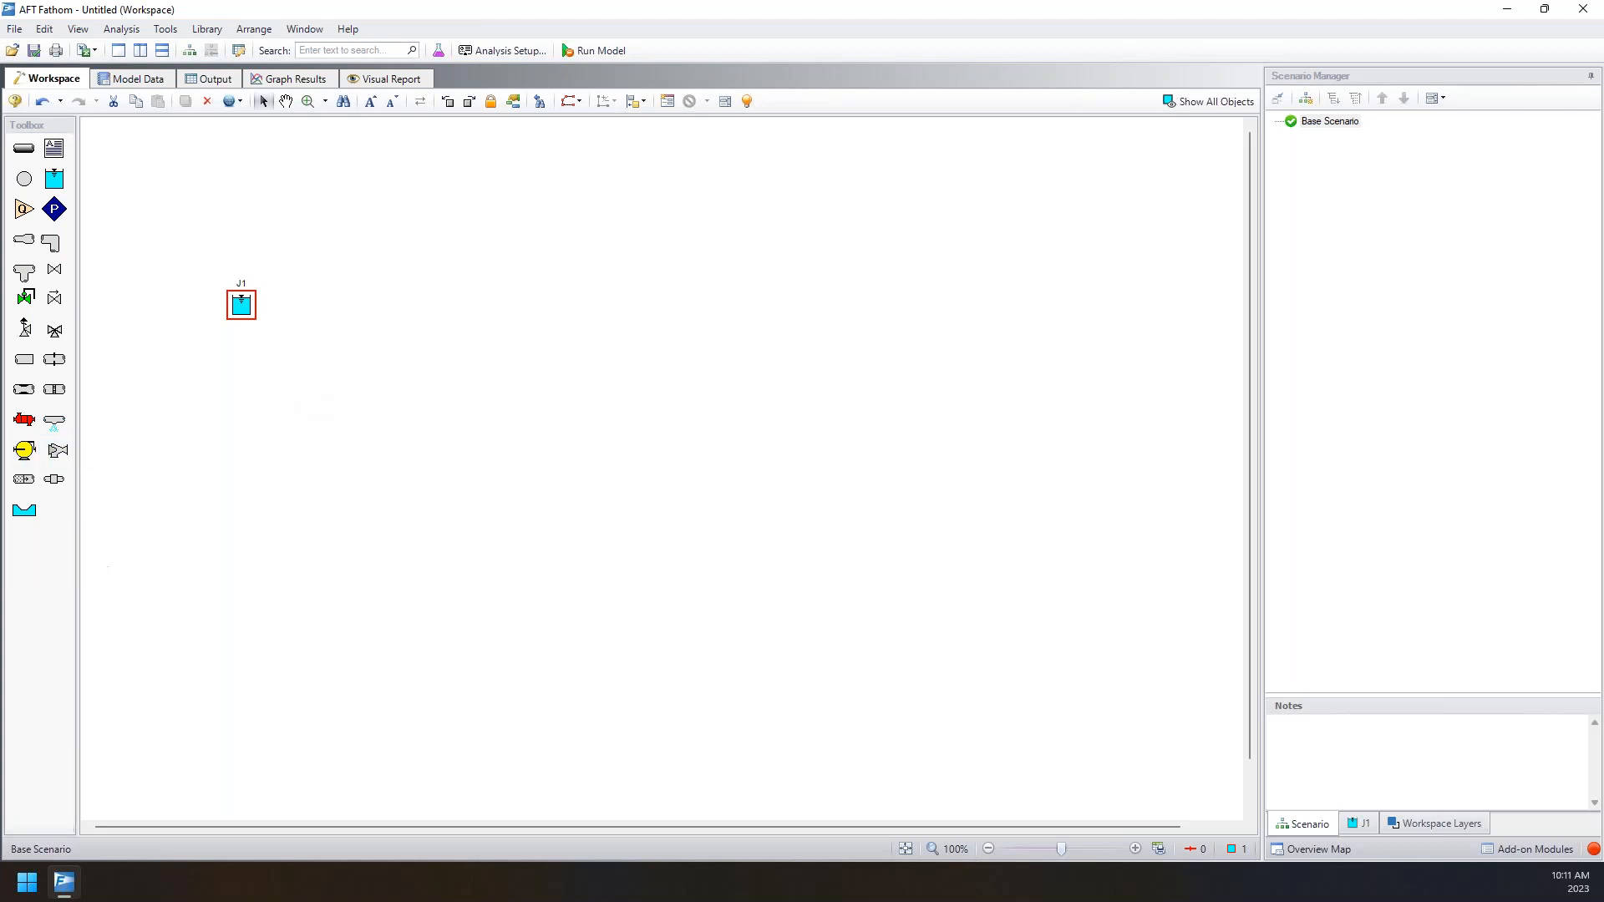
- Place a pump beside reservoir J1 and a second reservoir up and to the right of the pump
drag(24, 450, 375, 305)
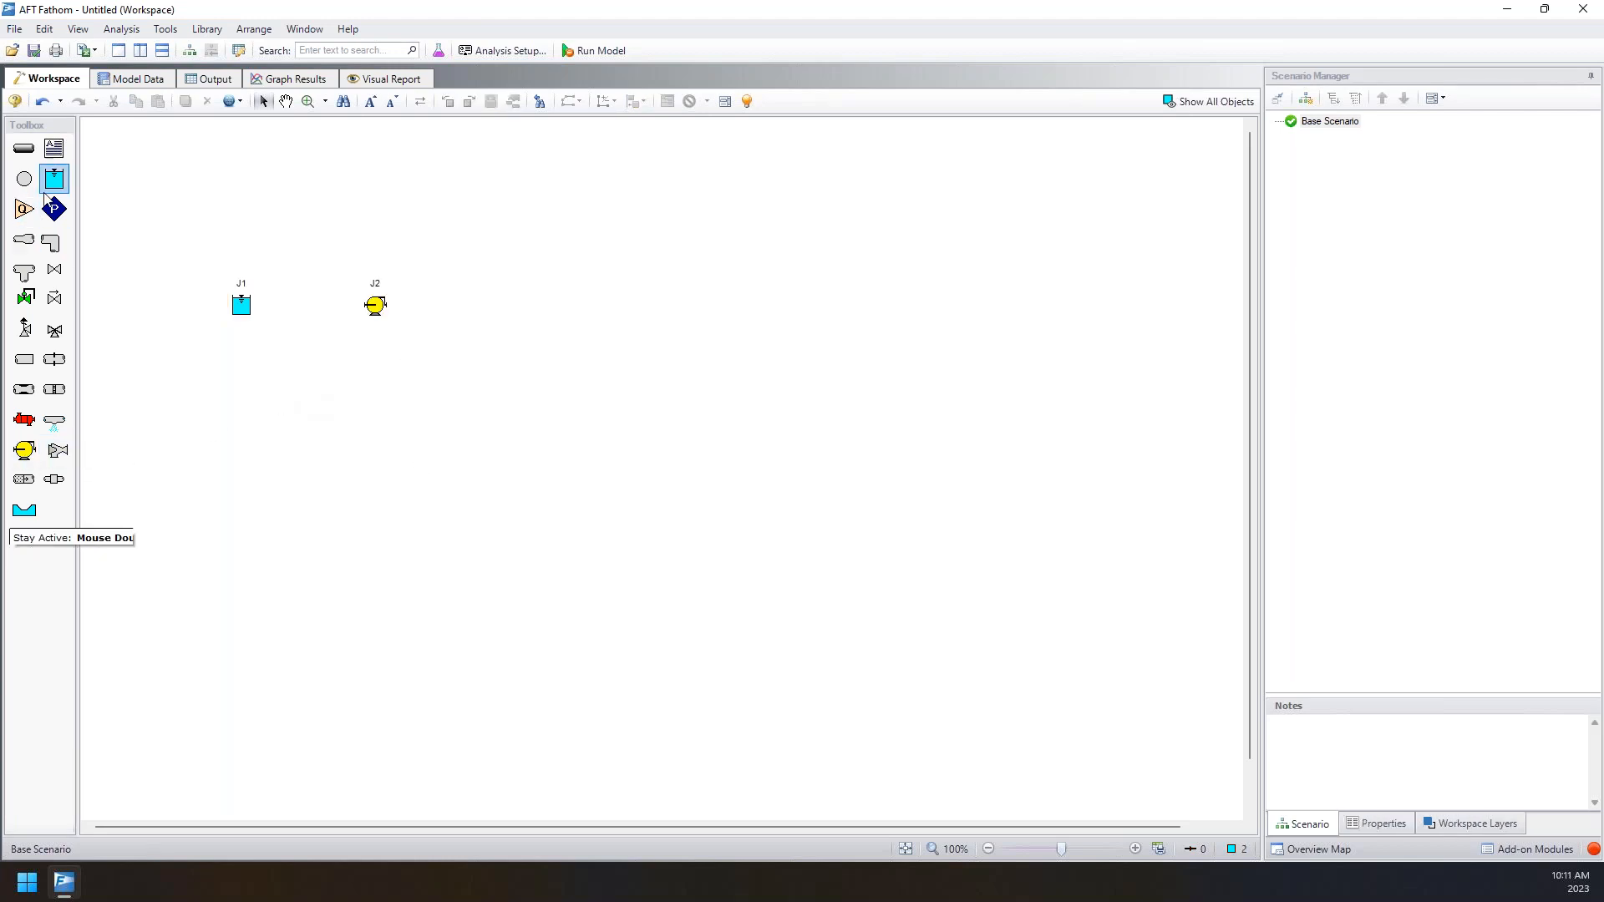
drag(53, 178, 508, 225)
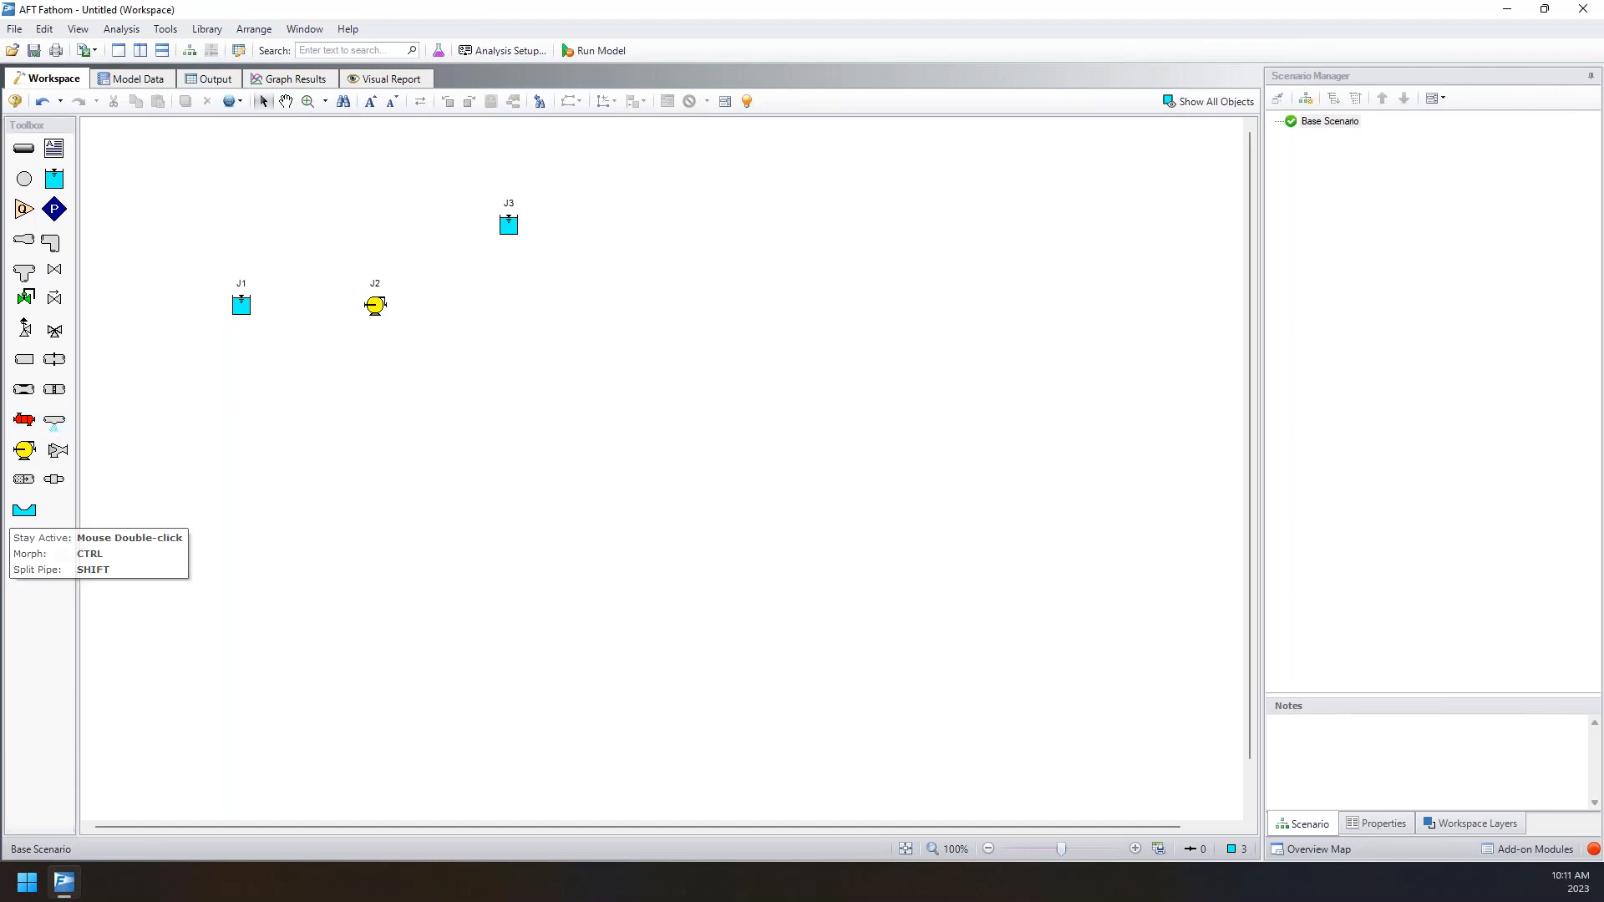
- Place a heat exchanger below the pump, inspect its properties, and delete it
drag(24, 419, 375, 385)
double_click(380, 385)
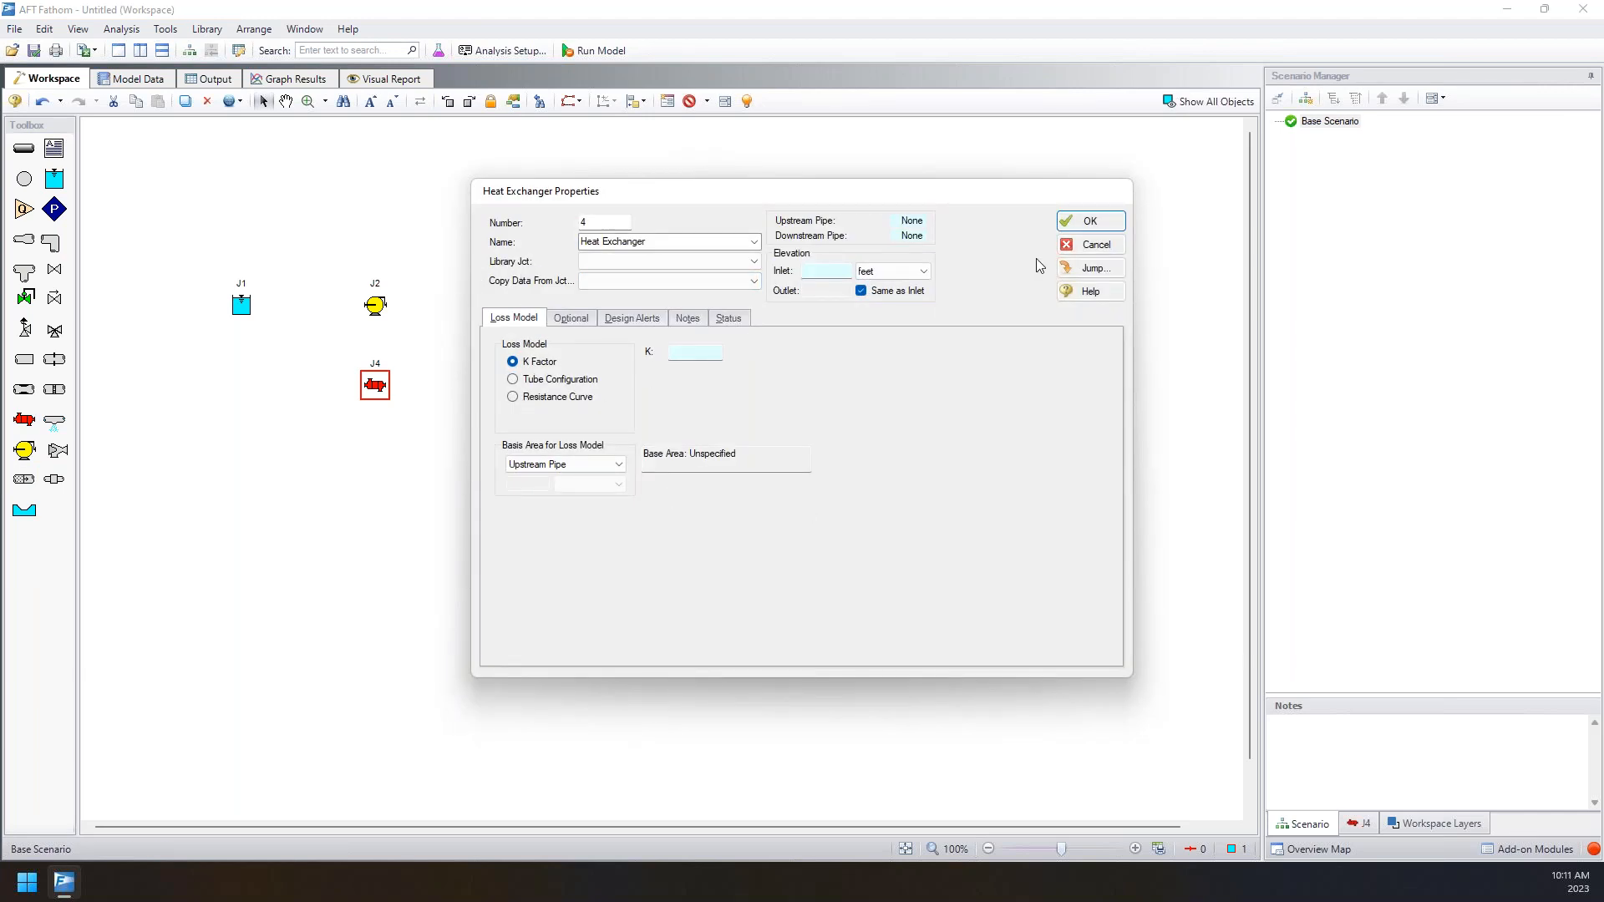
click(1066, 222)
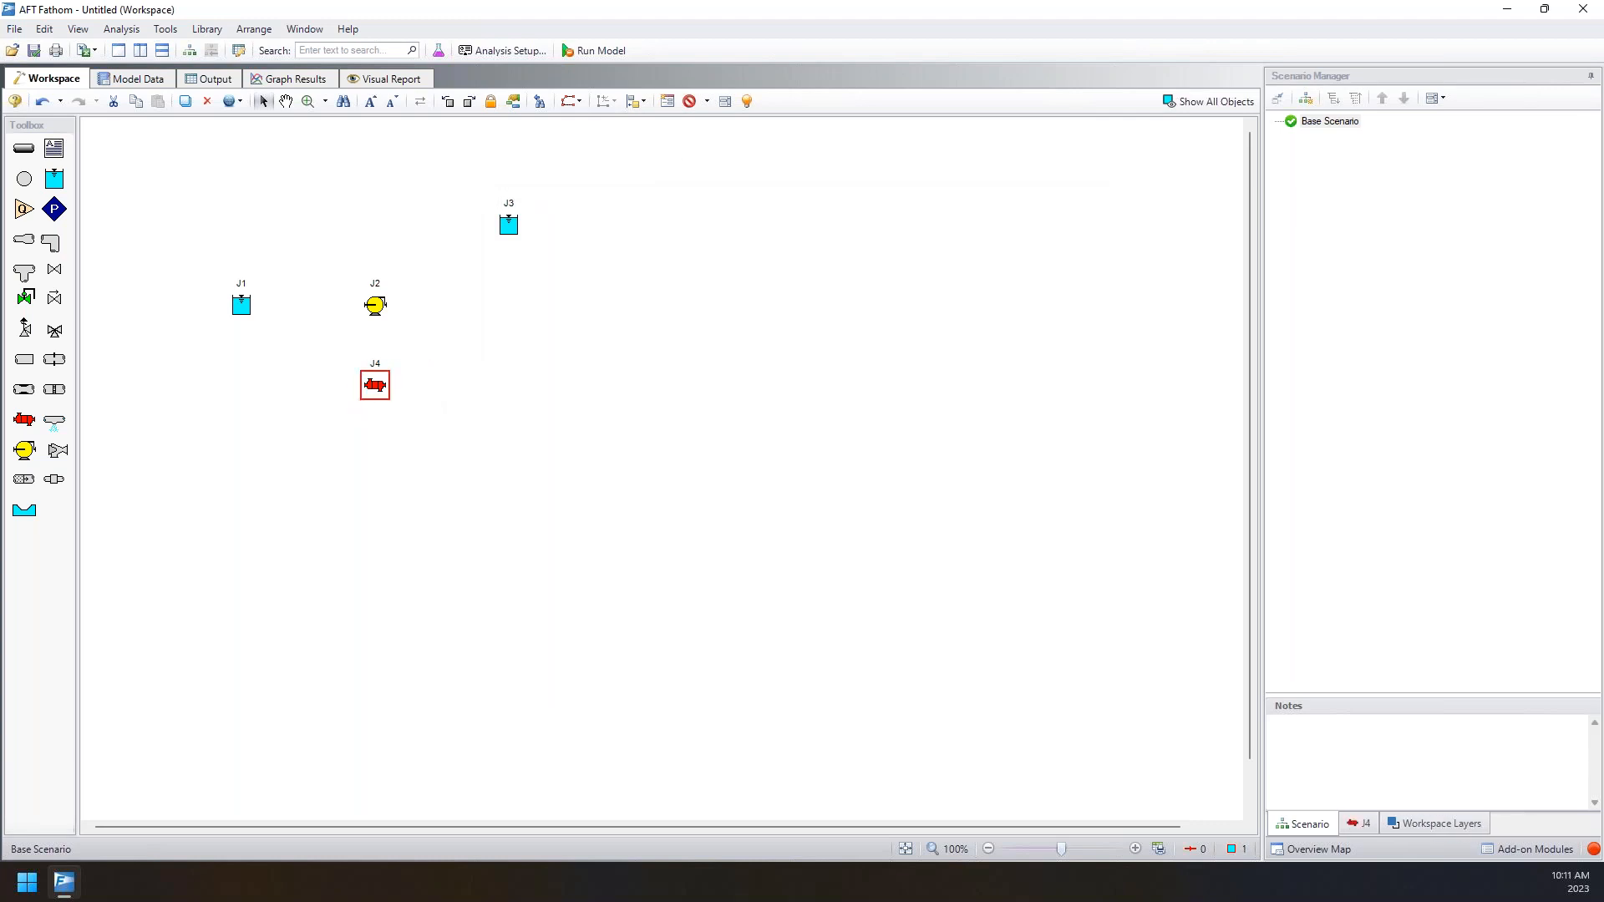
key(Delete)
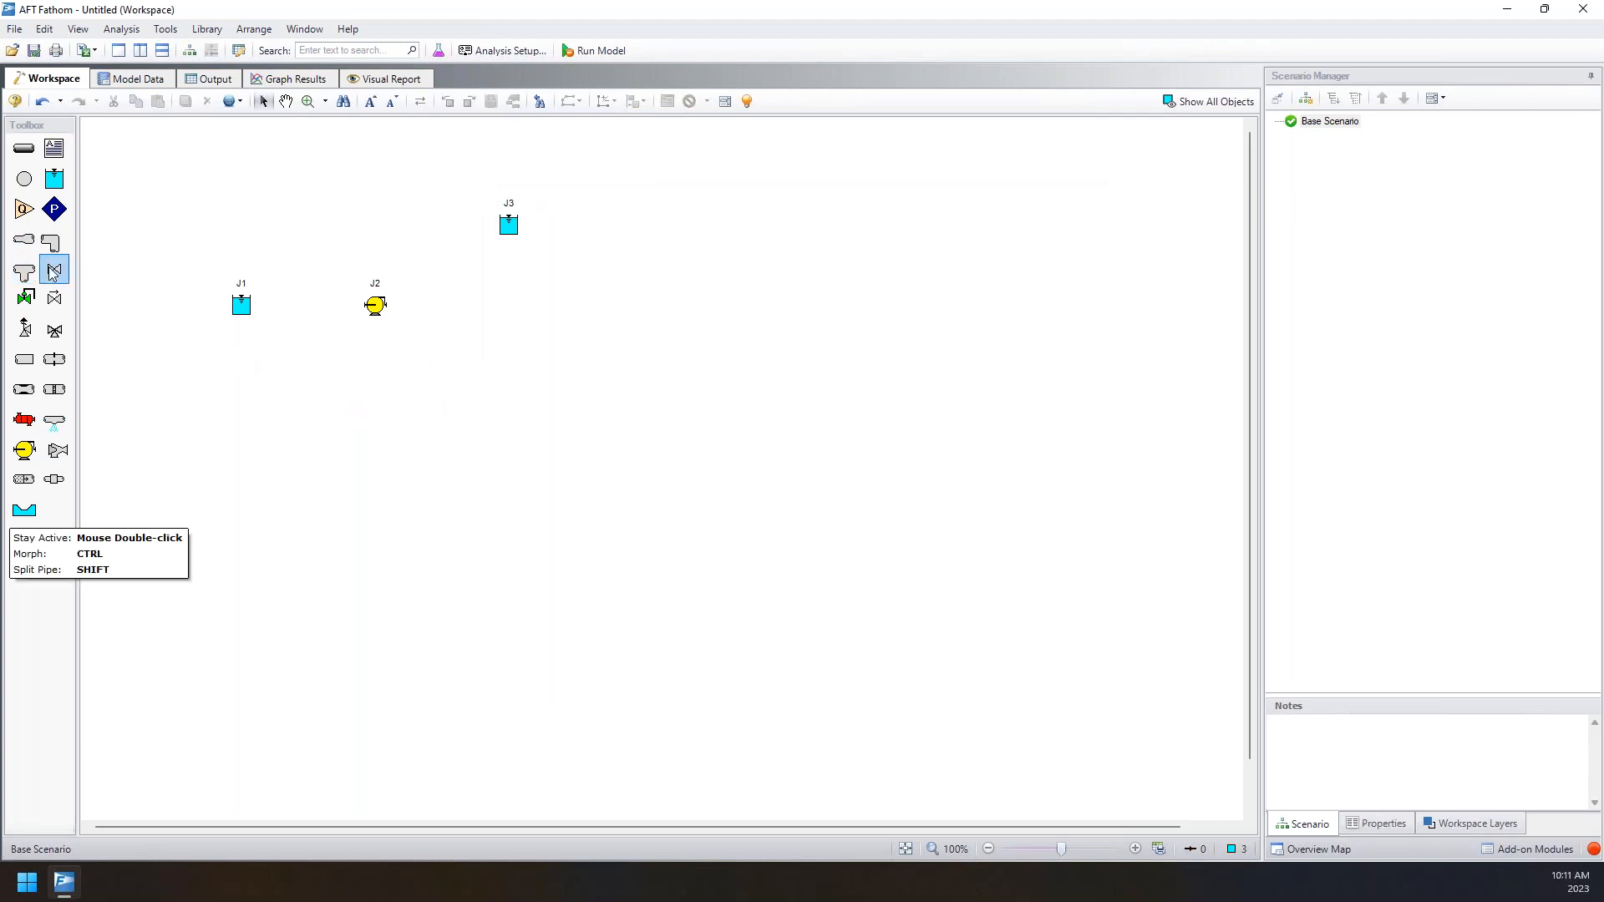
- Place a valve below the pump, try the Kv and K Factor loss models in its properties, and delete the valve
key(ctrl+z)
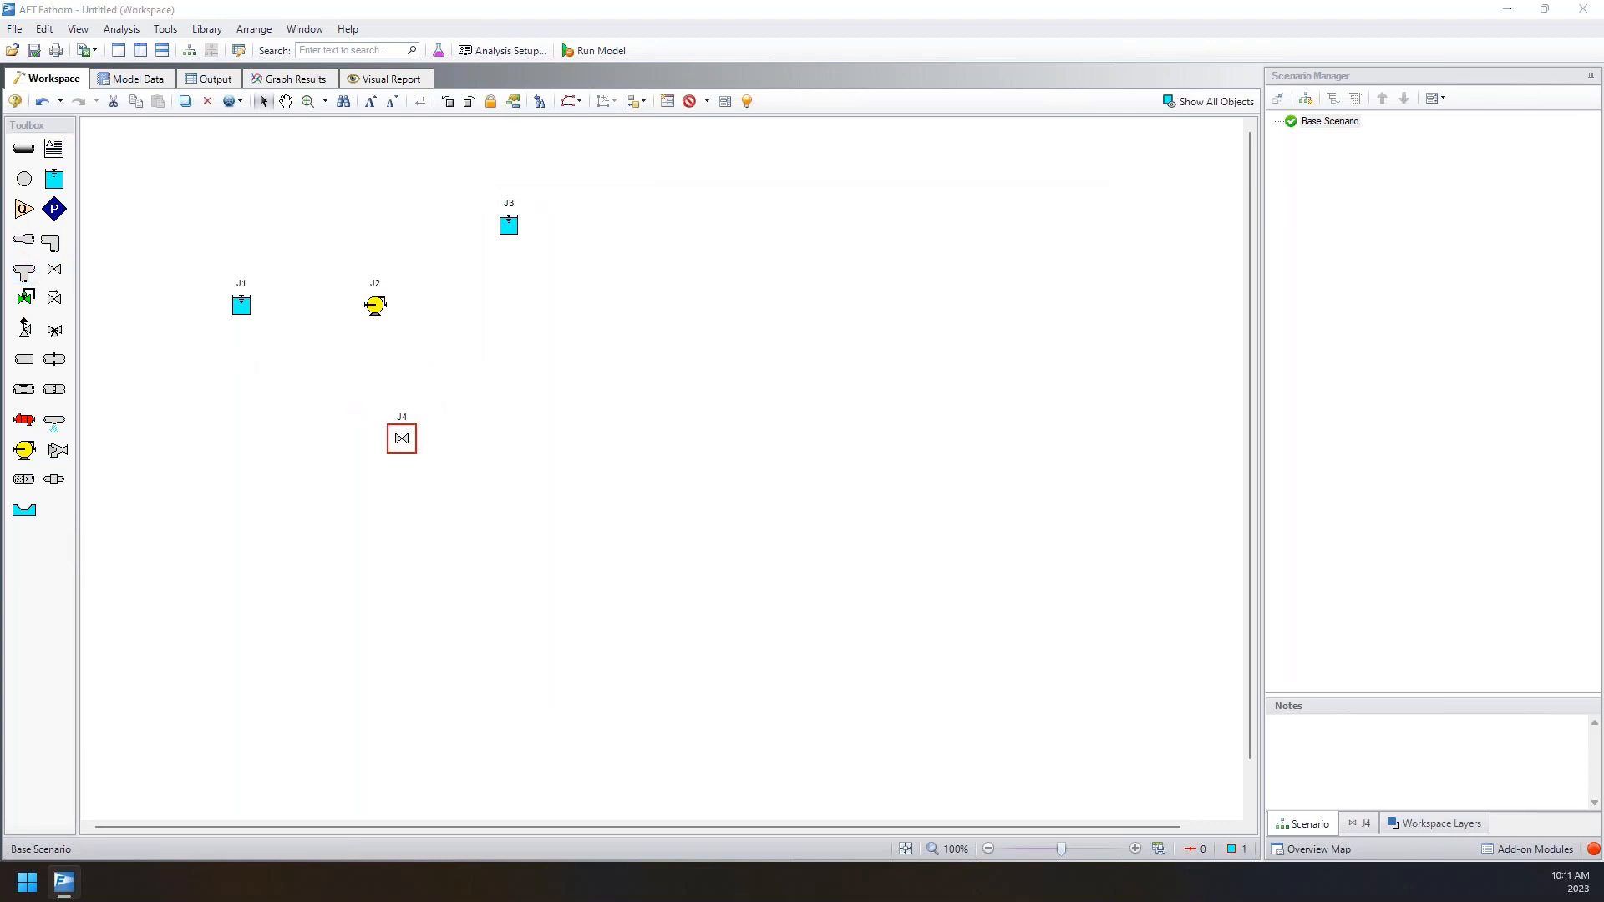
double_click(402, 439)
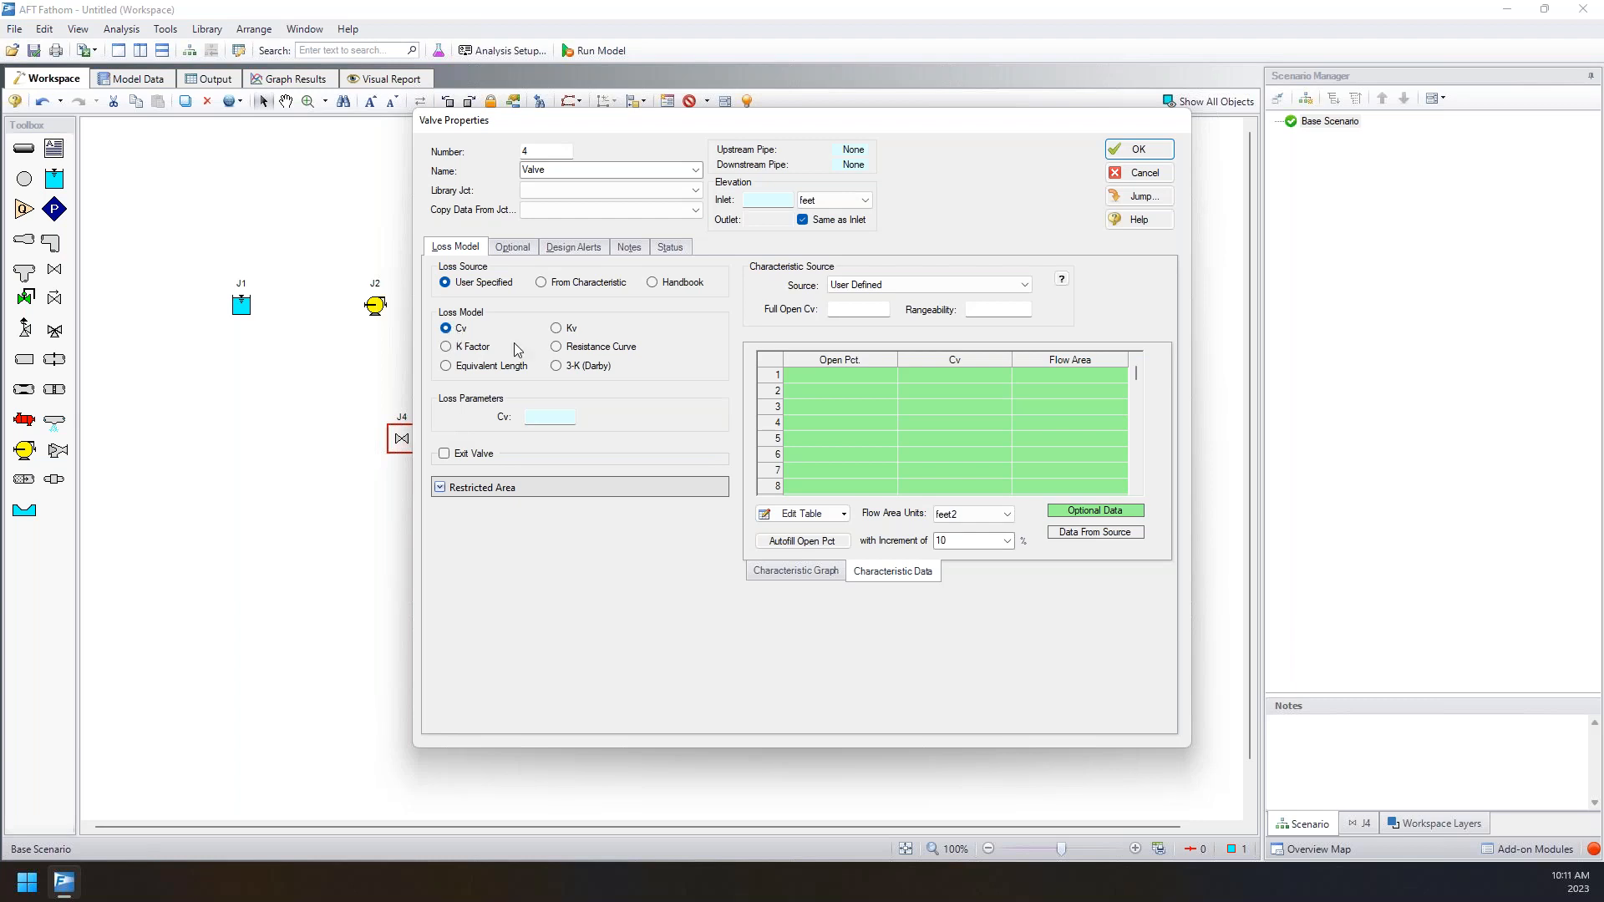
click(572, 331)
click(458, 345)
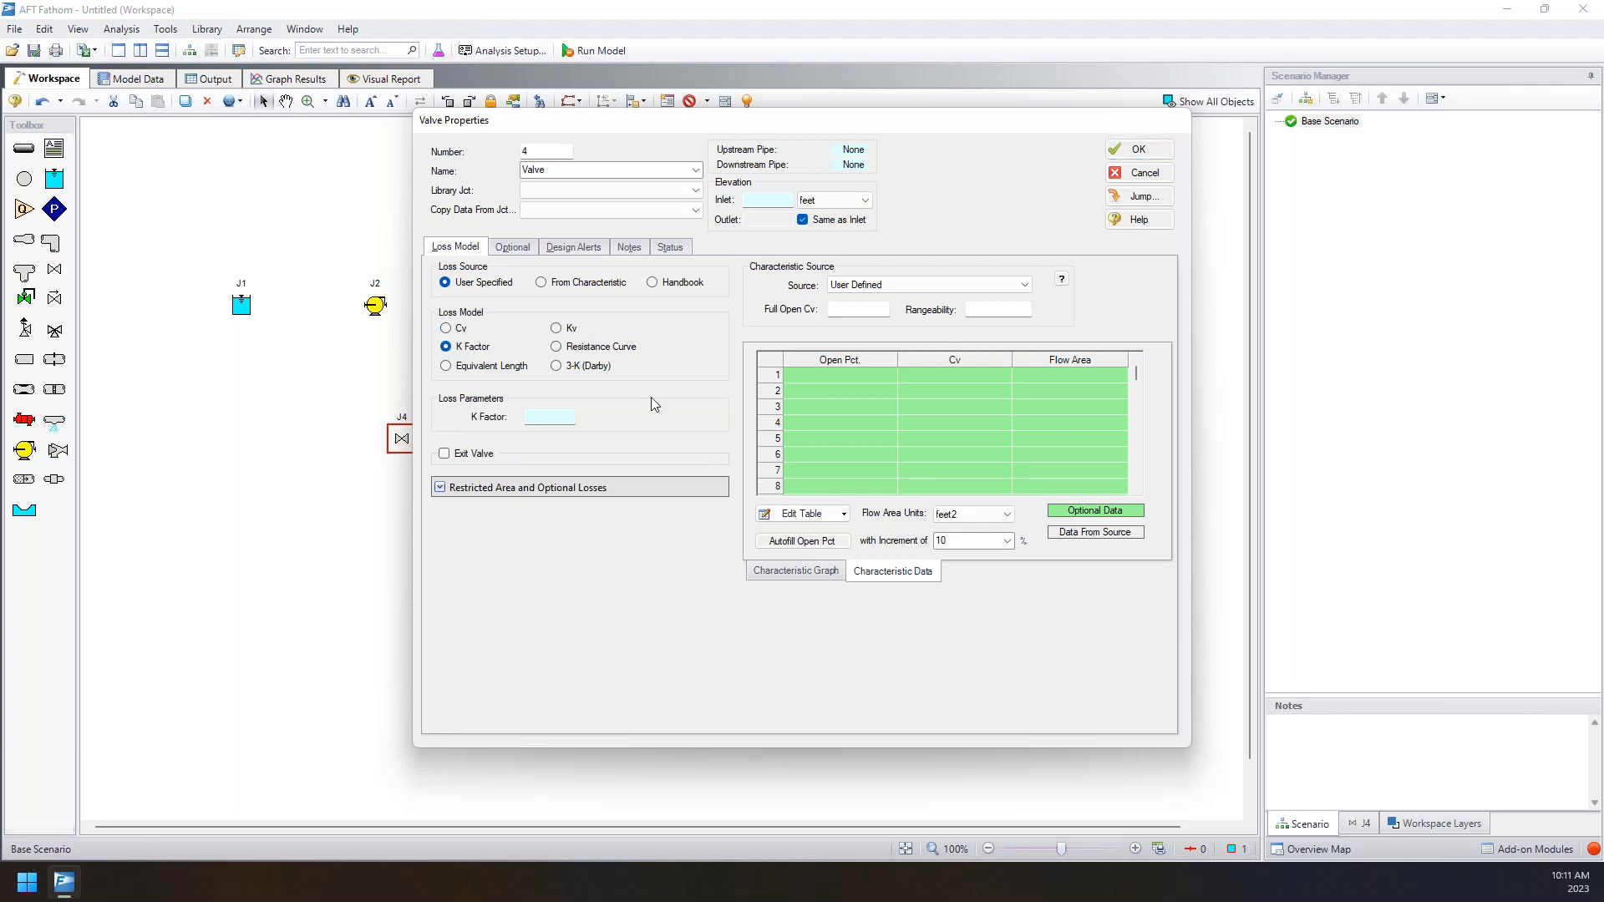
click(1138, 150)
key(Delete)
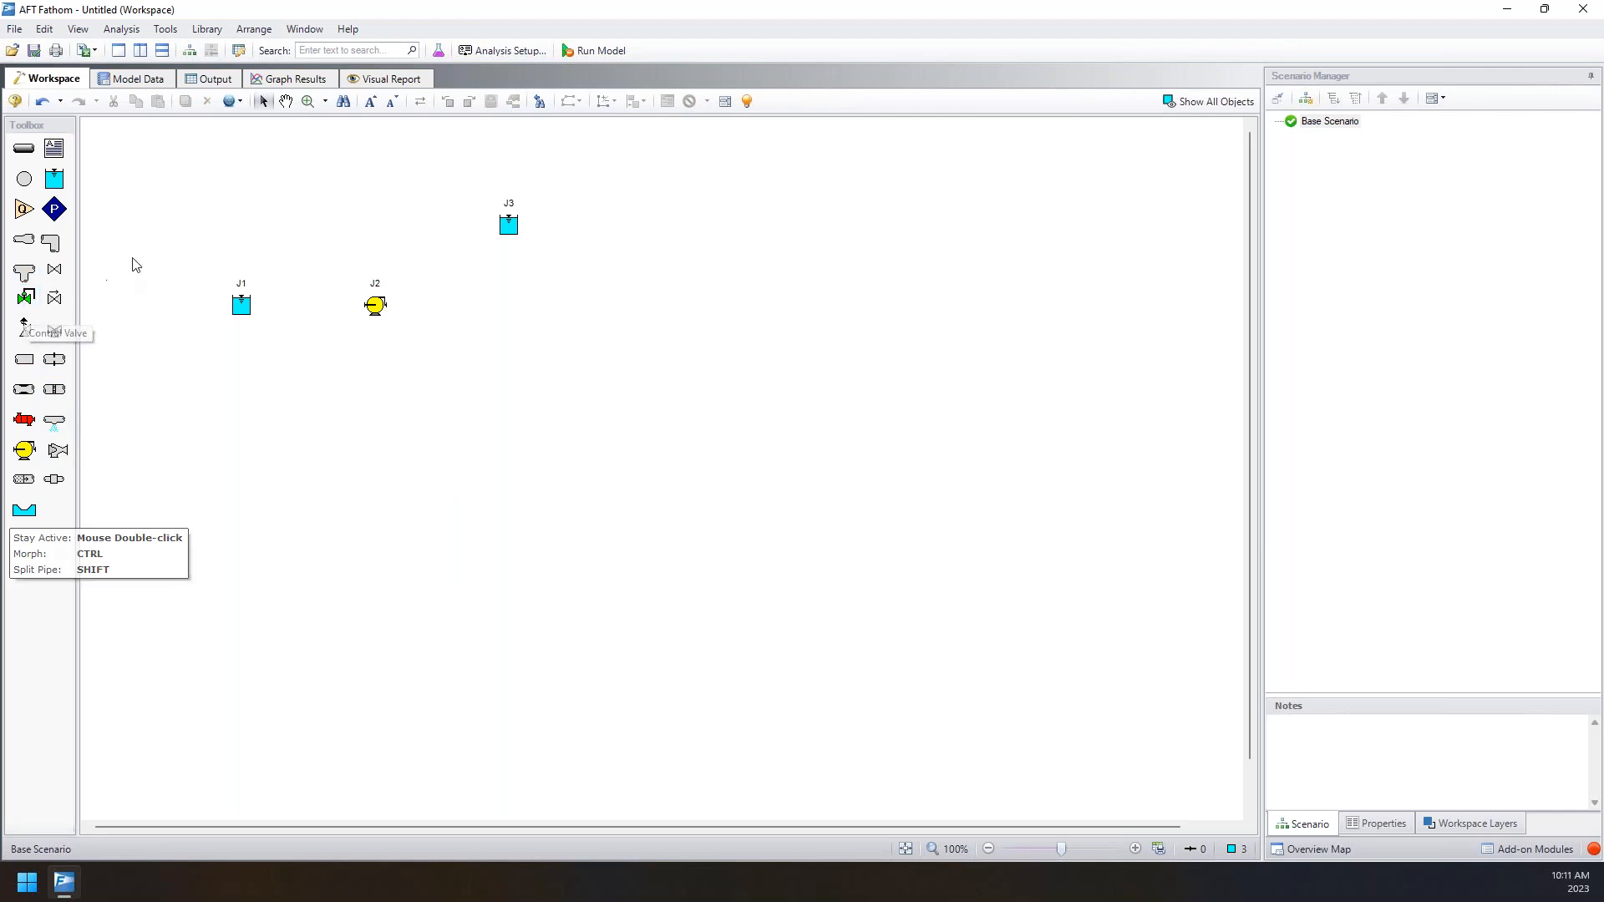
drag(151, 156, 622, 409)
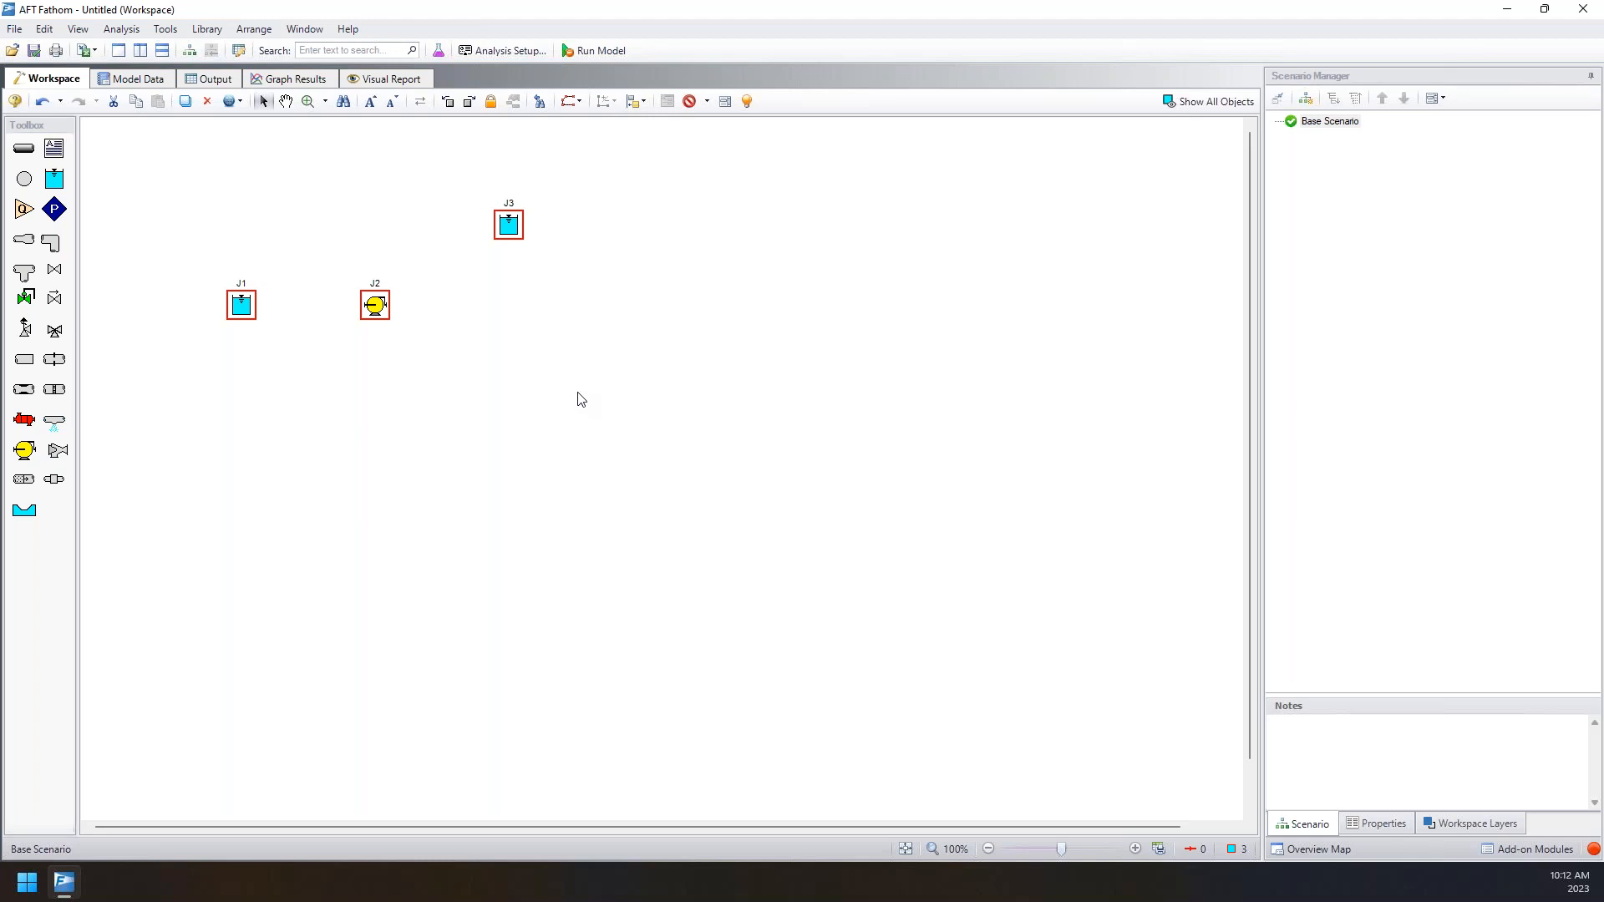
click(343, 426)
drag(171, 179, 714, 425)
click(537, 484)
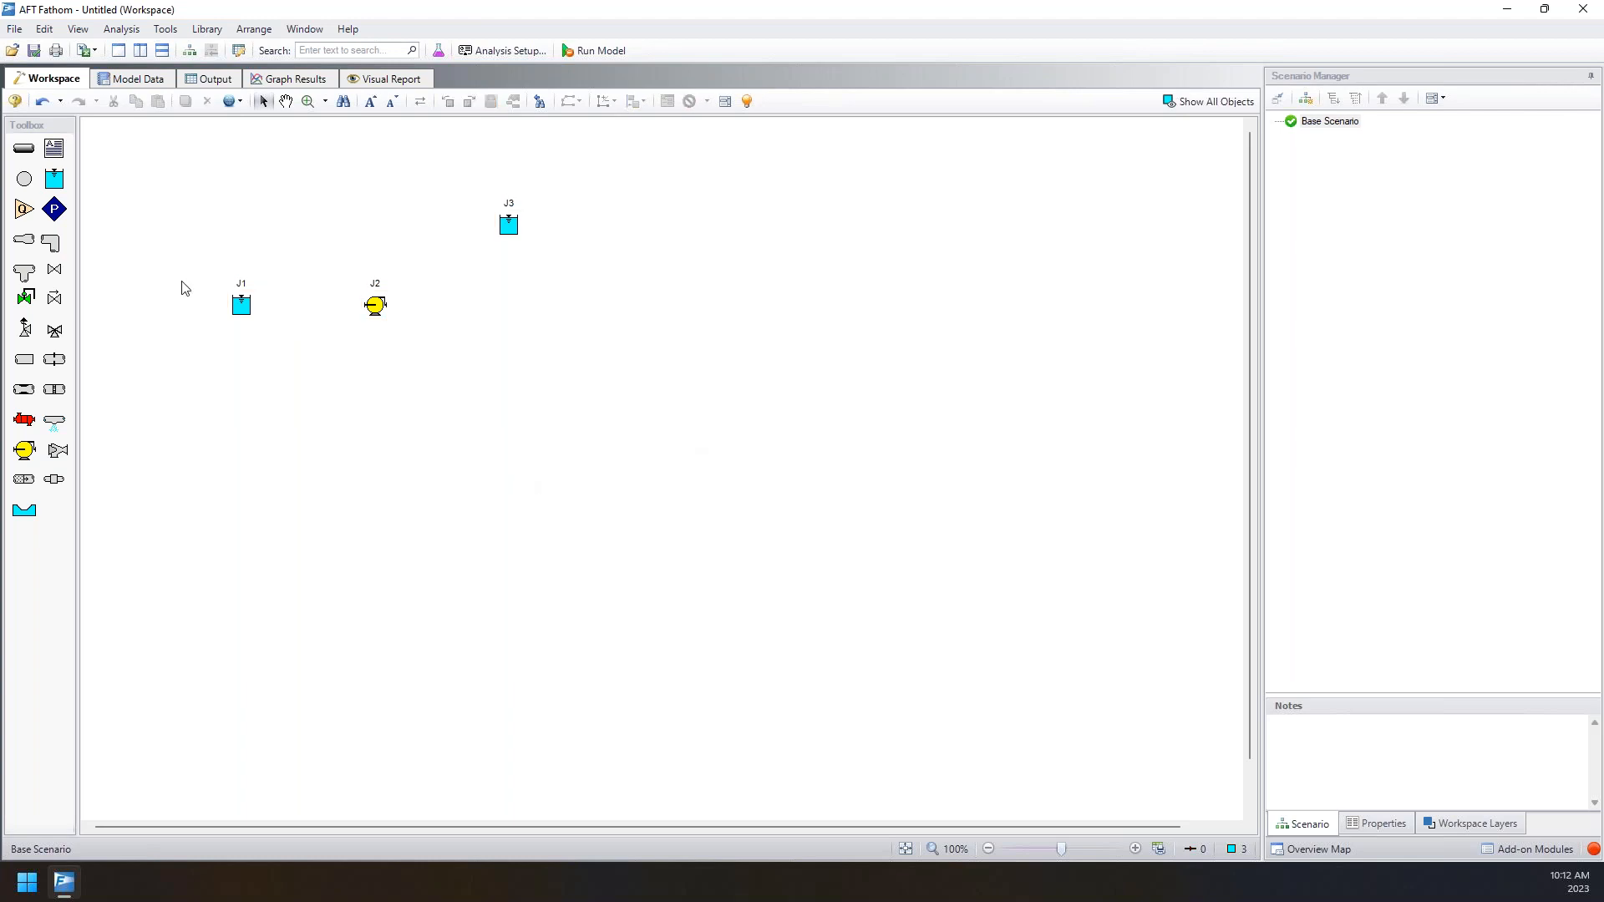
- Draw a pipe from reservoir J1 to pump J2 and another from the pump to reservoir J3
click(23, 154)
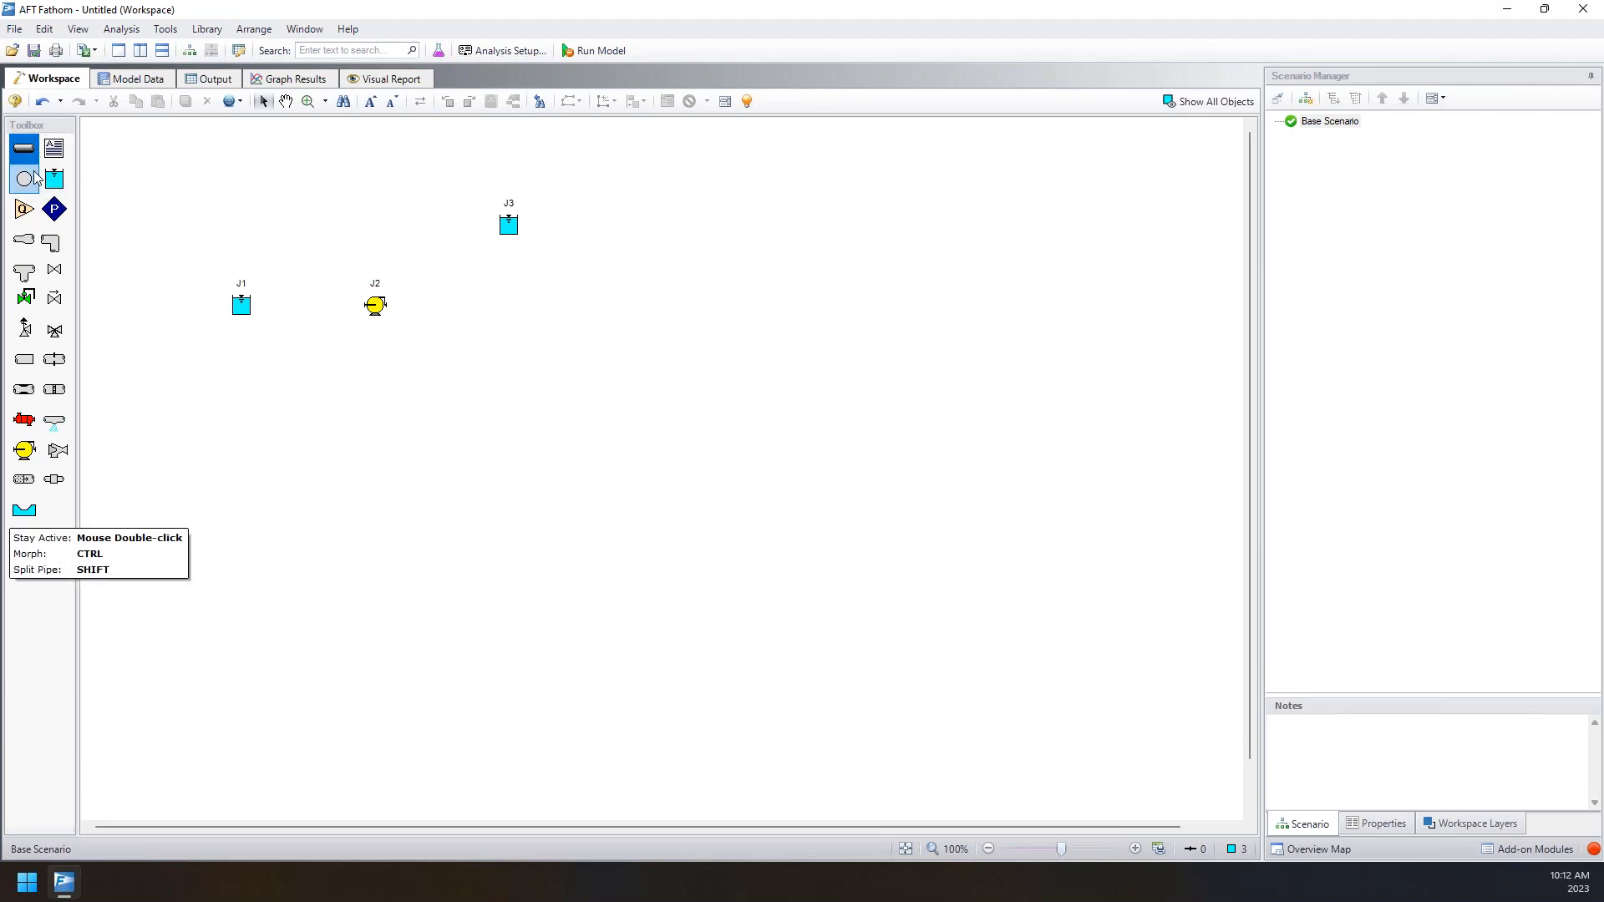
mouse_move(241, 305)
mouse_down()
mouse_move(375, 304)
mouse_move(505, 227)
mouse_up()
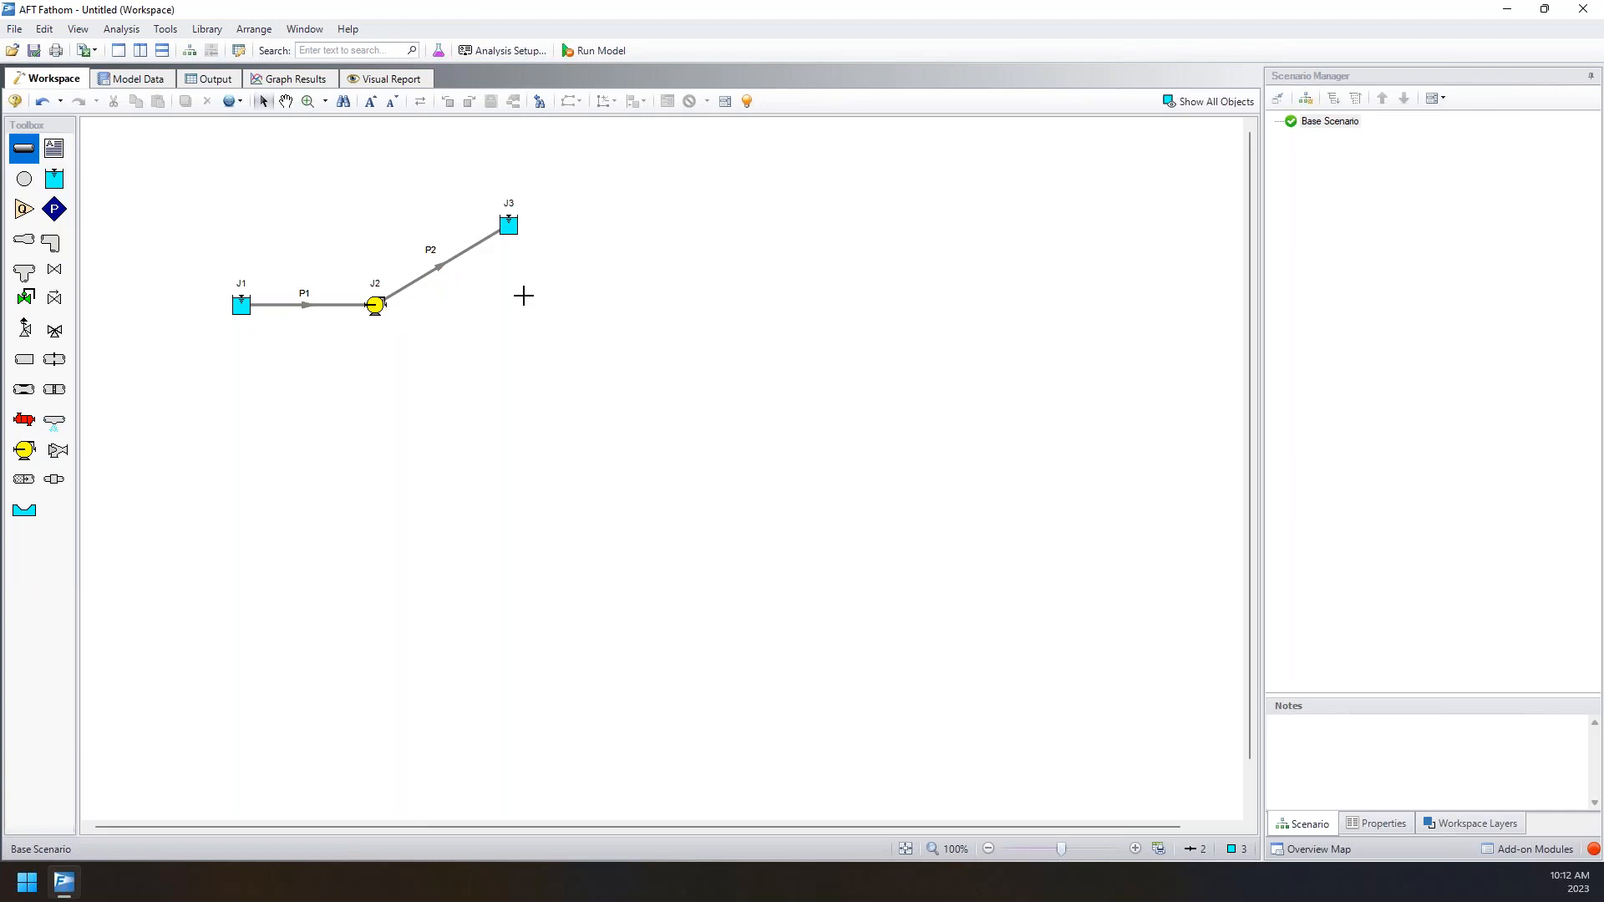
key(Escape)
scroll(465, 340, up, 3)
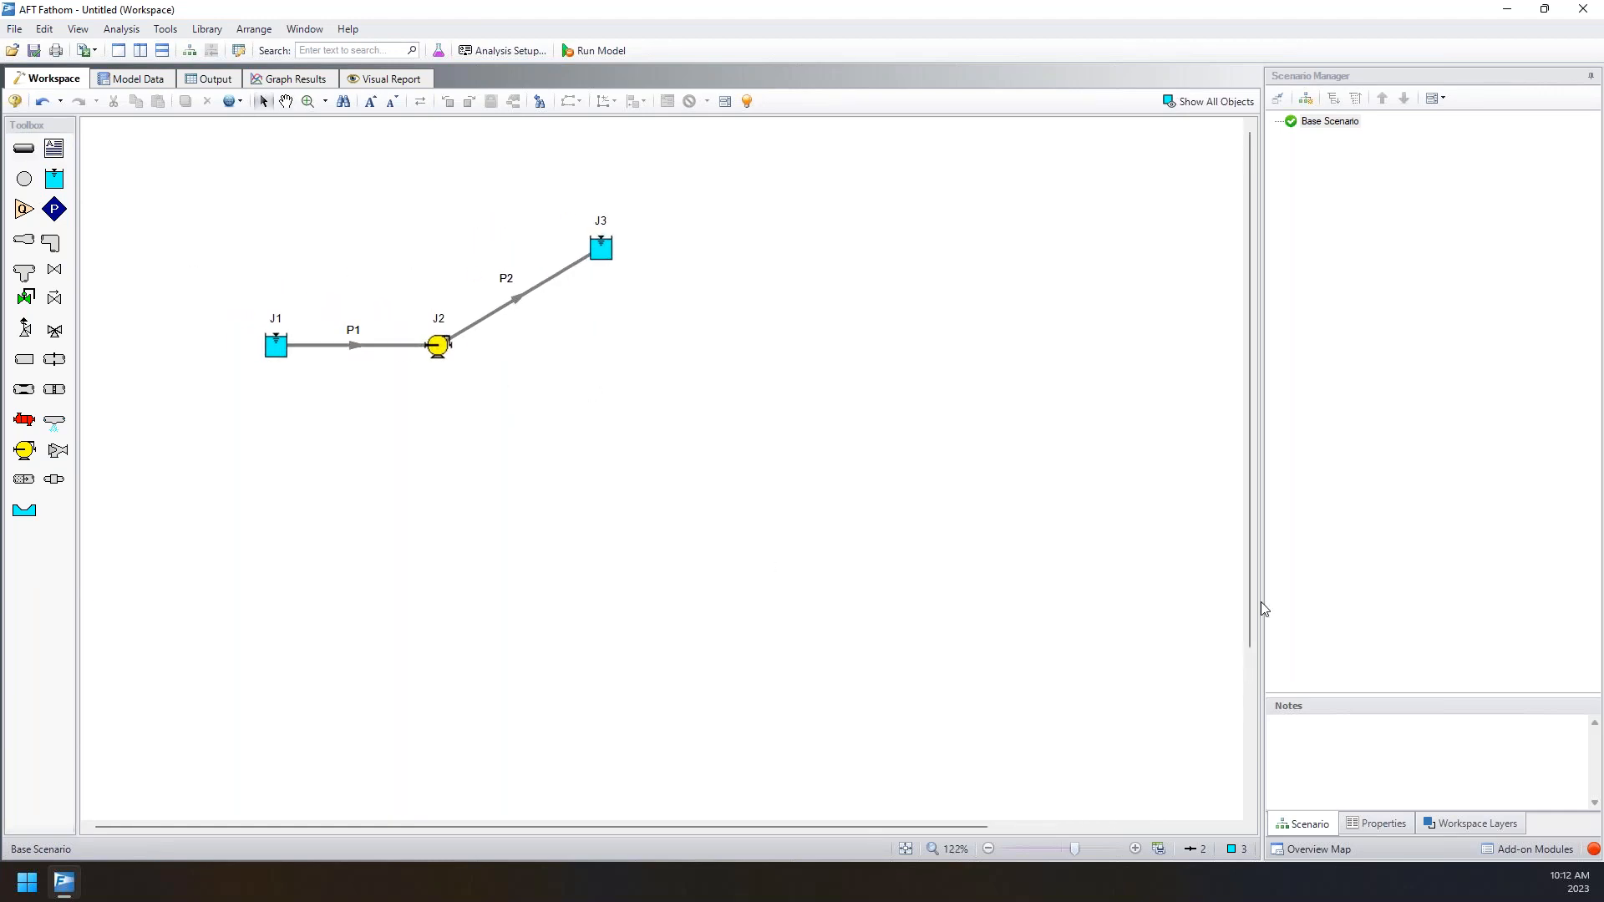
drag(694, 189, 200, 401)
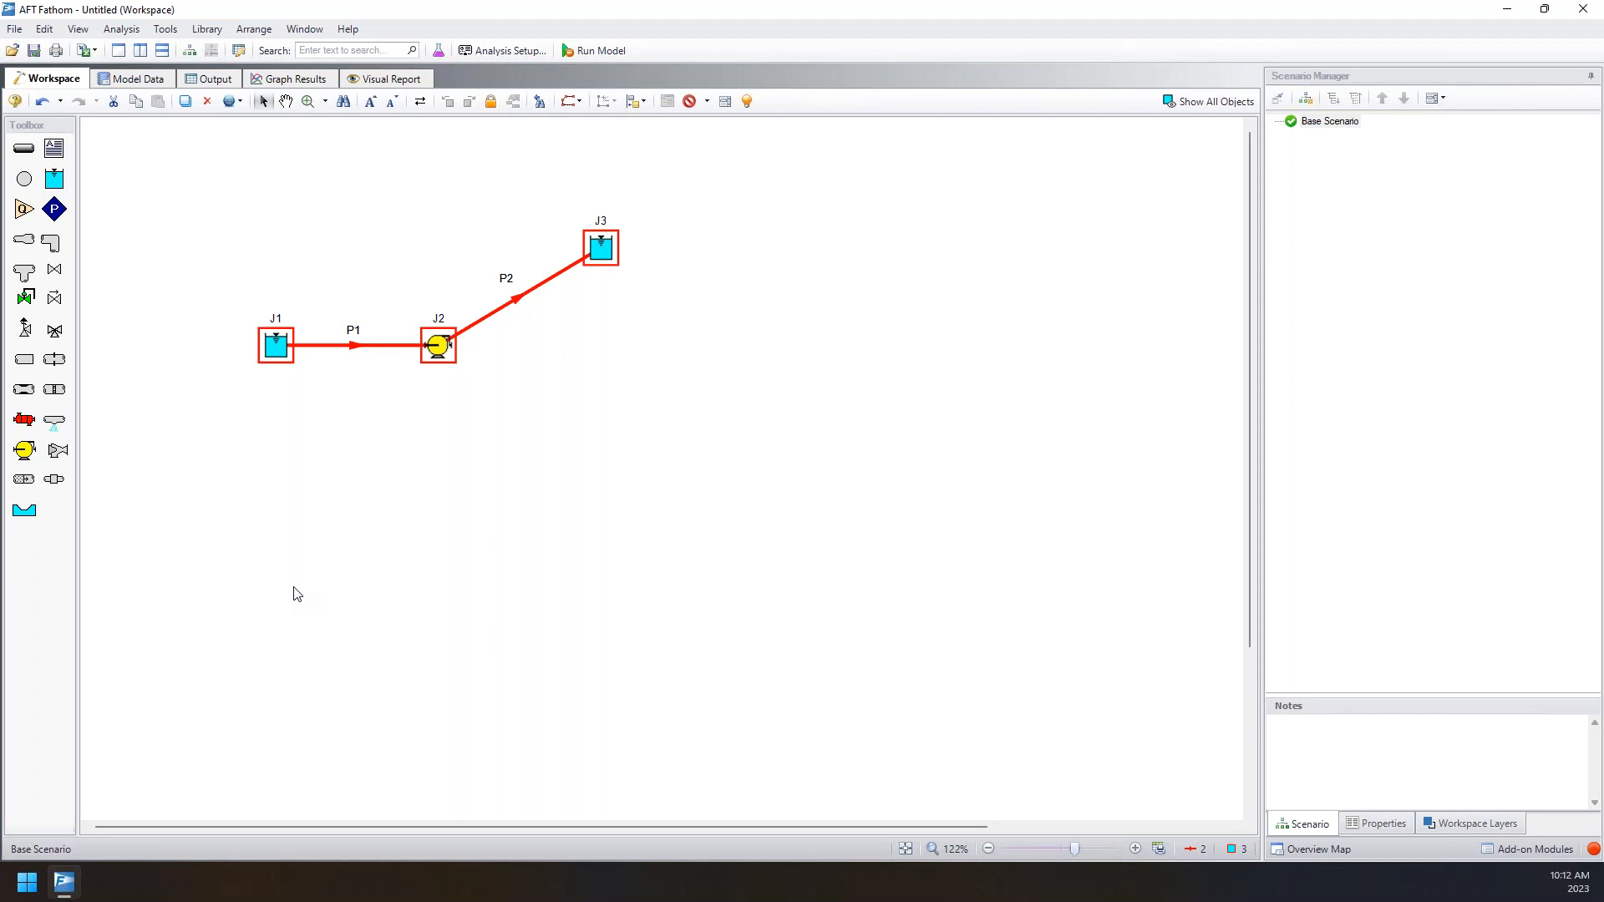
click(449, 474)
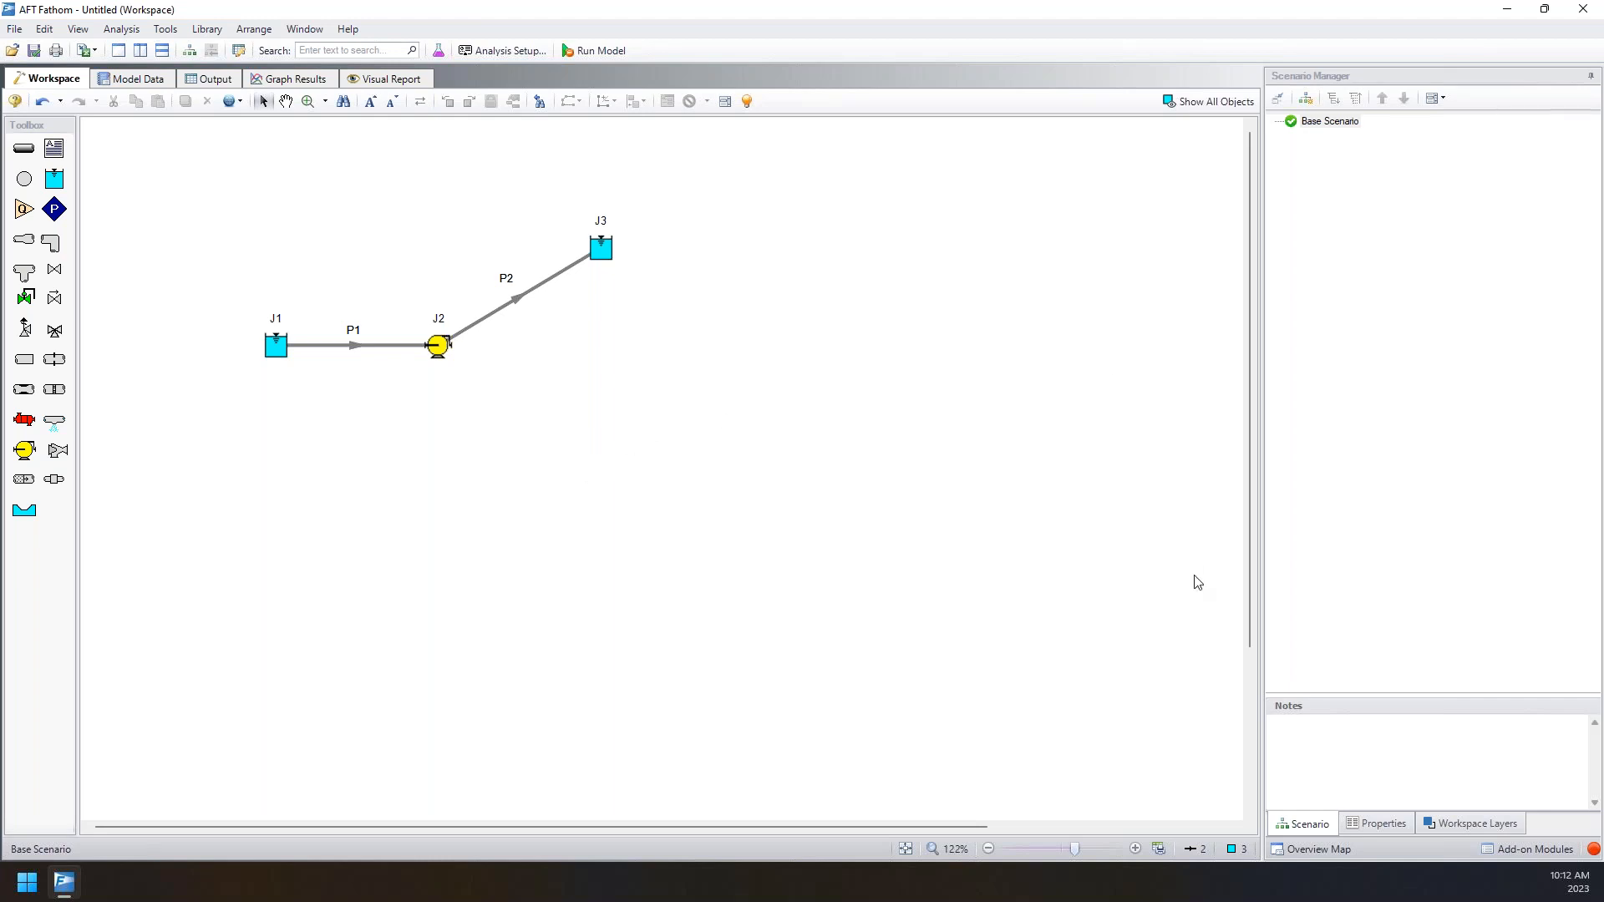
- Examine the undefined objects list for the properties still missing on pipe 1 and reservoir junction 1, and close it
click(725, 103)
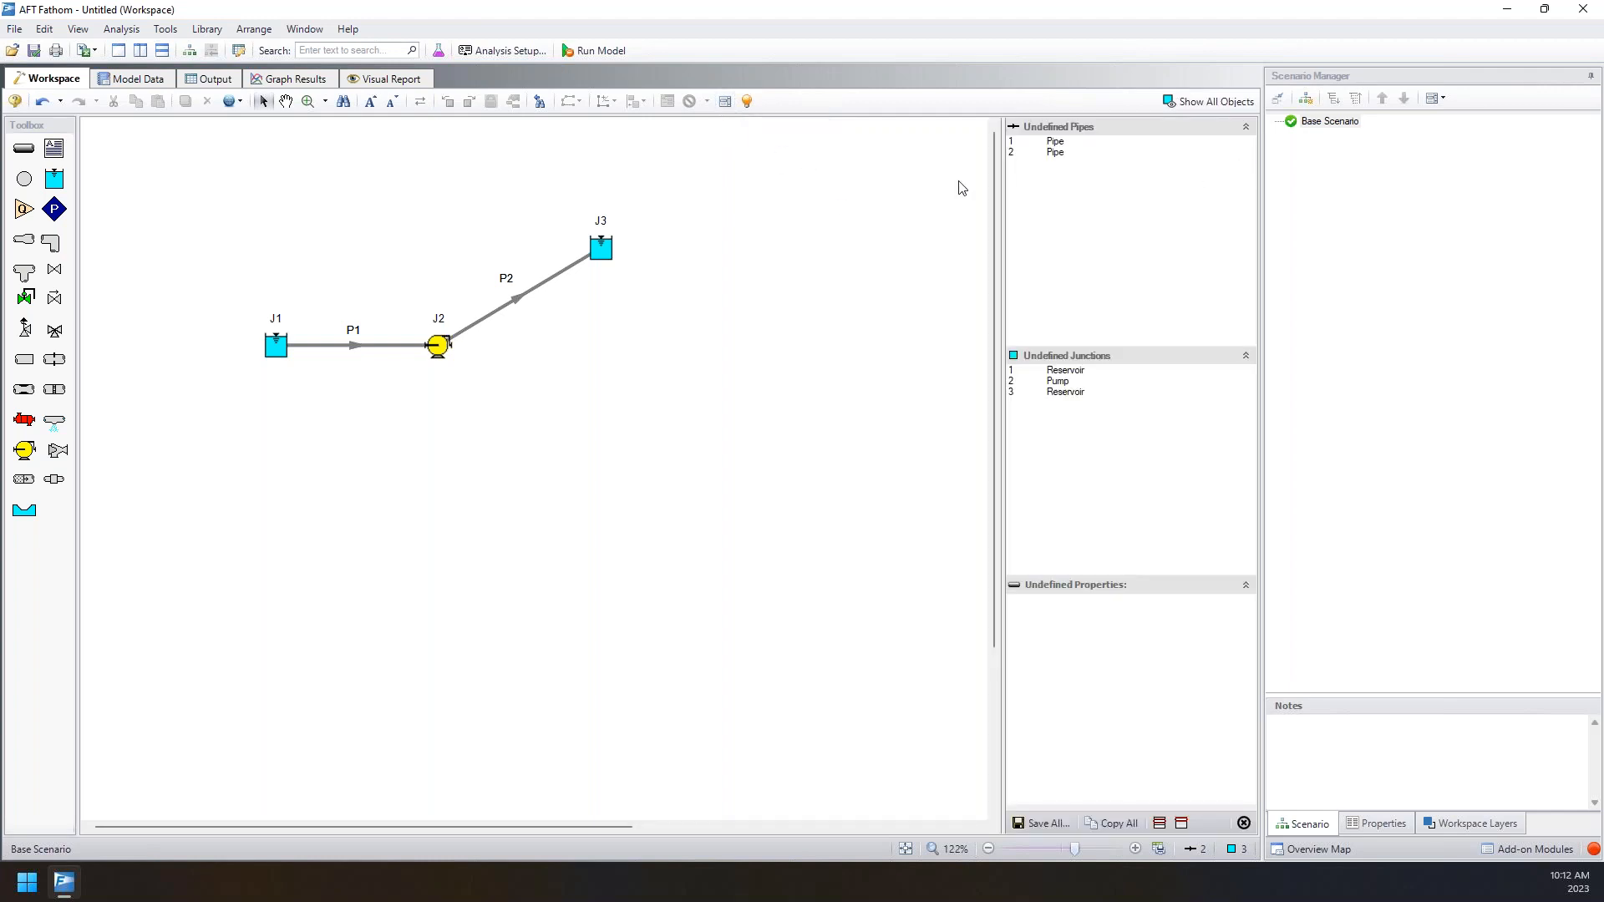
click(1054, 142)
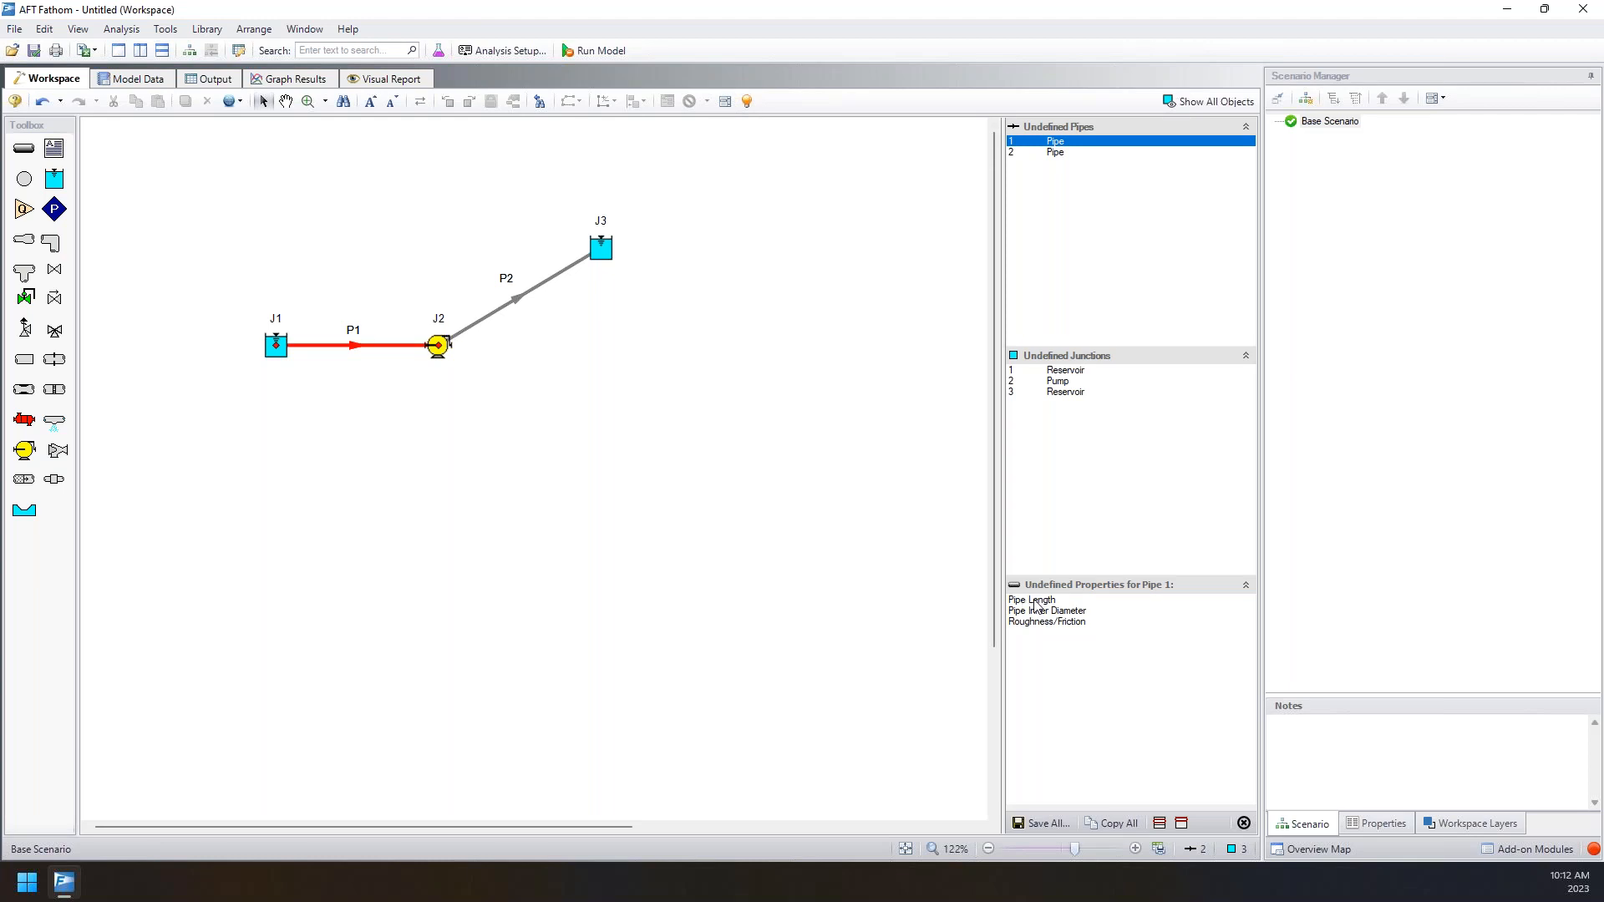
click(1054, 370)
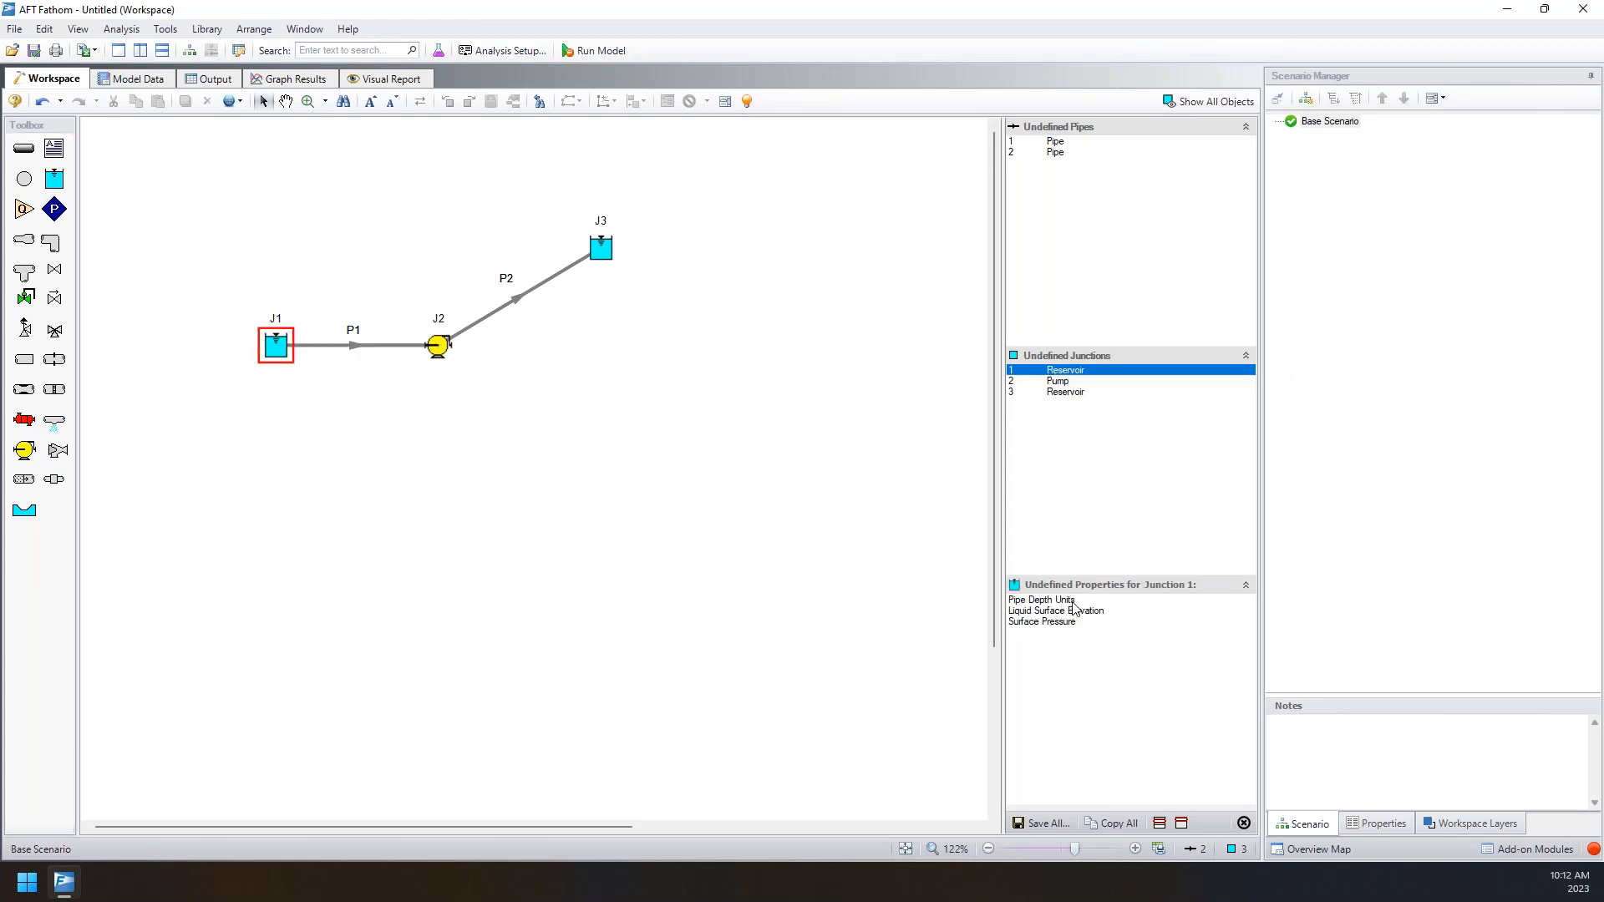
click(1094, 615)
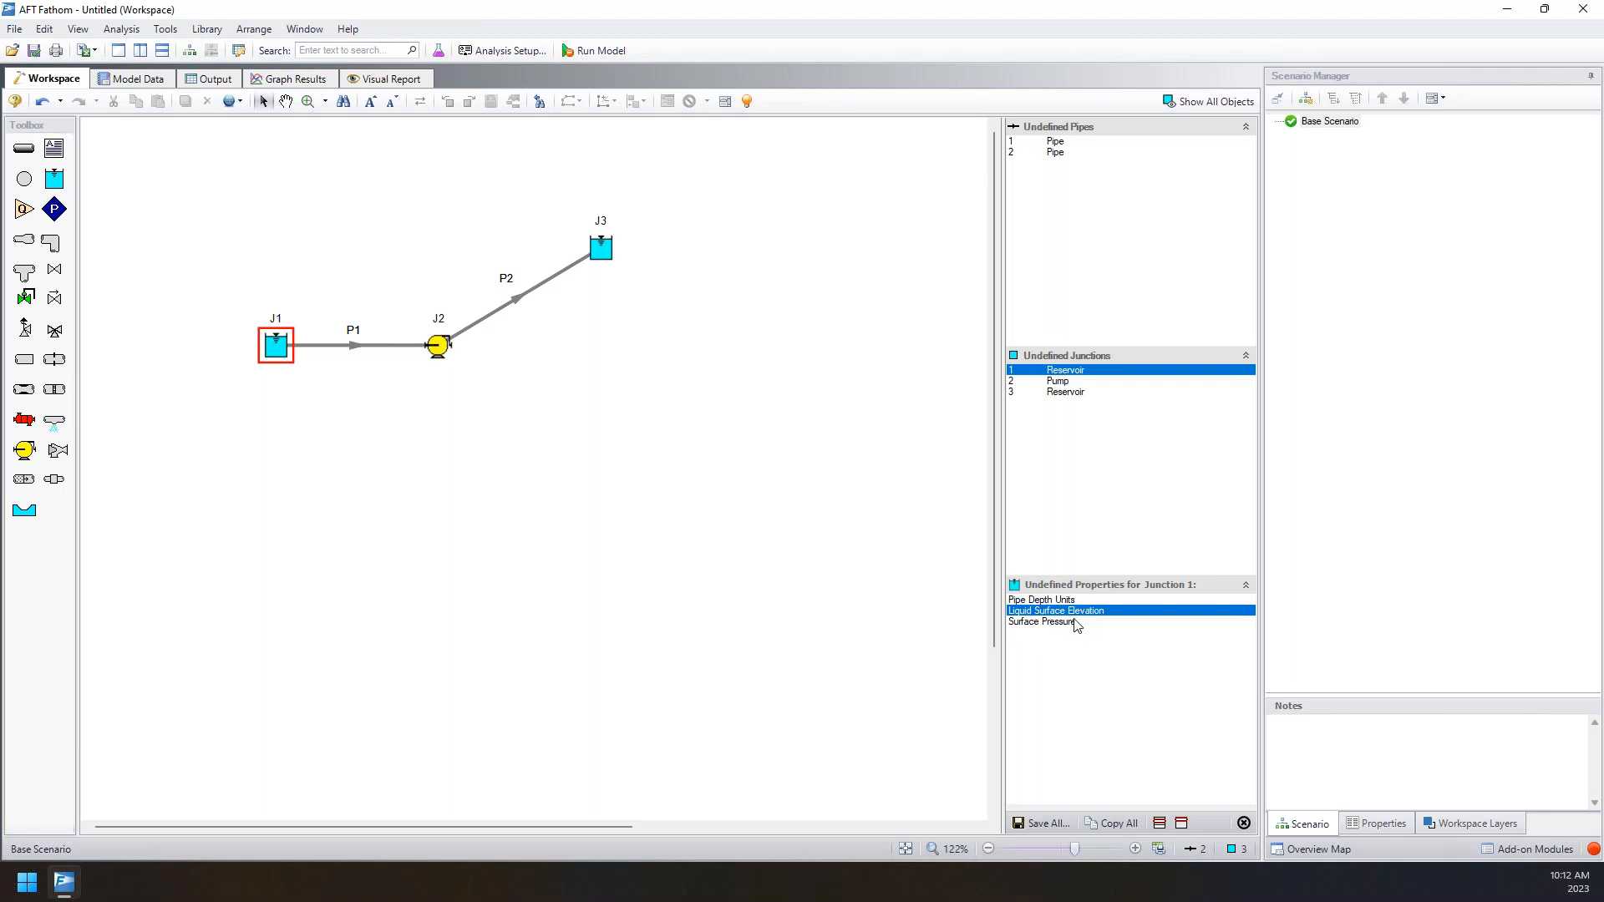
click(1078, 623)
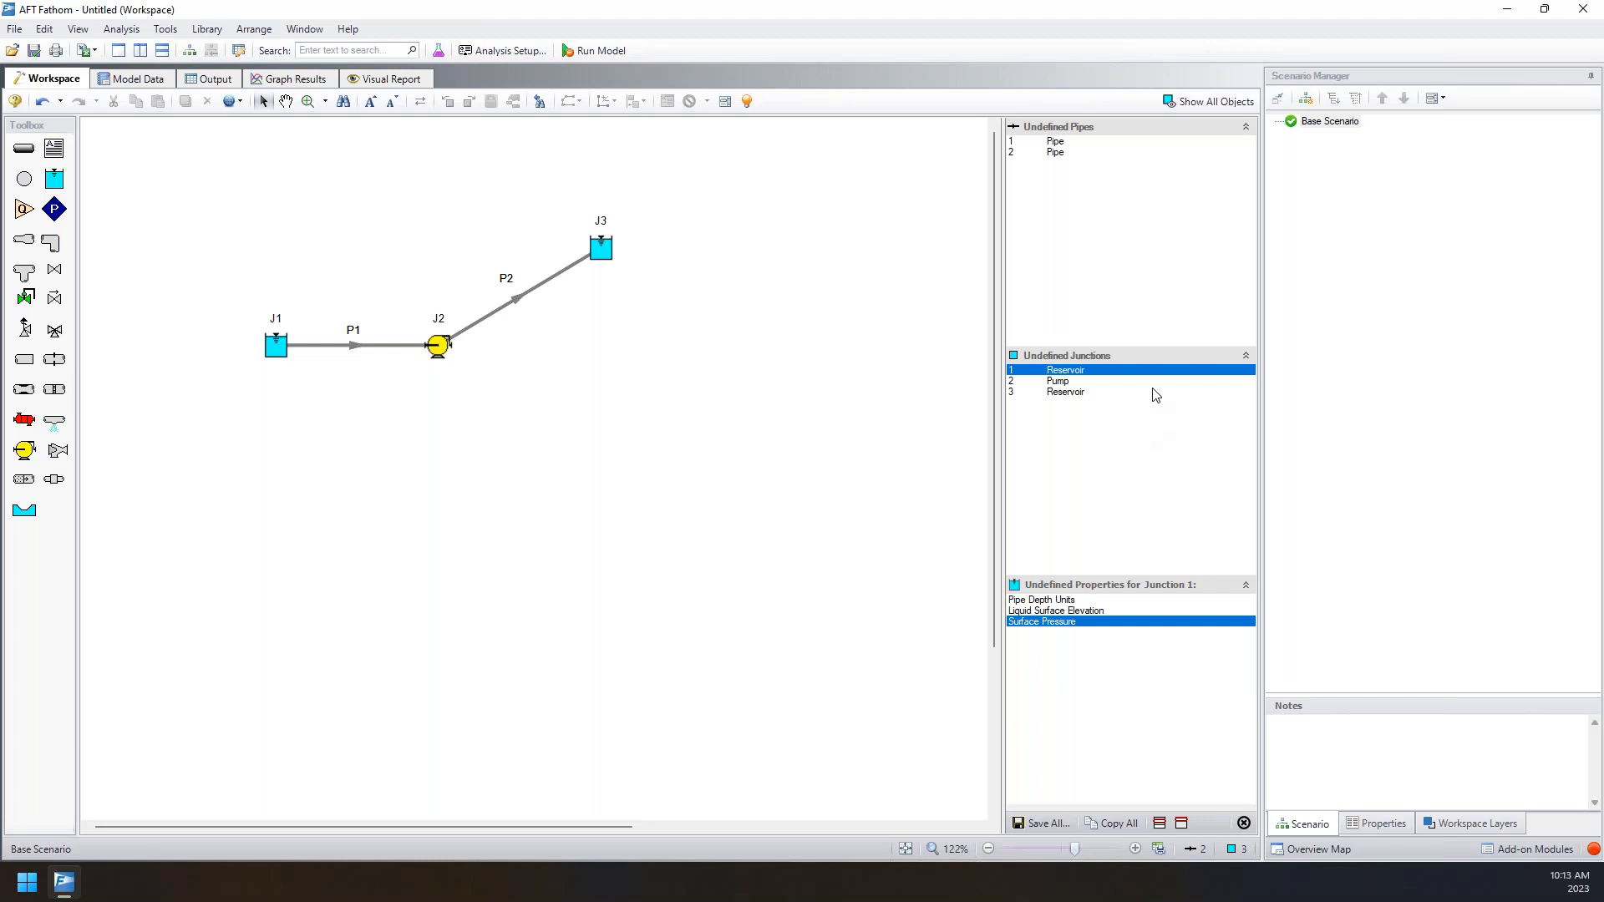
click(1243, 823)
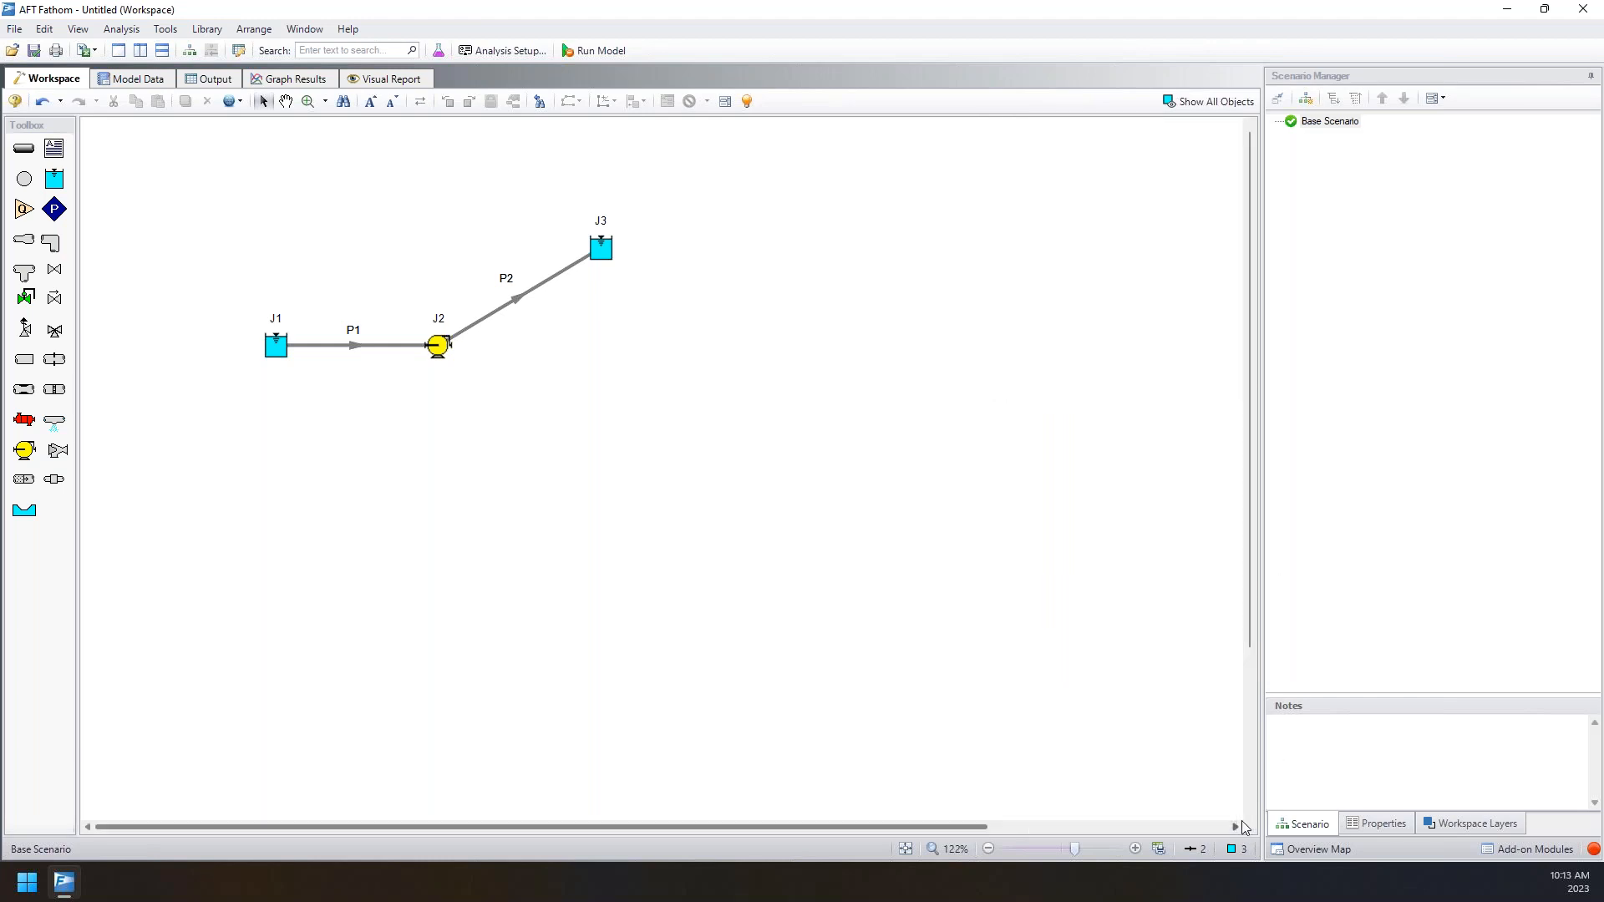
scroll(493, 405, up, 2)
drag(562, 373, 668, 535)
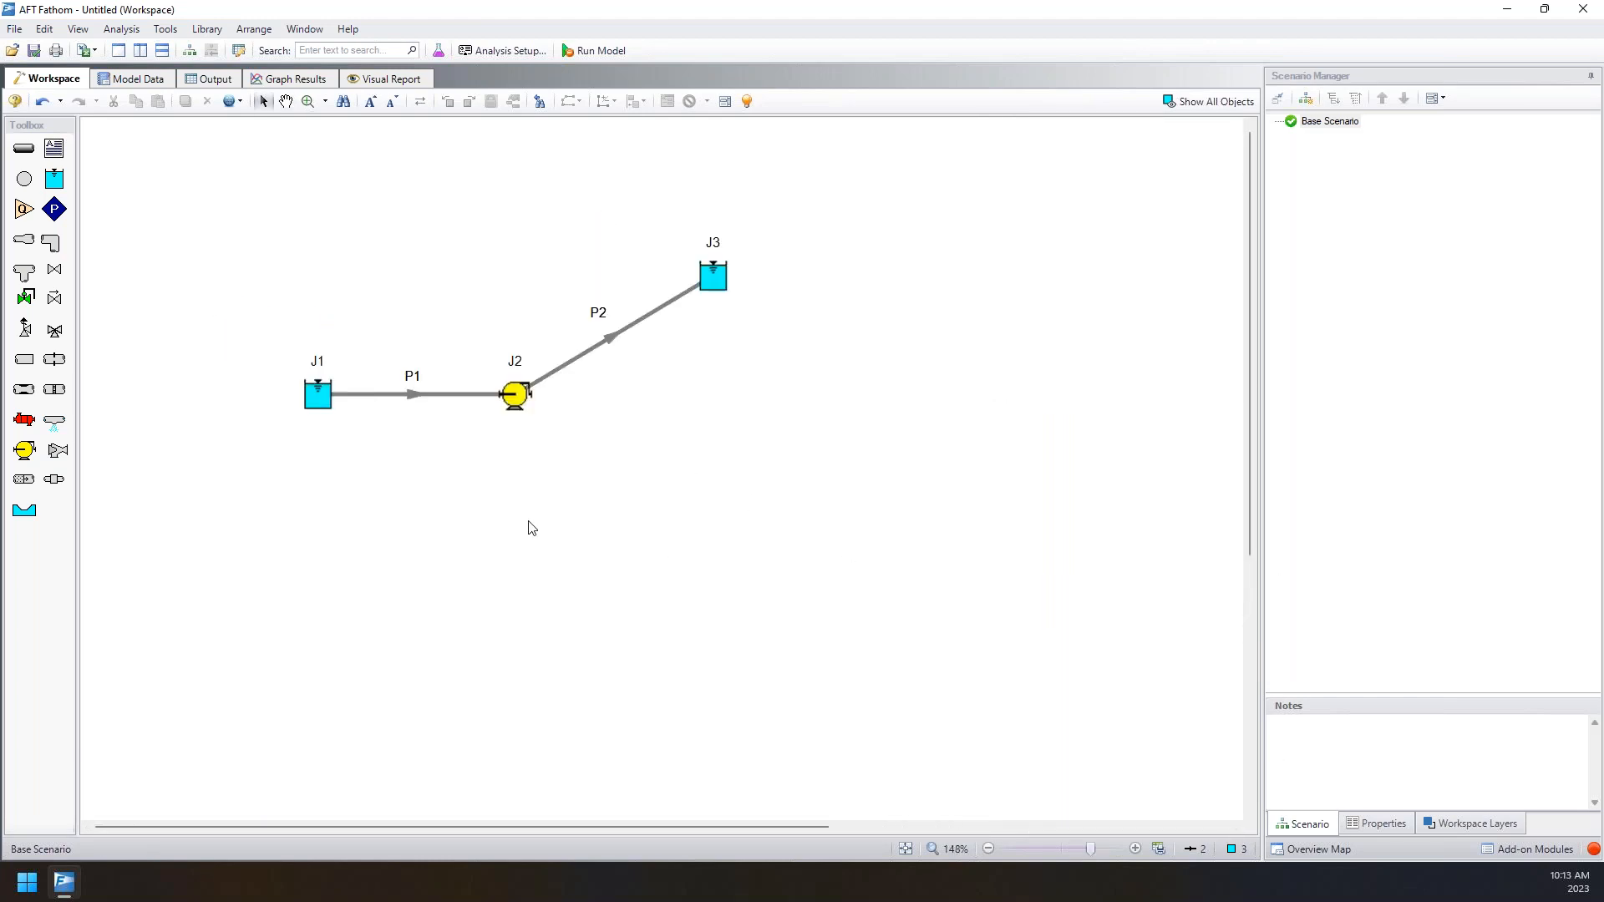
drag(200, 213, 765, 461)
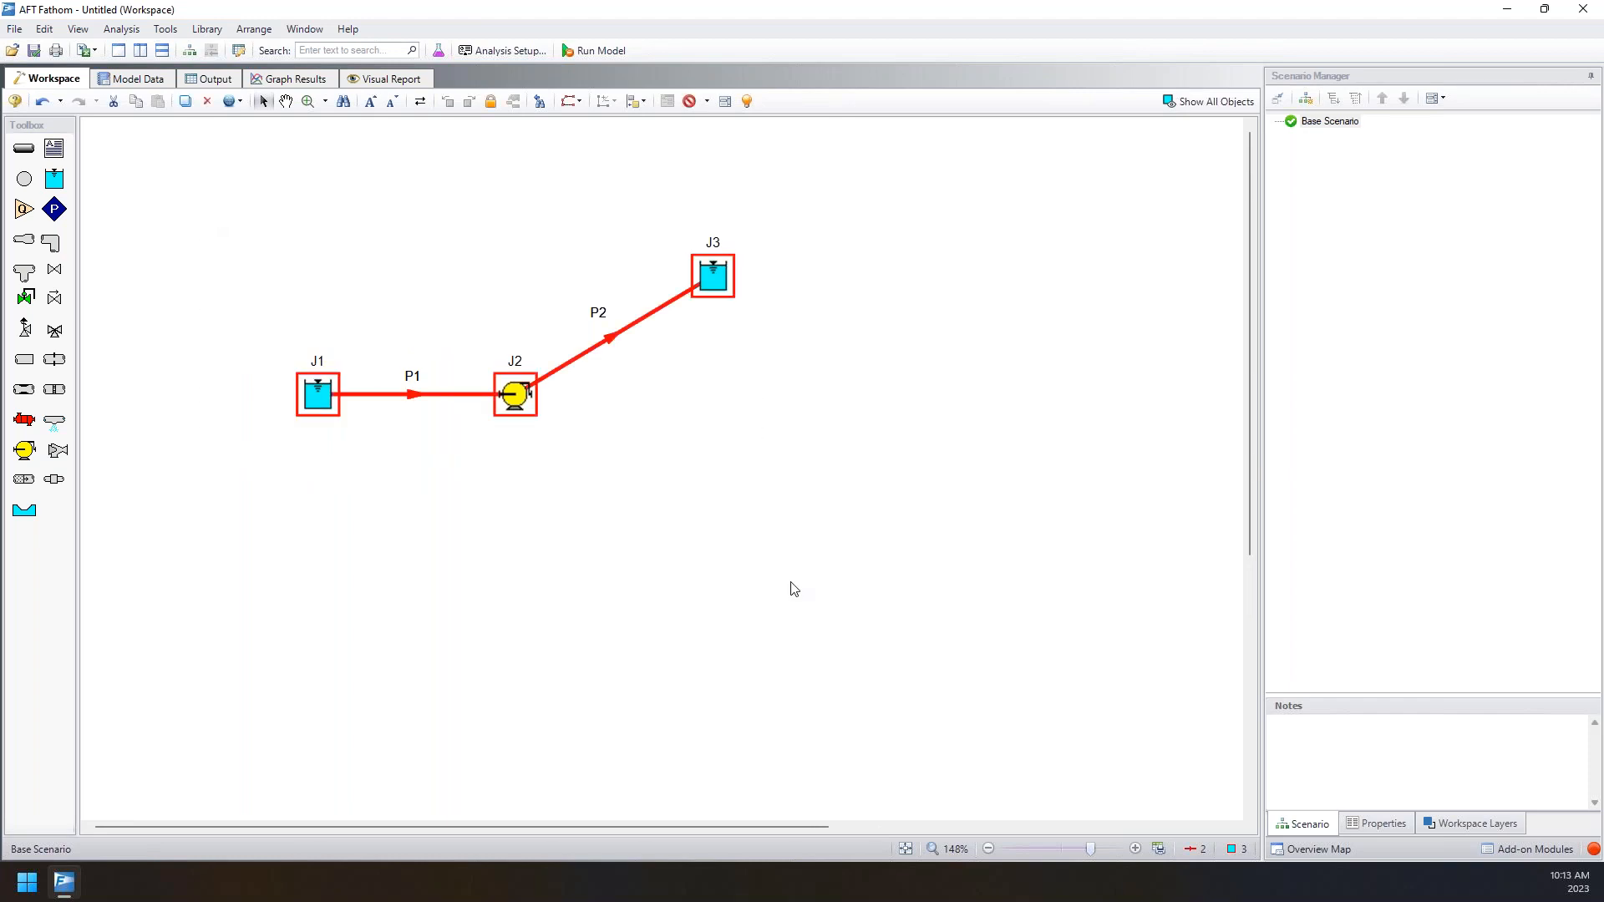
click(360, 493)
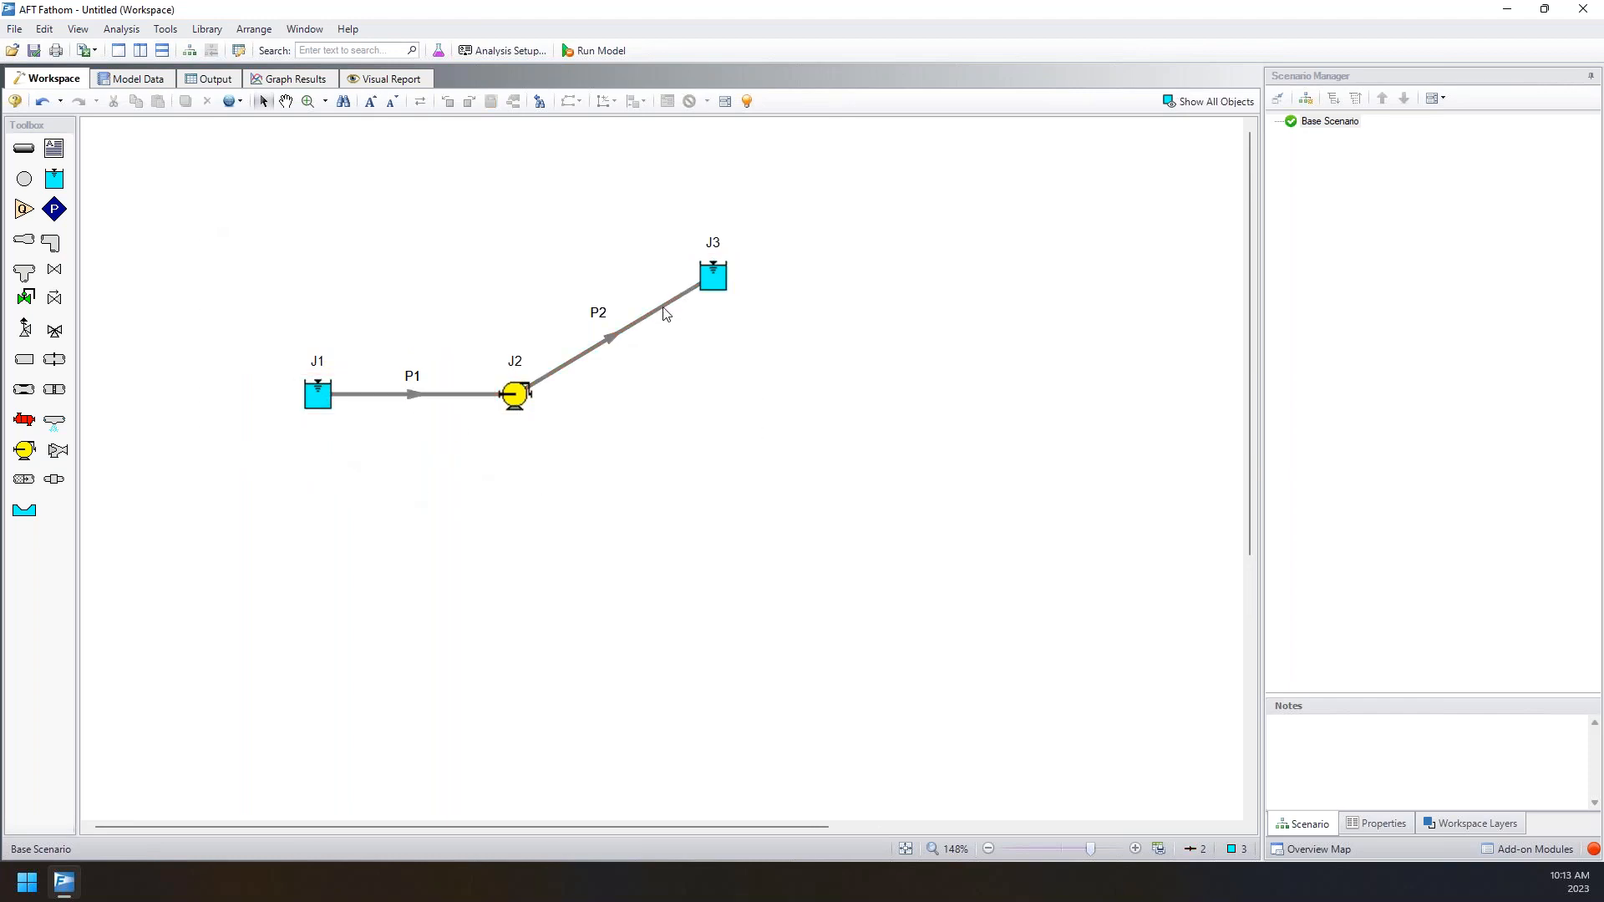
- Rename reservoir J1 as "Lower Reservoir" in its properties
double_click(319, 399)
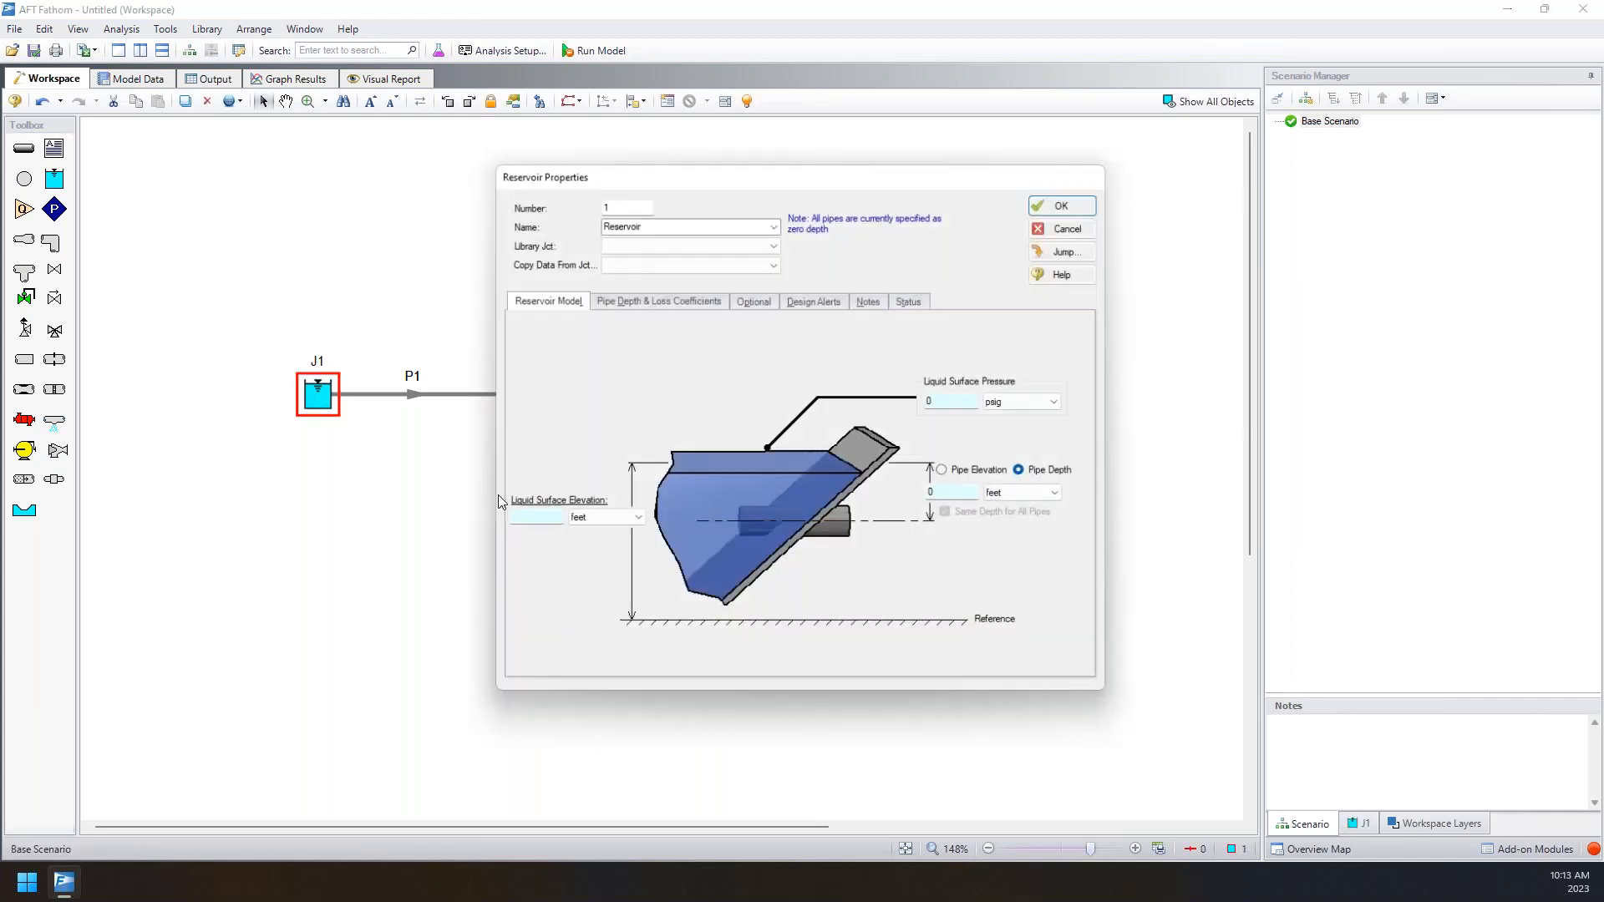
drag(618, 191, 886, 189)
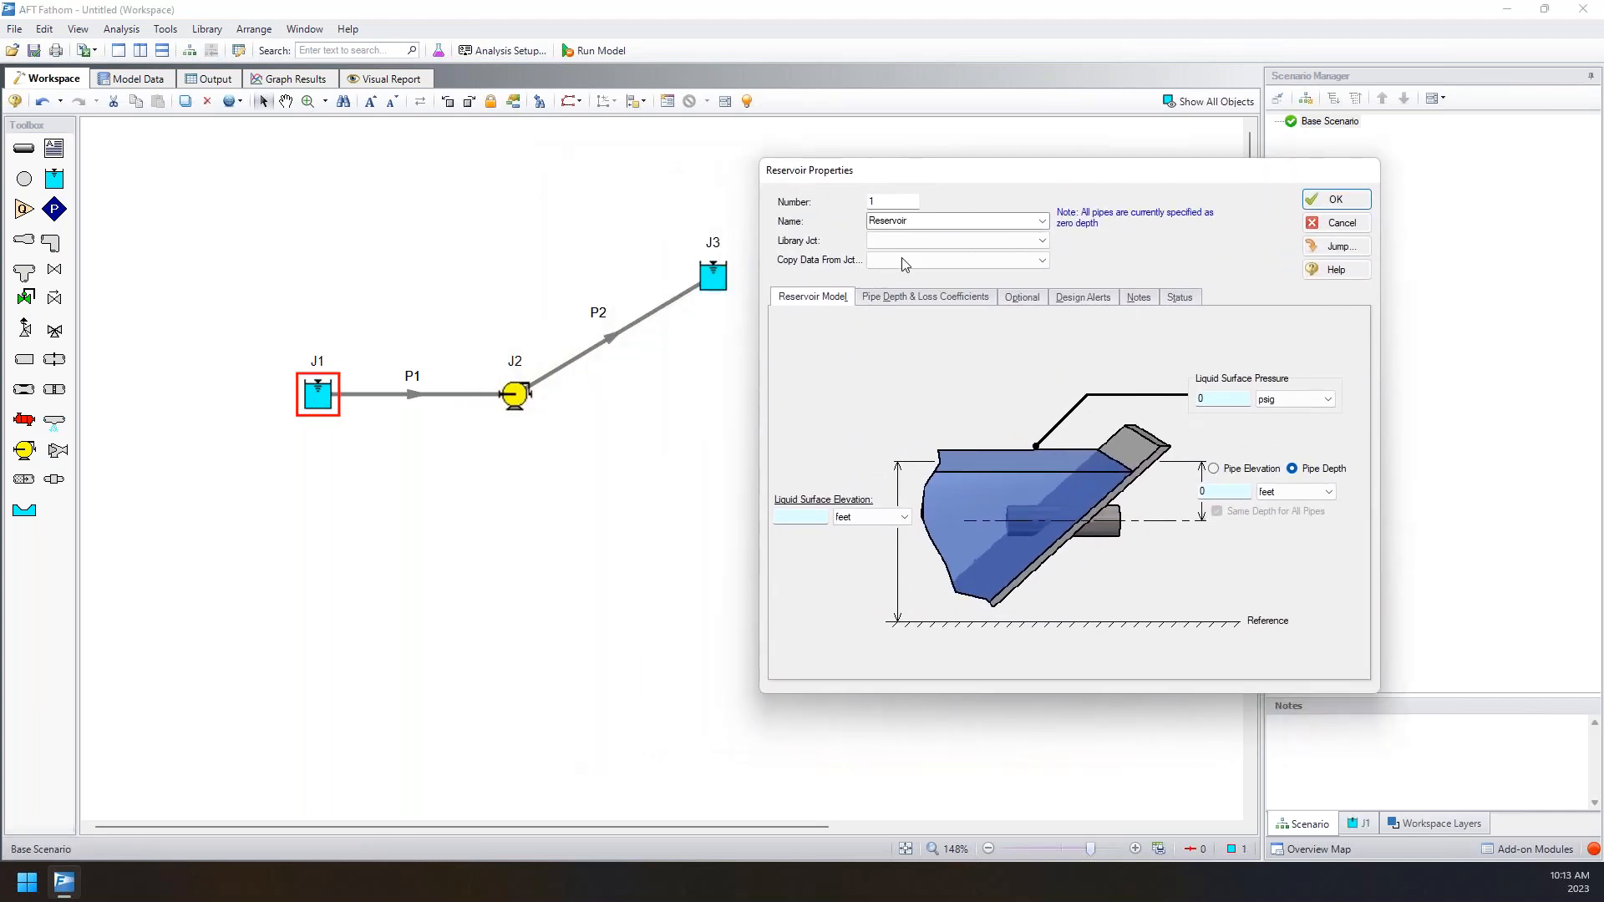
click(938, 222)
key(Home)
text(Lower)
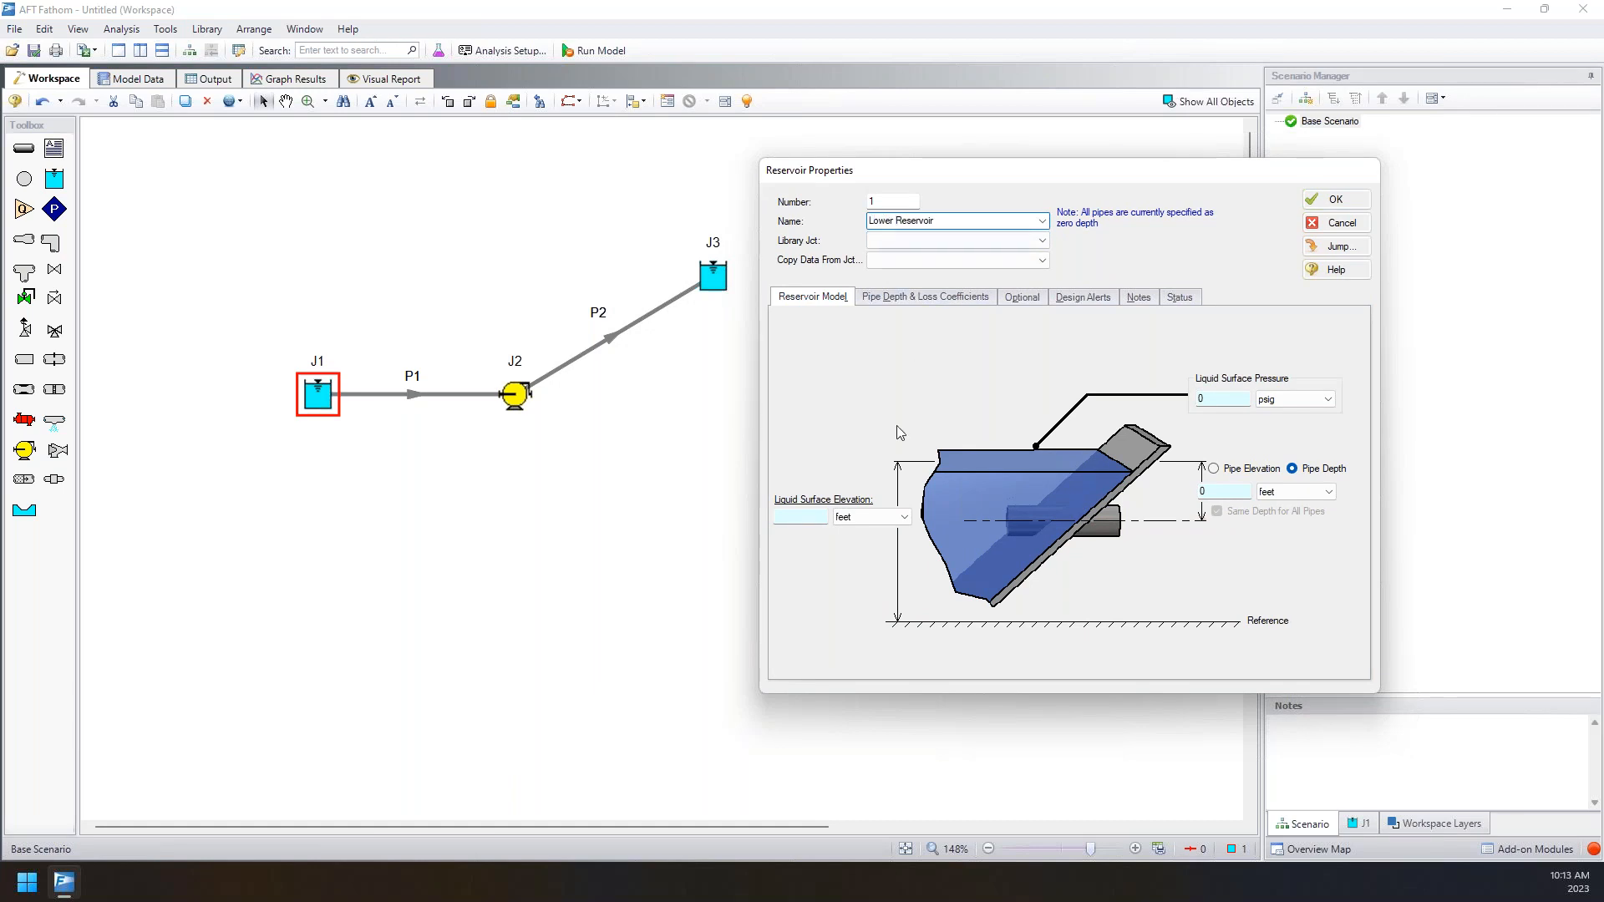
- Set the lower reservoir's liquid surface elevation to 10 feet and its pipe depth to 10 feet, and accept the properties
click(800, 517)
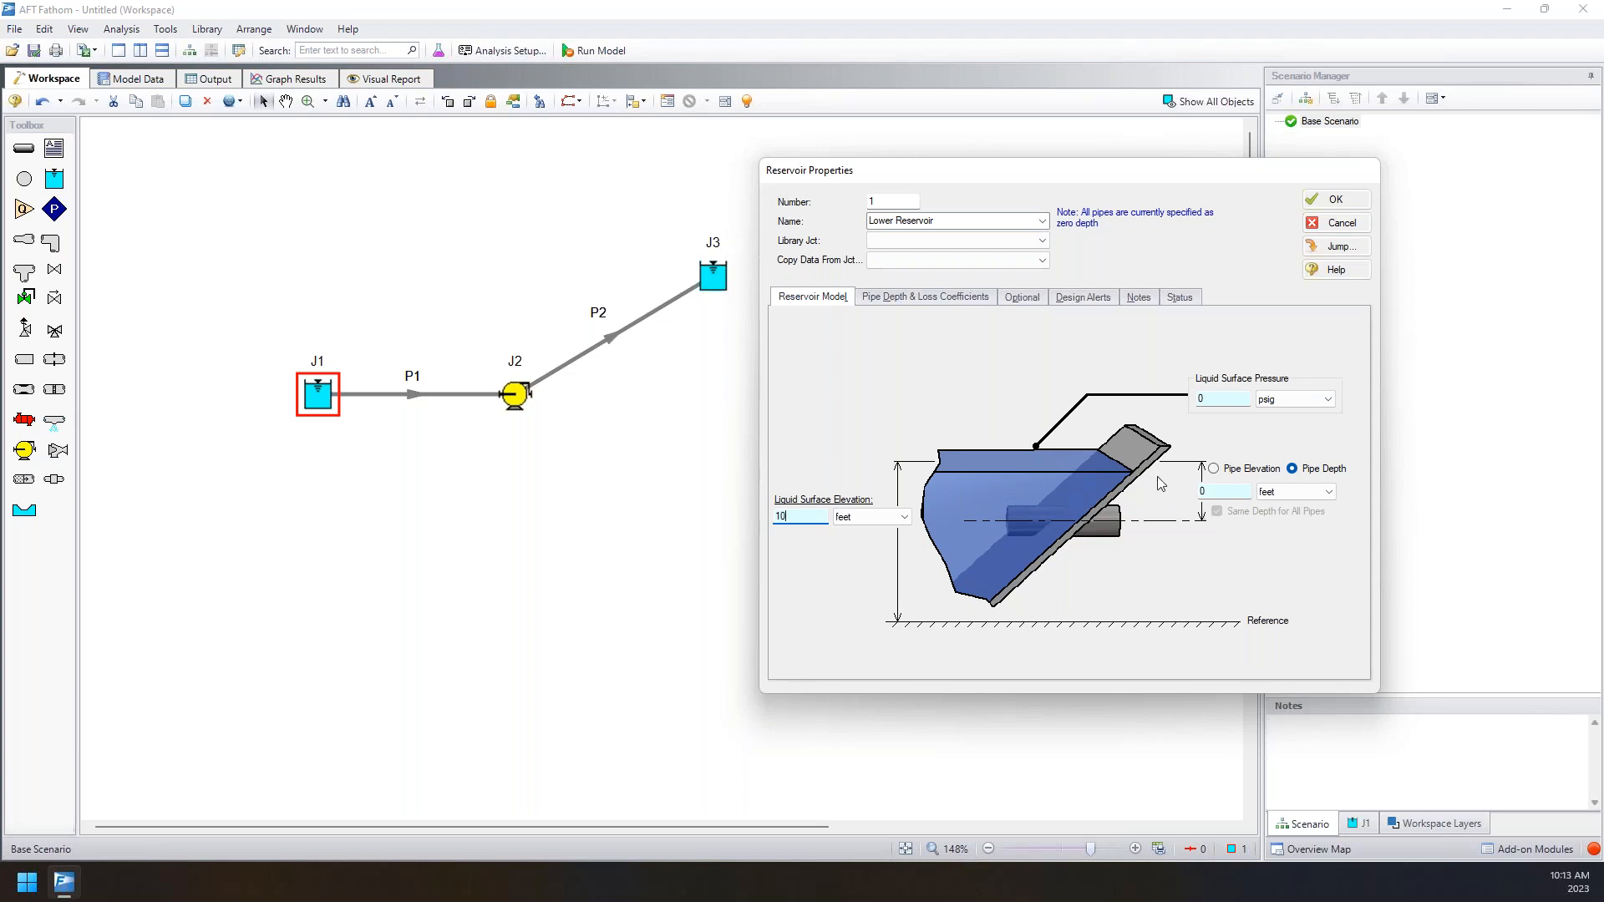
click(1218, 492)
text(10)
click(1235, 399)
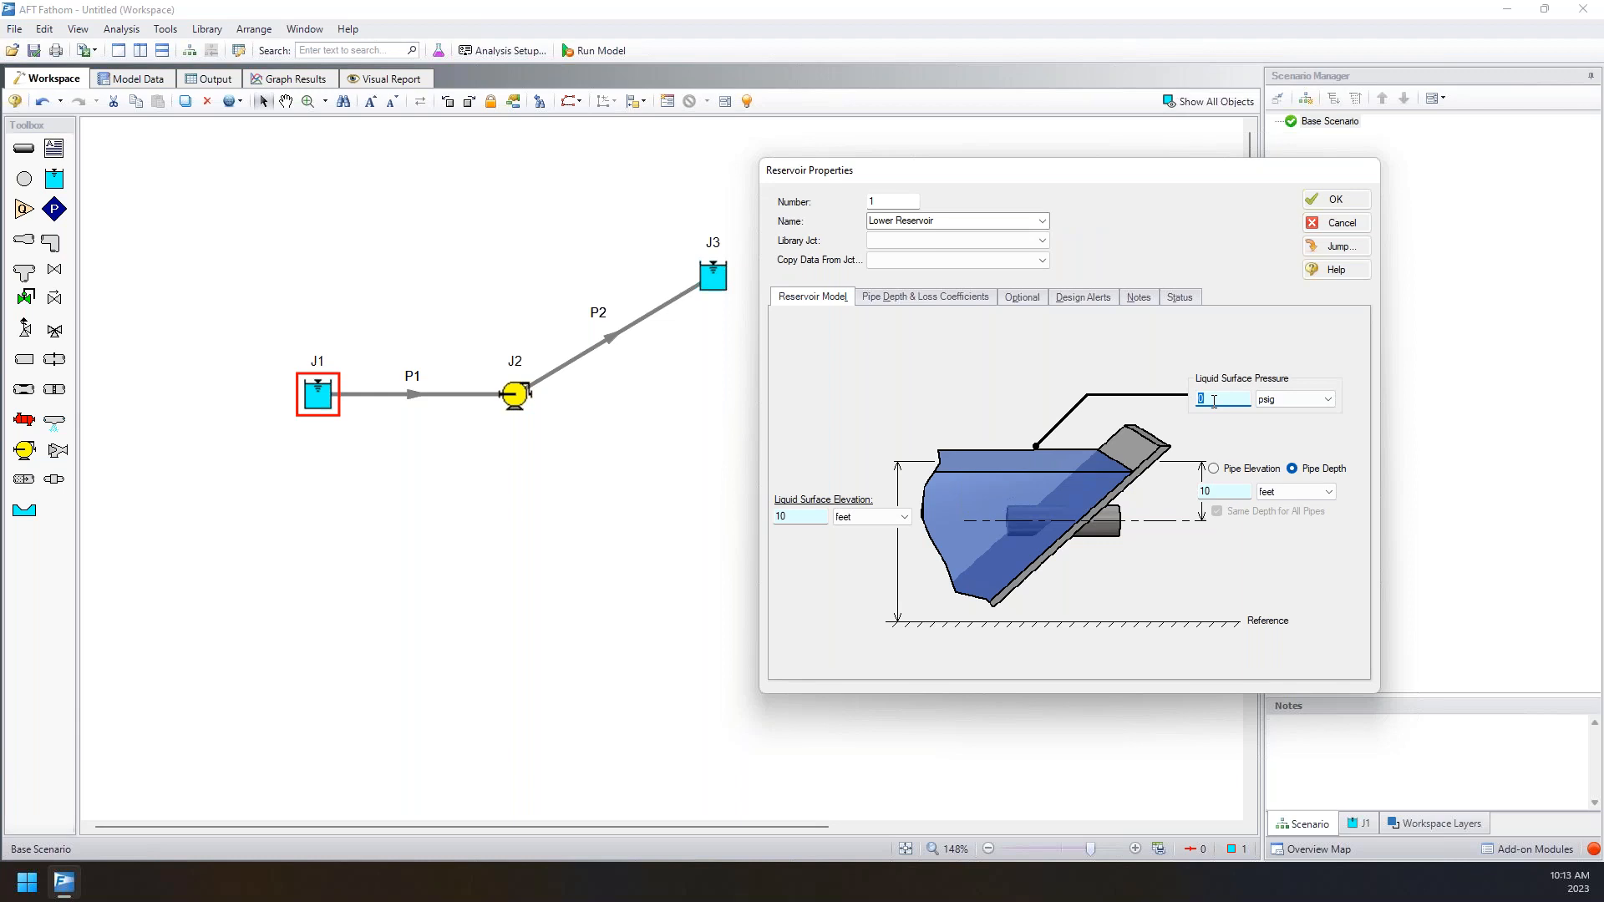
click(1336, 200)
click(828, 347)
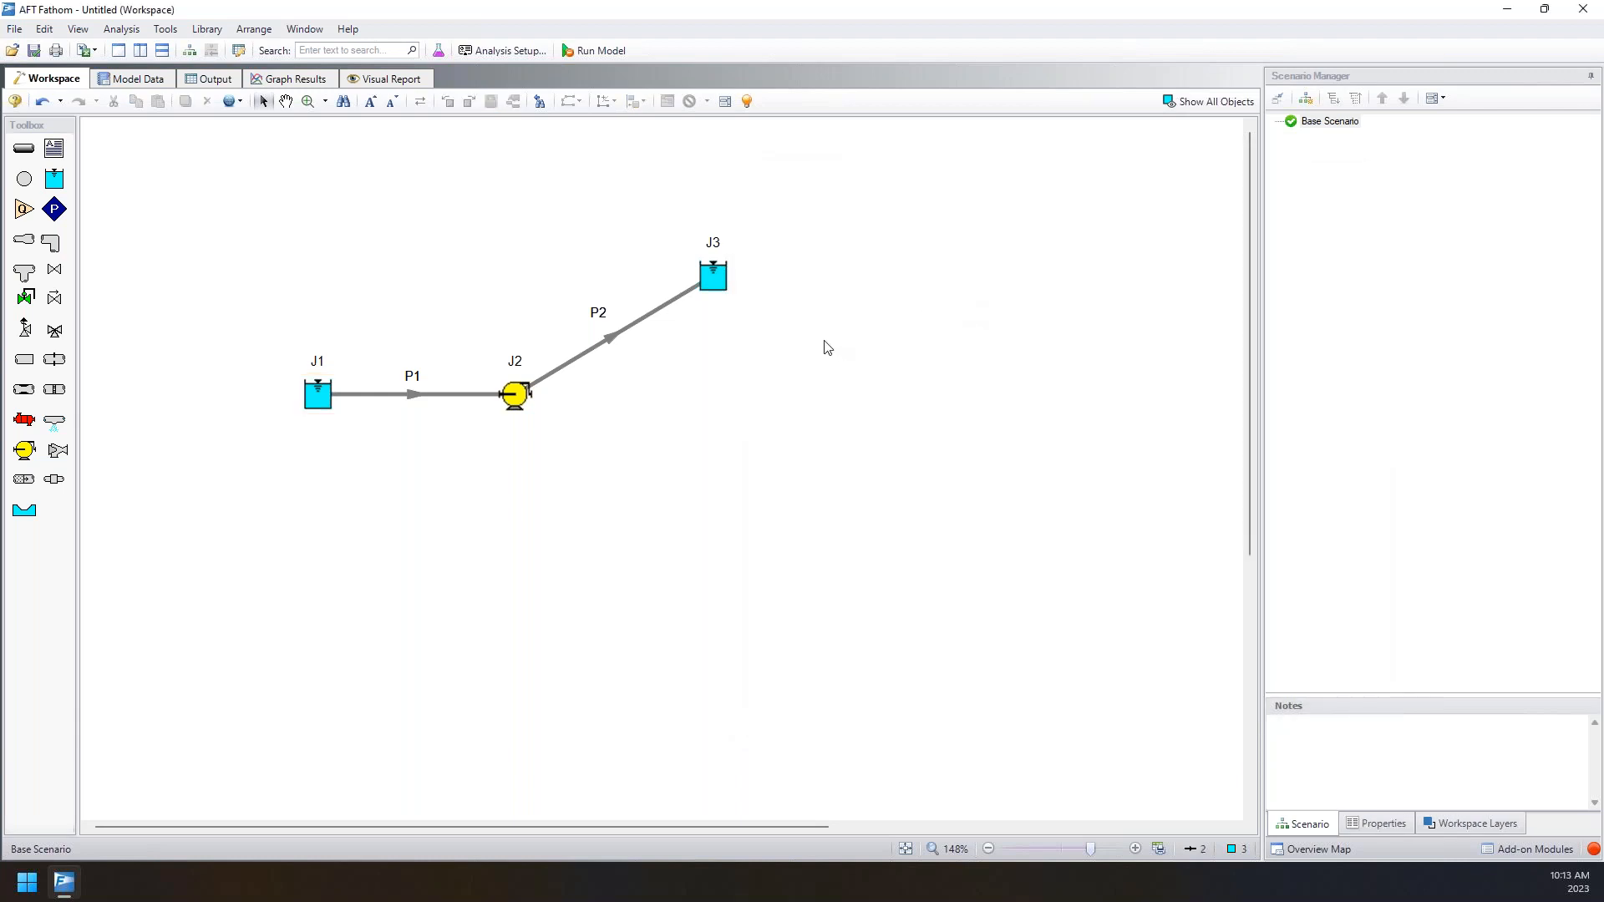
- Rename reservoir J3 as "Upper Reservoir" in its properties
double_click(714, 275)
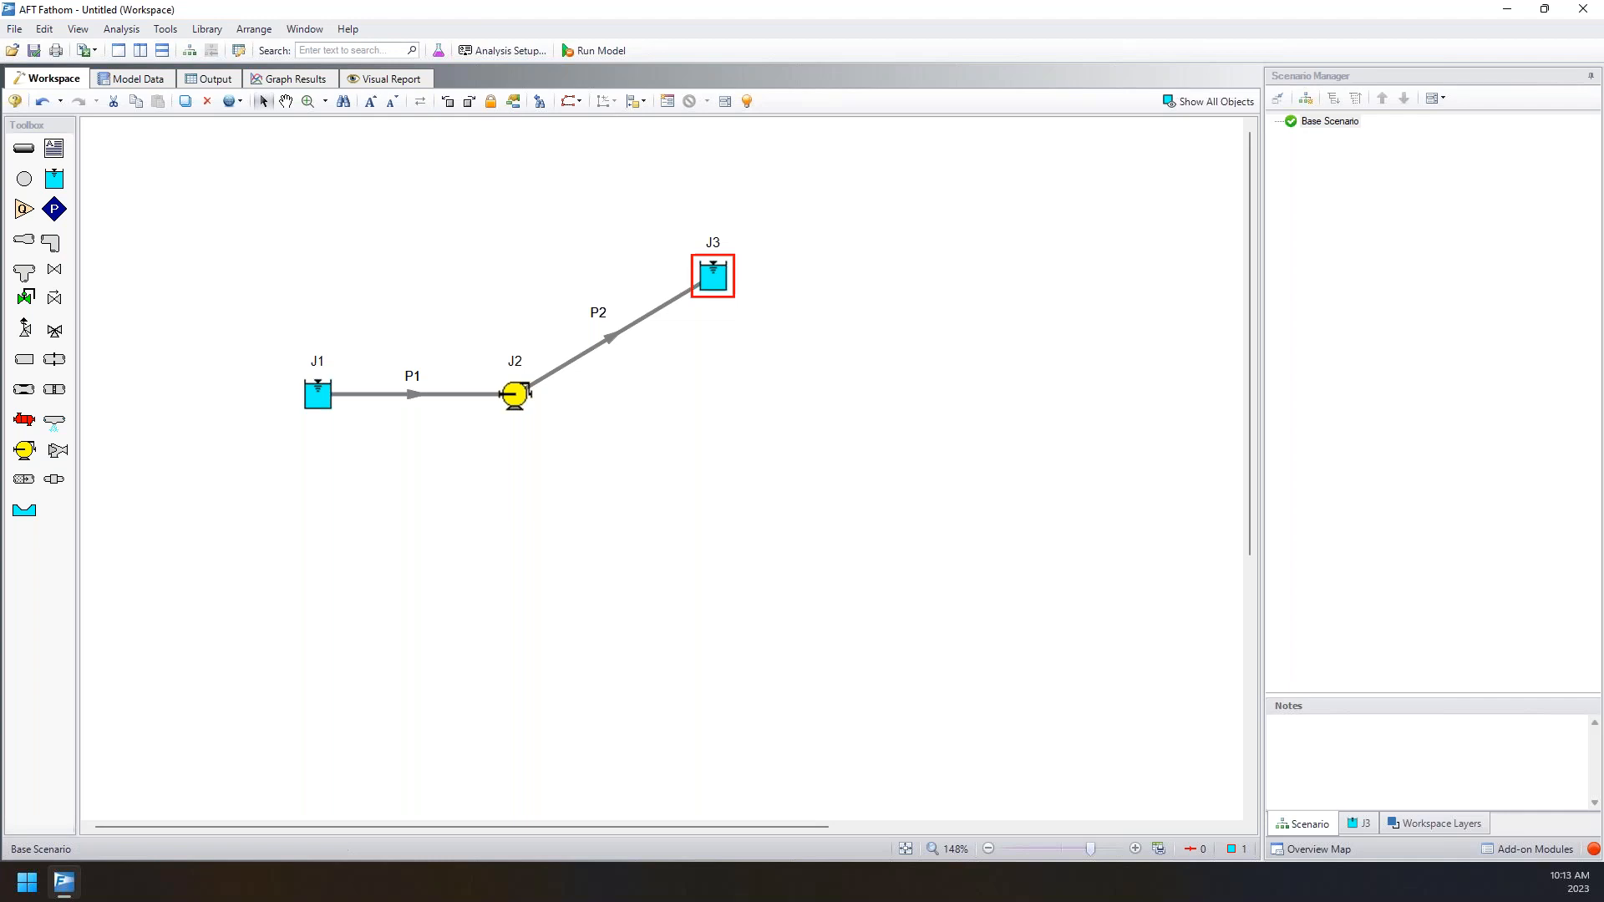
drag(760, 180, 1045, 197)
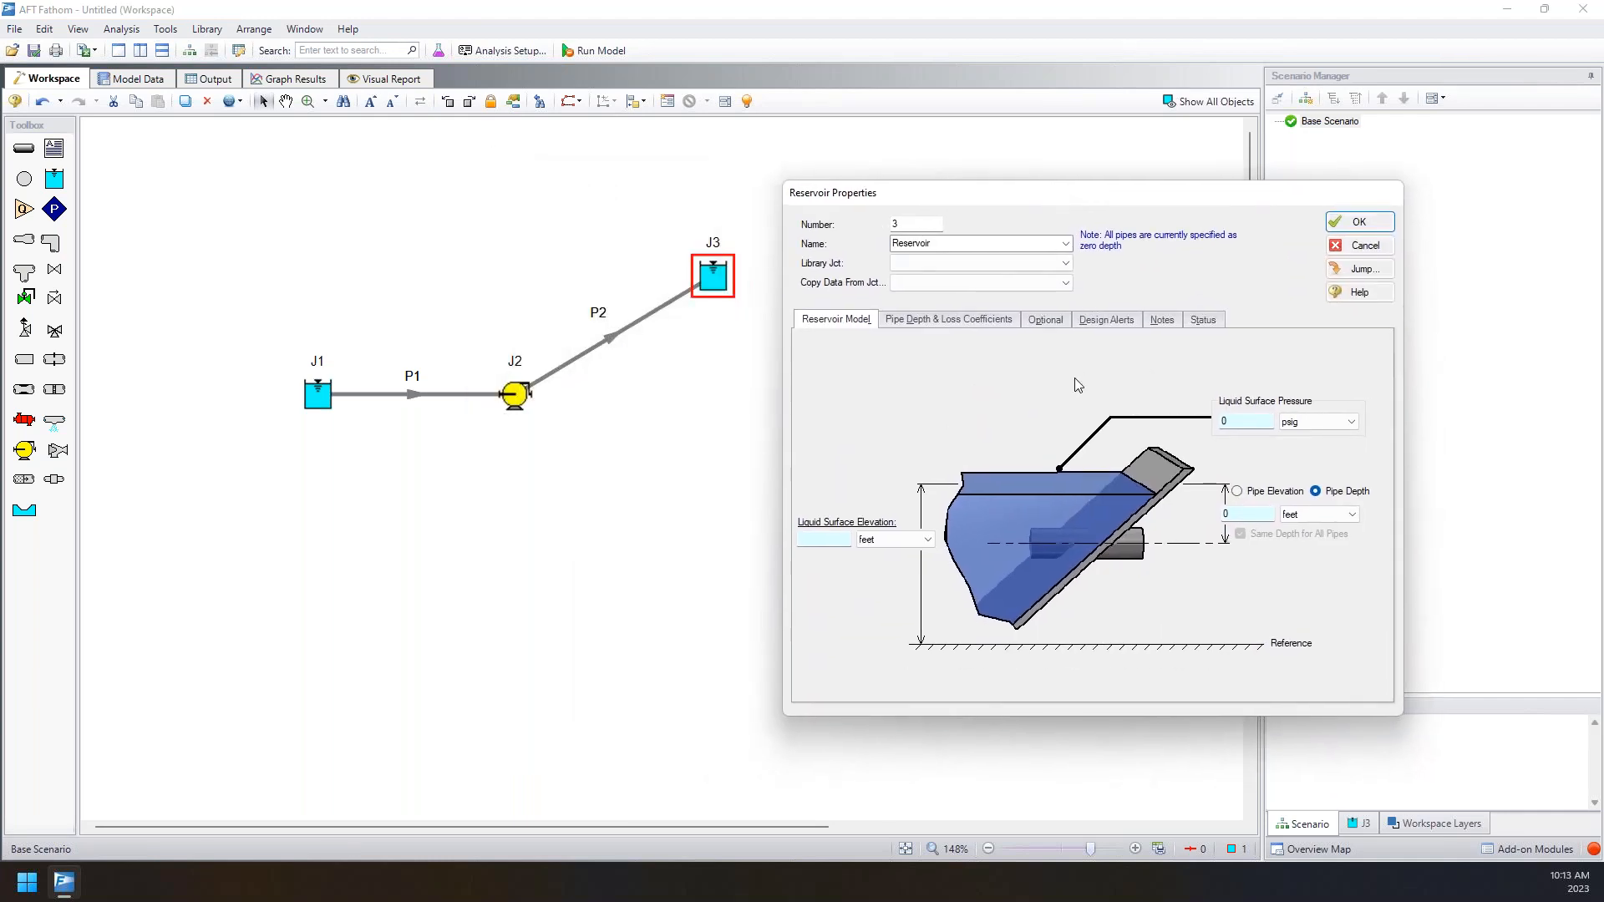
click(898, 244)
click(898, 243)
text(Upper)
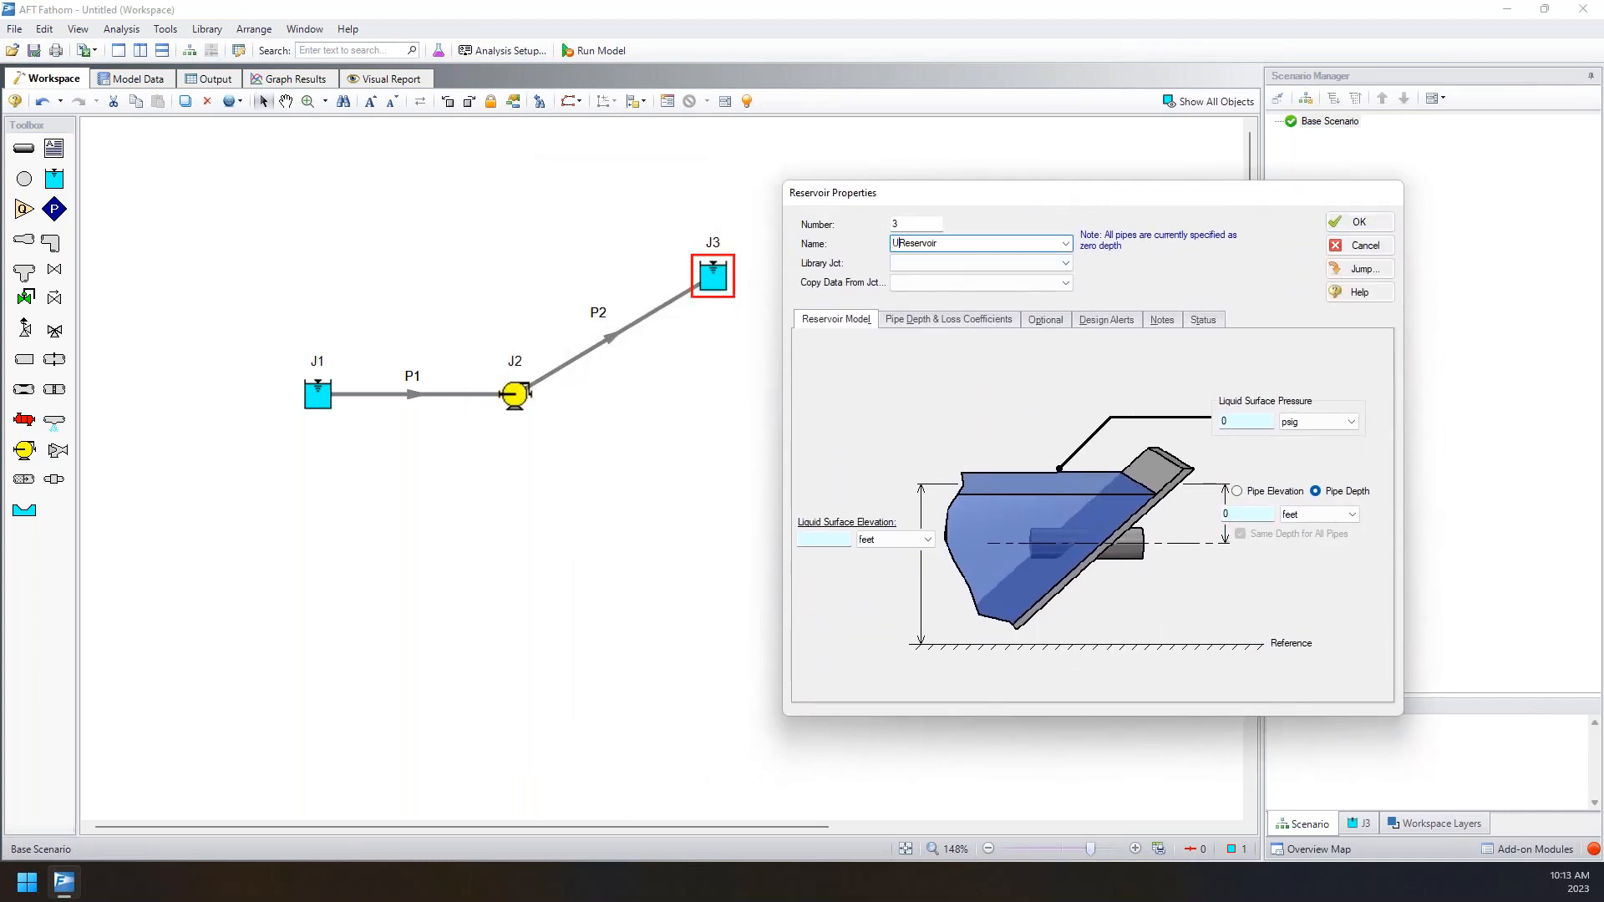
- Set the upper reservoir's liquid surface elevation to 200 feet and its pipe depth to 10 feet, and accept the properties
click(804, 537)
text(200)
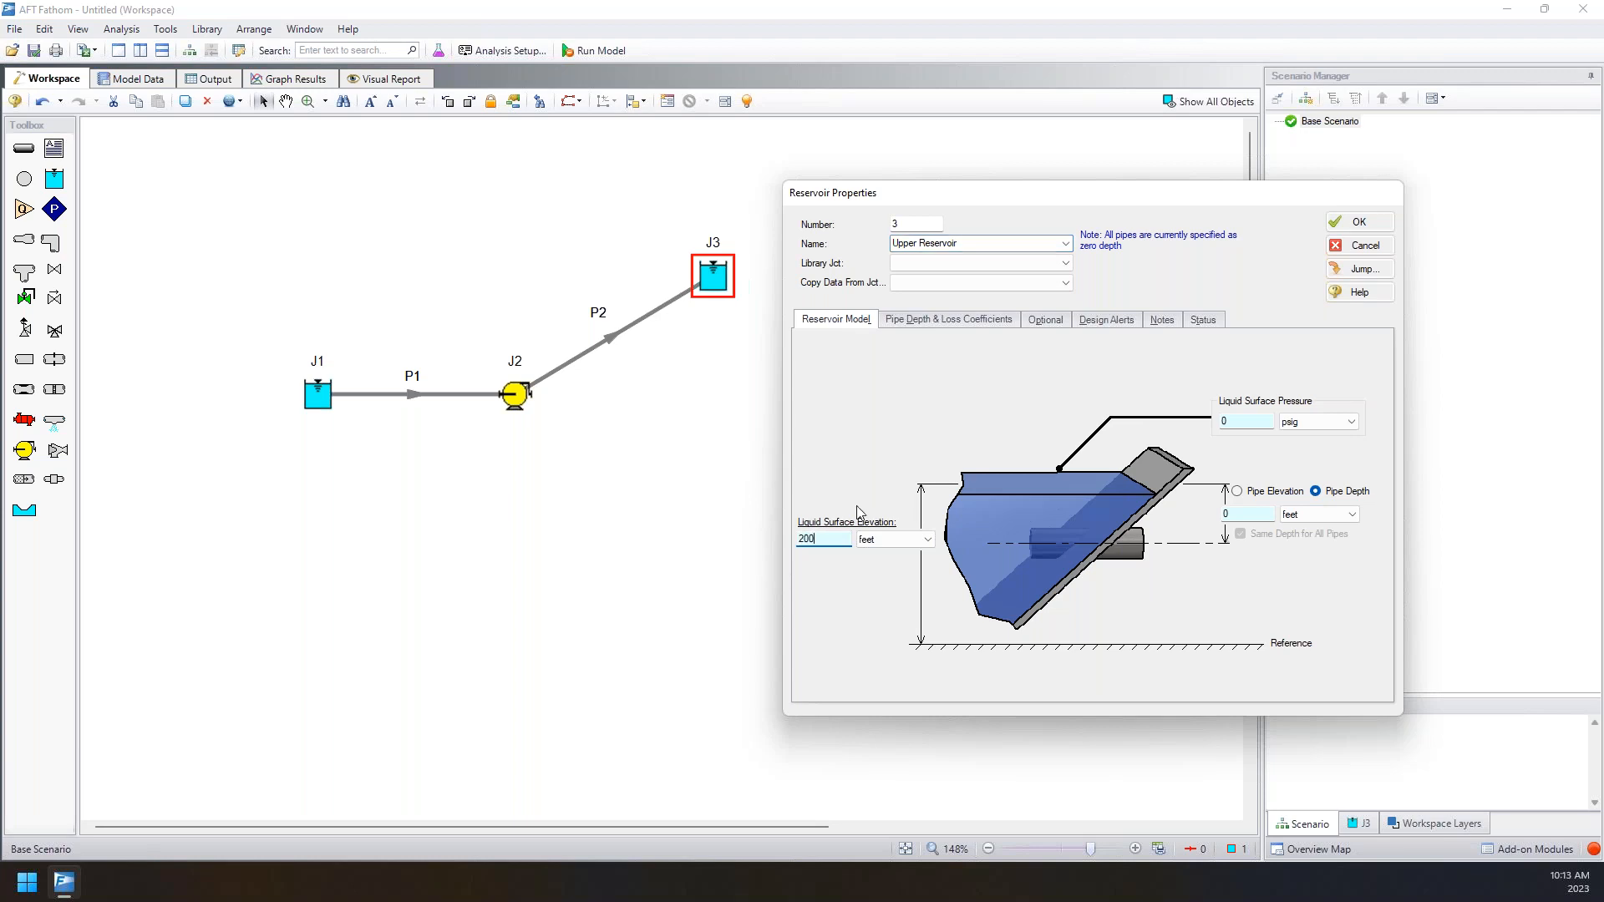
click(1247, 515)
text(10)
drag(973, 243, 856, 234)
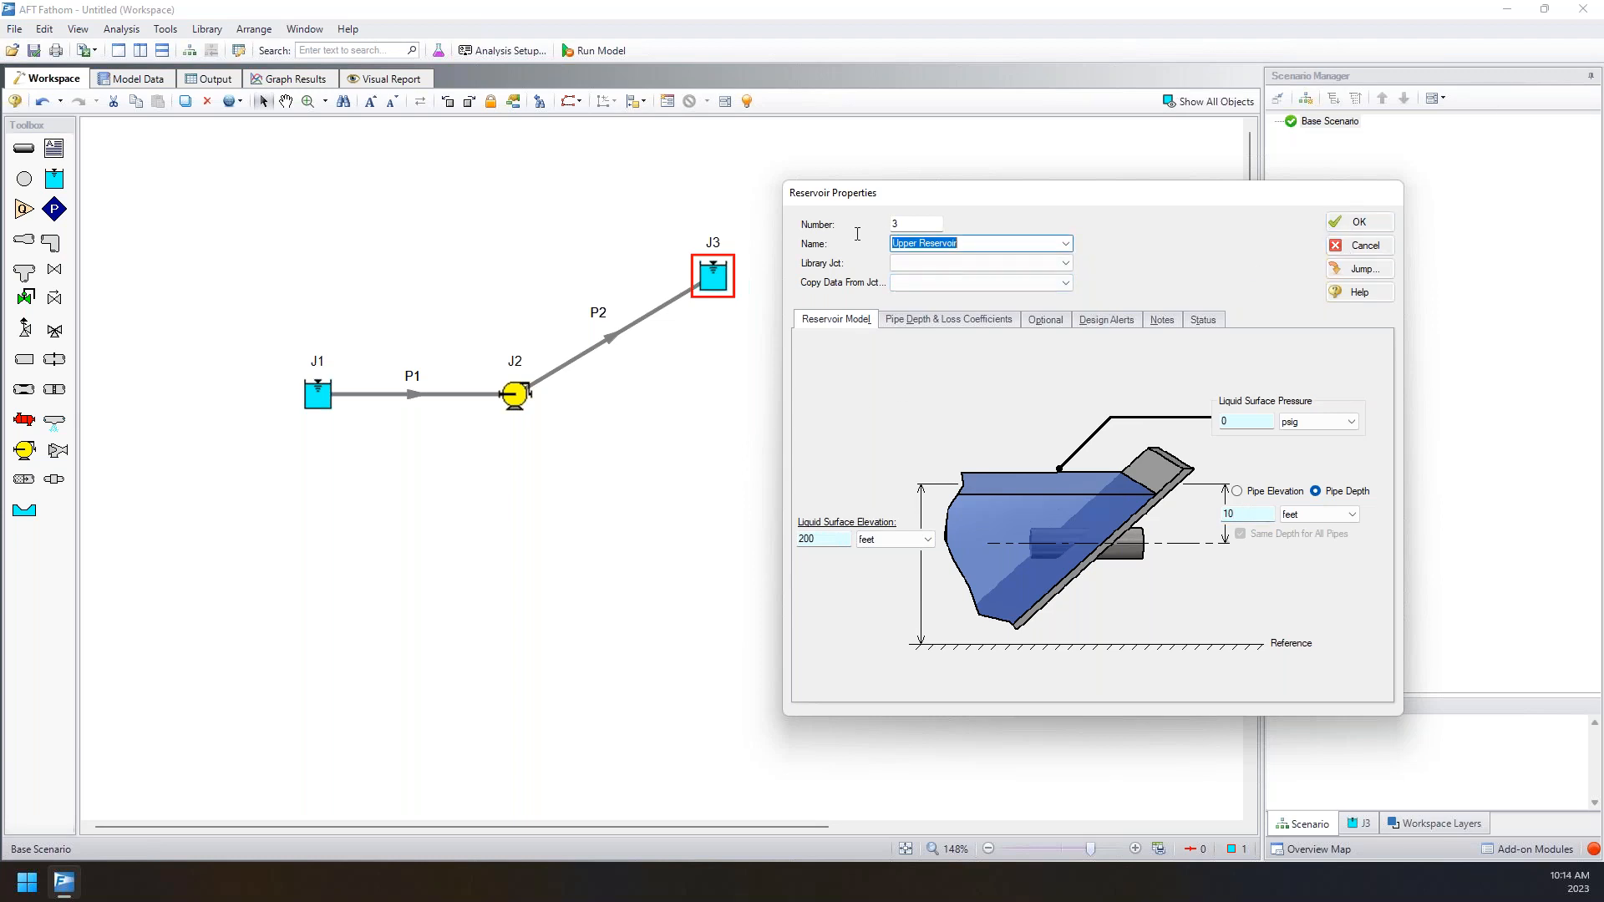
click(1391, 220)
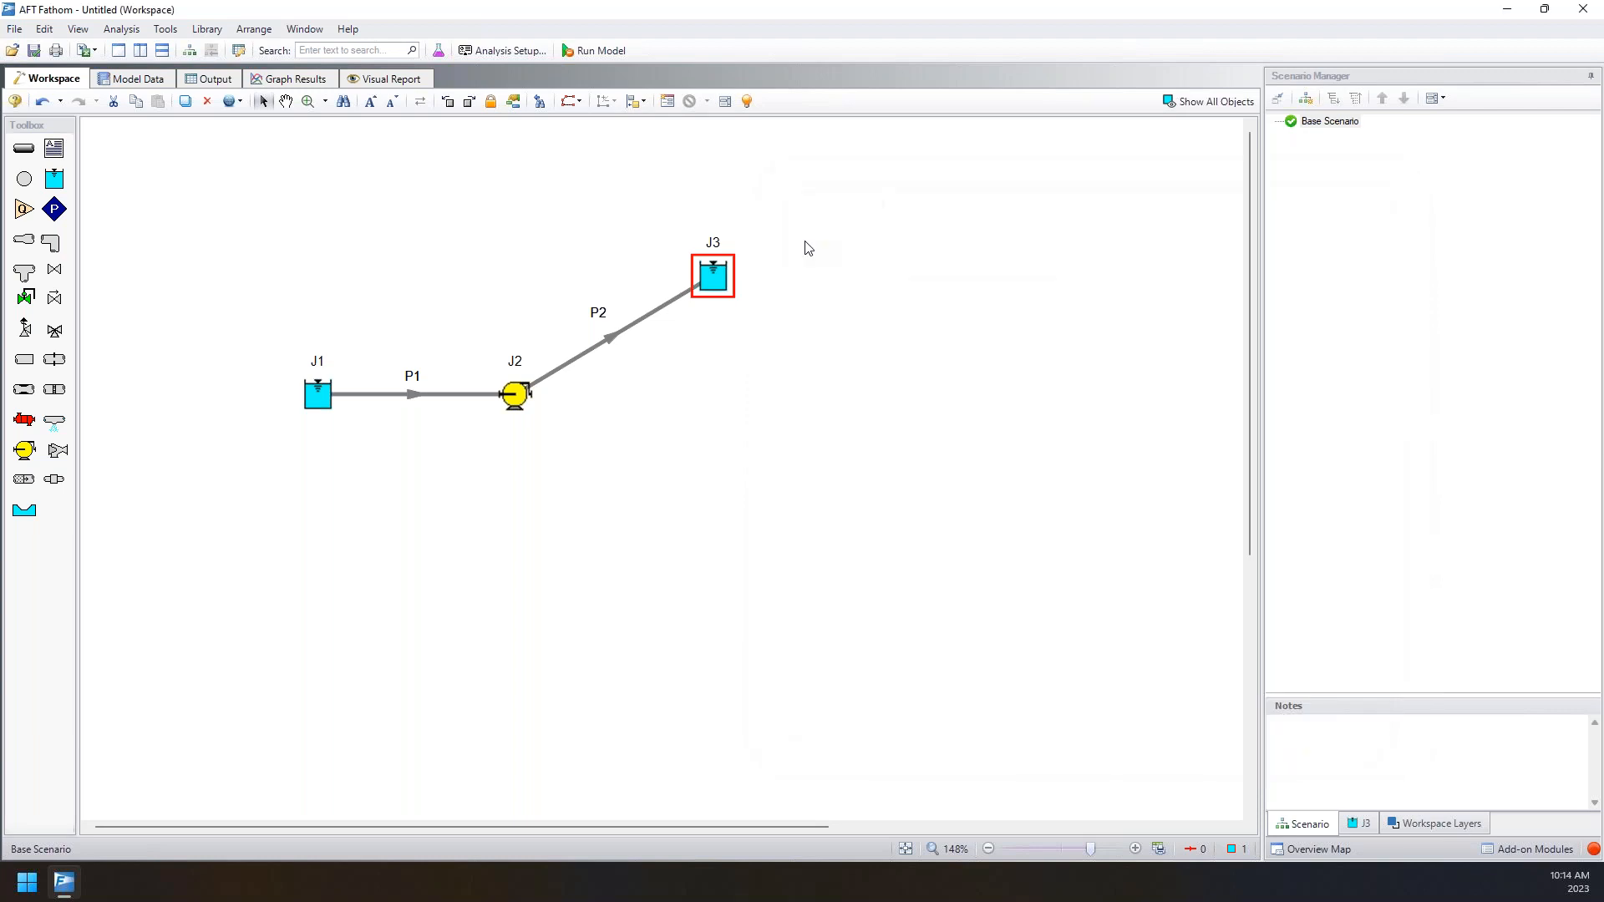
- Search the model's objects for "upper", and clear the search text
click(378, 51)
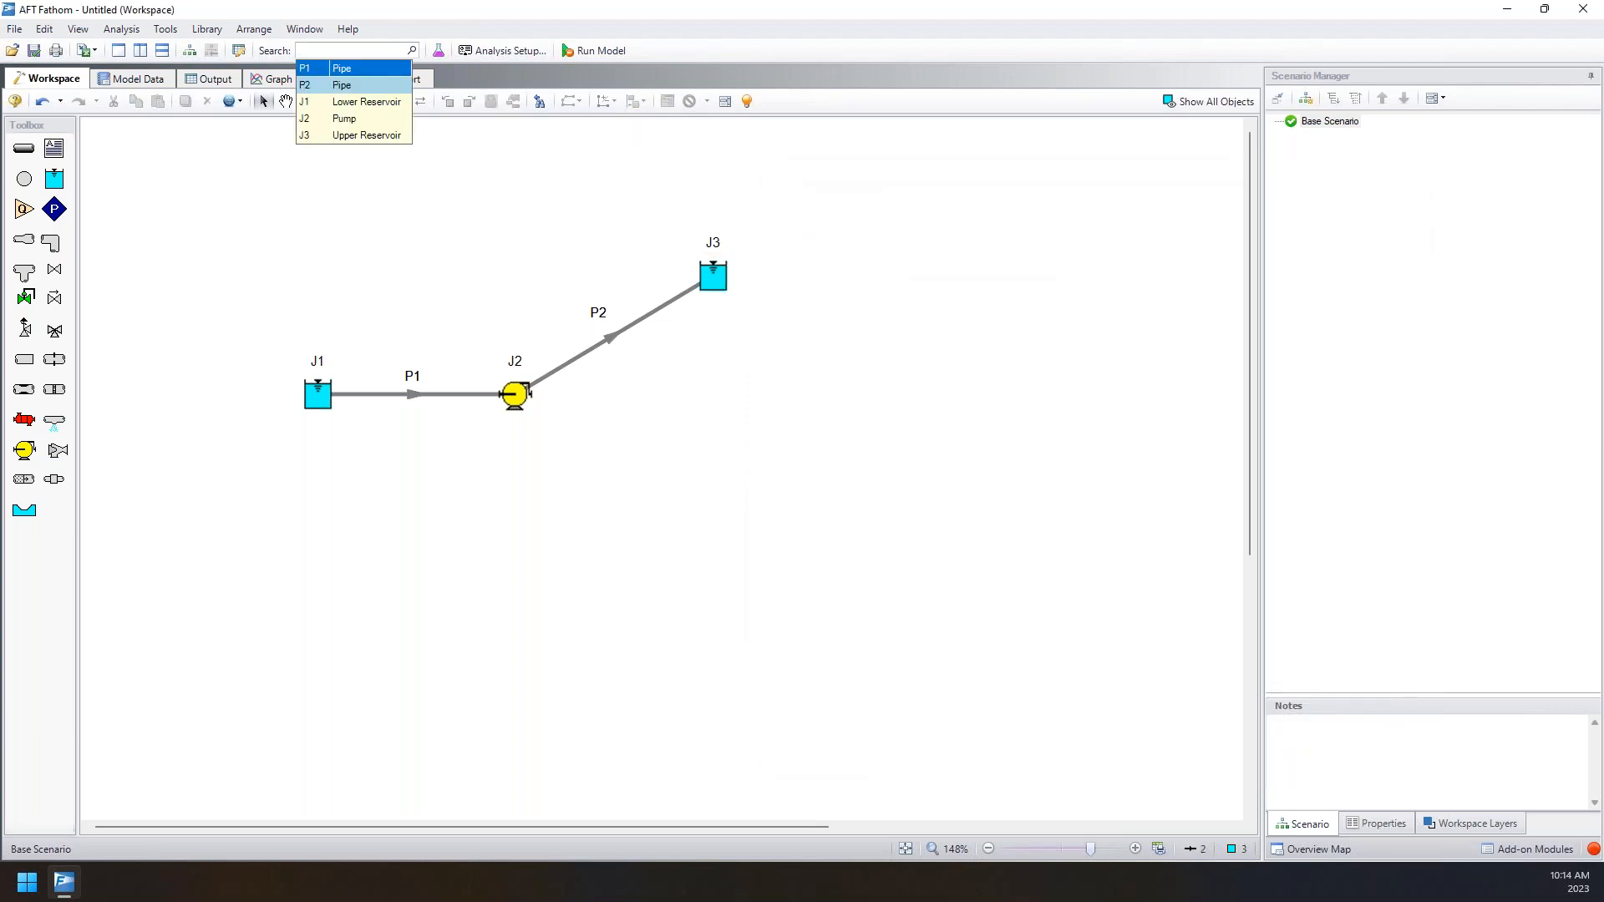
text(upper)
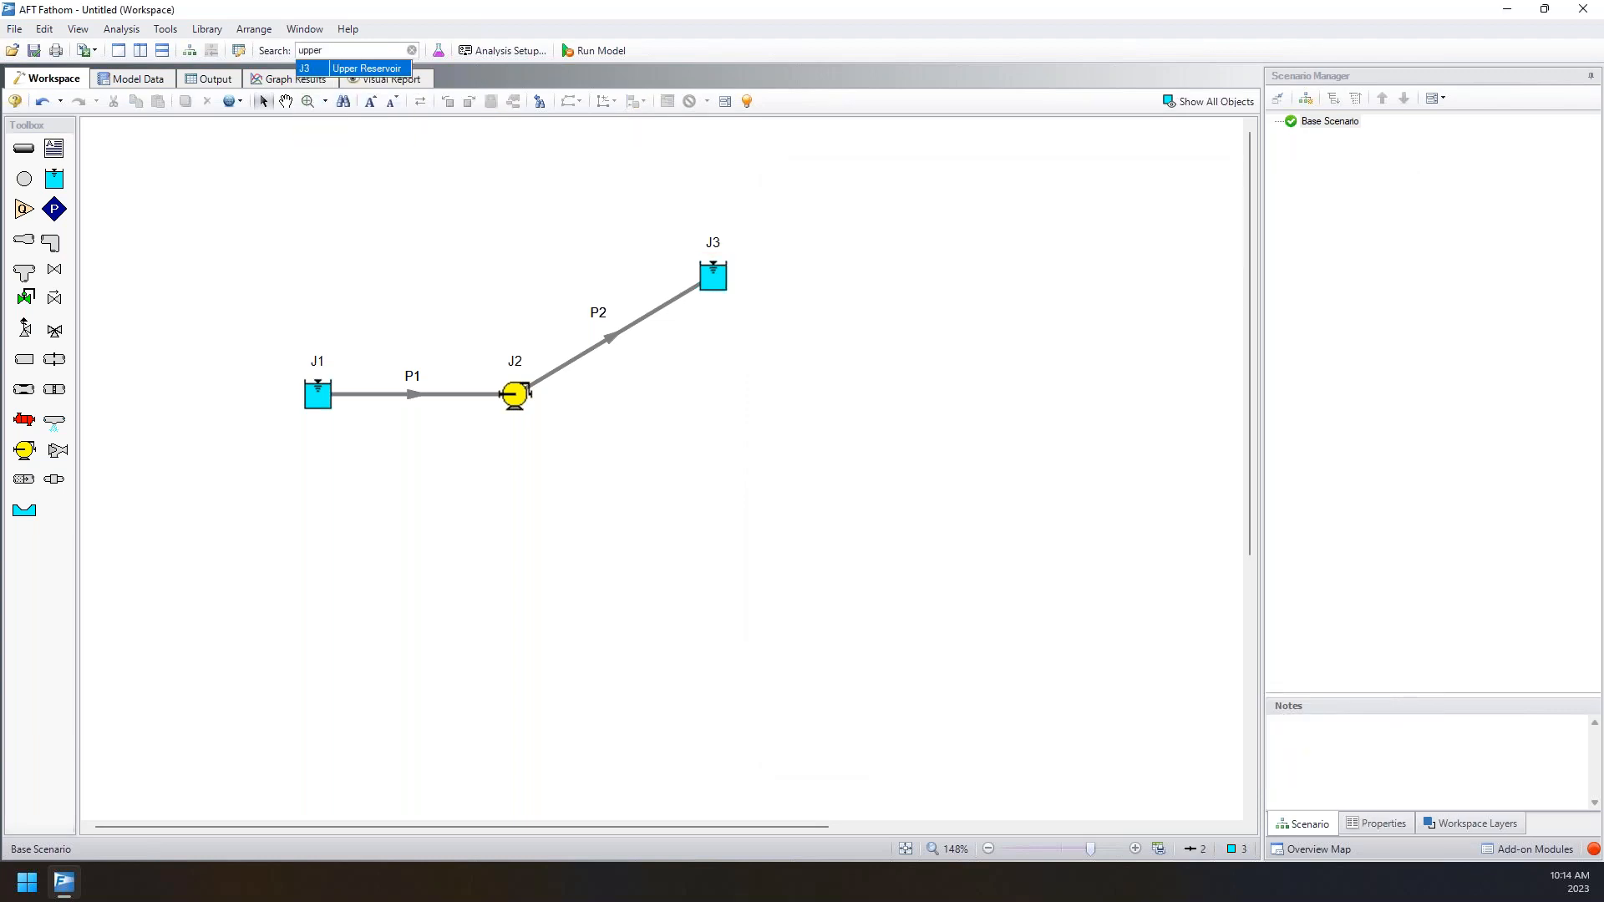
drag(333, 52, 294, 50)
key(BackSpace)
- Look at the notes area in the upper reservoir's properties and close them without saving
double_click(712, 275)
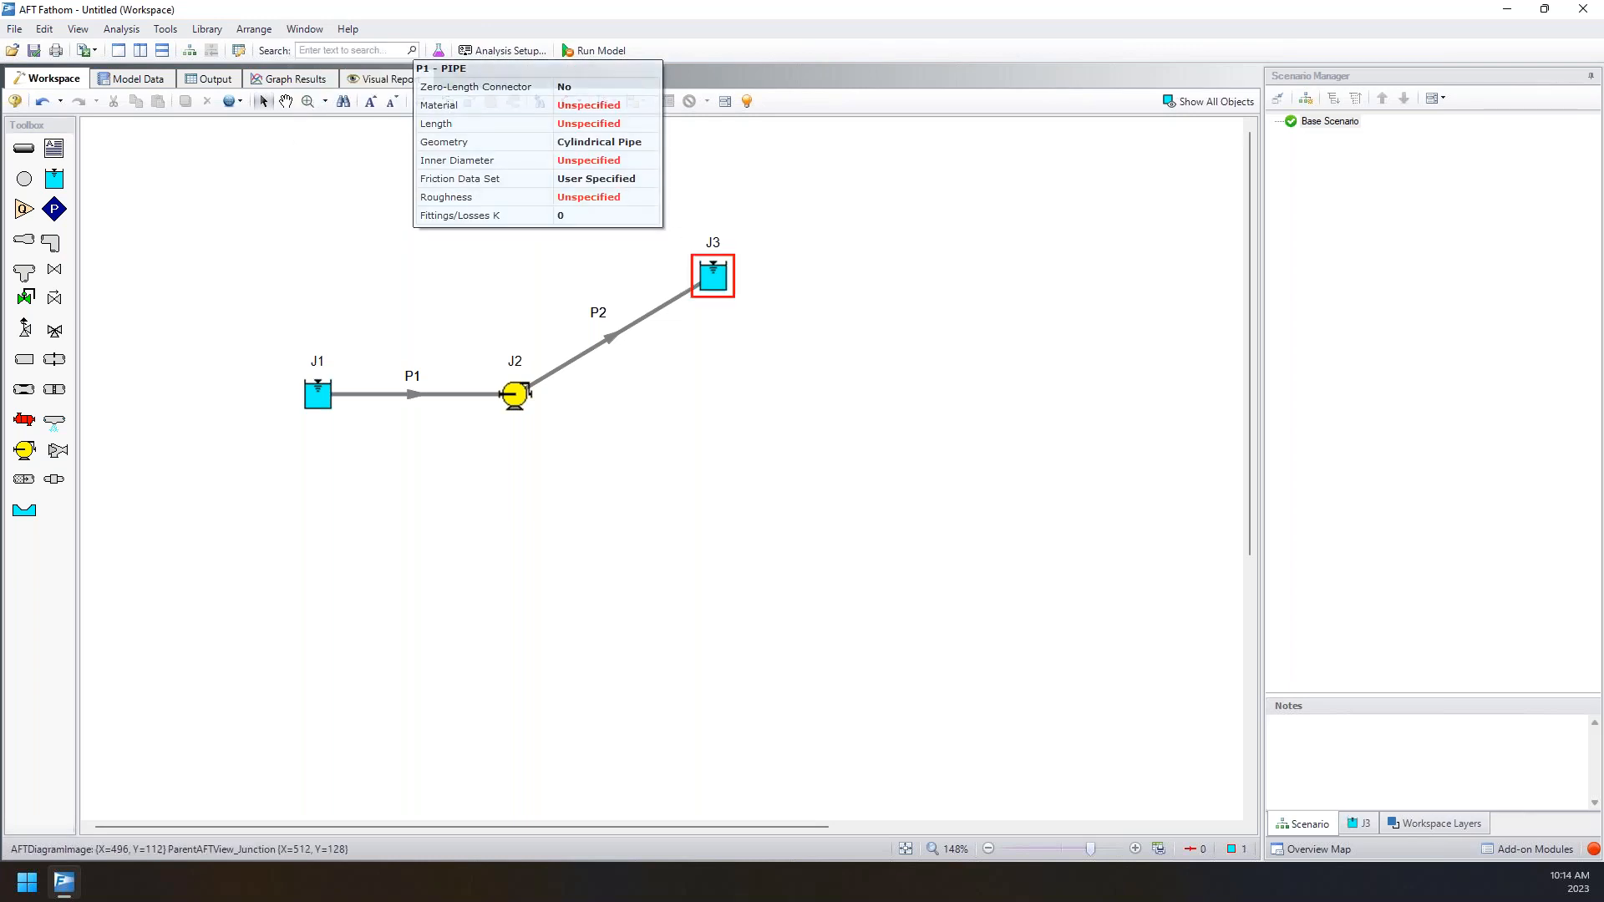
click(869, 299)
drag(662, 175, 951, 150)
click(973, 366)
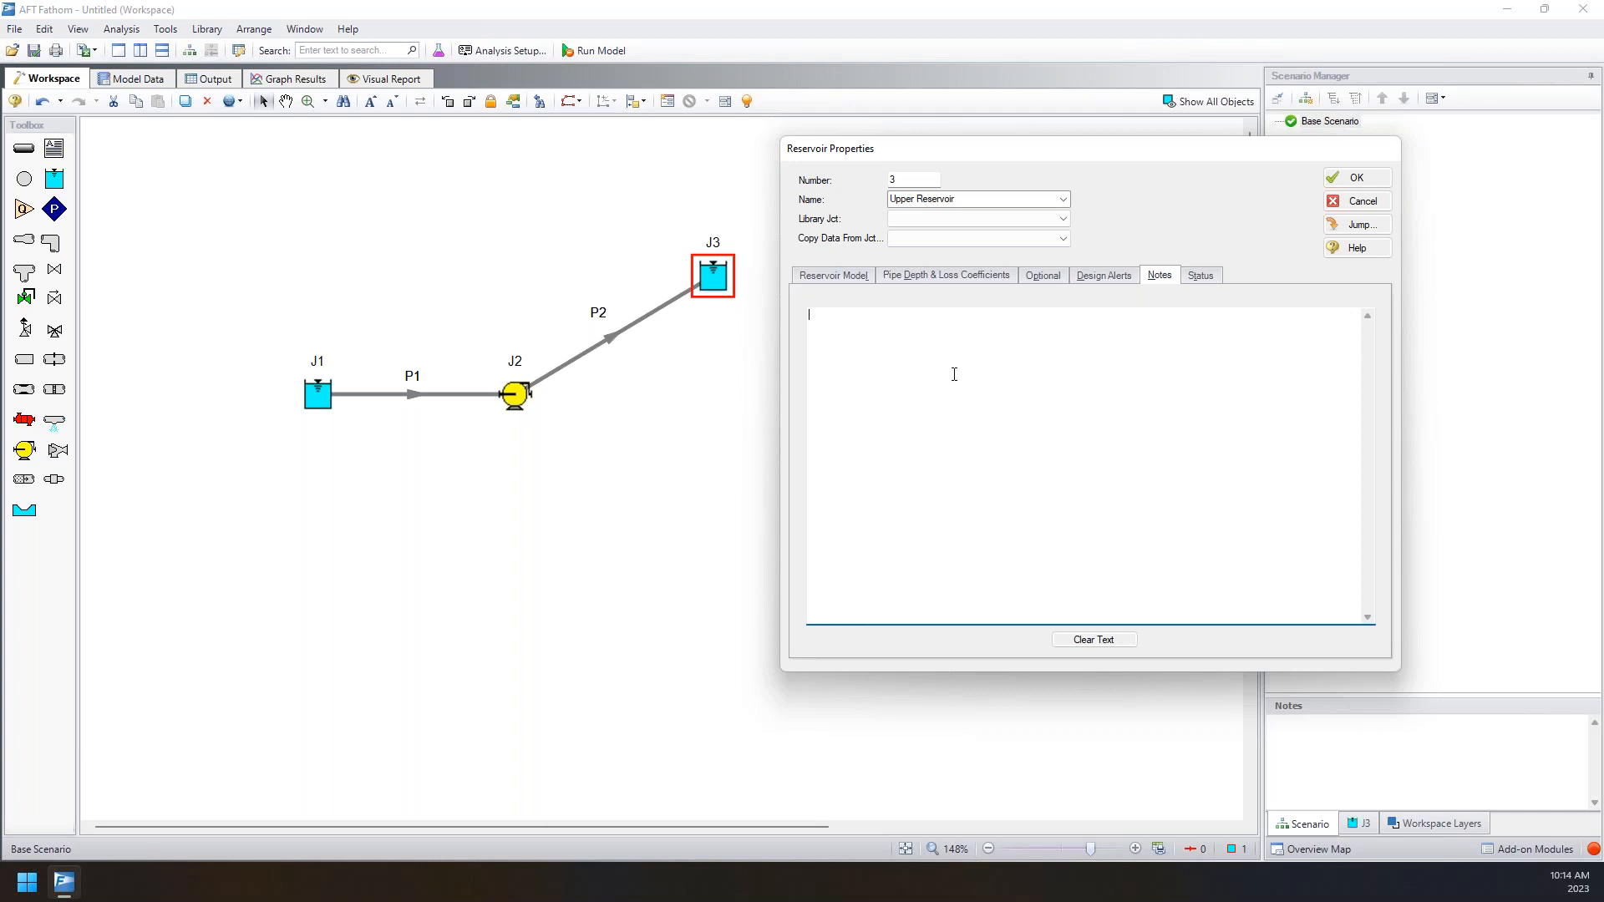
click(1357, 201)
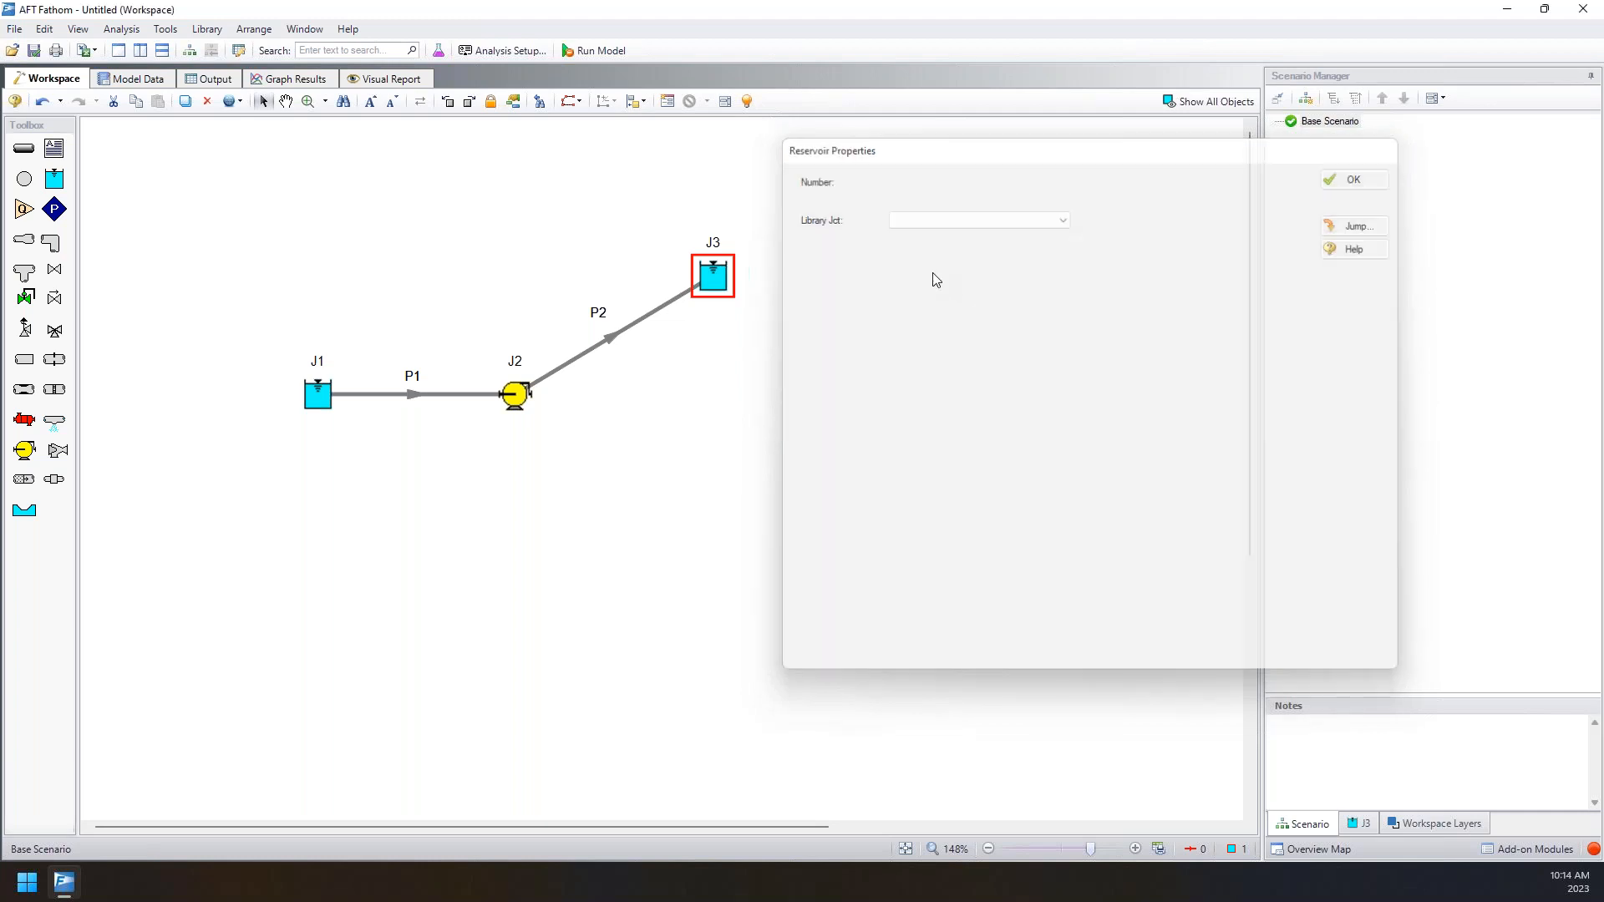
click(319, 401)
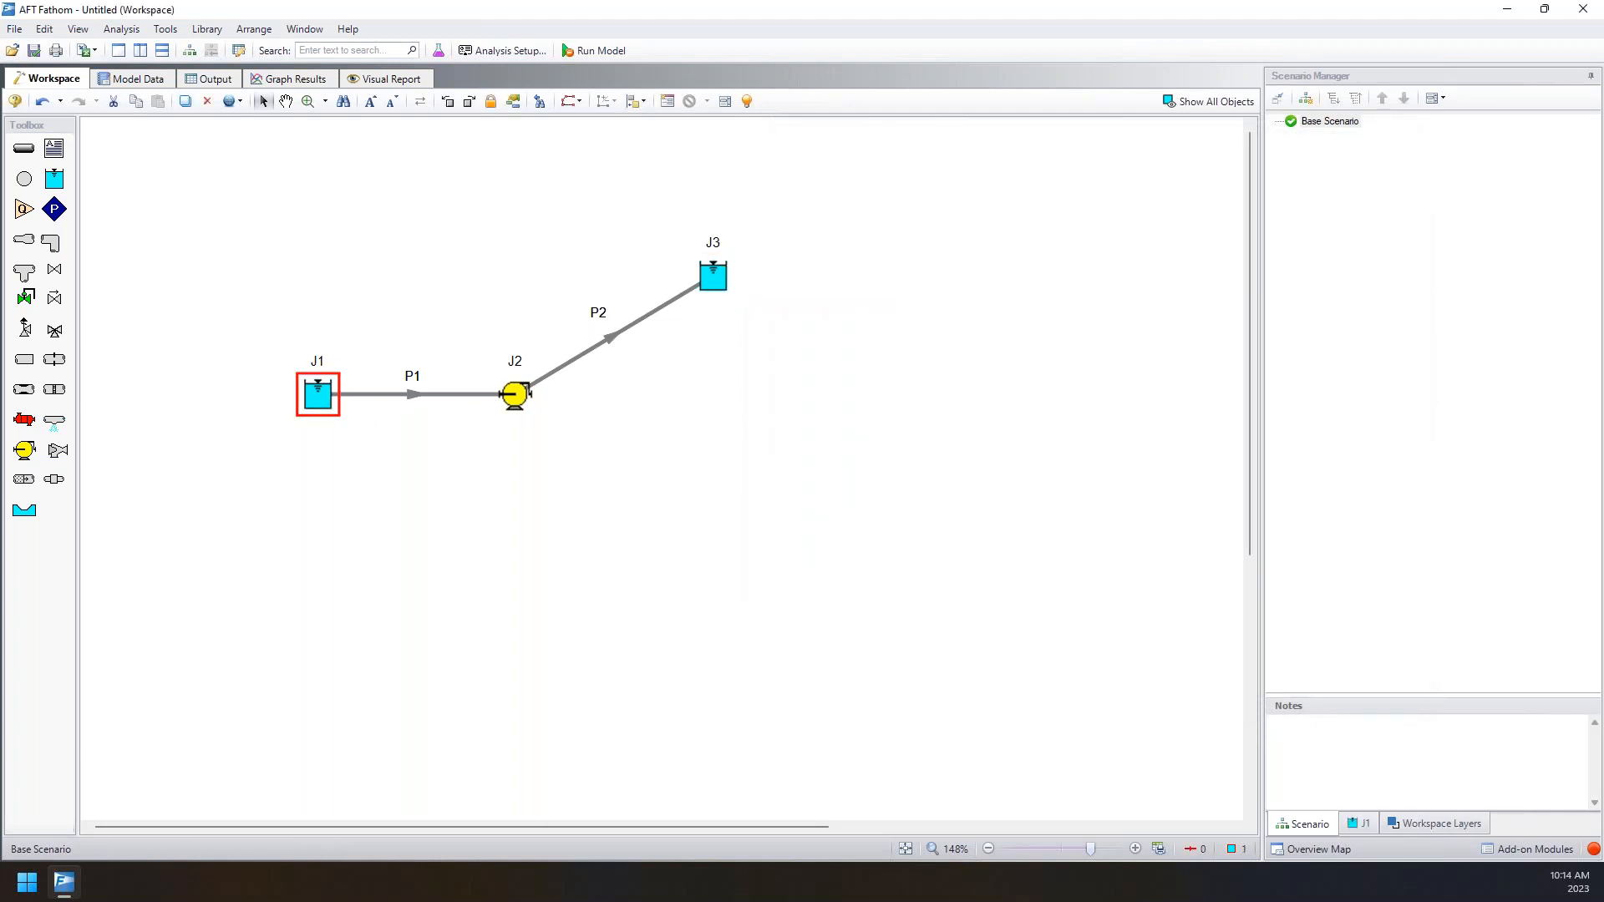
shift+click(729, 274)
- Set pump J2's analysis type to Sizing with a fixed volumetric flow rate of 500 gal/min
double_click(516, 394)
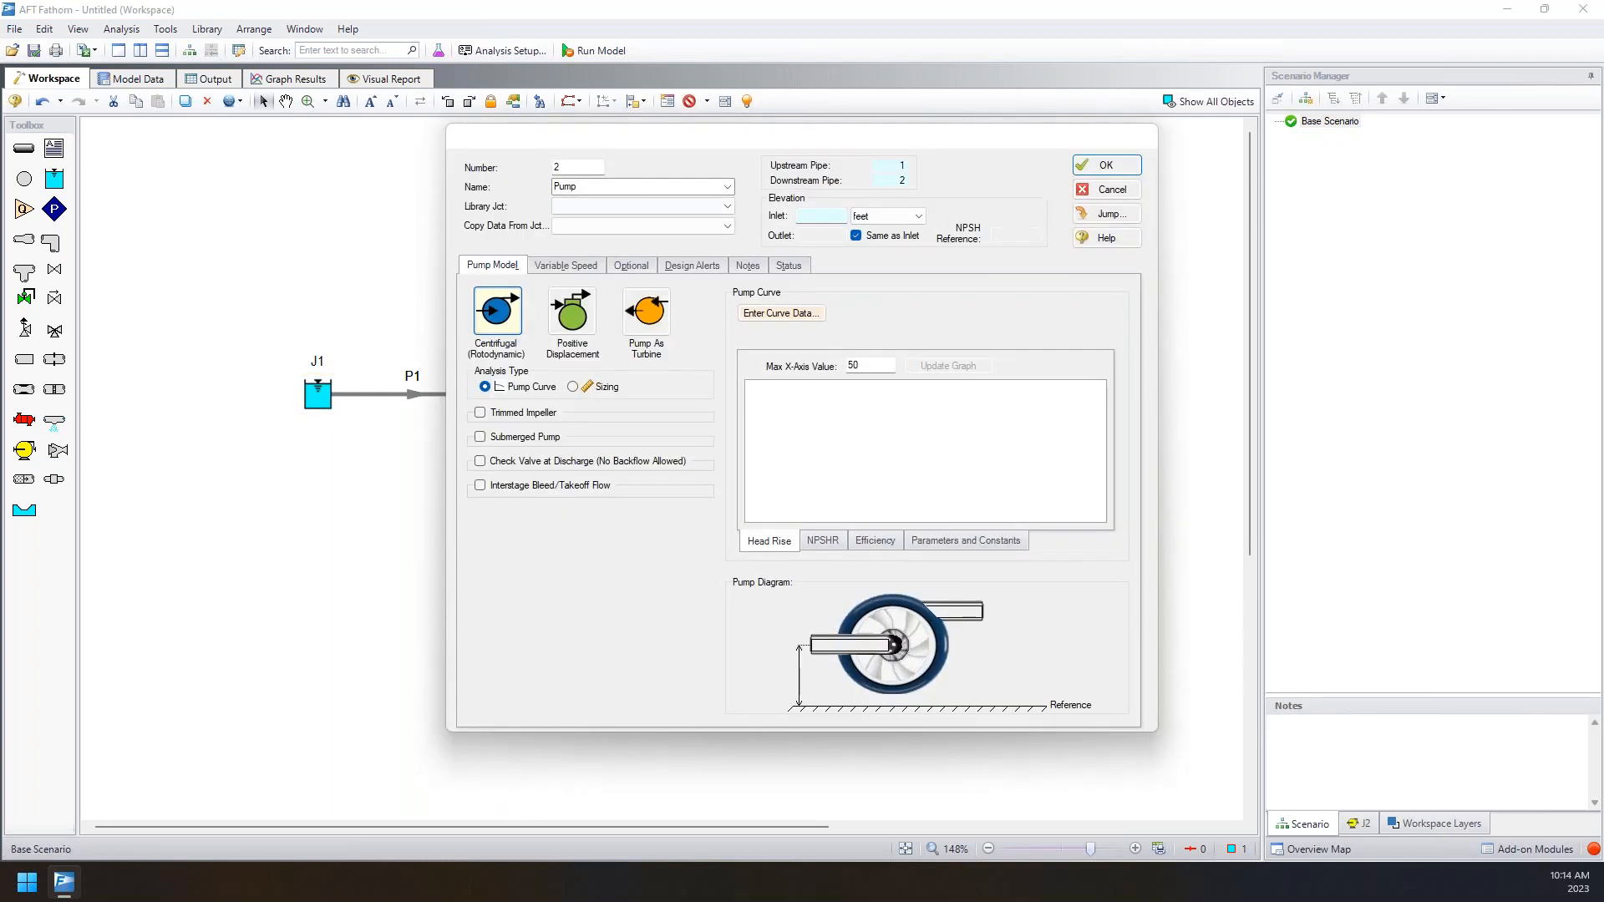
drag(581, 136, 906, 142)
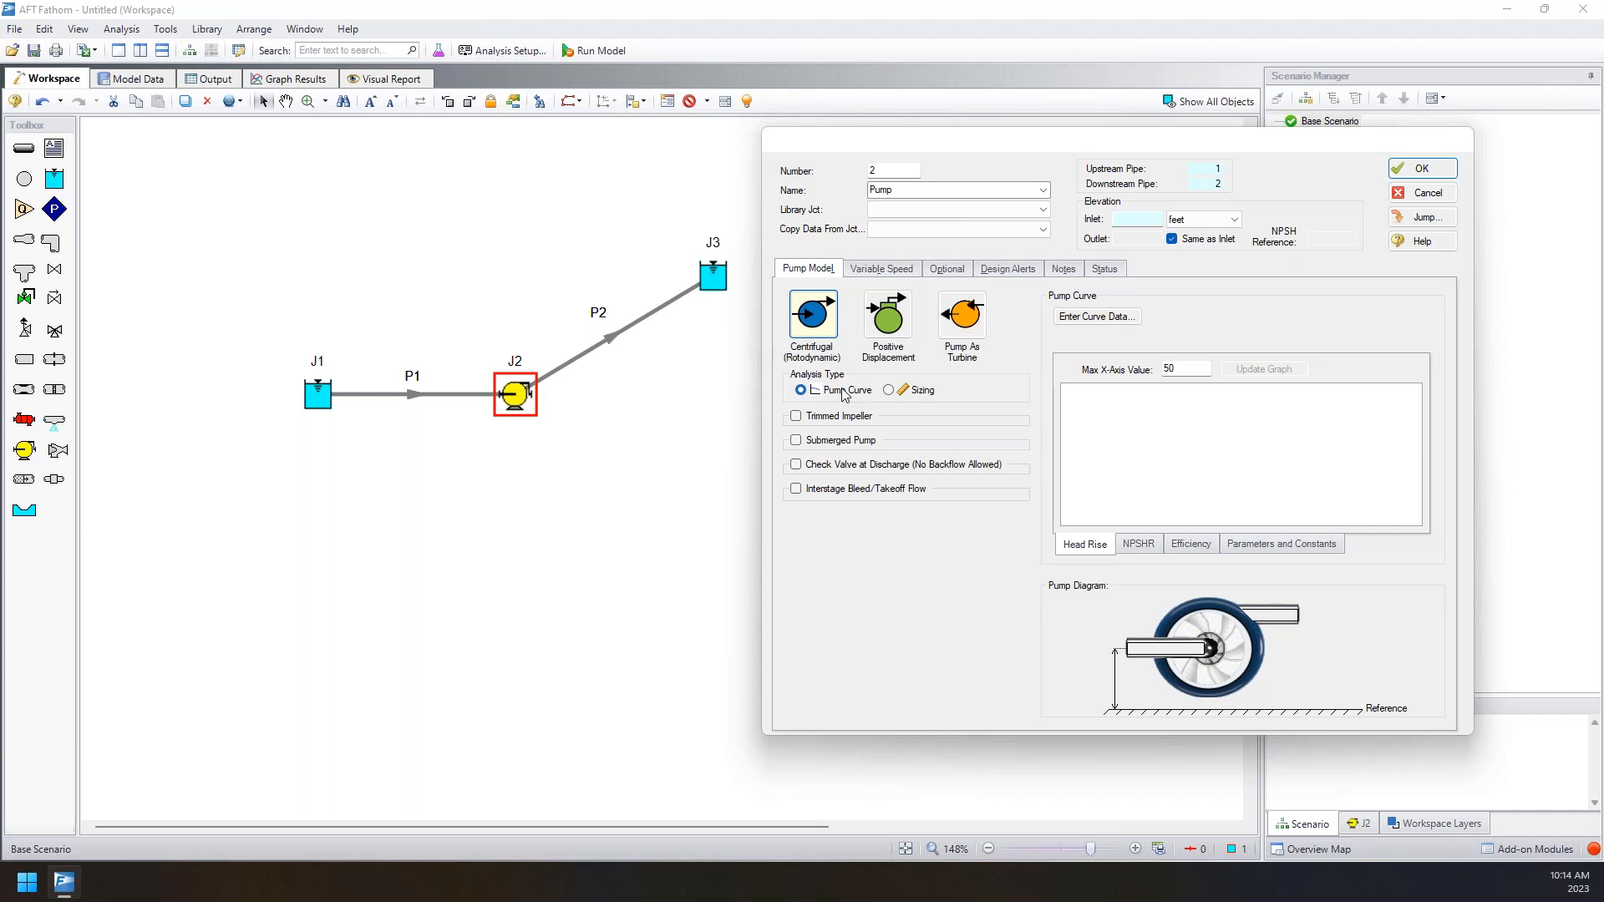
click(888, 391)
text(500)
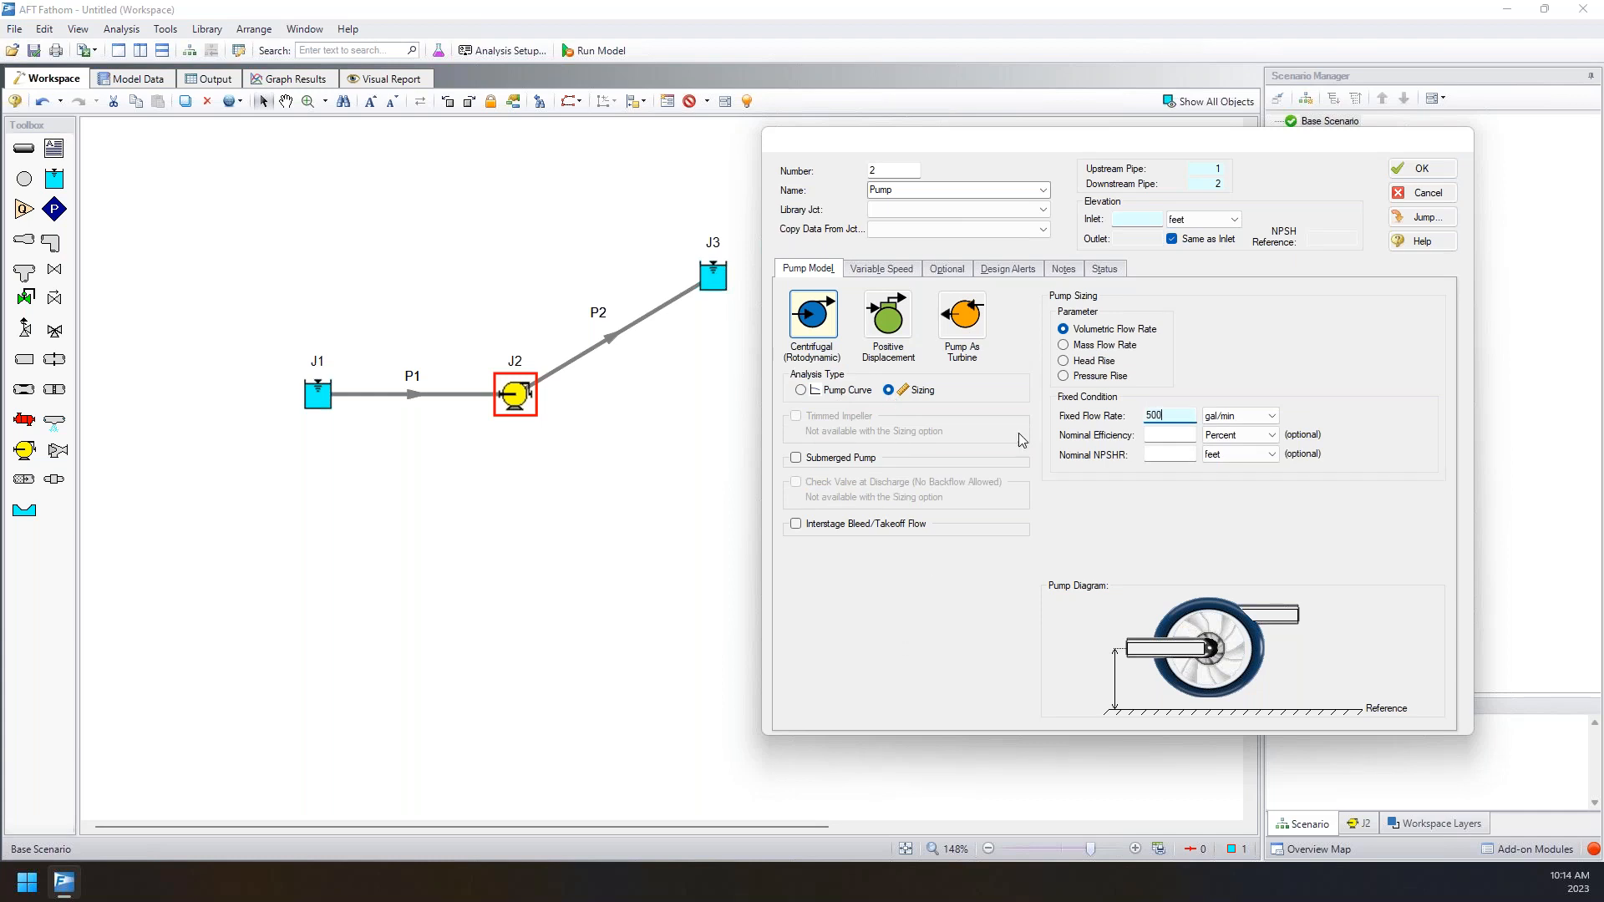
- Set pump J2's inlet elevation to 0 feet and accept the pump properties
click(1131, 219)
text(0)
drag(920, 144, 919, 135)
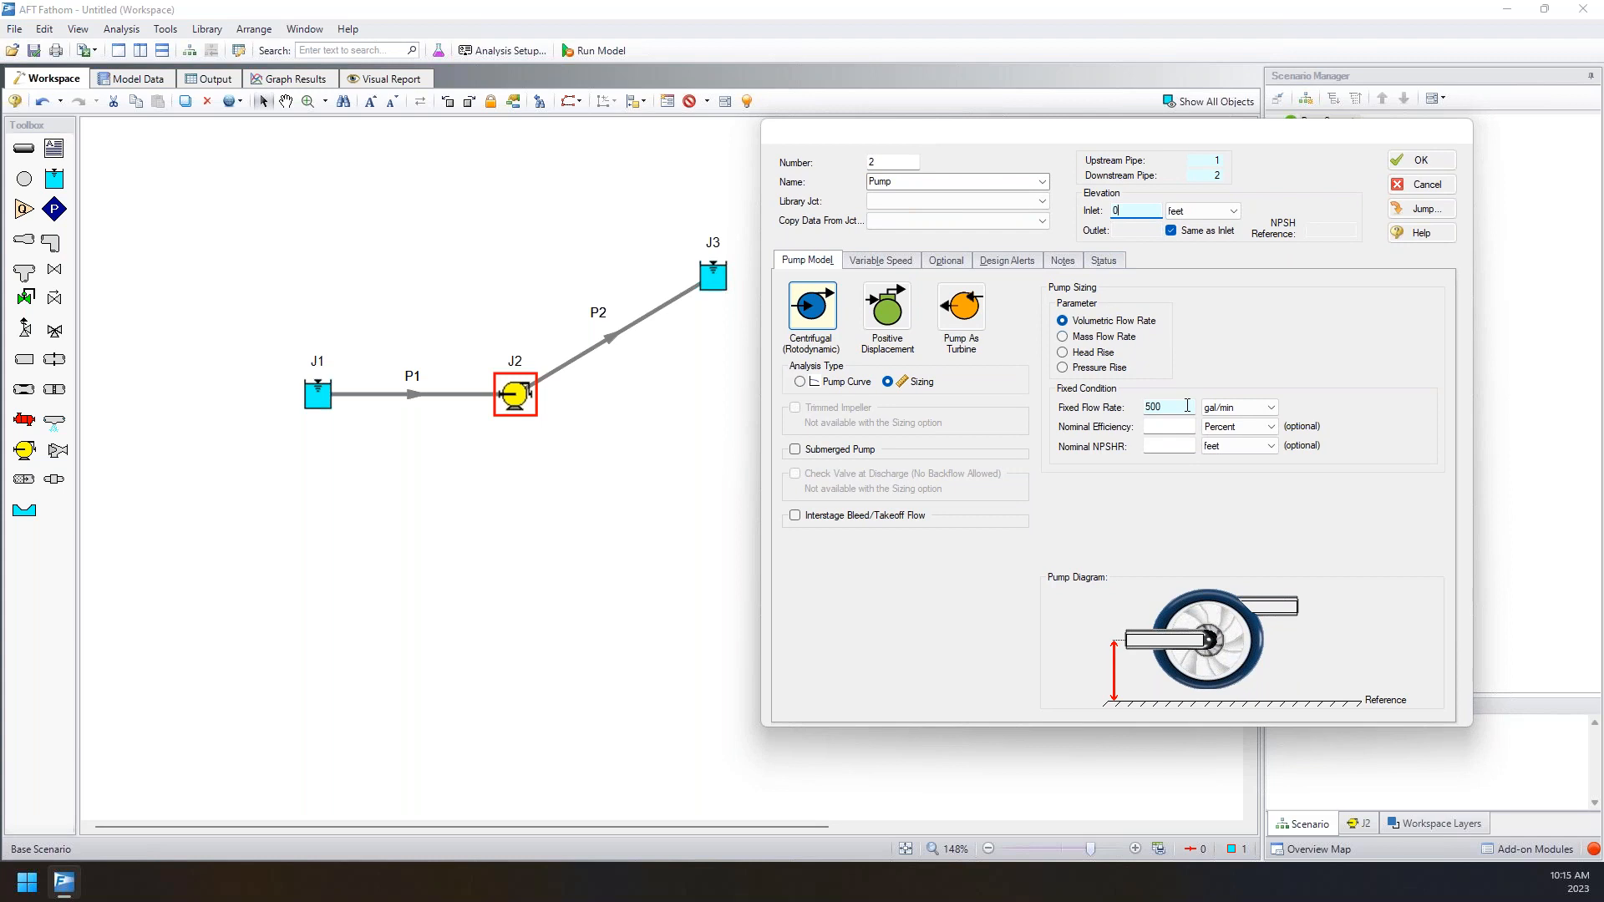
click(1164, 413)
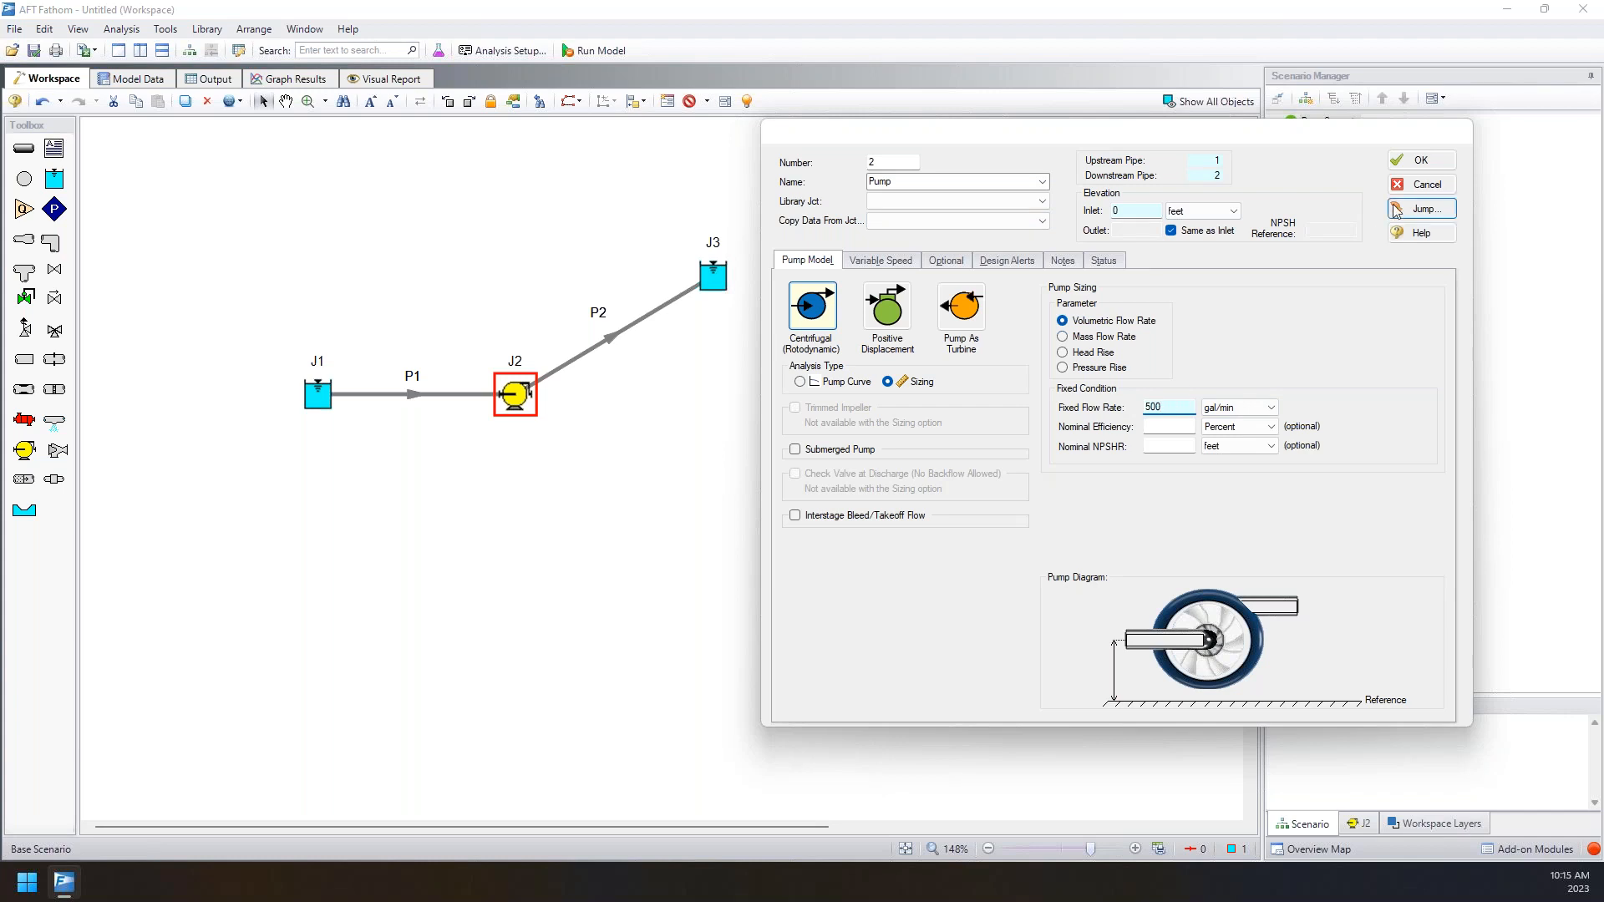
click(1412, 159)
click(669, 464)
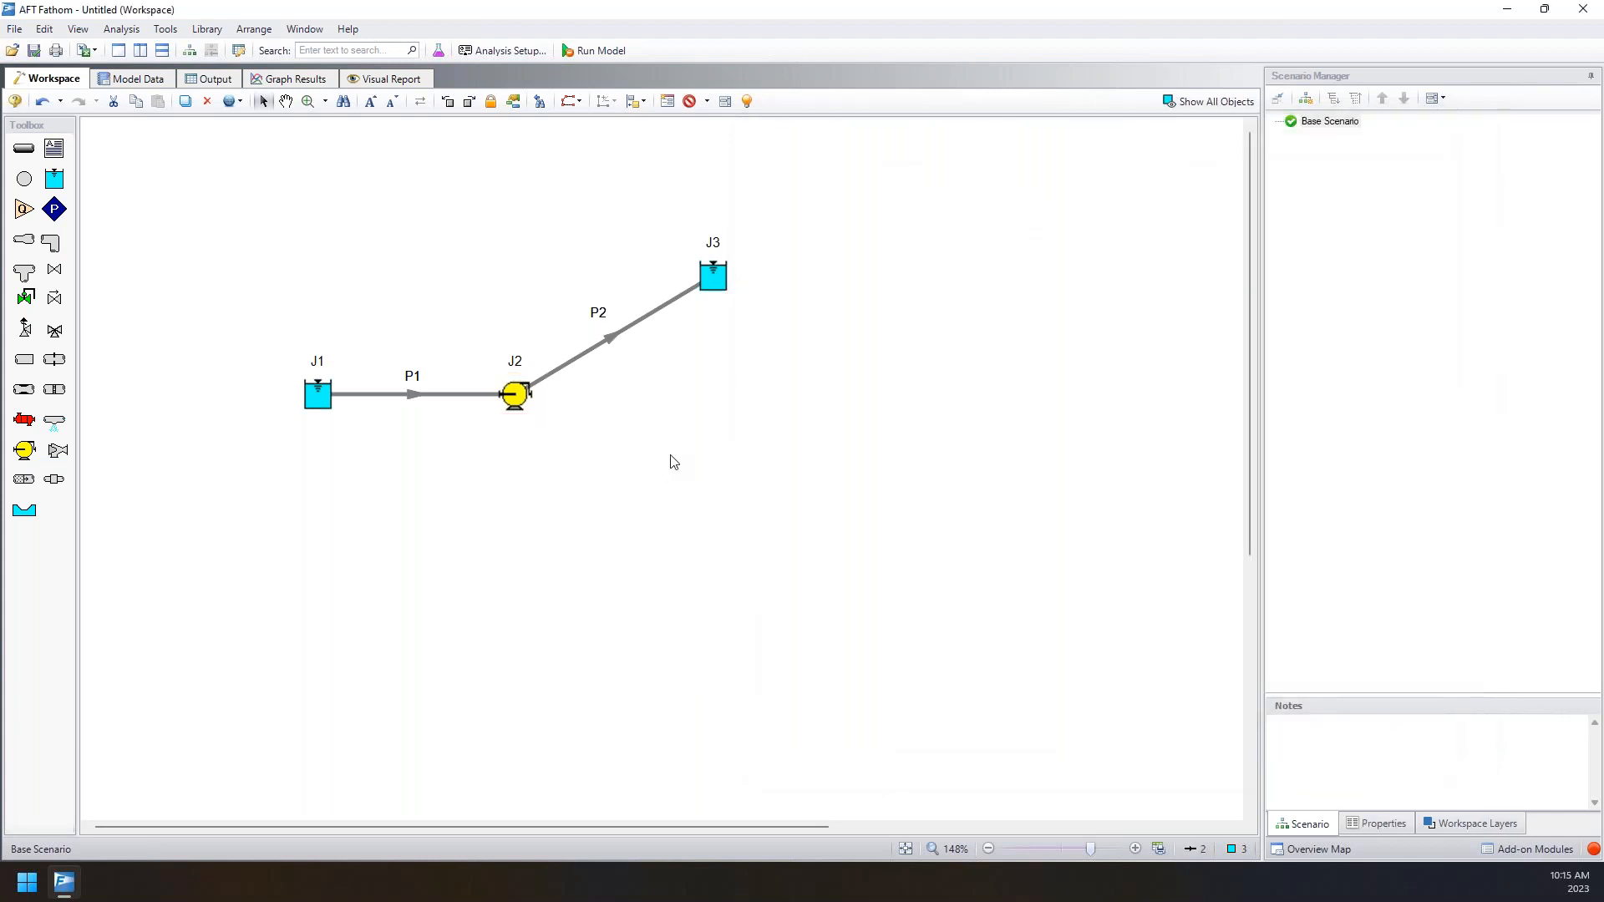
click(710, 280)
shift+click(317, 397)
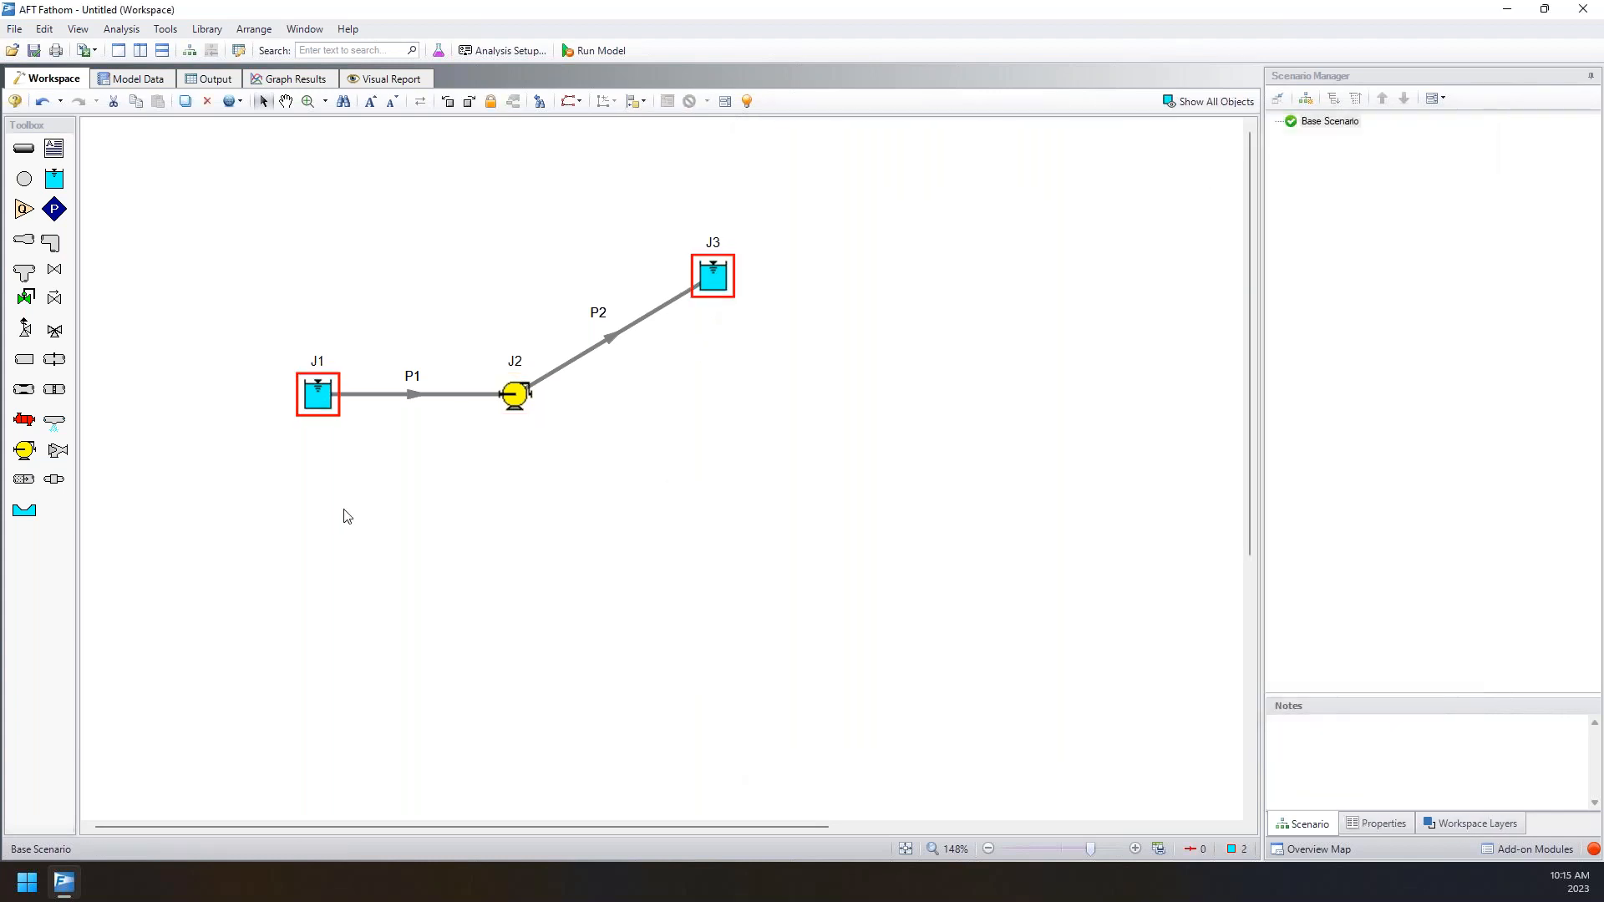
shift+click(516, 403)
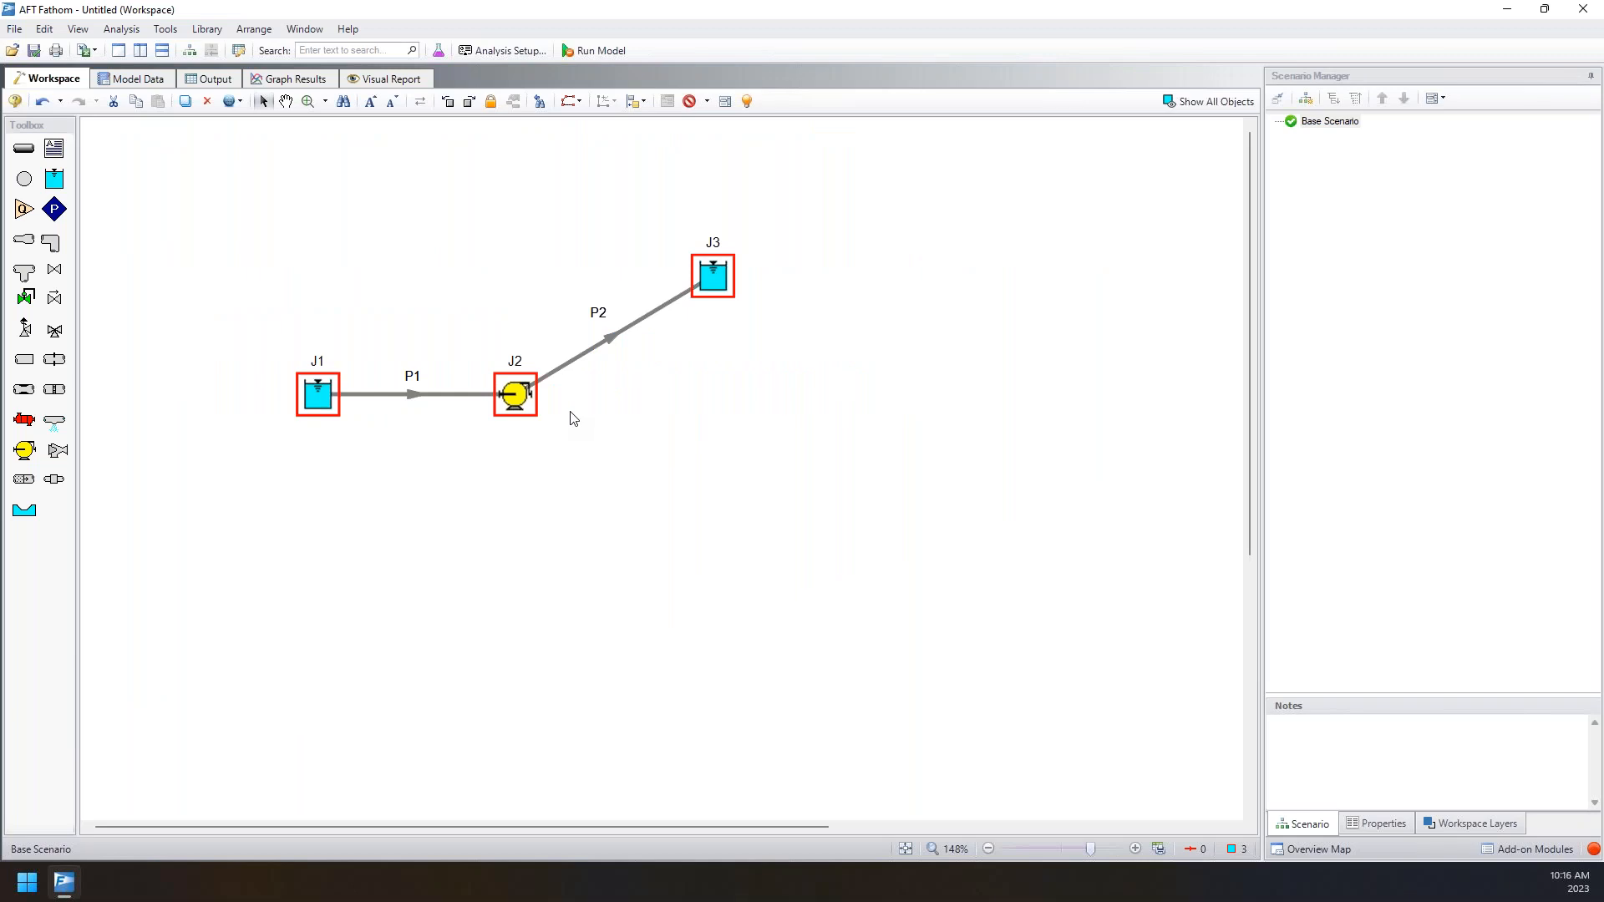
click(569, 415)
- Open the properties of pipe P1 and set its pipe material to User Specified
click(439, 399)
double_click(439, 399)
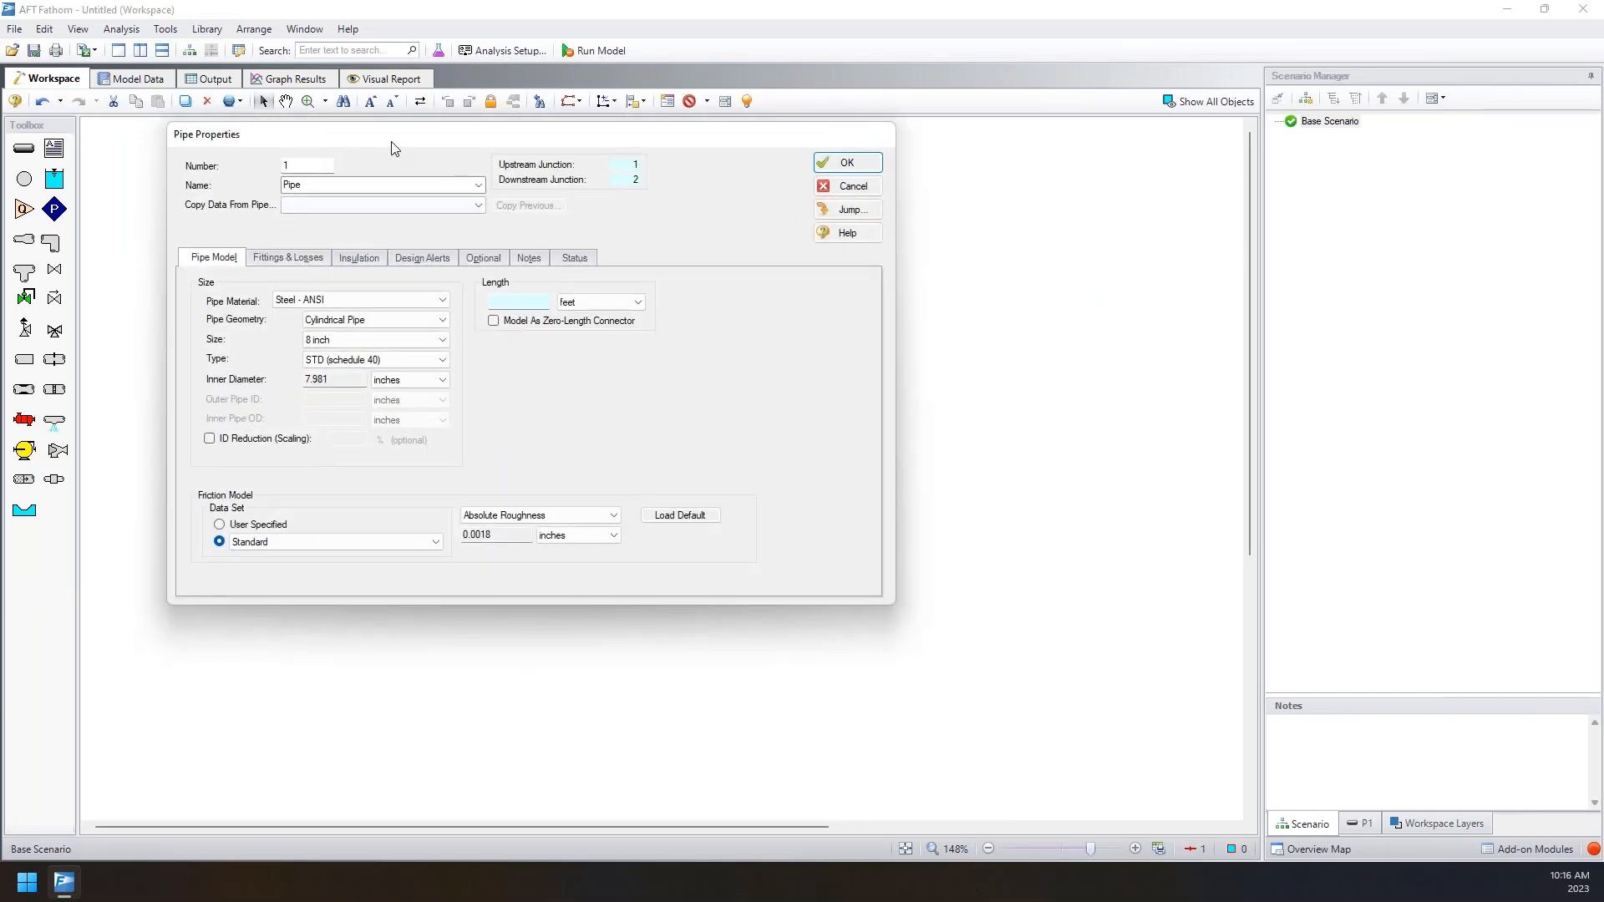
drag(454, 150, 1078, 181)
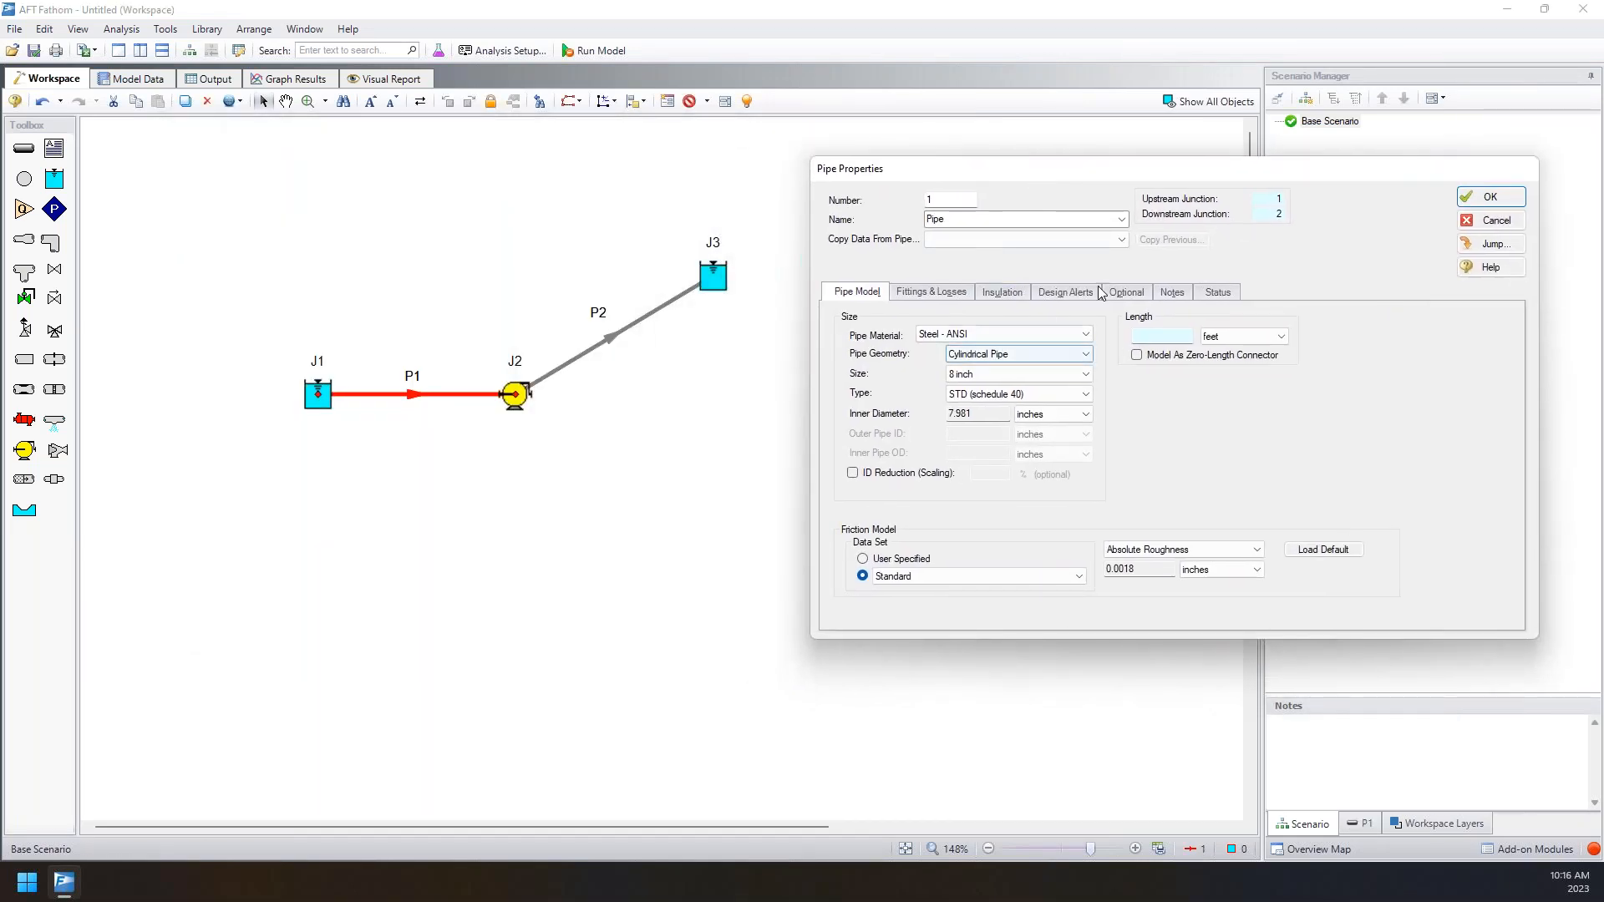
click(1085, 333)
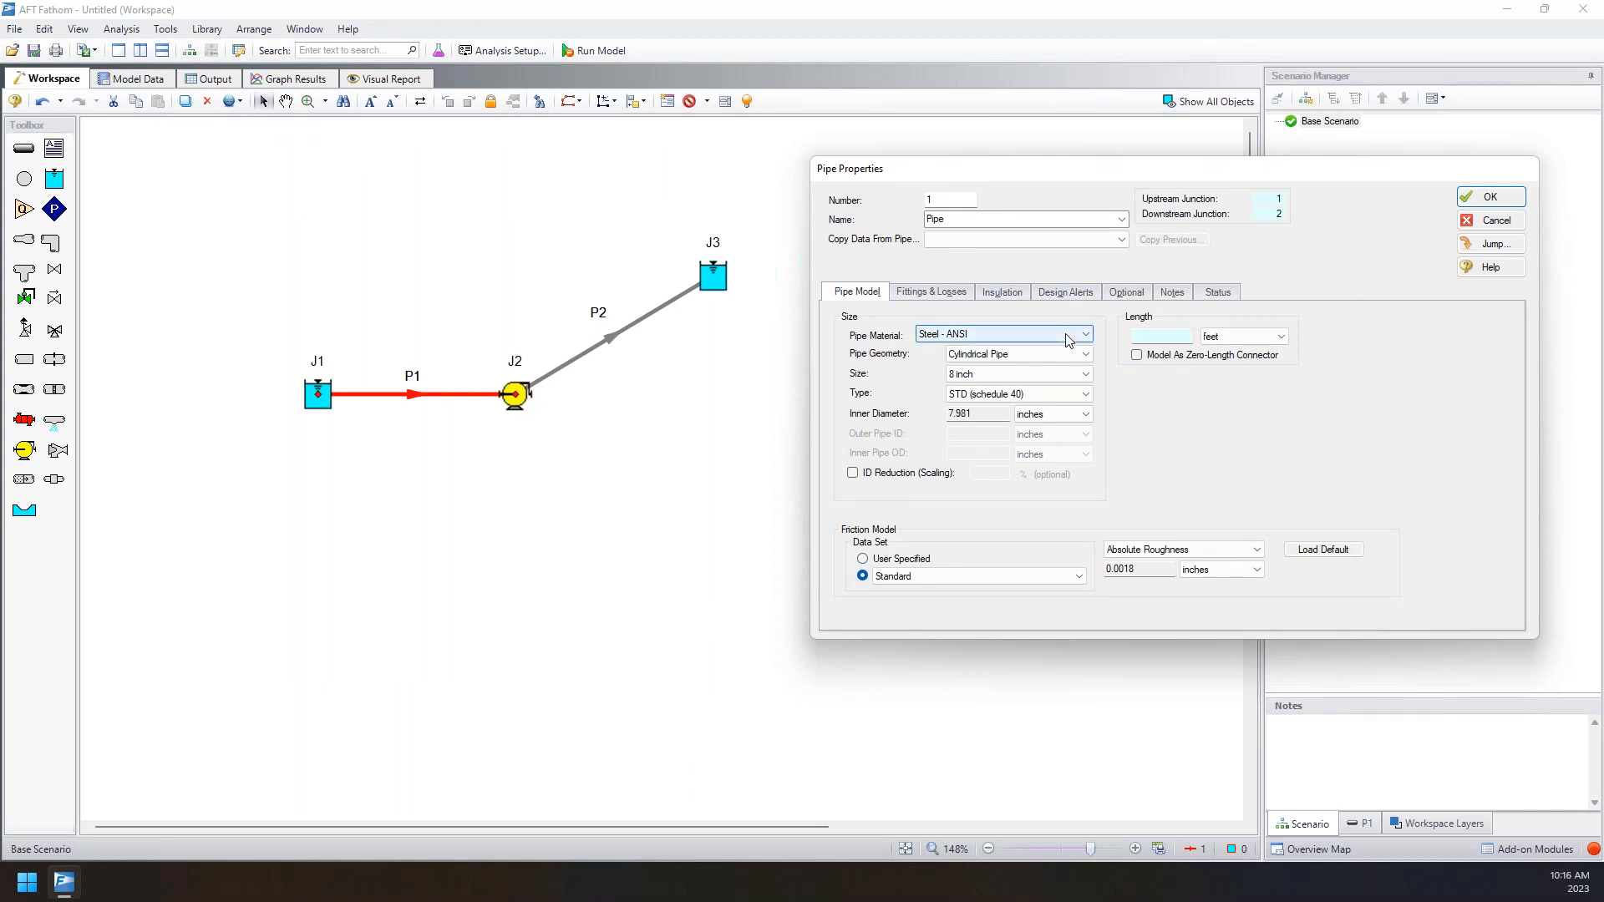
scroll(1023, 382, up, 3)
click(941, 348)
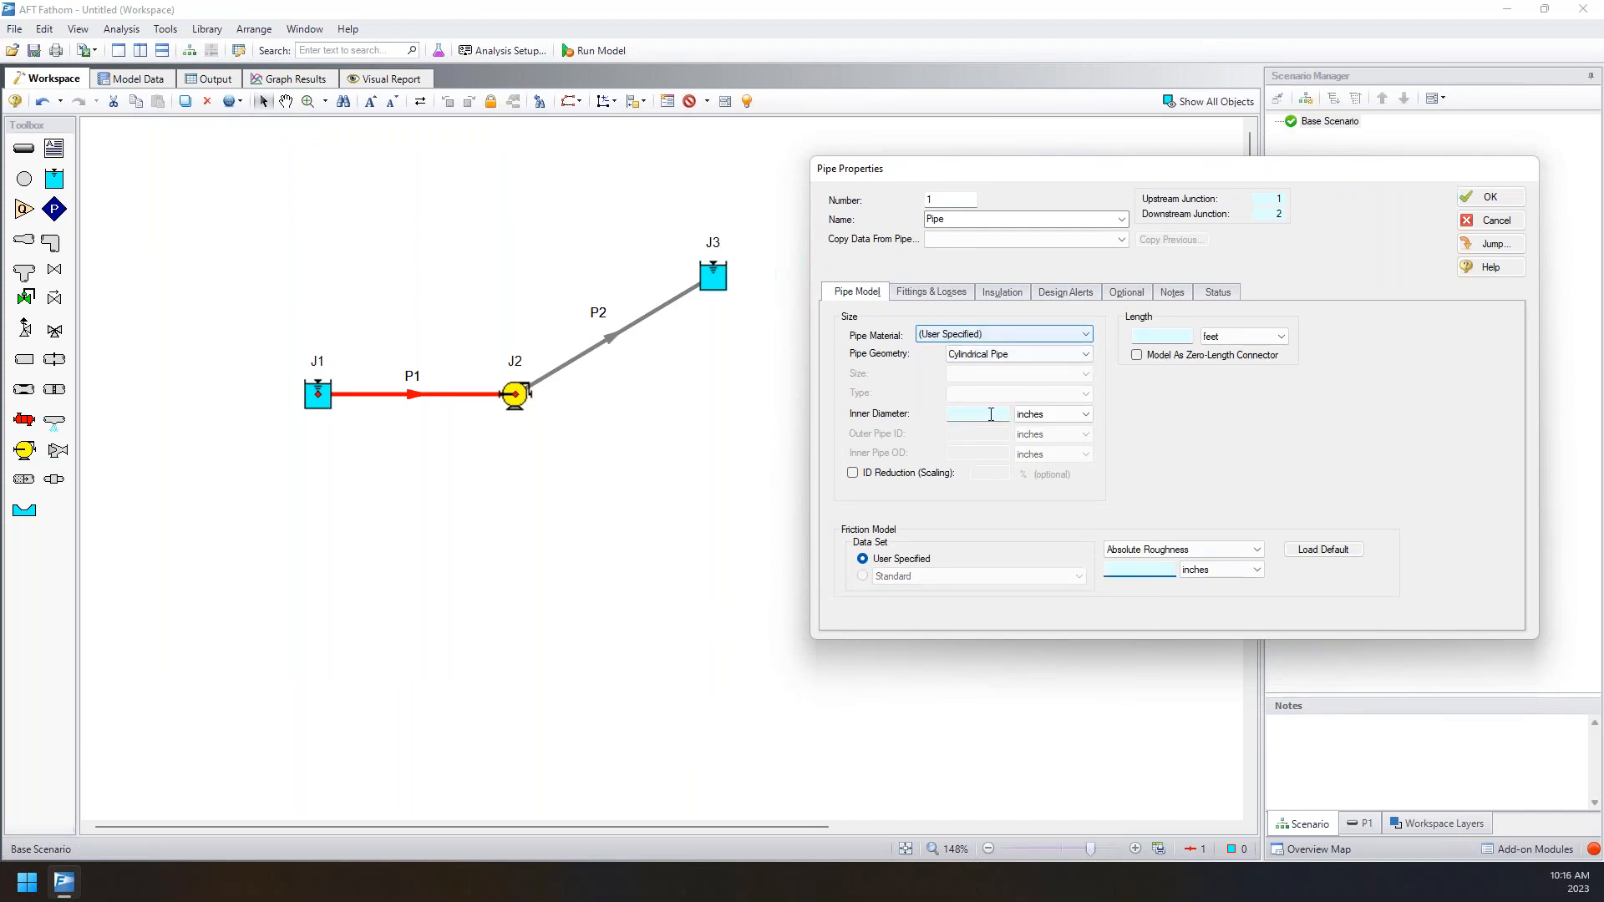
- Set pipe P1's inner diameter to 4 inches and its absolute roughness to 0.0015 inches
click(987, 413)
text(4)
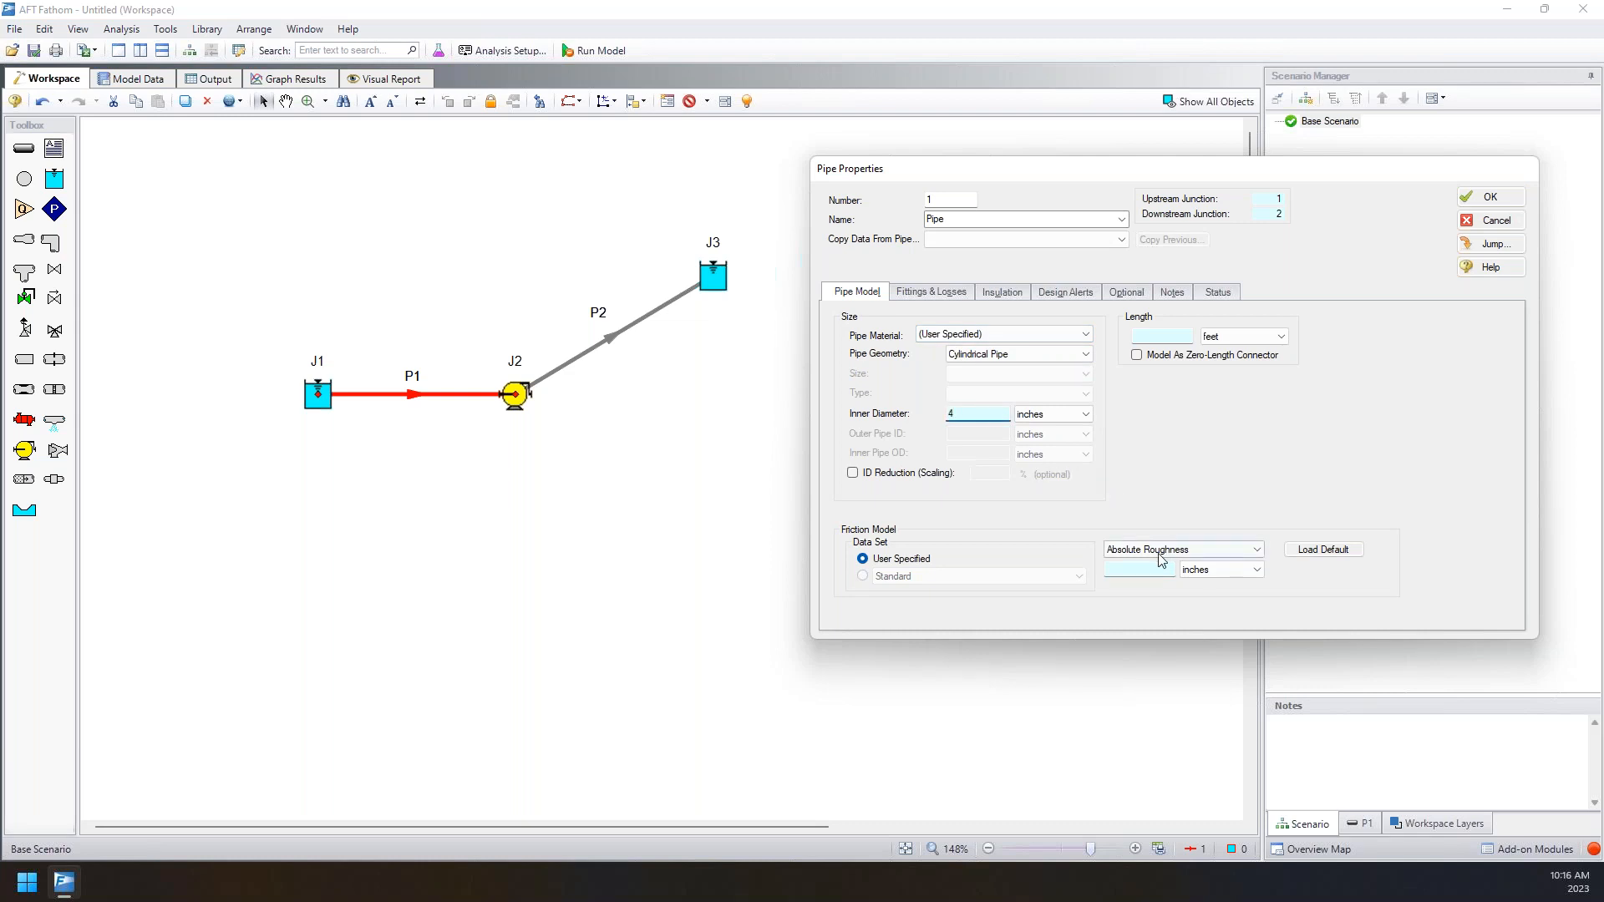
click(1139, 570)
text(0.0015)
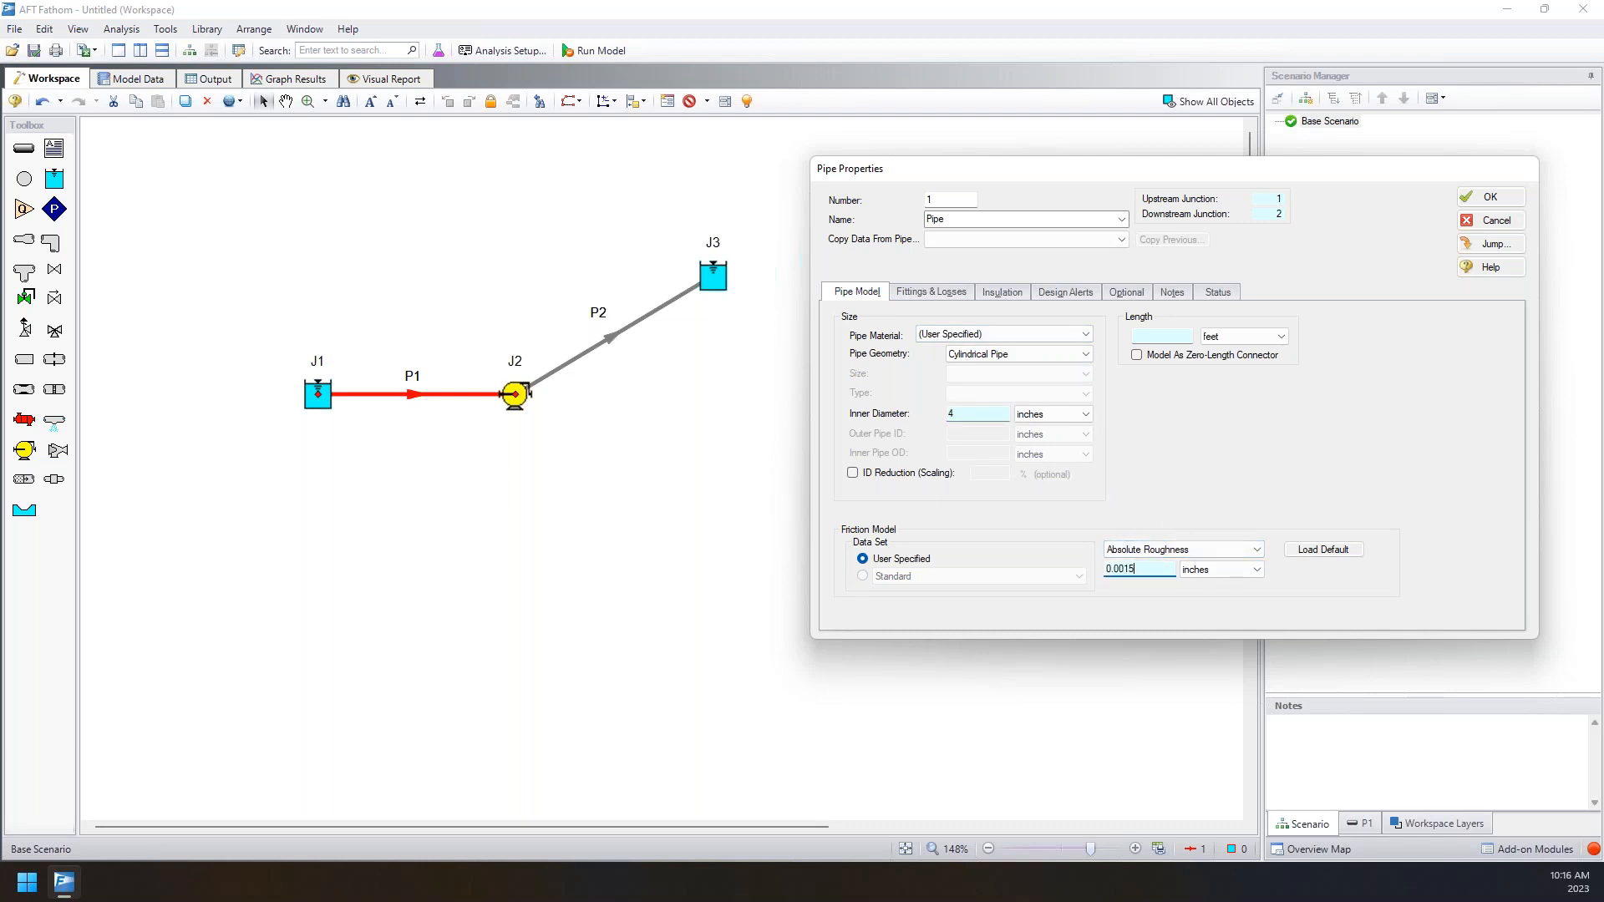
- Set pipe P1's length to 10 feet and its pipe material to Steel - ANSI
click(1183, 338)
text(10)
click(969, 413)
click(941, 336)
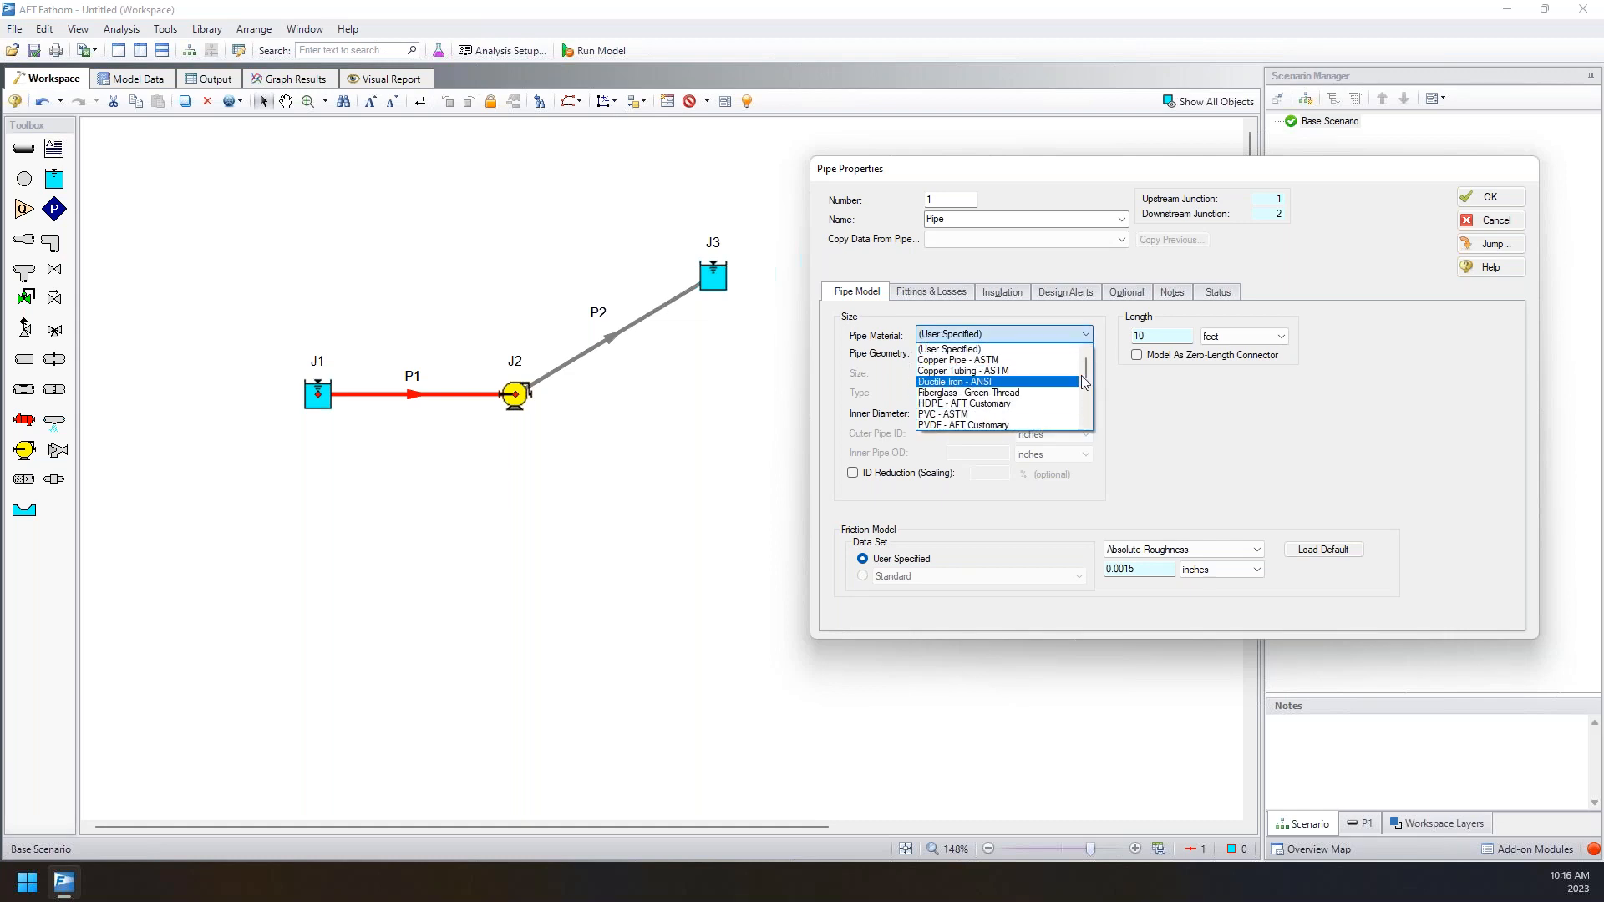
drag(1087, 374, 1086, 394)
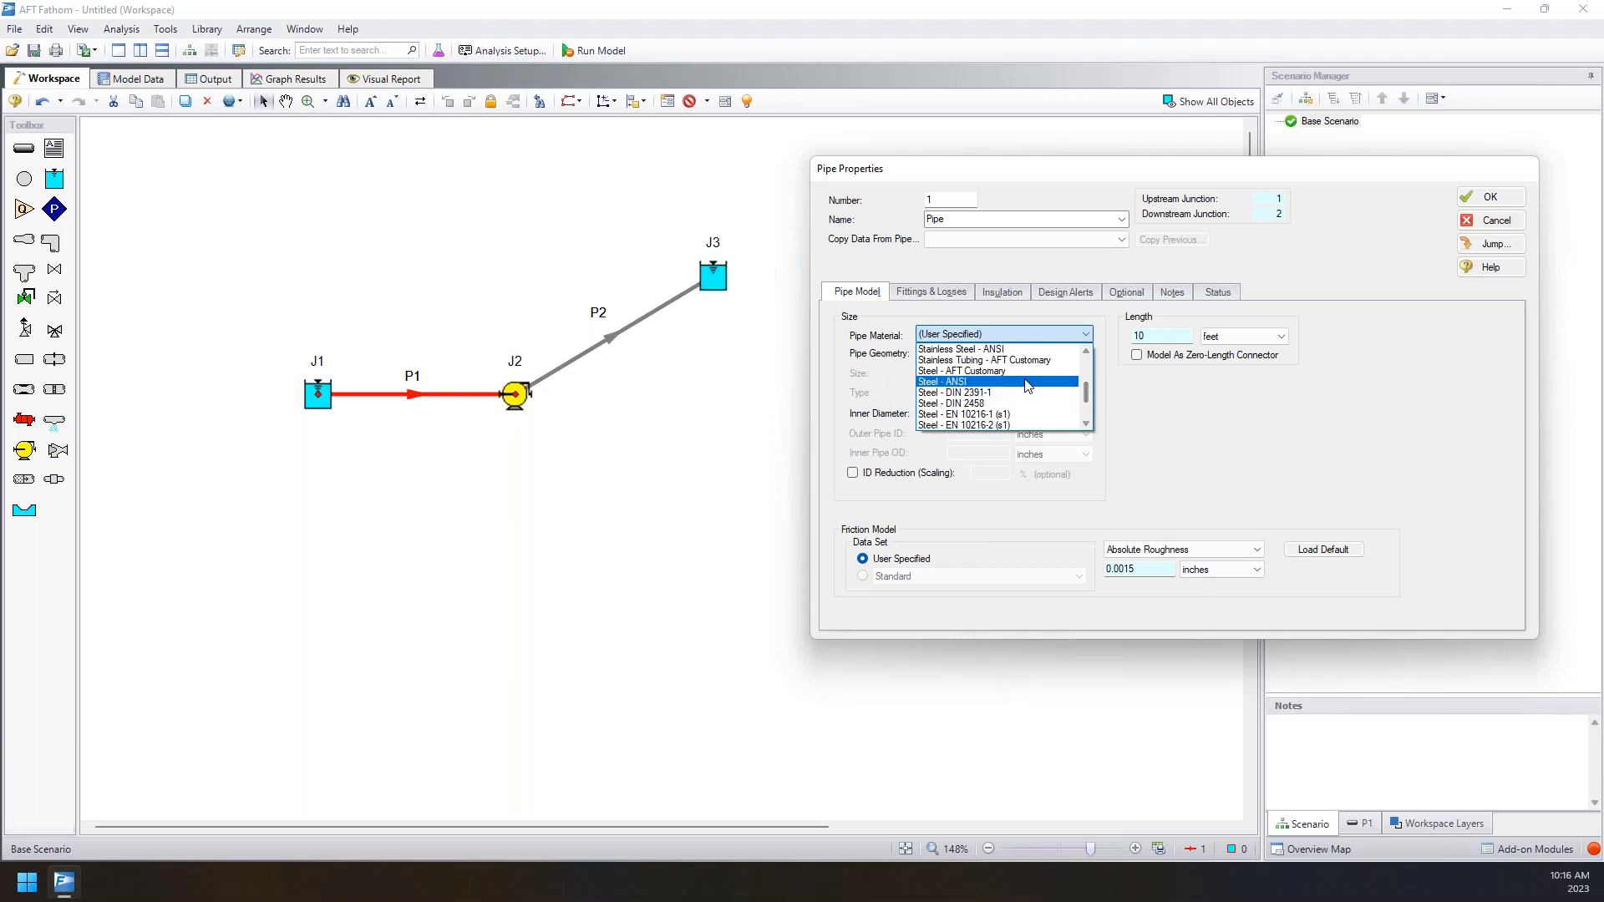
click(1011, 403)
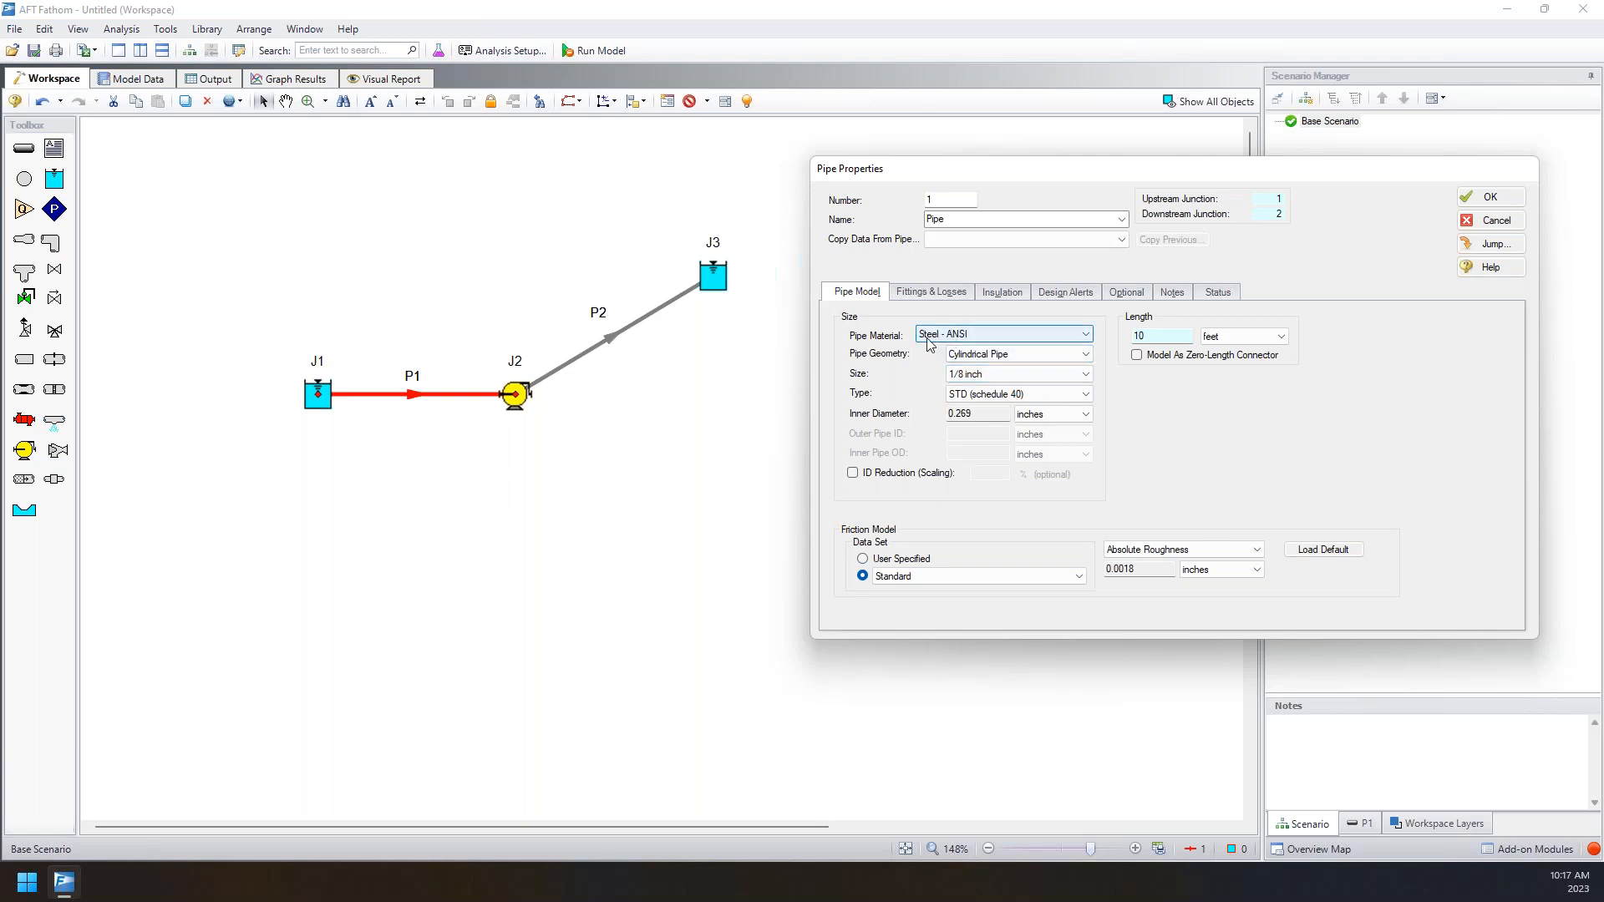
- Set pipe P1's size to 4 inch and its type to schedule 40
click(980, 376)
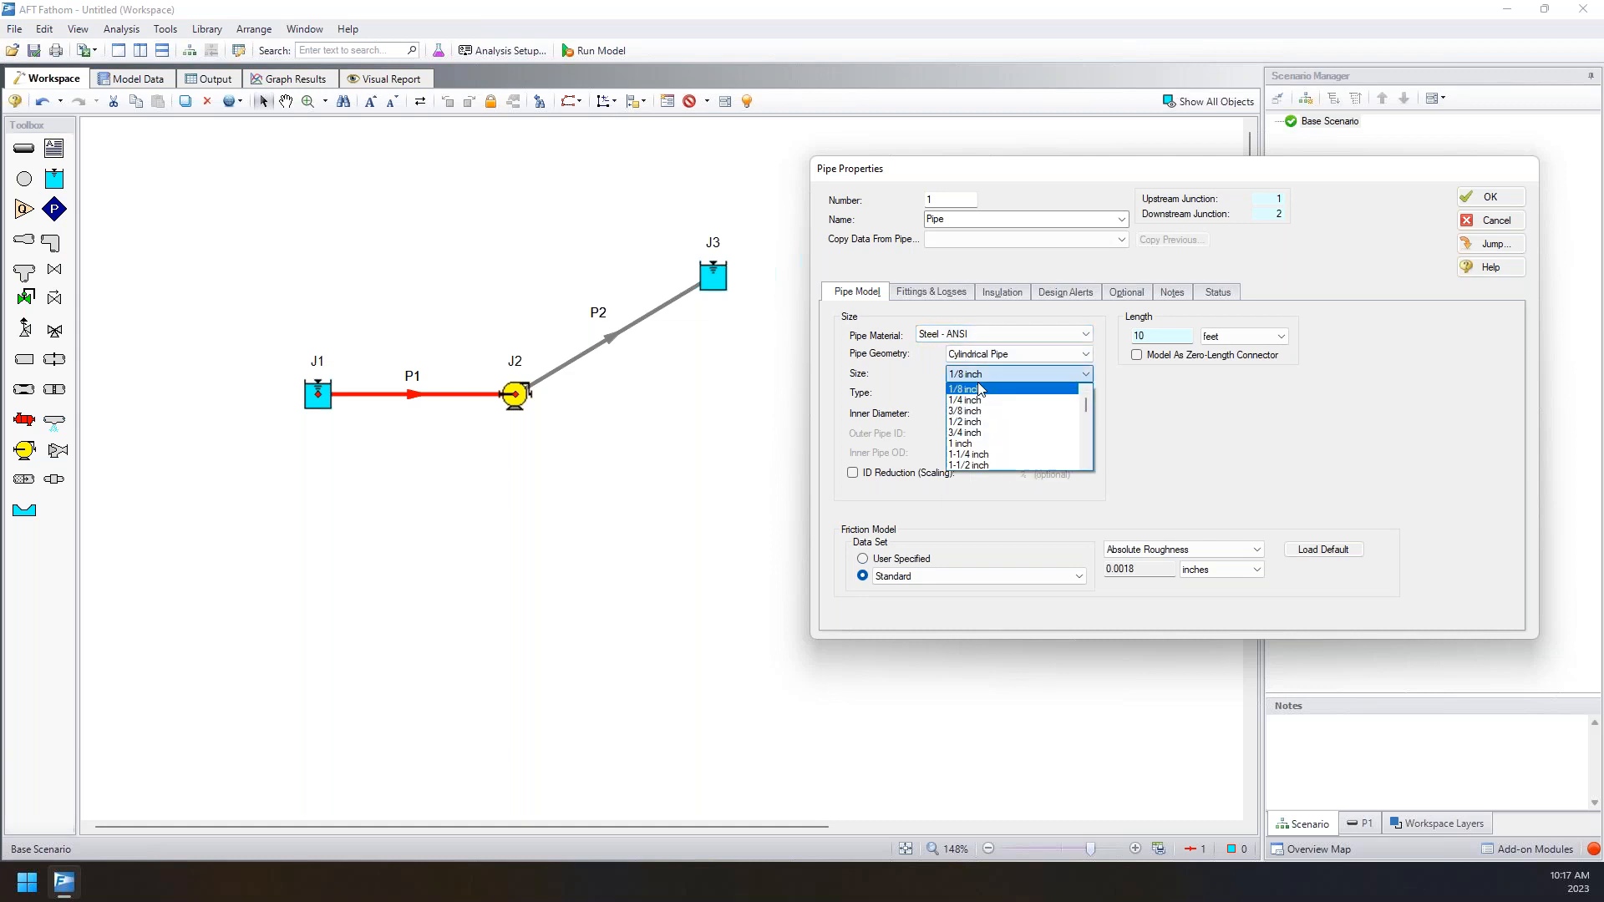
scroll(990, 418, down, 2)
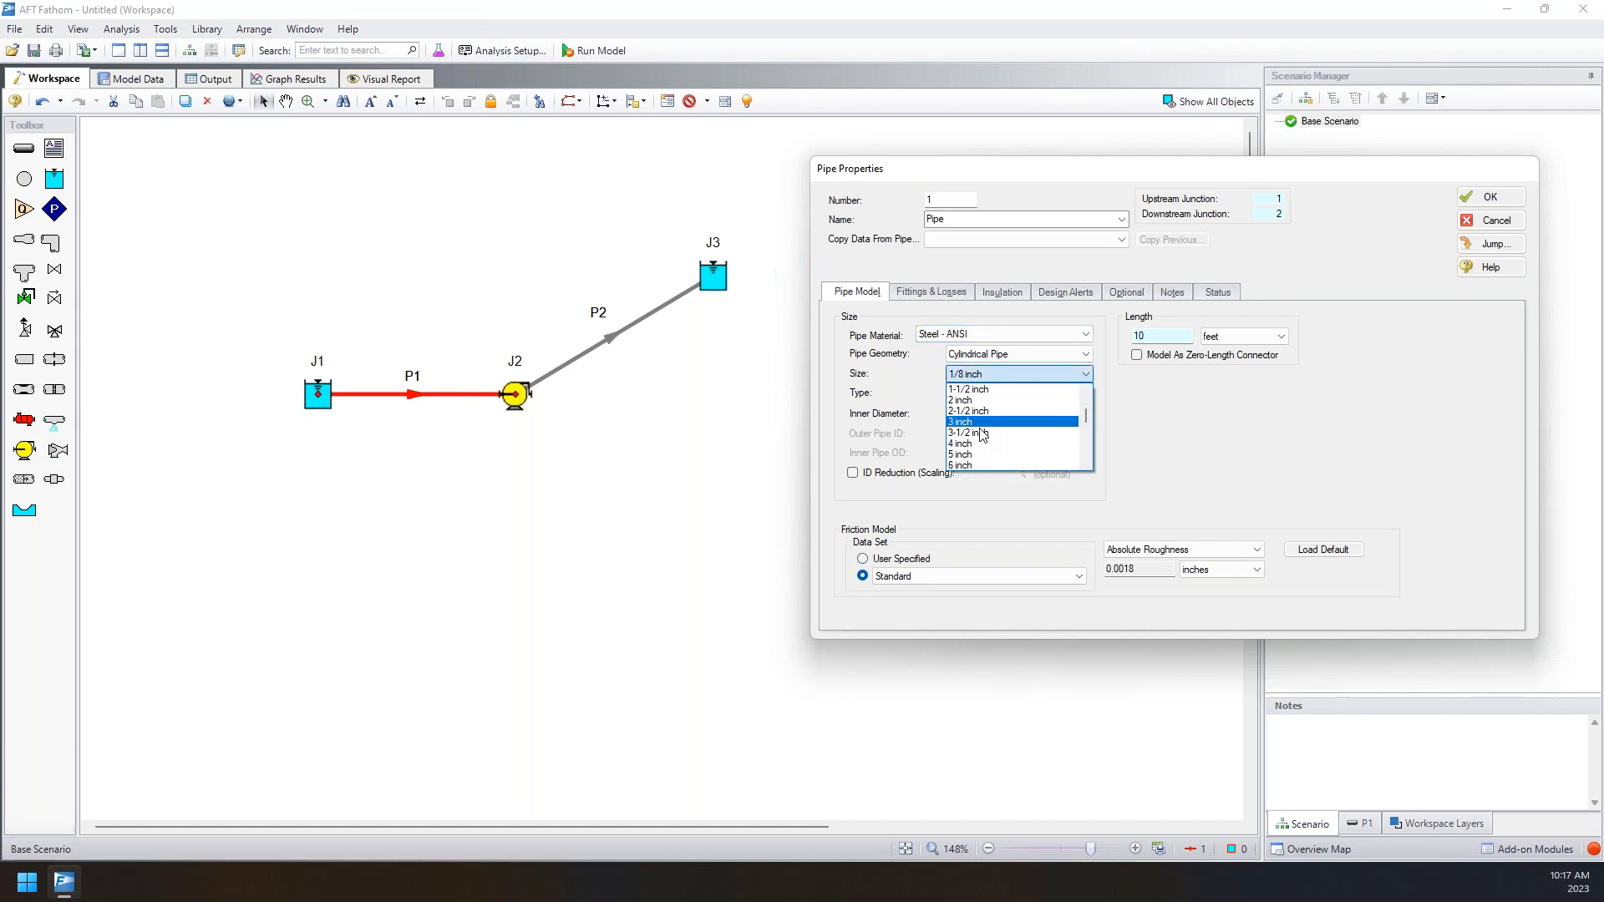
click(989, 443)
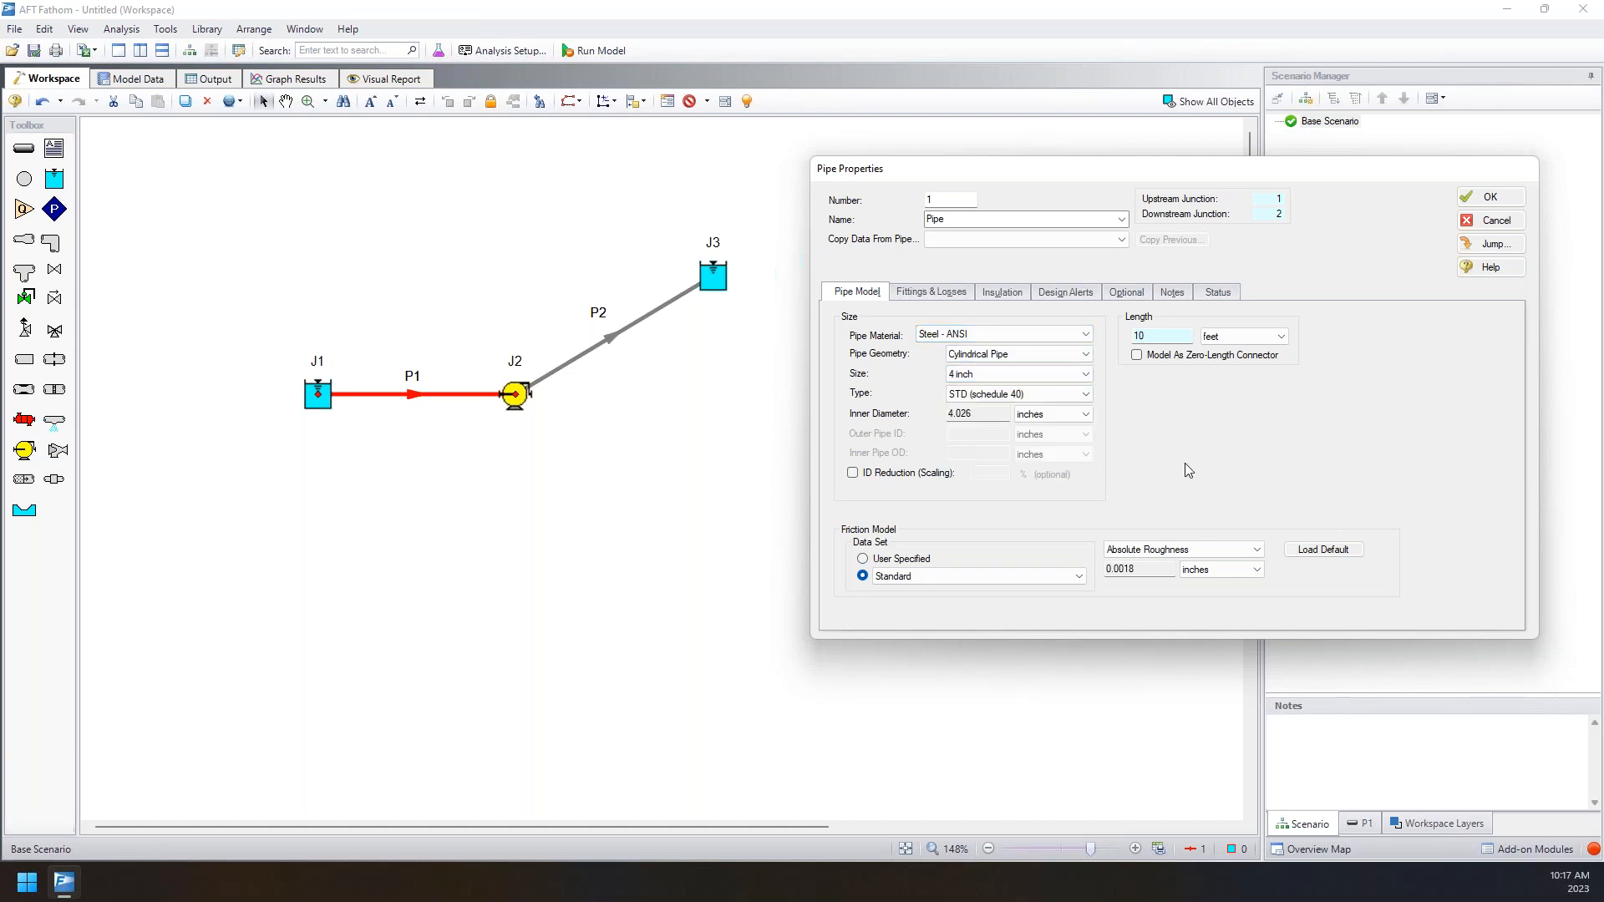
click(1019, 396)
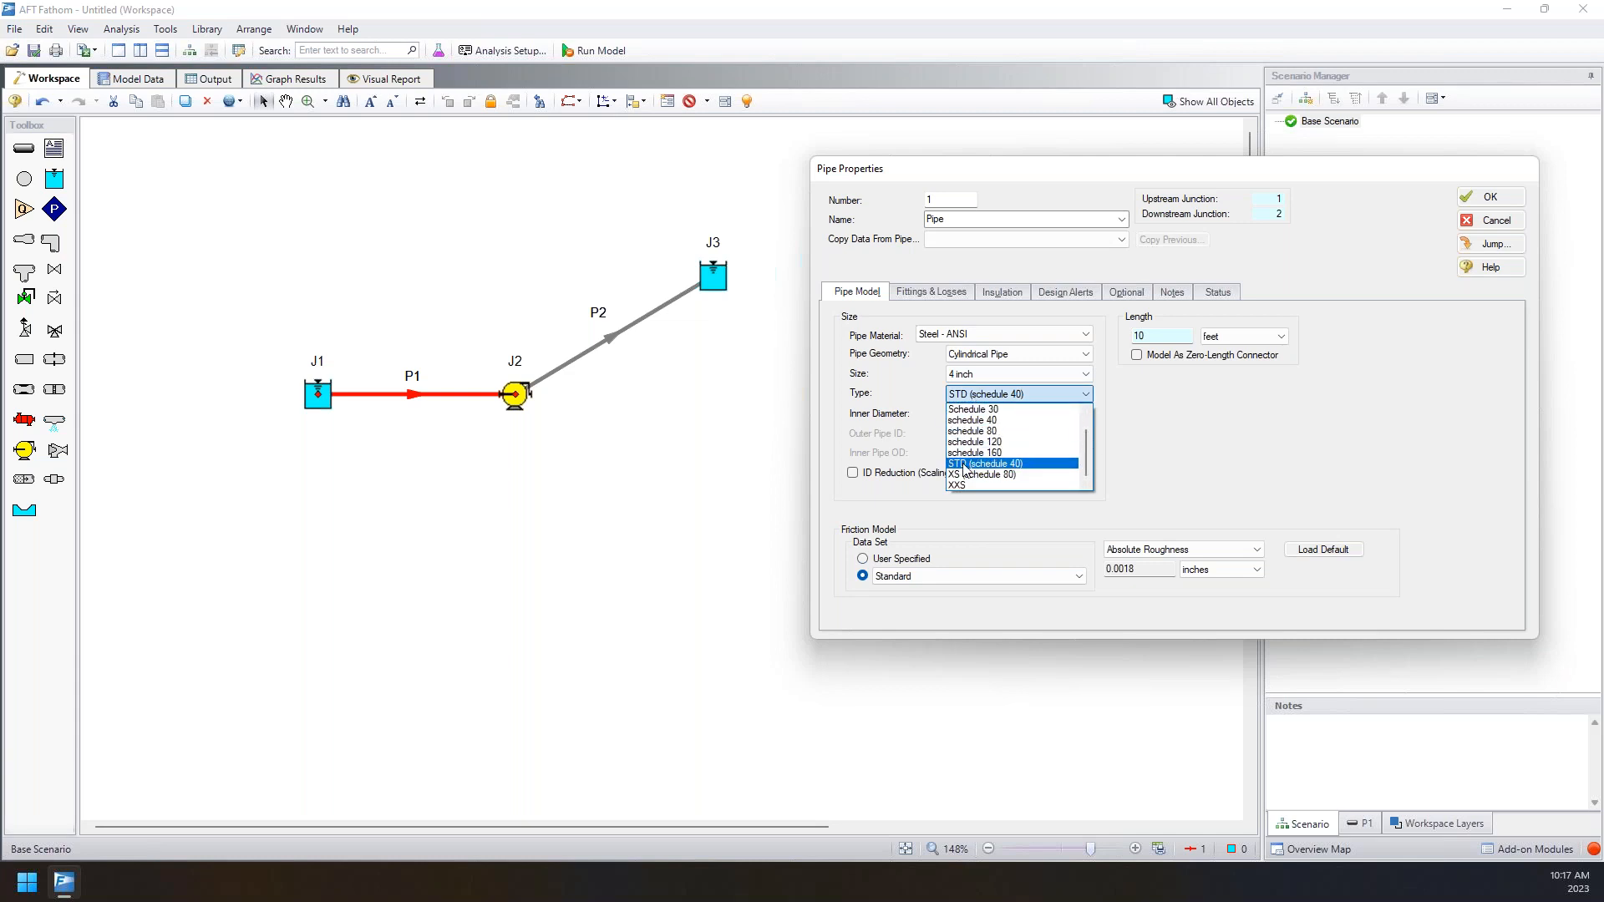
click(972, 419)
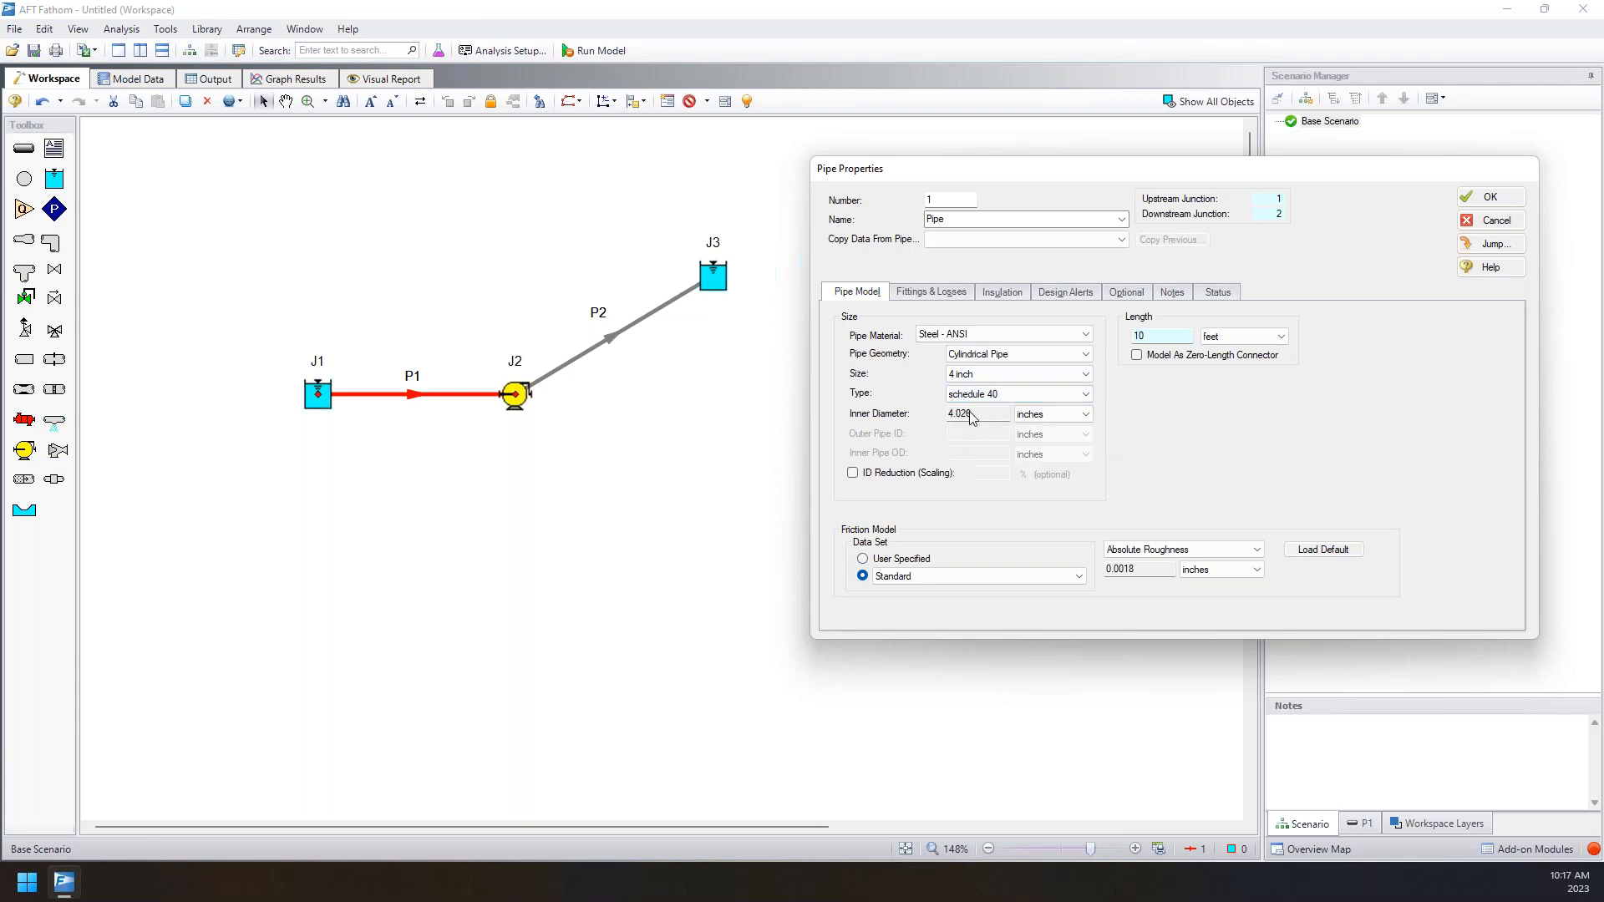
- Change pipe P1's type to STD (schedule 40)
click(1002, 393)
click(960, 405)
click(969, 394)
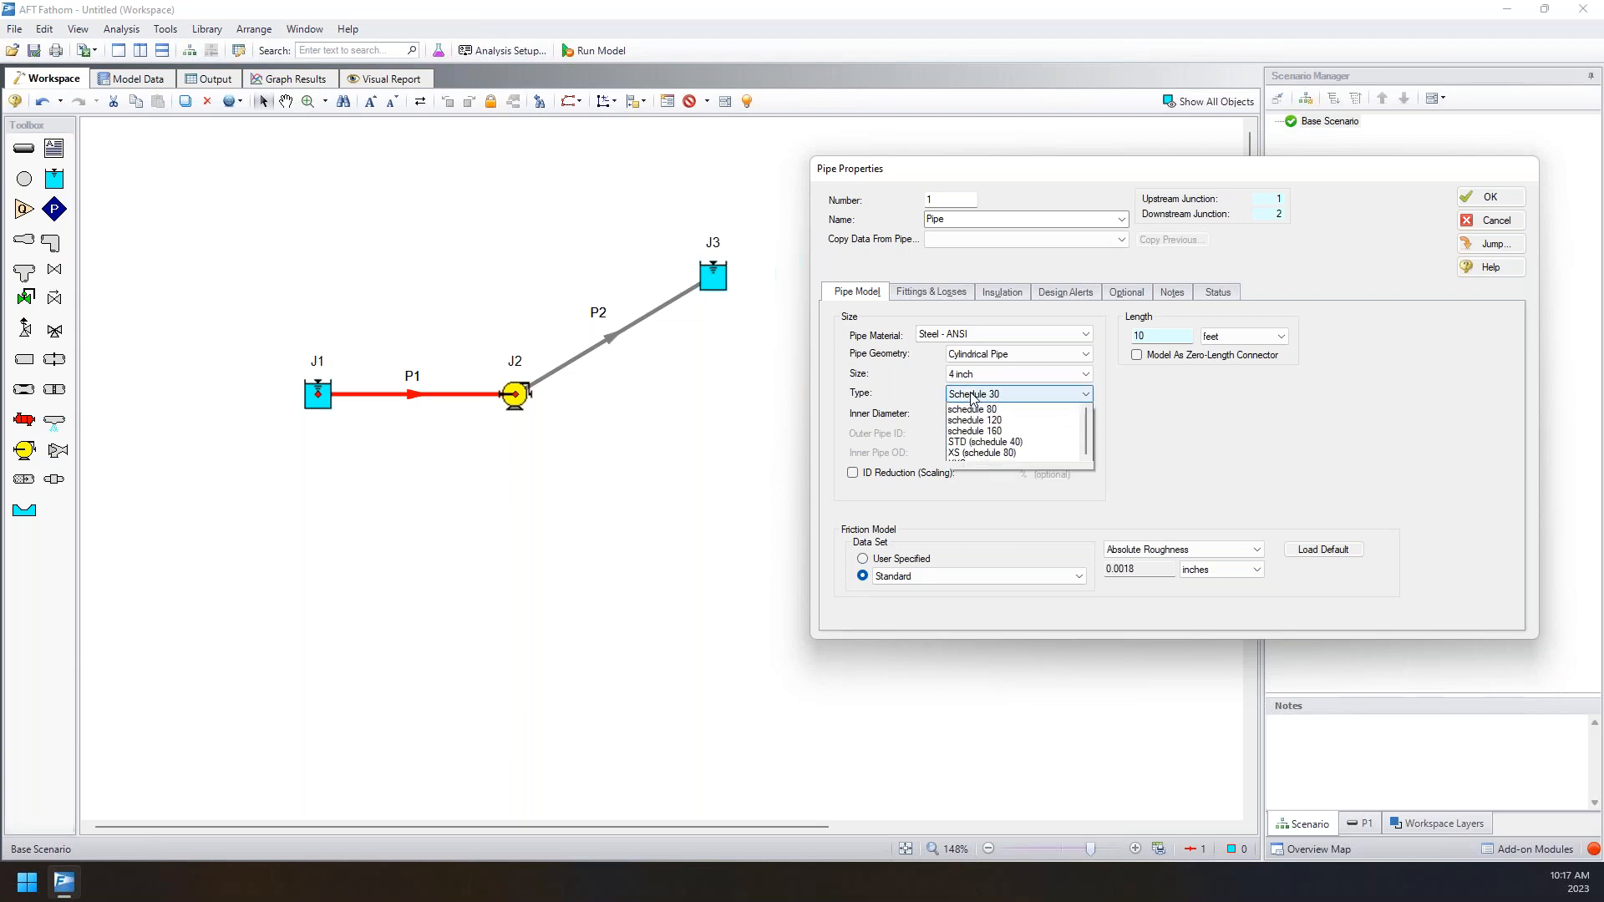
click(999, 468)
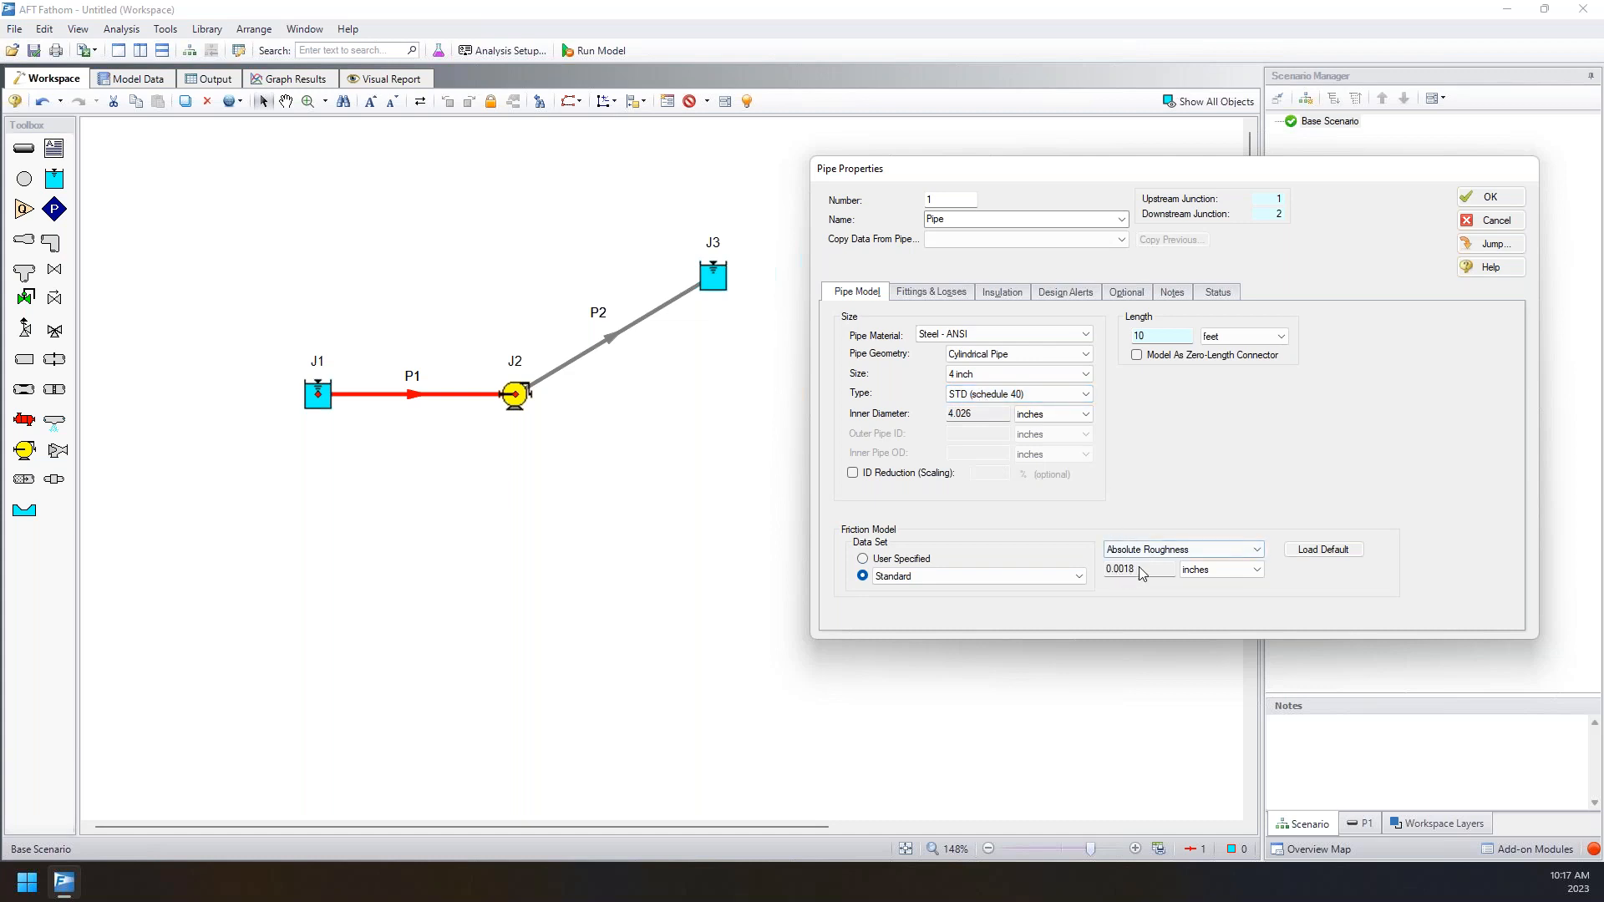
- Check the friction data sets and pipe materials available for pipe P1, and accept its properties
click(1059, 578)
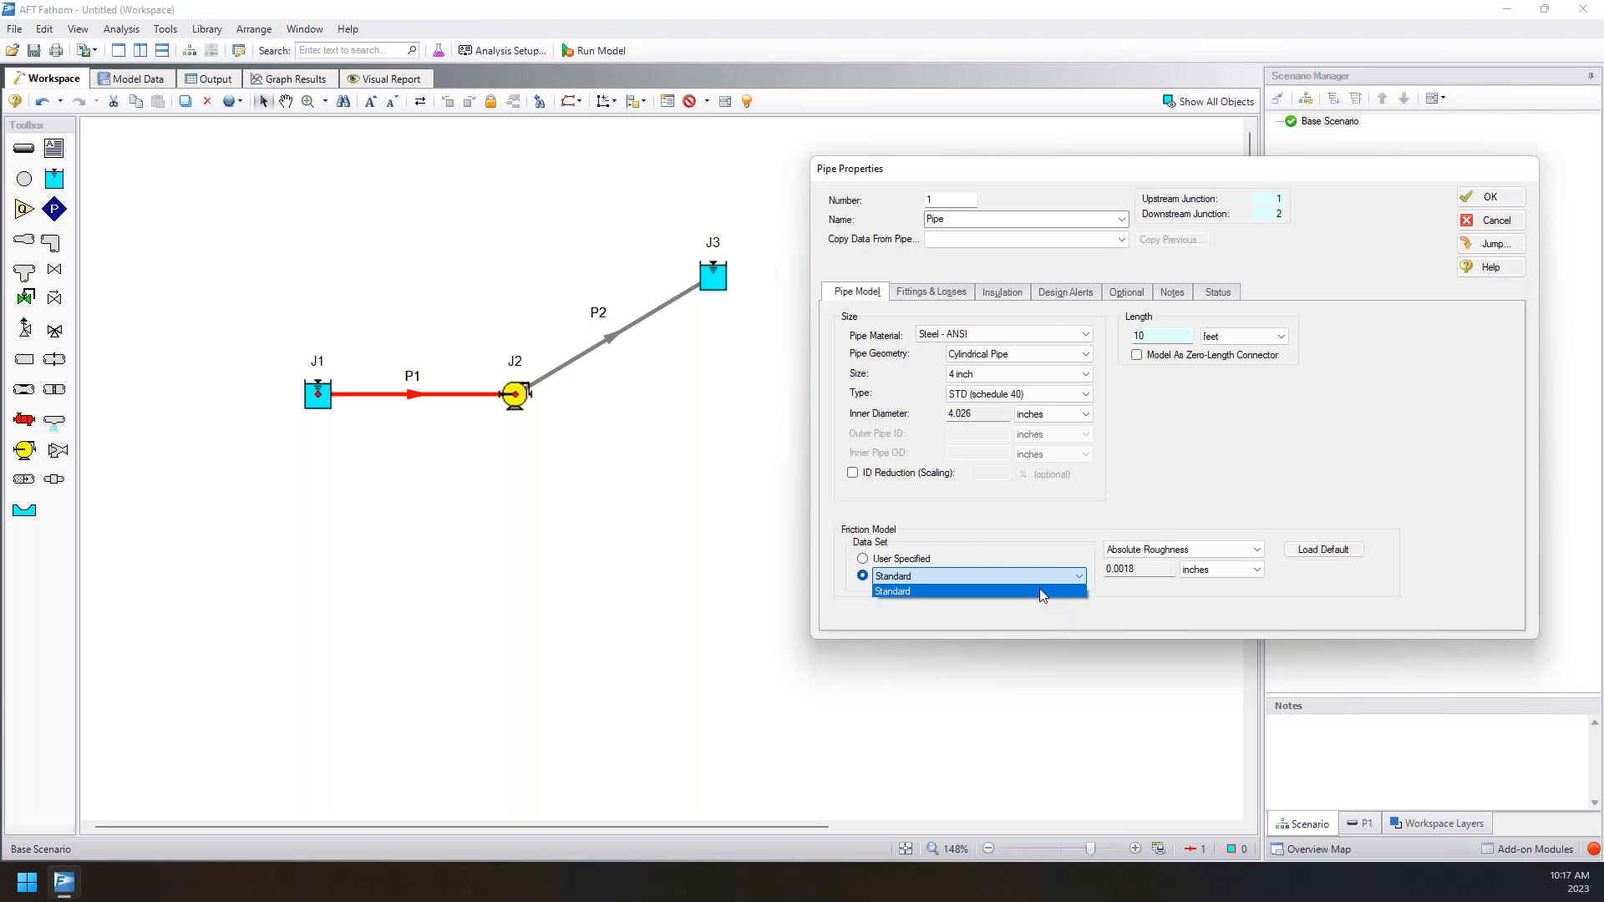
click(1044, 337)
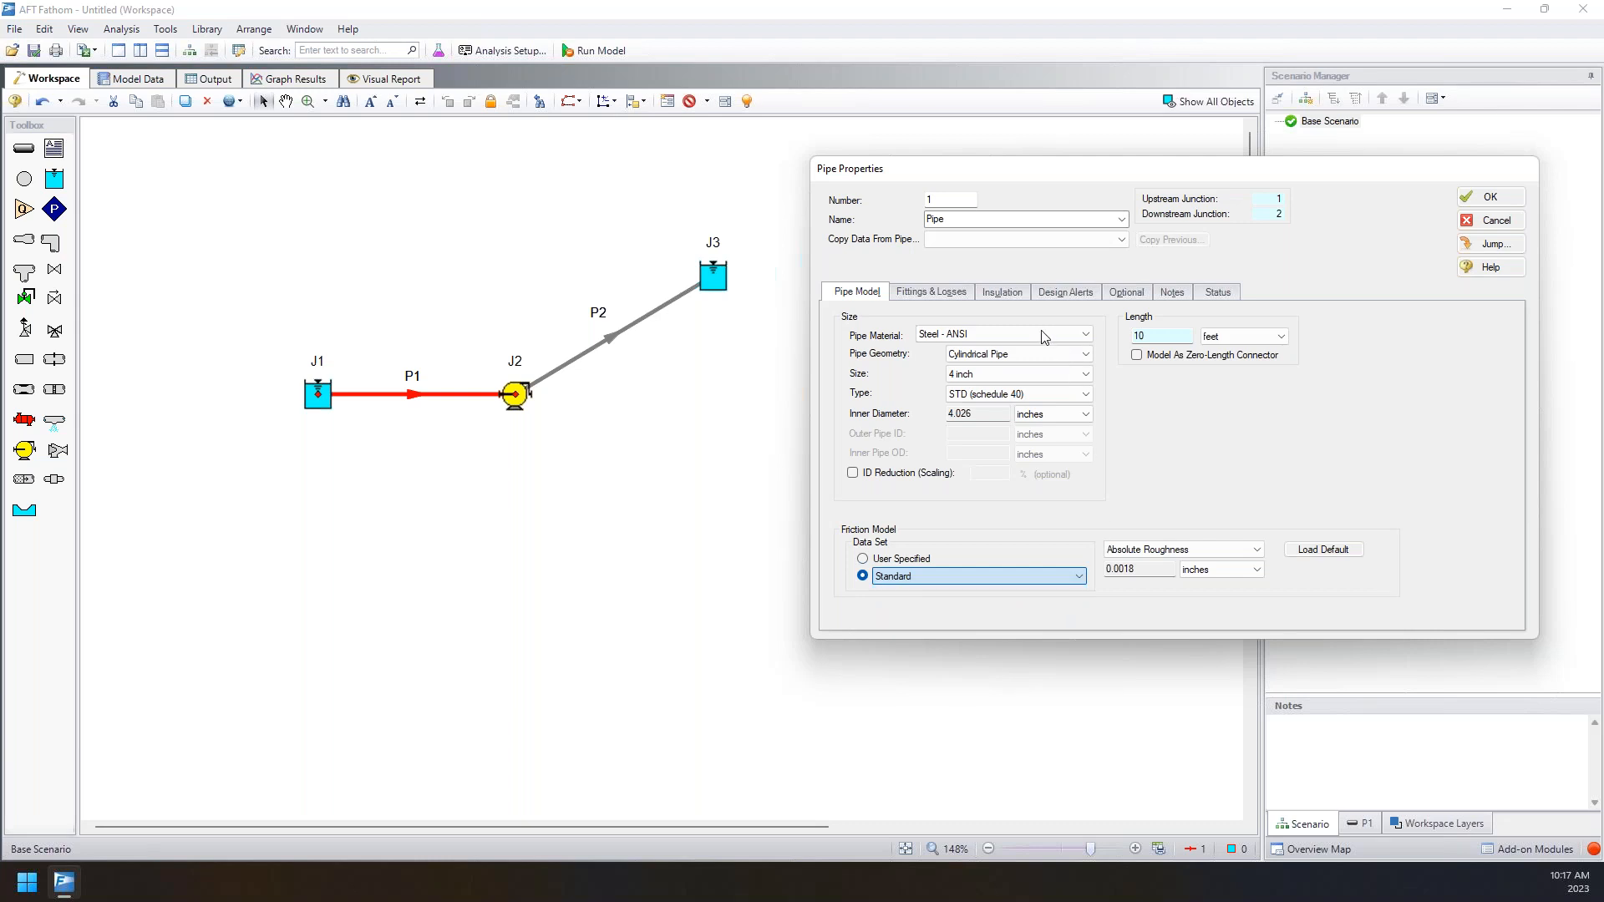
click(1048, 335)
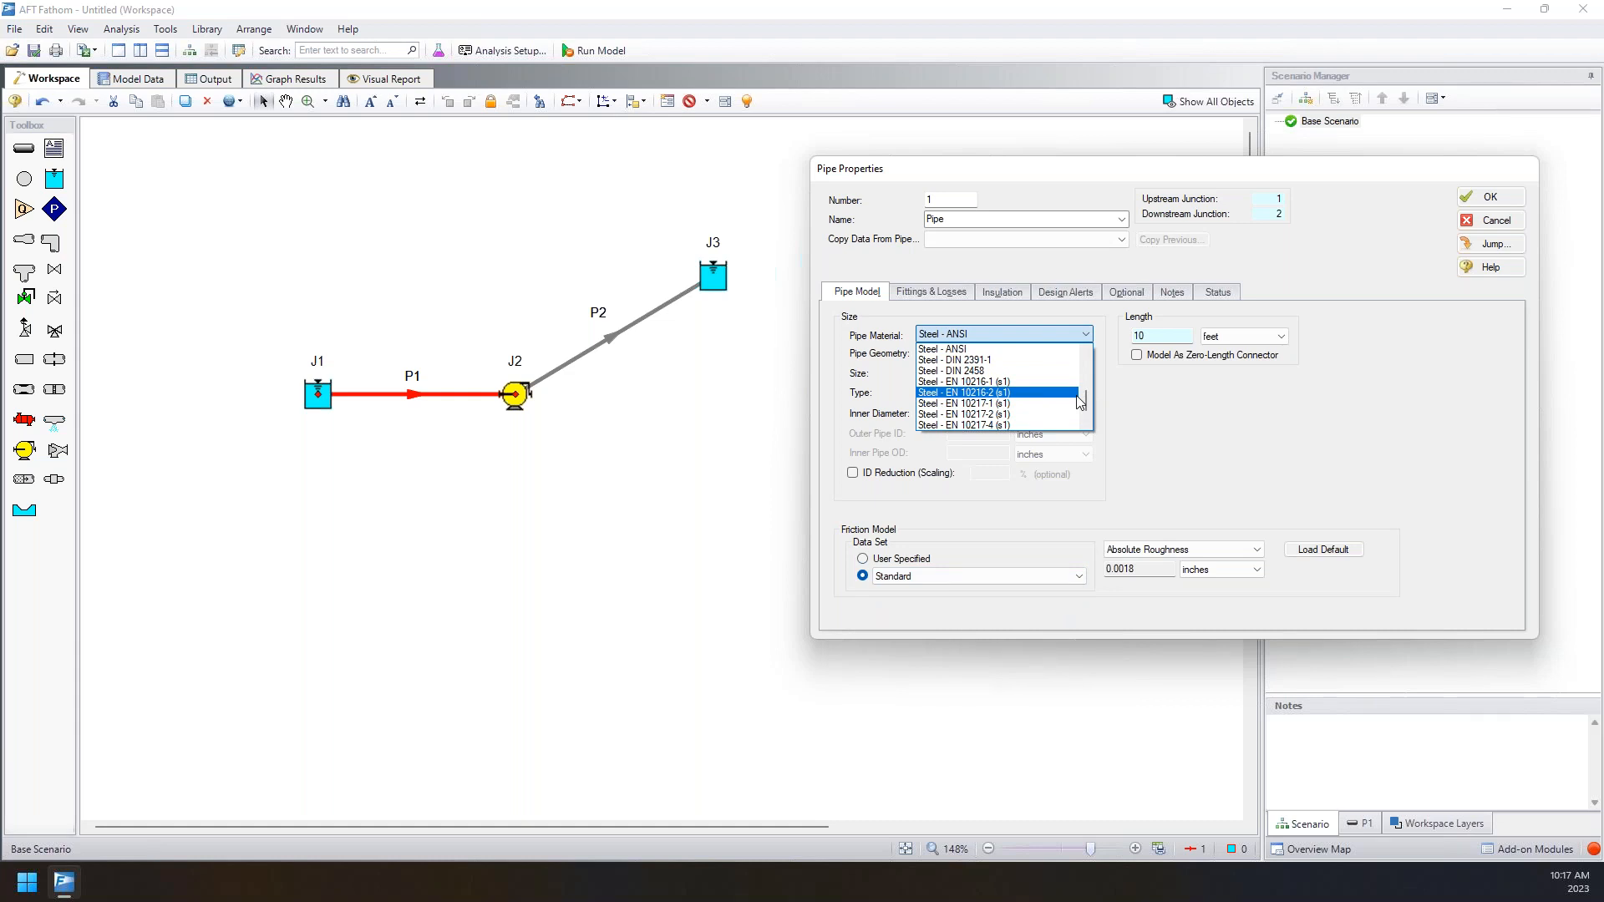
click(1231, 438)
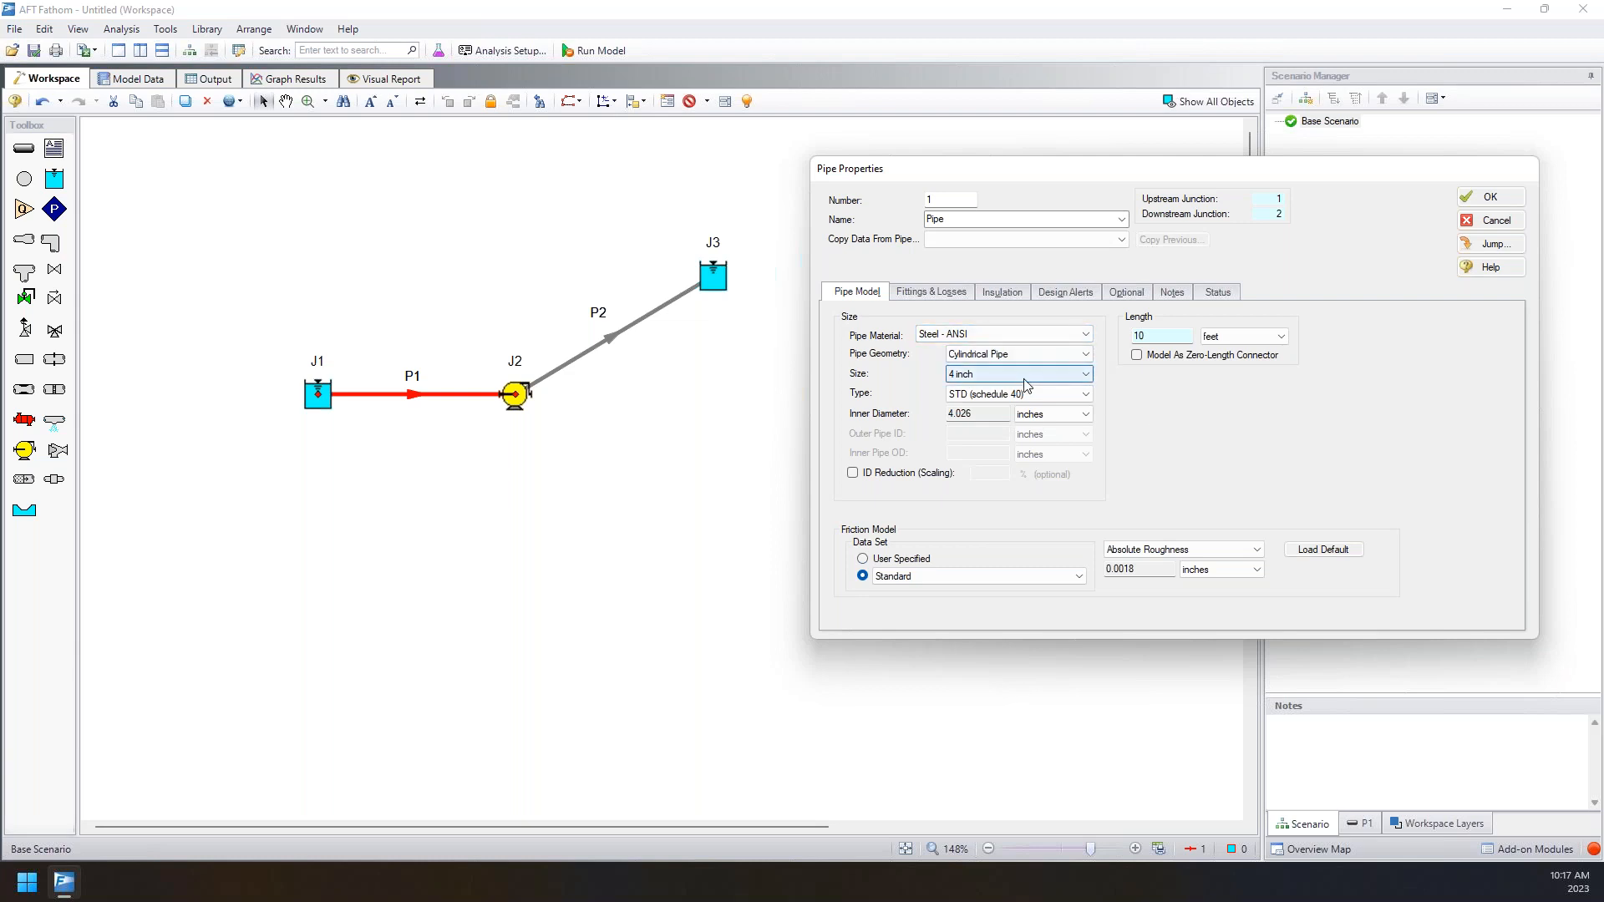
double_click(1136, 335)
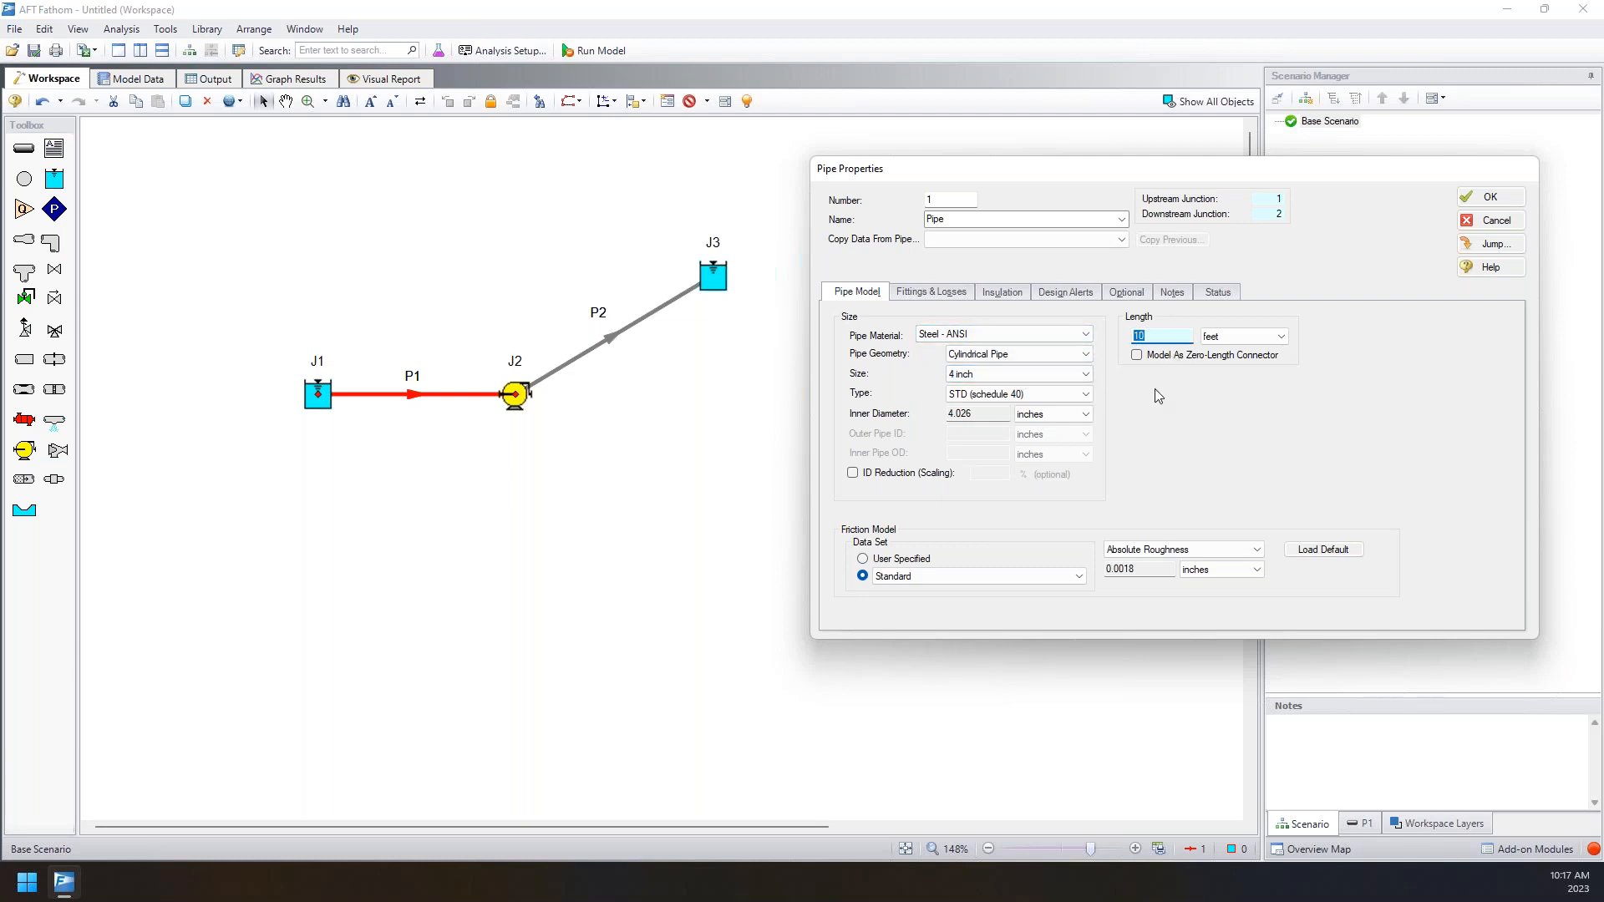
click(1490, 197)
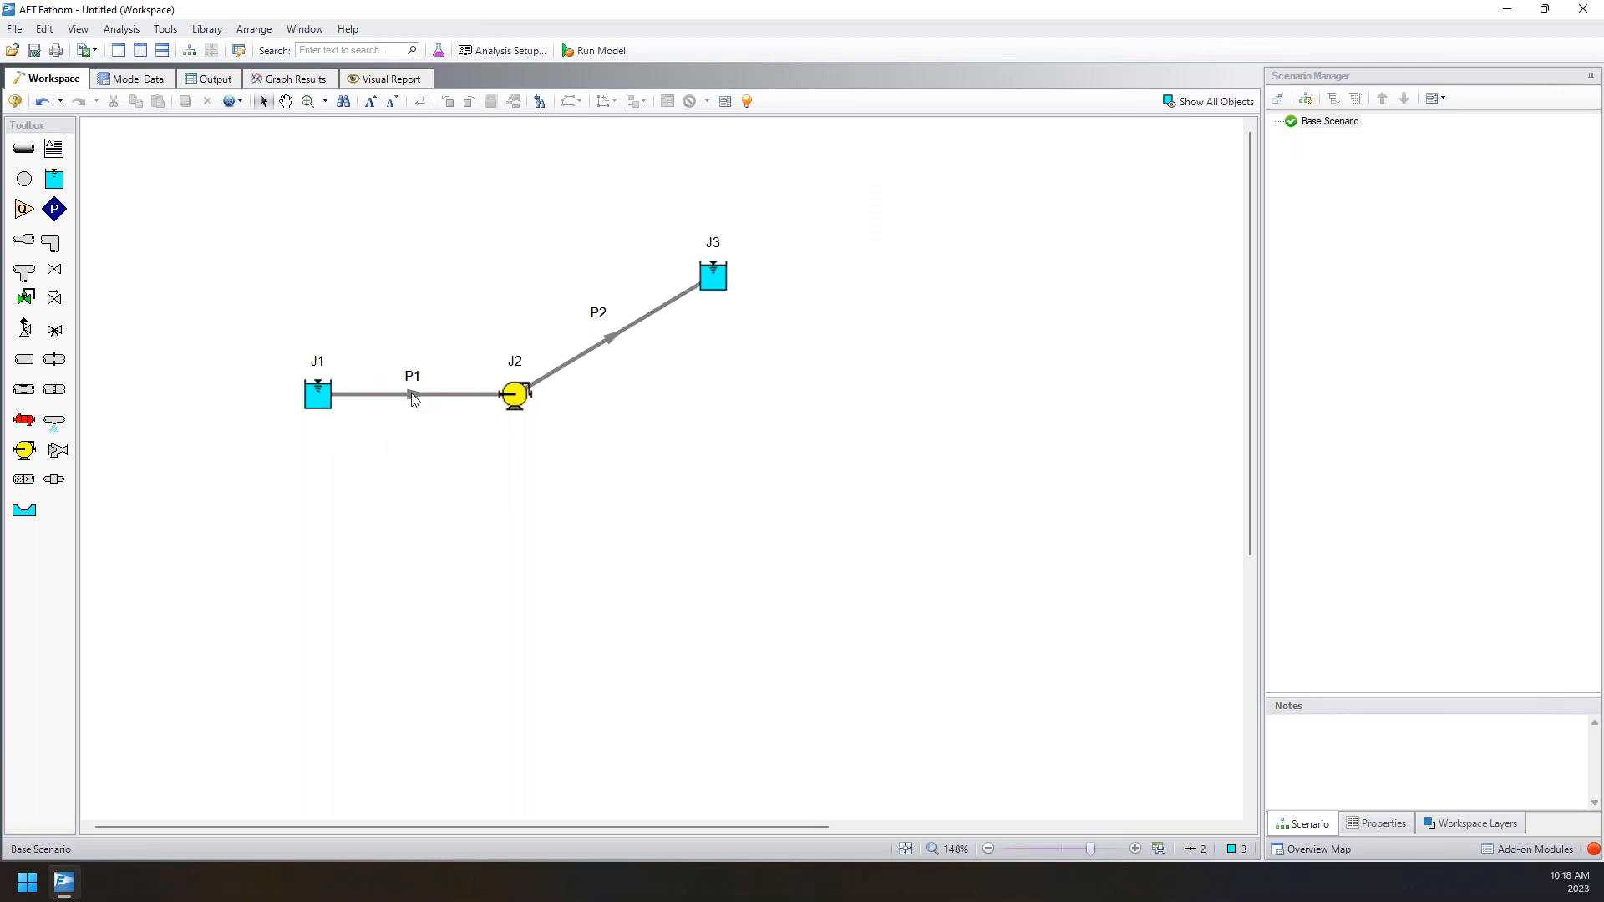
- Open the properties of pipe P2 and set its length to 990 feet
click(615, 338)
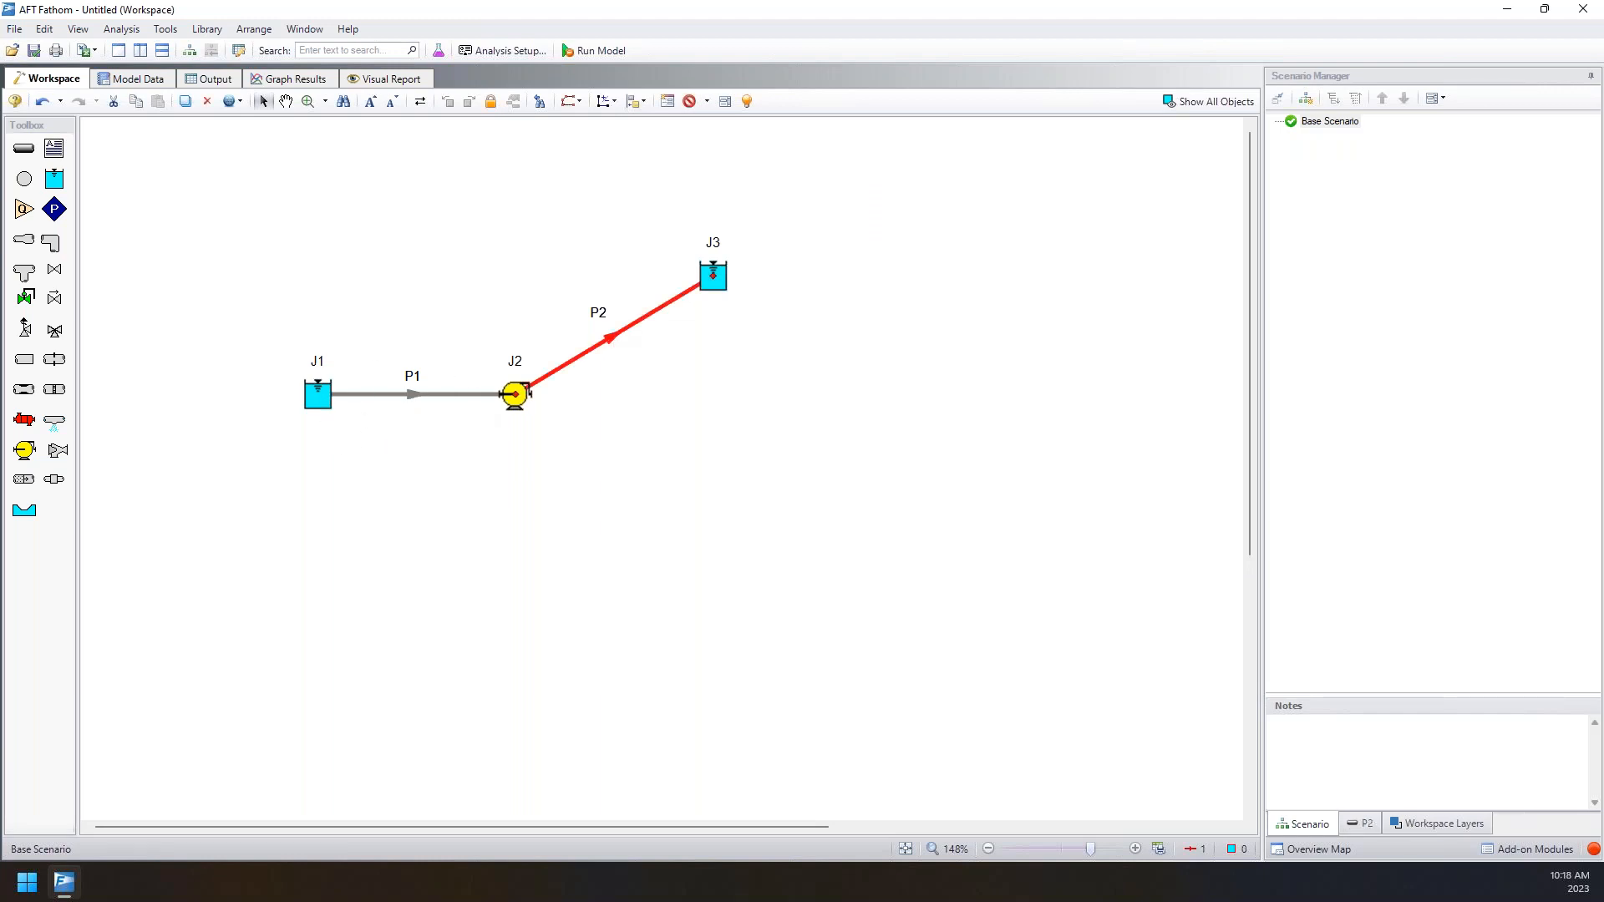
double_click(615, 338)
drag(492, 135, 1119, 184)
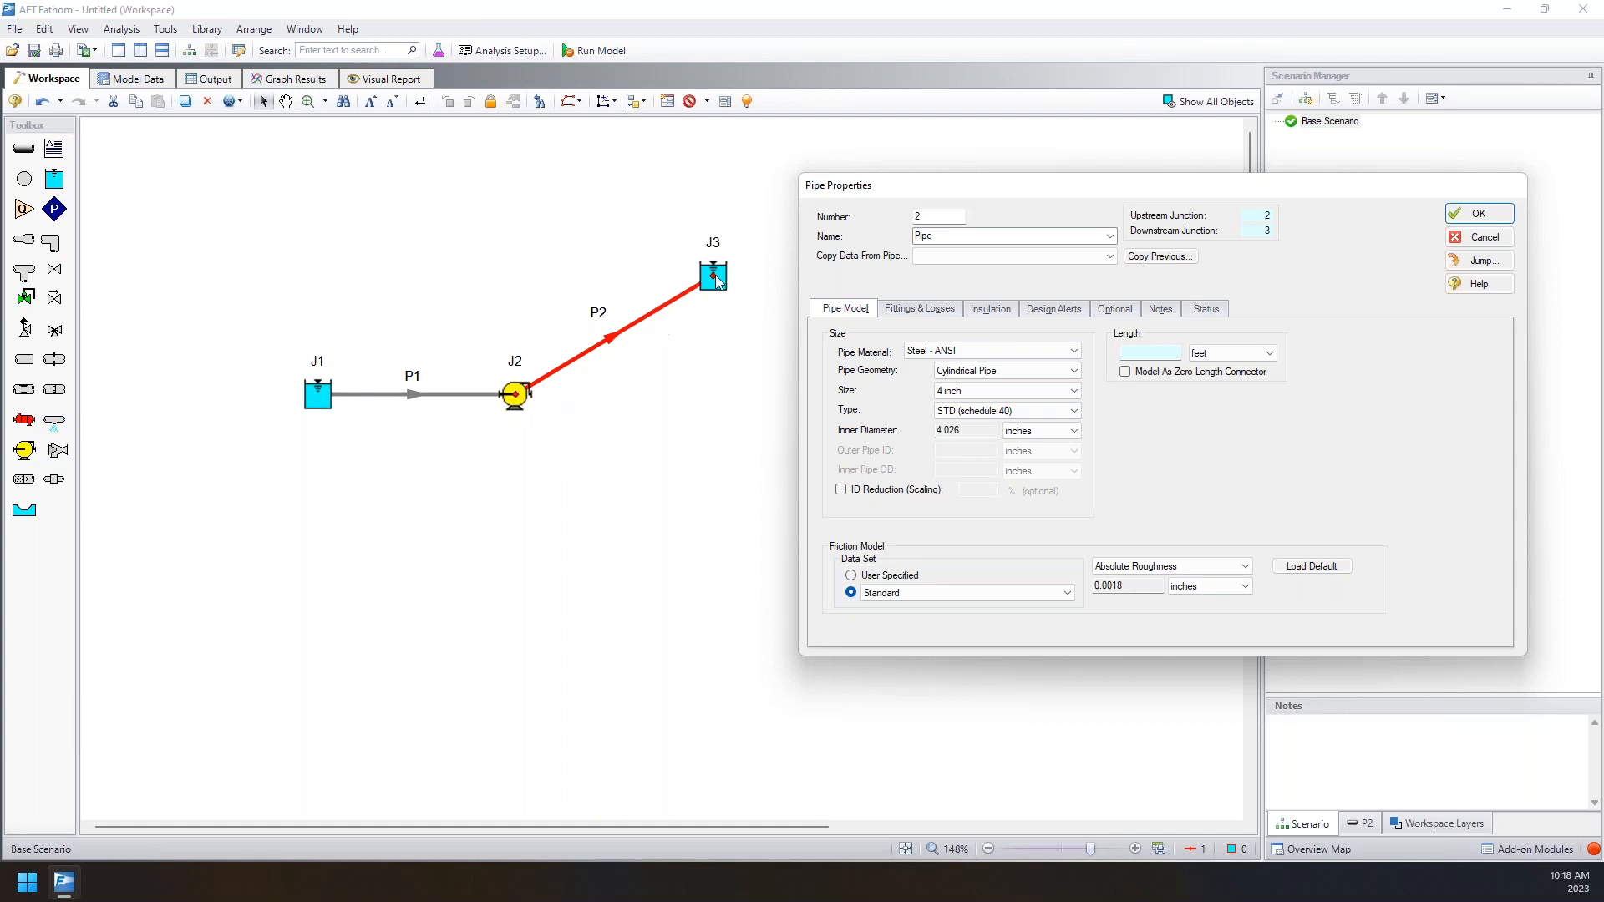
click(1141, 353)
drag(941, 191, 922, 150)
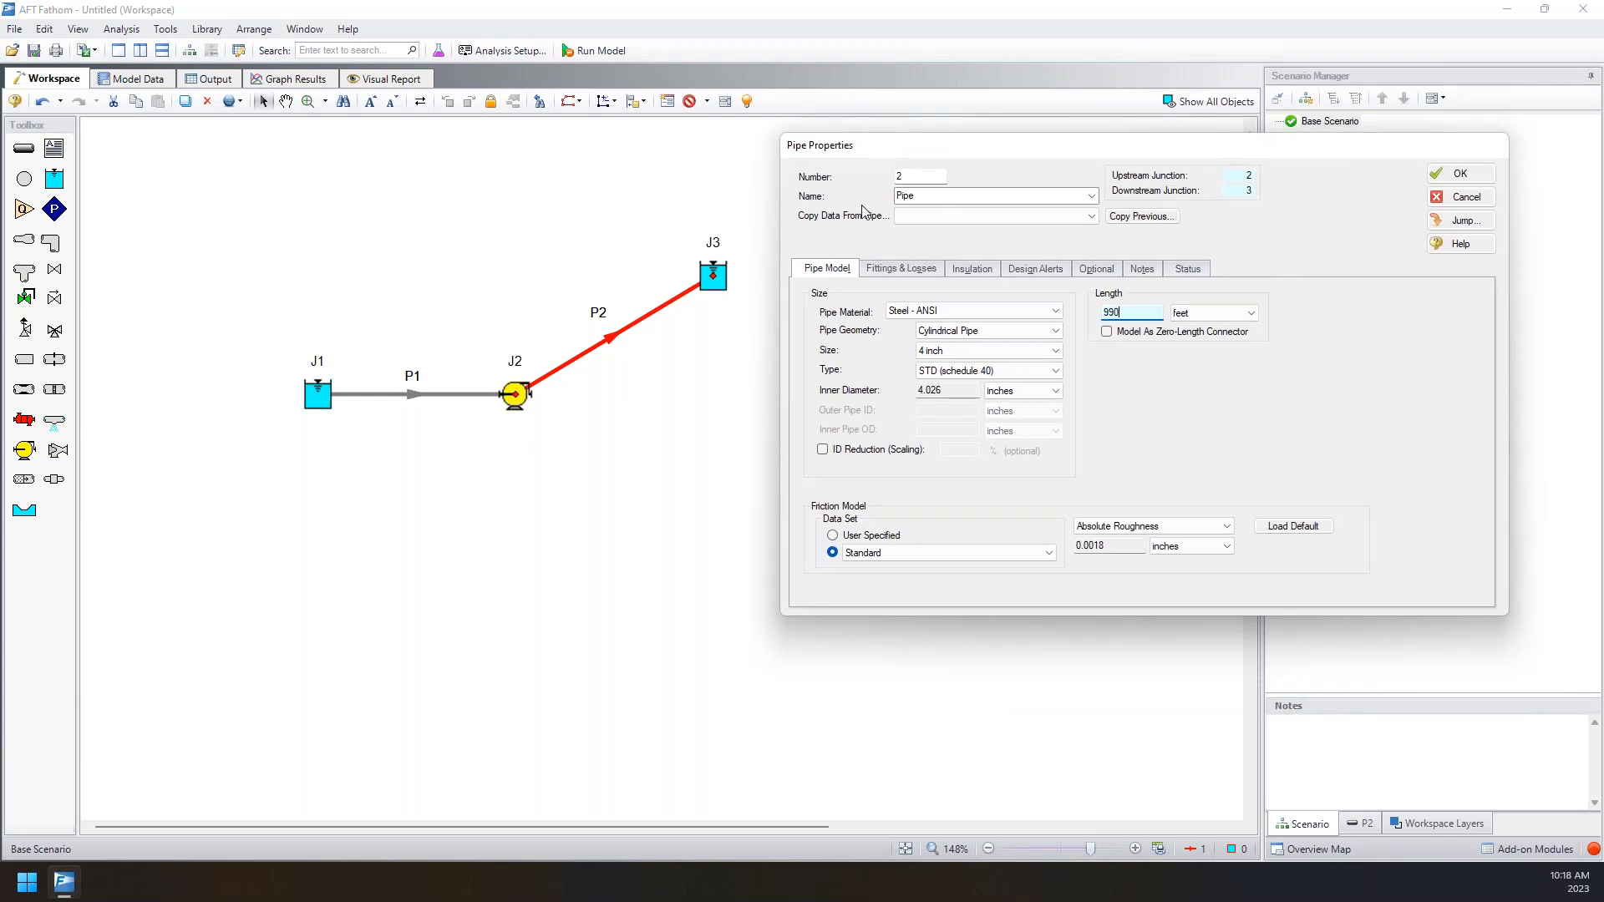
- Open the fittings and losses specification for pipe P2 and show its list of bends
click(883, 276)
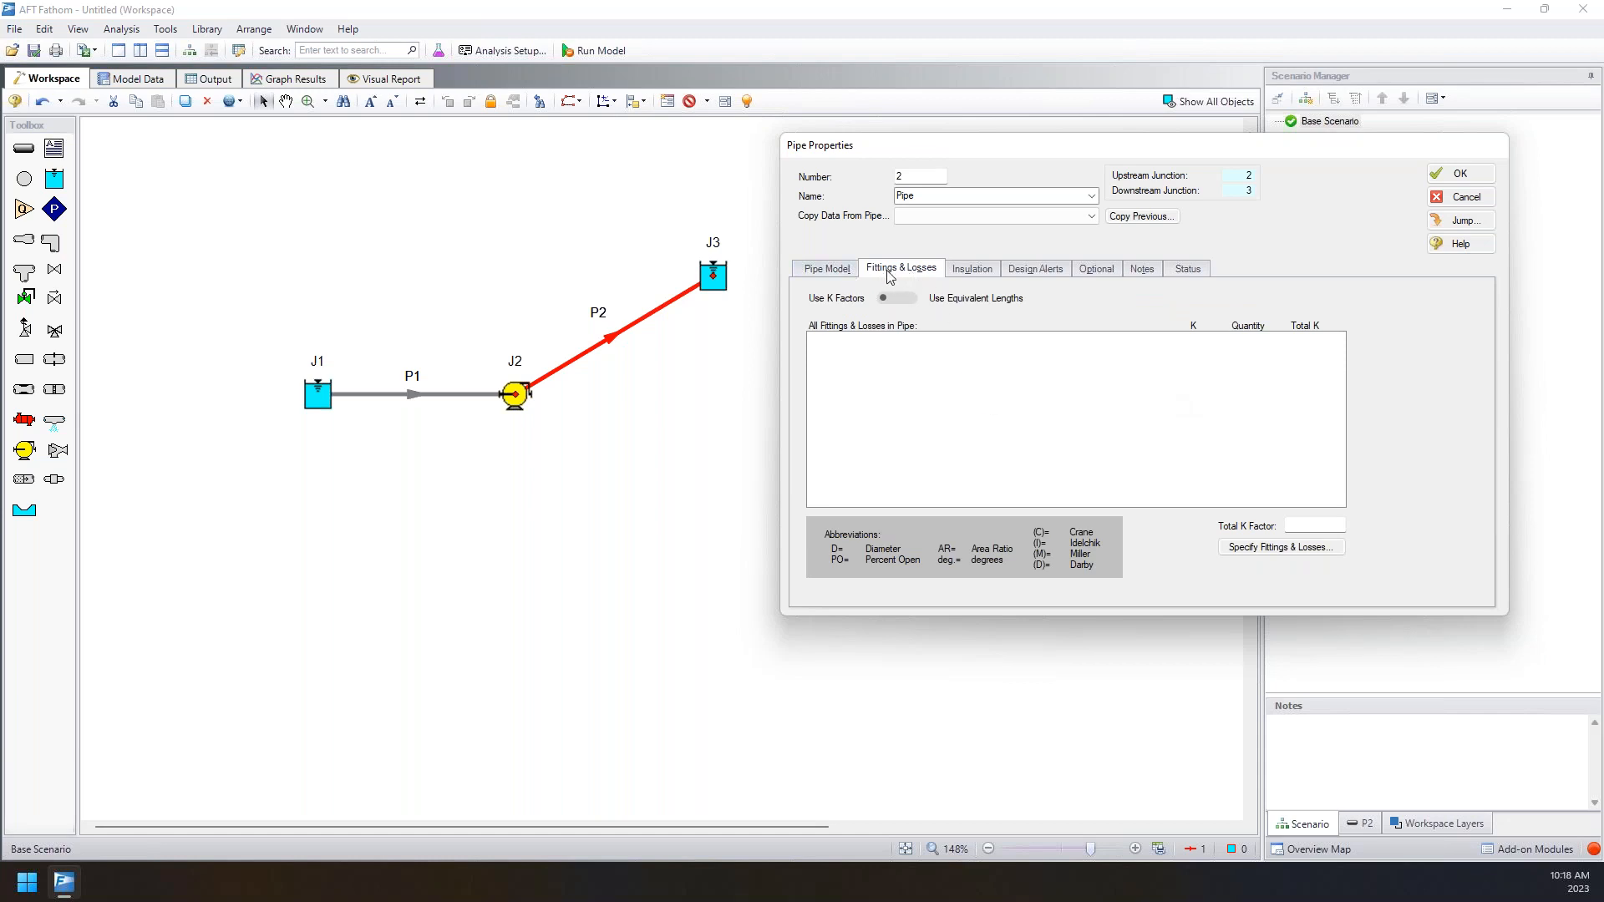
click(1255, 548)
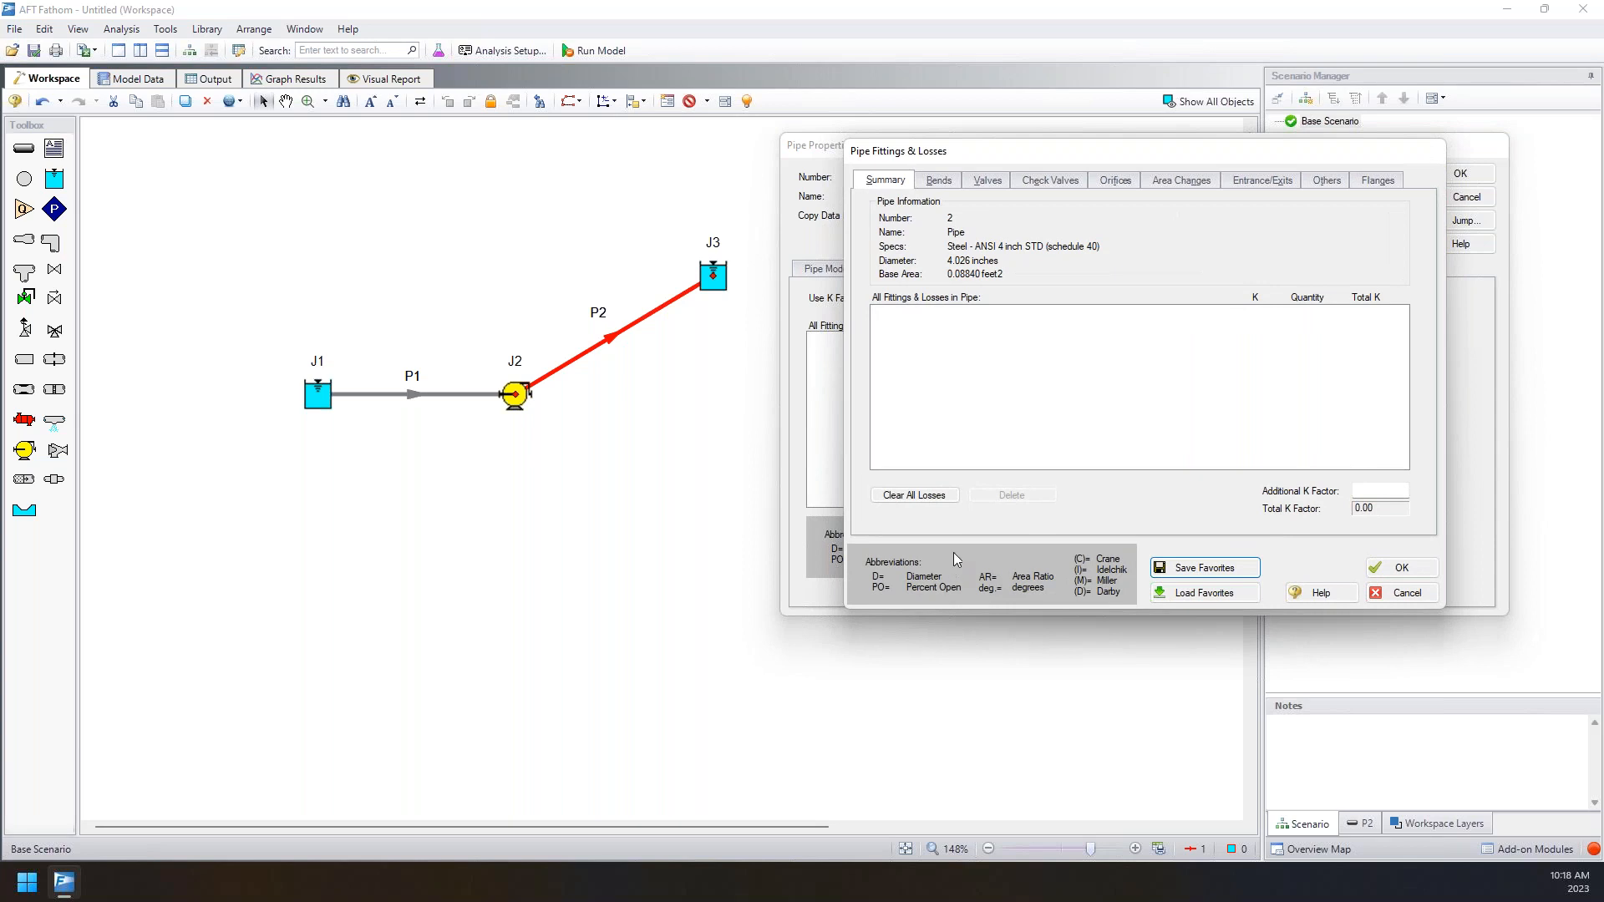
click(950, 183)
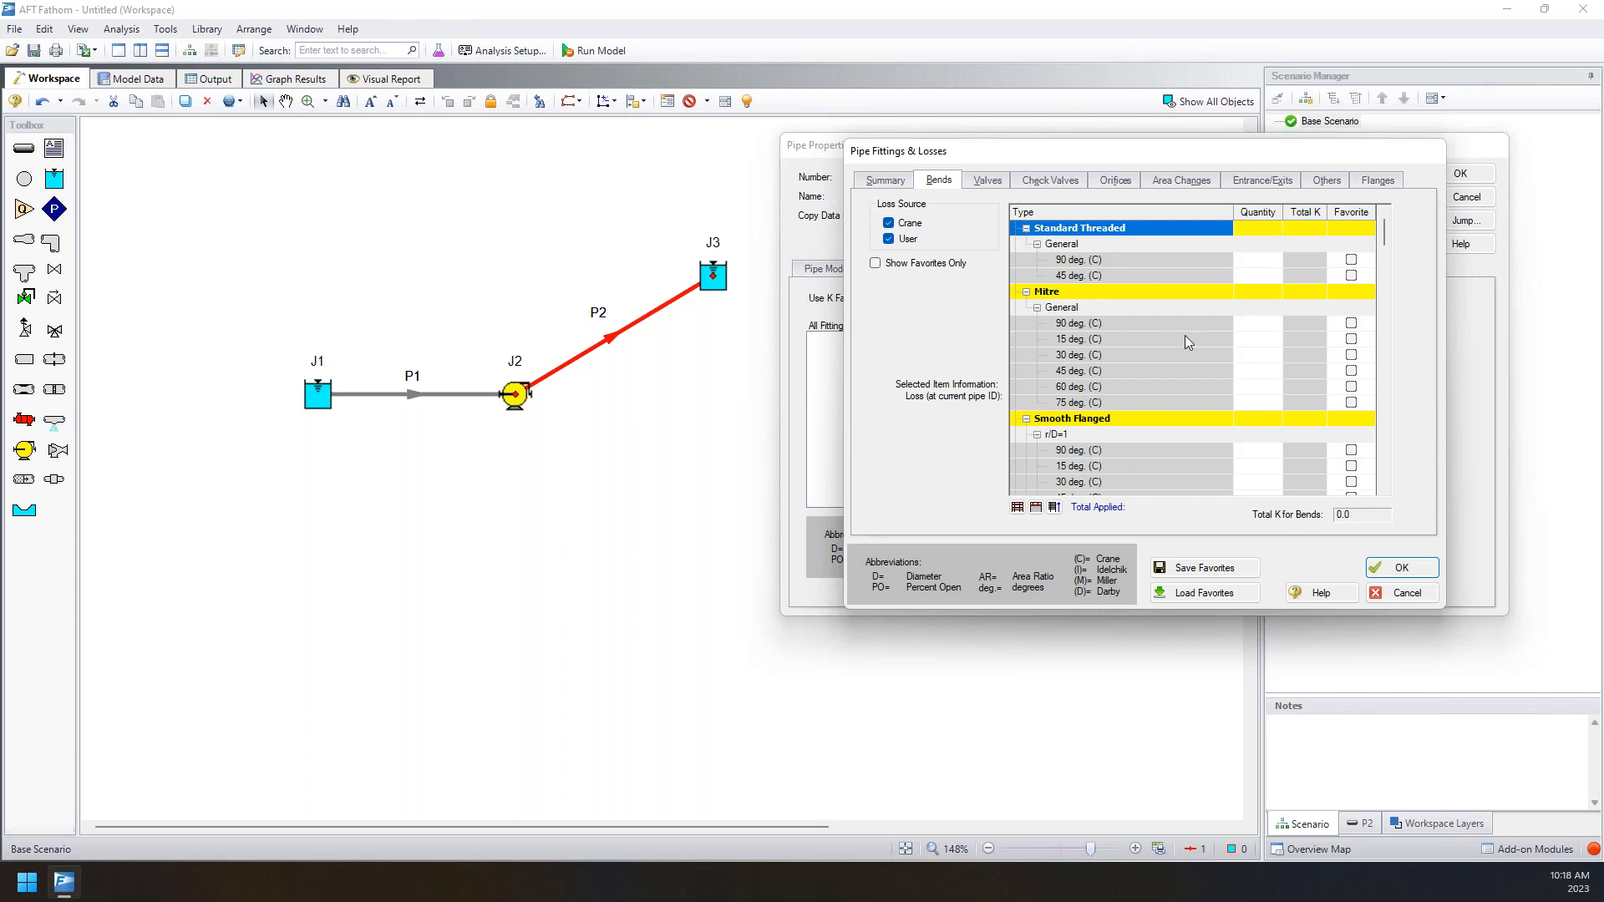
- Enter a quantity of 10 for the standard threaded 90 deg. bend and clear it again
click(1260, 260)
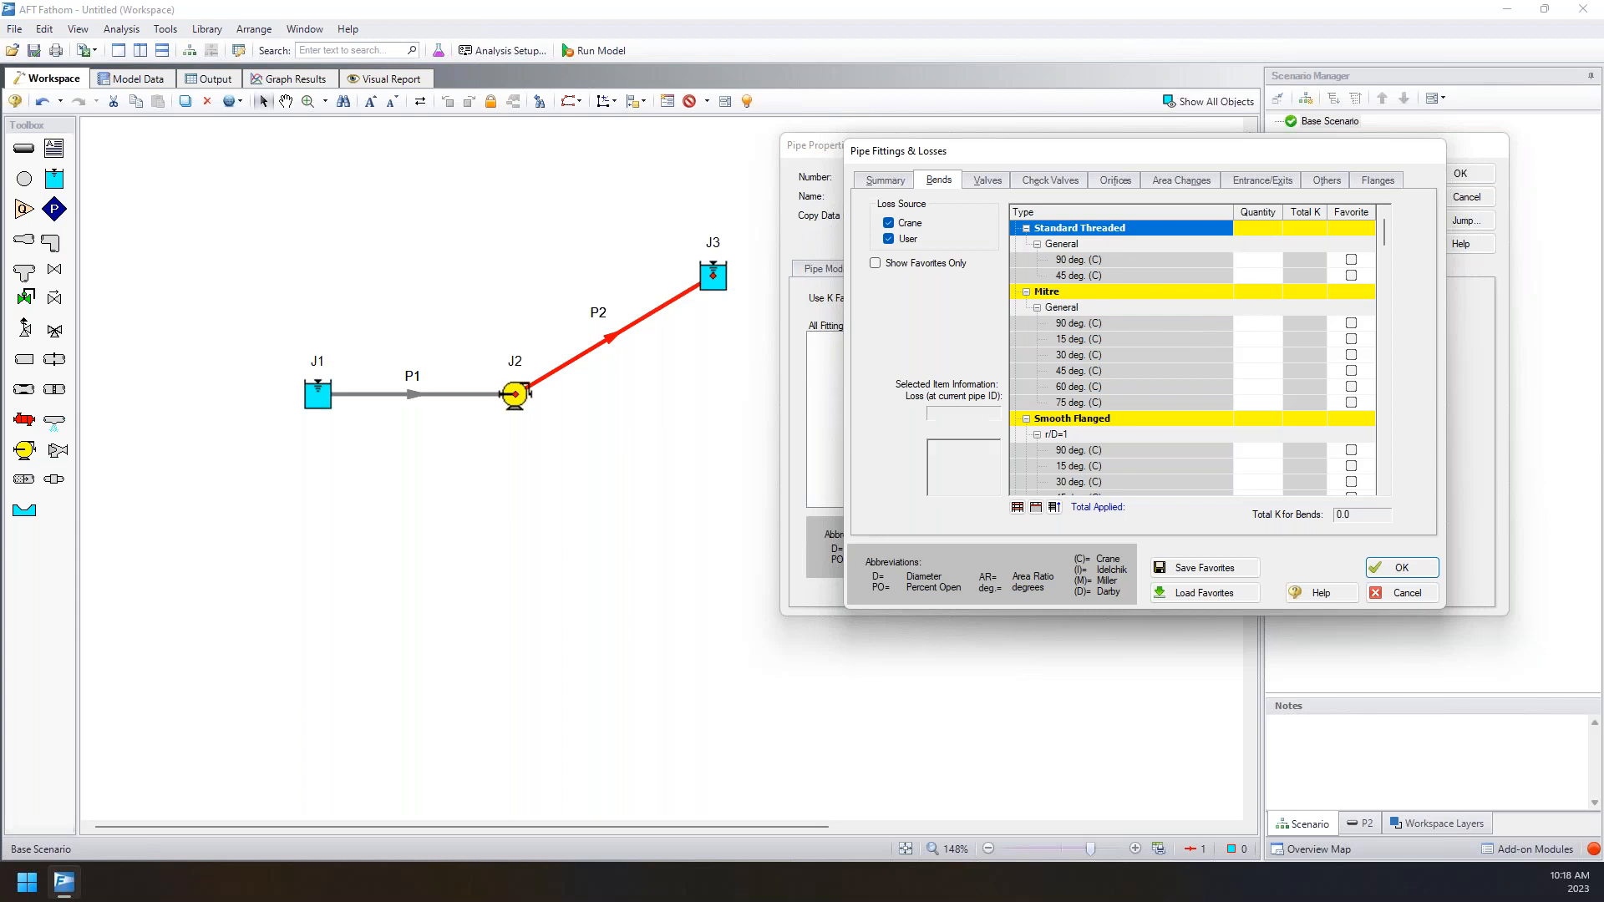
click(1269, 277)
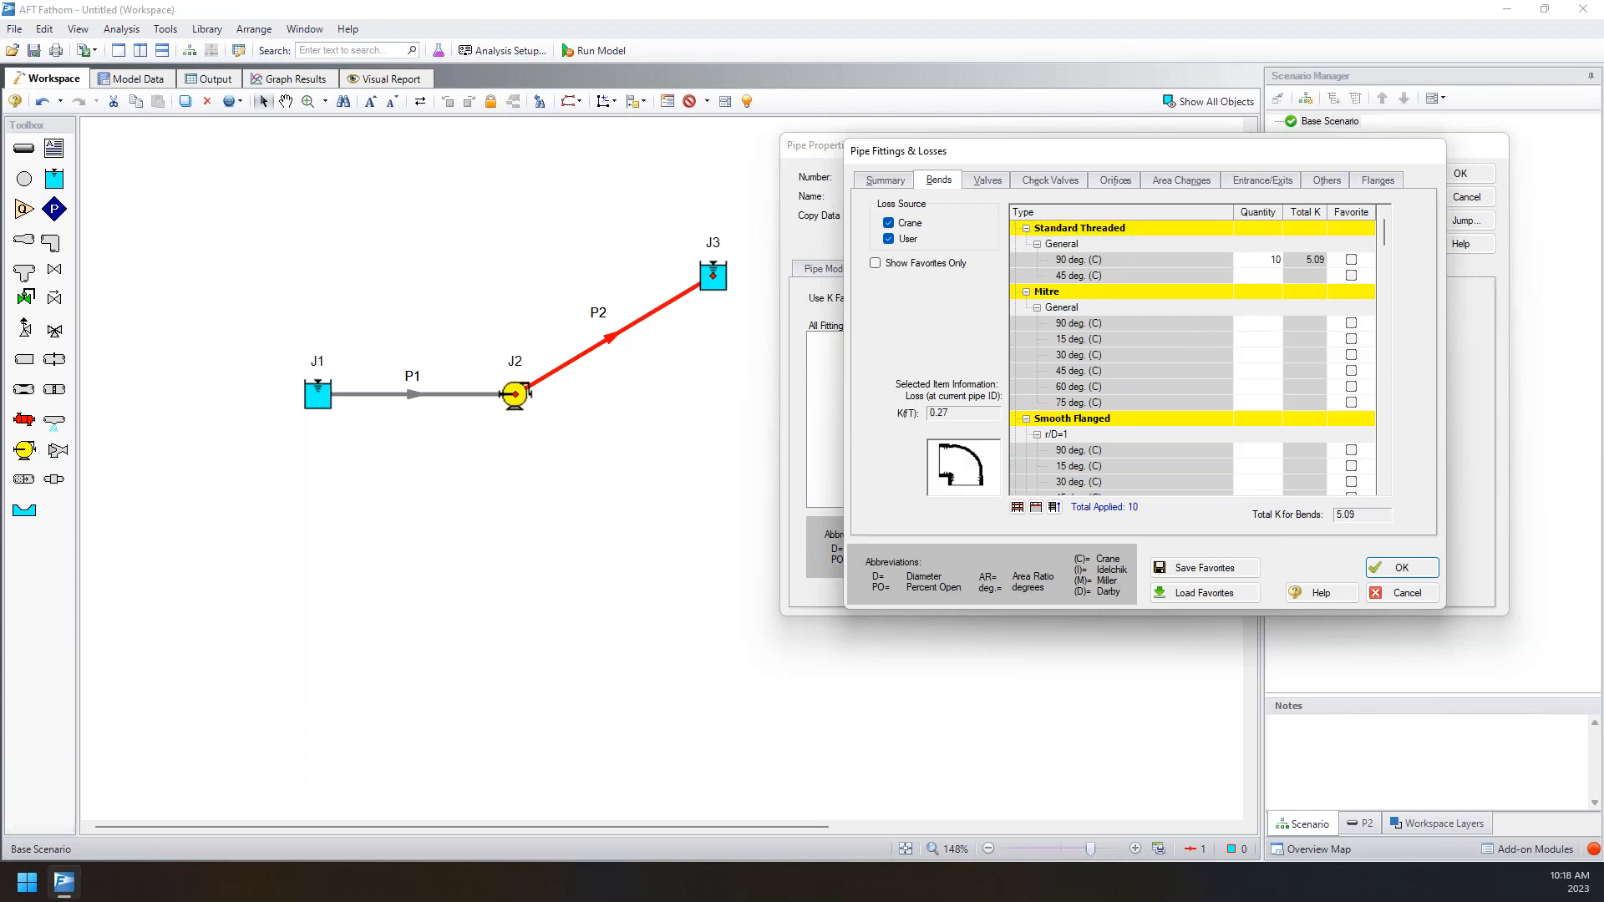
click(1298, 260)
double_click(1274, 261)
click(1269, 275)
- Look through the valve, check valve, orifice and area change losses offered for pipe P2
click(986, 181)
click(1050, 181)
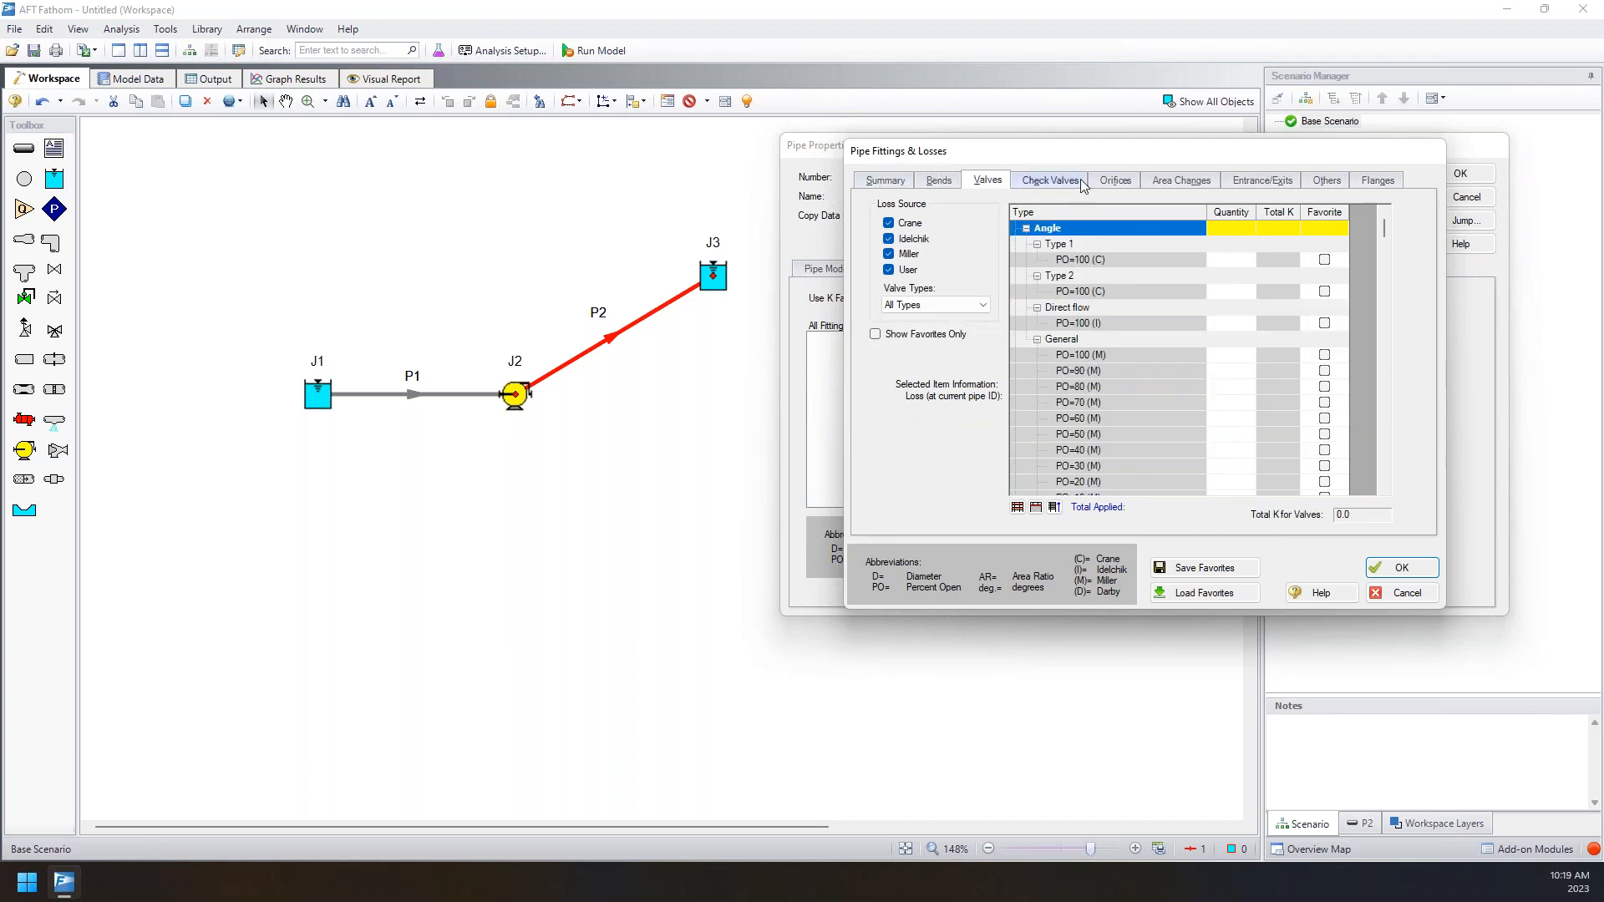
click(1115, 180)
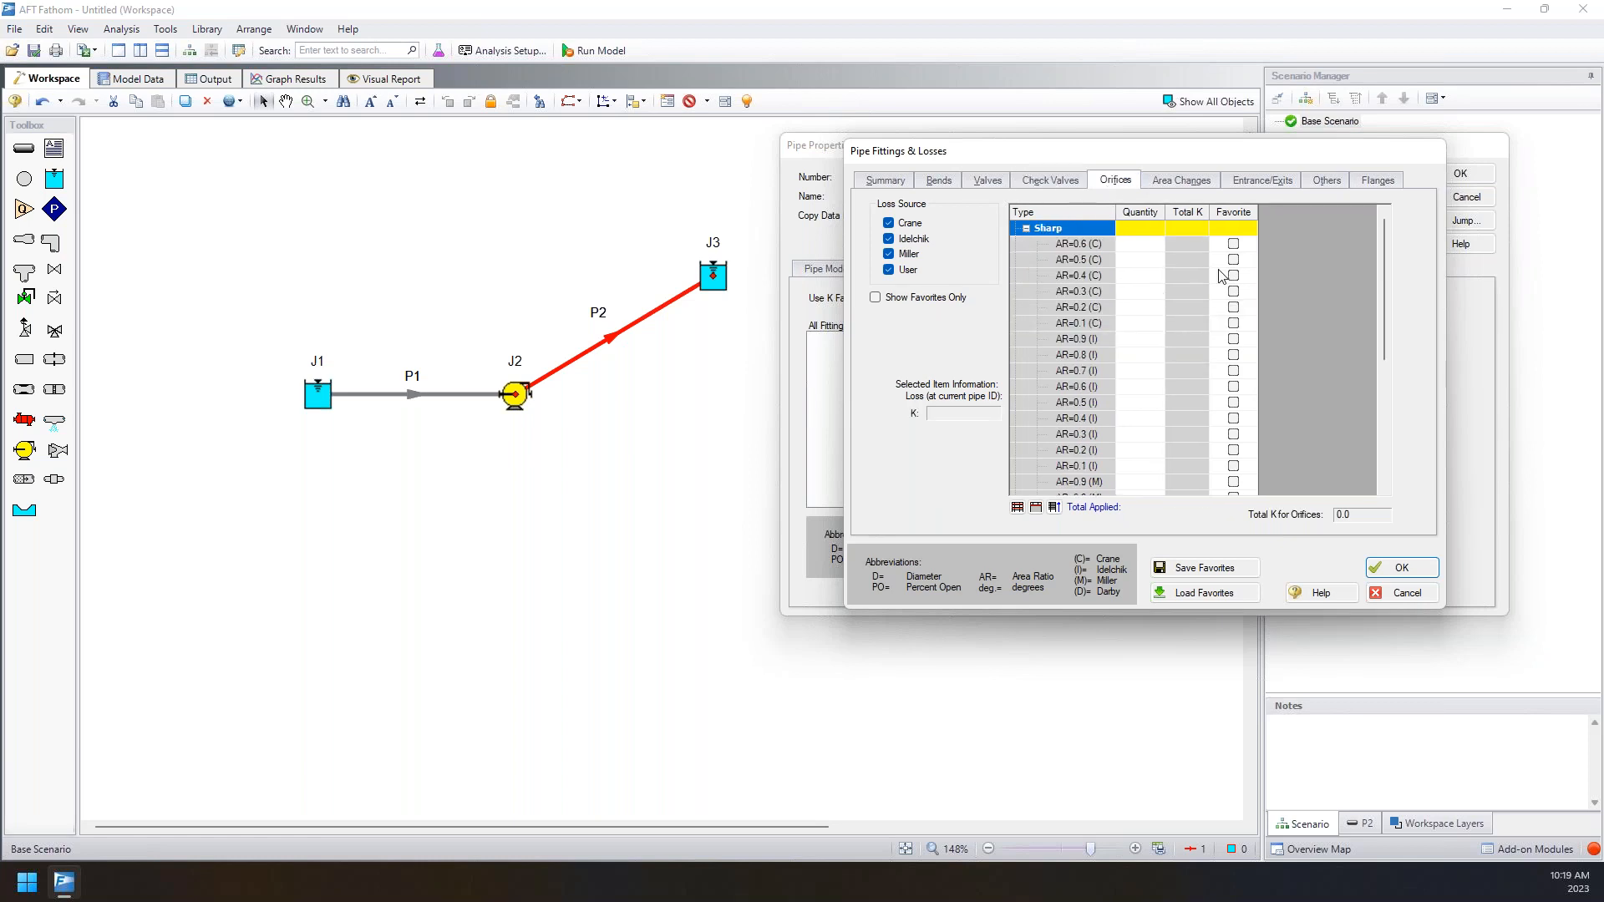
click(1192, 184)
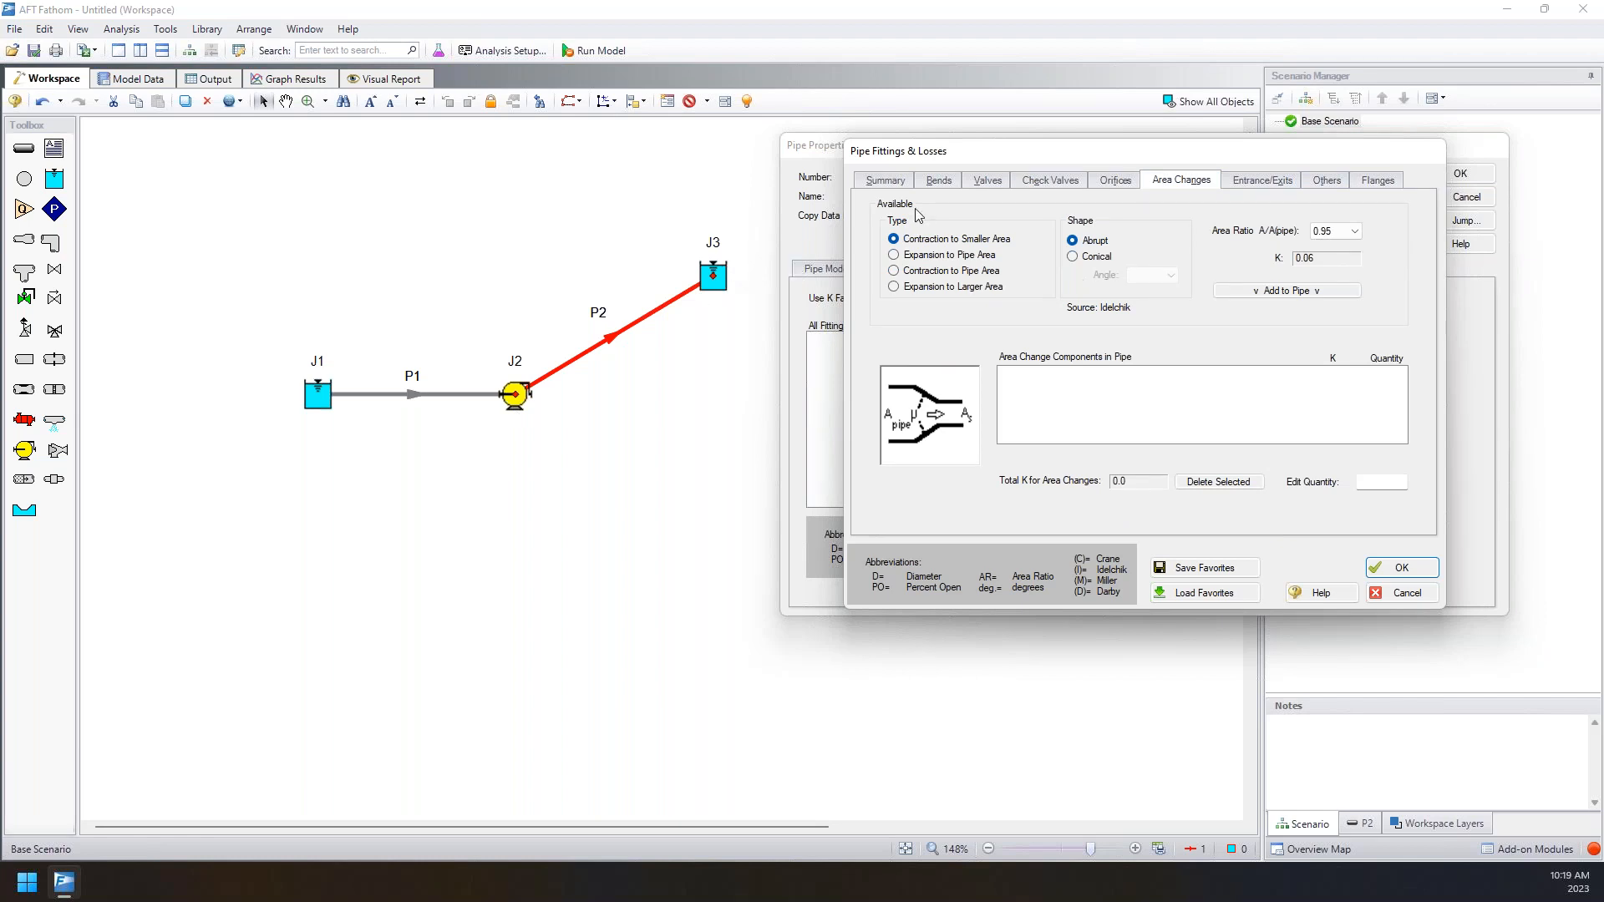
- Set an additional K factor of 25 for pipe P2 and accept the pipe's properties
click(894, 183)
click(1379, 490)
text(25)
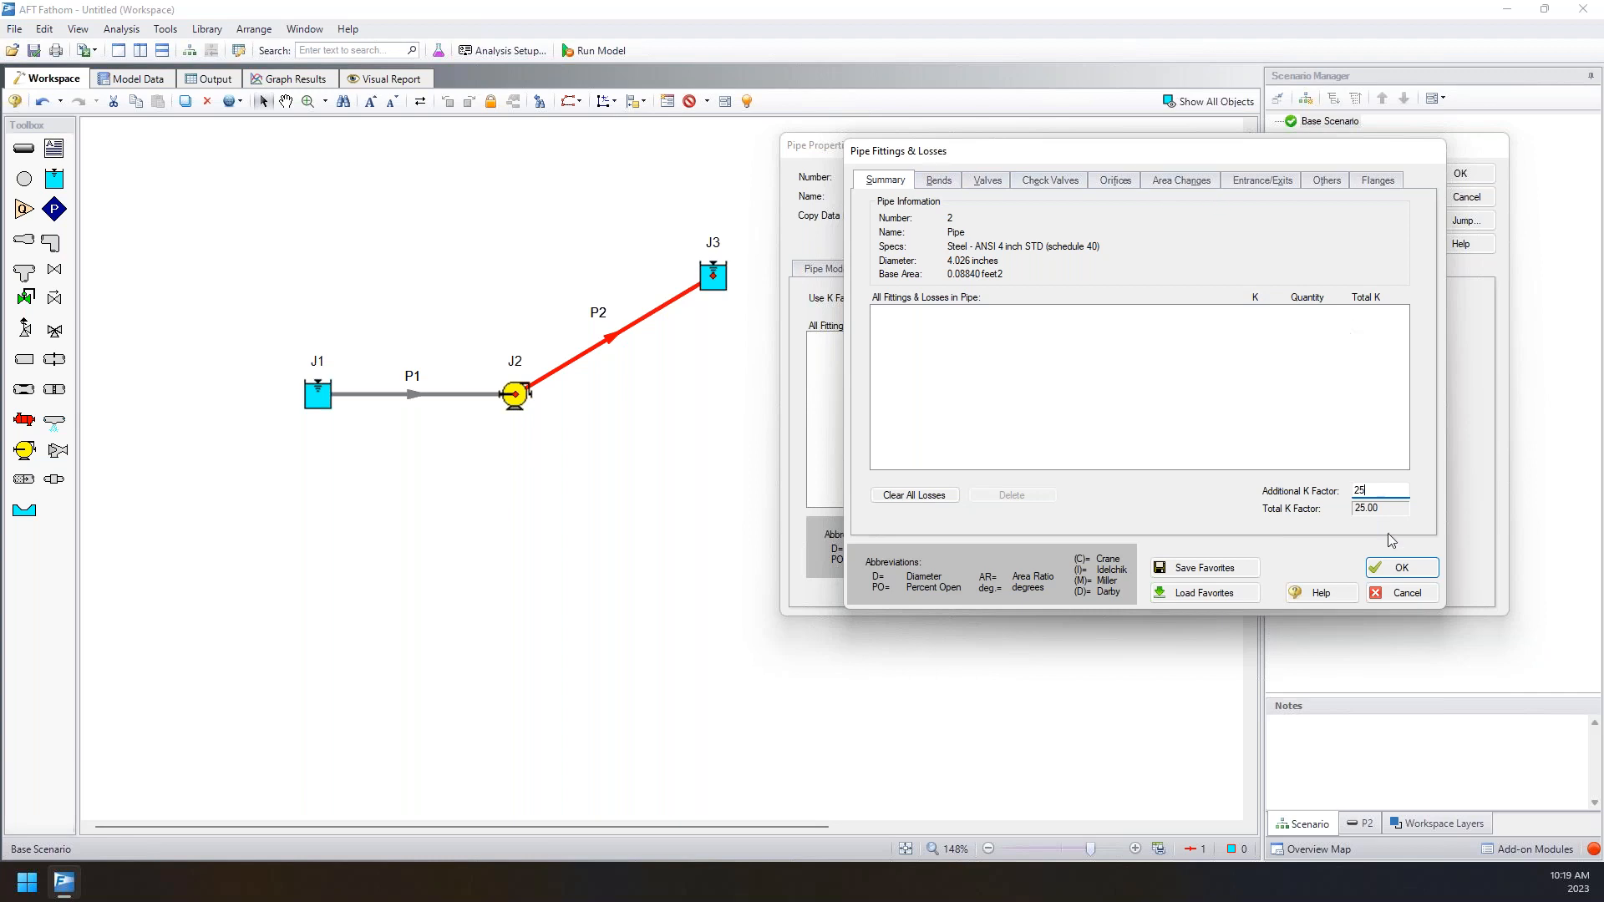
click(1400, 570)
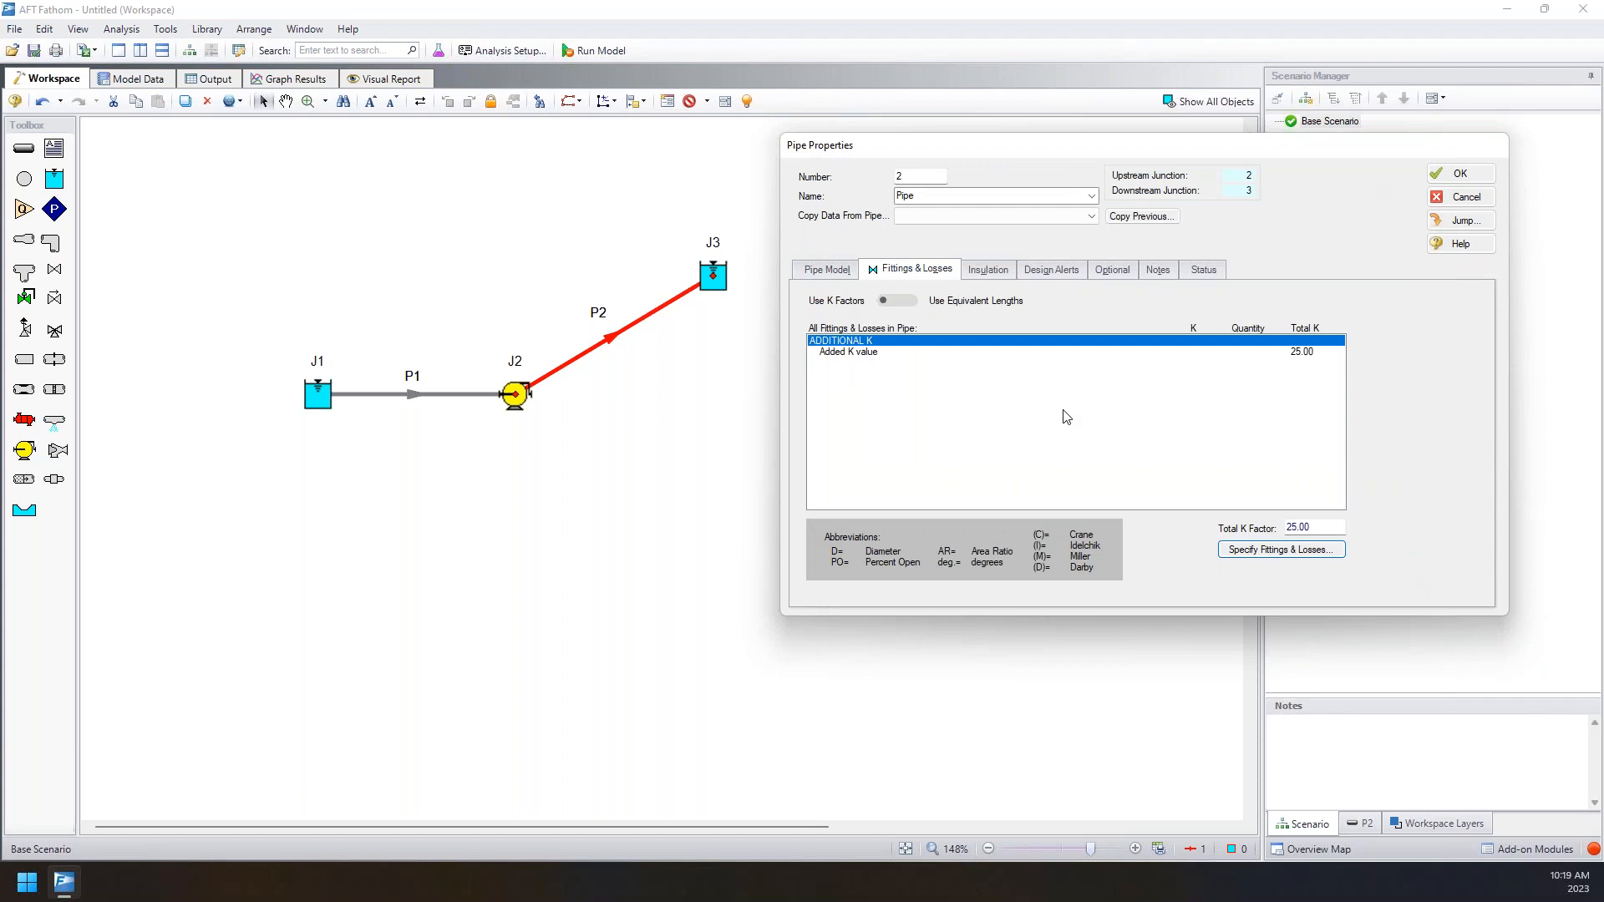
click(861, 280)
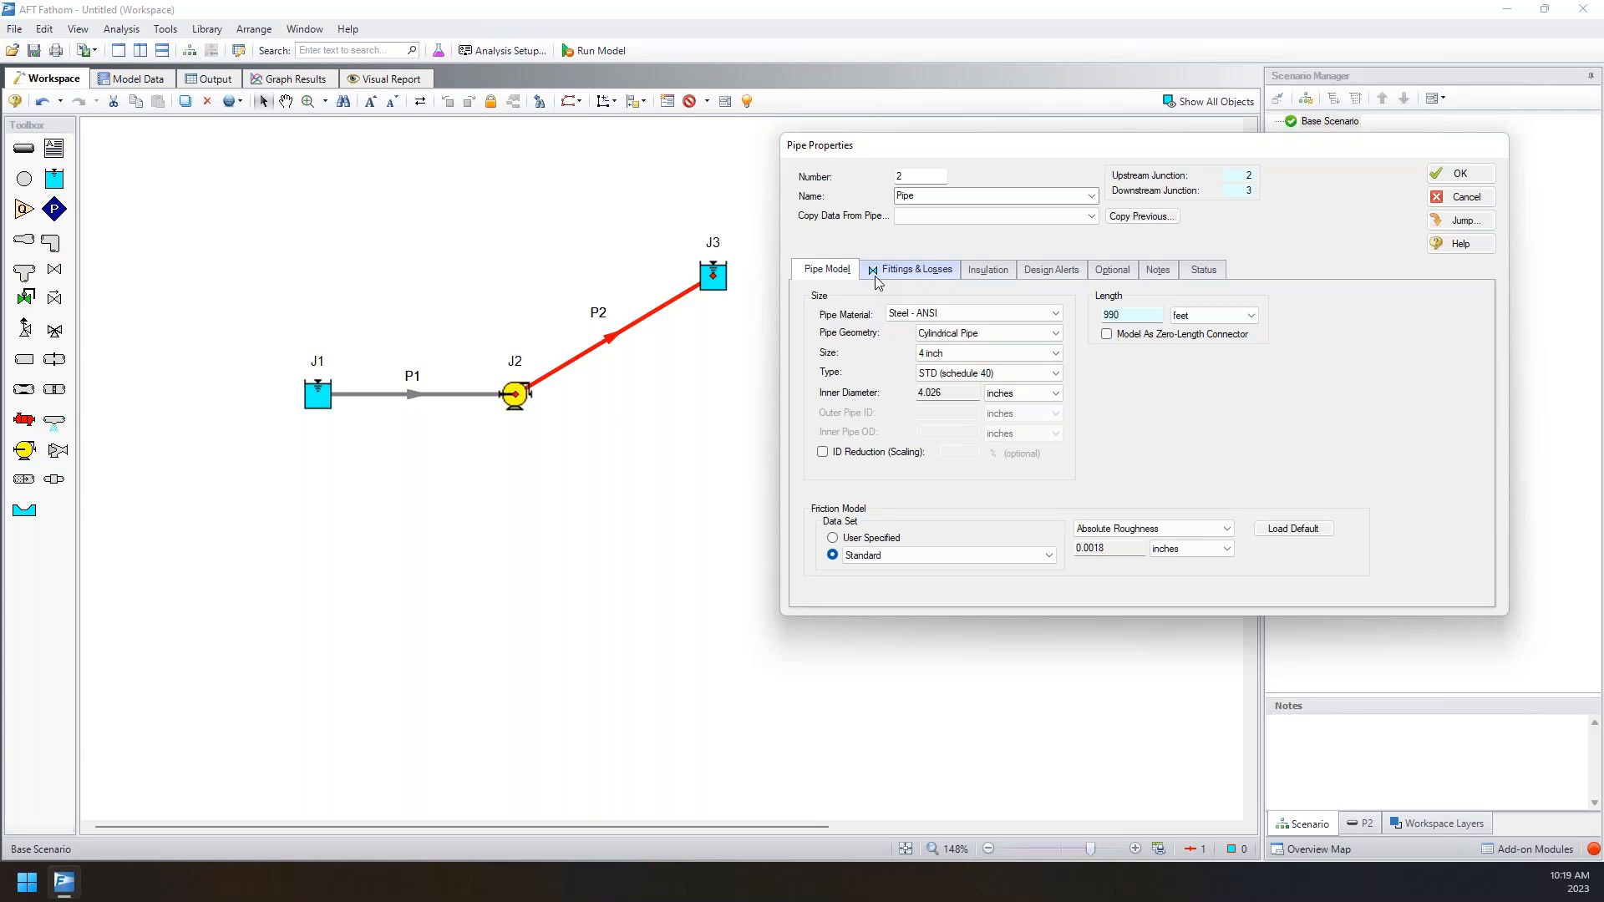
click(1454, 174)
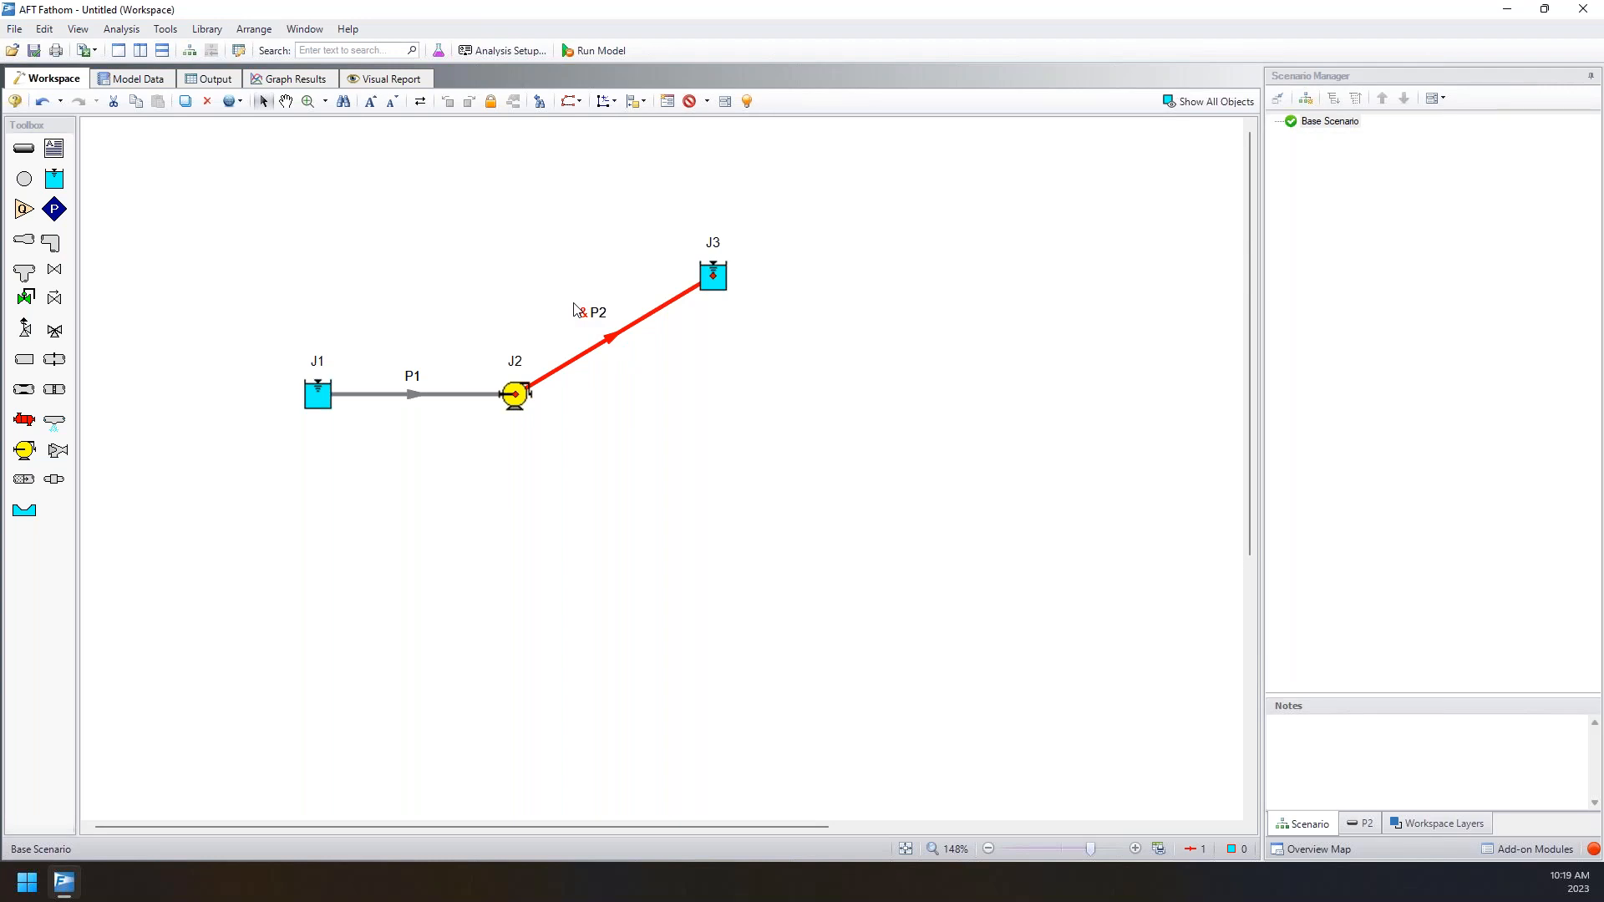
click(881, 276)
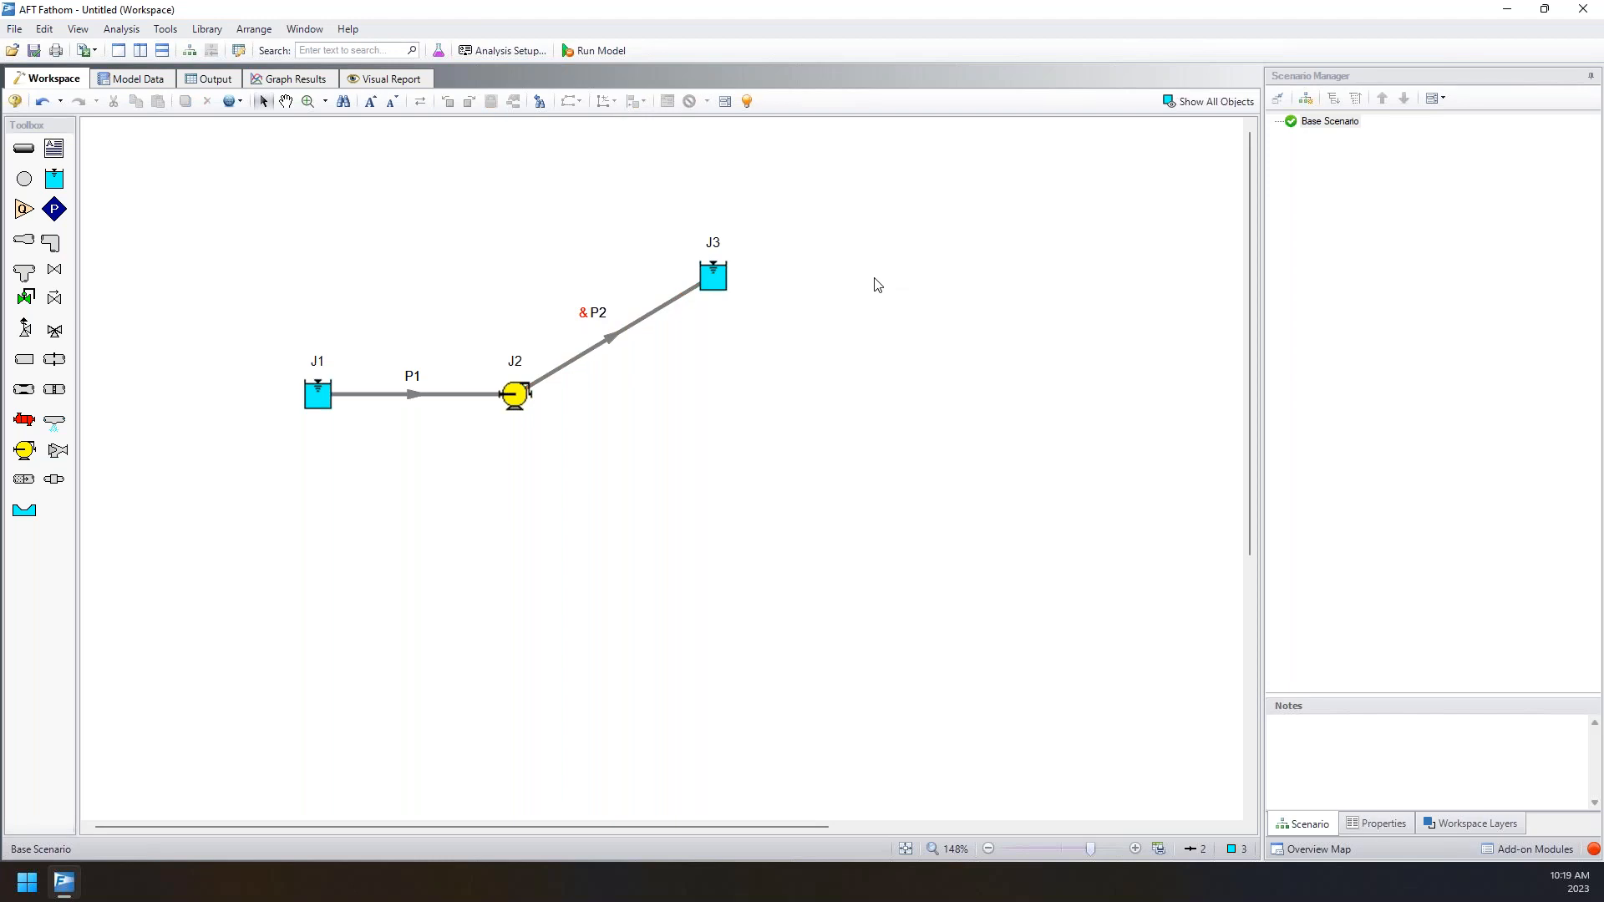
- Try selecting the whole model, individual junctions and both pipes in the workspace, and clear the selection
drag(835, 234, 277, 470)
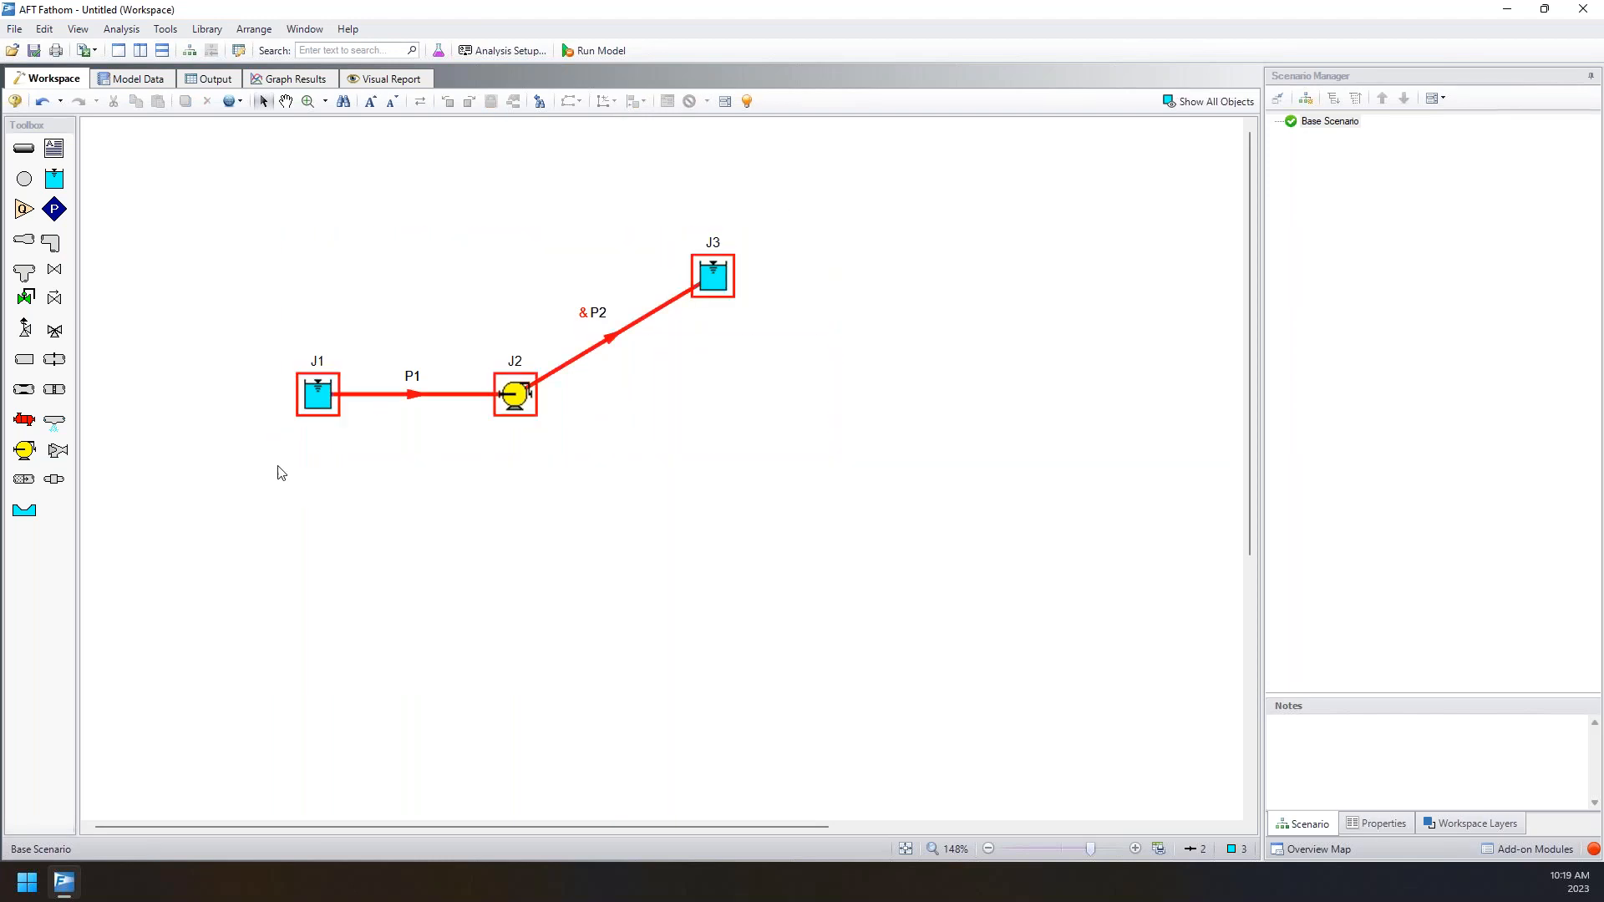
click(305, 381)
shift+click(712, 275)
click(514, 393)
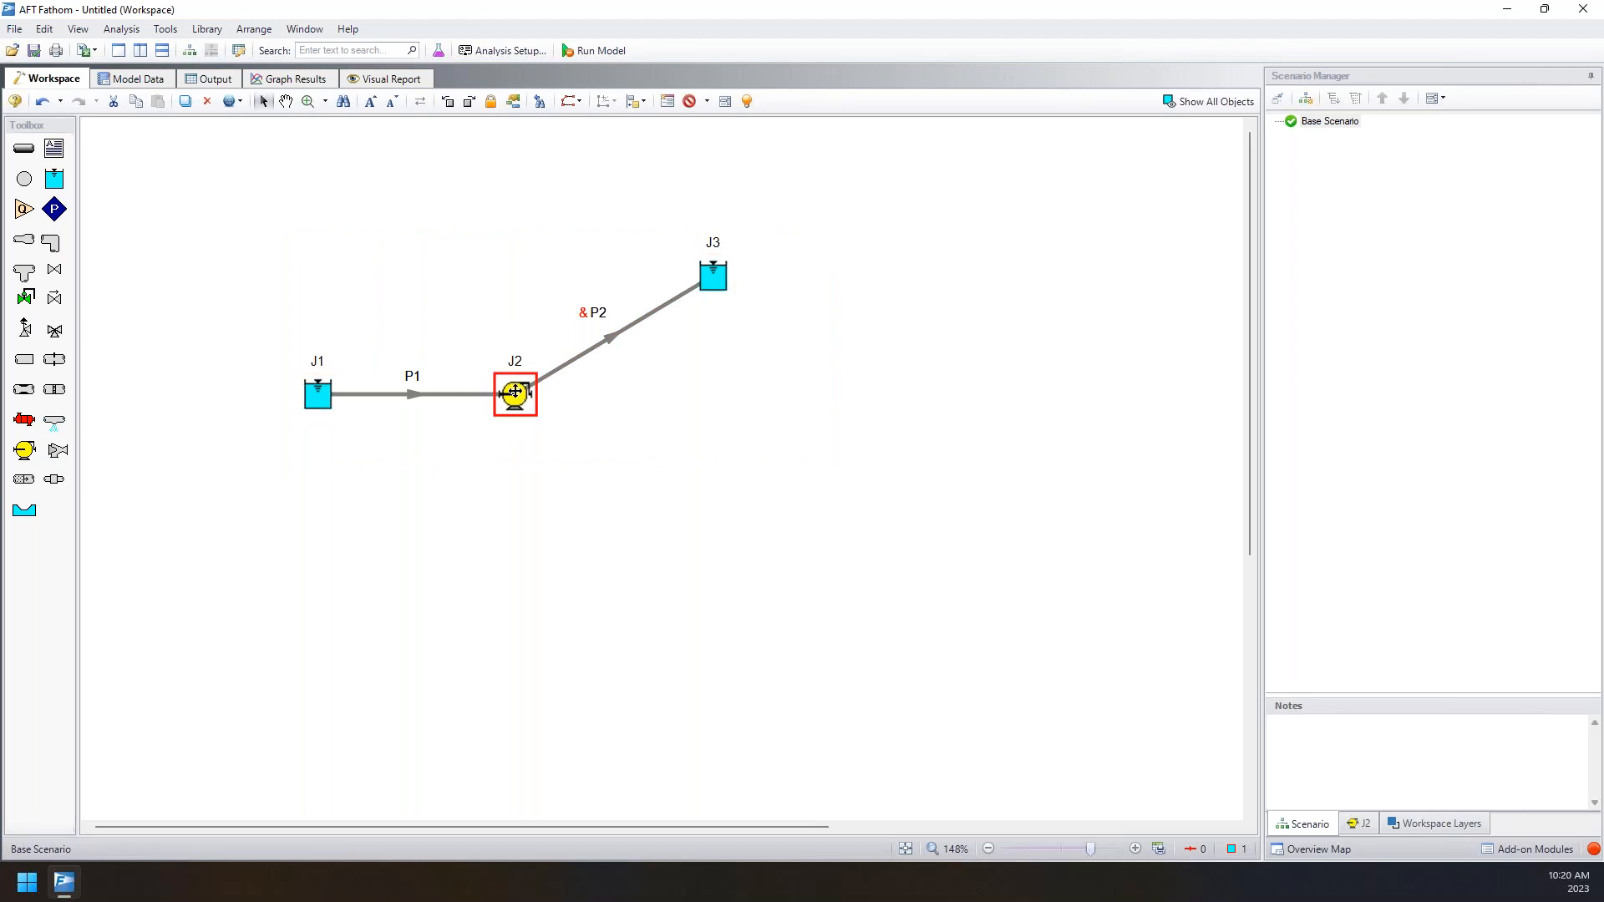
drag(466, 427, 418, 377)
drag(637, 361, 585, 317)
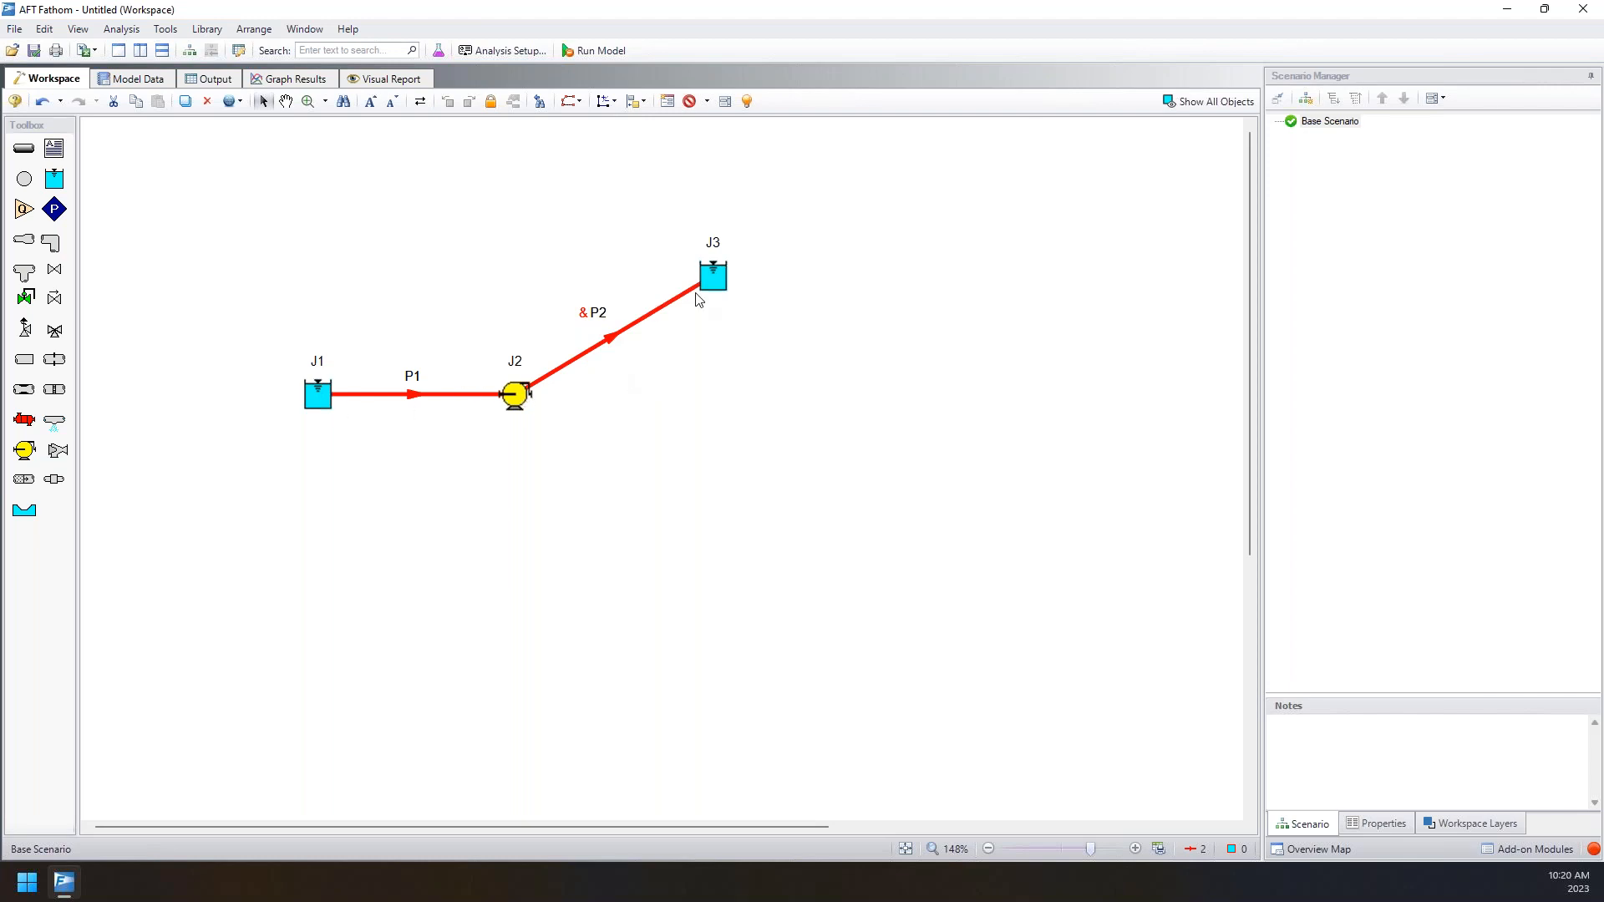
click(669, 409)
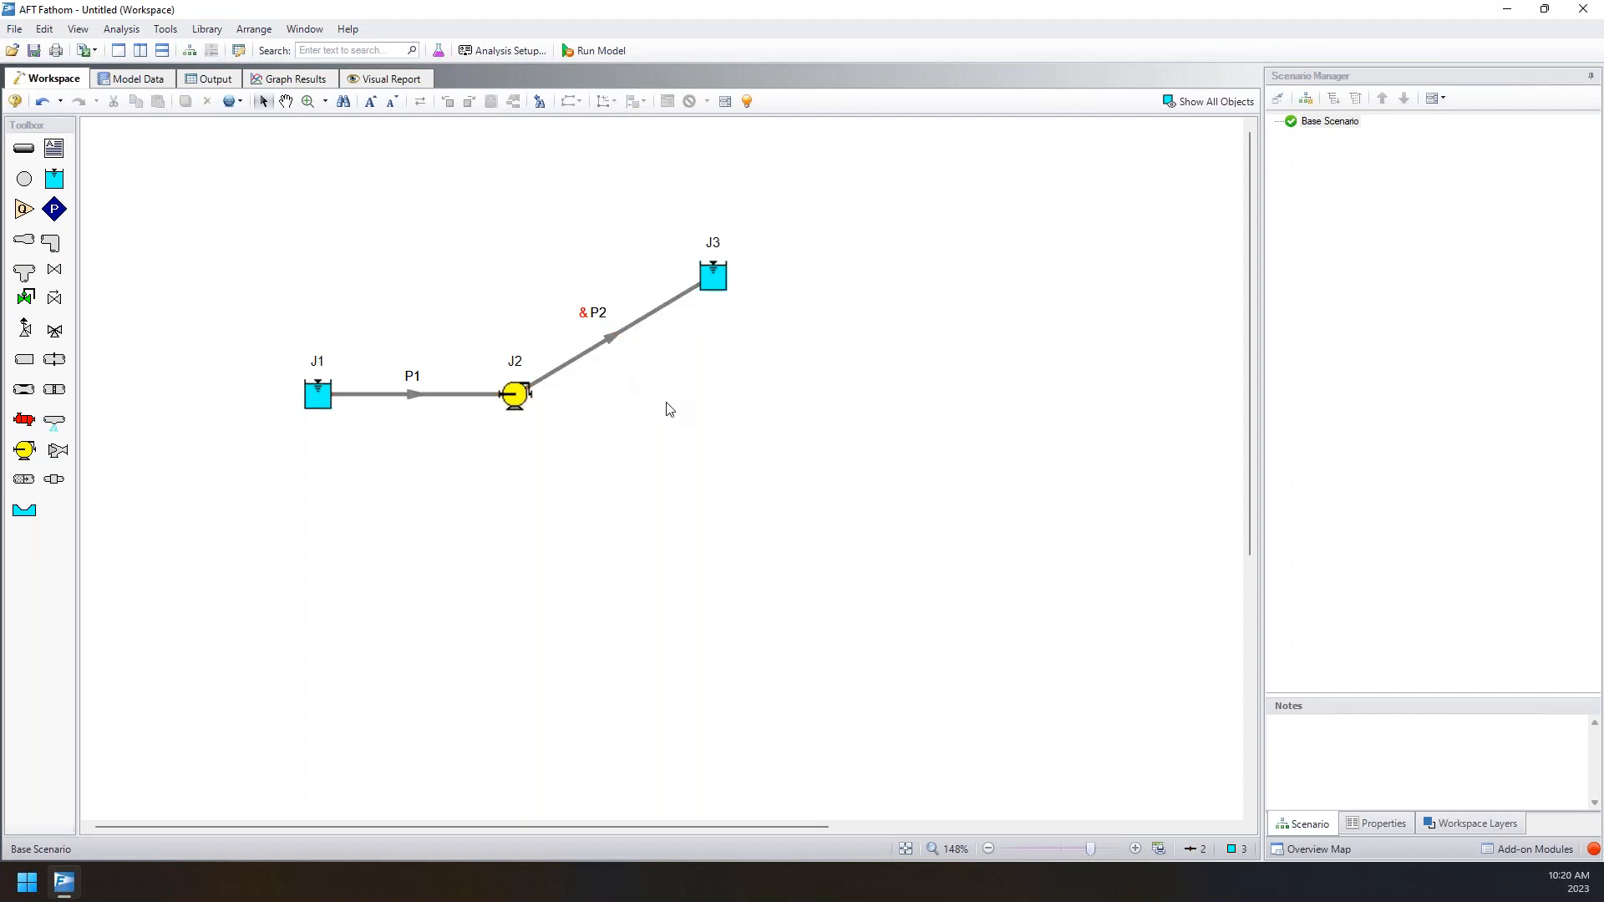
- Examine the pipe table in the model data at 180% zoom, checking the pipes' lengths, units and sizes
click(137, 84)
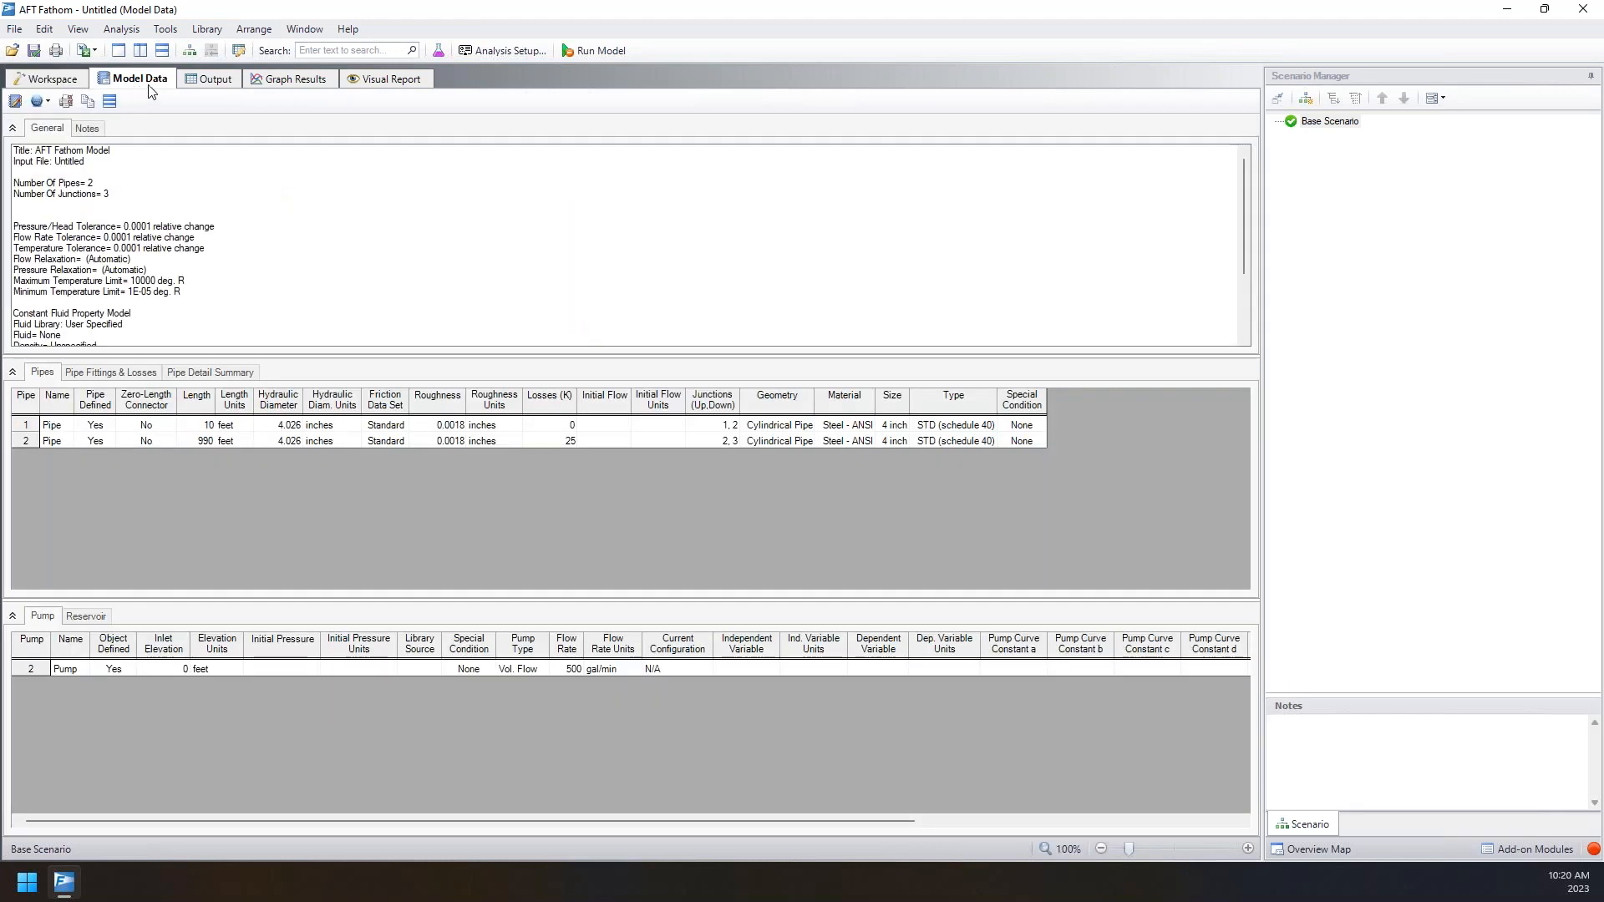
click(1248, 848)
click(1248, 848)
click(1248, 848)
click(1248, 847)
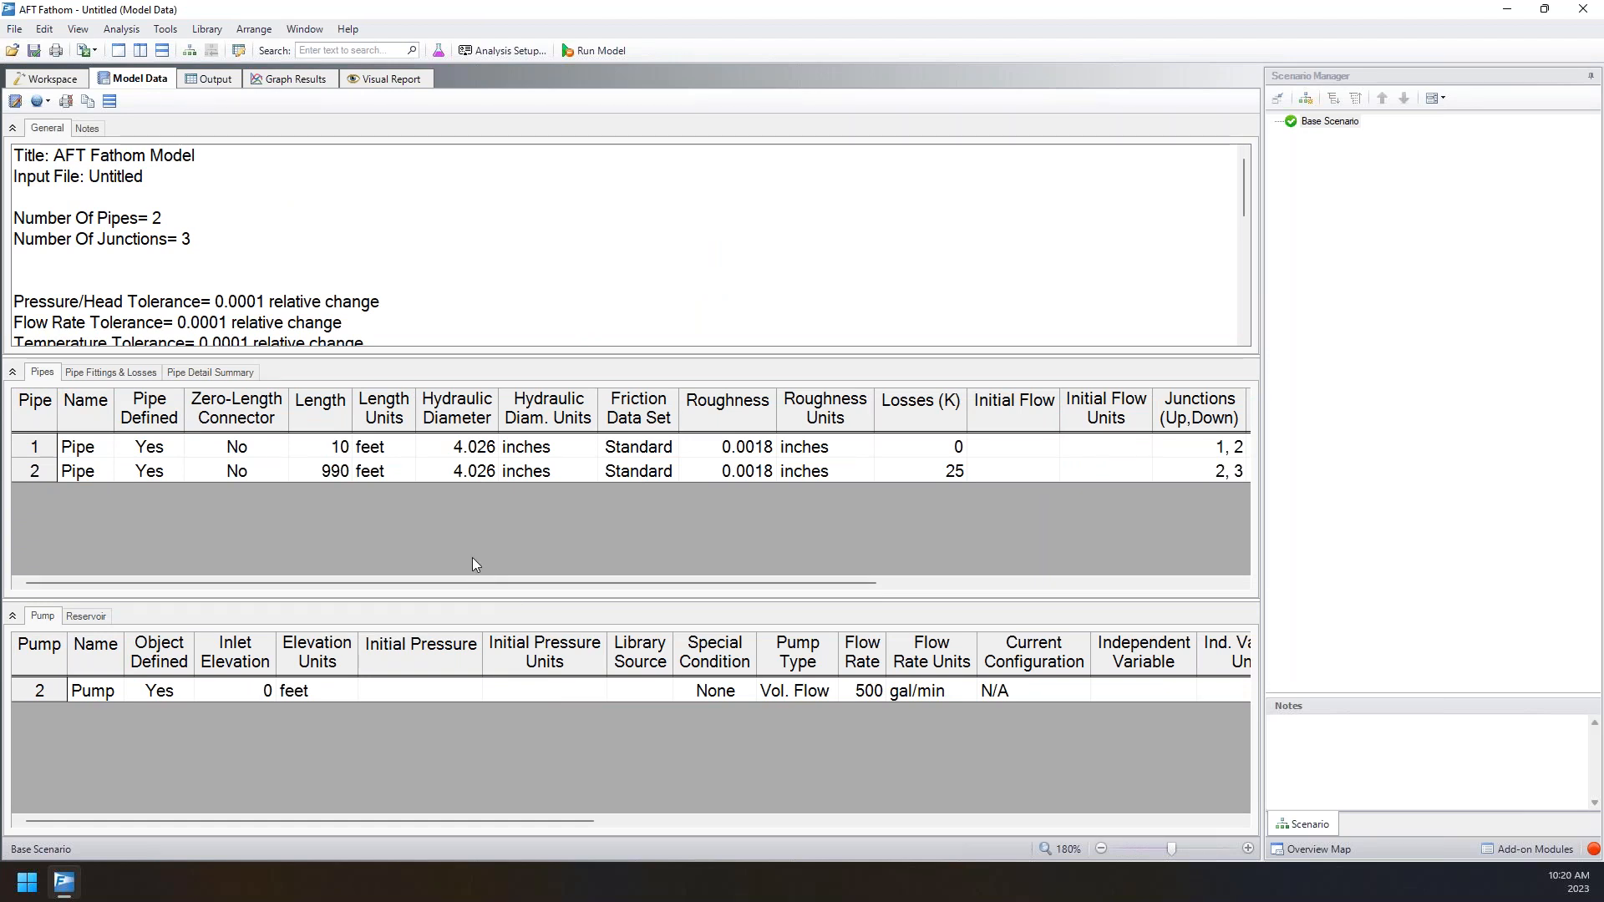
click(346, 411)
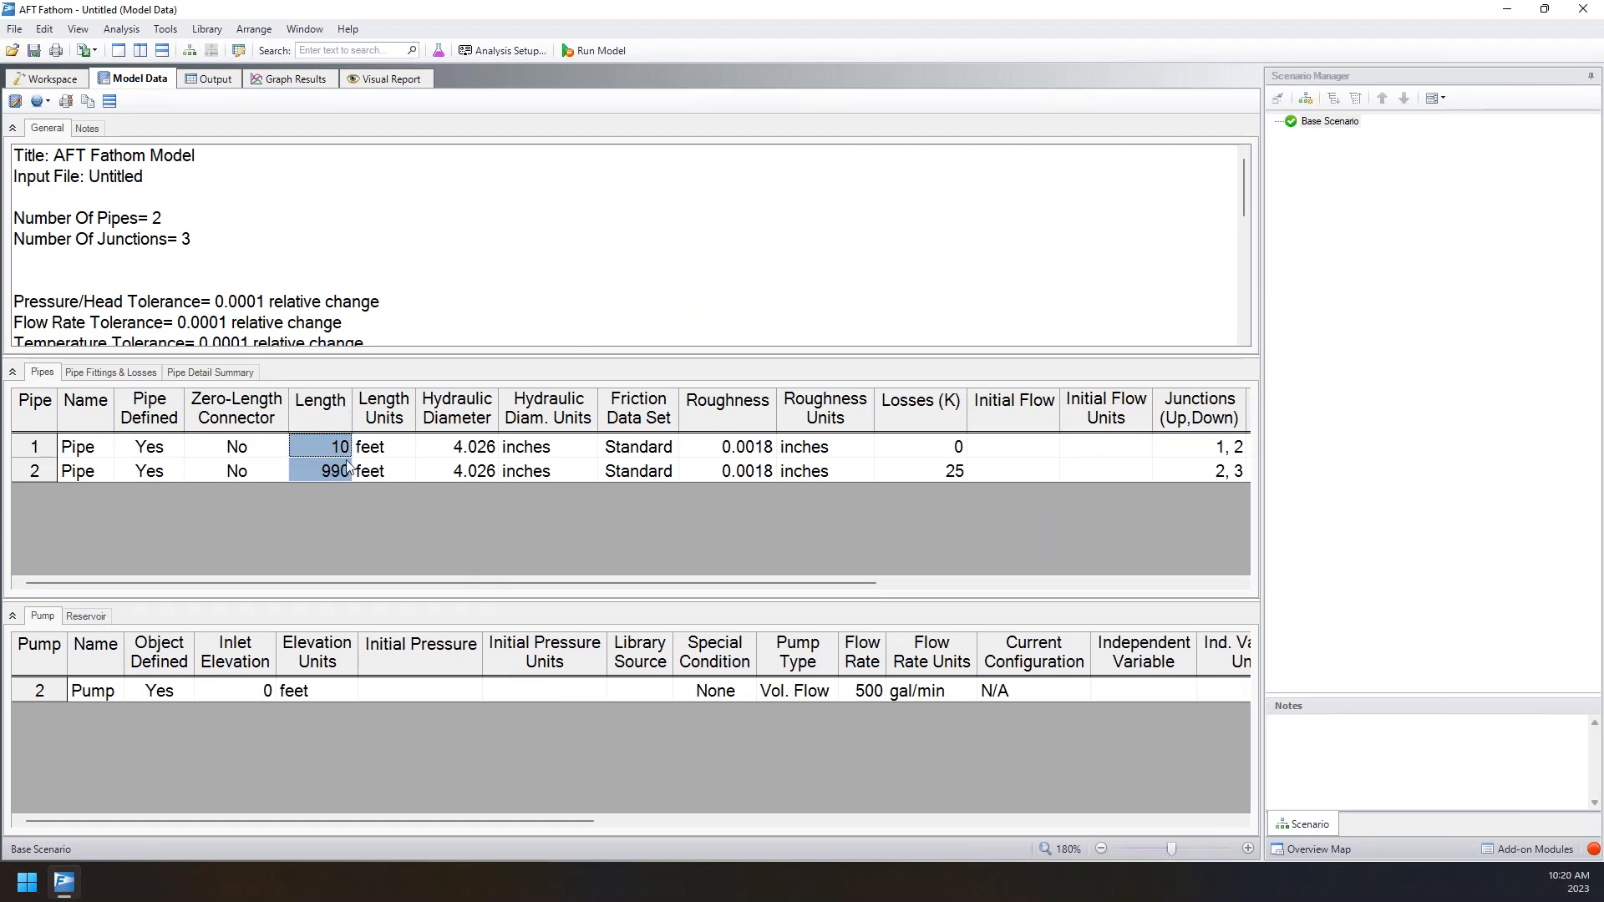
click(368, 417)
drag(442, 582, 868, 594)
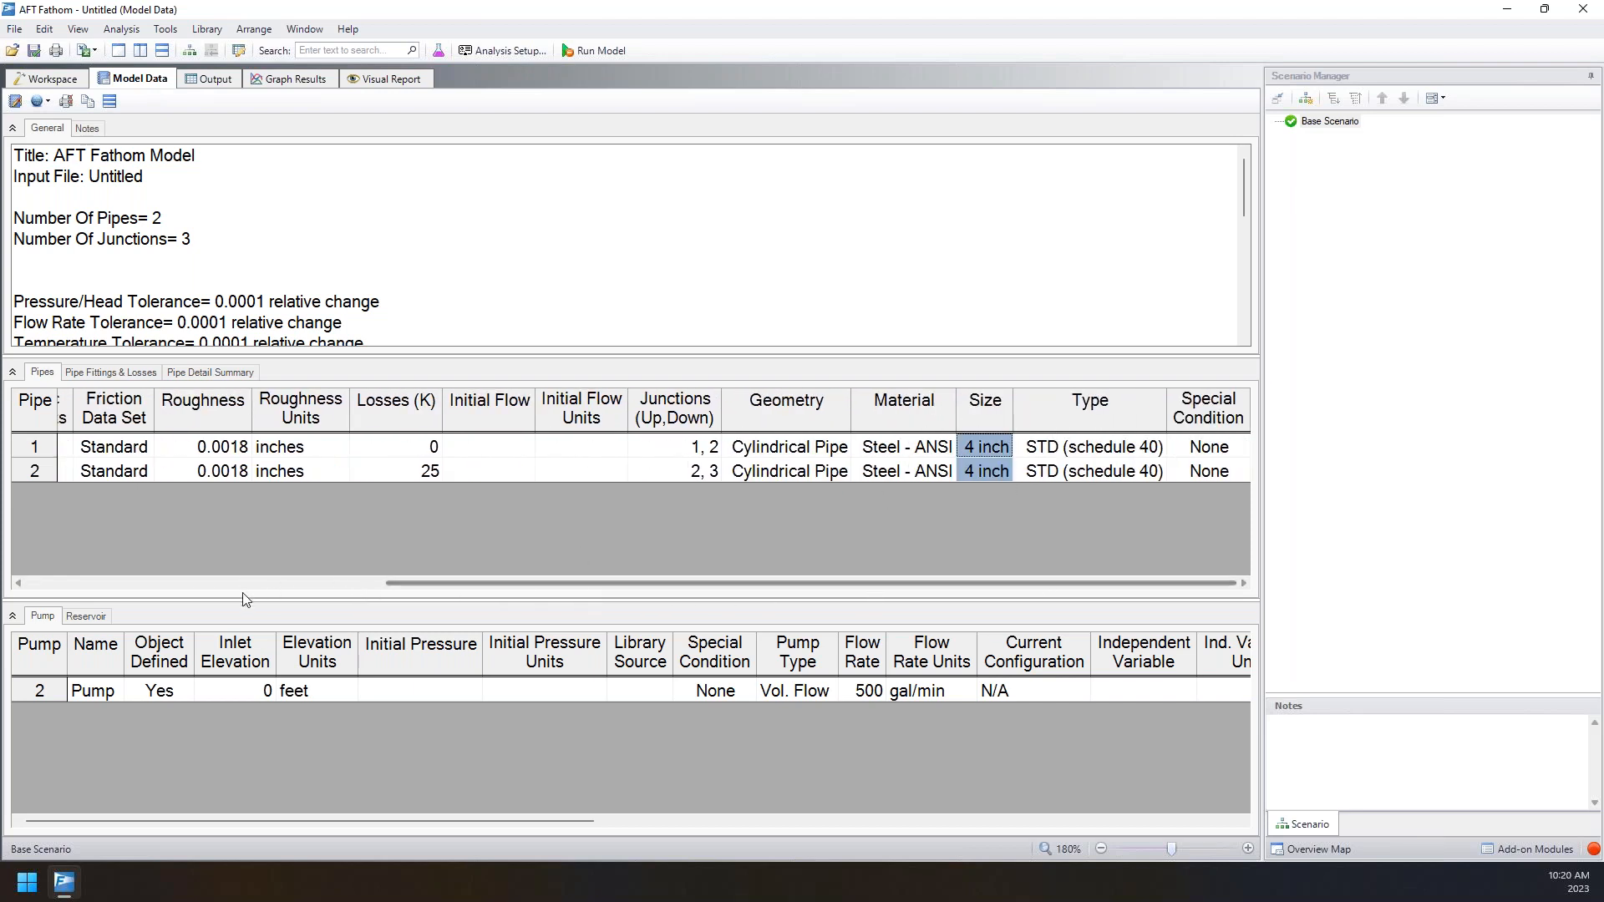
- Examine the pump's flow rate and units in the model data, and the reservoir table
click(48, 690)
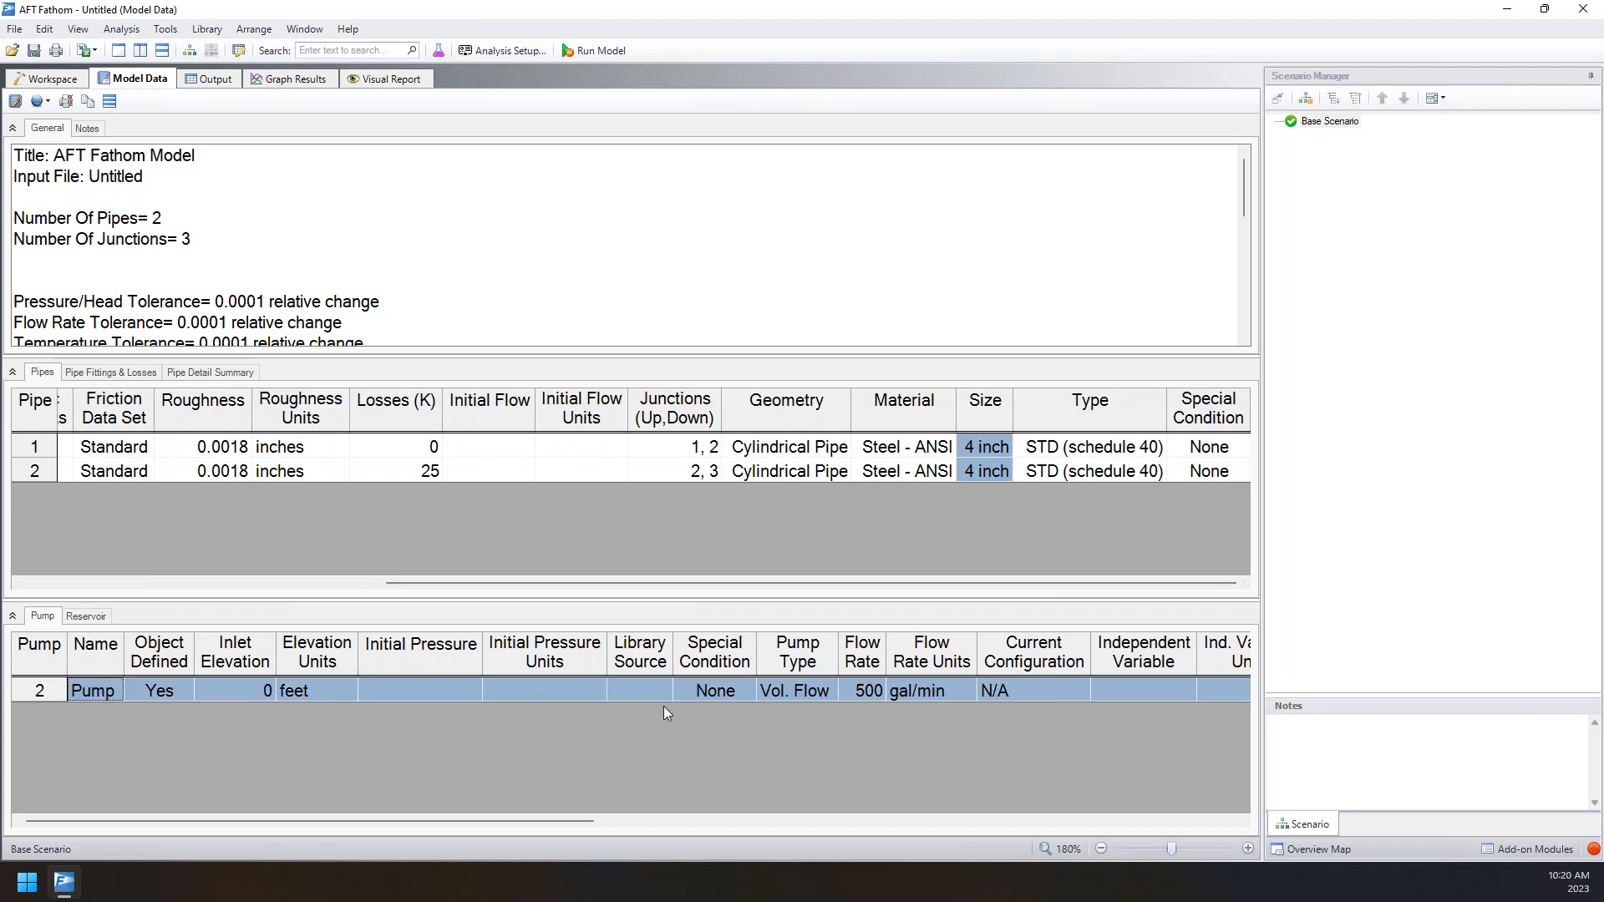
click(872, 691)
click(921, 691)
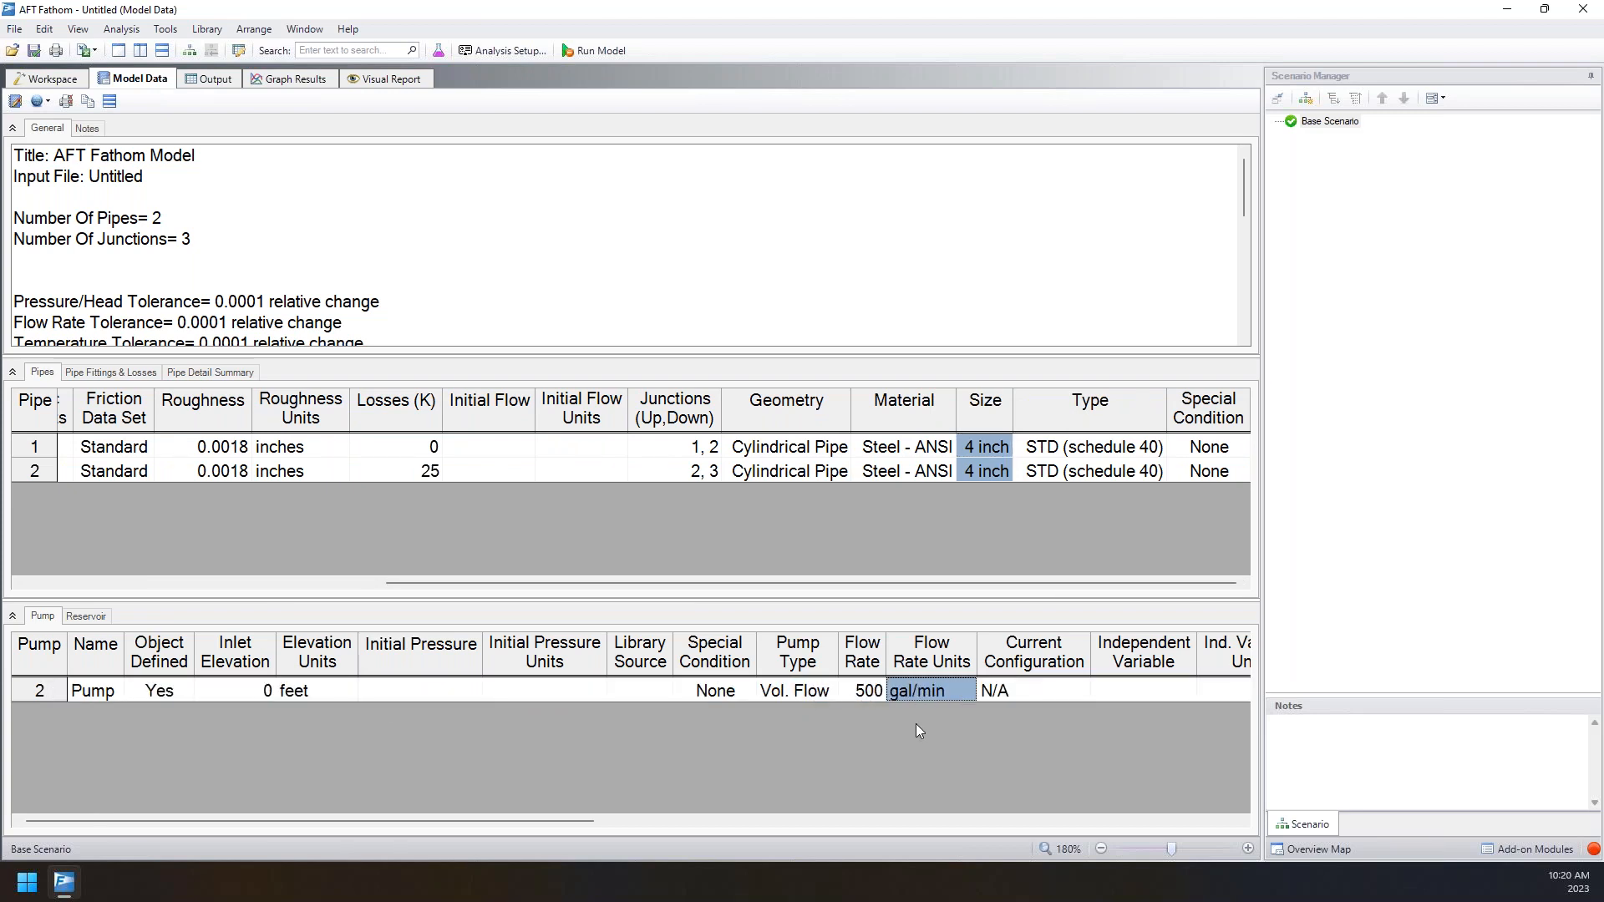
click(87, 617)
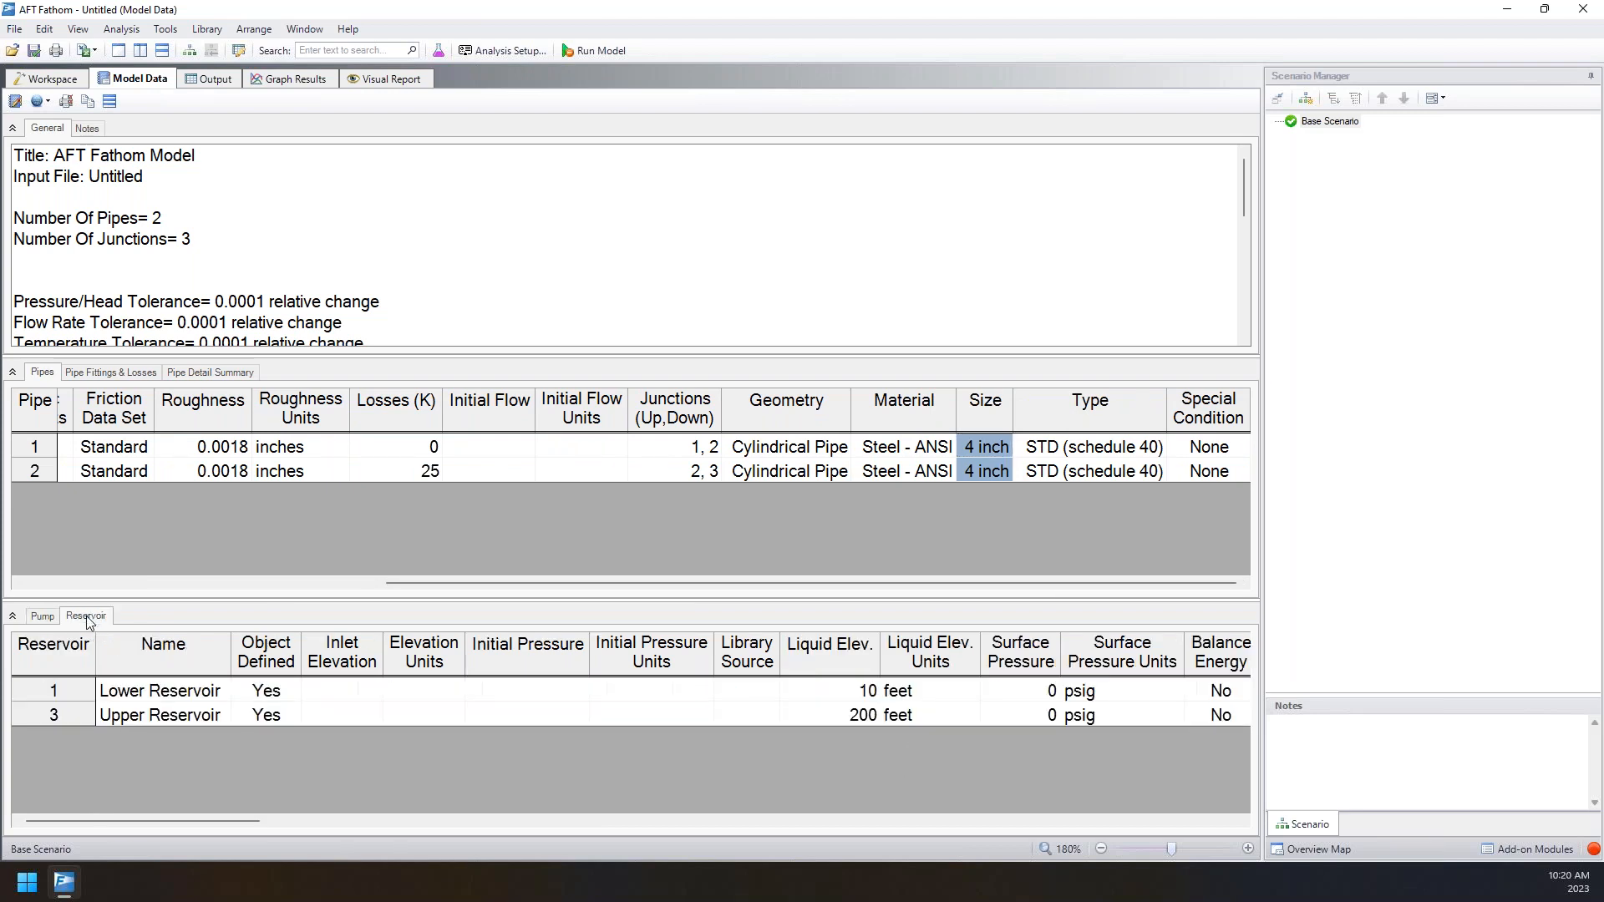
- Copy the whole pipe table from the model data, paste it into a blank Excel sheet at cell C2, and close Excel
click(835, 651)
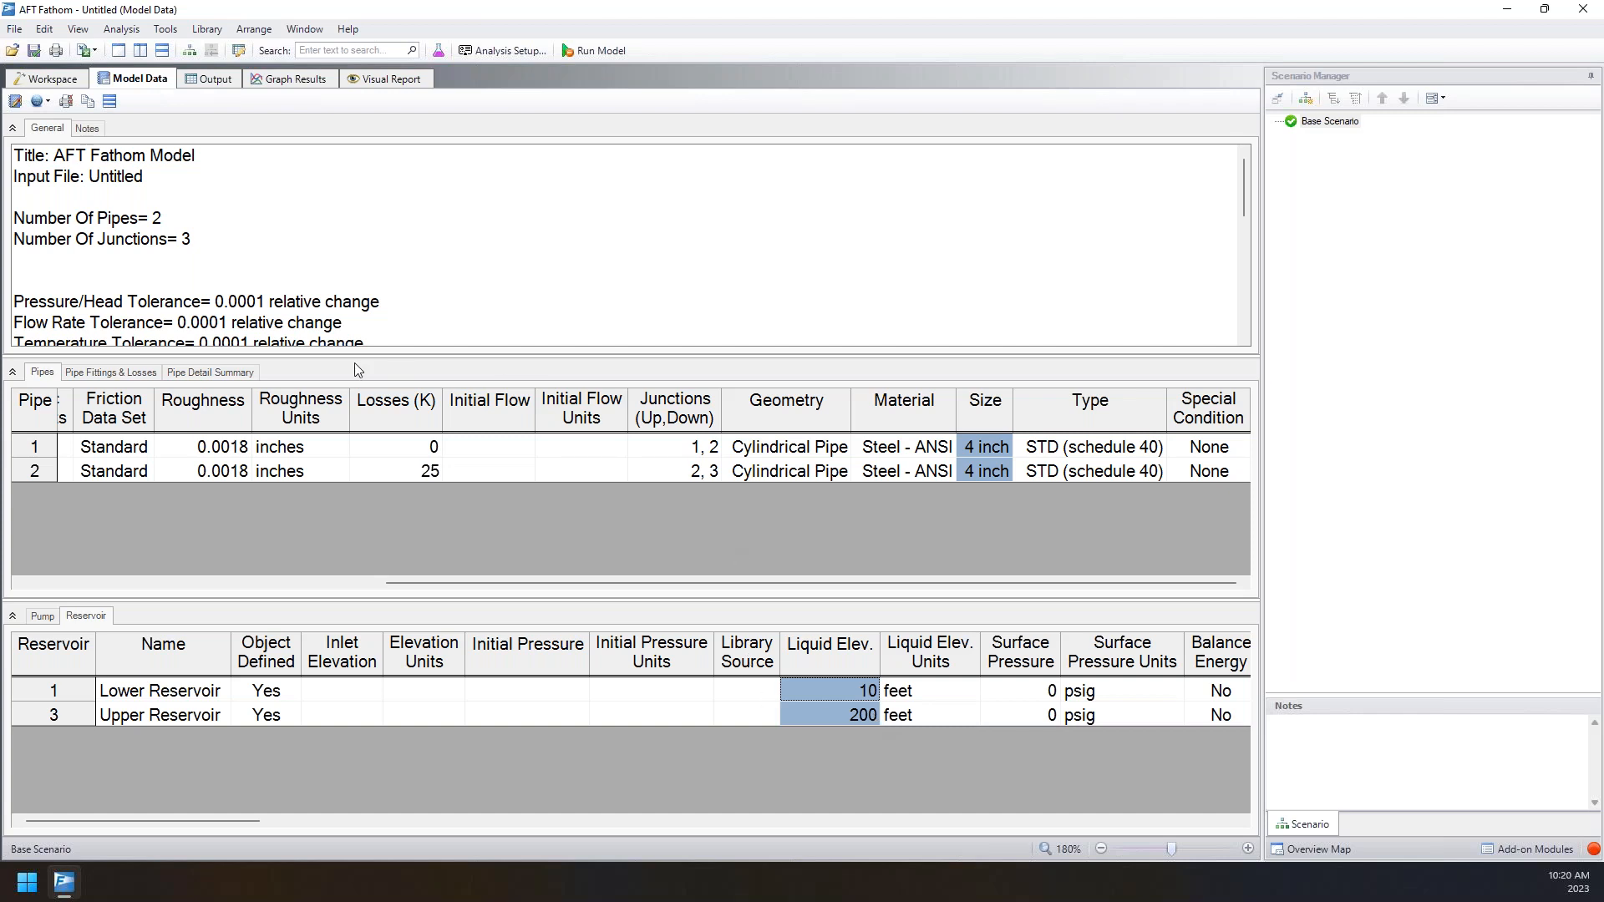
click(48, 409)
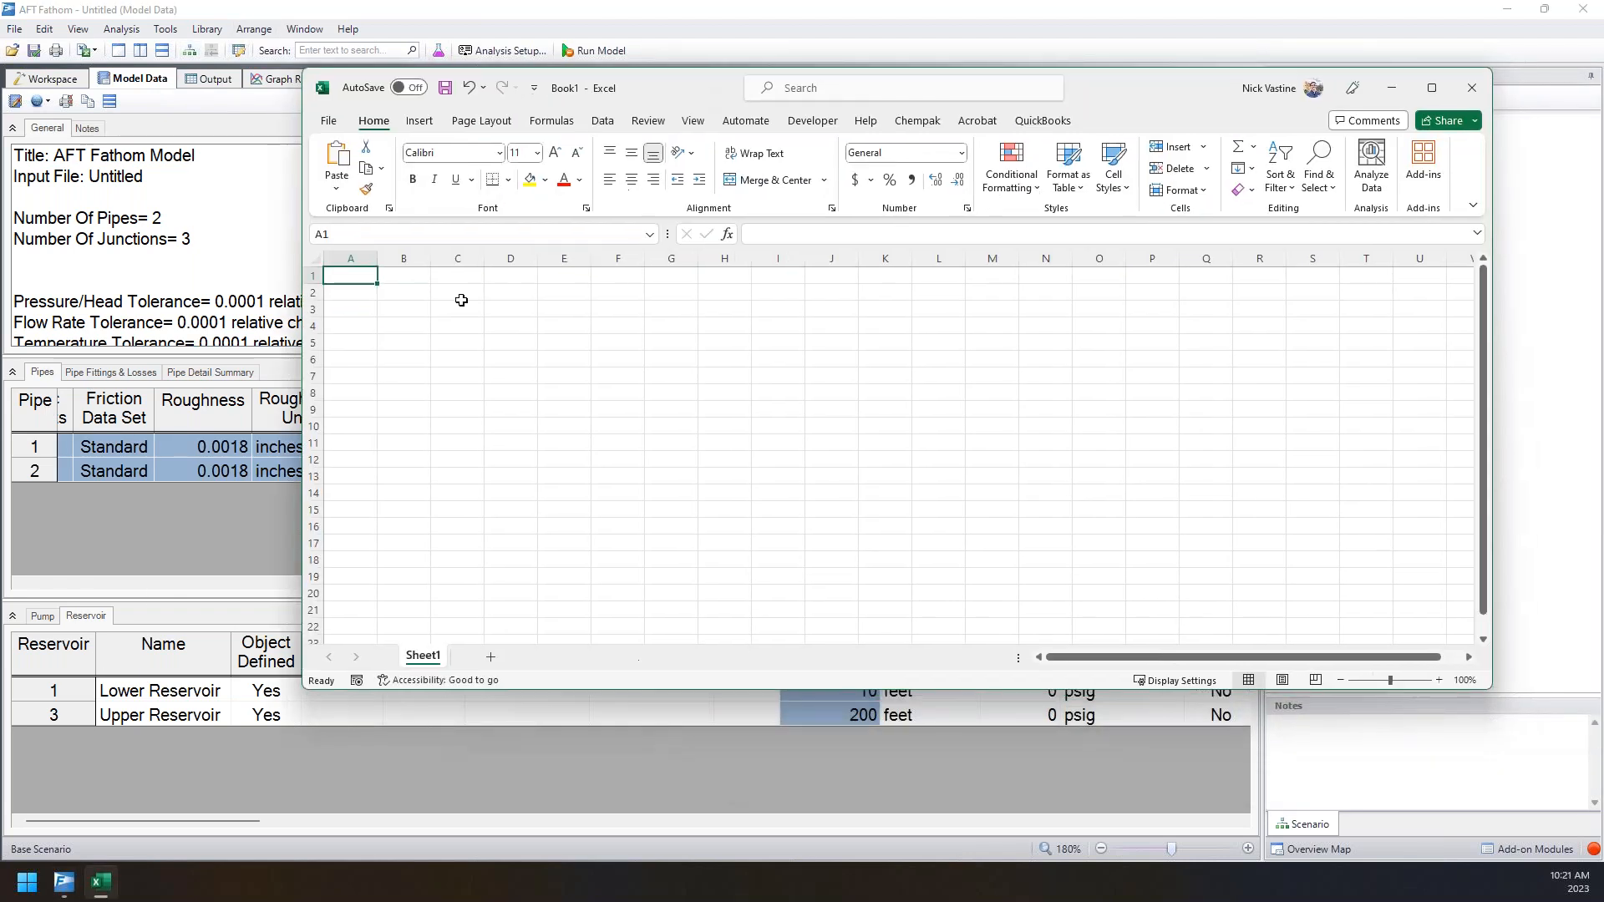
click(457, 292)
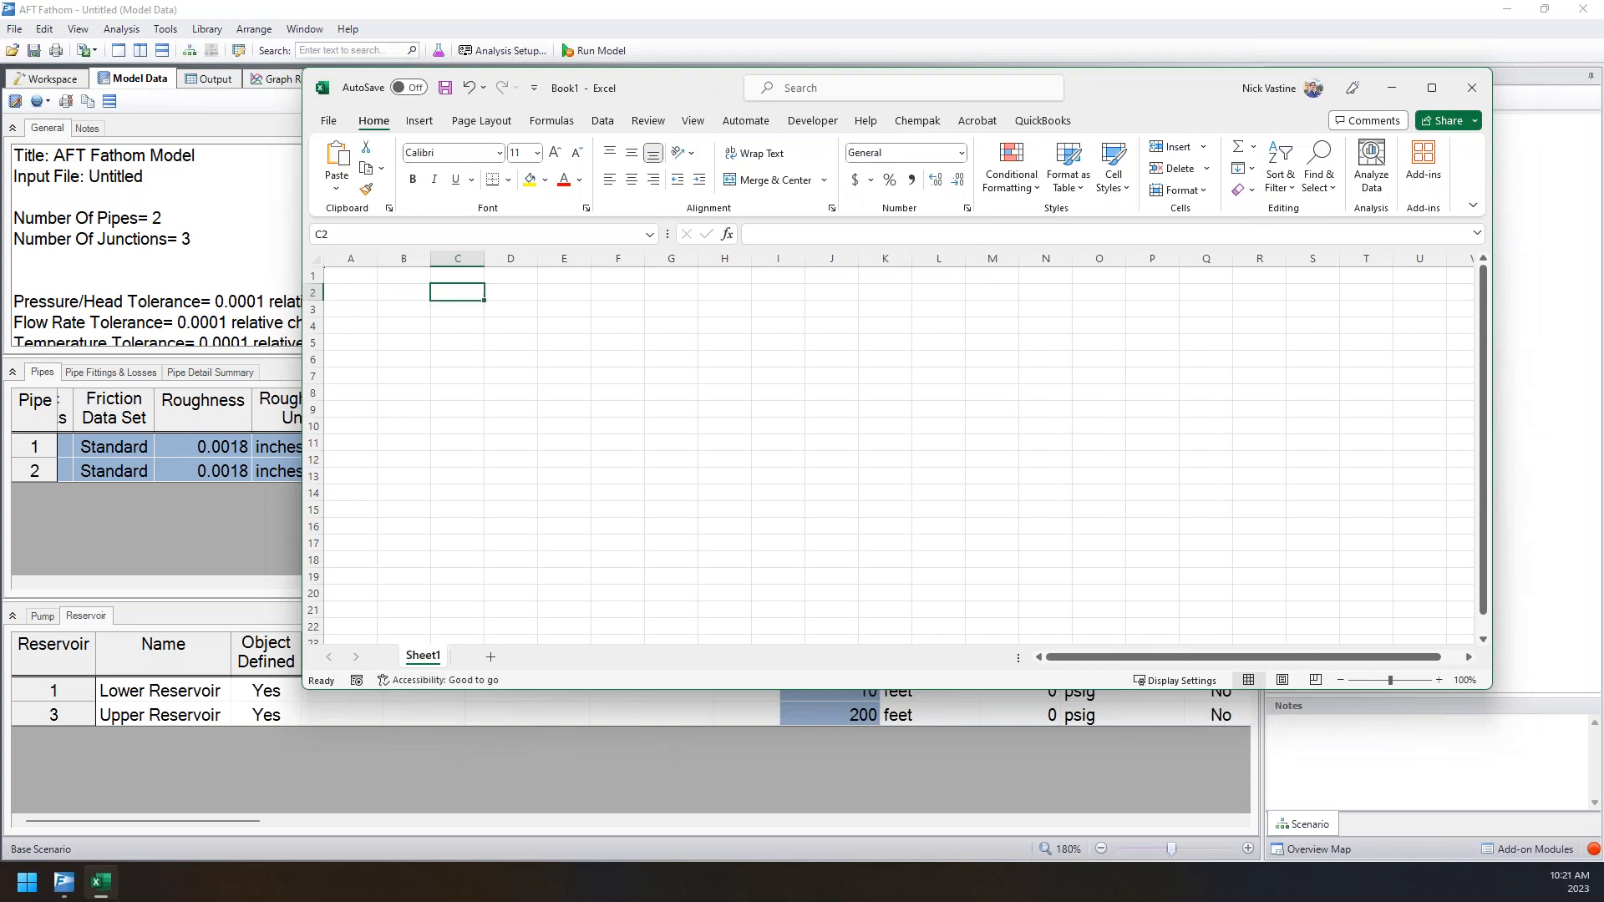
key(ctrl+v)
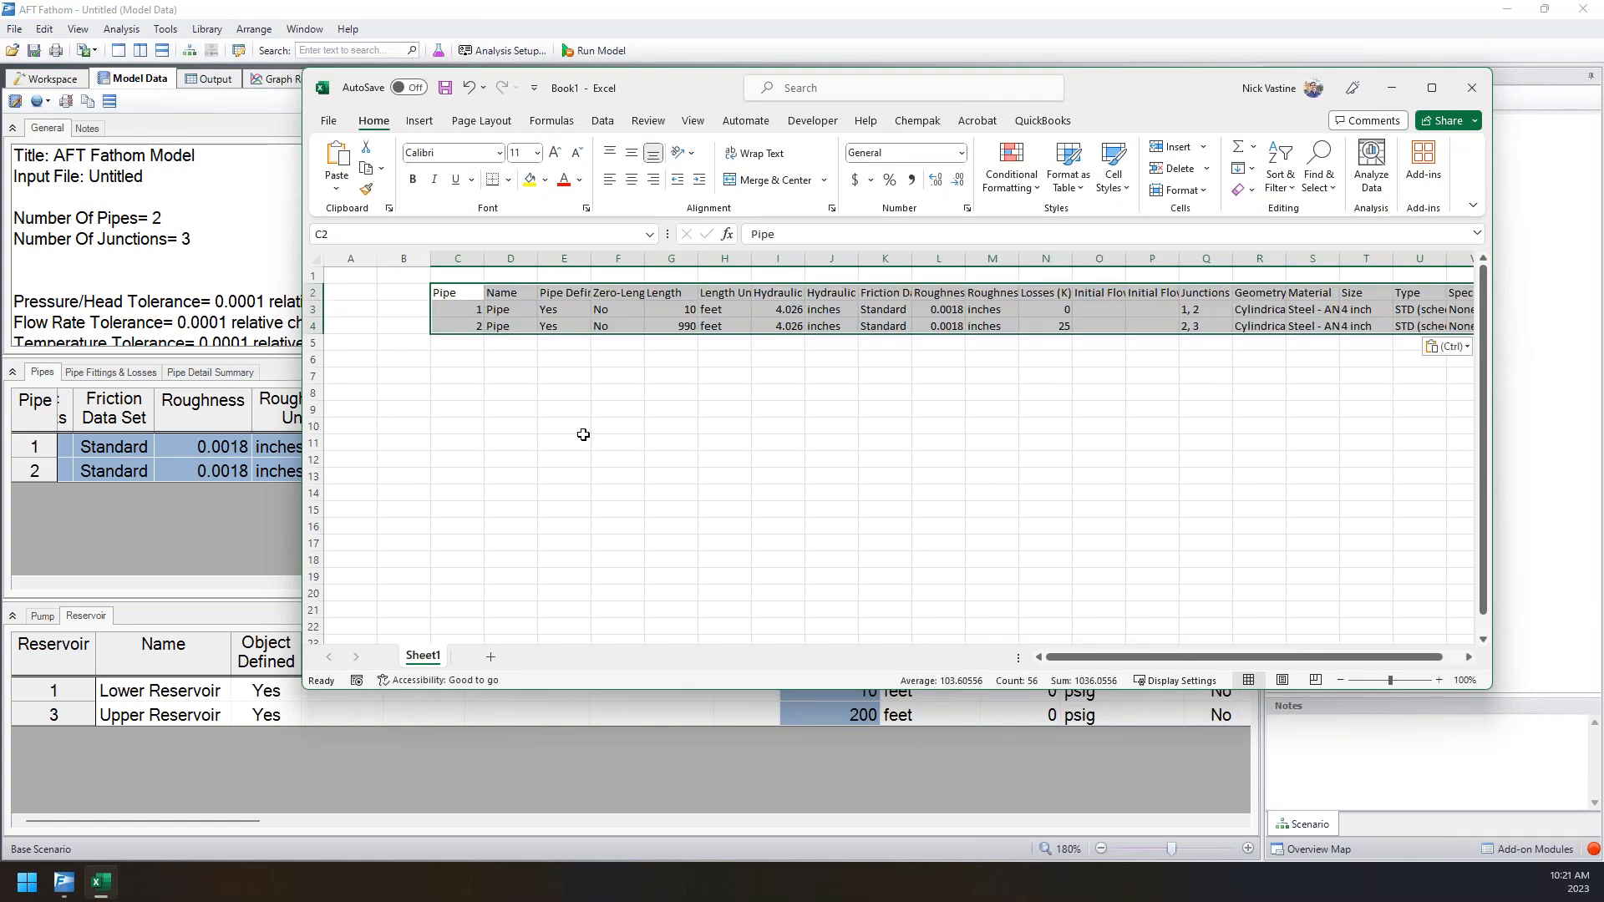
drag(732, 310, 800, 494)
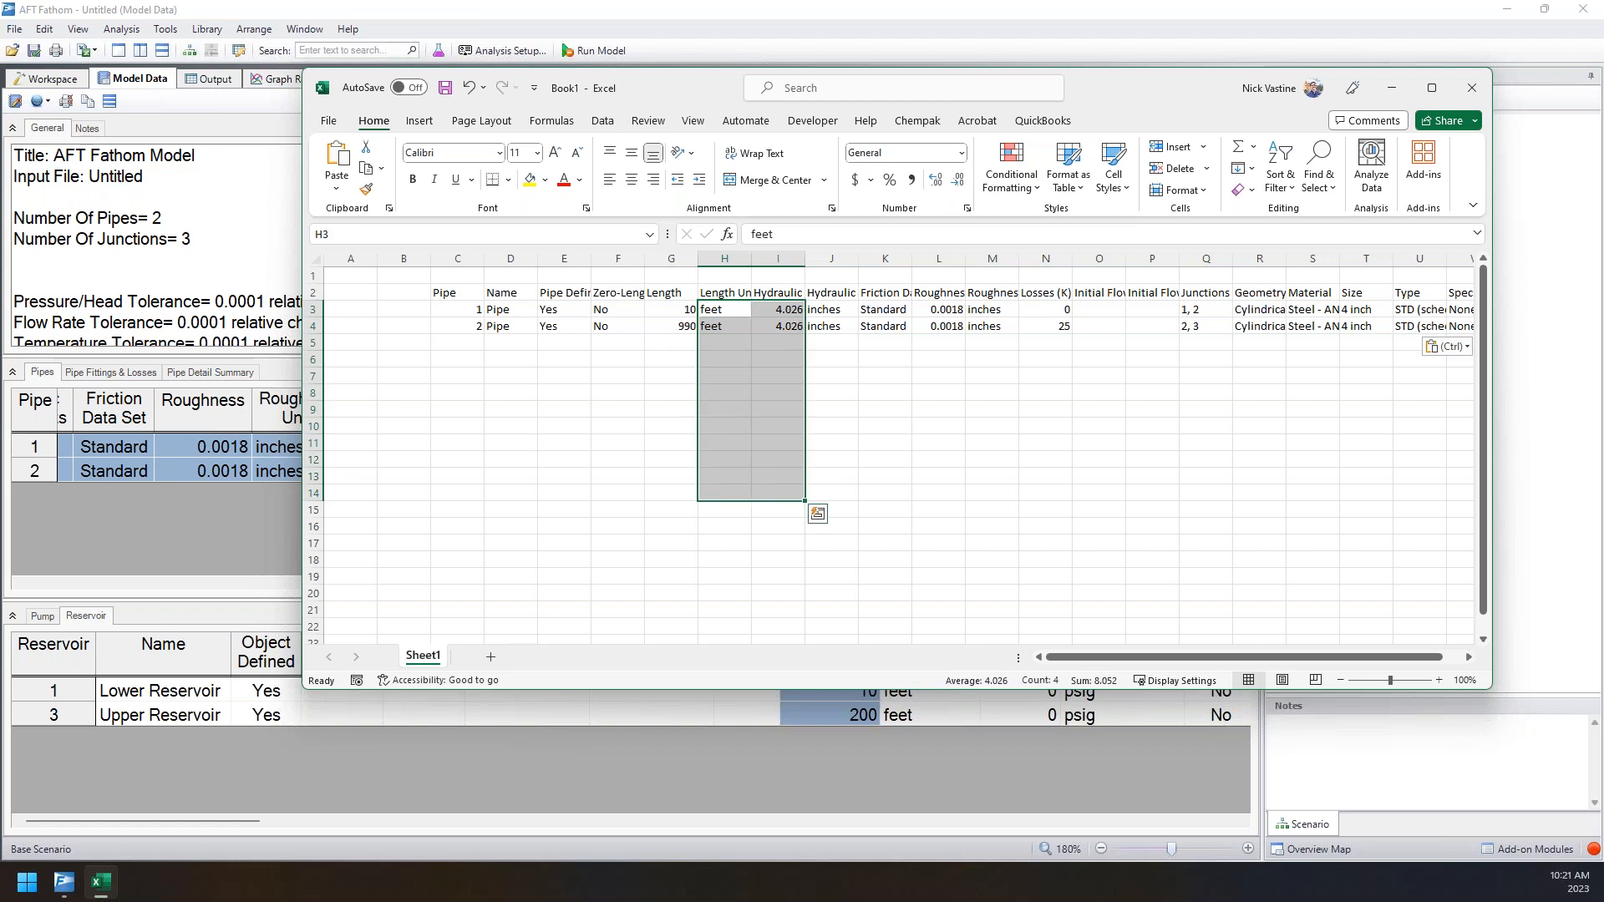
drag(654, 88, 669, 90)
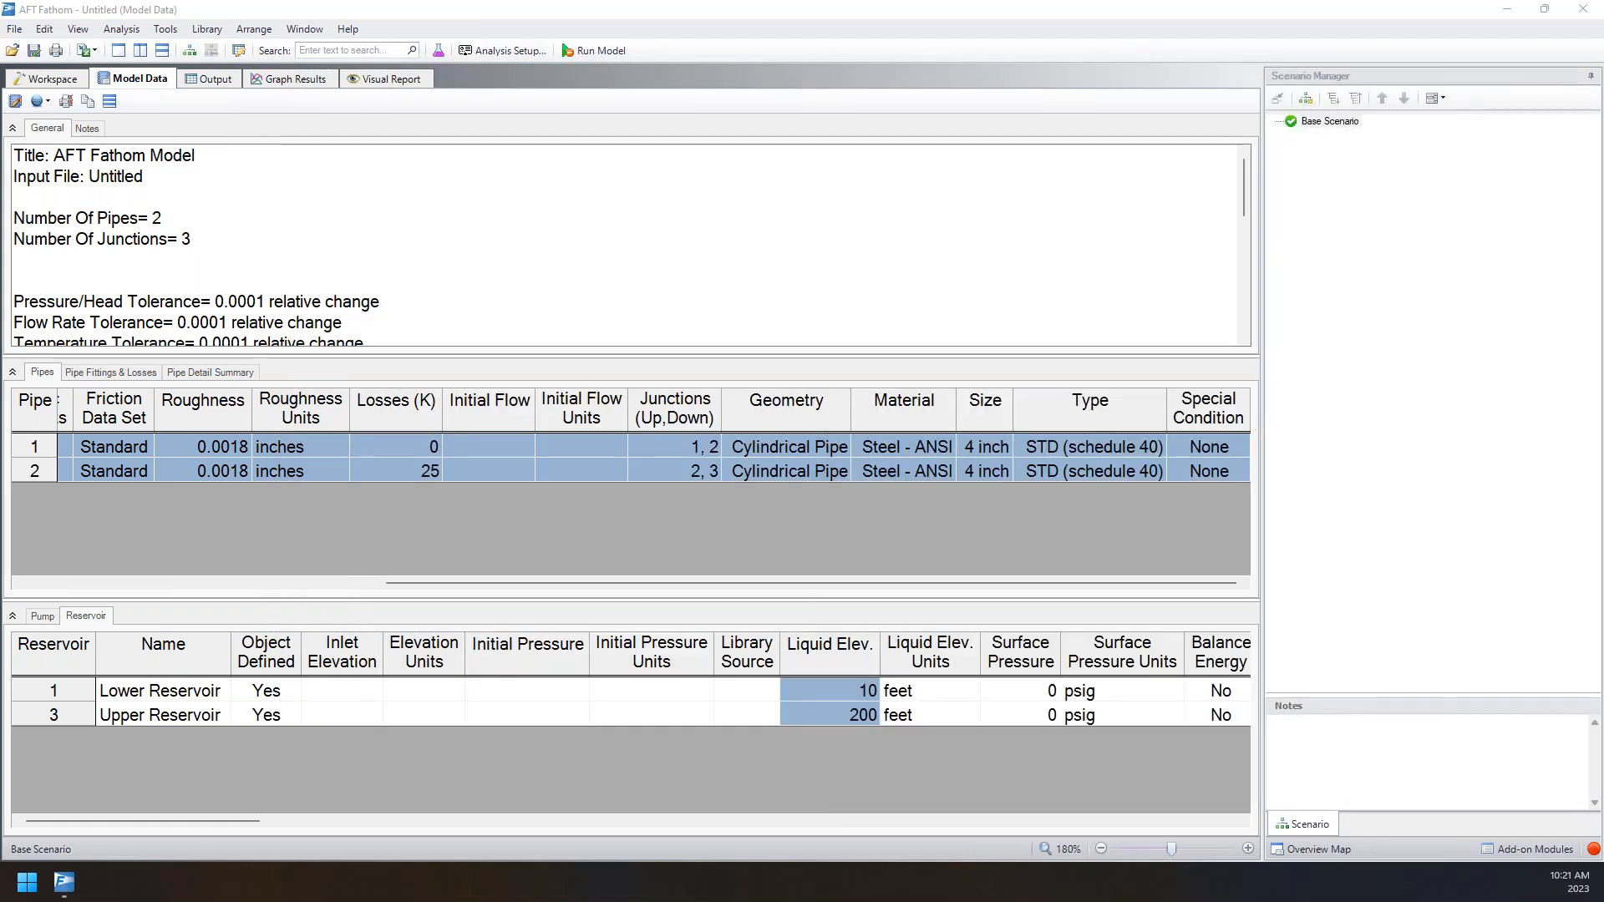
- Return to the AFT Fathom workspace and check the pump sizing slide for the required fluid and temperature
click(59, 79)
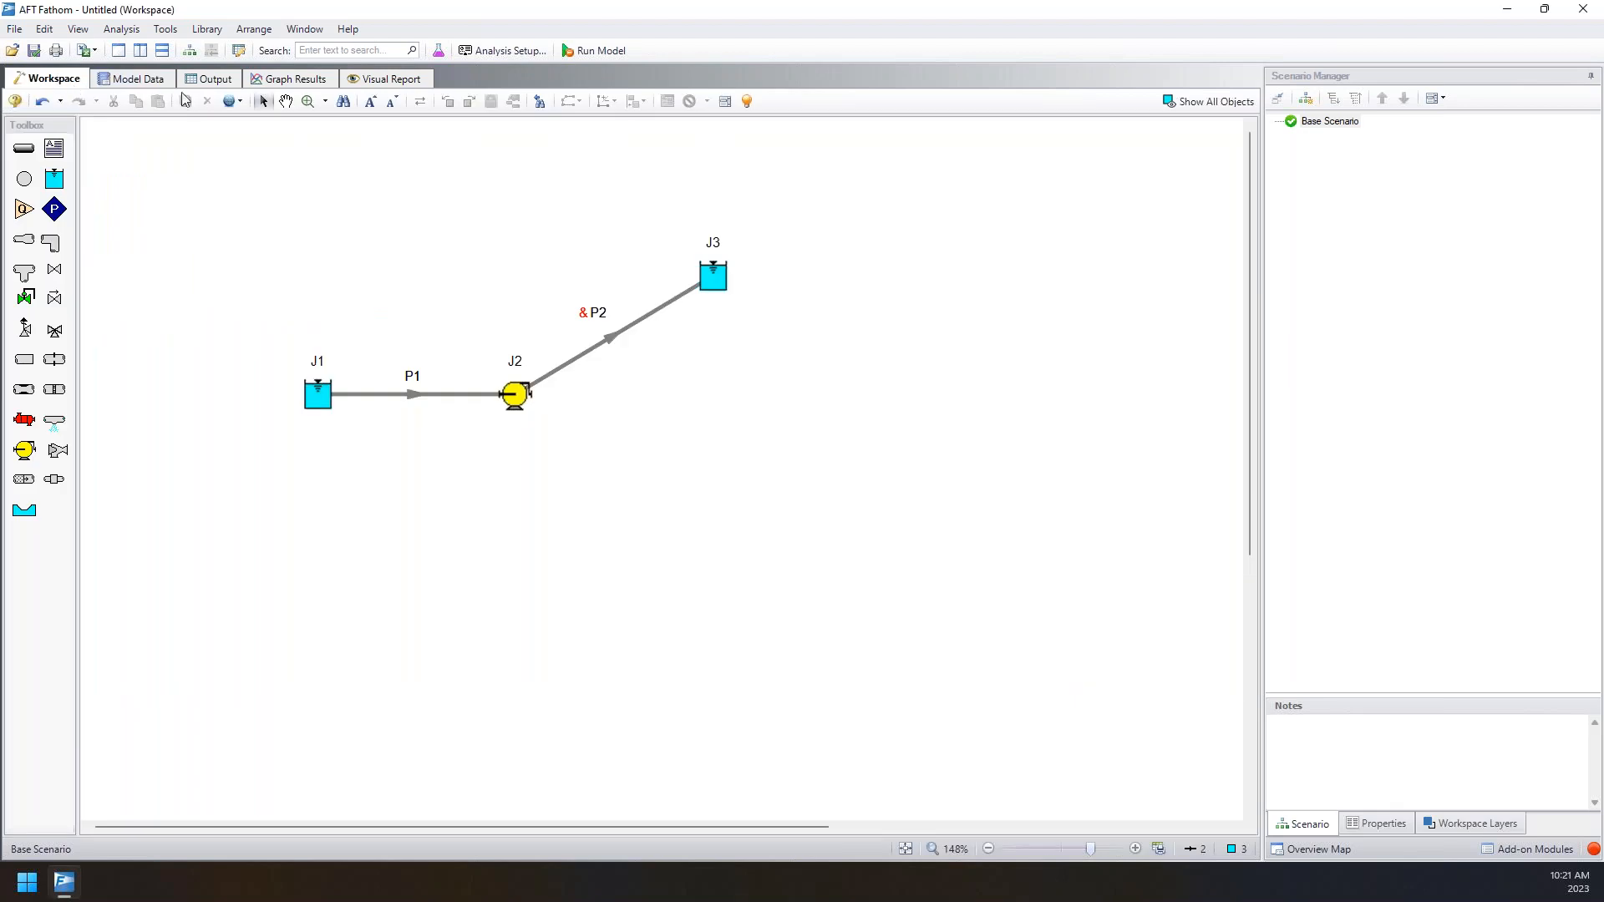
click(146, 81)
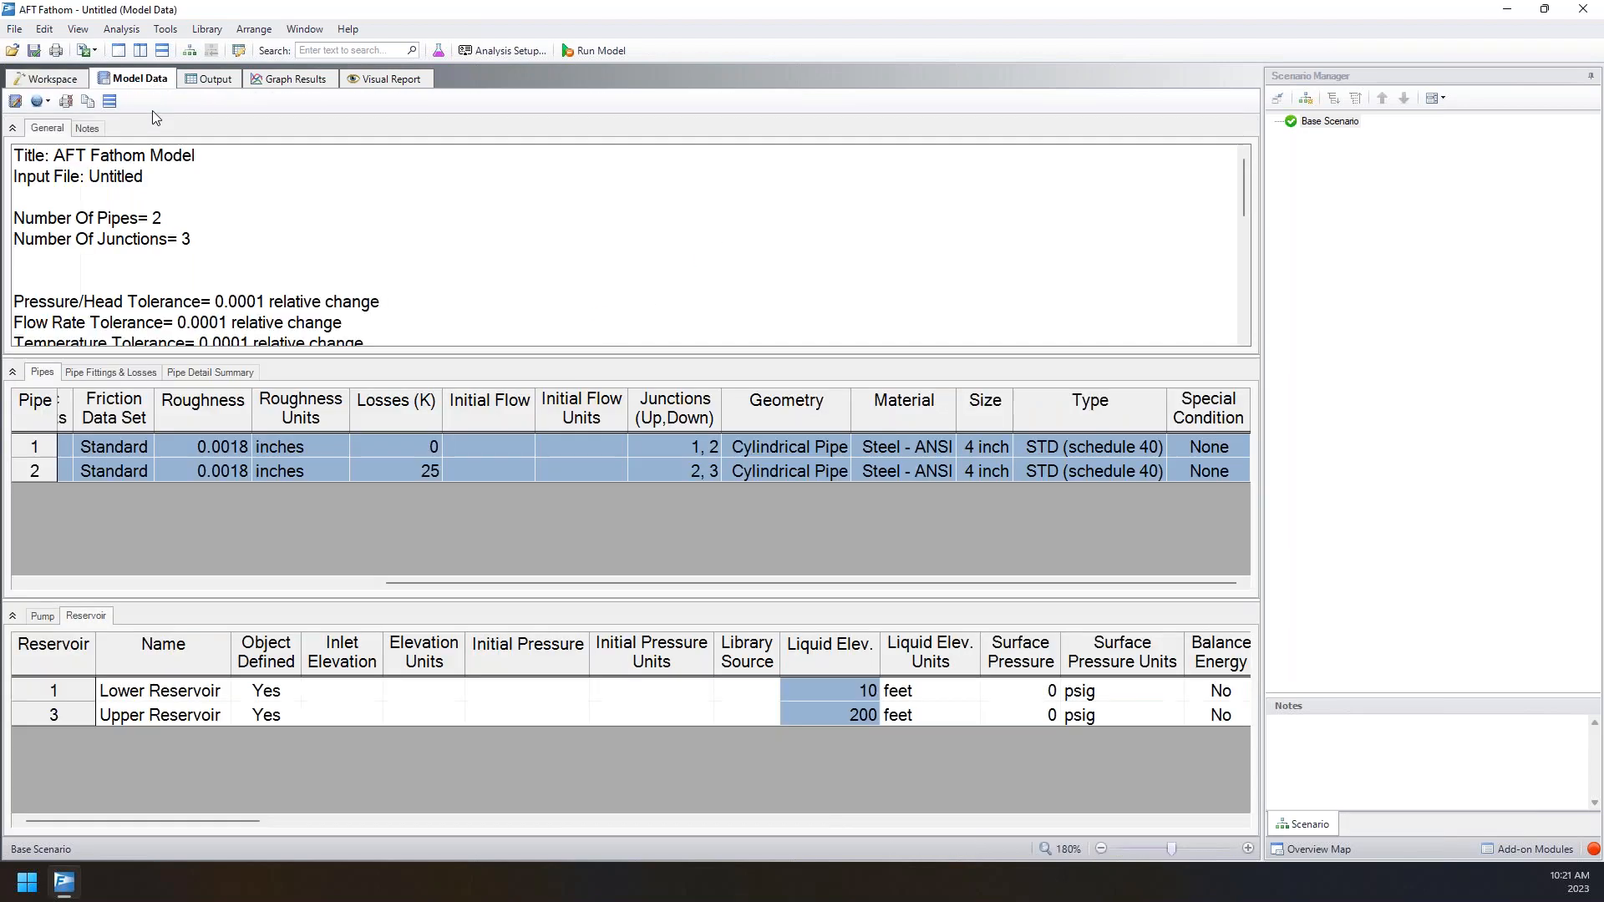
click(40, 79)
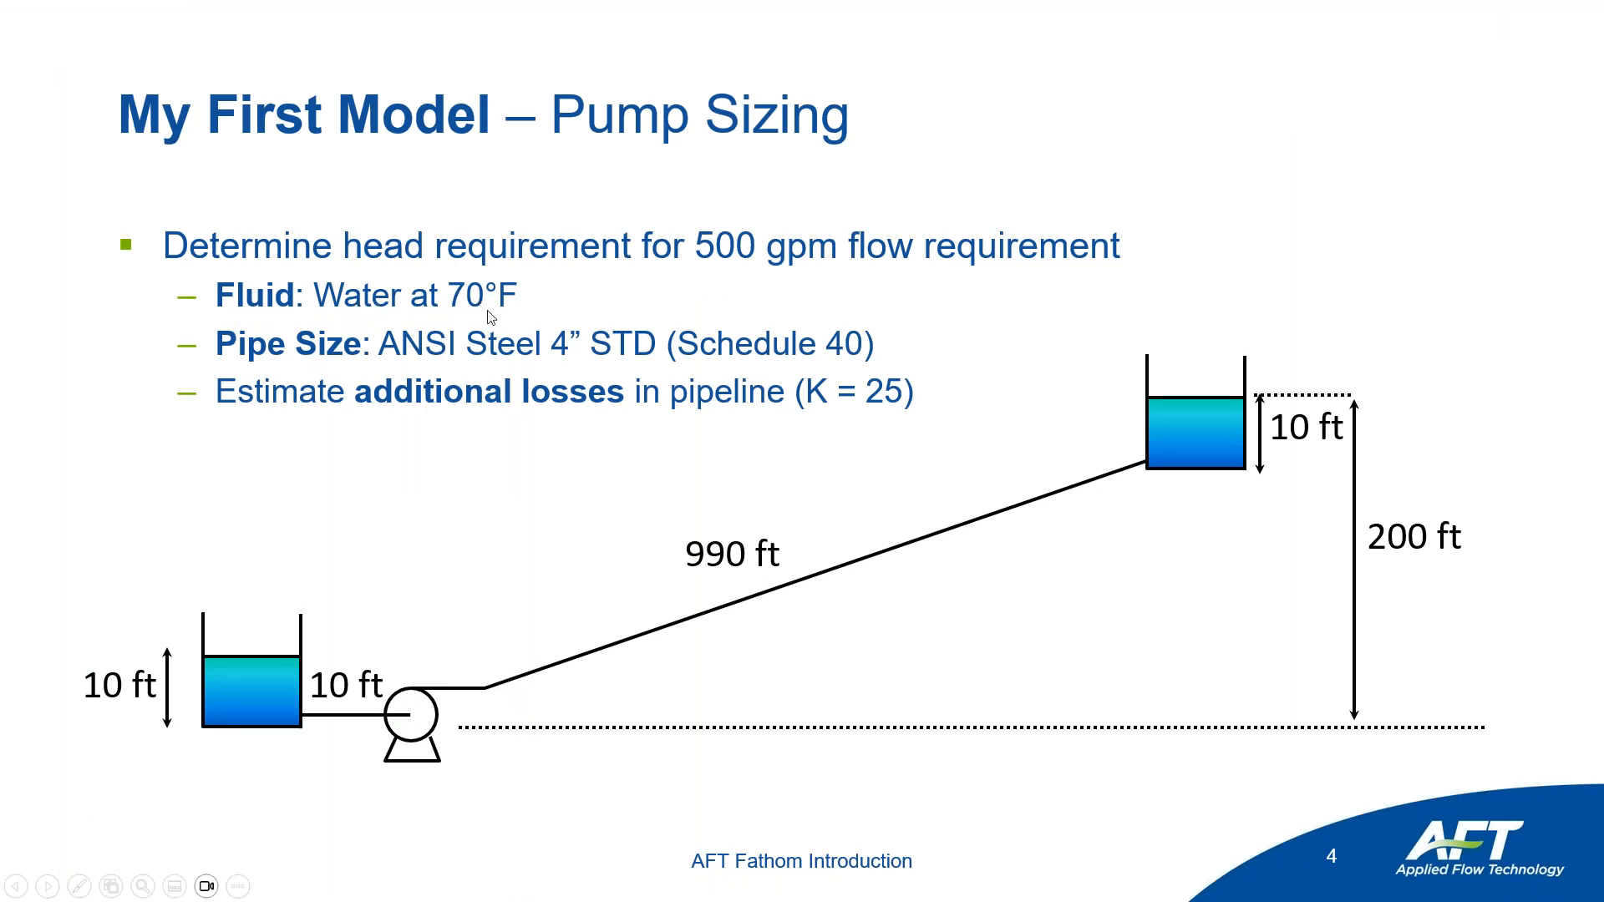
key(alt+Tab)
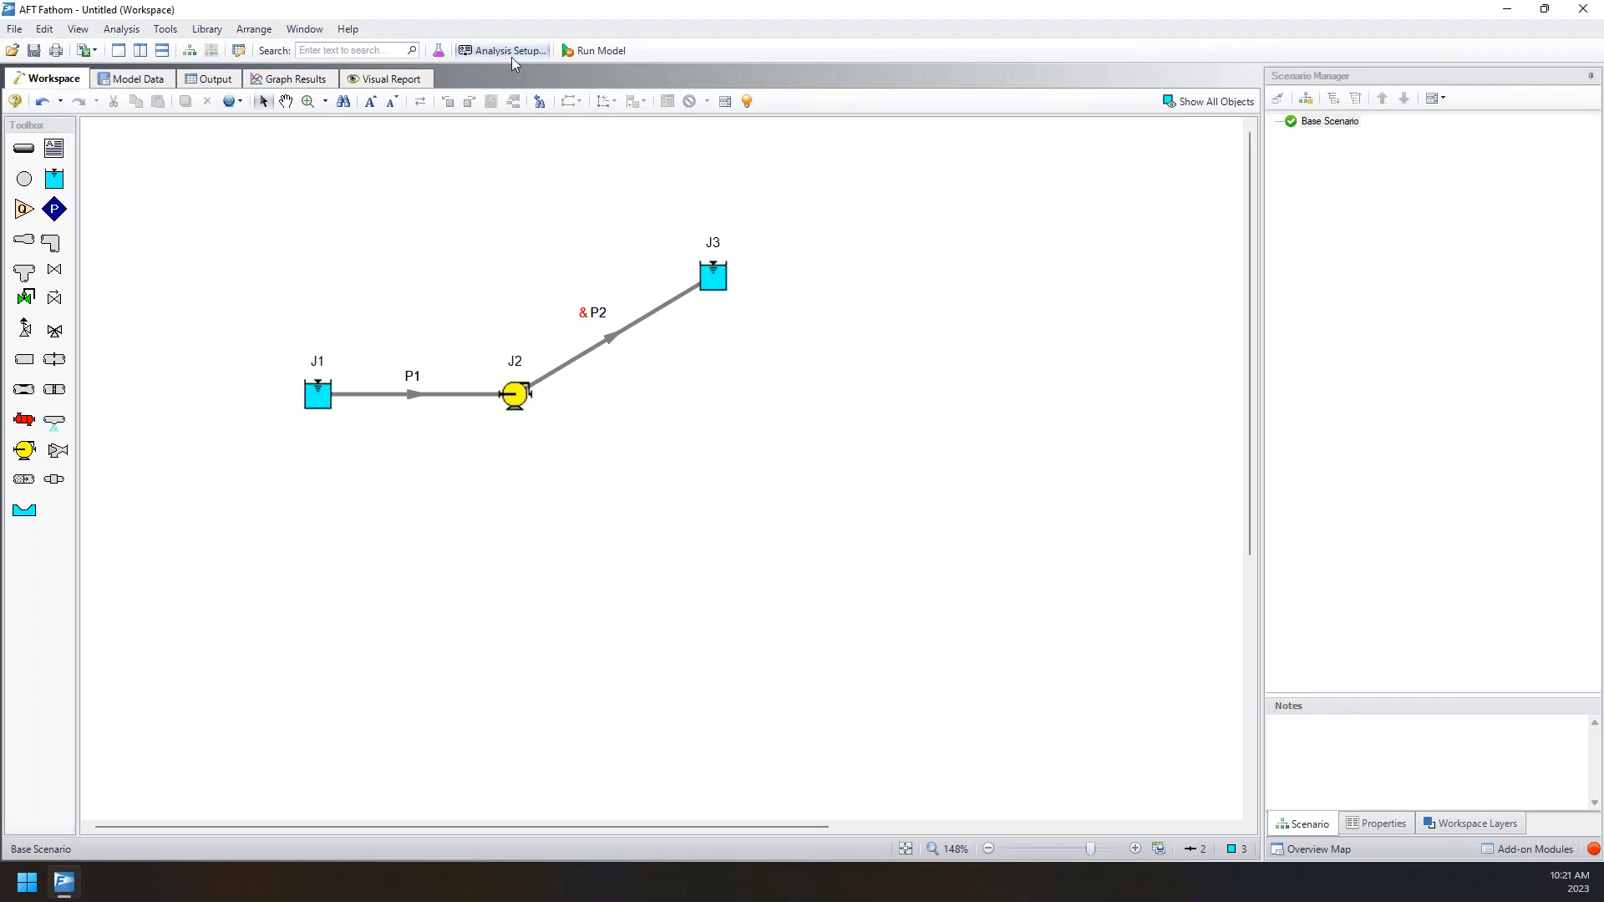
- Open the analysis setup and check the Pipes and Junctions group for undefined pipes and junctions
click(438, 51)
drag(587, 167, 837, 162)
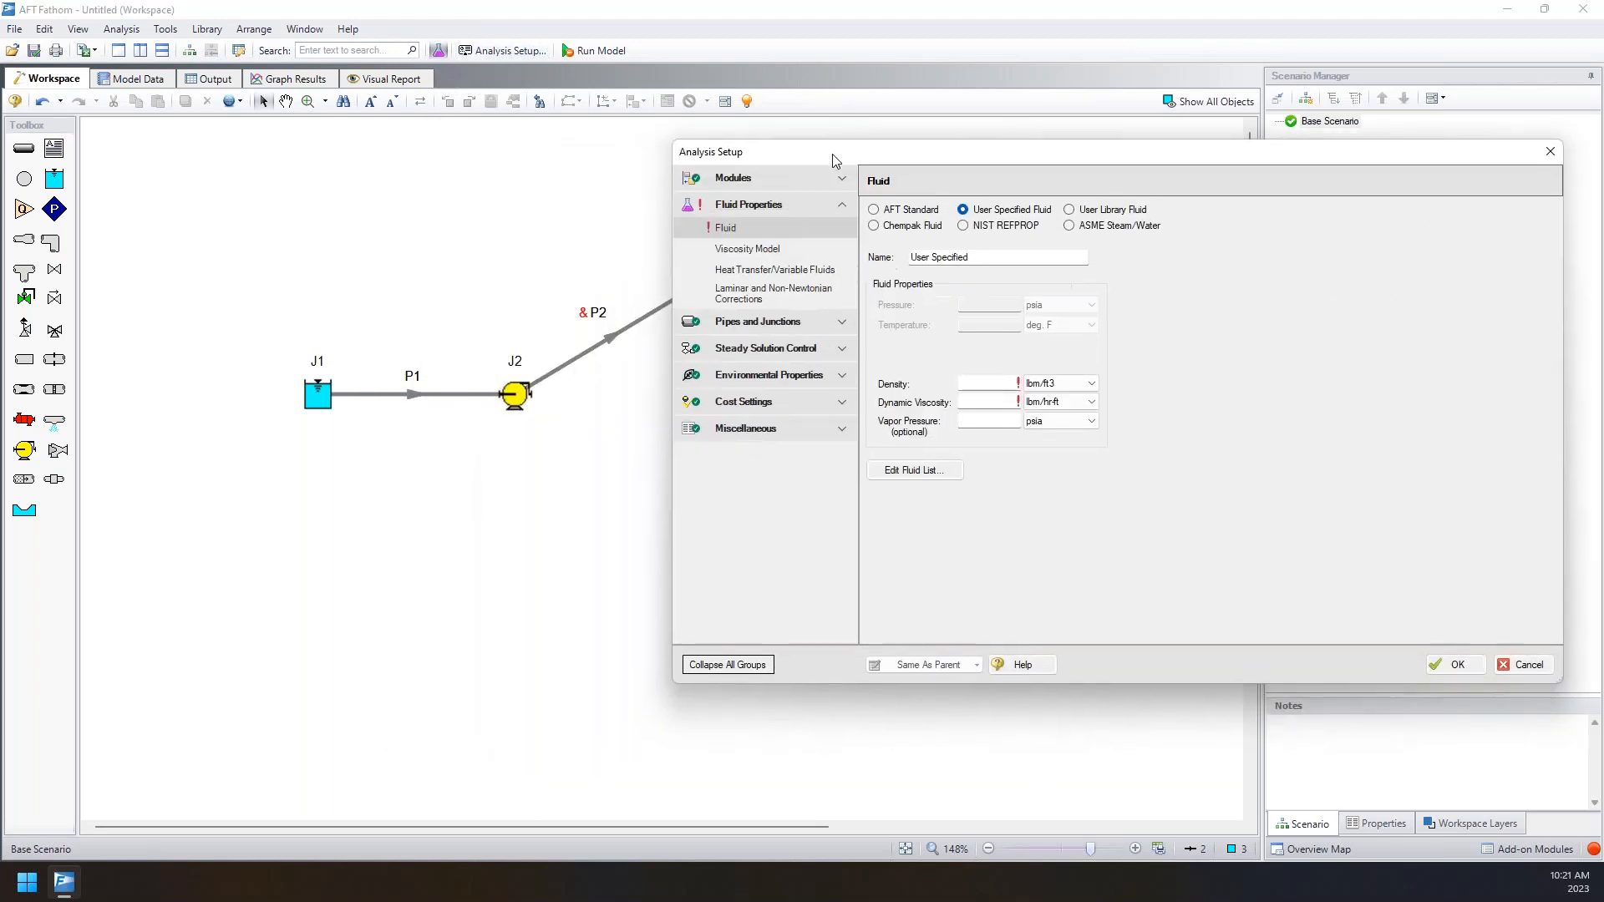
click(839, 177)
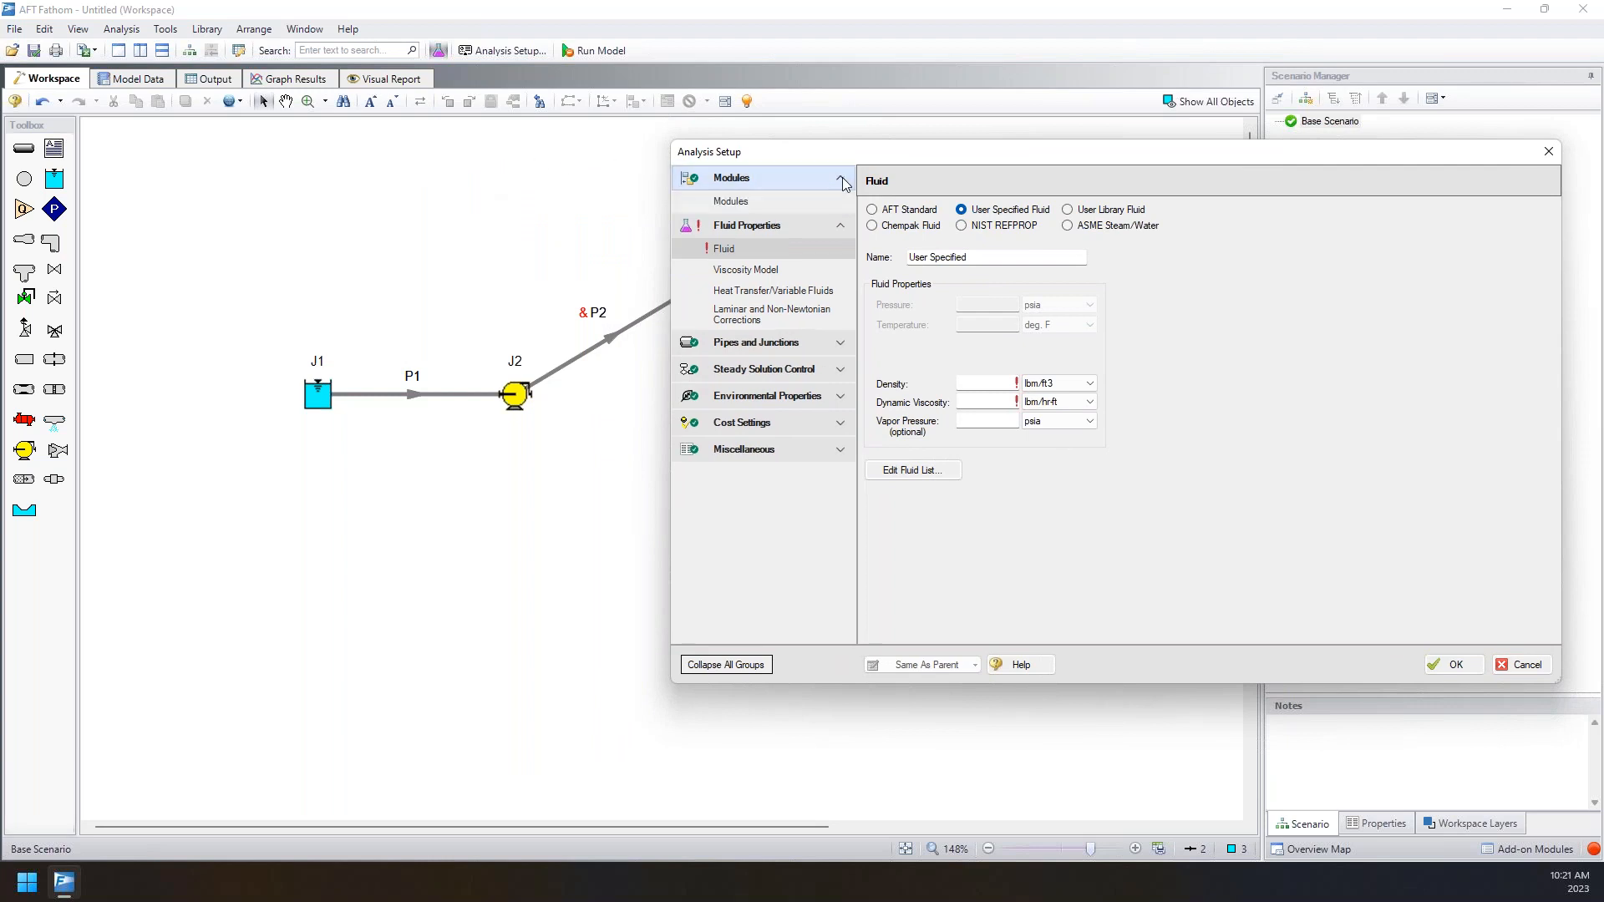
click(841, 341)
click(792, 367)
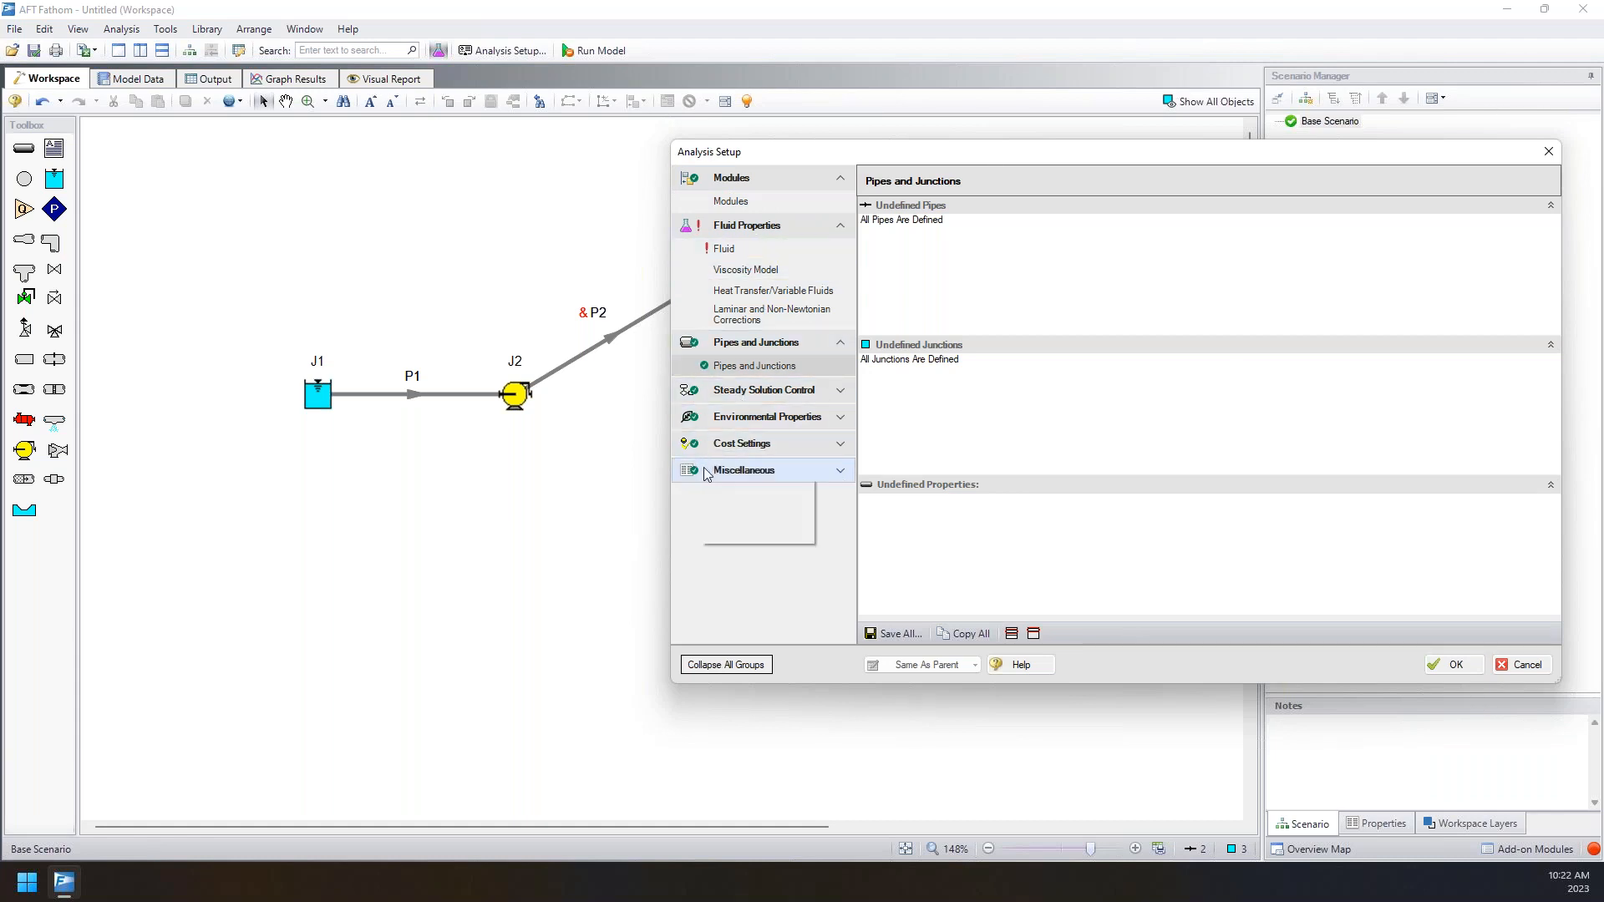
mouse_move(701, 475)
mouse_move(709, 228)
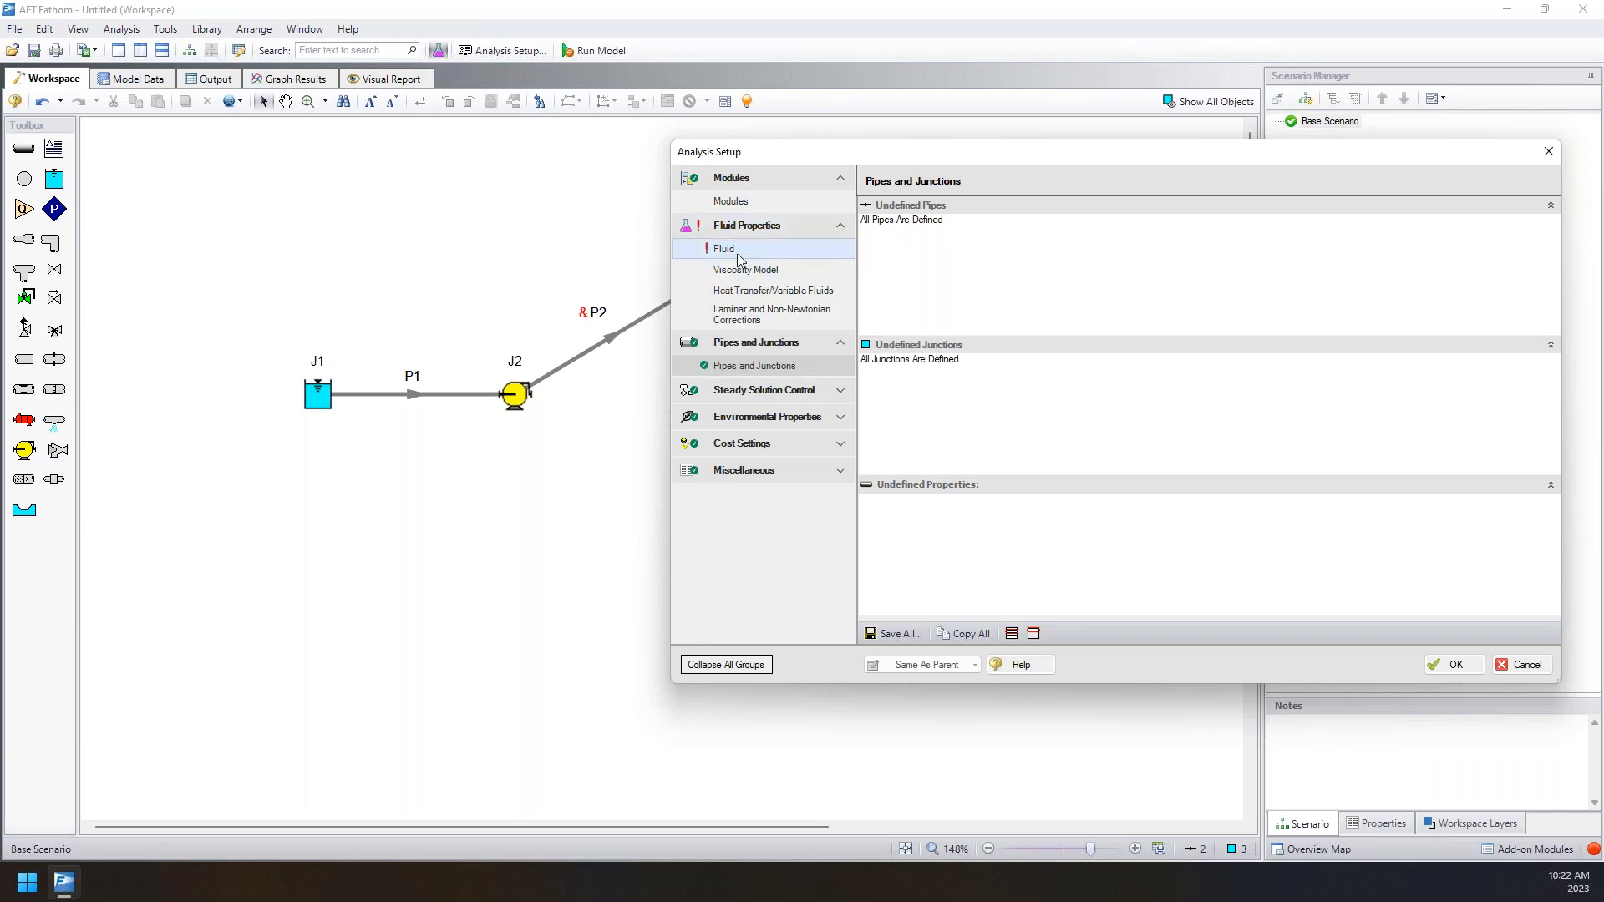
- Try defining a user specified fluid in the Fluid settings with a density of 62.3 lbm/ft3
click(736, 251)
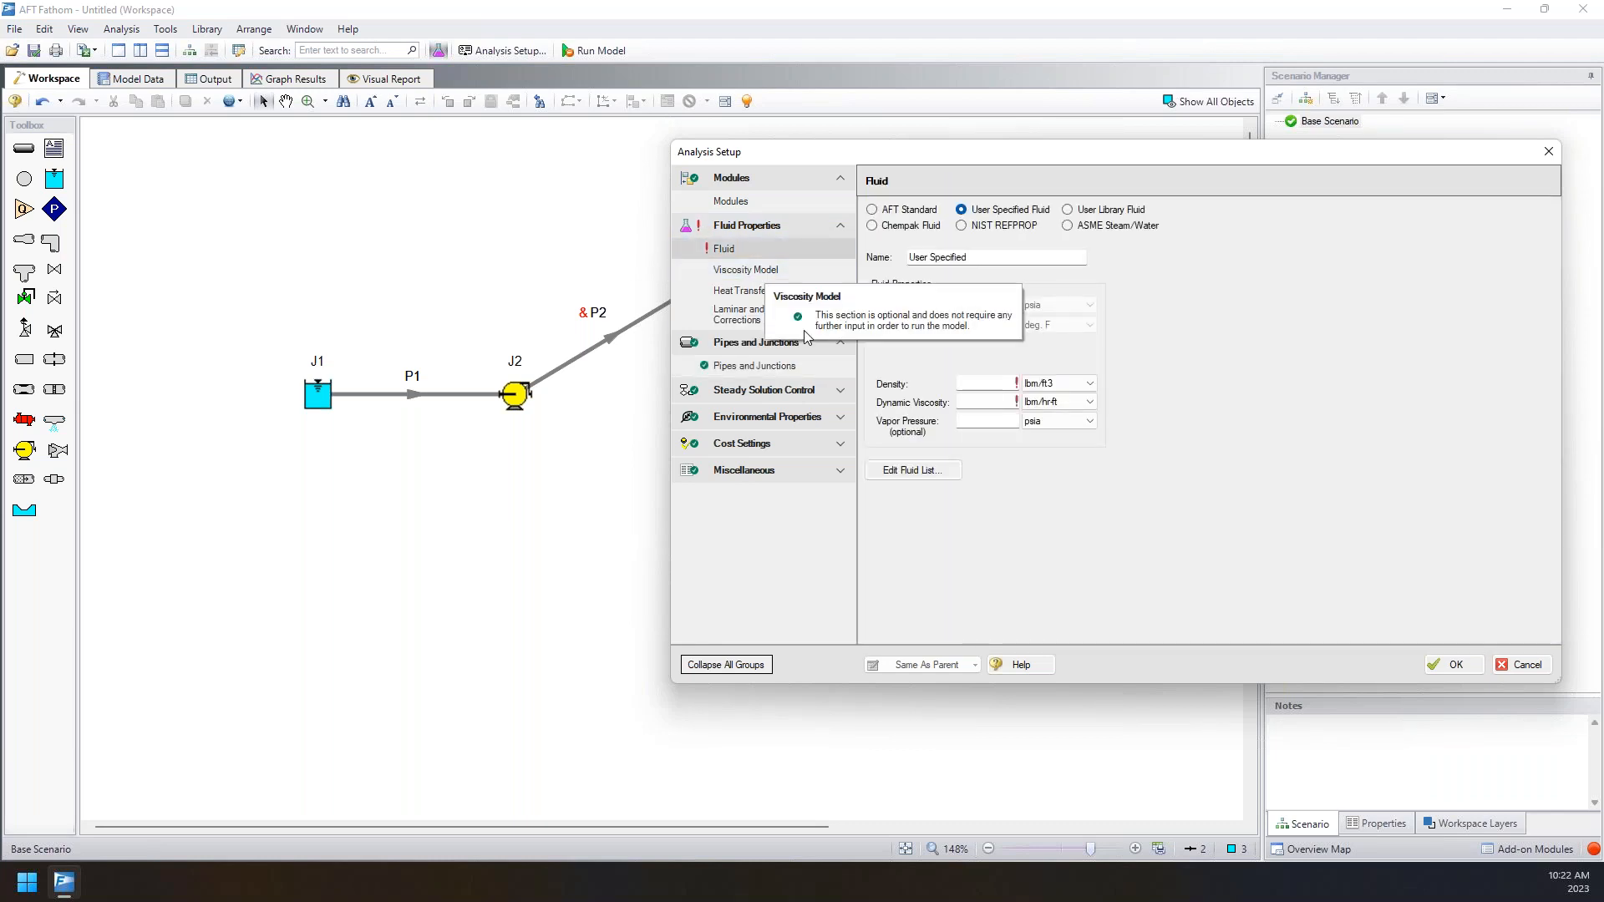
click(962, 383)
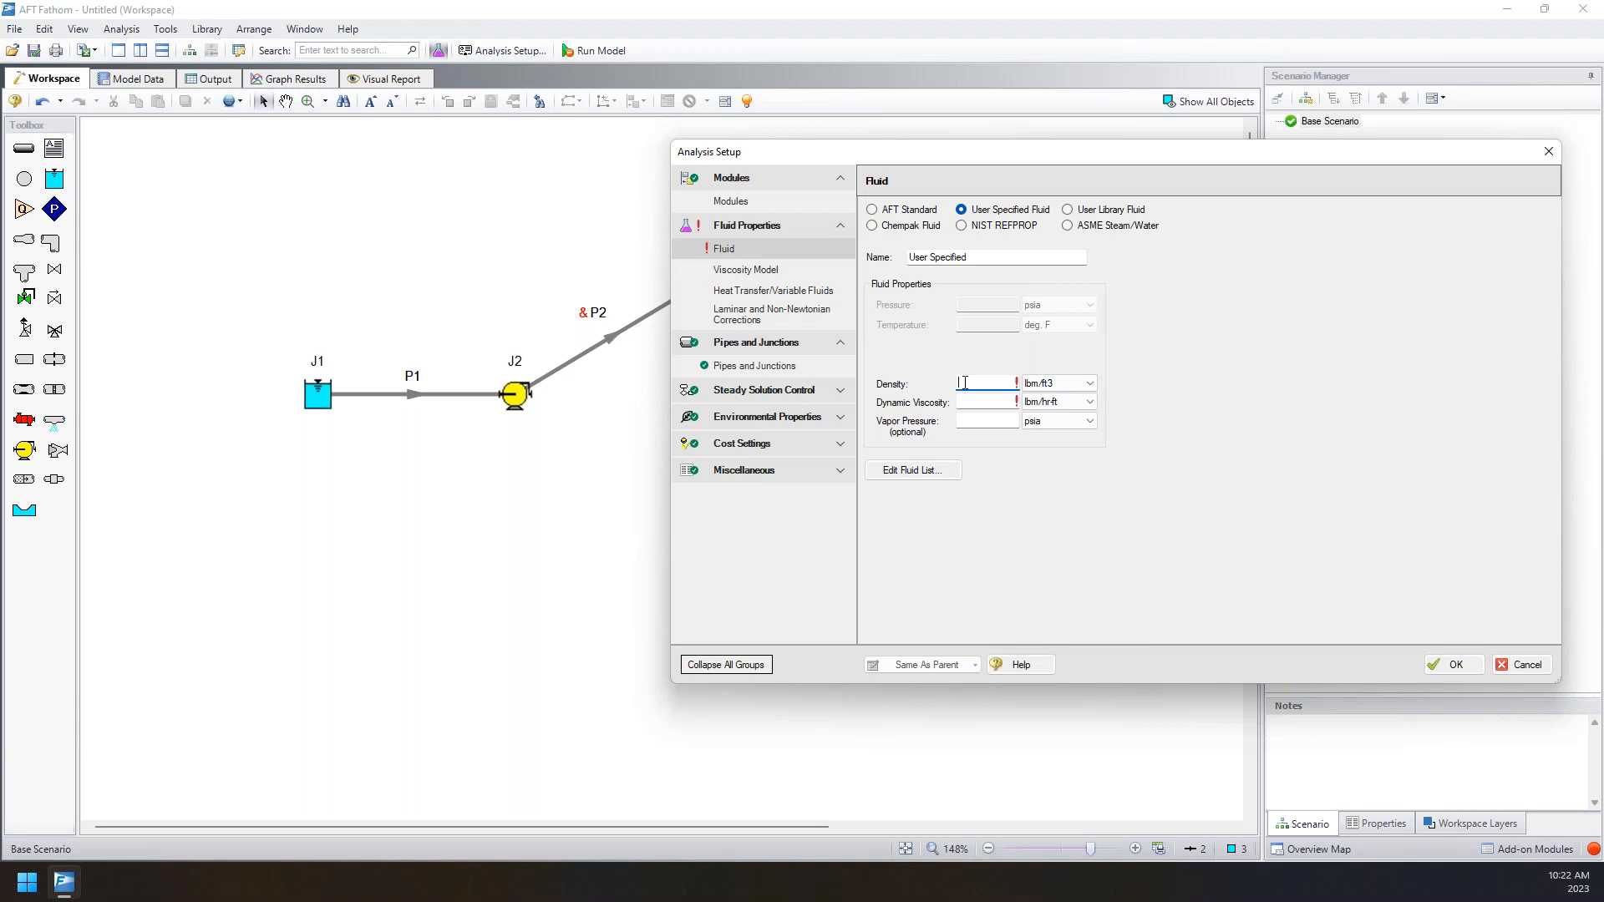
text(62.3)
click(999, 401)
click(994, 420)
- Add Water (liquid) from the AFT Standard fluids at 70 deg. F and examine its calculated density
click(906, 214)
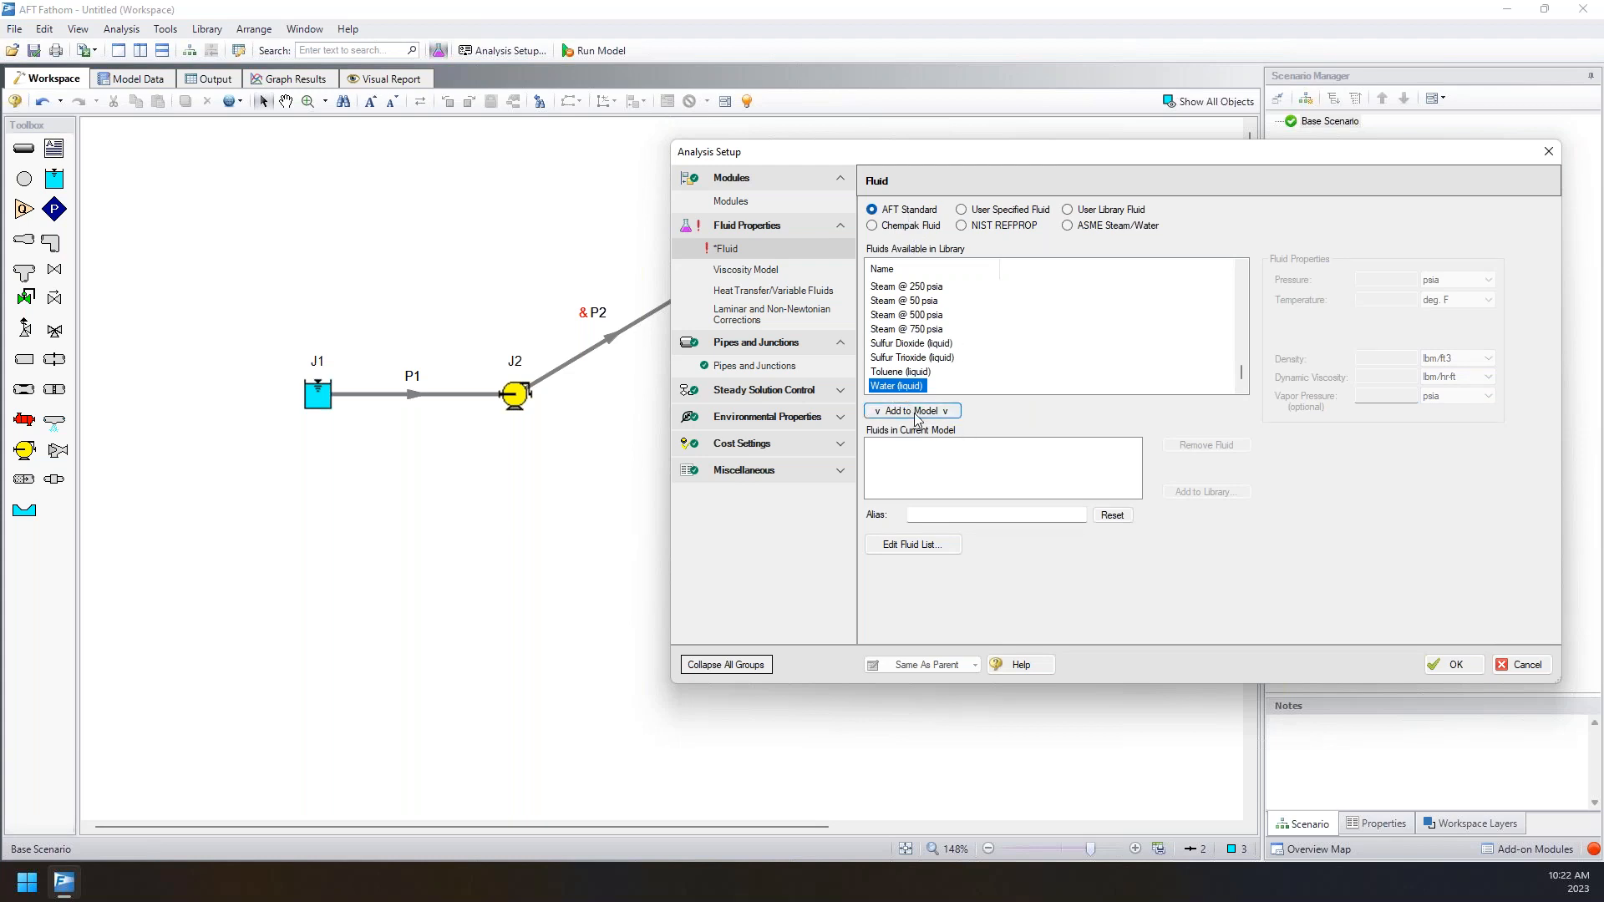
click(910, 411)
text(70)
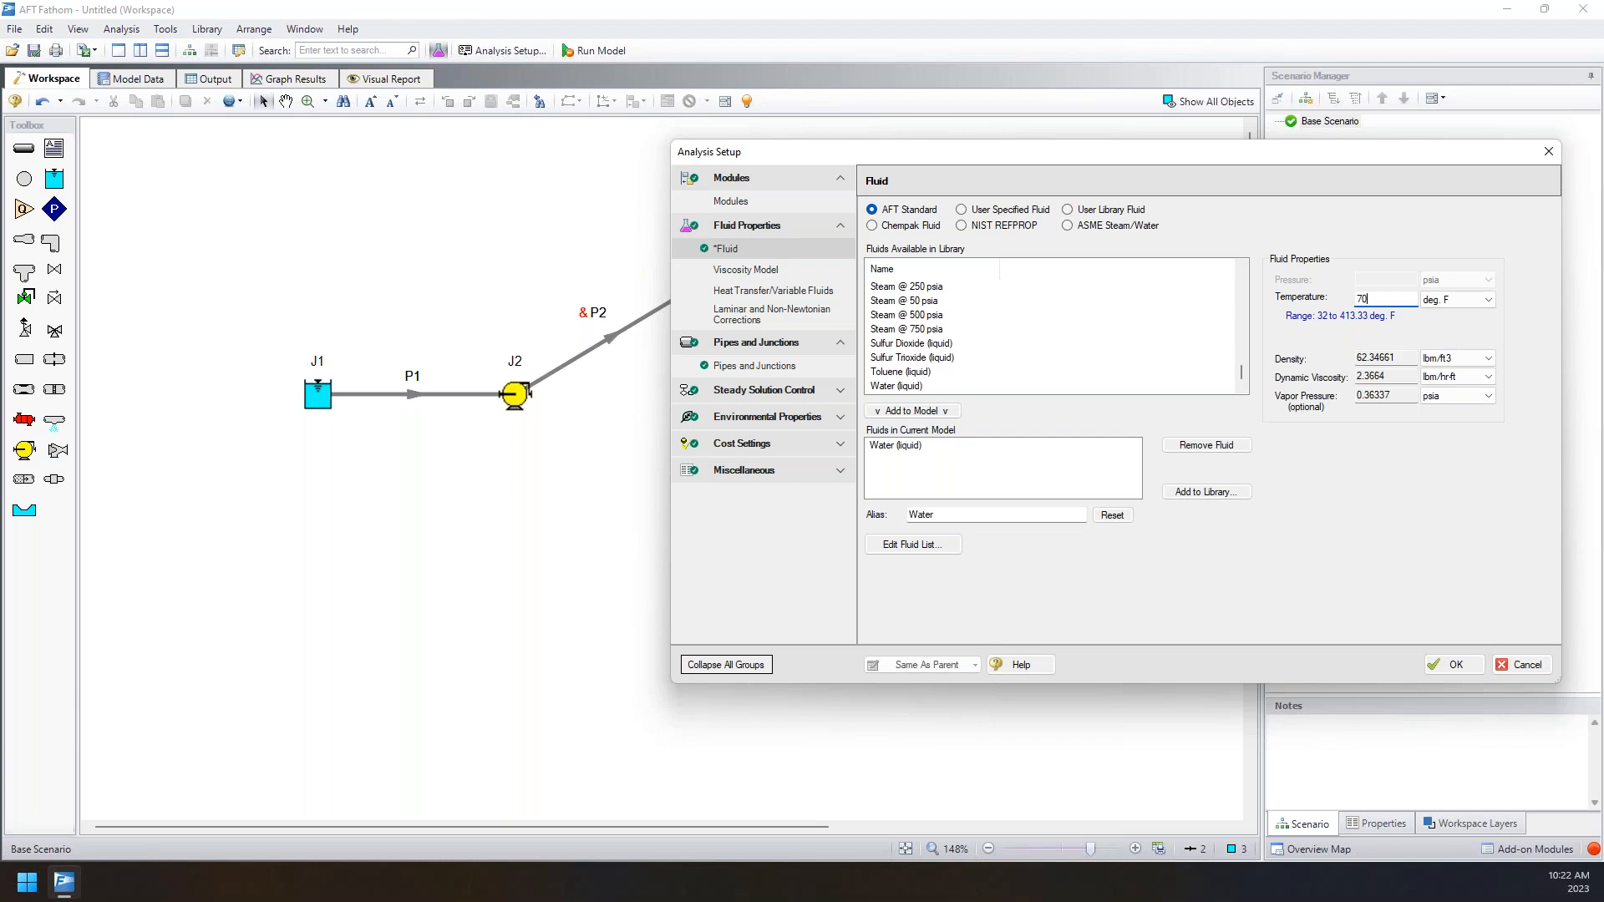
drag(1410, 357, 1347, 354)
click(1358, 357)
- Try creating a NIST REFPROP mixture, searching the fluid library for octane, and cancel the mixture
click(1002, 227)
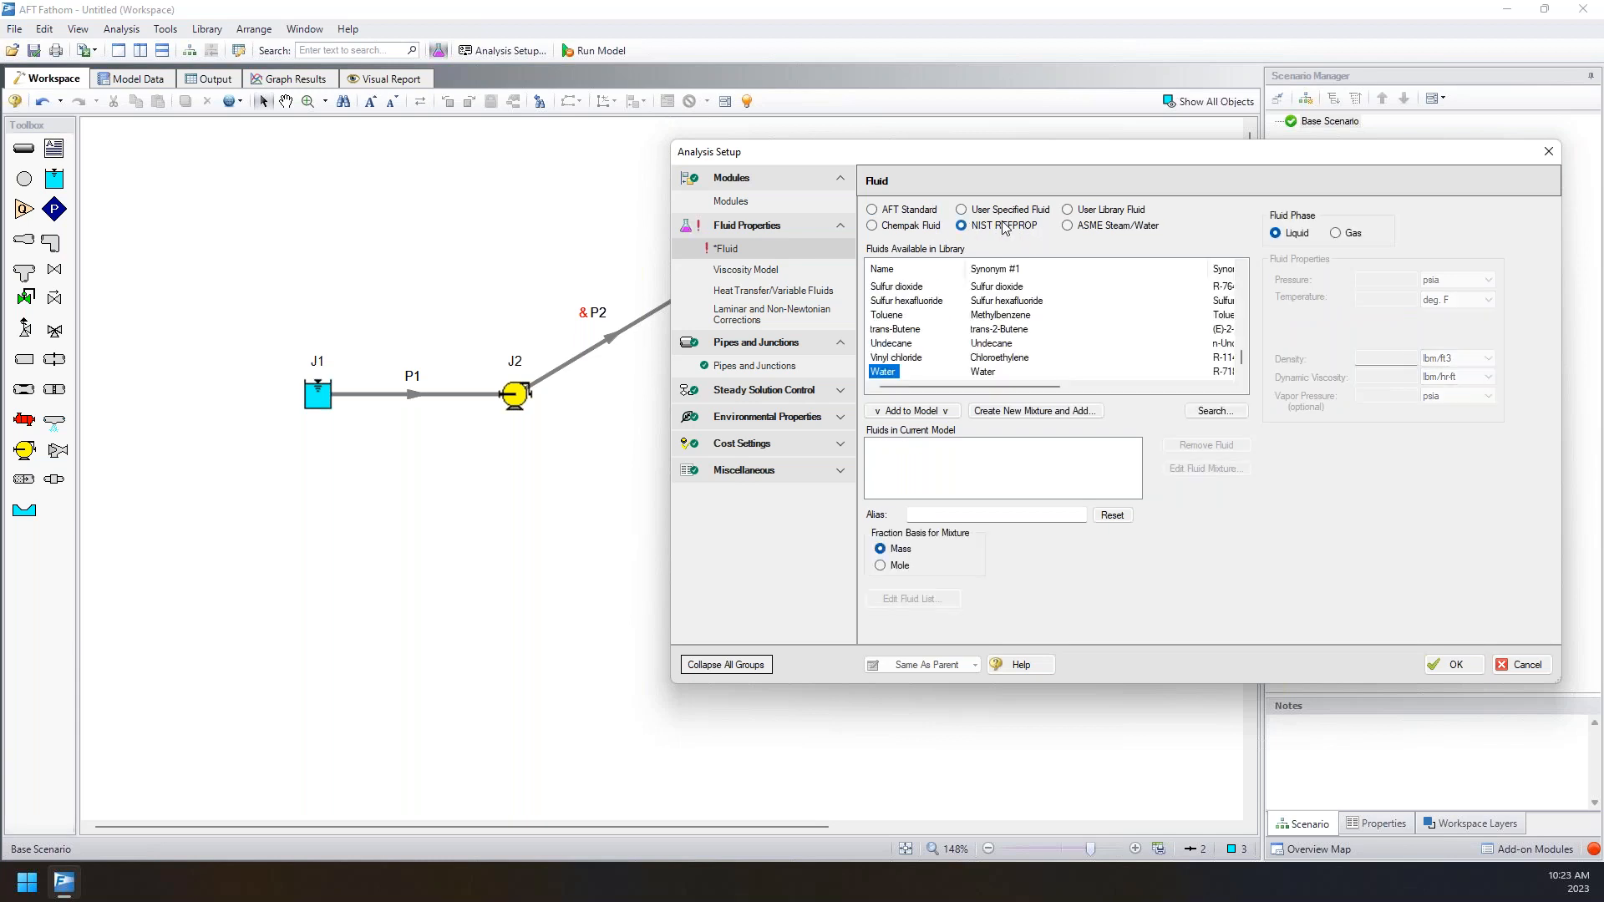
click(1045, 412)
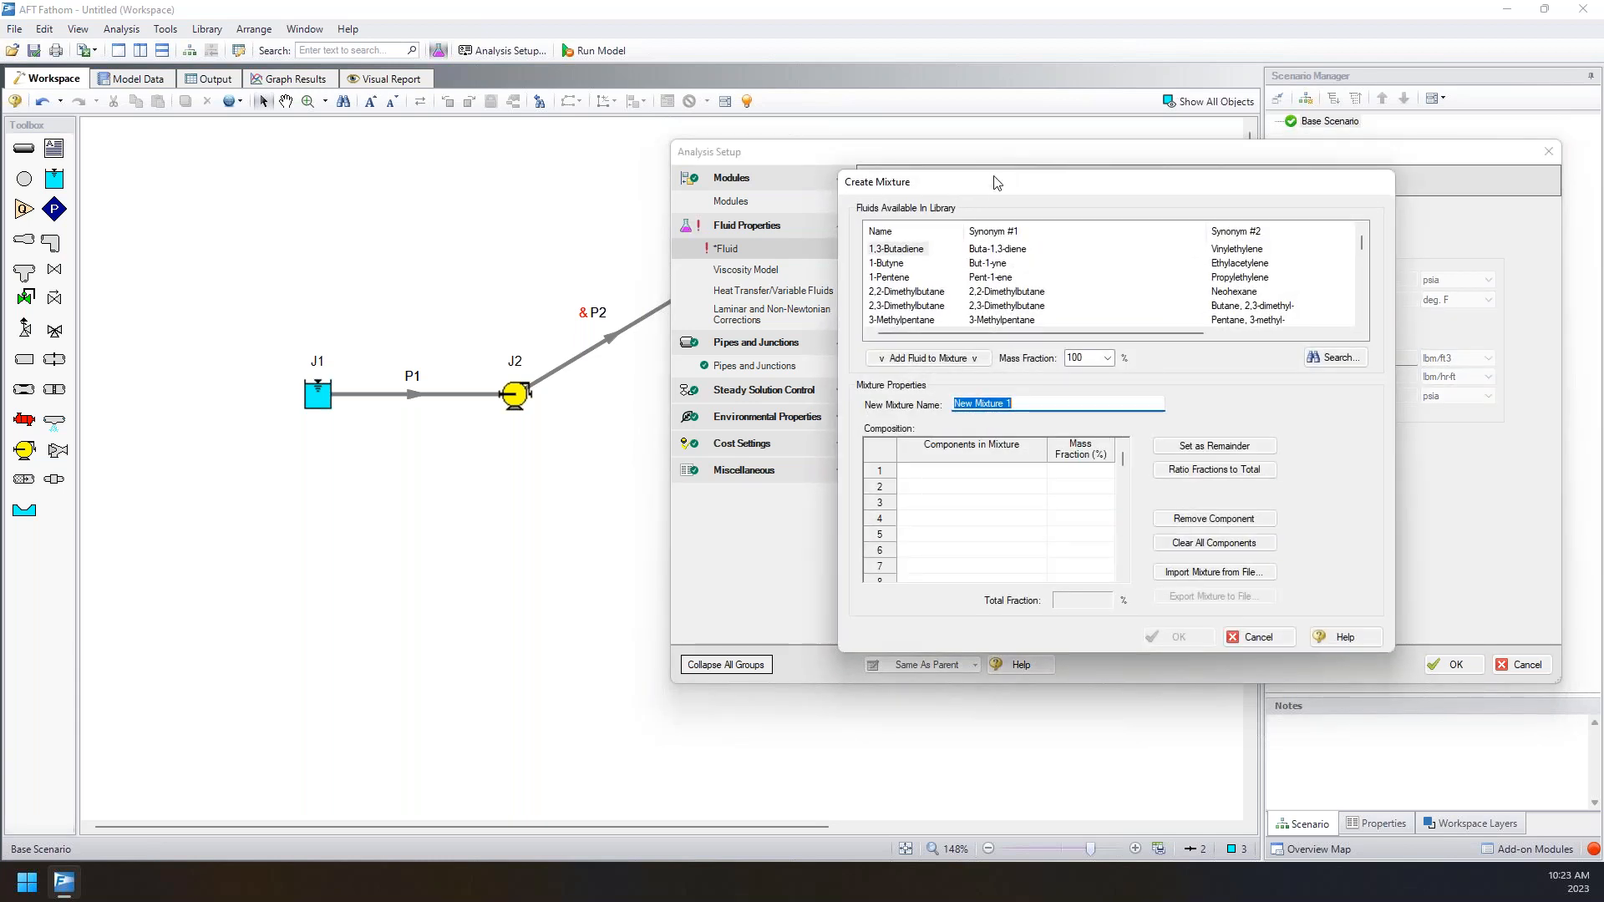
drag(1148, 210, 1137, 201)
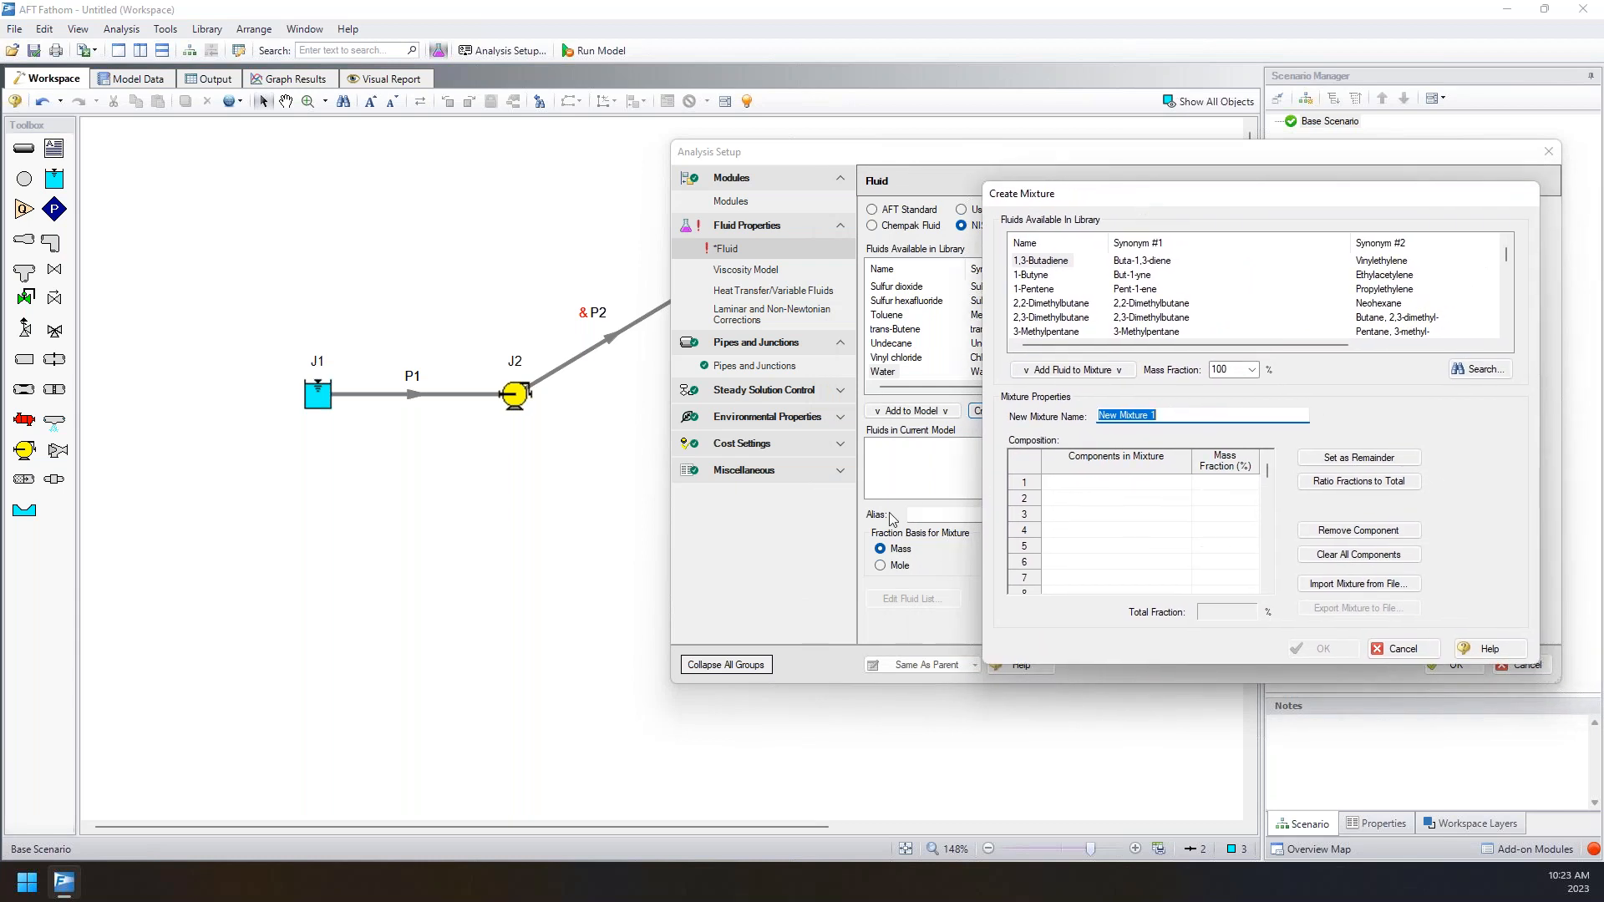
click(1478, 368)
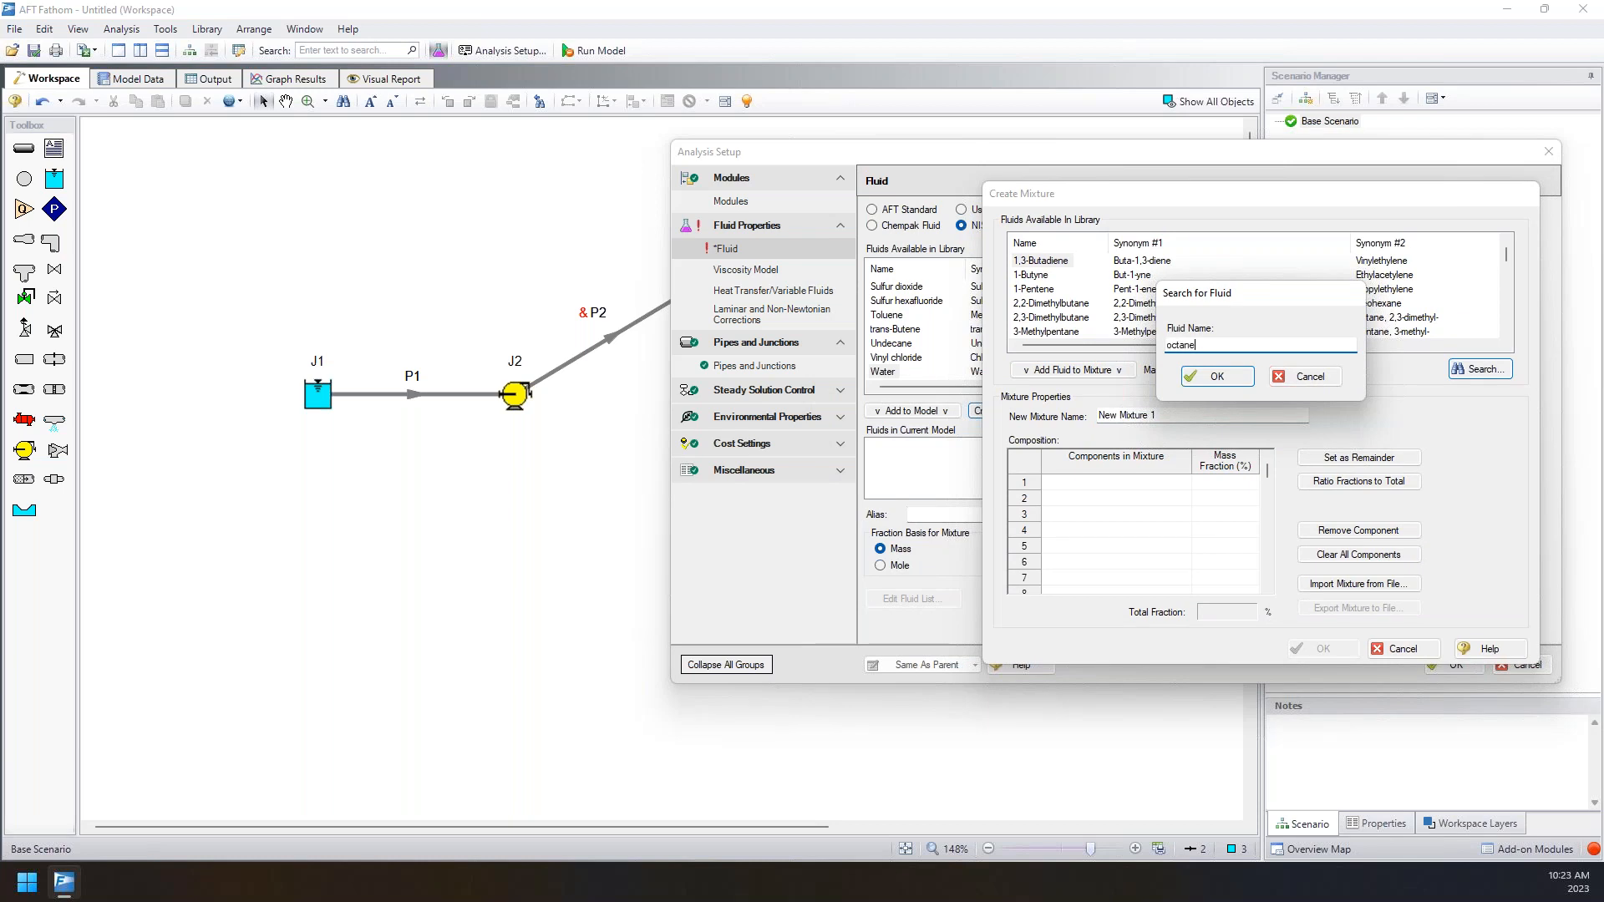
key(Return)
drag(1211, 337, 1367, 266)
click(1307, 317)
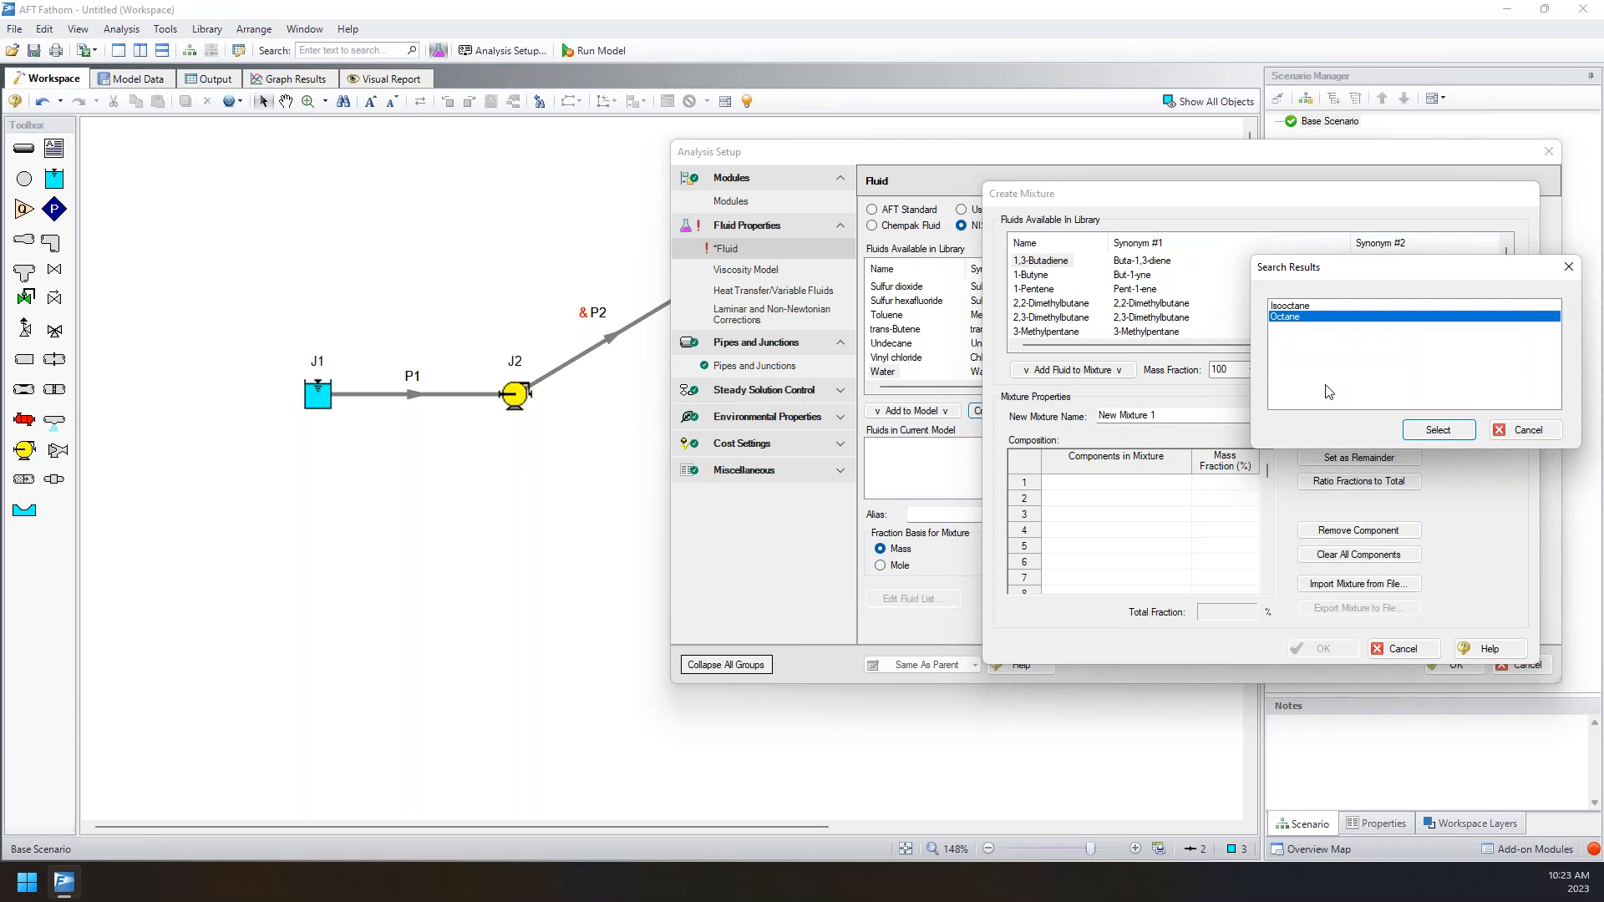
click(1527, 431)
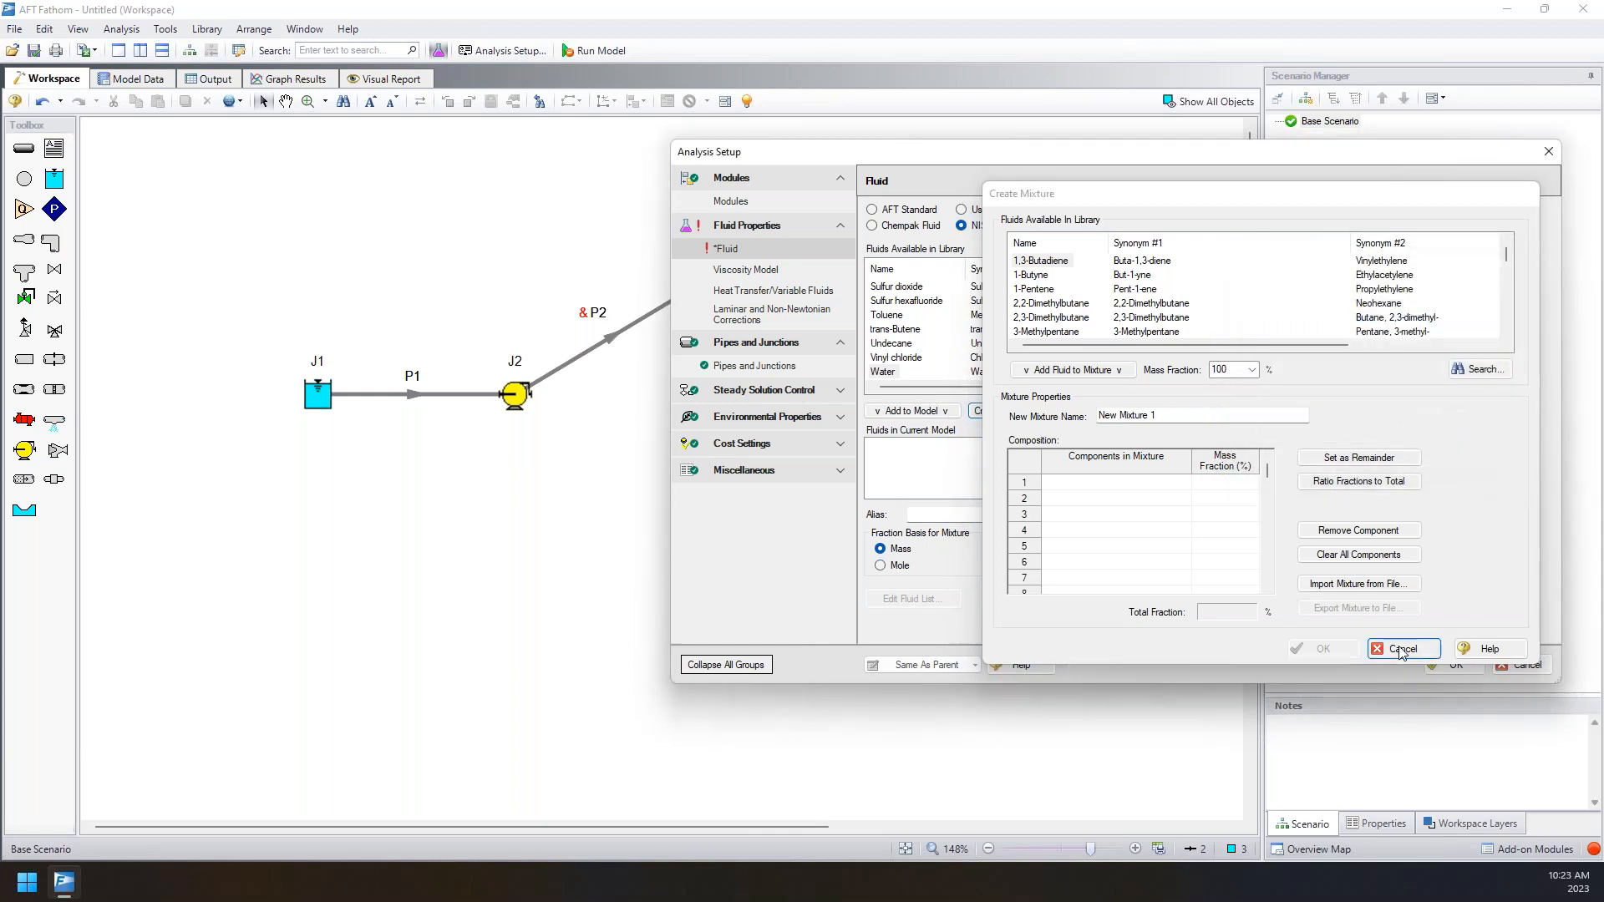
click(1394, 651)
- Switch back to the AFT Standard fluids and add Water (liquid) to the model with a temperature of 70 deg. F
click(927, 213)
click(915, 416)
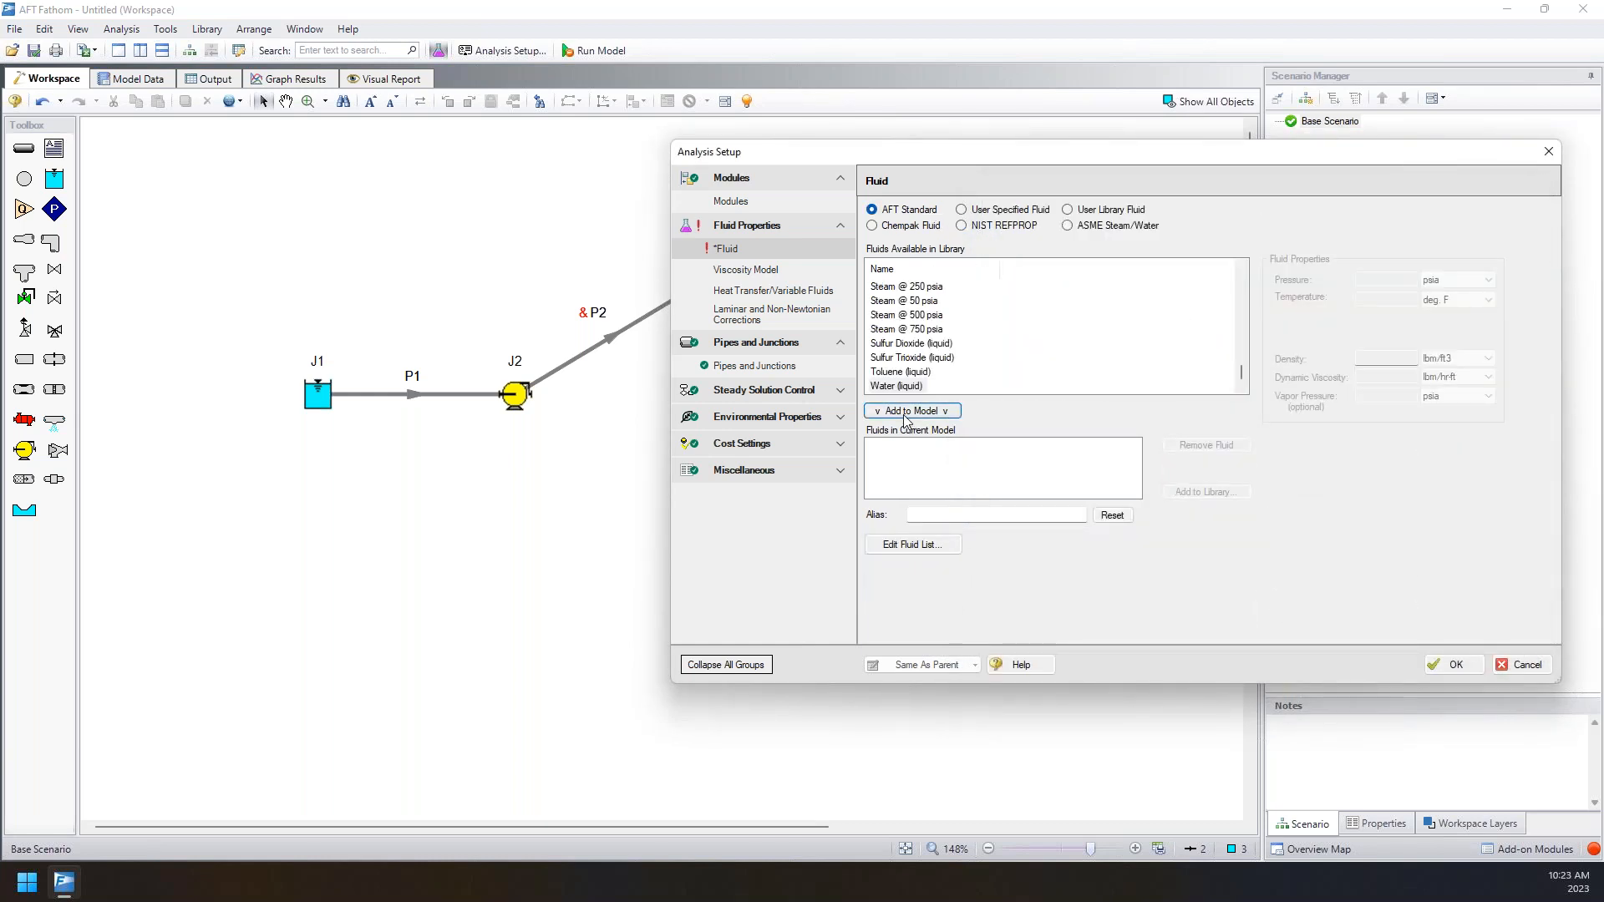
text(70)
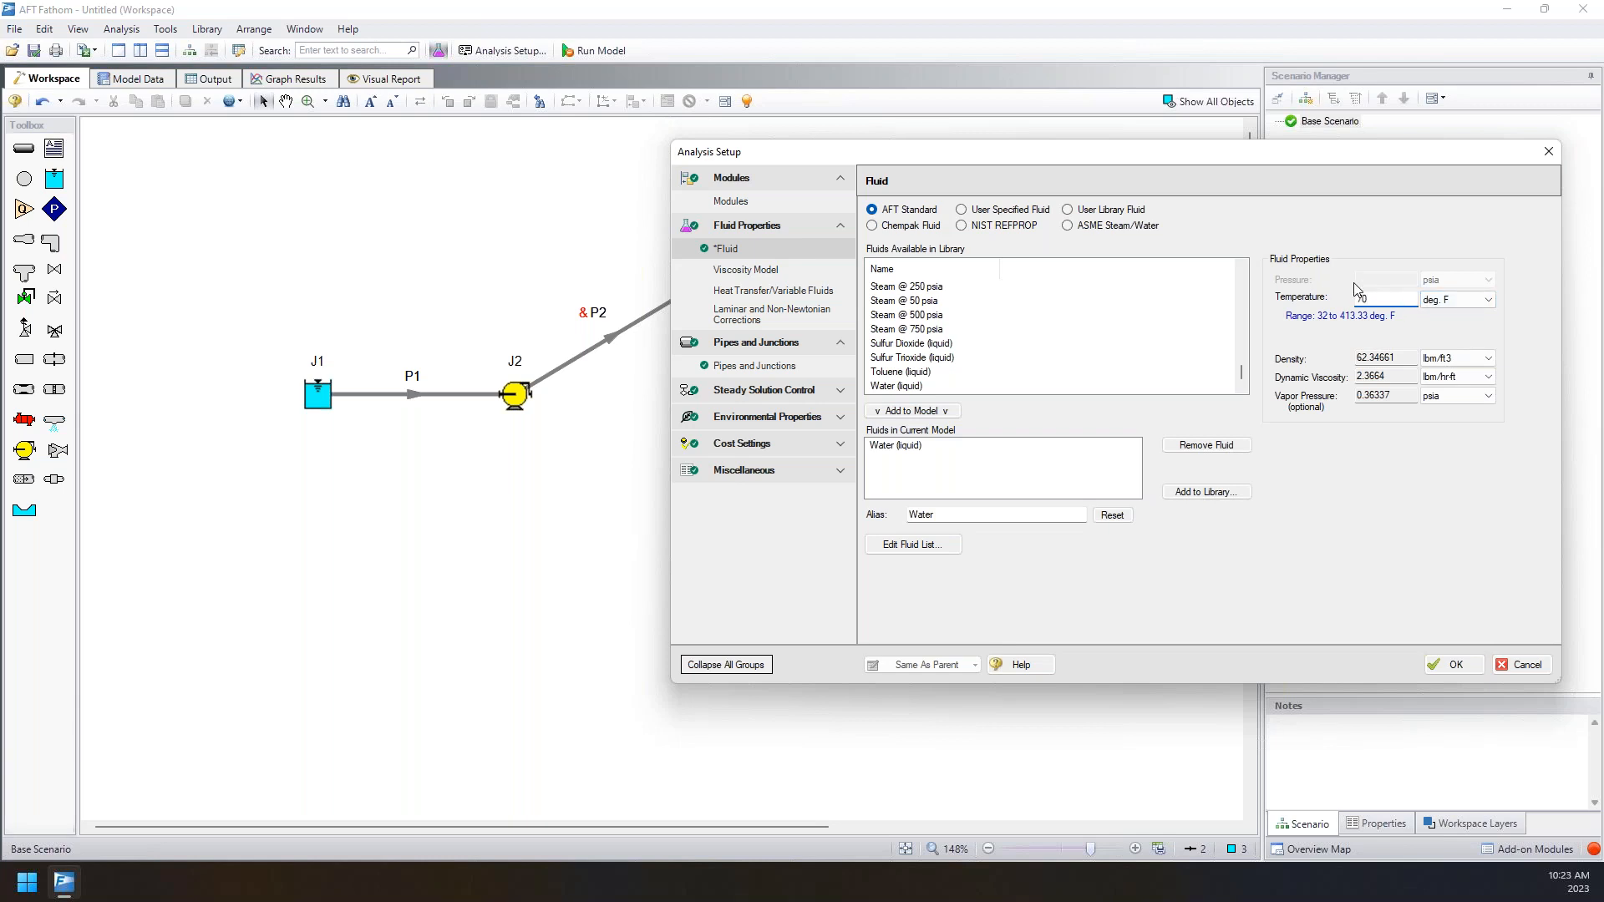
- View the heat transfer options, try the Power Law viscosity model, and set the viscosity model back to Newtonian
click(804, 291)
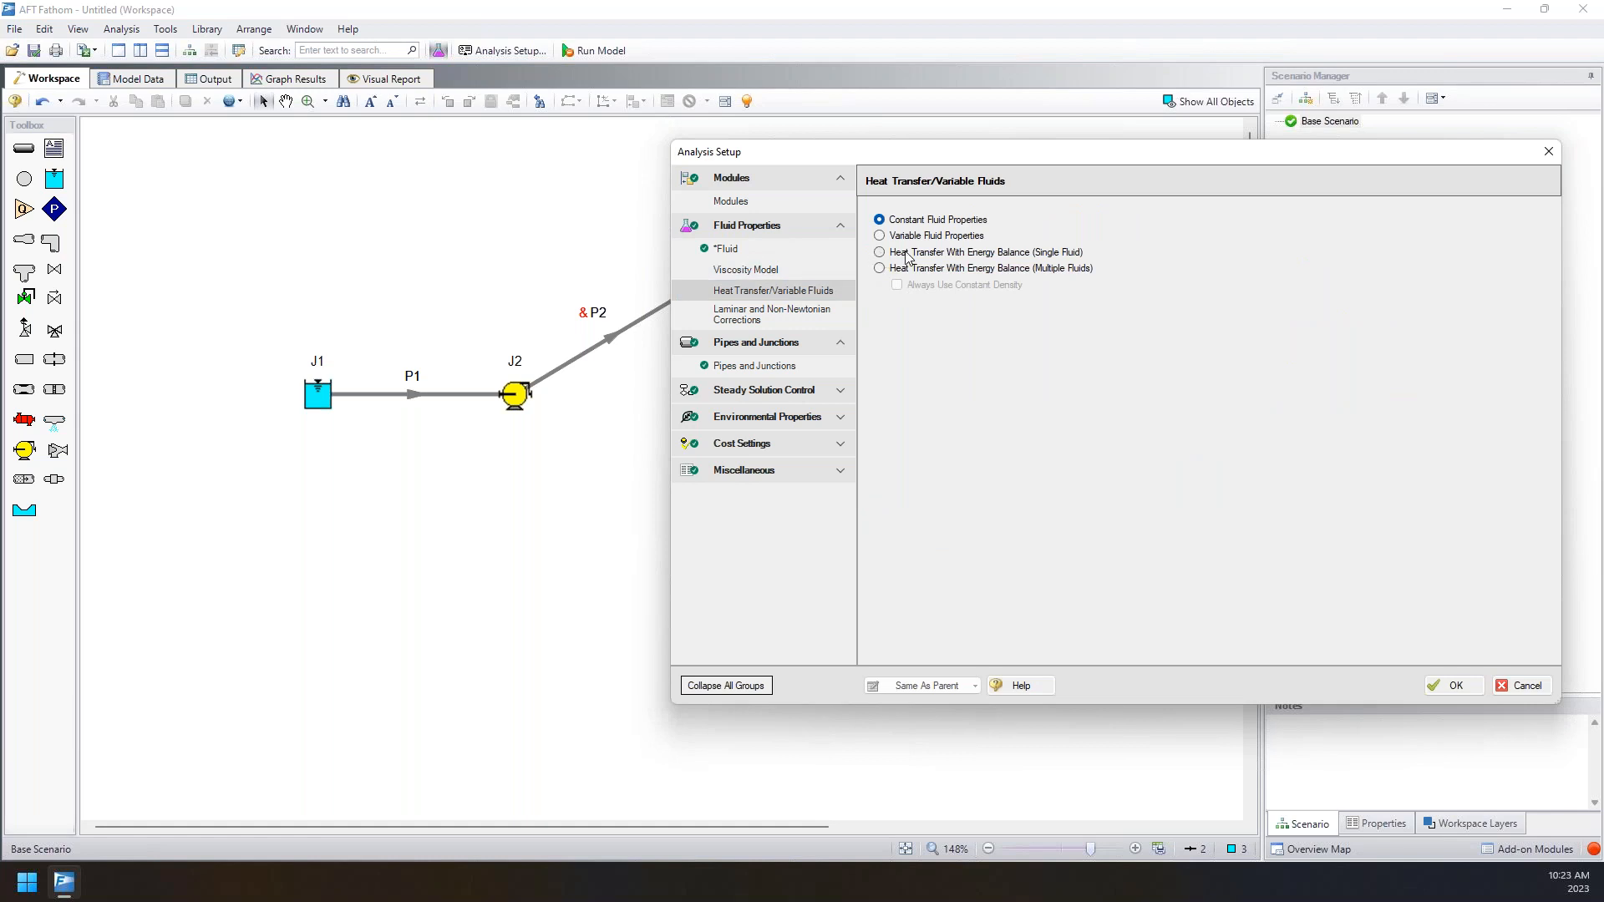
click(795, 271)
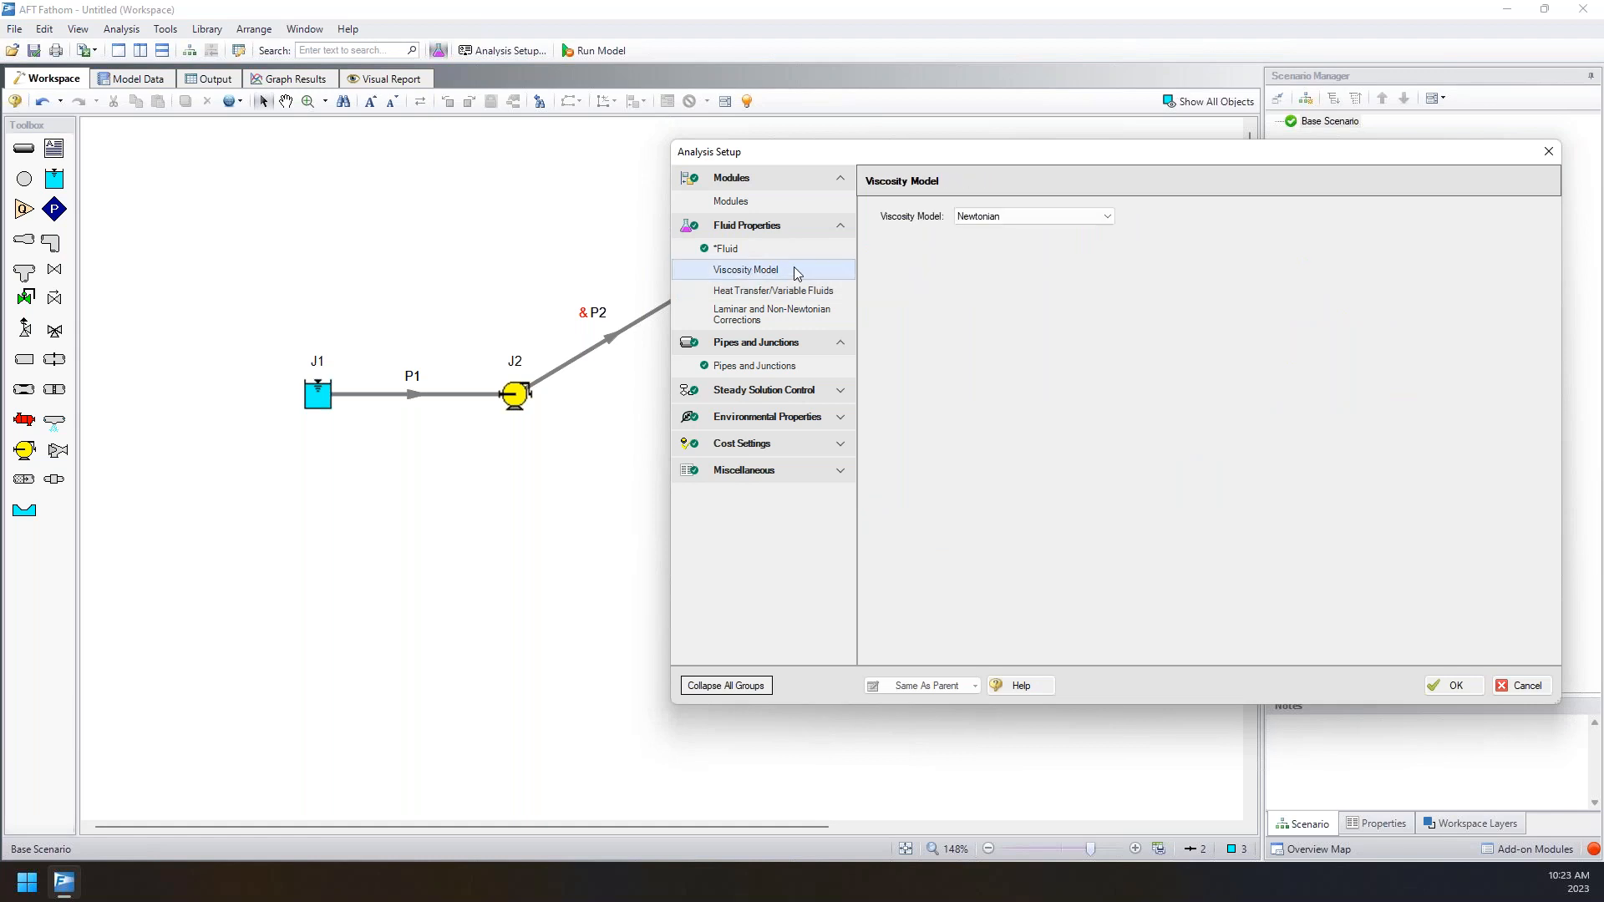
click(1012, 221)
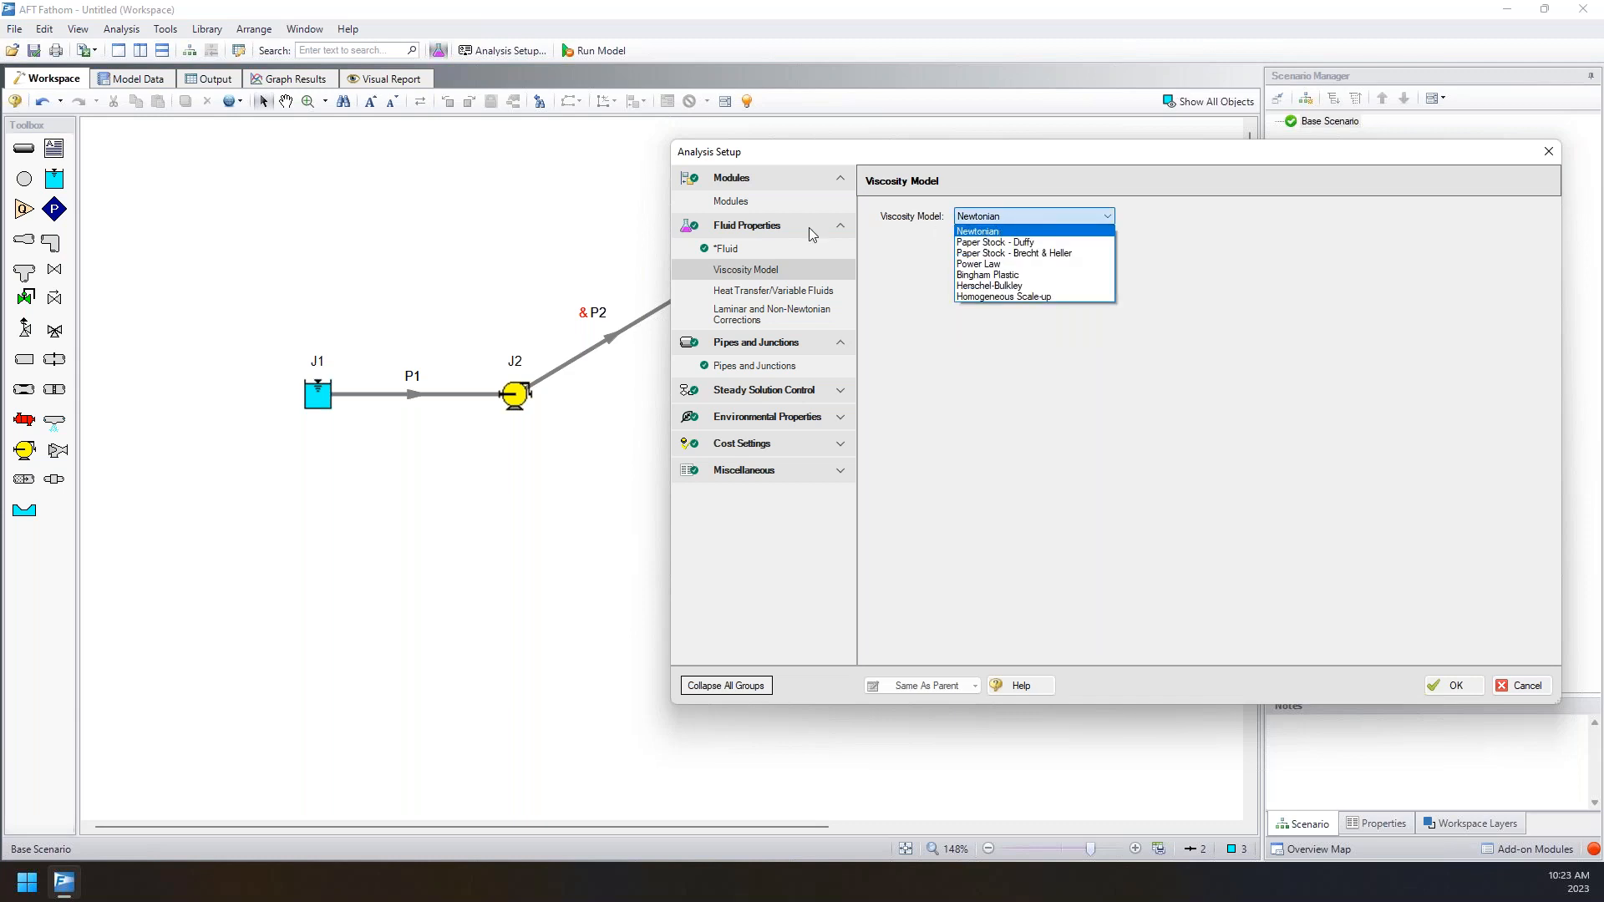
click(1059, 264)
click(1028, 217)
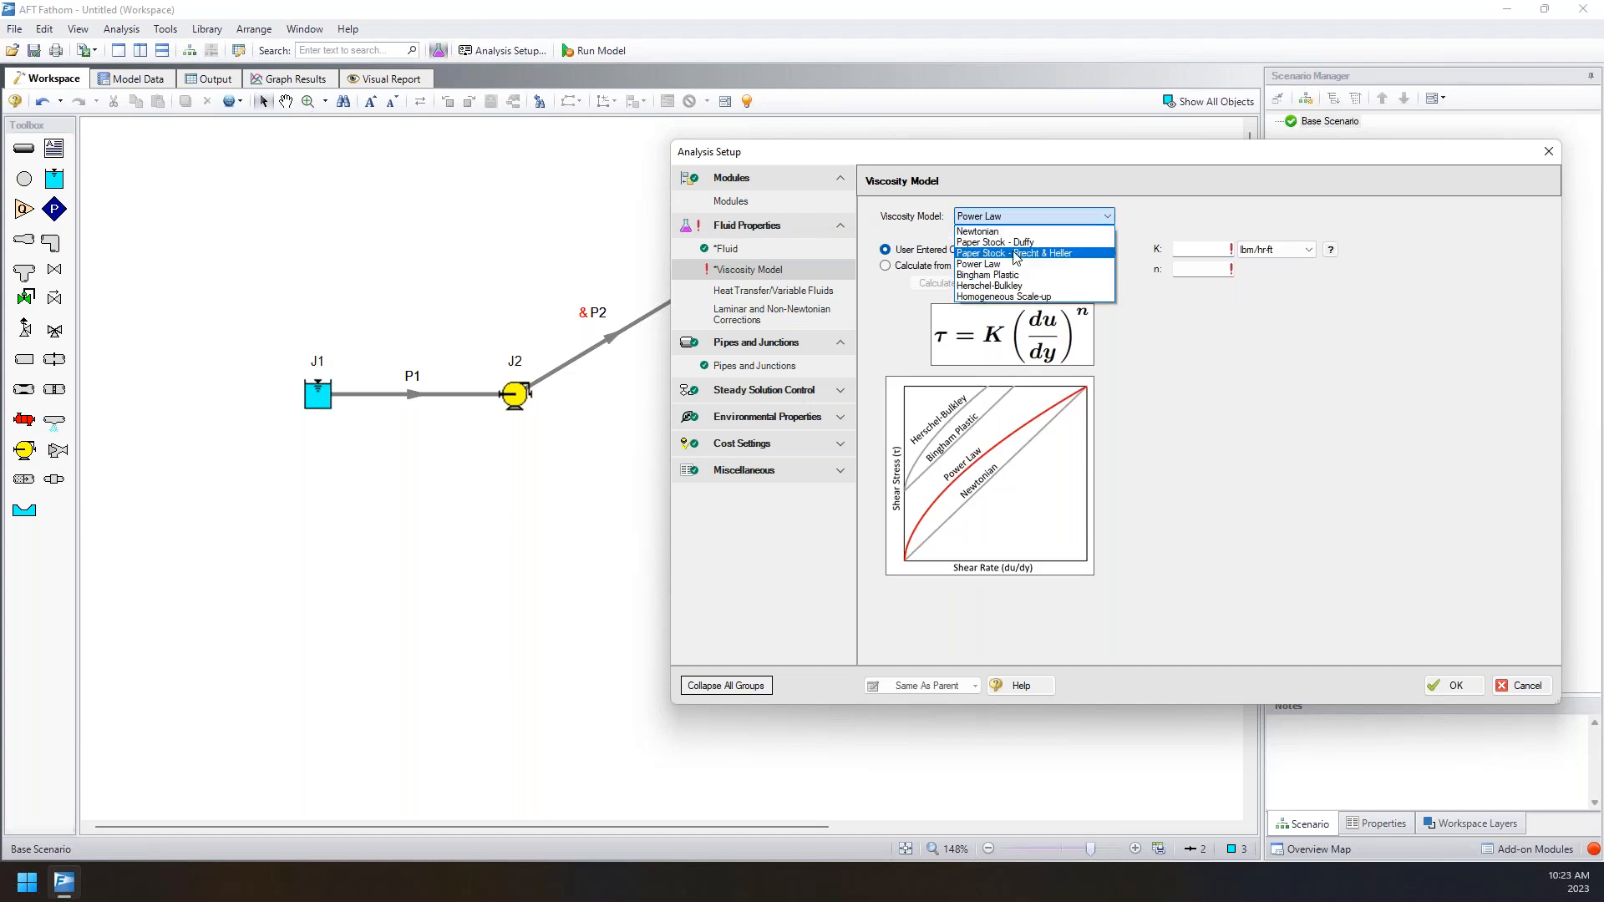
click(1119, 407)
click(1040, 218)
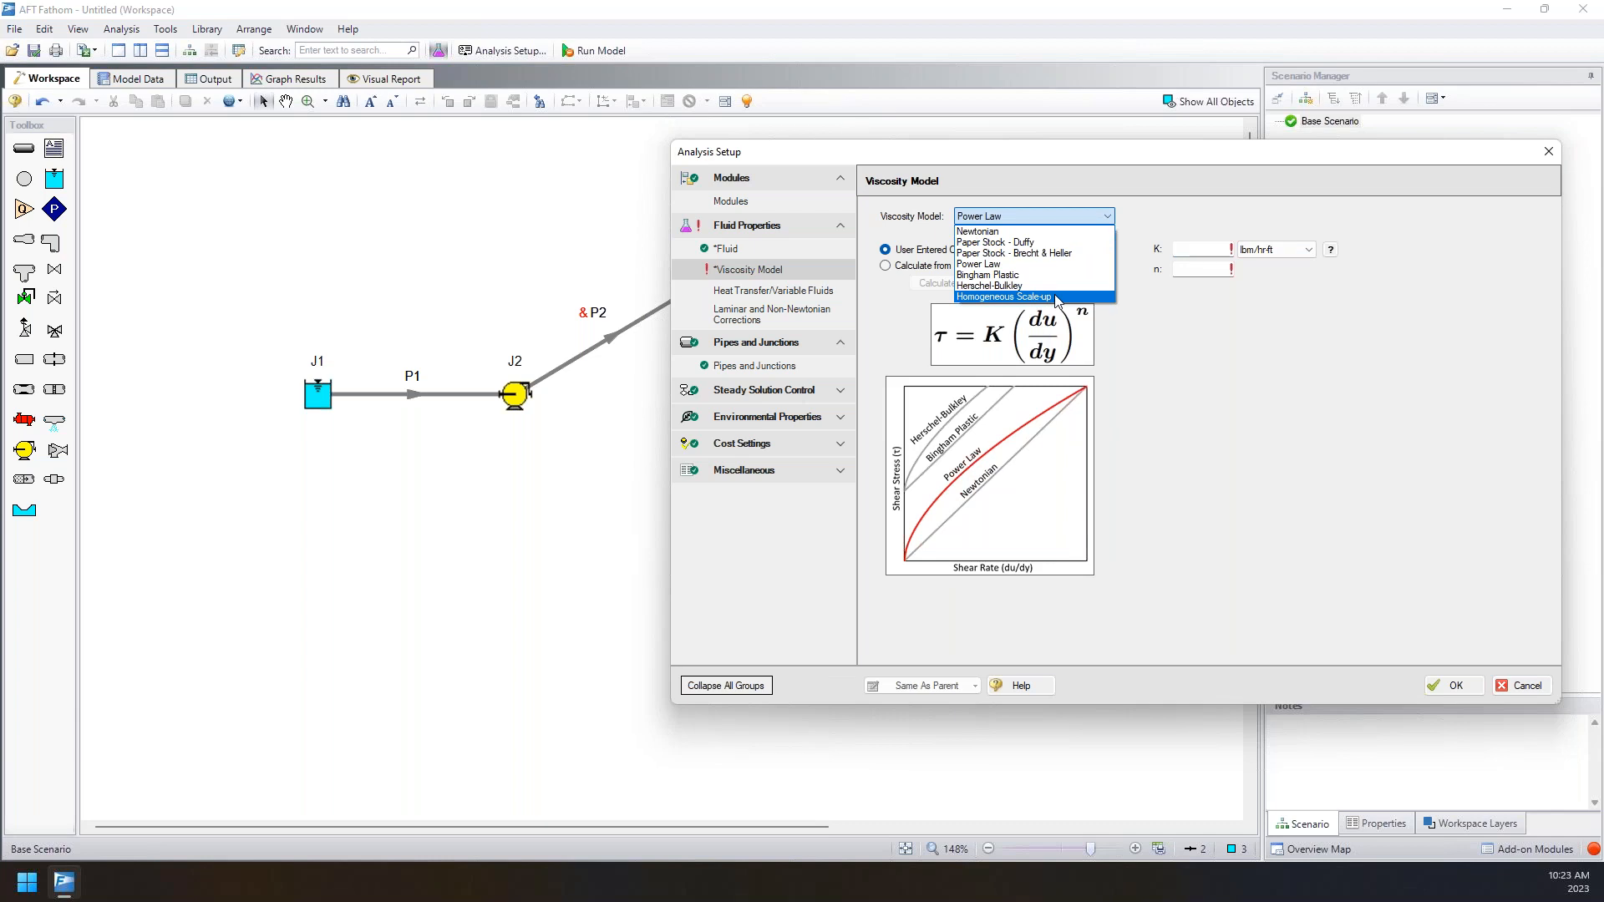
click(969, 231)
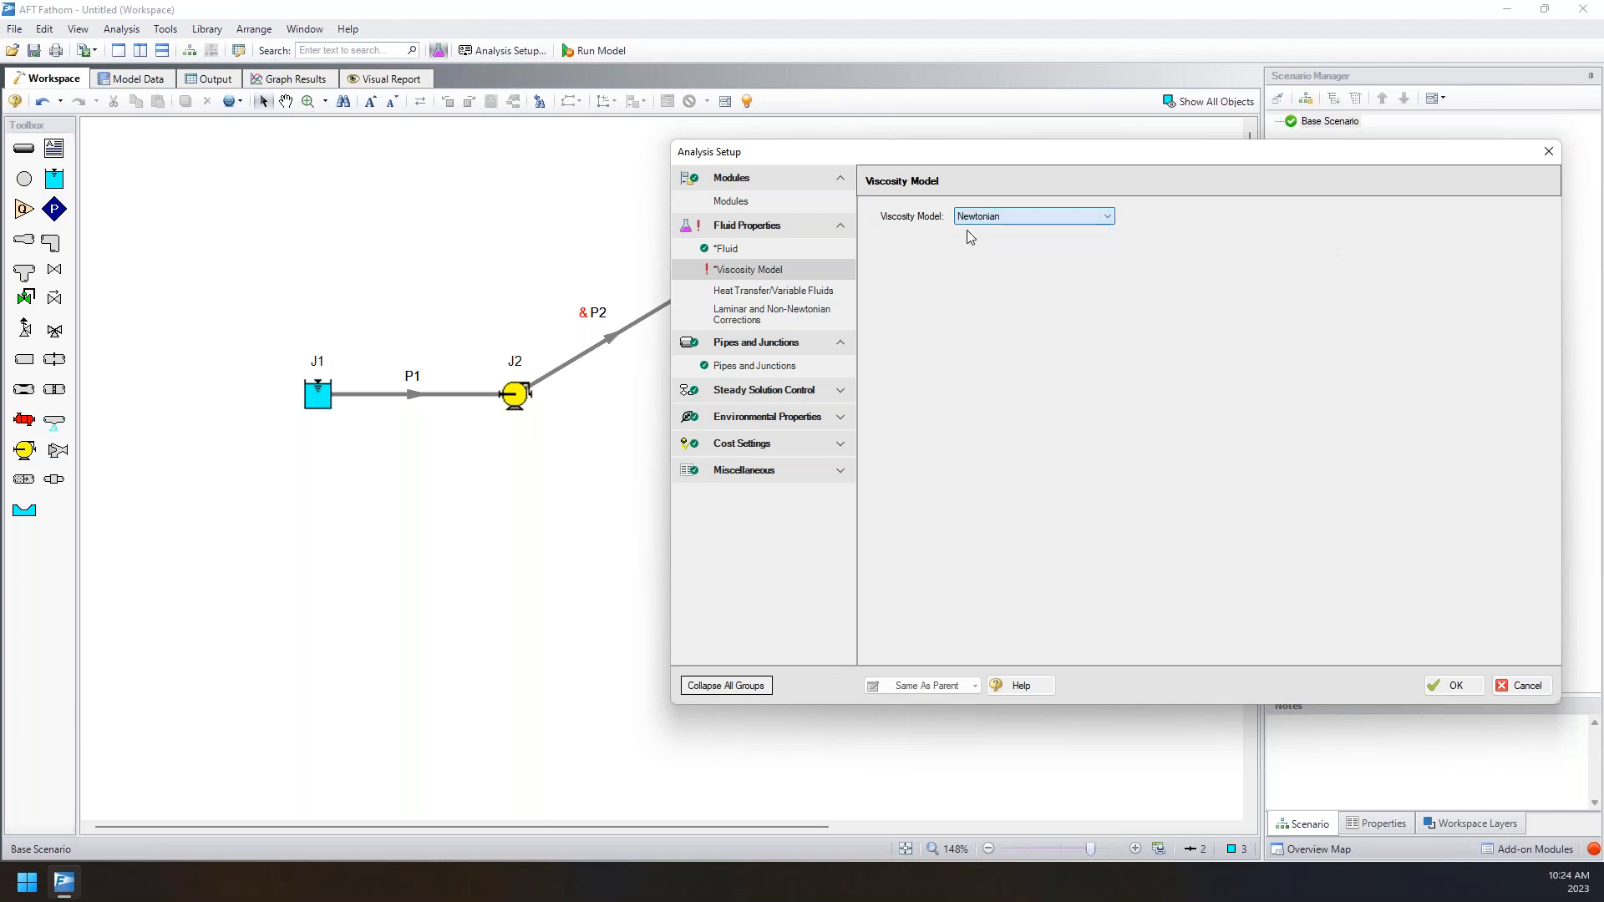
- Accept the Analysis Setup with the defined fluid and run the model
click(725, 249)
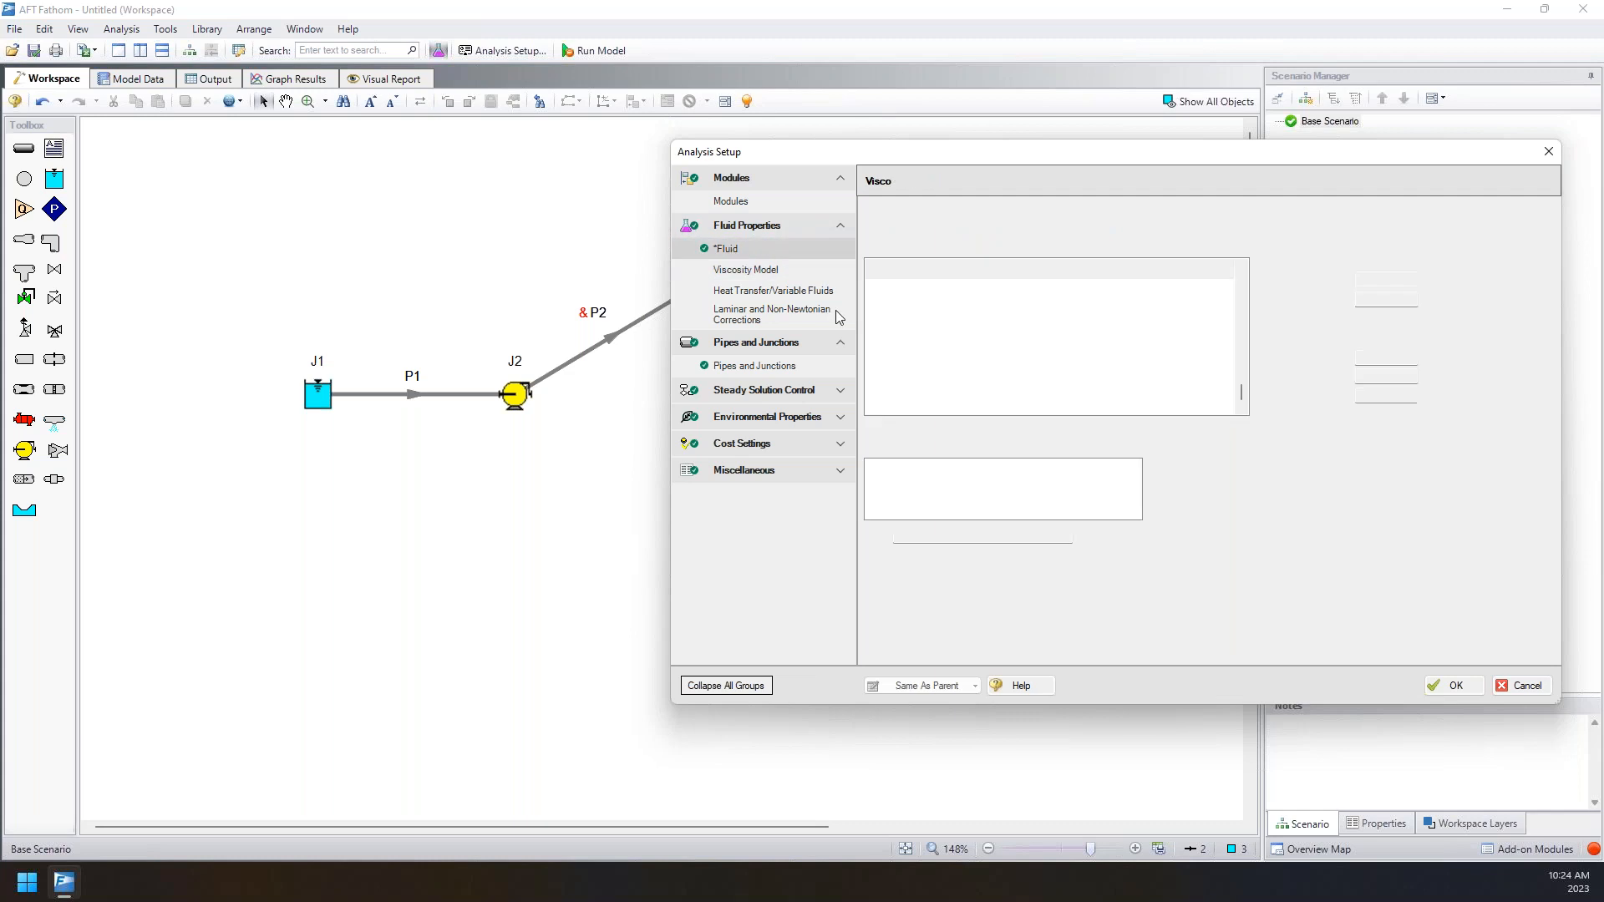
click(1454, 685)
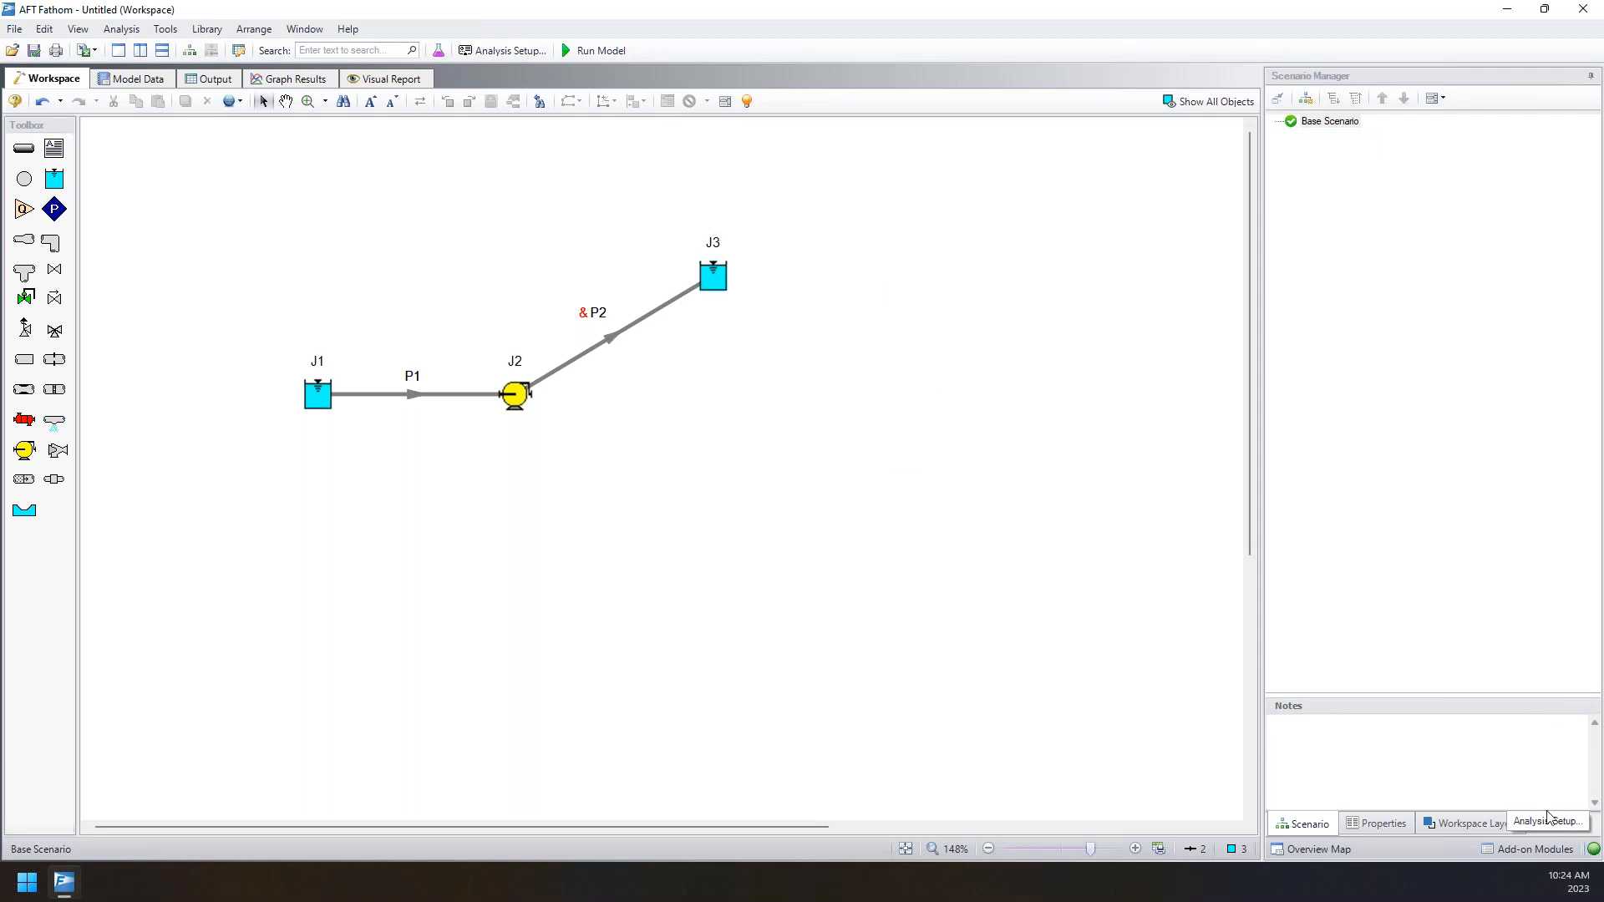
click(574, 54)
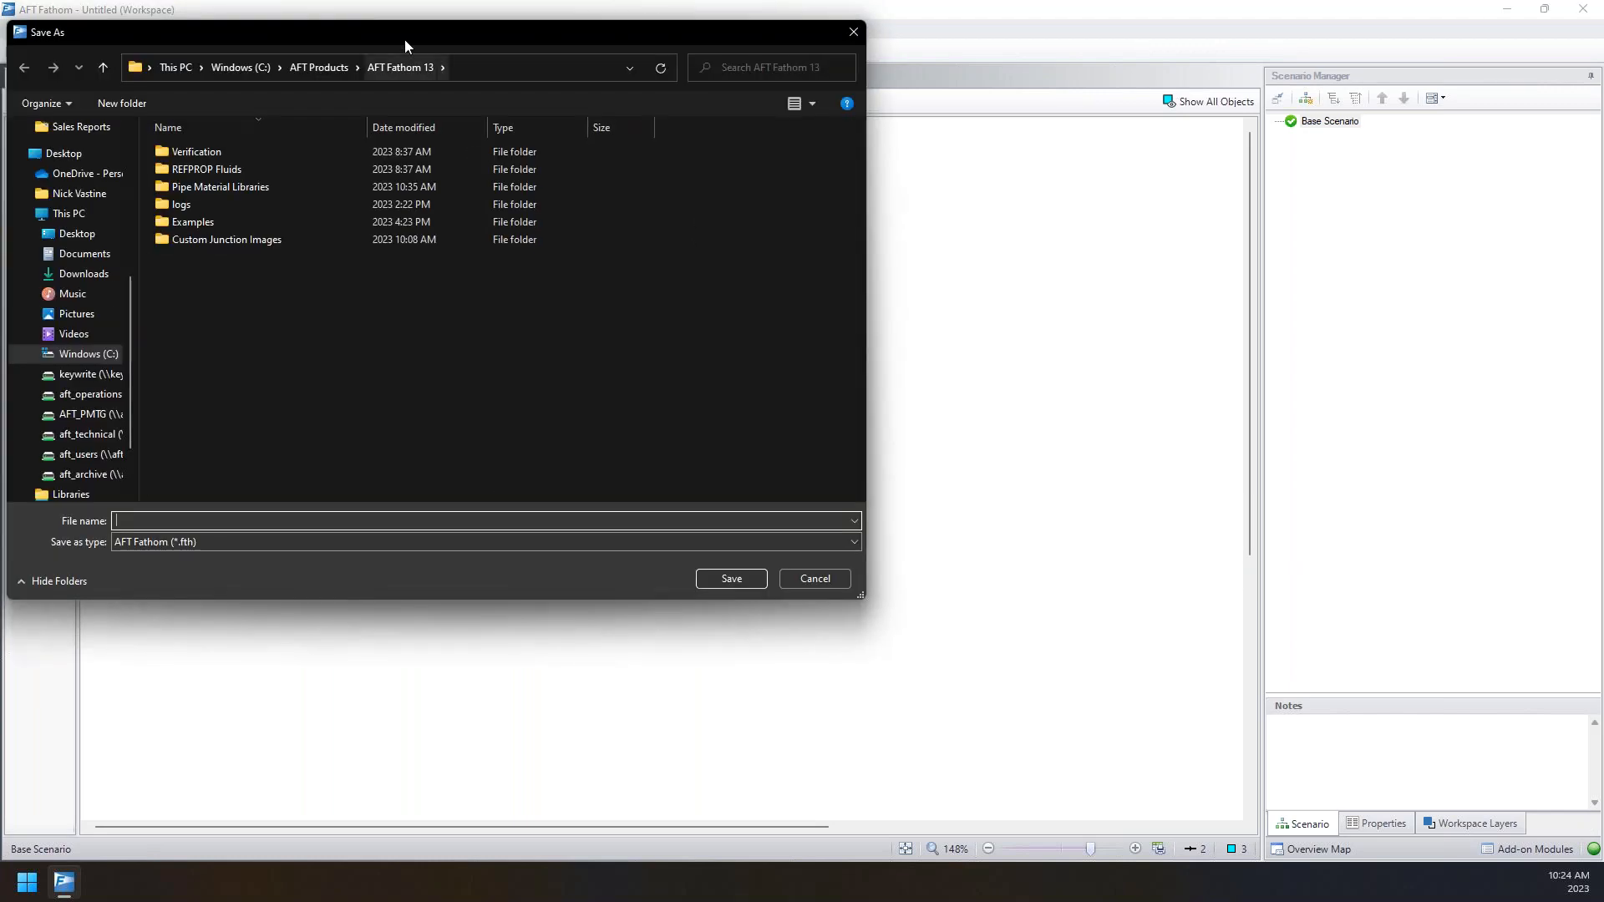
- Save the model in the Downloads folder under the name Pump Sizing
click(83, 273)
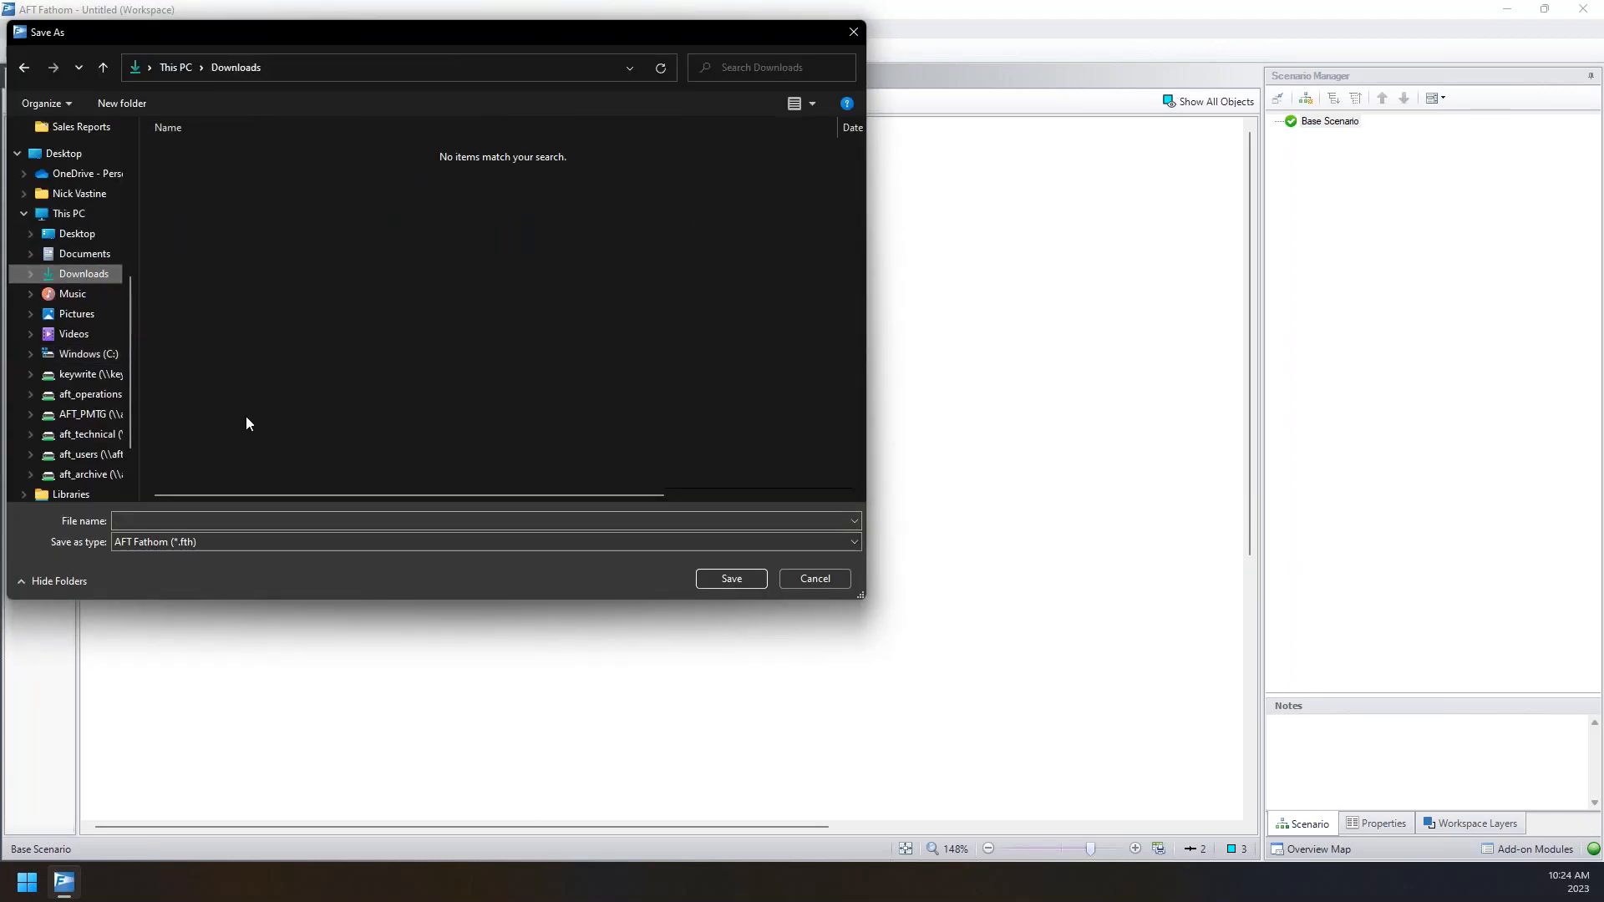
click(288, 520)
text(Pump Sizing)
key(Return)
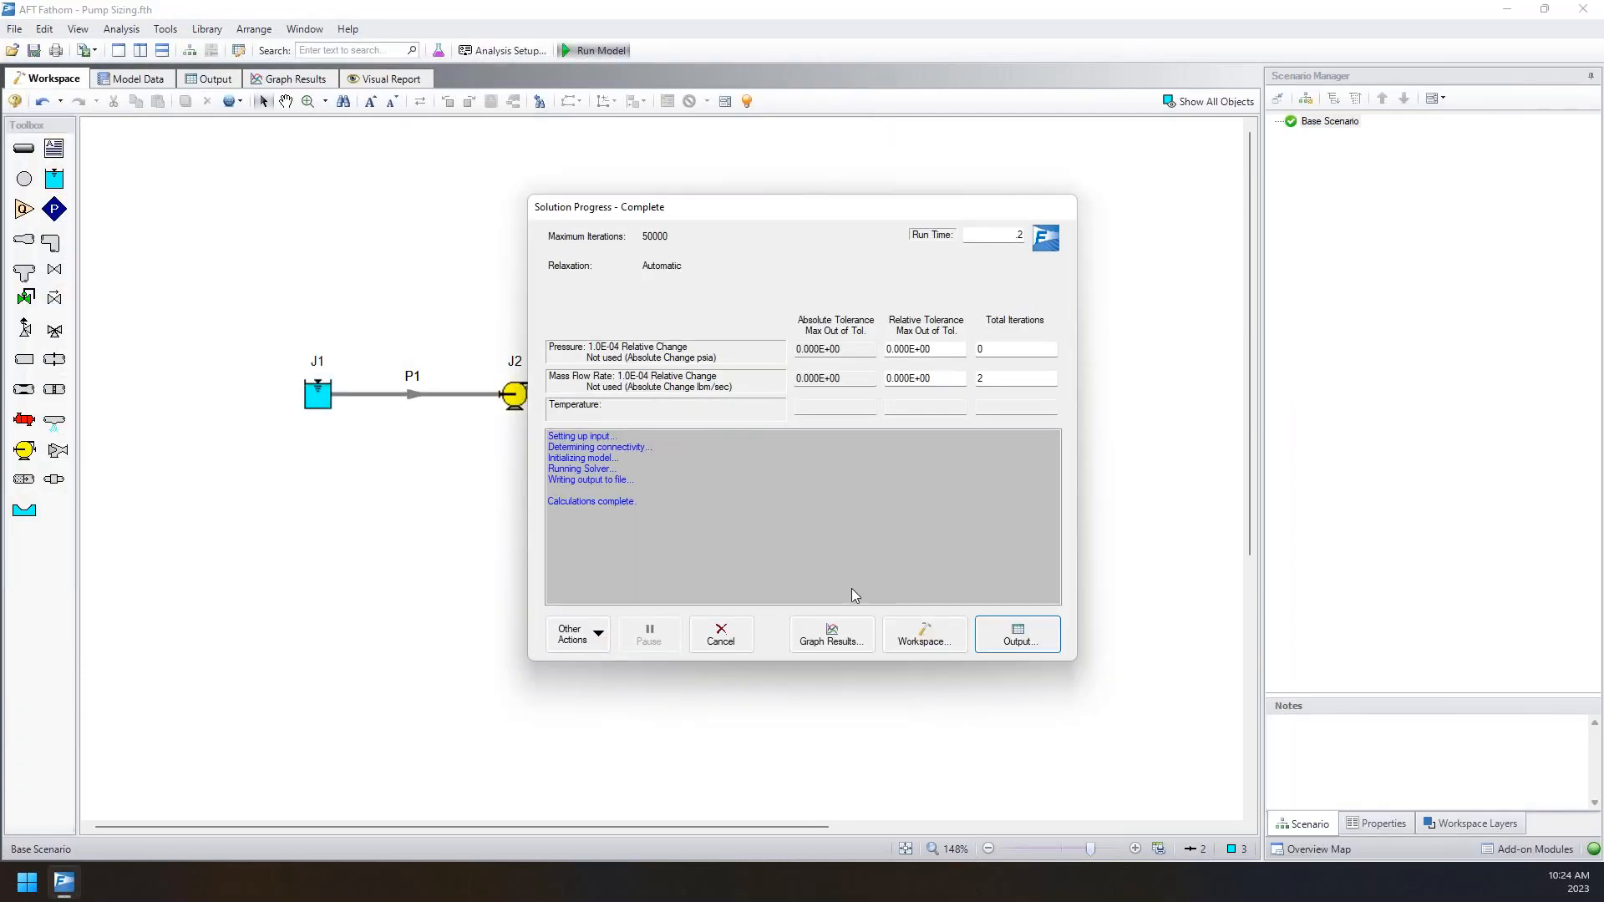
- Show the output of the completed run and enlarge it to 170%
click(1017, 635)
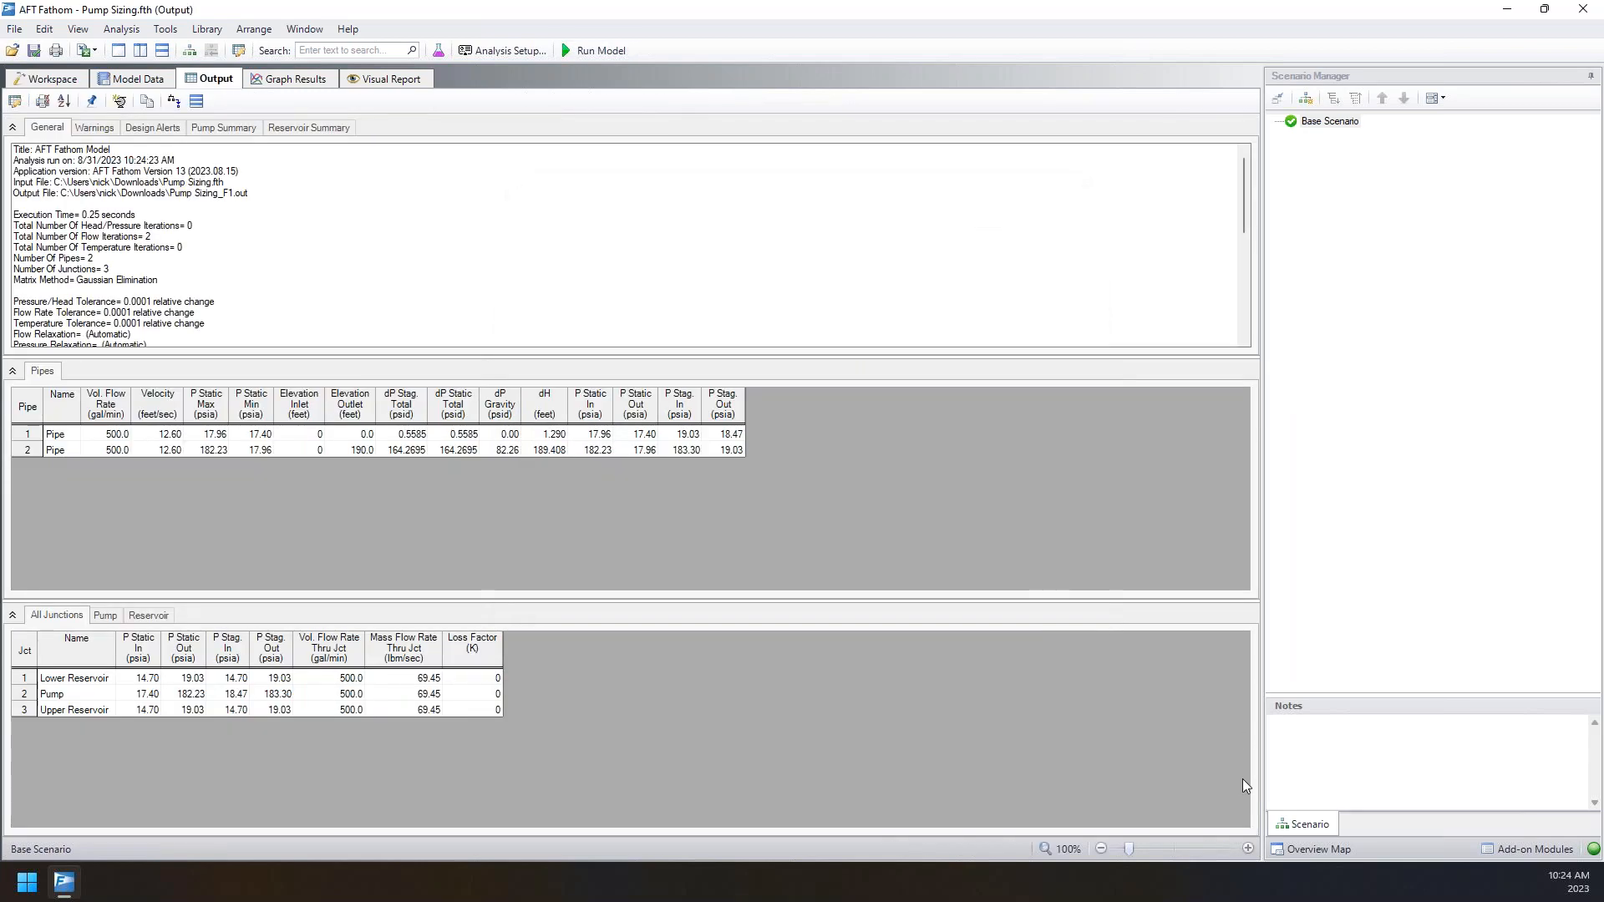
click(1247, 849)
click(1248, 849)
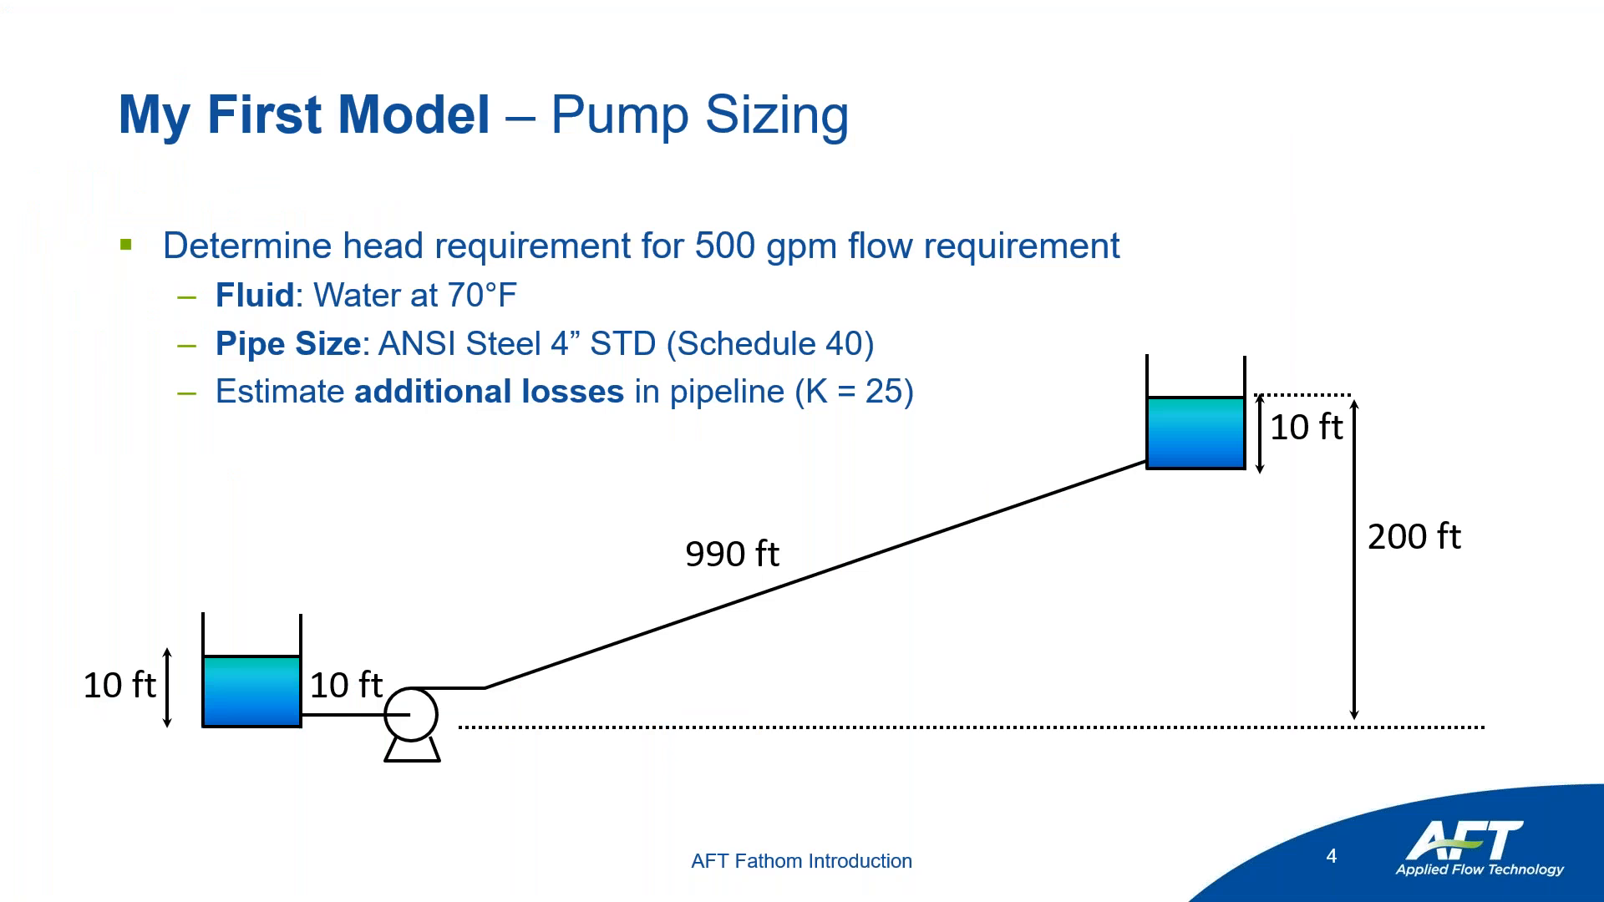
key(Right)
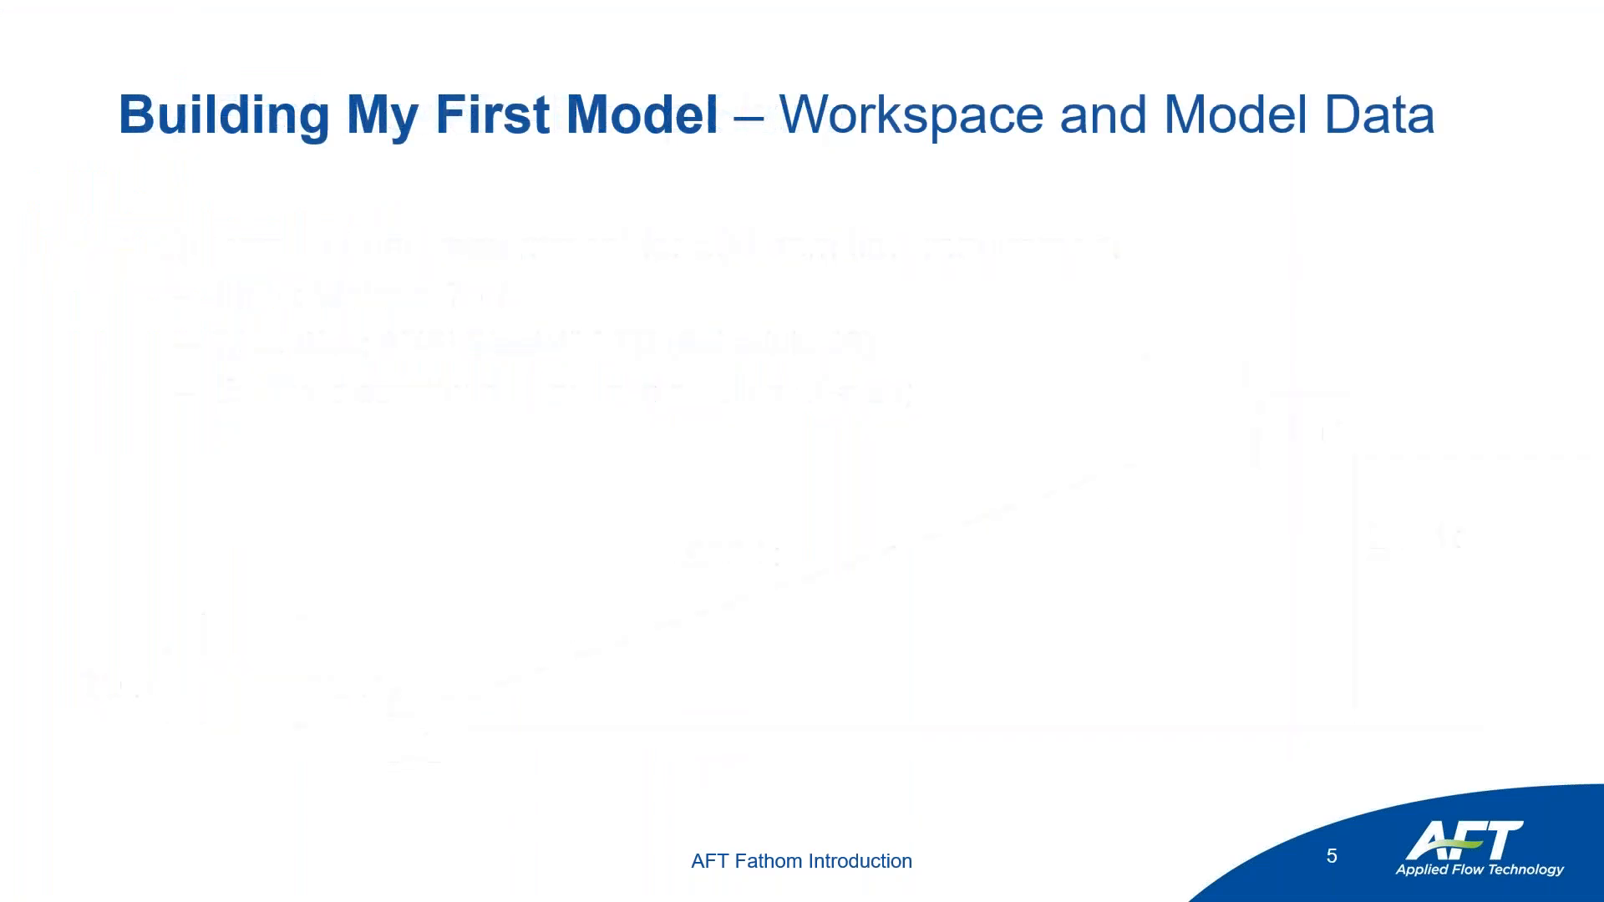
key(Right)
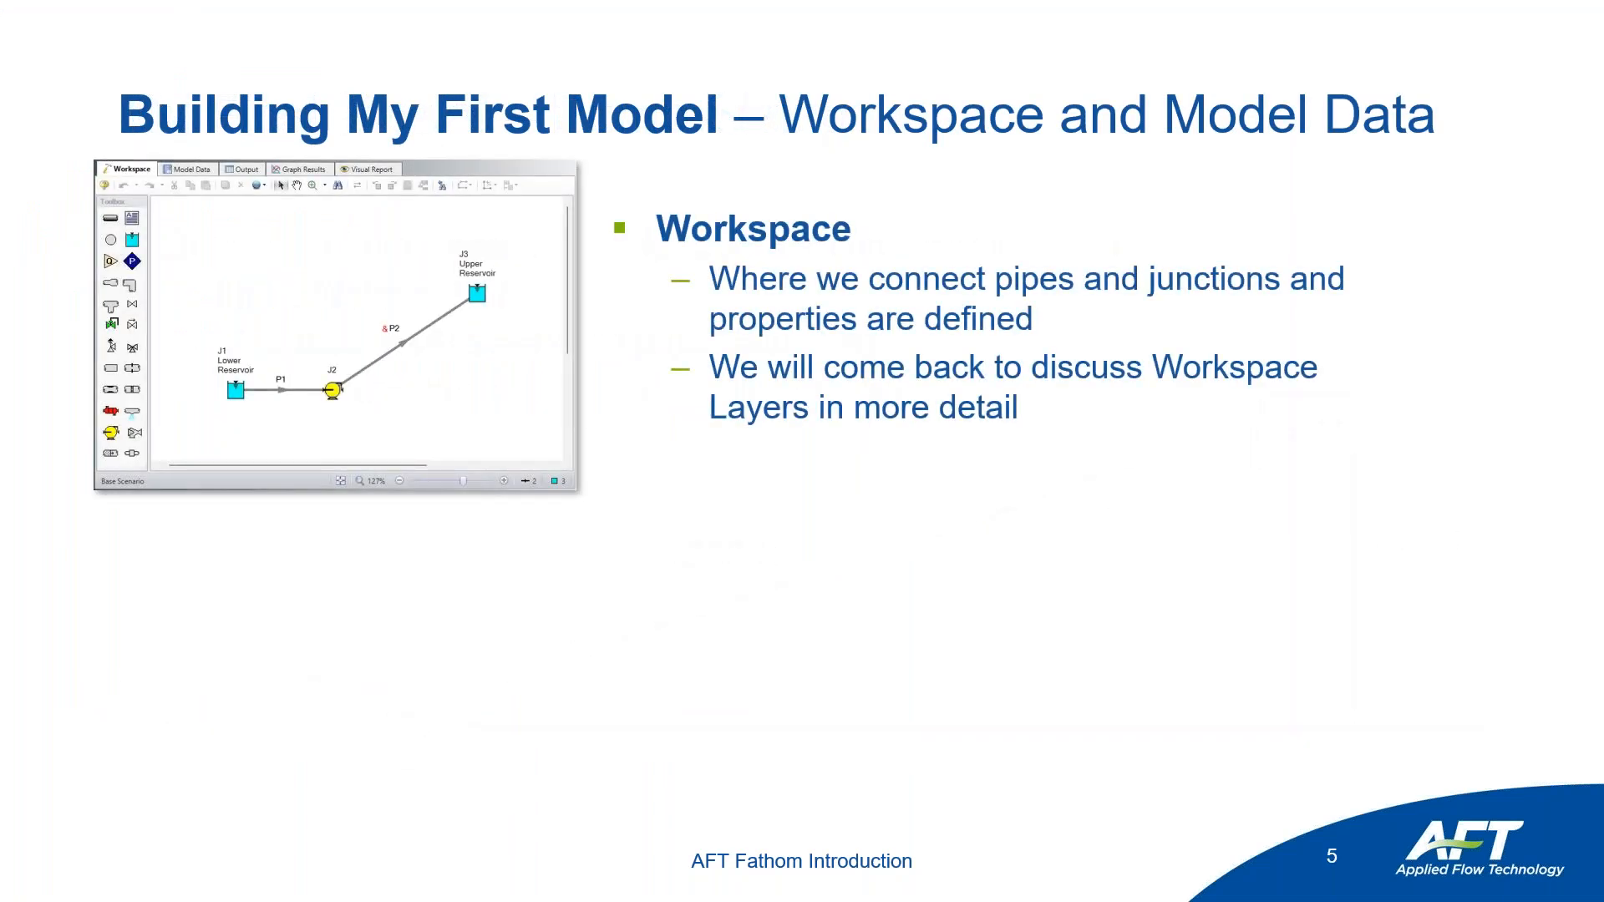
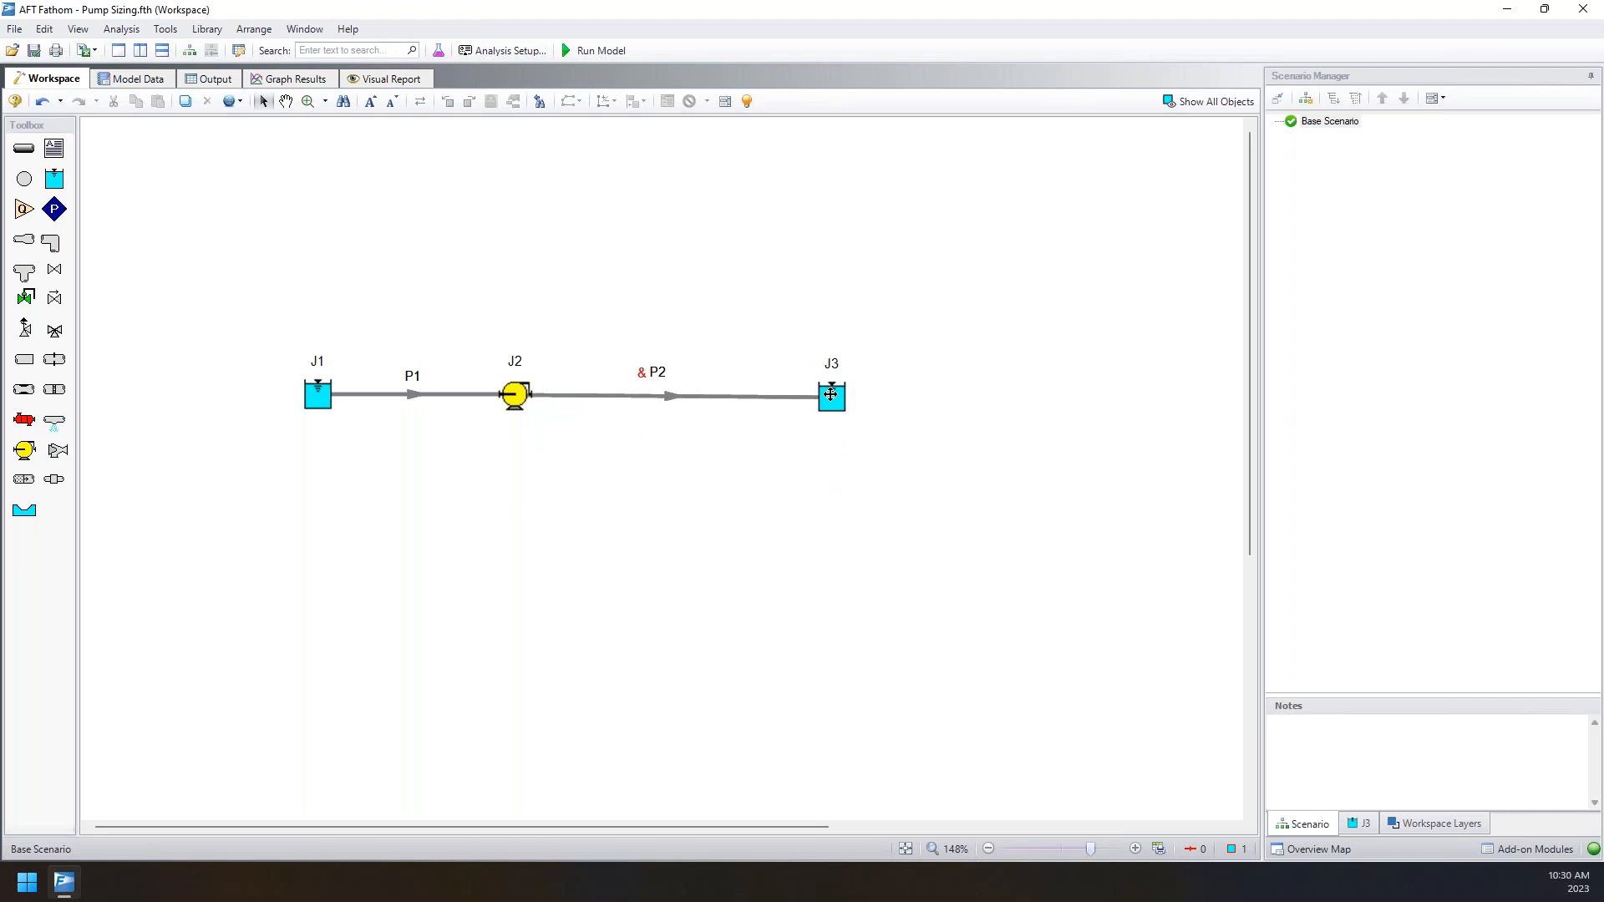
- Highlight pipes P2 and P1 in turn, and move pump J2 horizontally close to reservoir J3
click(613, 394)
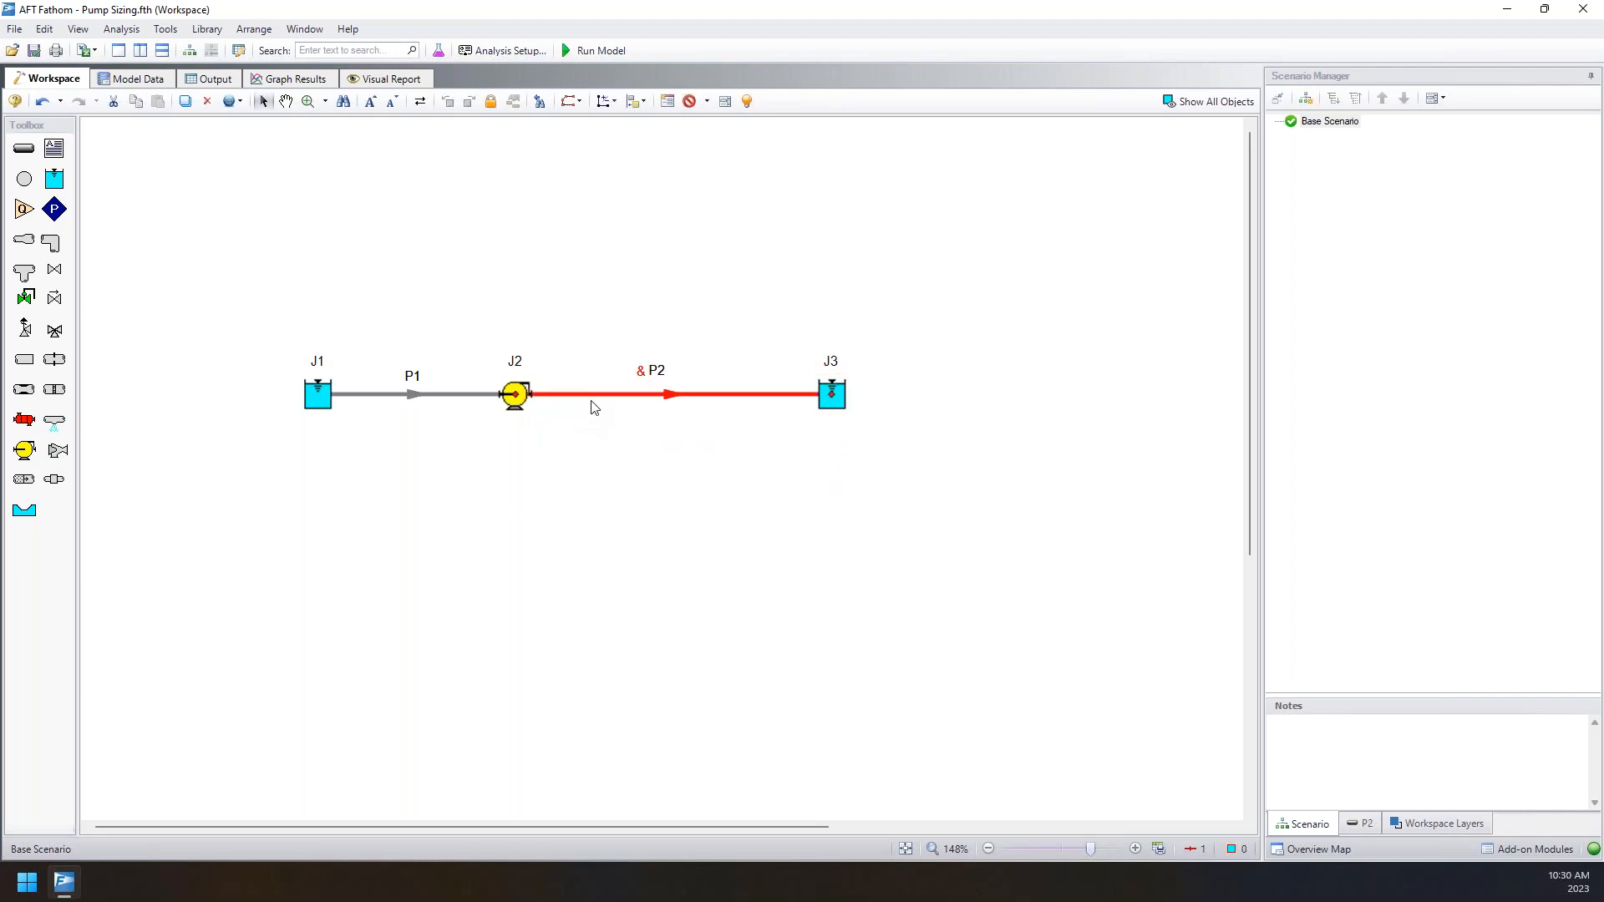
click(400, 395)
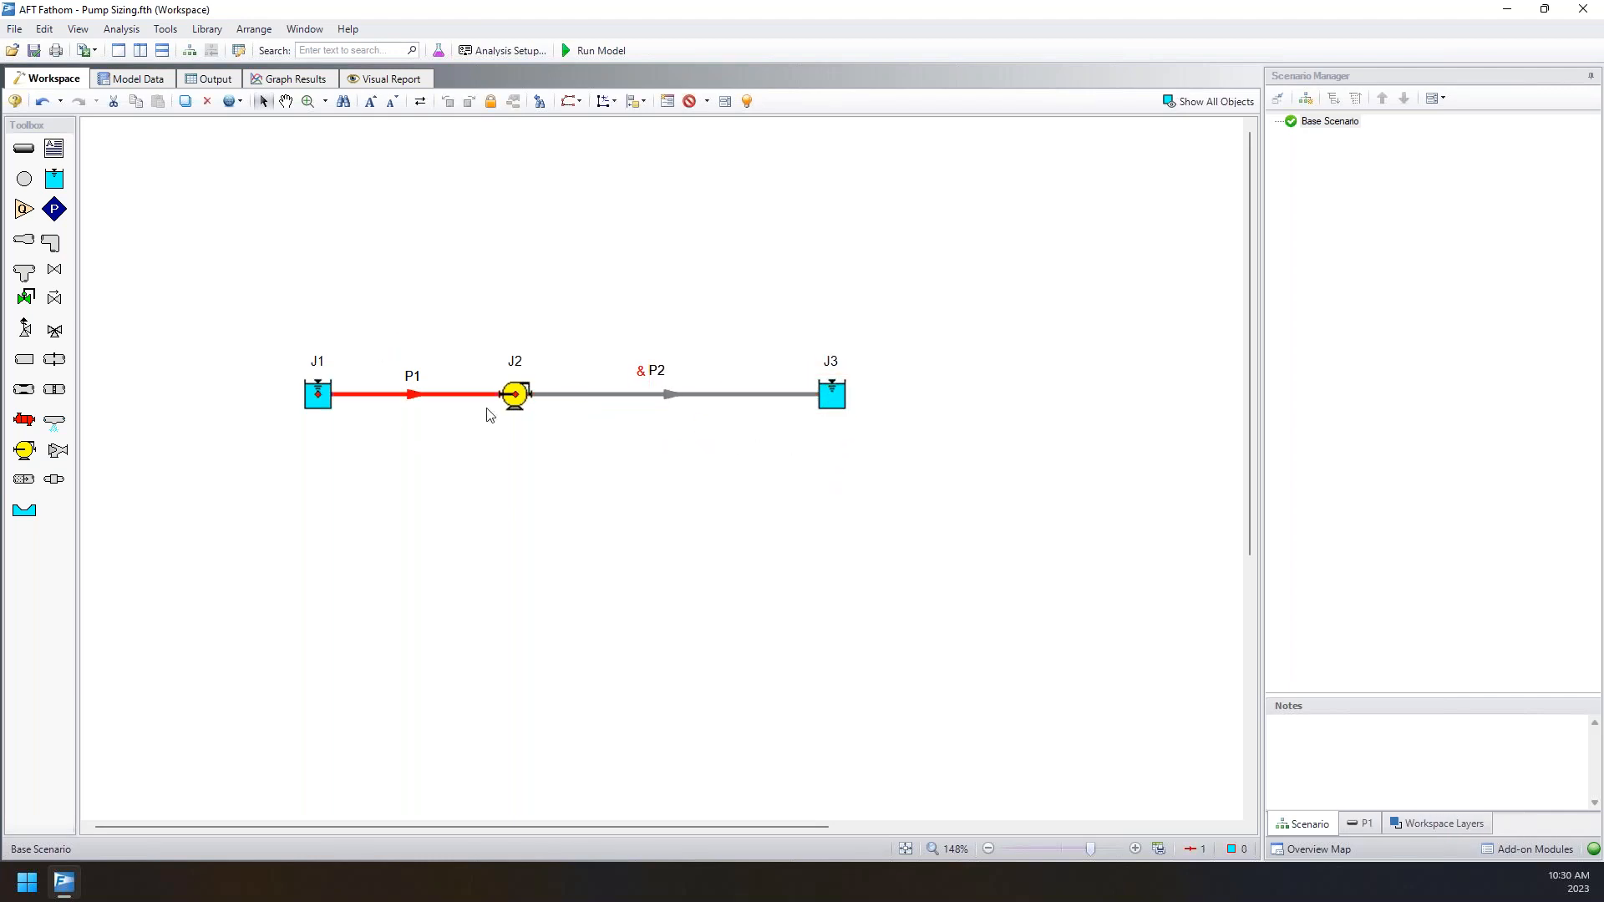
drag(515, 413, 752, 413)
click(744, 495)
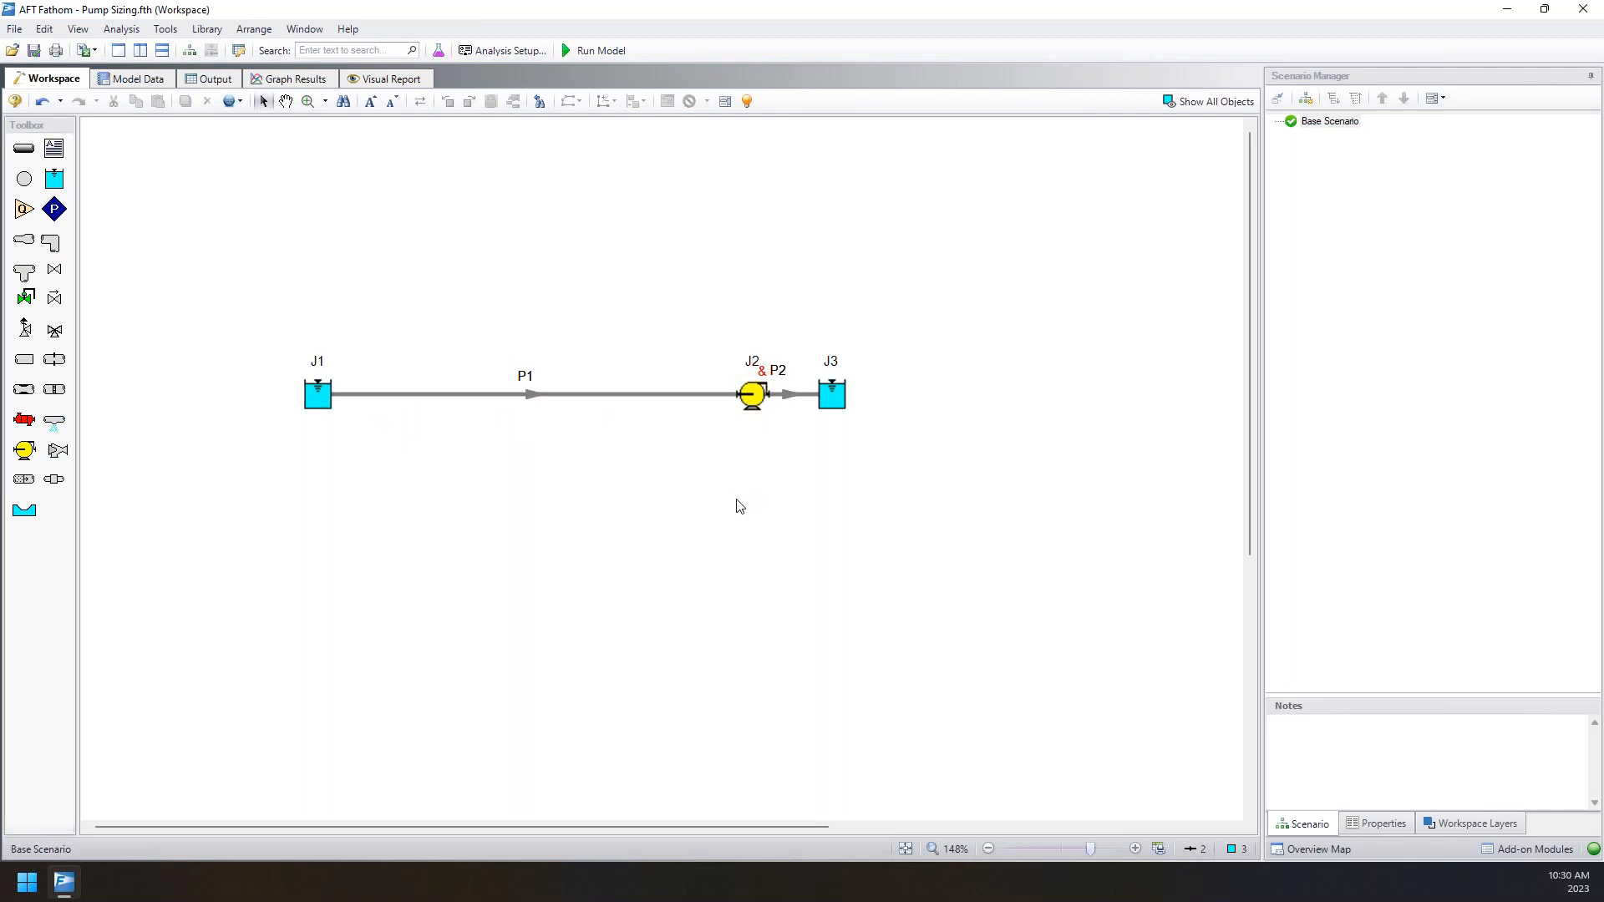
- Move pump J2 back toward reservoir J1 and place reservoir J3 diagonally above the pump
drag(752, 398, 436, 401)
drag(832, 399, 675, 241)
drag(441, 403, 521, 403)
click(617, 461)
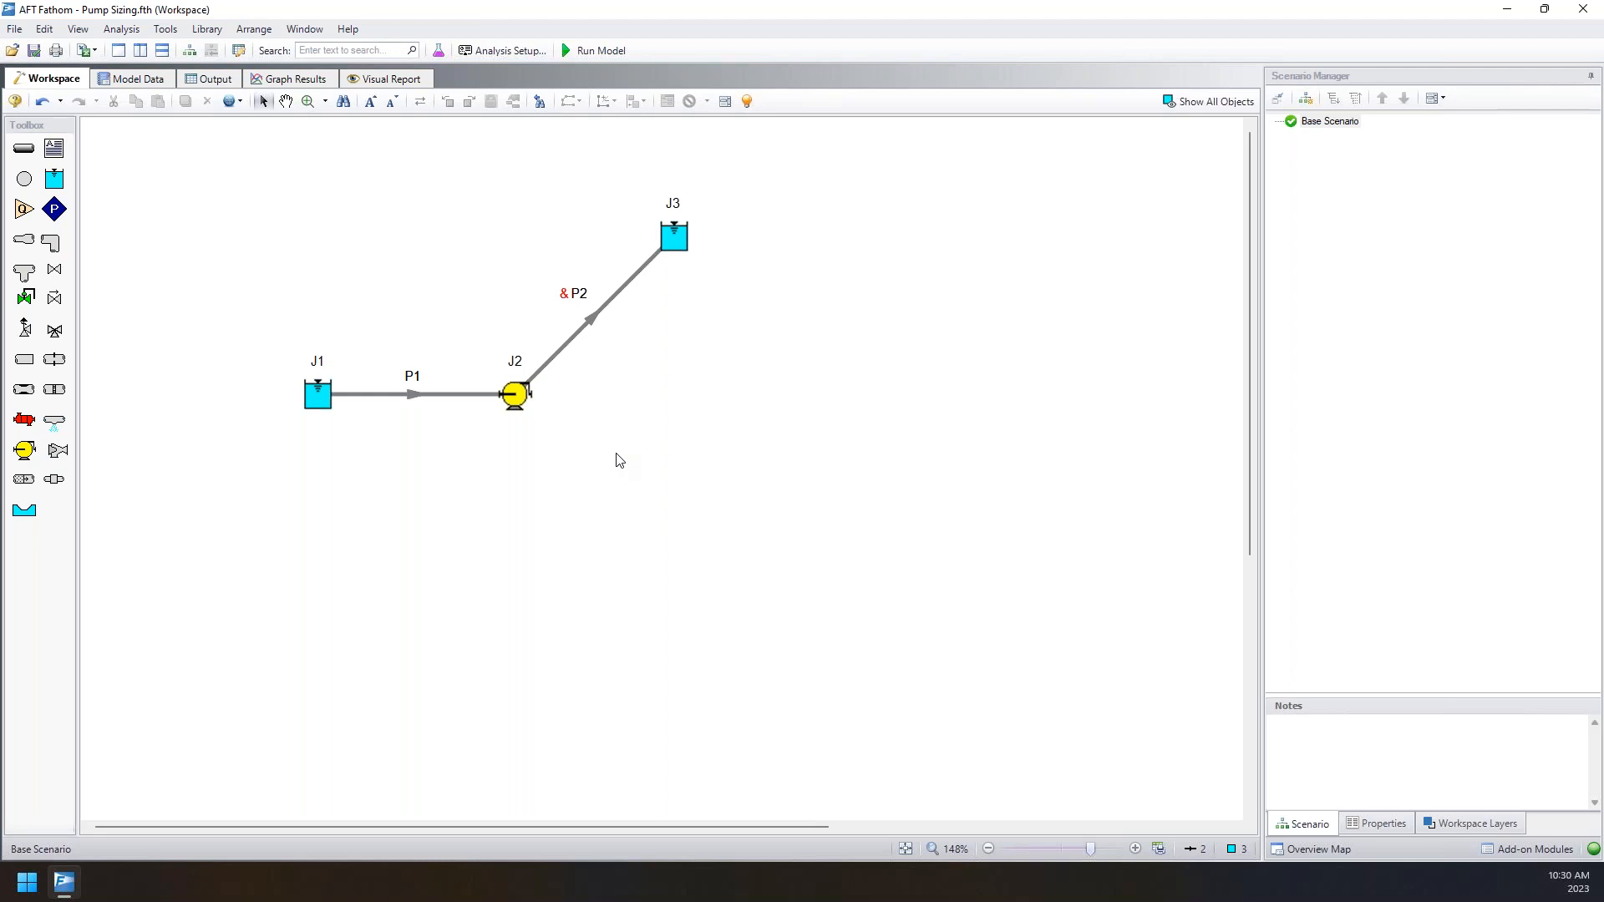
- Try reservoir J3 level with pump J2, and move it back to its raised position
drag(673, 253, 836, 393)
click(785, 341)
drag(776, 331, 675, 231)
click(768, 359)
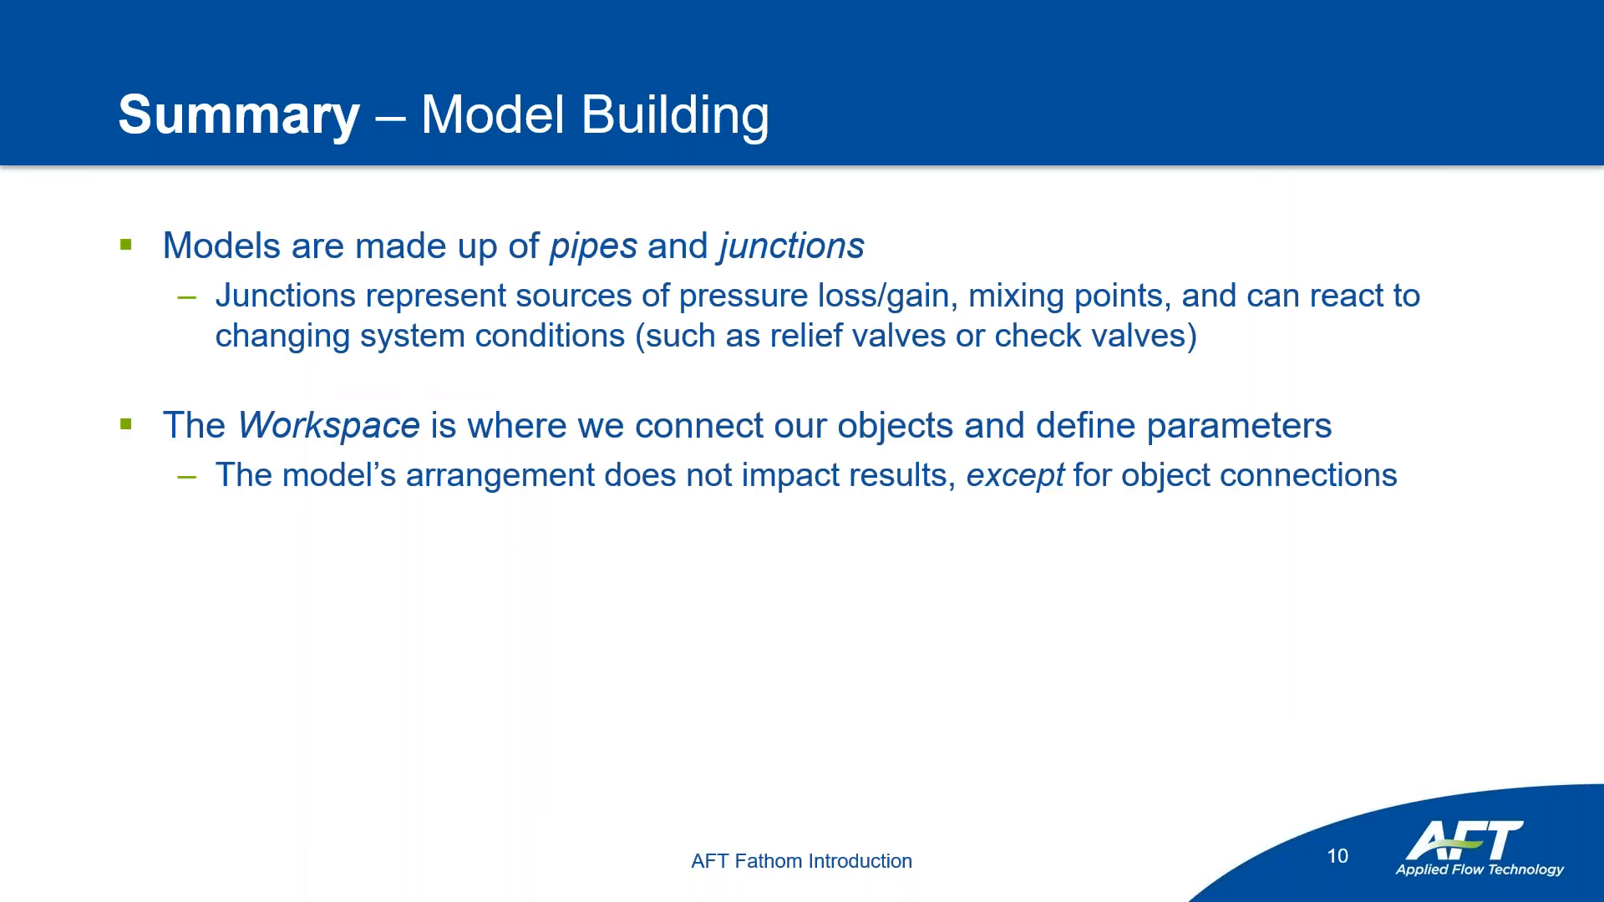
key(Right)
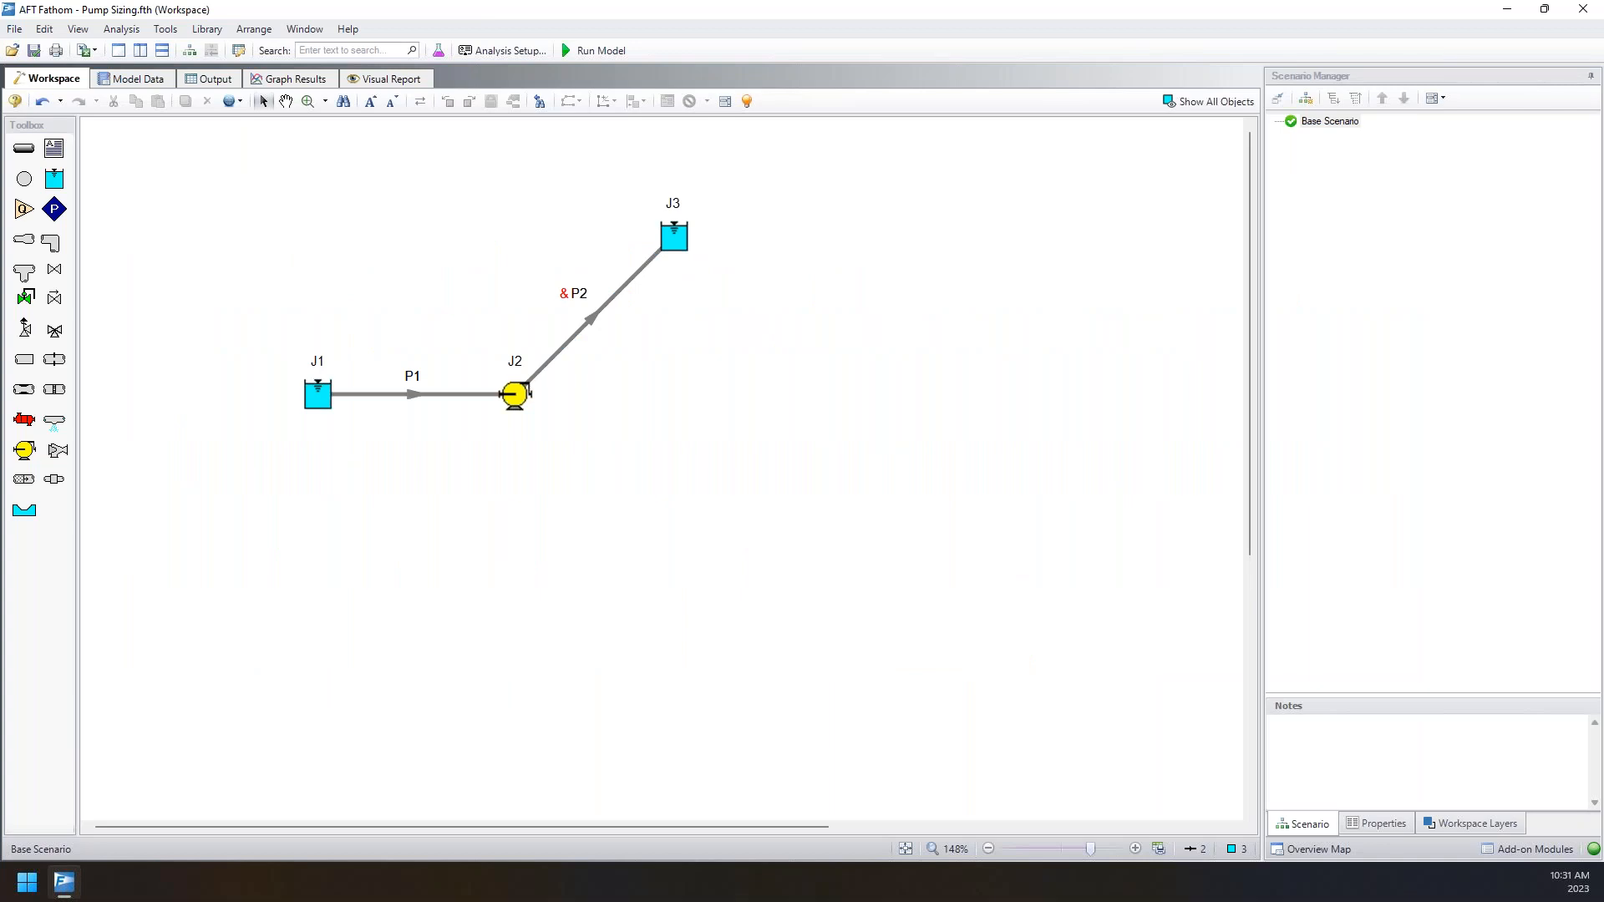
- Check the model for undefined pipes and junctions
click(725, 102)
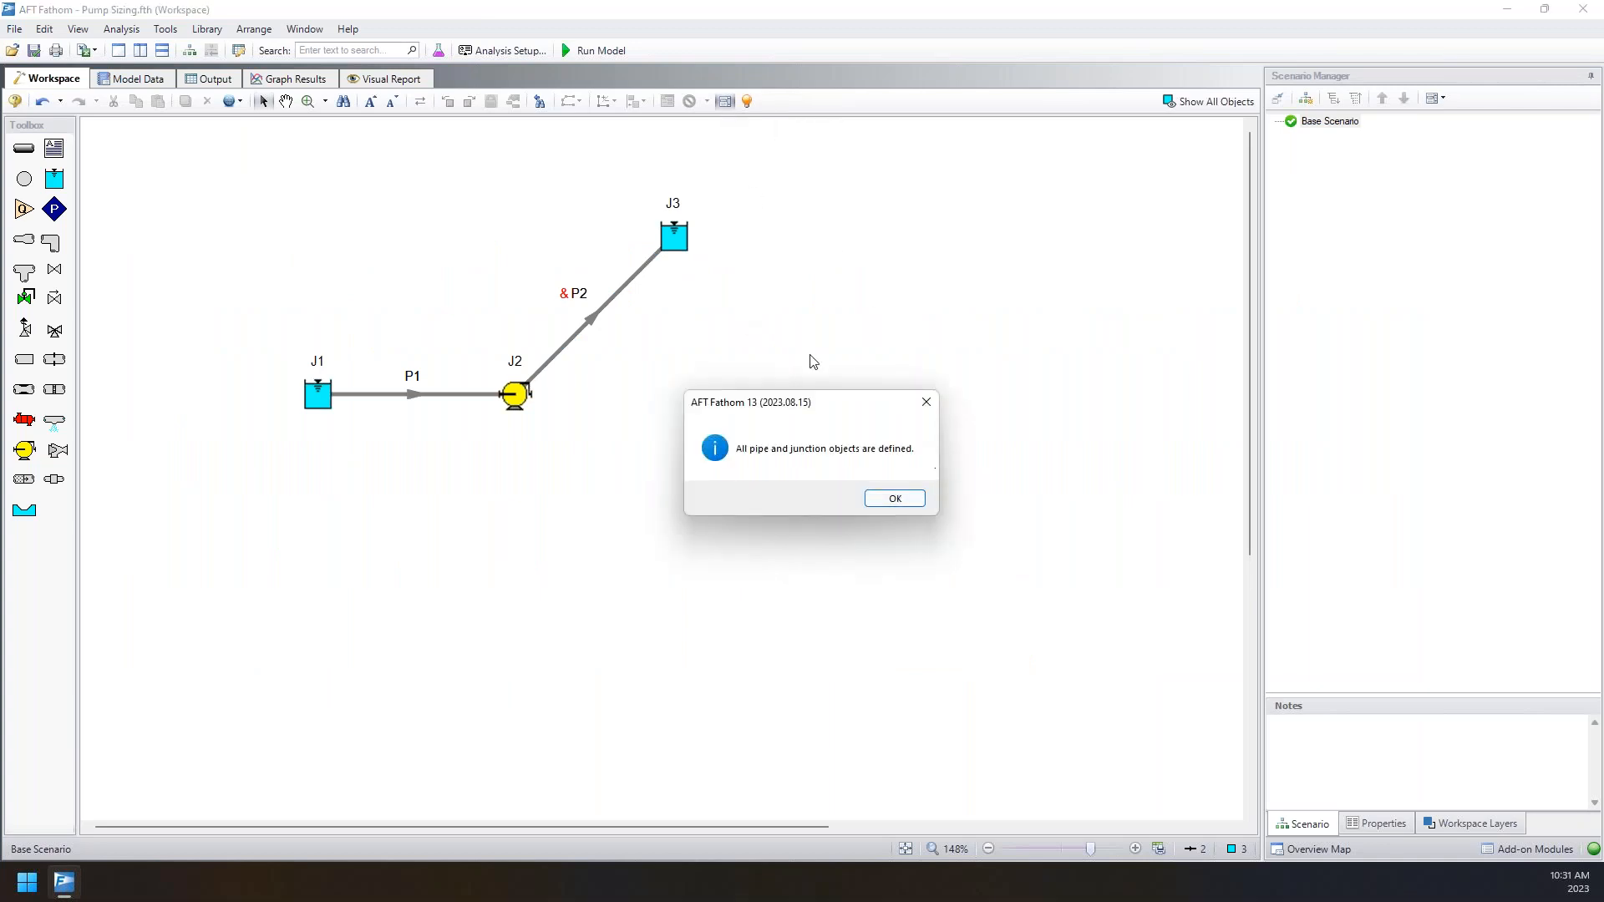
click(894, 500)
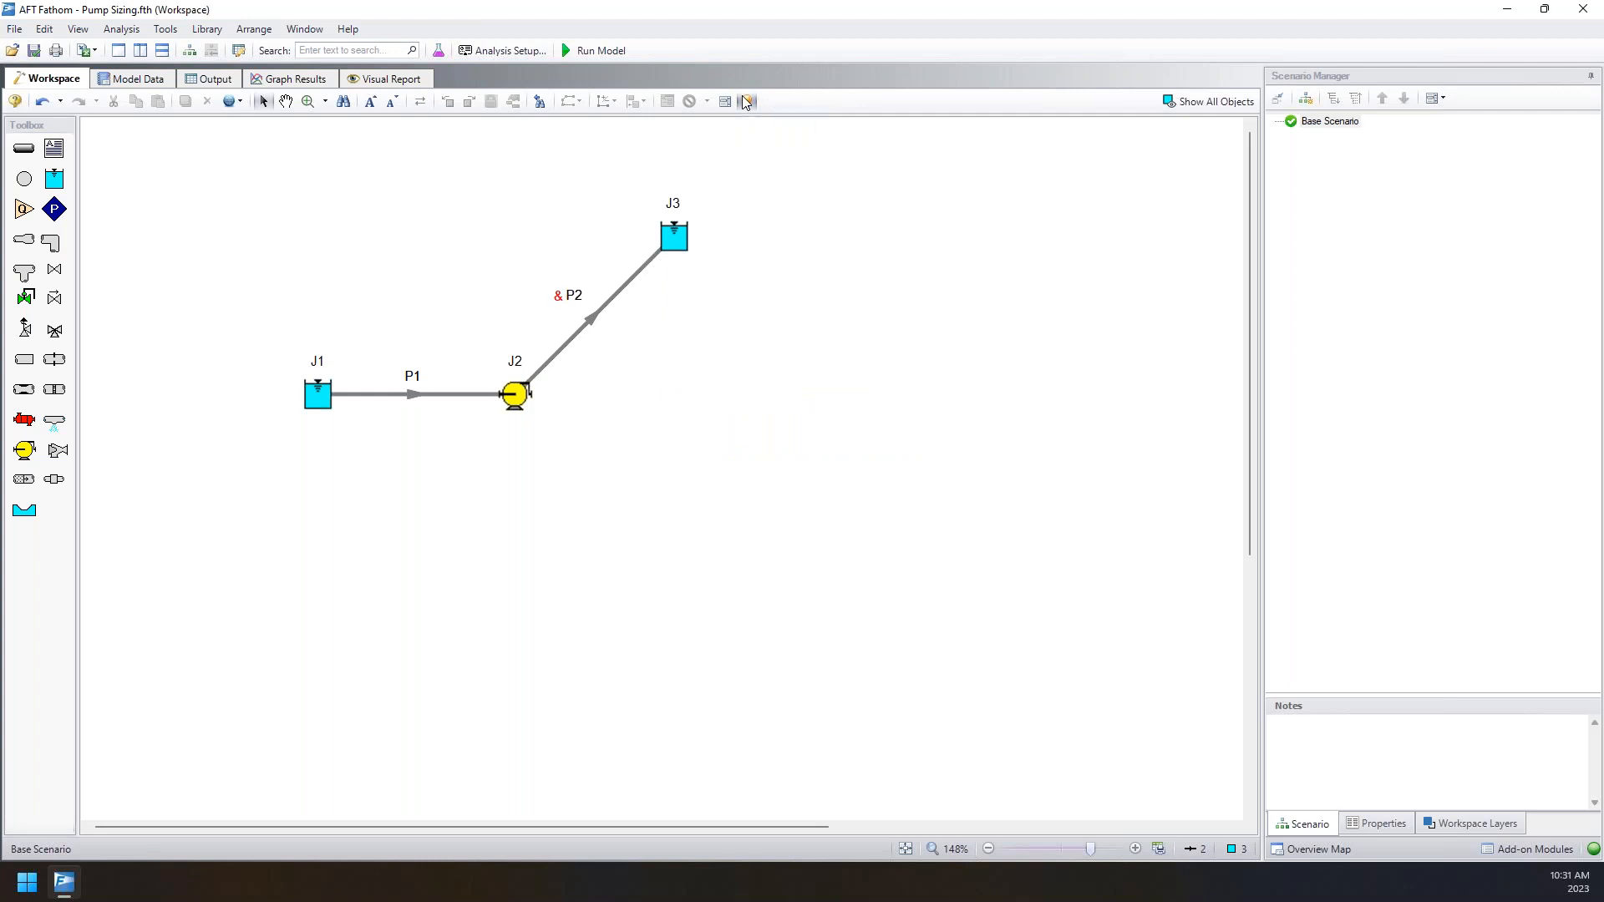
- Clear the length of pipe P2 and accept its properties
click(603, 310)
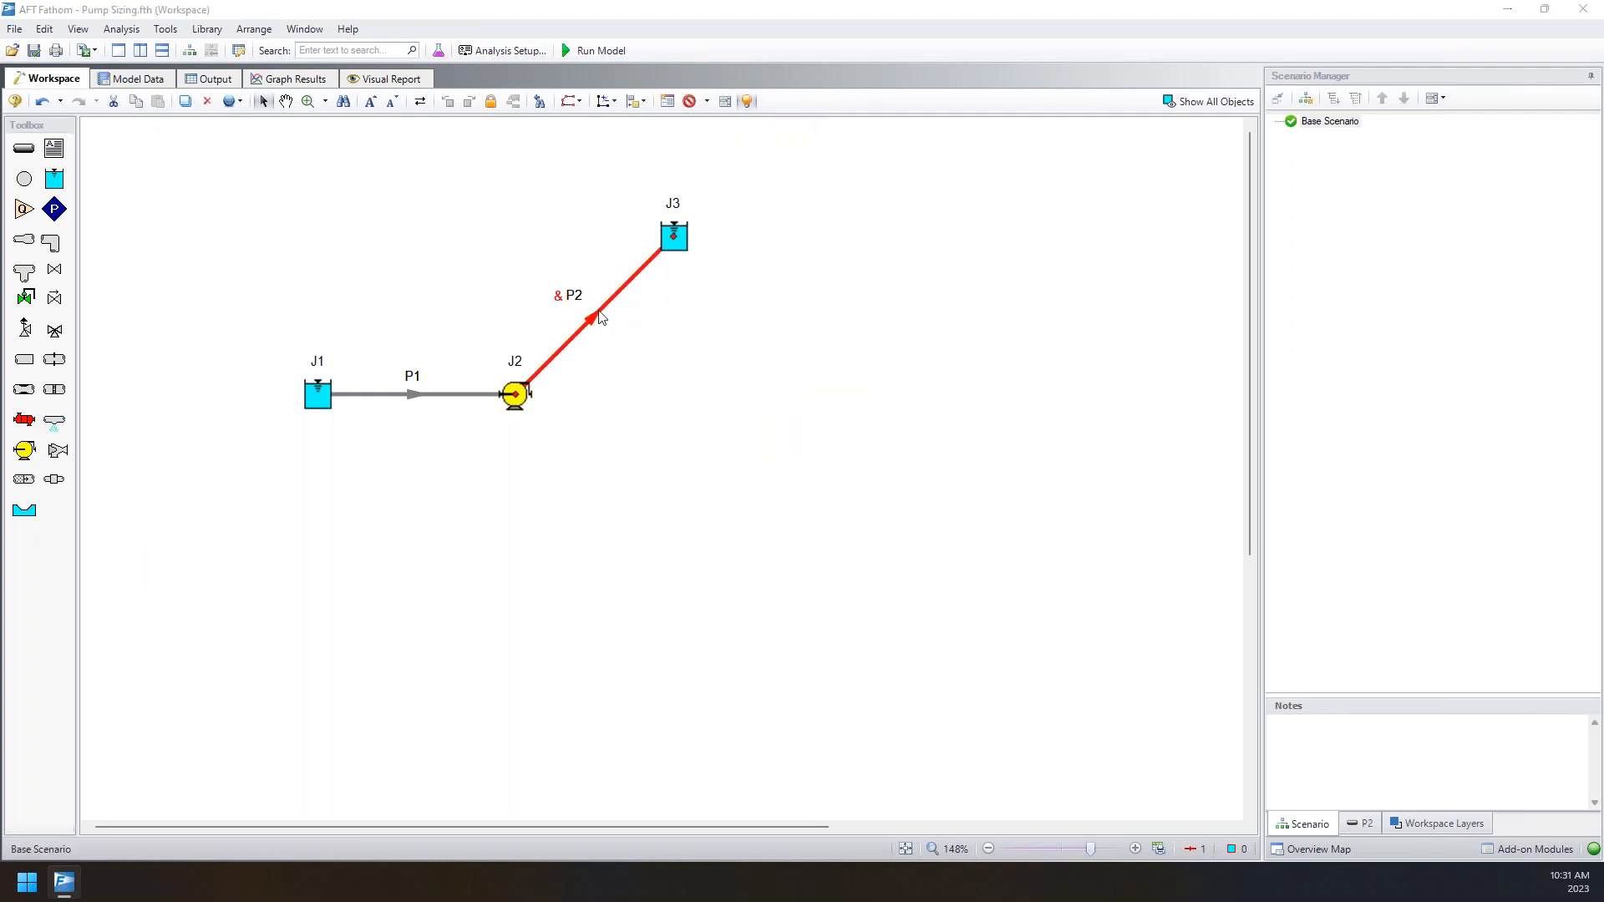
double_click(603, 311)
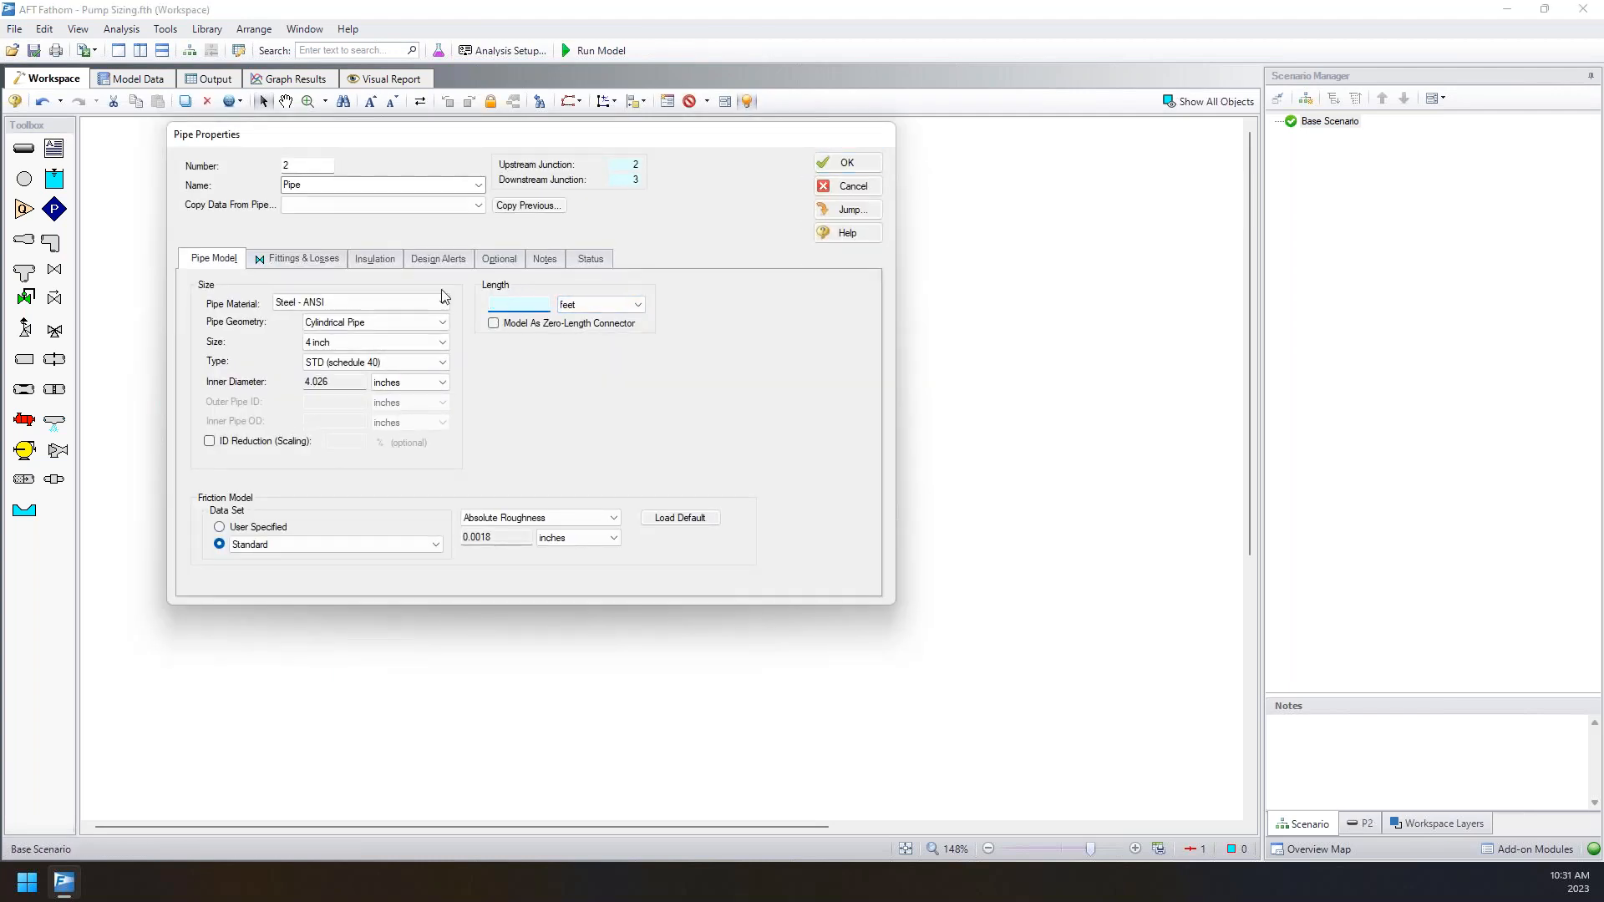
click(843, 167)
click(757, 380)
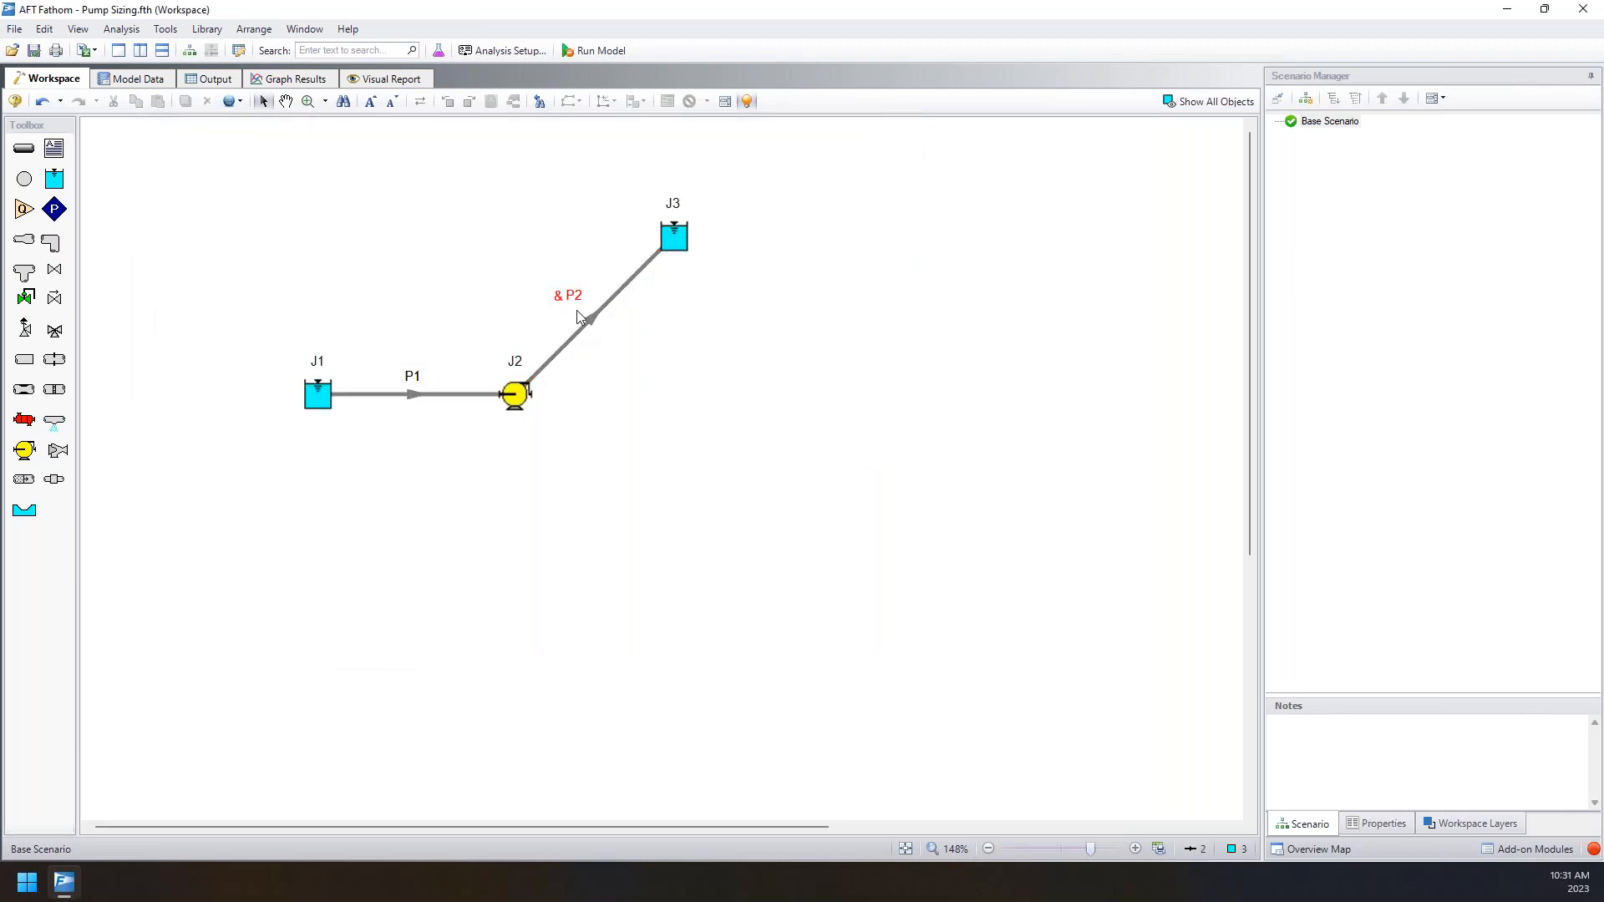
- Set the length of pipe P2 to 990 feet and turn off the object status display
double_click(590, 323)
double_click(590, 326)
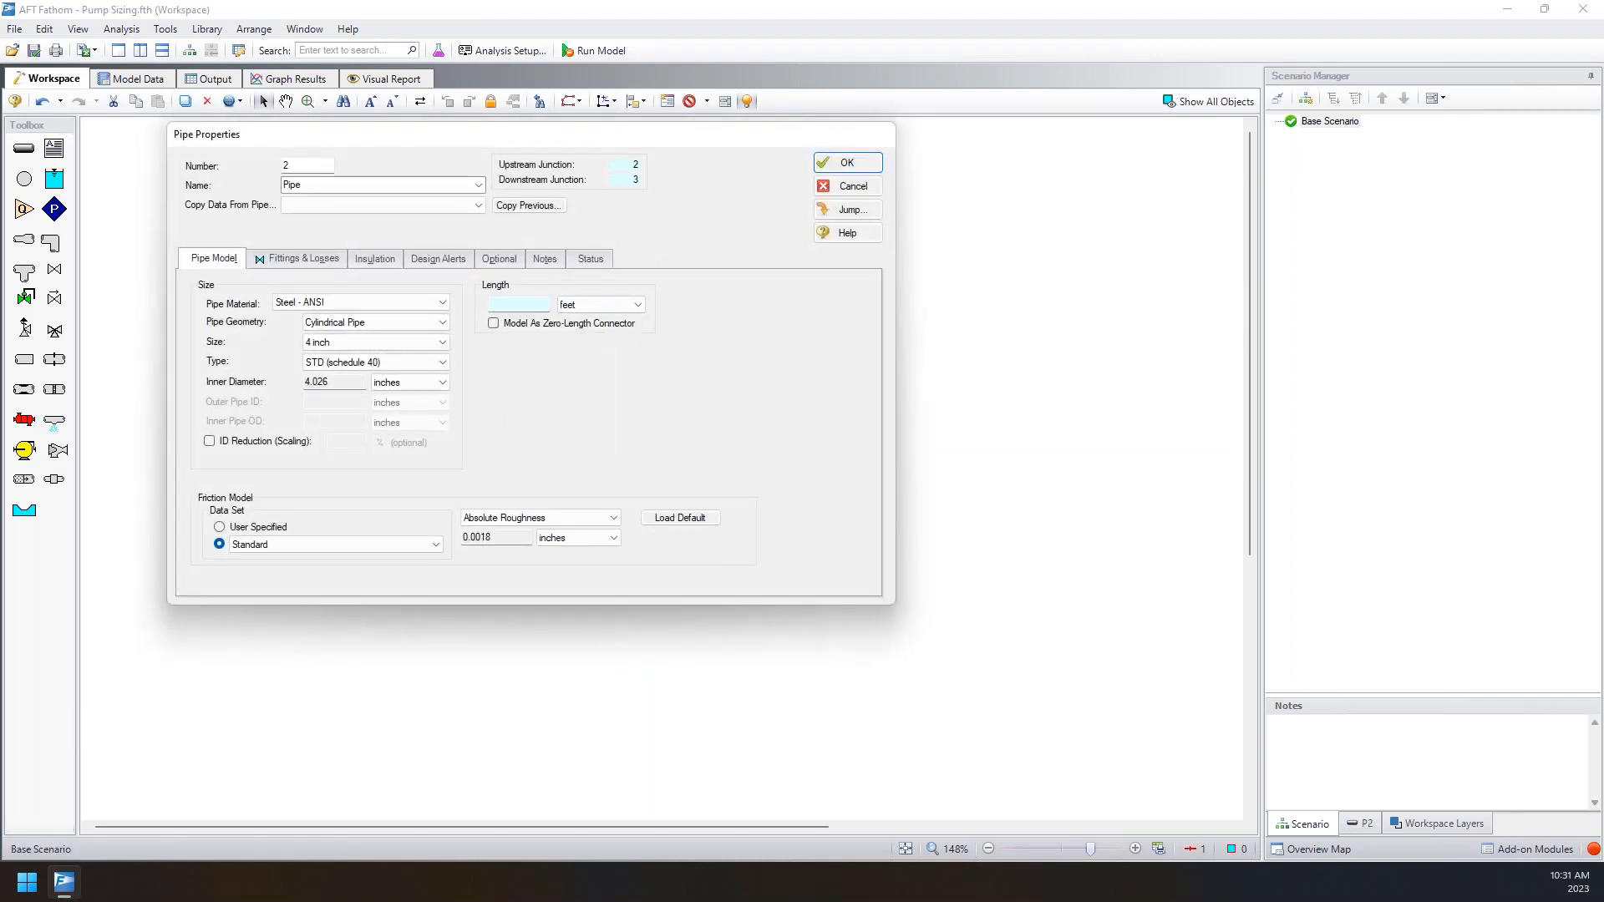
text(990)
click(872, 164)
drag(498, 233, 690, 415)
click(747, 102)
drag(932, 288, 1021, 343)
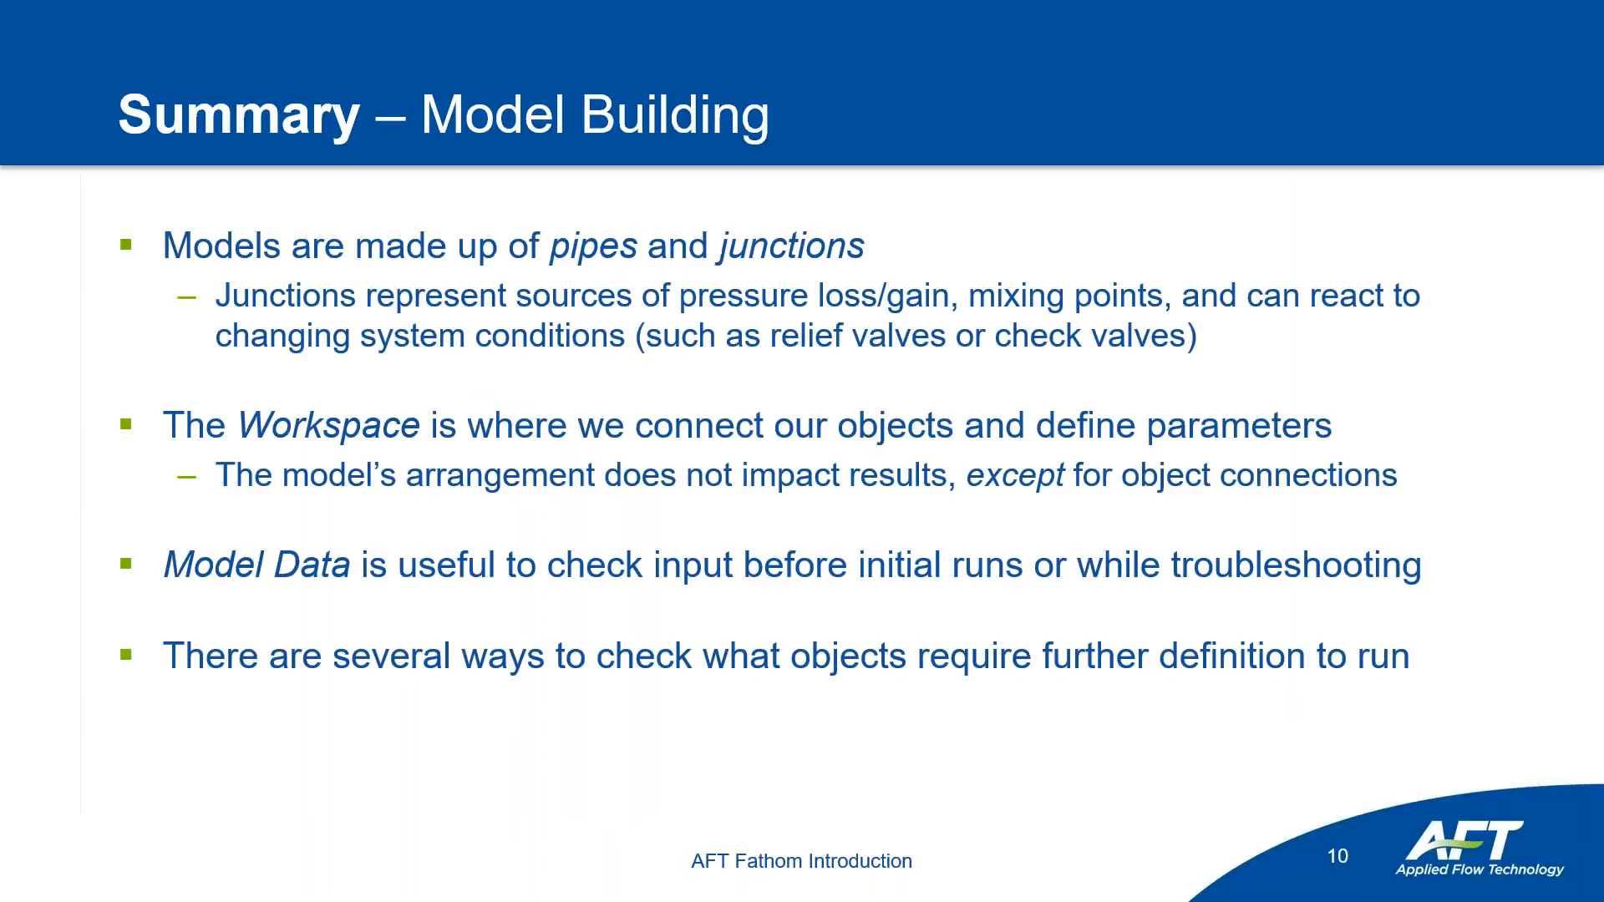
key(Right)
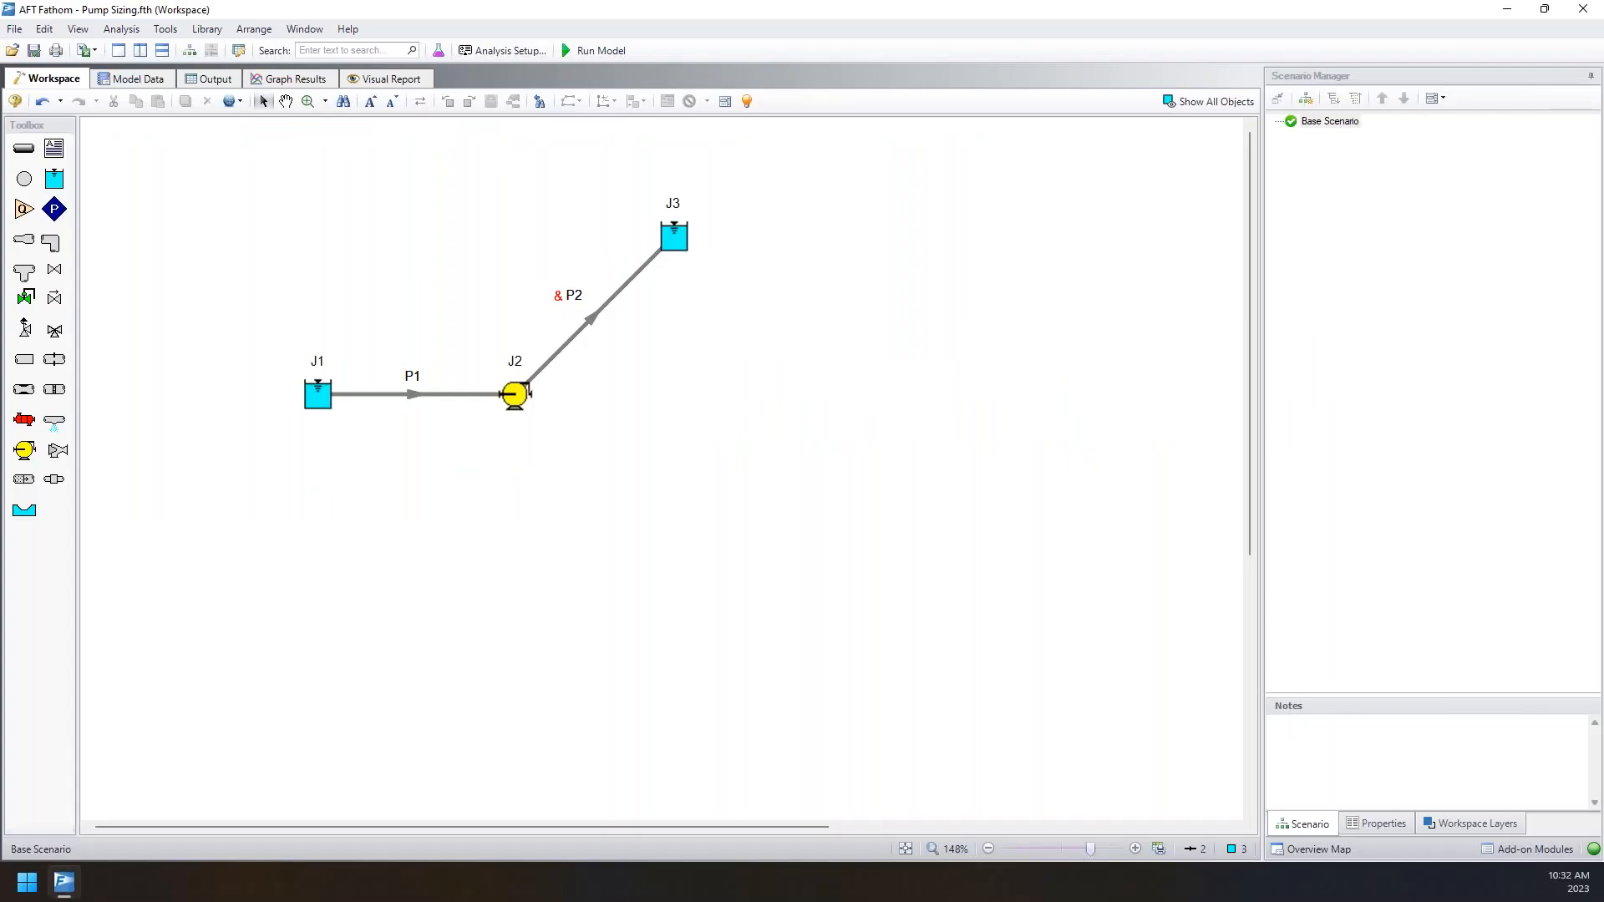
- Run the Pump Sizing model again and show its output
click(603, 52)
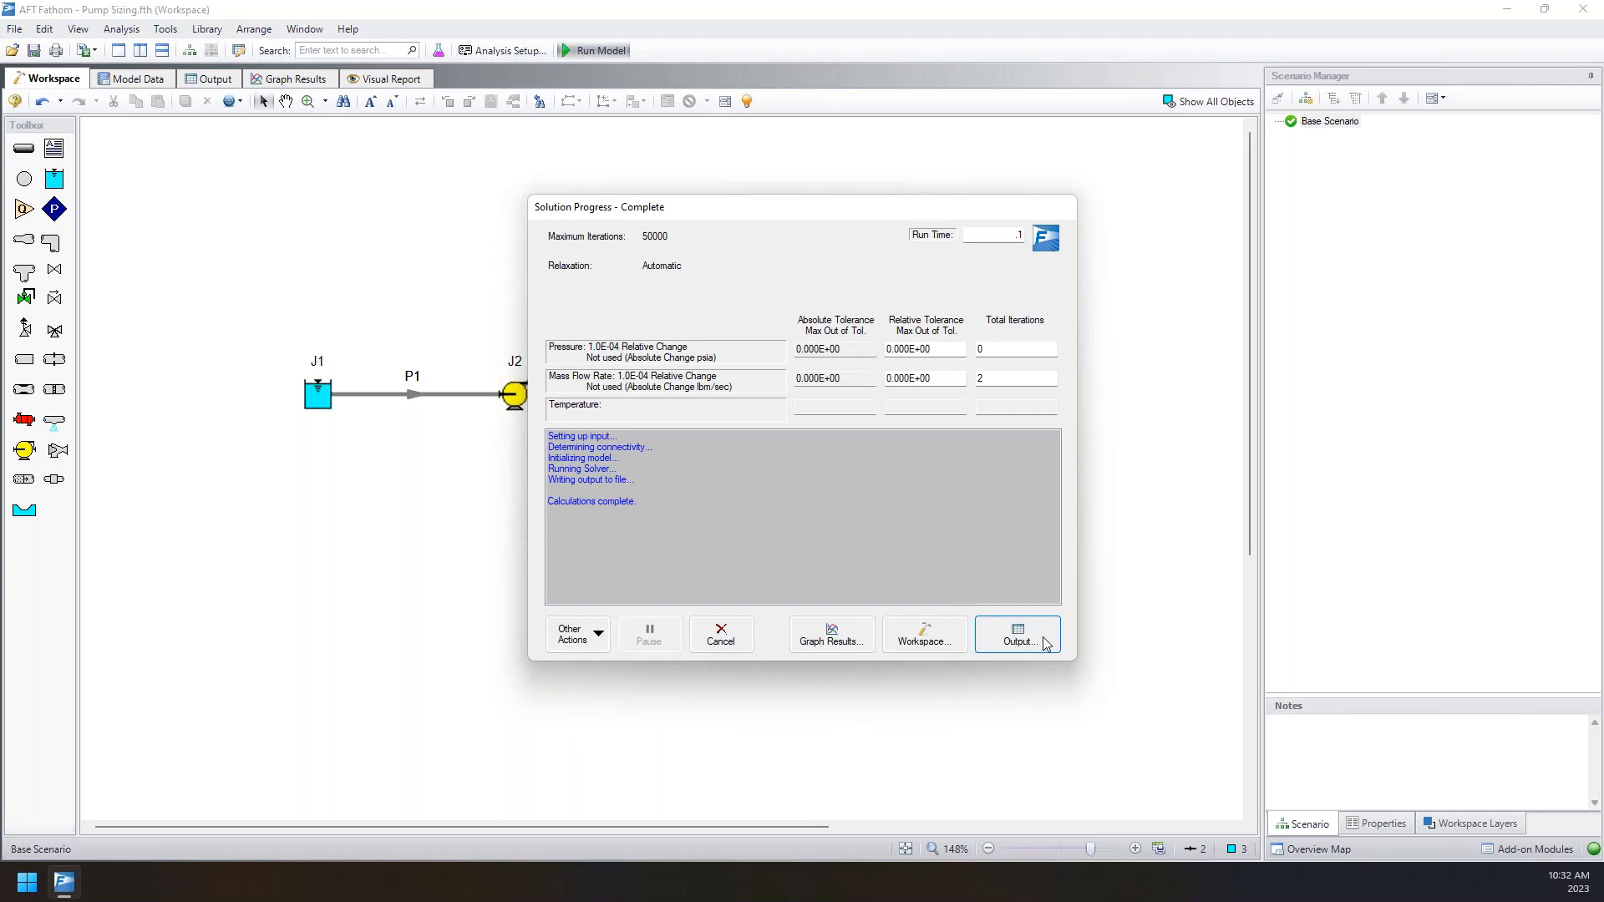
click(1045, 643)
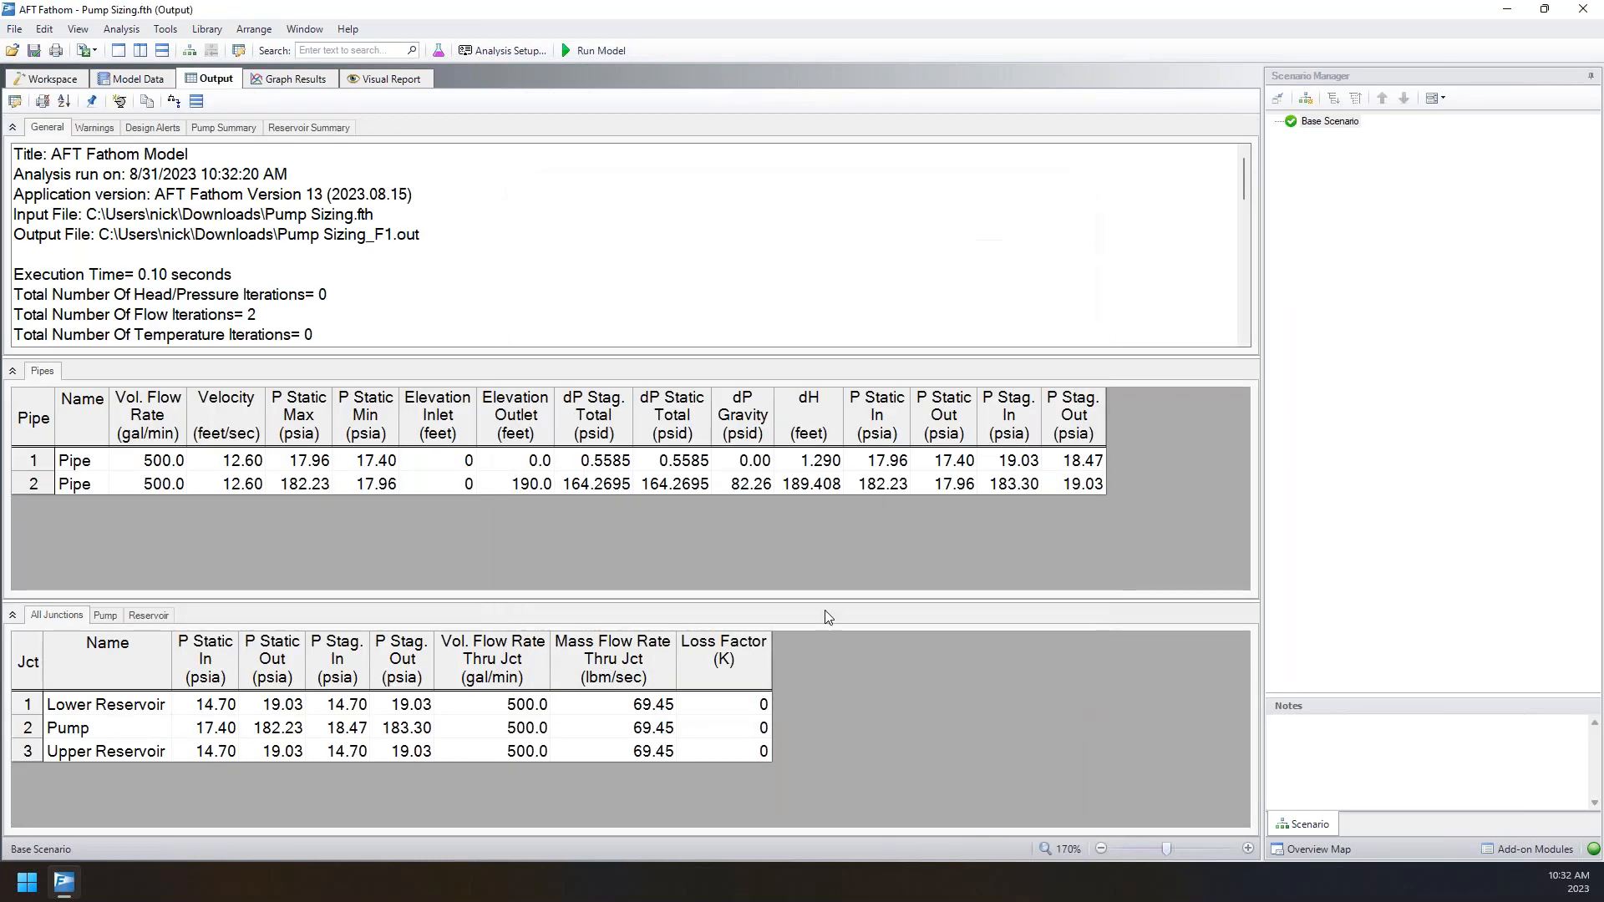
- Copy the whole Pipes output table and paste it into Excel at cell C6, below the existing pipe input data
click(34, 418)
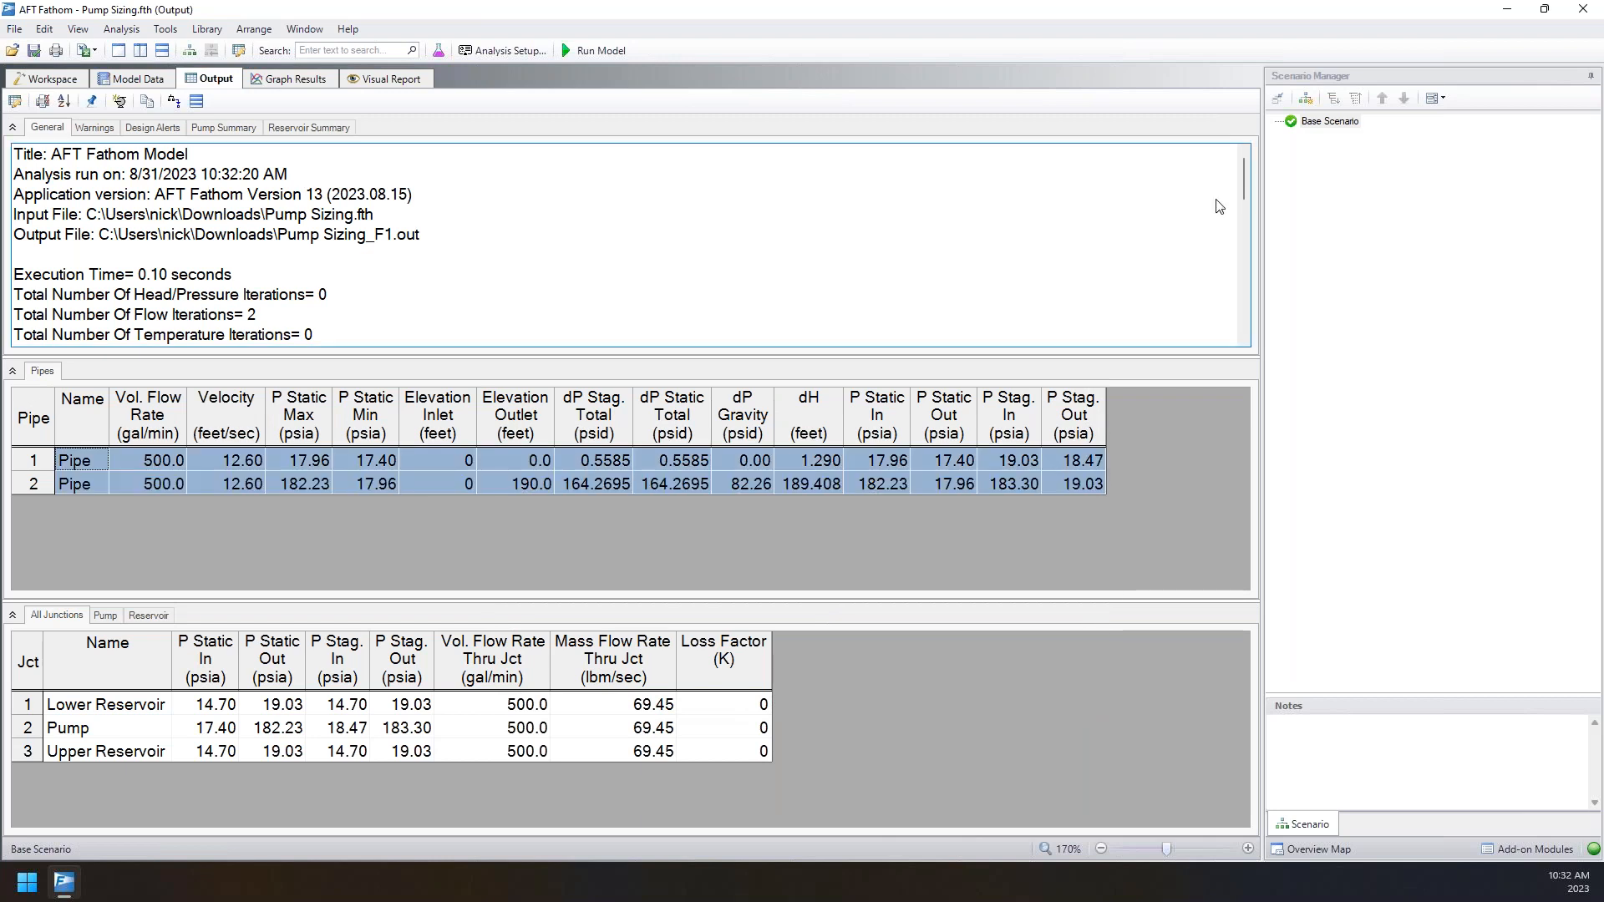
drag(1603, 88, 690, 127)
click(582, 388)
key(ctrl+v)
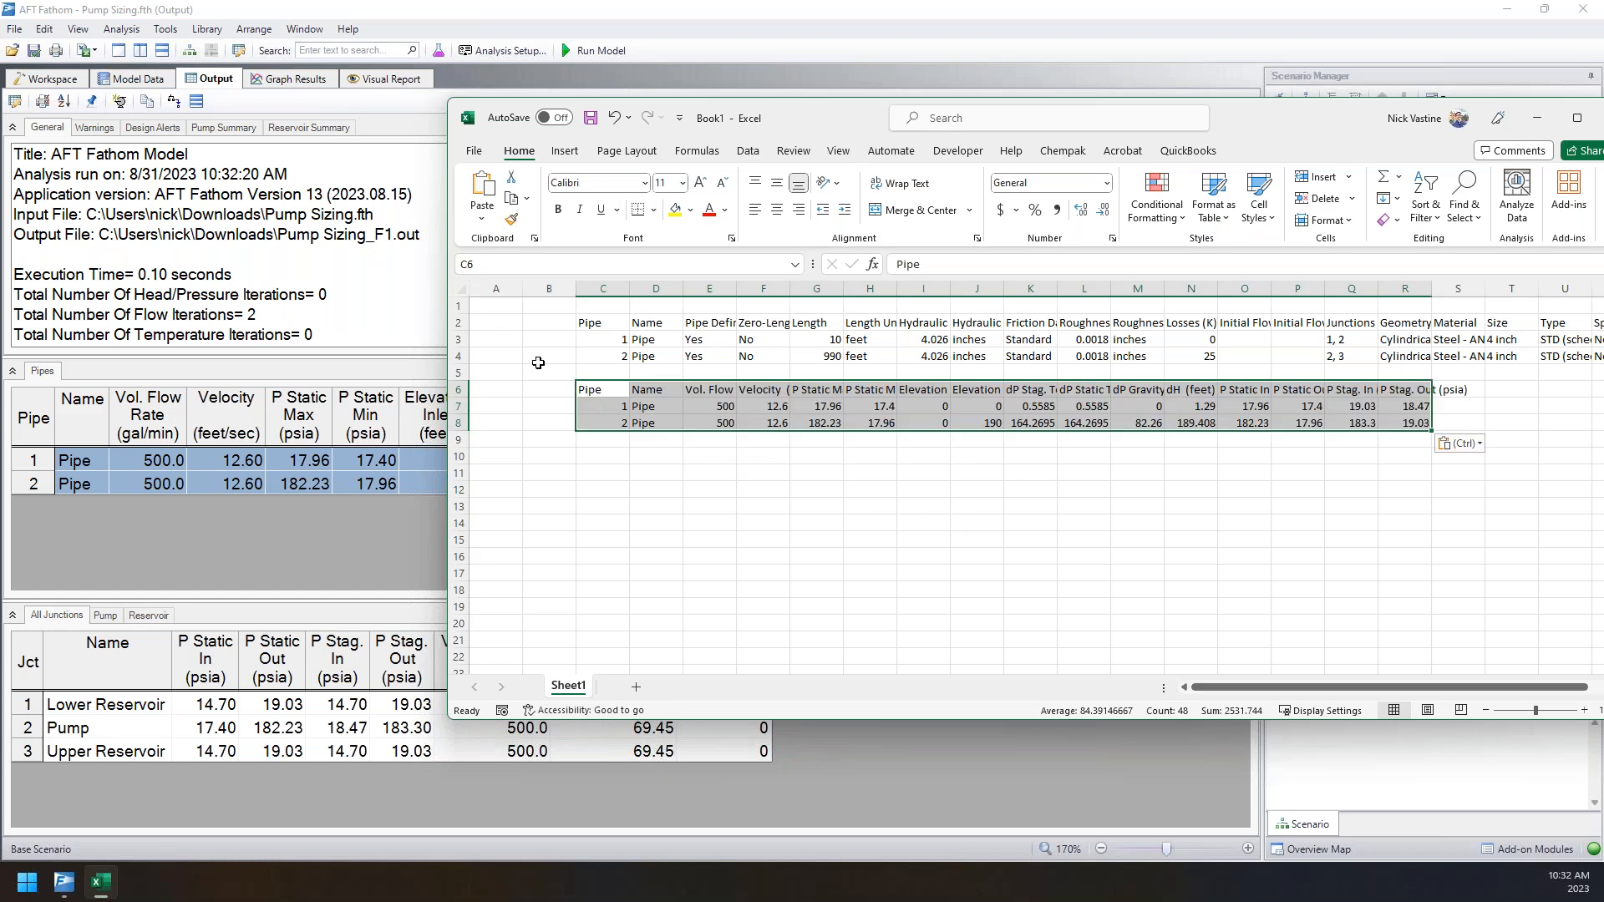
drag(773, 127, 1603, 250)
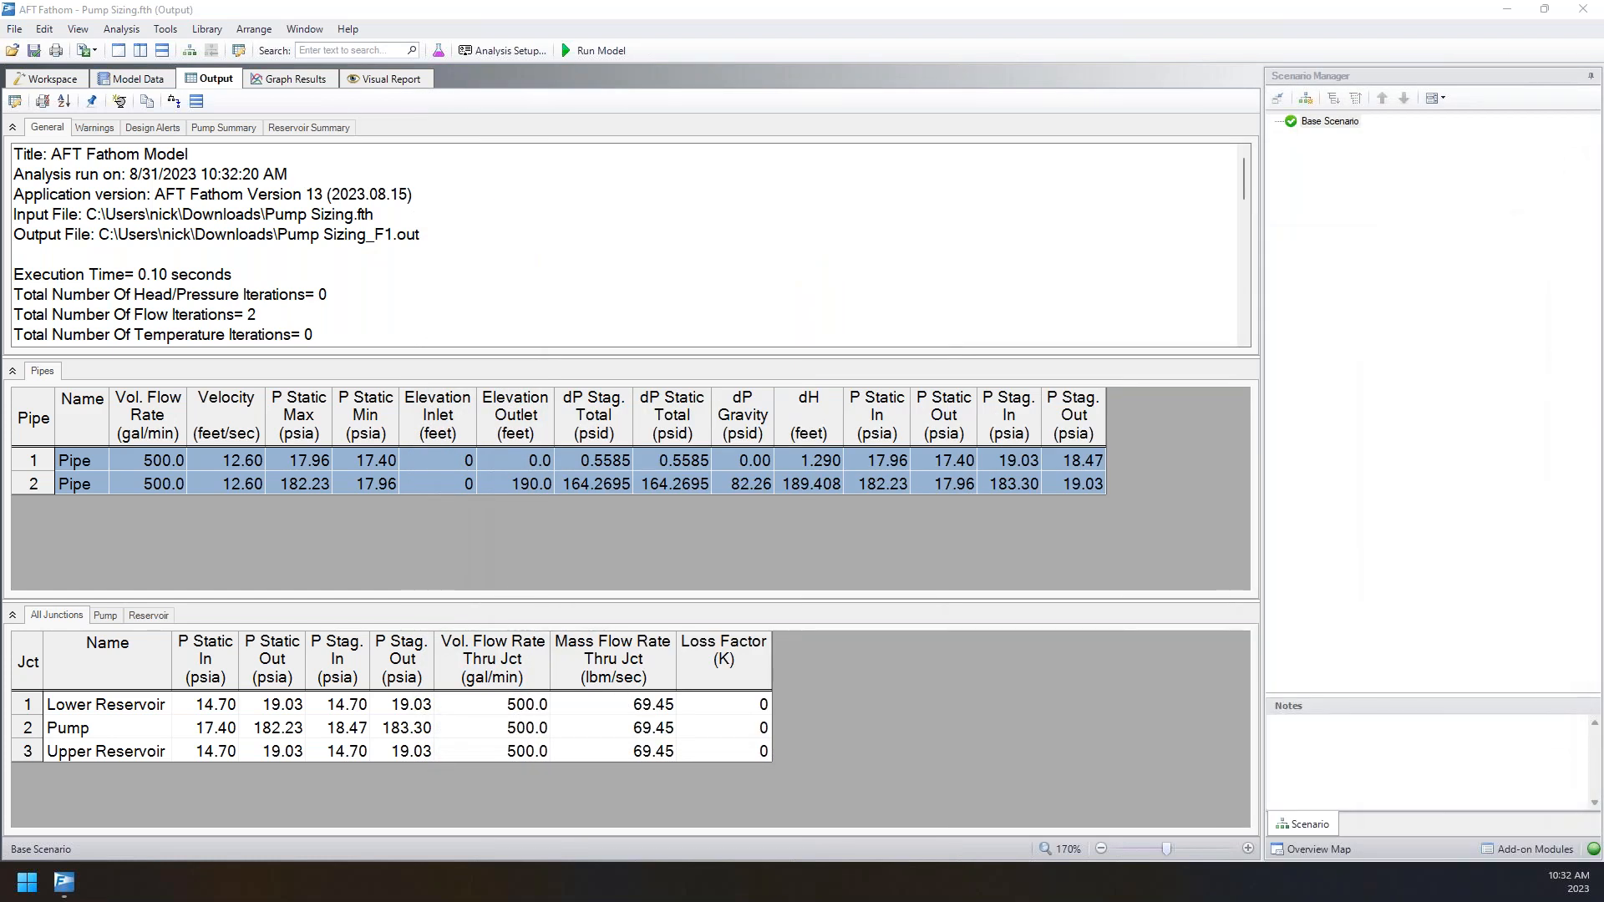
- Show the Pump Summary and examine the pump's volumetric flow and head rise (dH)
click(213, 132)
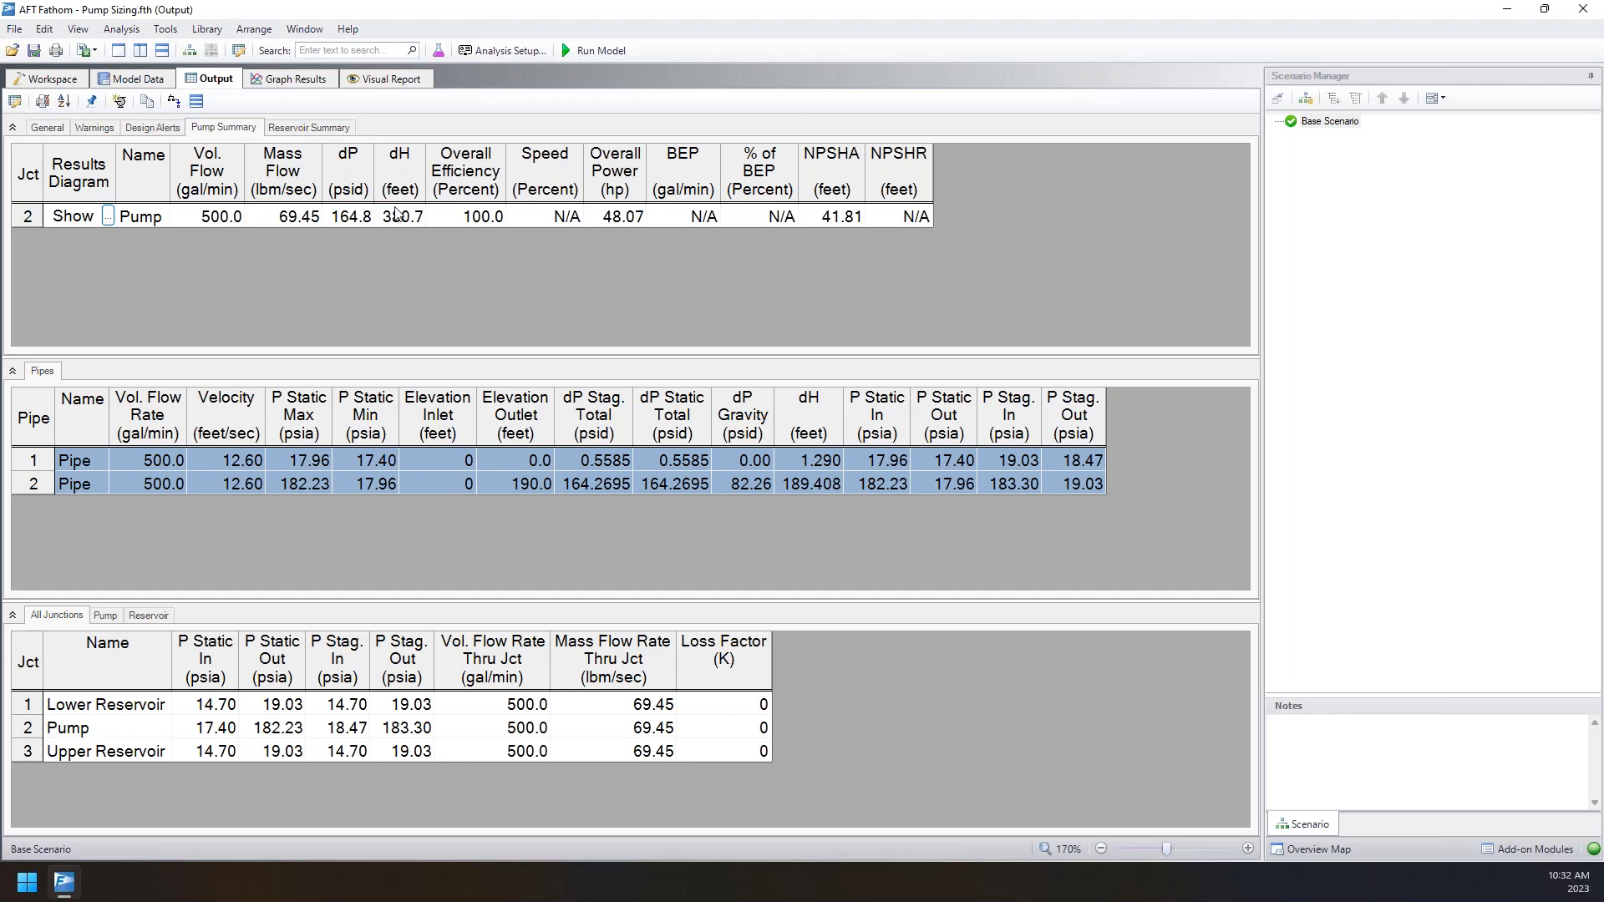
click(197, 219)
click(390, 219)
click(199, 217)
click(401, 220)
click(216, 219)
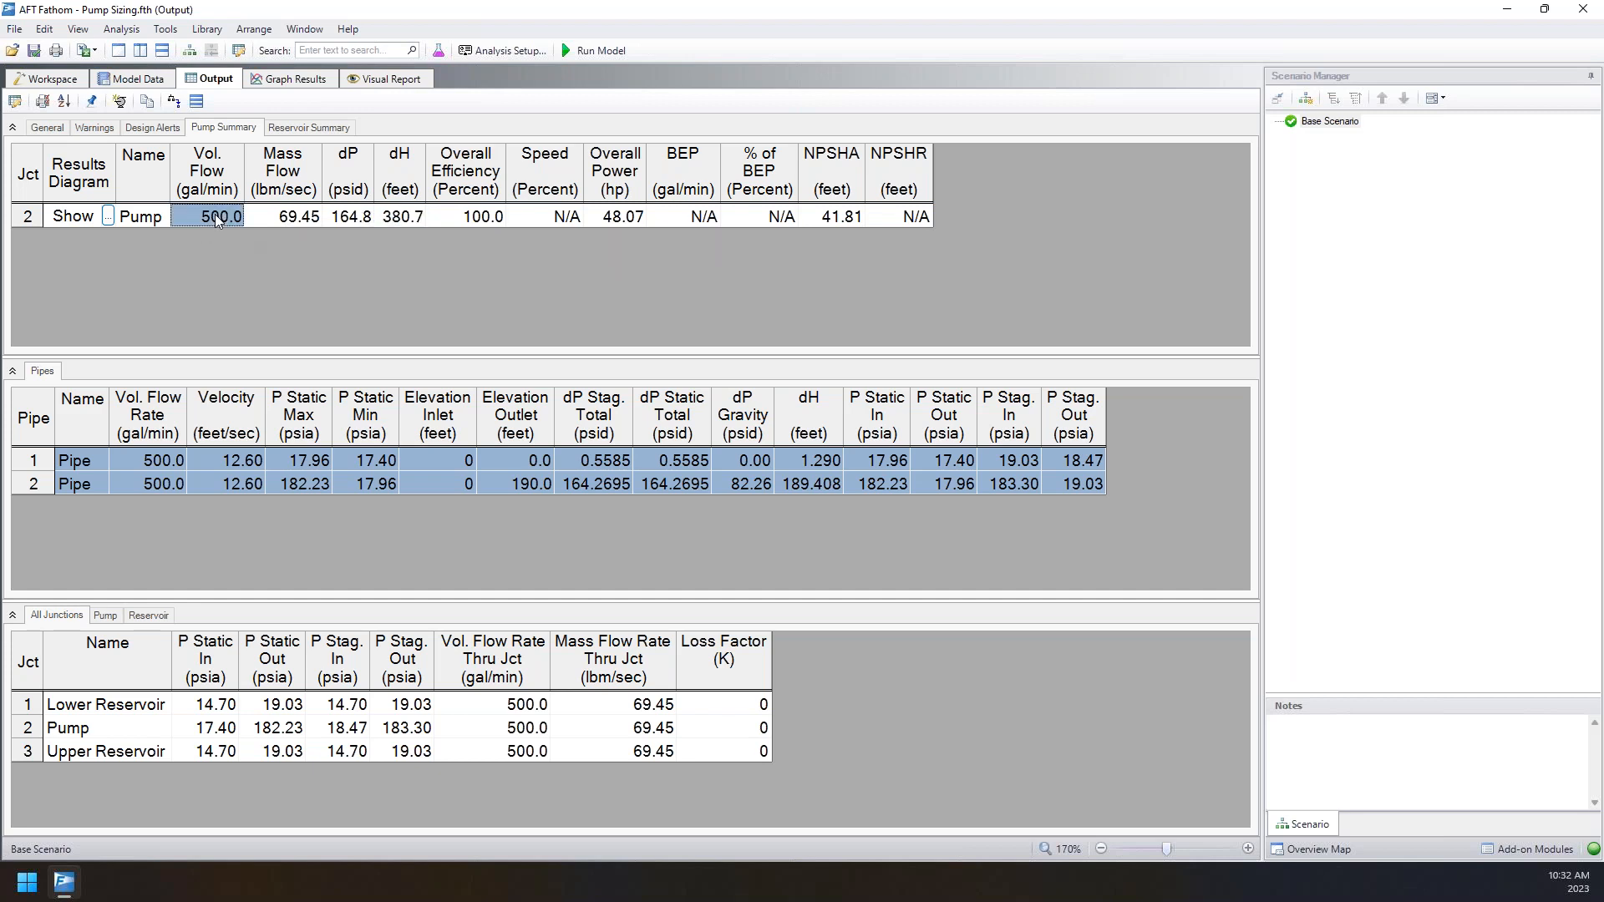
click(408, 219)
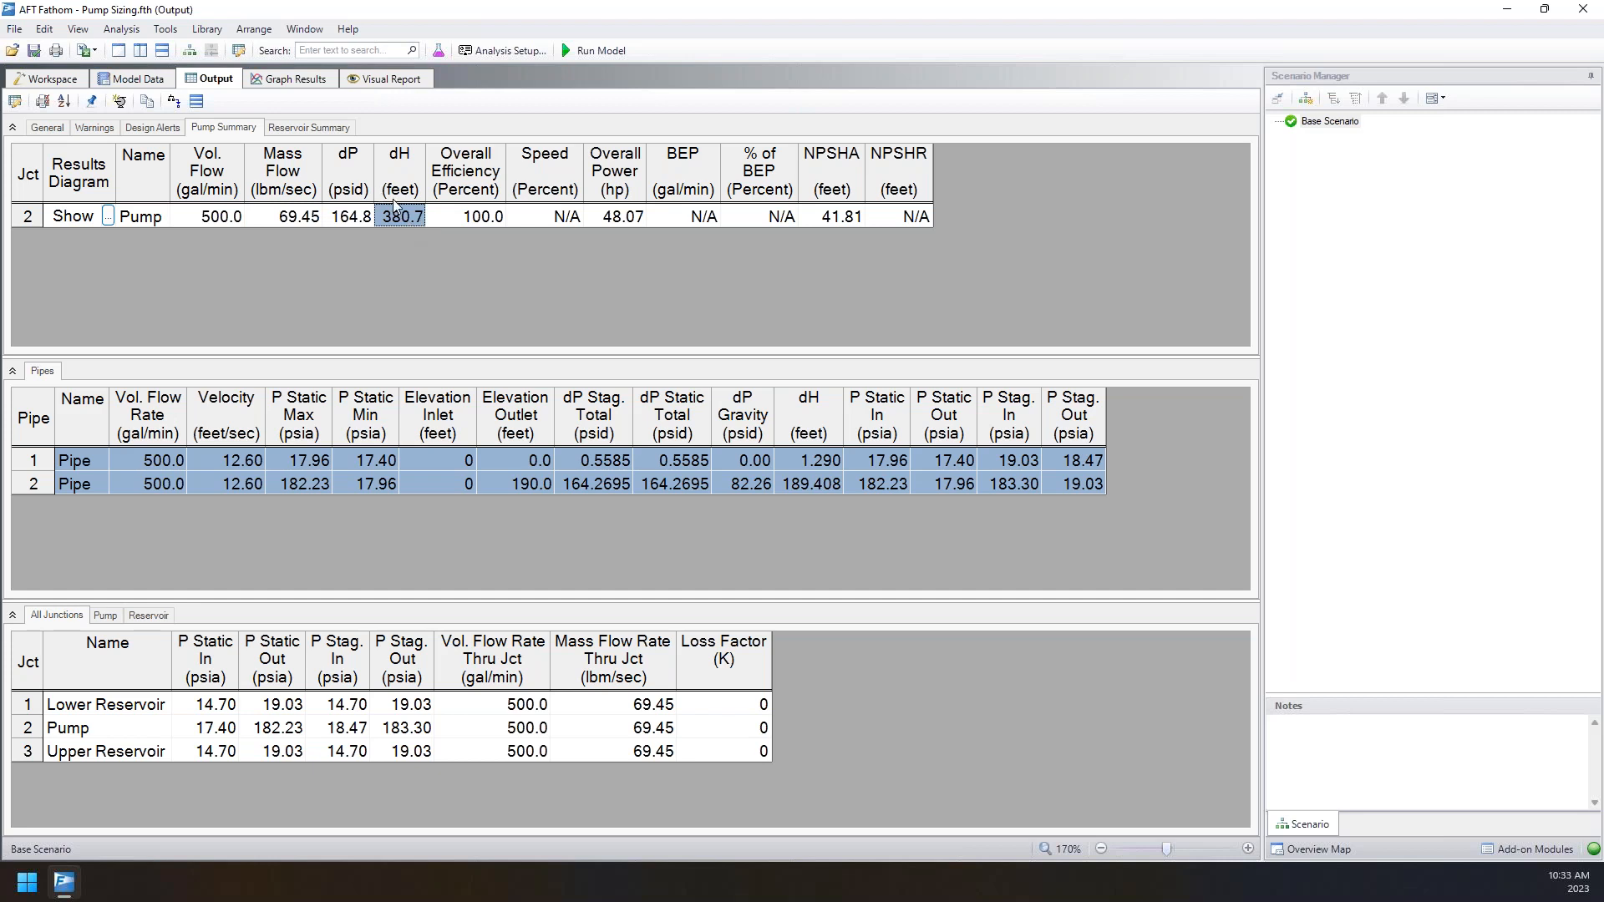
- Examine the volumetric flow rate and velocity columns of the Pipes output table, and try moving the Velocity column
click(145, 464)
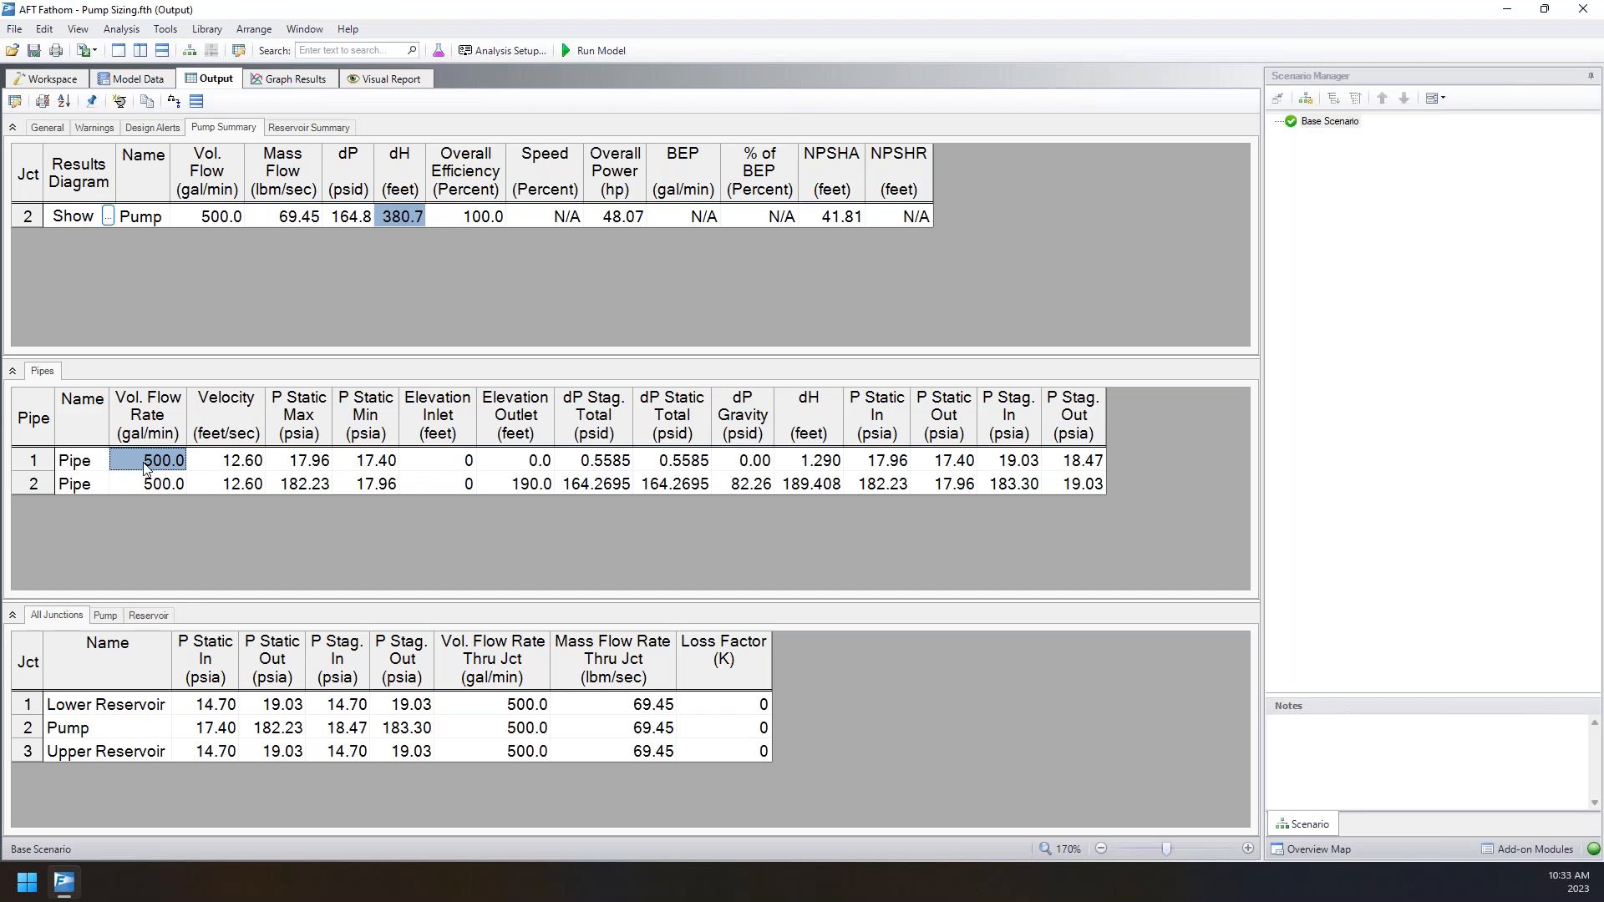
click(161, 440)
click(216, 437)
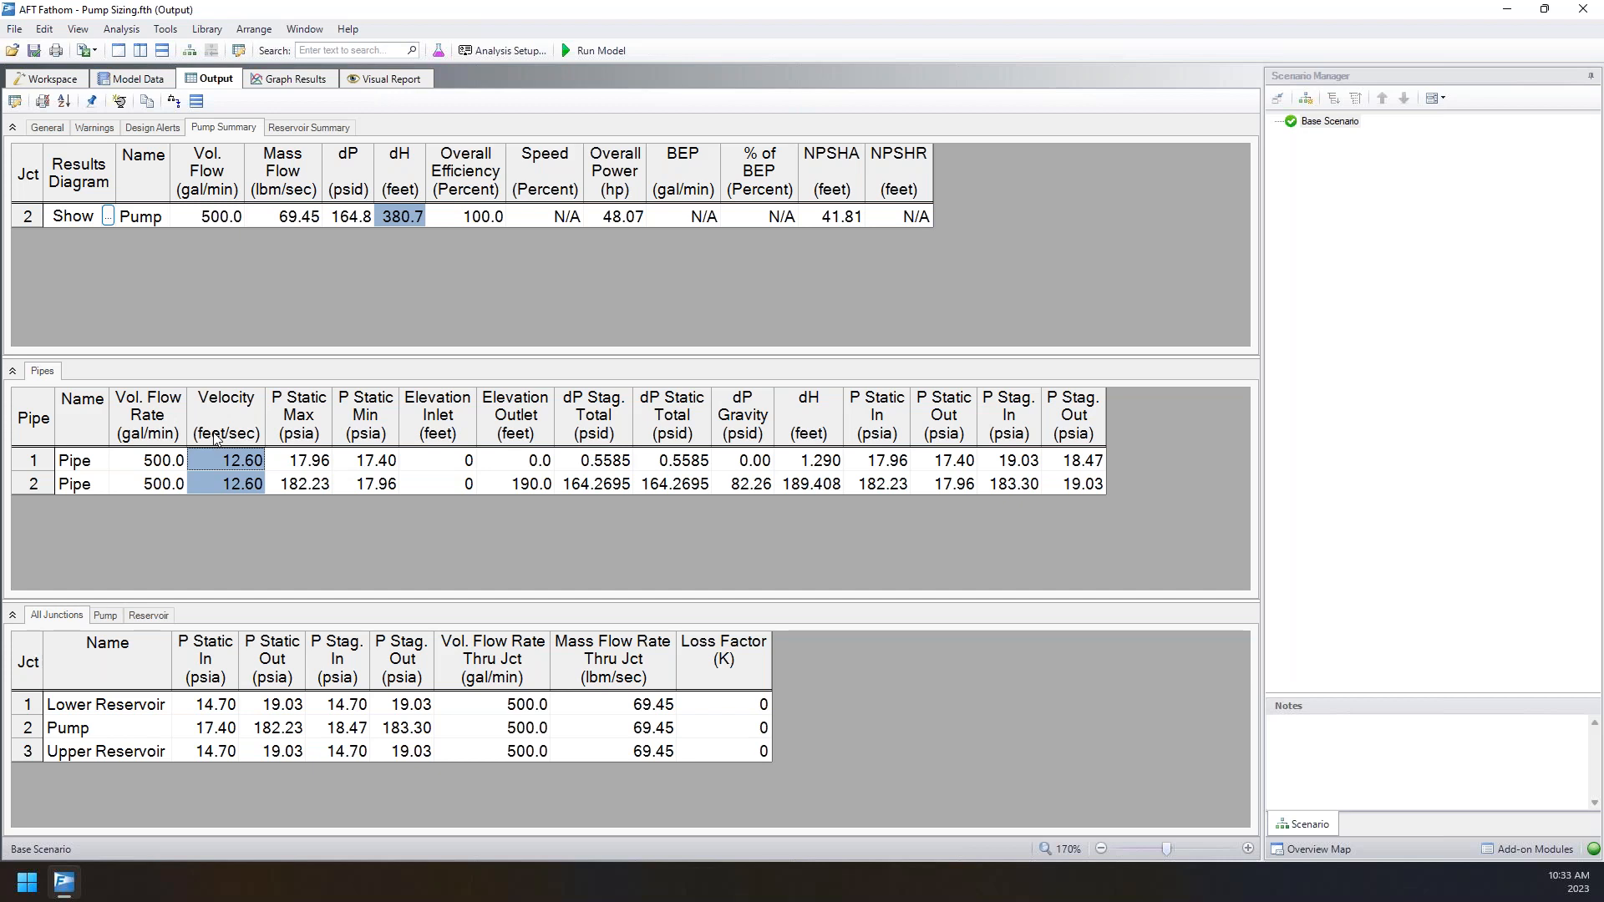
mouse_move(216, 437)
mouse_down()
mouse_move(1140, 476)
mouse_move(1085, 436)
mouse_move(915, 420)
mouse_move(1078, 432)
mouse_up()
- Change the units of the Velocity column in the Pipes output table to meters/sec and check the velocities of both pipes
double_click(220, 417)
scroll(752, 493, down, 3)
scroll(779, 485, down, 1)
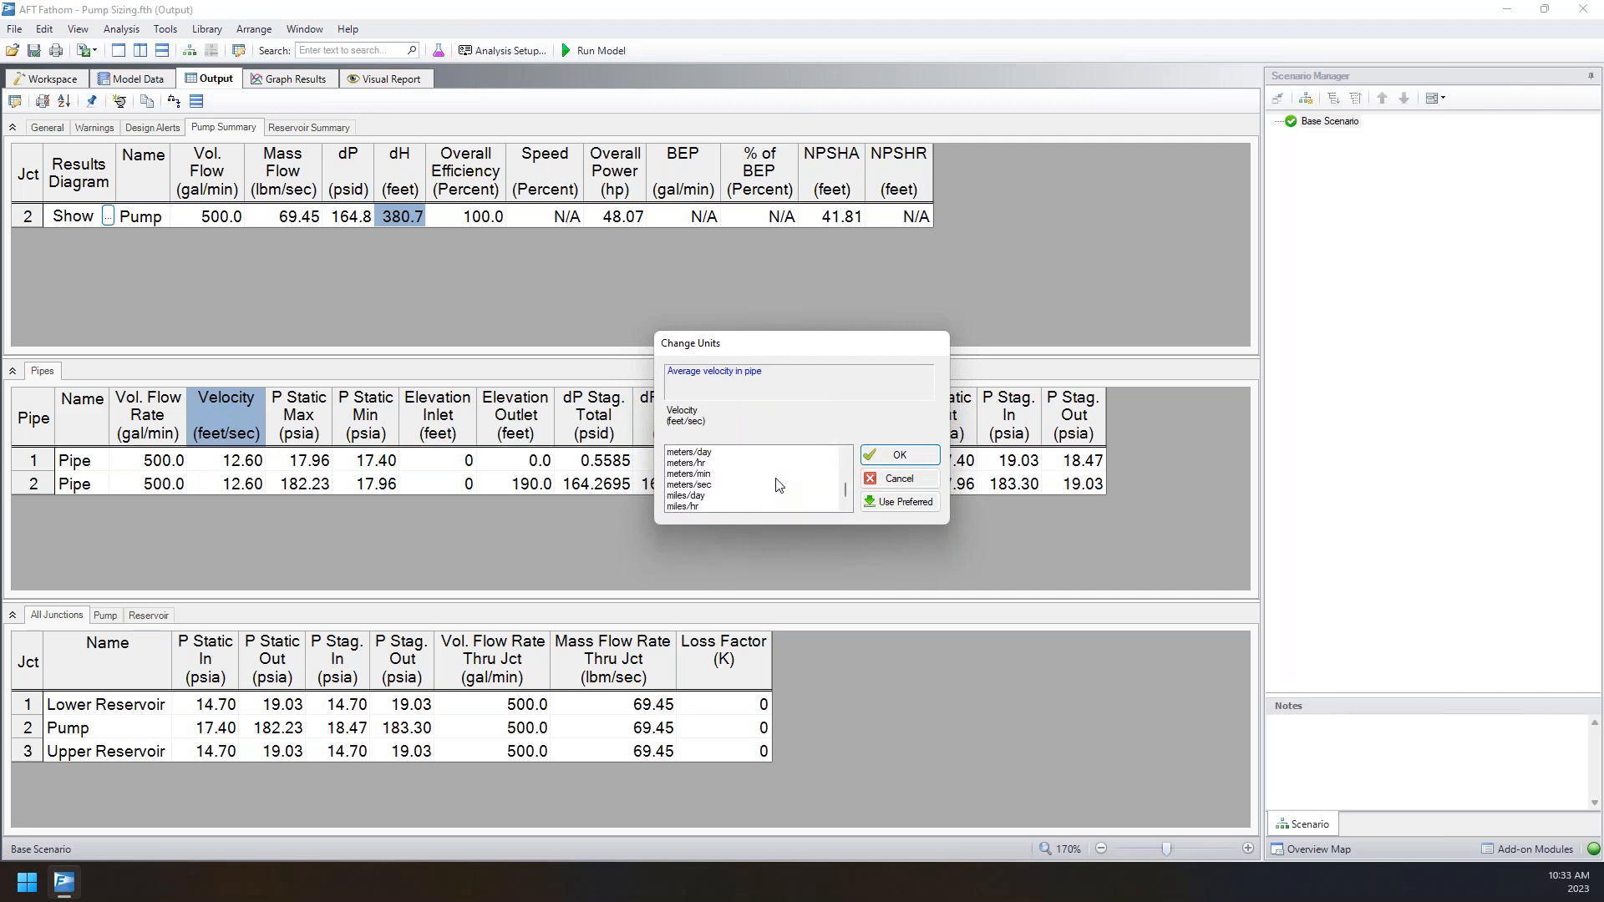
click(722, 485)
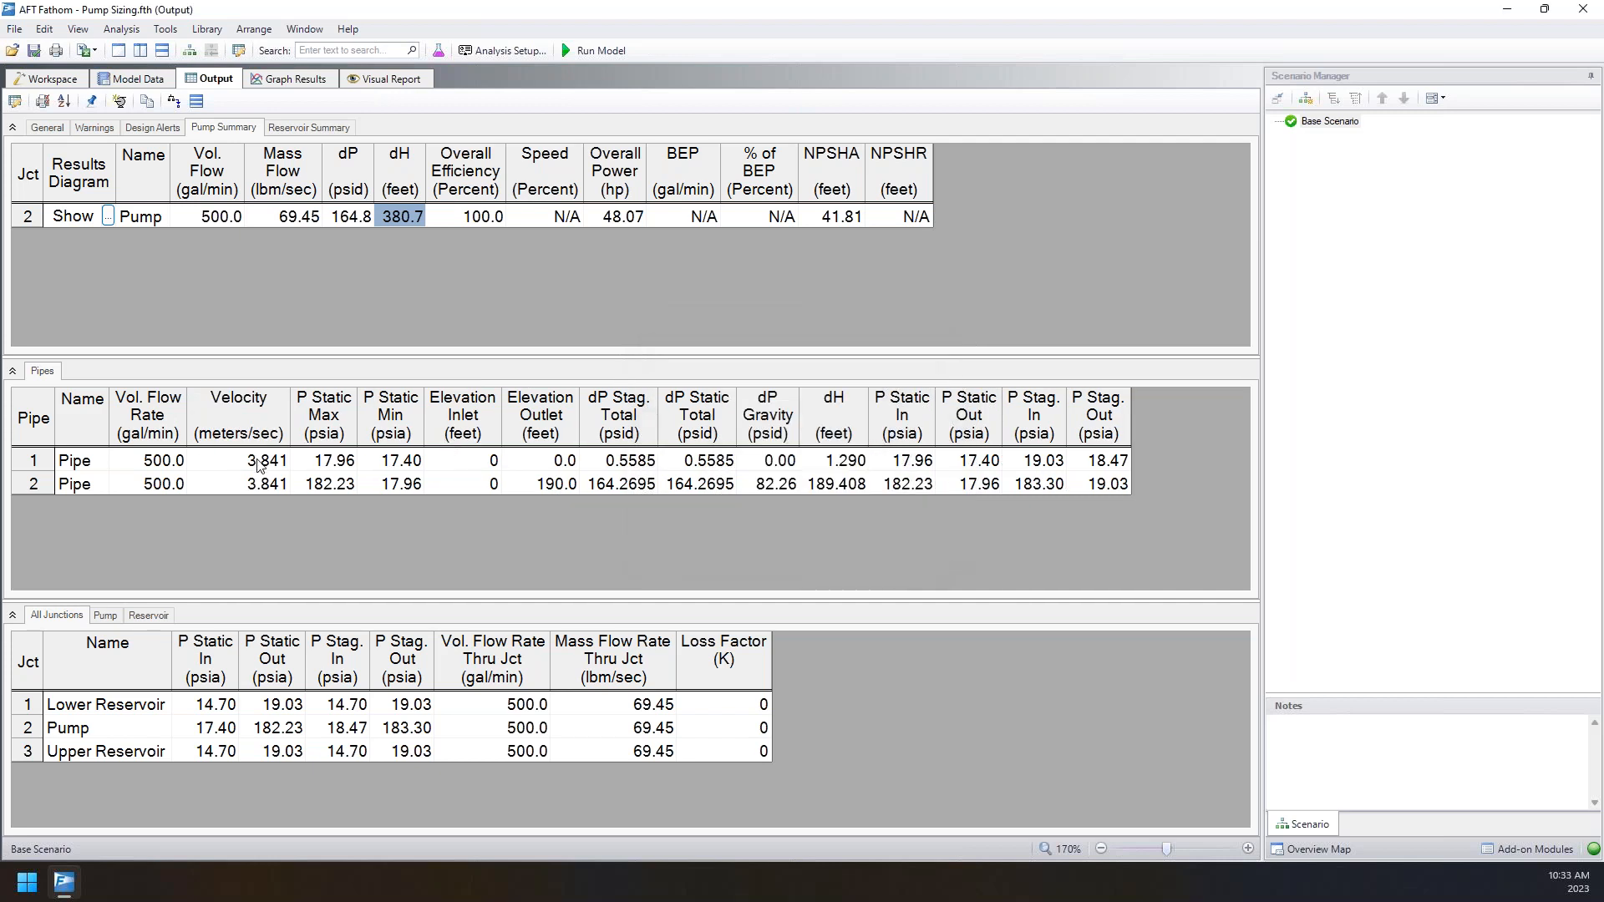
drag(255, 460, 228, 474)
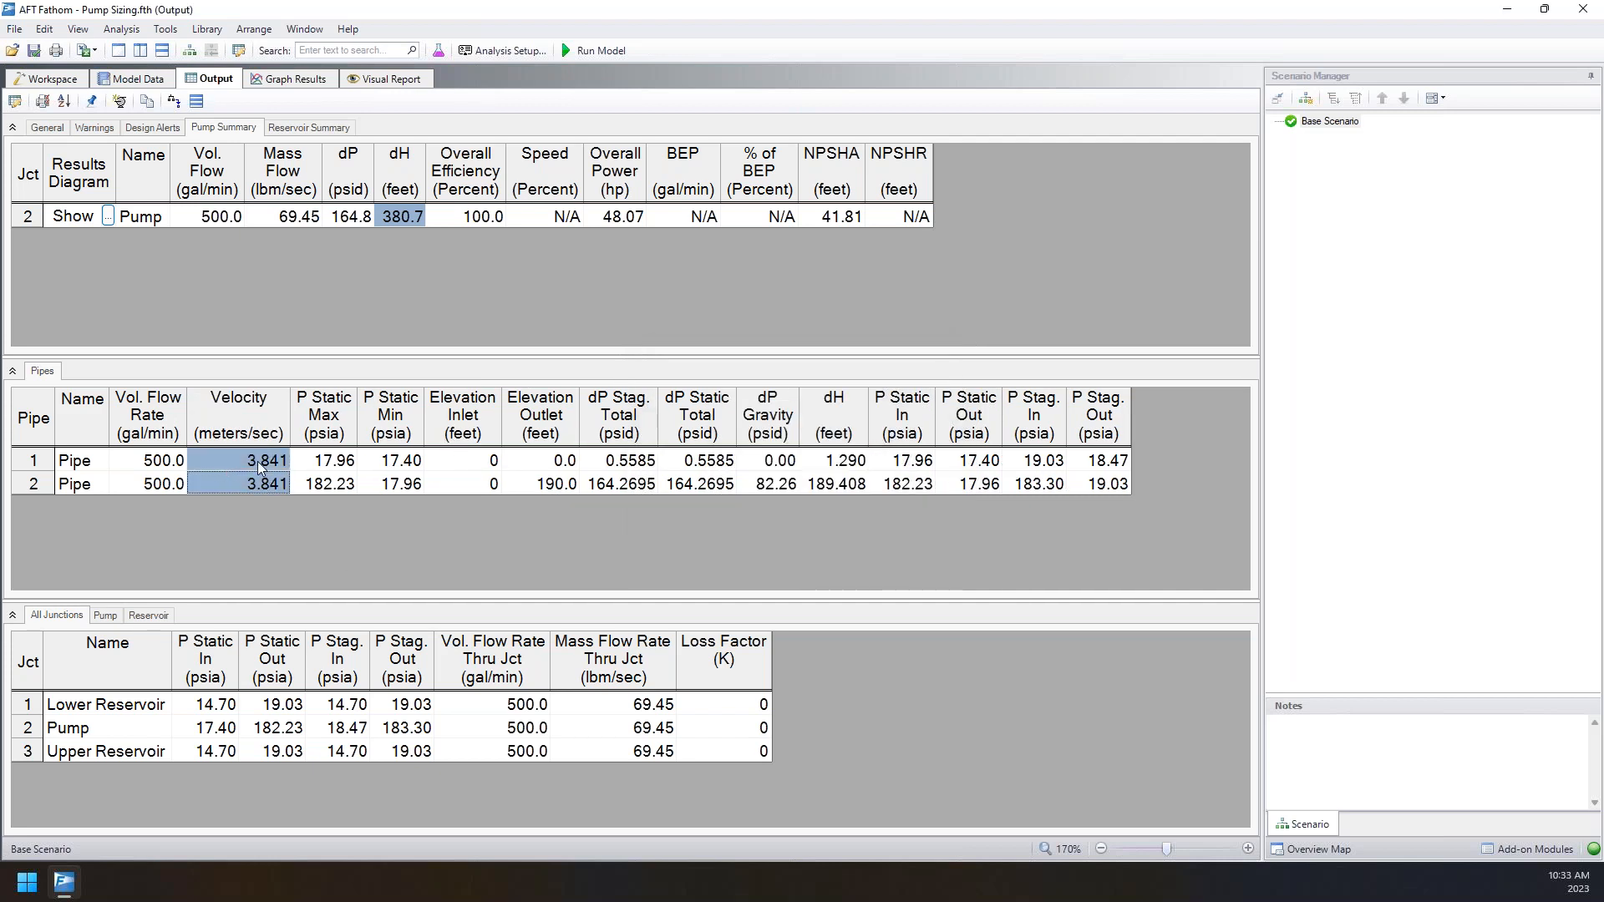
- Set the units of the Pipes table's Velocity column back to feet/sec
double_click(224, 436)
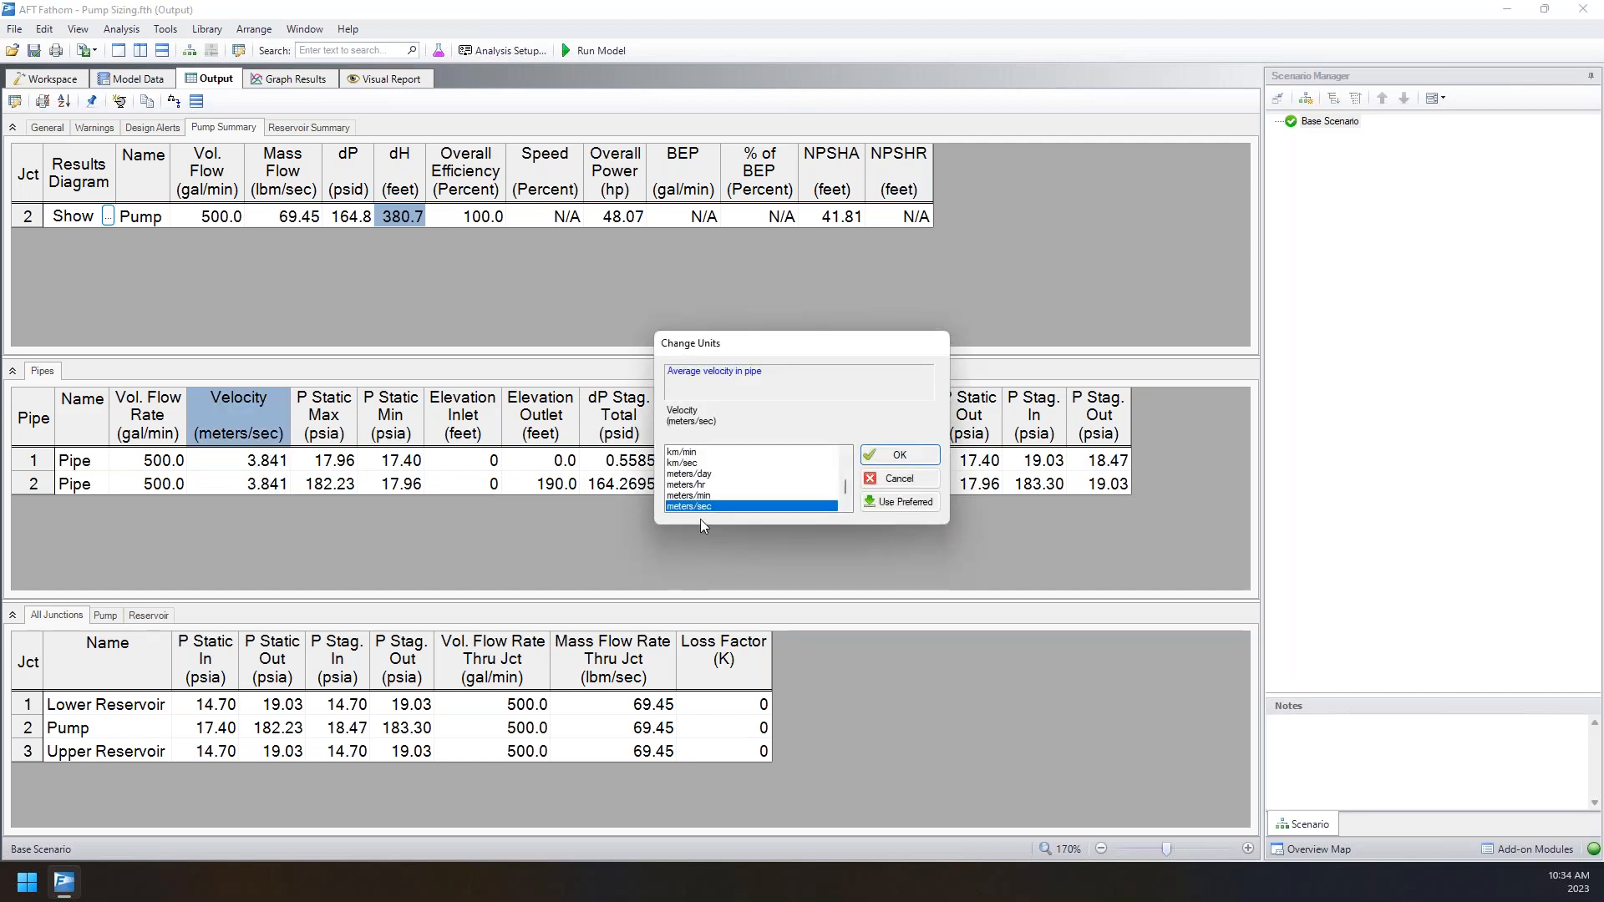
scroll(723, 504, up, 2)
scroll(700, 501, down, 2)
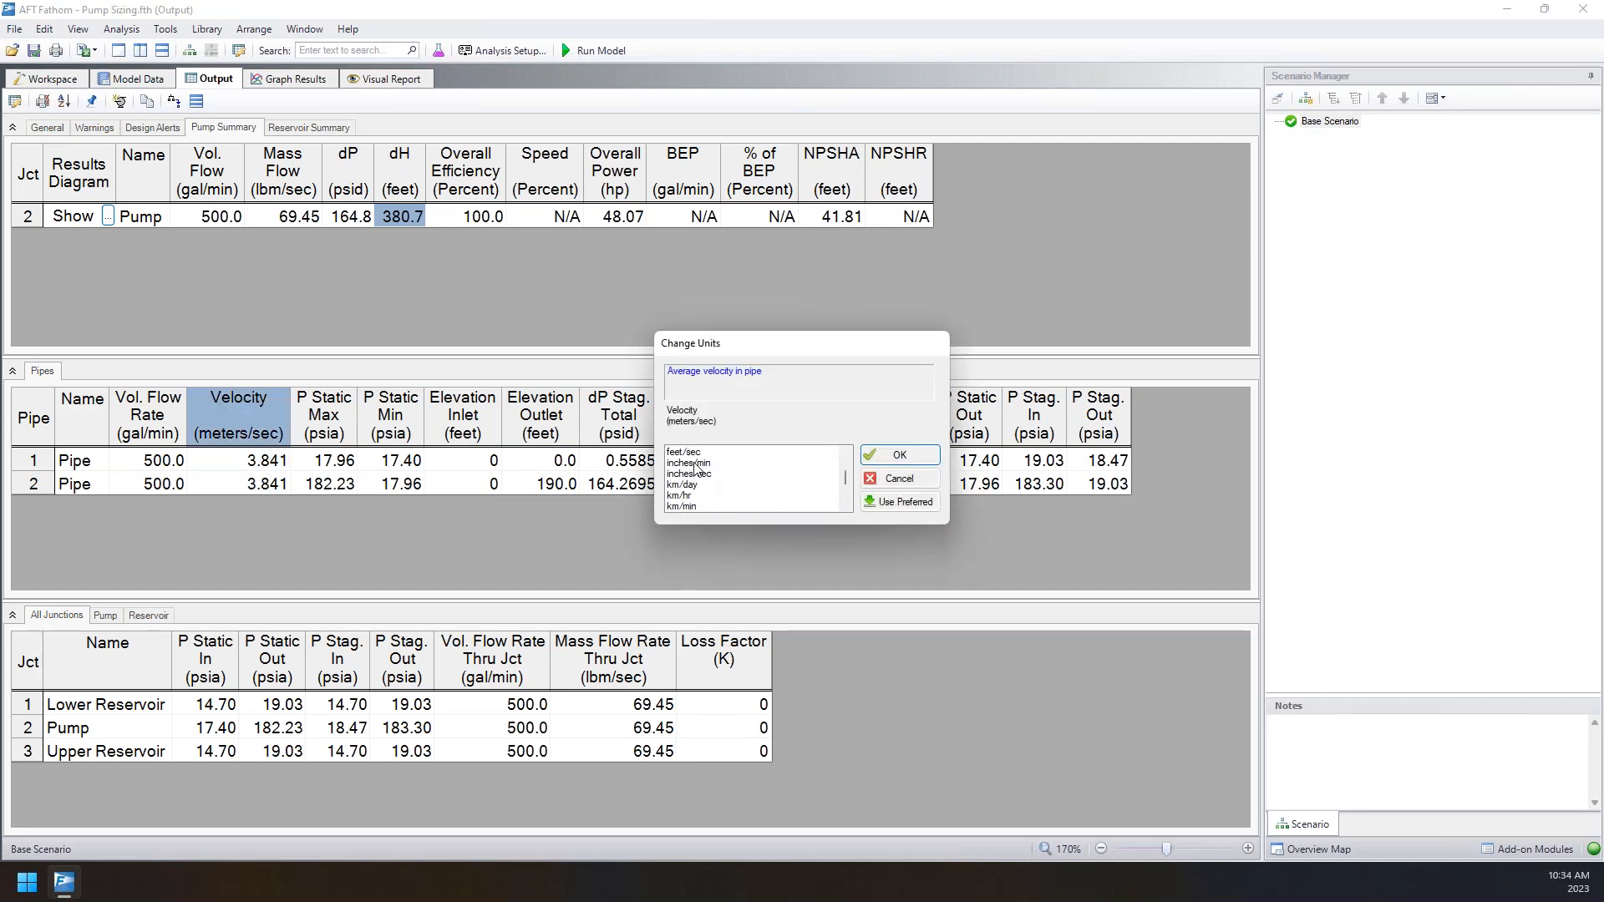
click(689, 458)
click(899, 454)
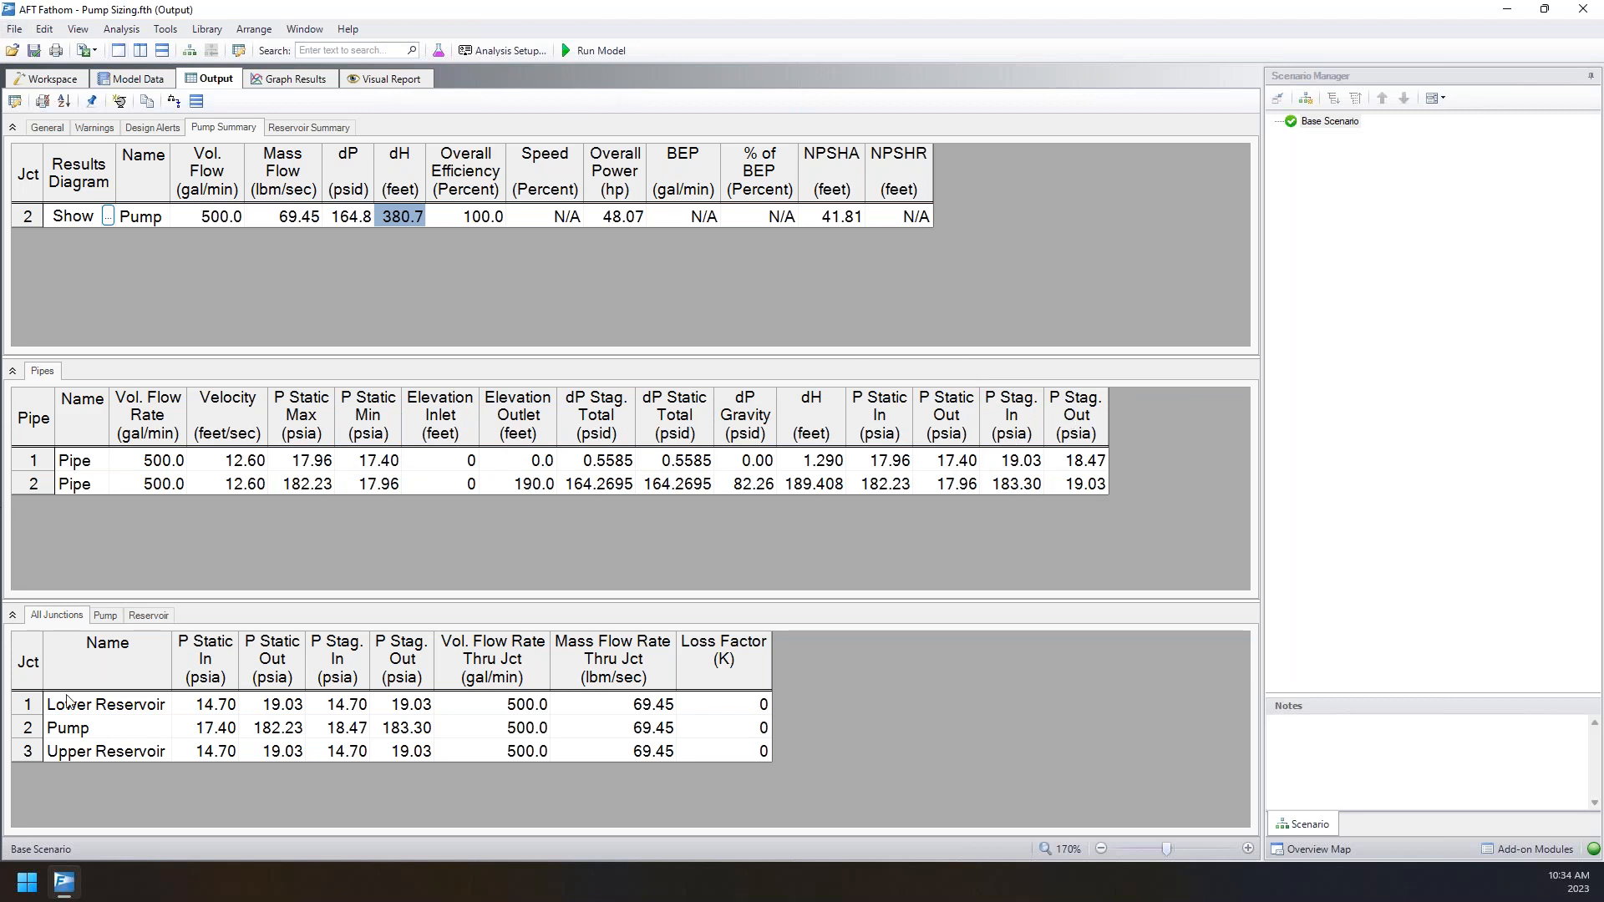
- Open Output Control and examine the order of the displayed pipe parameters and the unit choices for Volumetric Flow Rate
click(15, 104)
drag(609, 163, 938, 218)
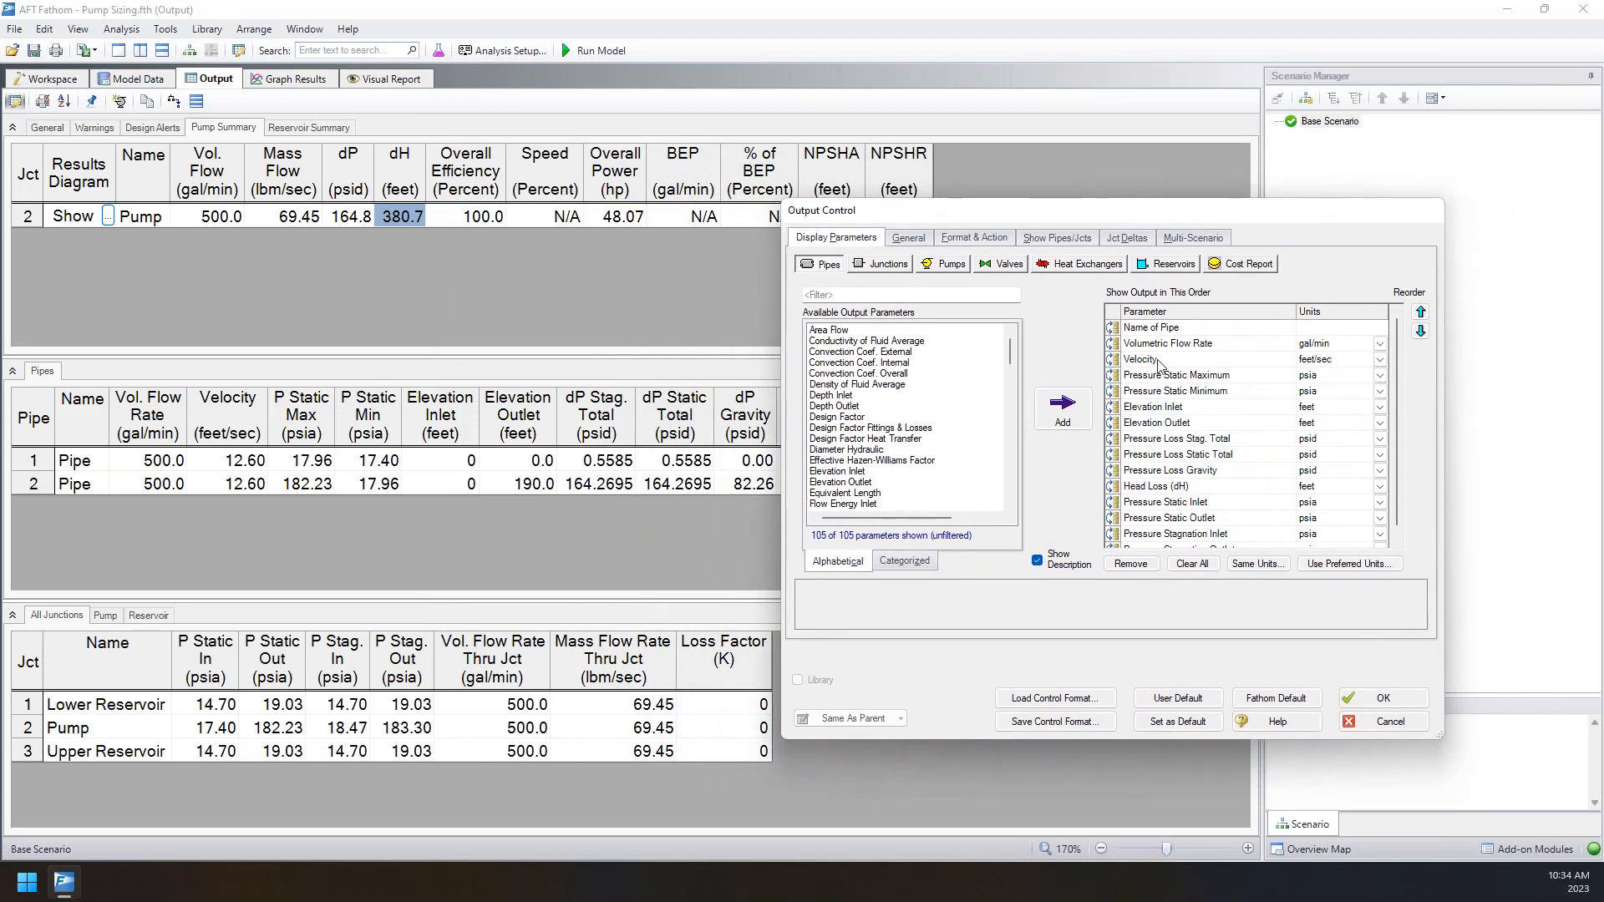
click(1159, 344)
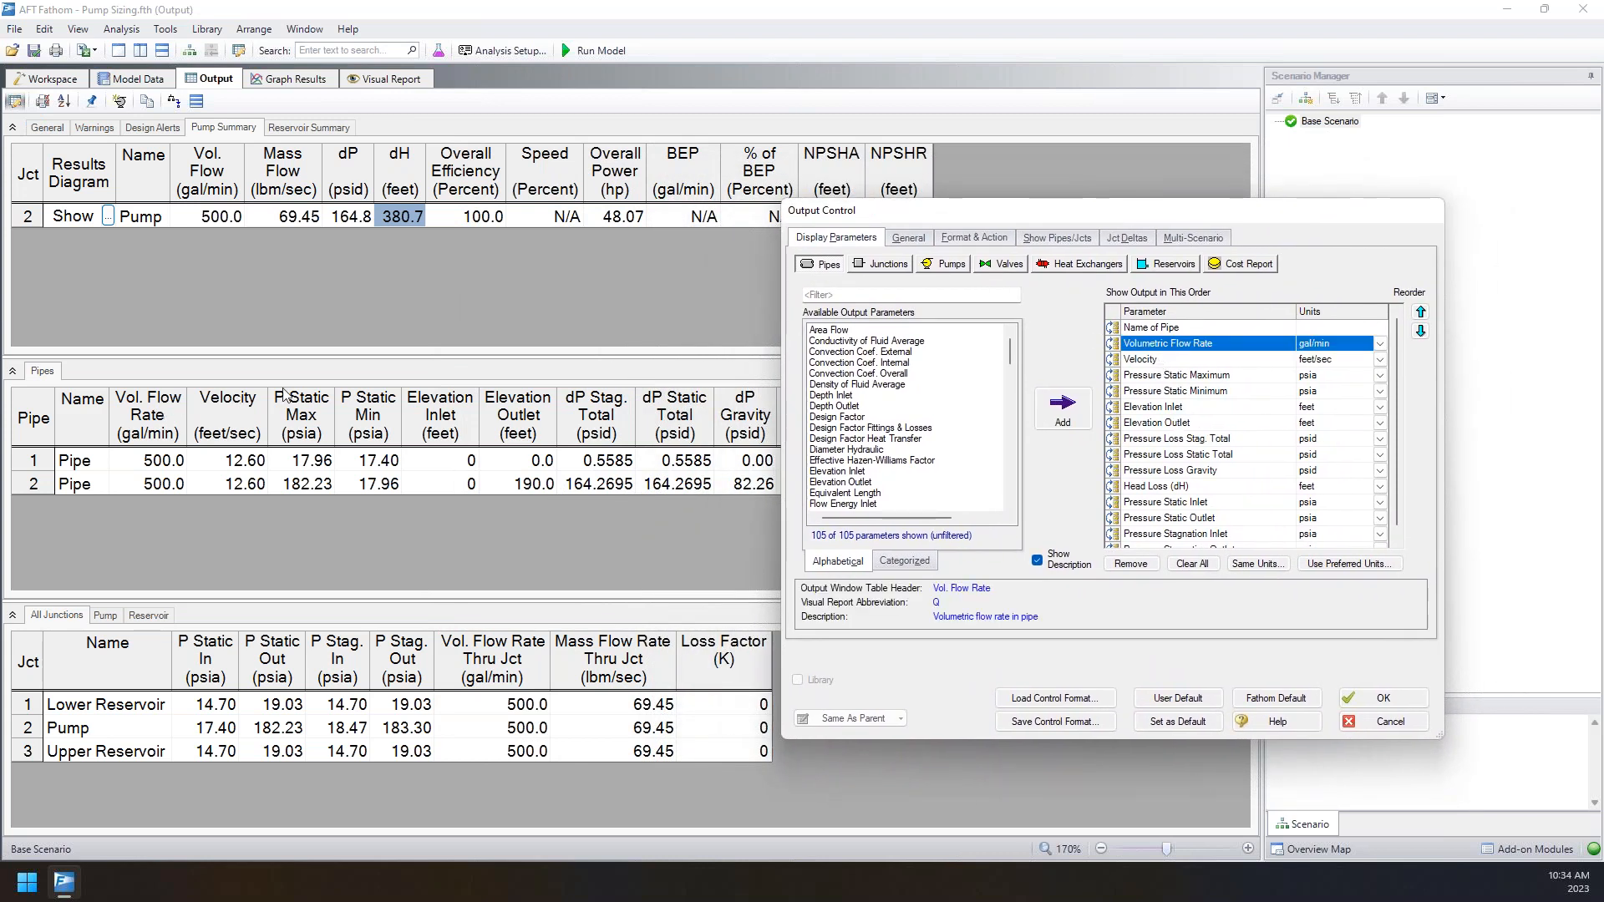
key(Down)
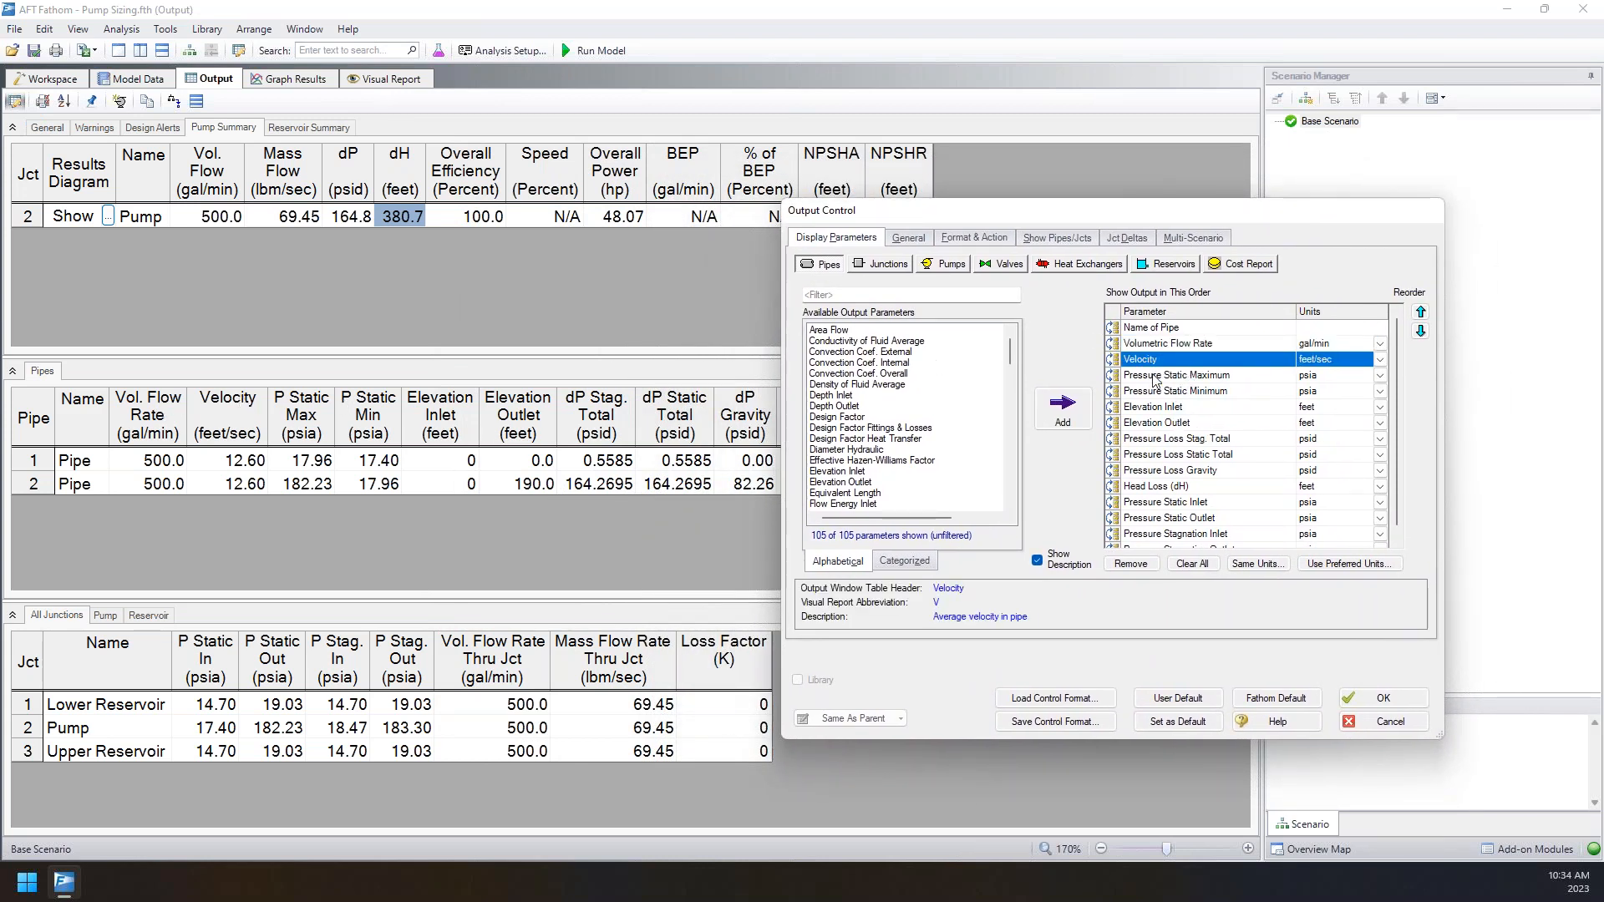
key(Down)
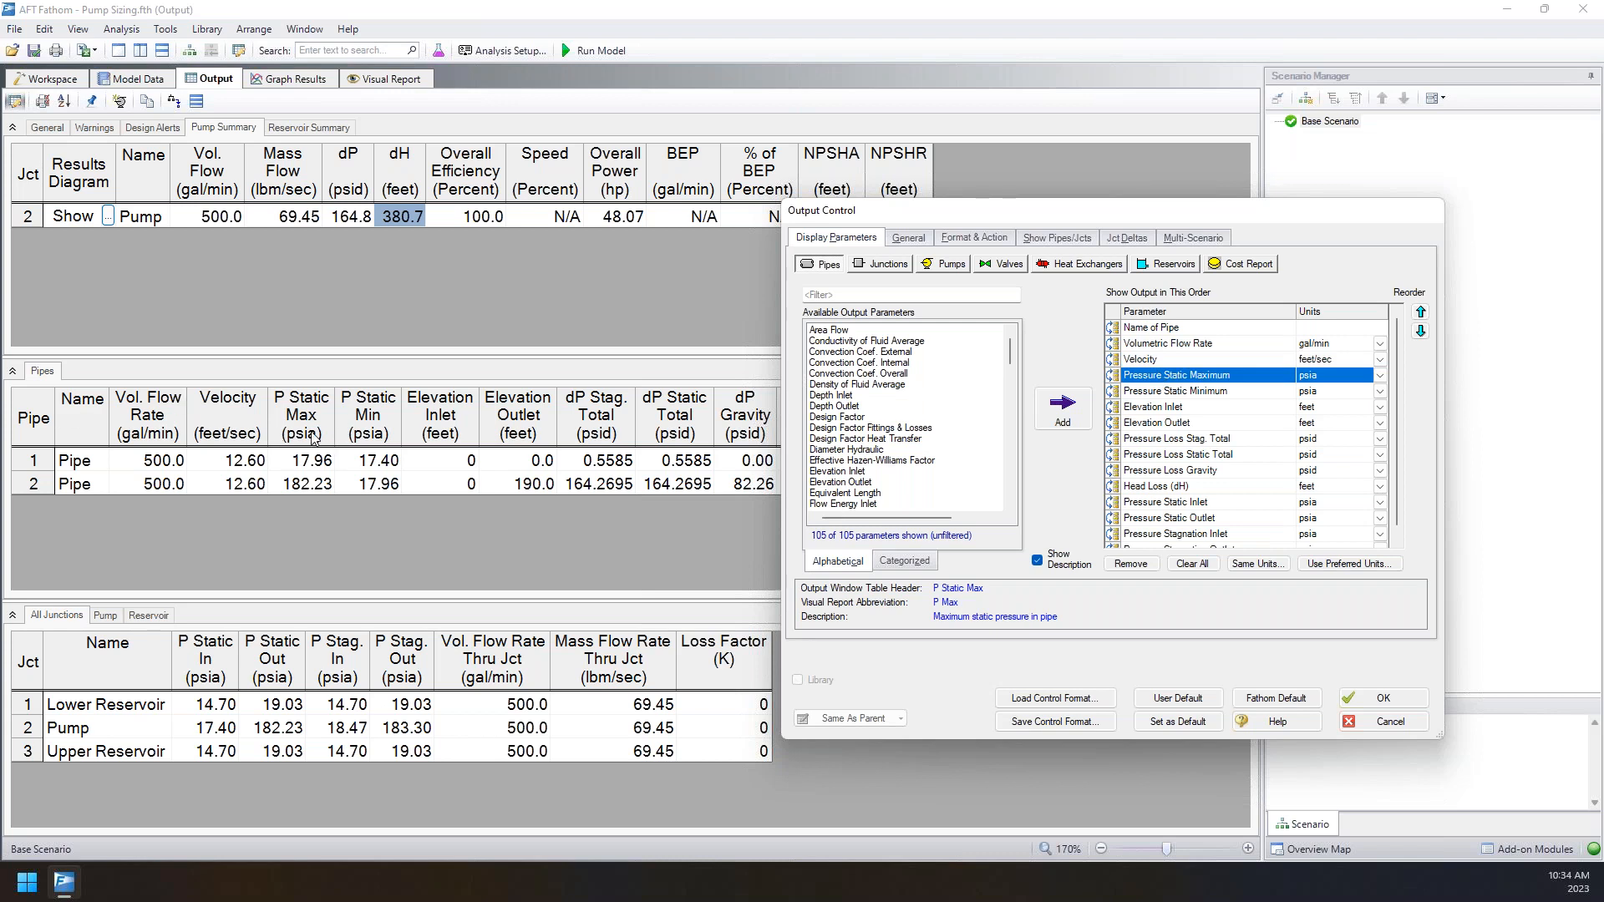
click(1380, 343)
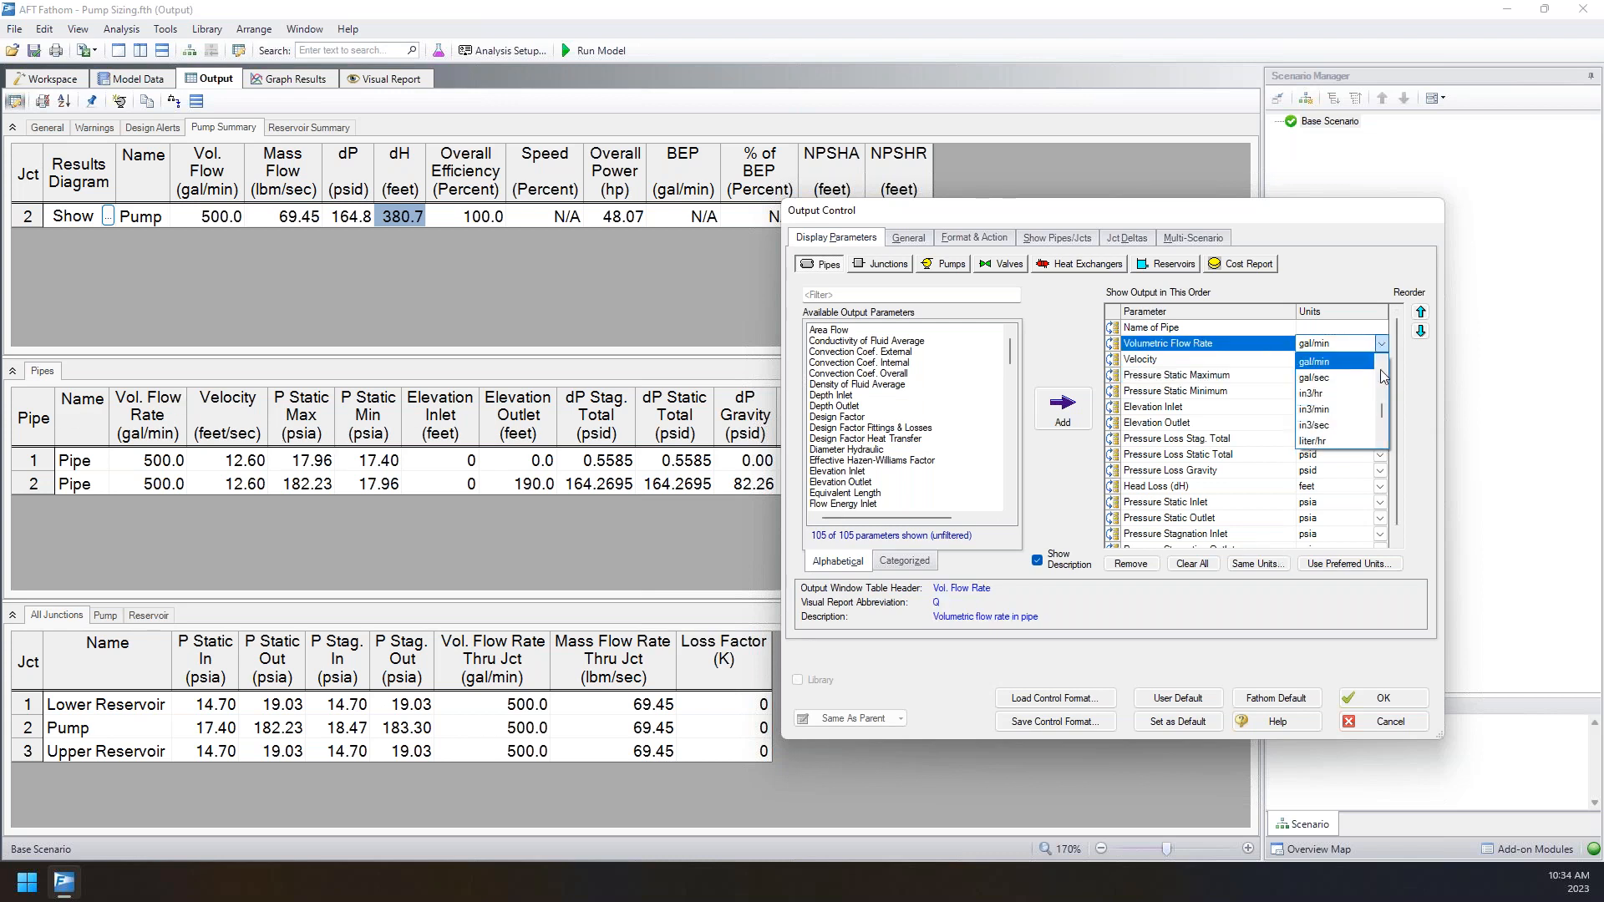
click(1382, 344)
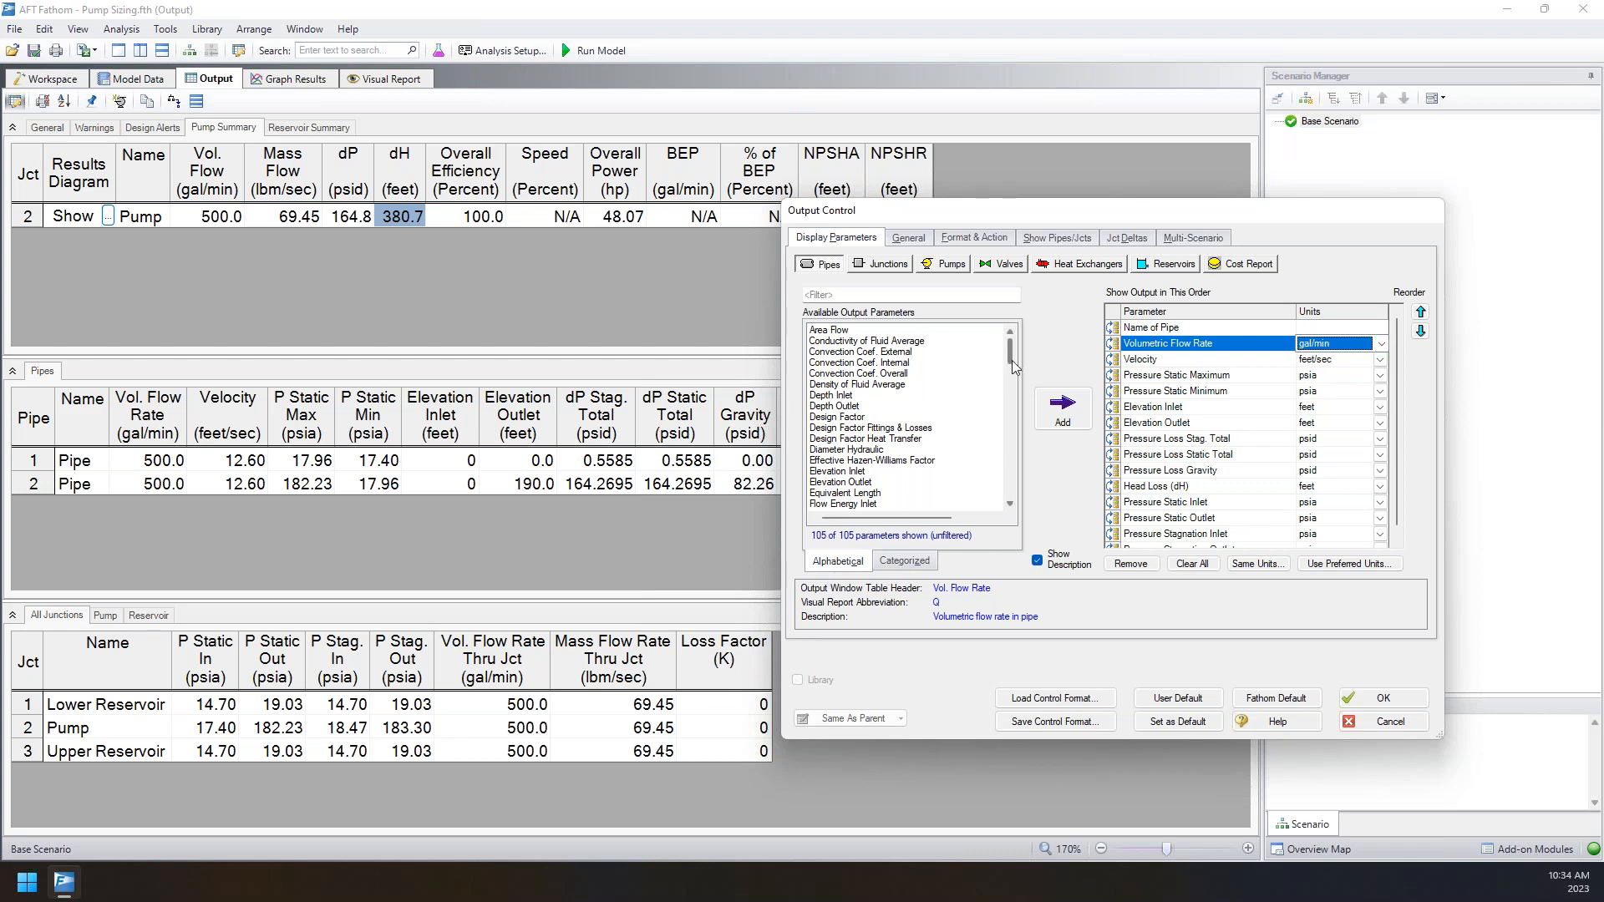
- Filter the available pipe parameters for velocity, add a second Velocity parameter and place it directly below the existing one
drag(1011, 361, 1011, 383)
click(887, 292)
text(velocity)
click(1063, 408)
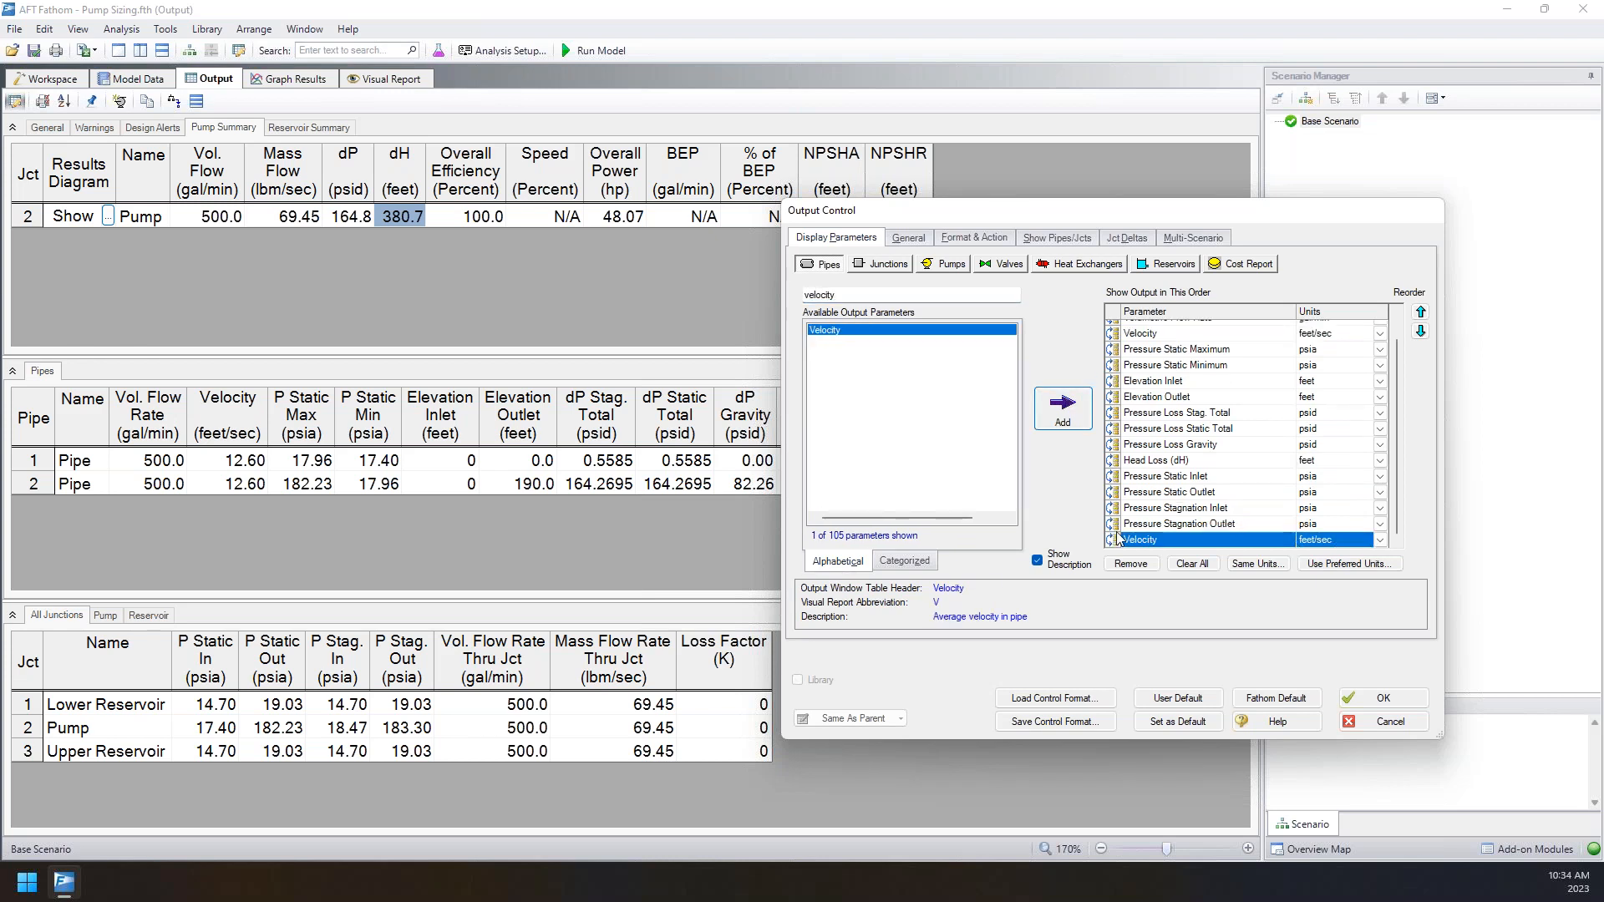
drag(1111, 539, 1104, 334)
- Set the second Velocity parameter's units to meters/sec and apply the Output Control changes
click(1381, 349)
scroll(1343, 433, down, 2)
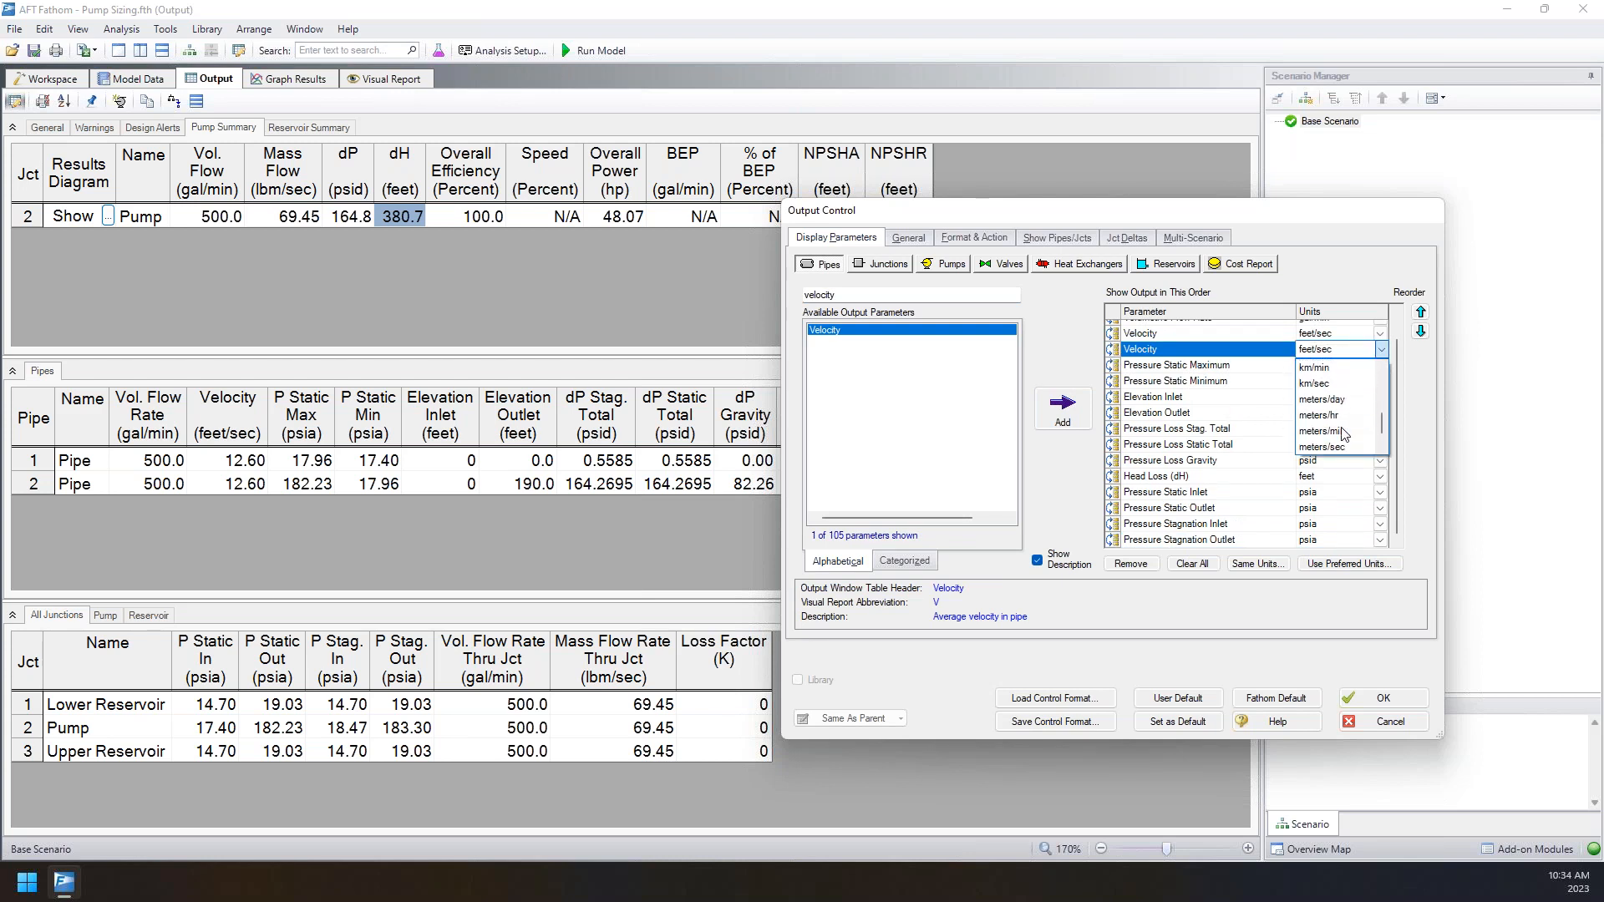
click(1339, 452)
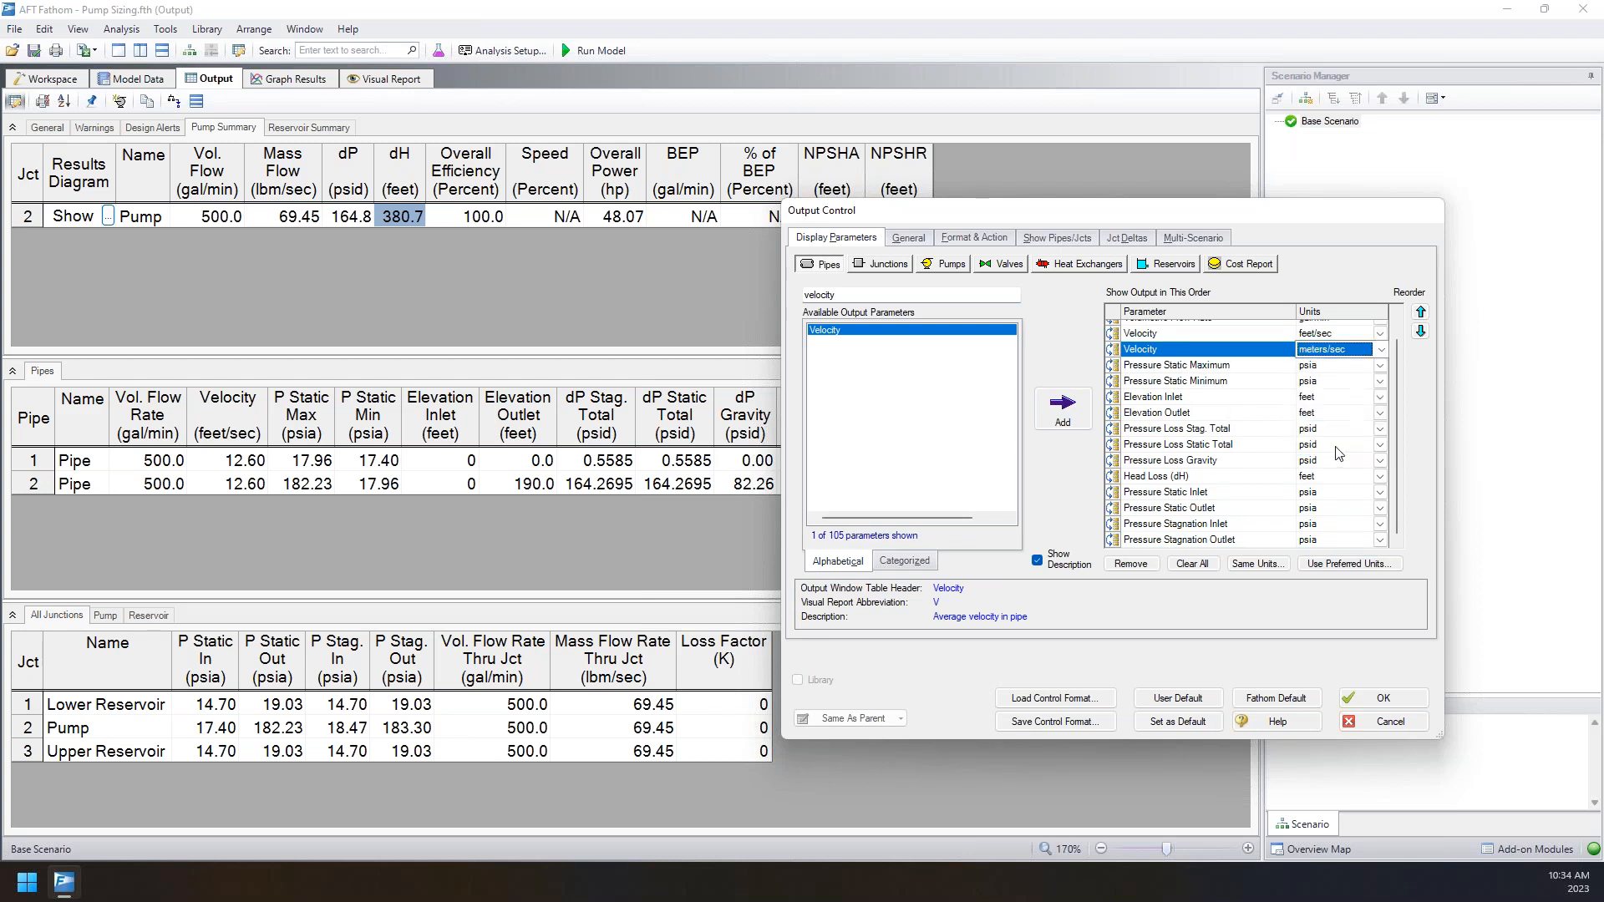
click(1380, 698)
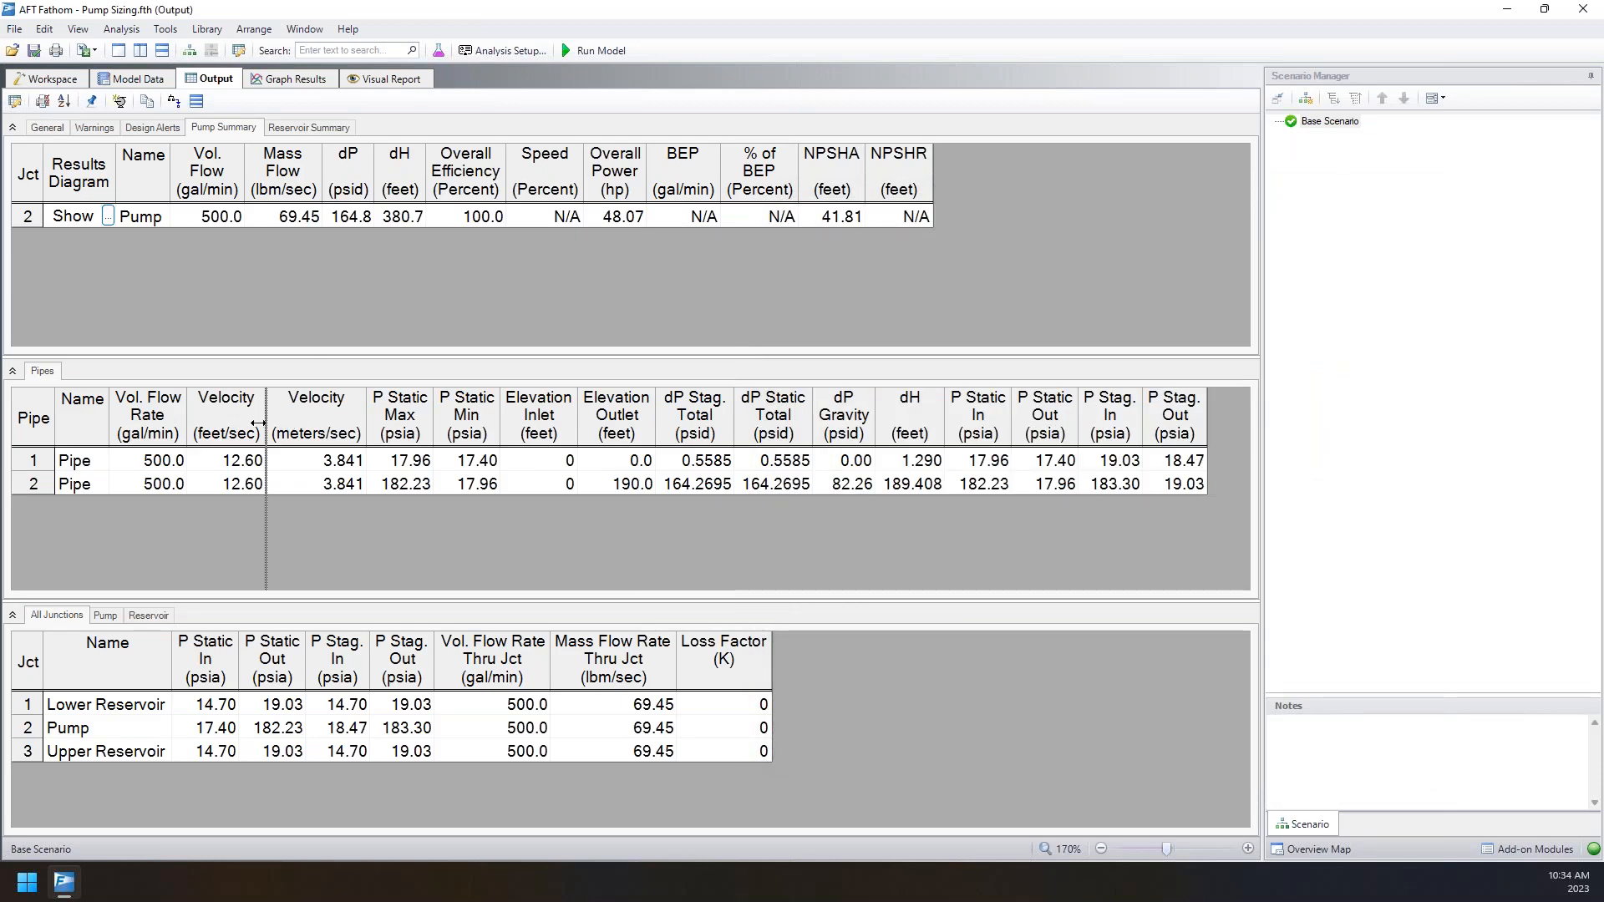
- Examine the two Velocity columns, the dP Static Total column and the dP Gravity column of the Pipes output table
click(315, 493)
drag(314, 492, 239, 433)
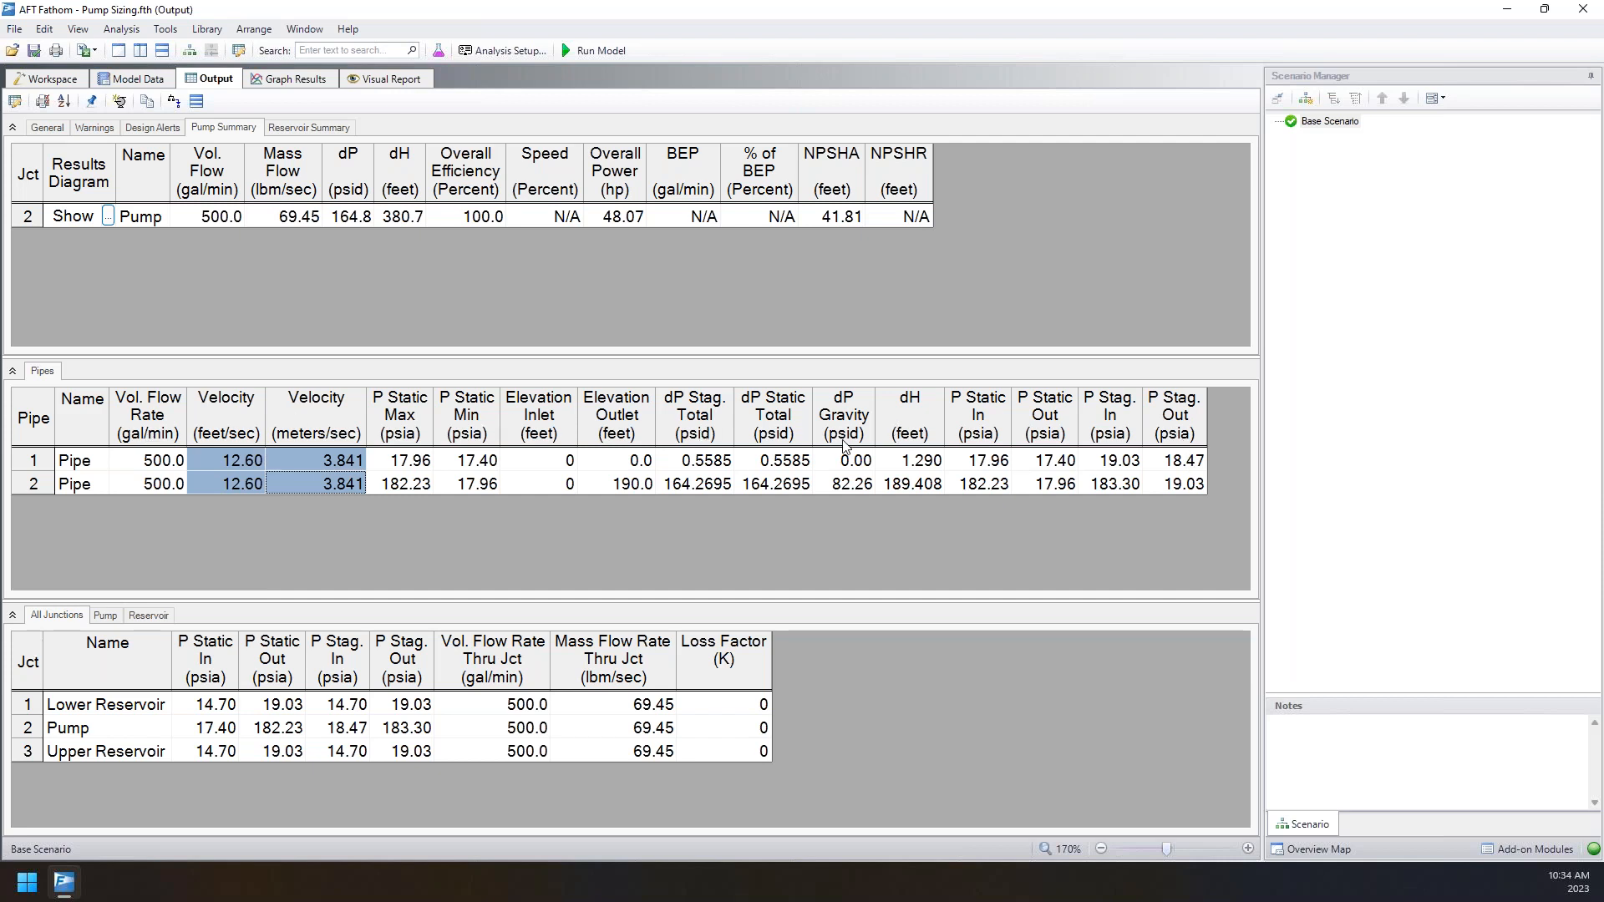
click(785, 427)
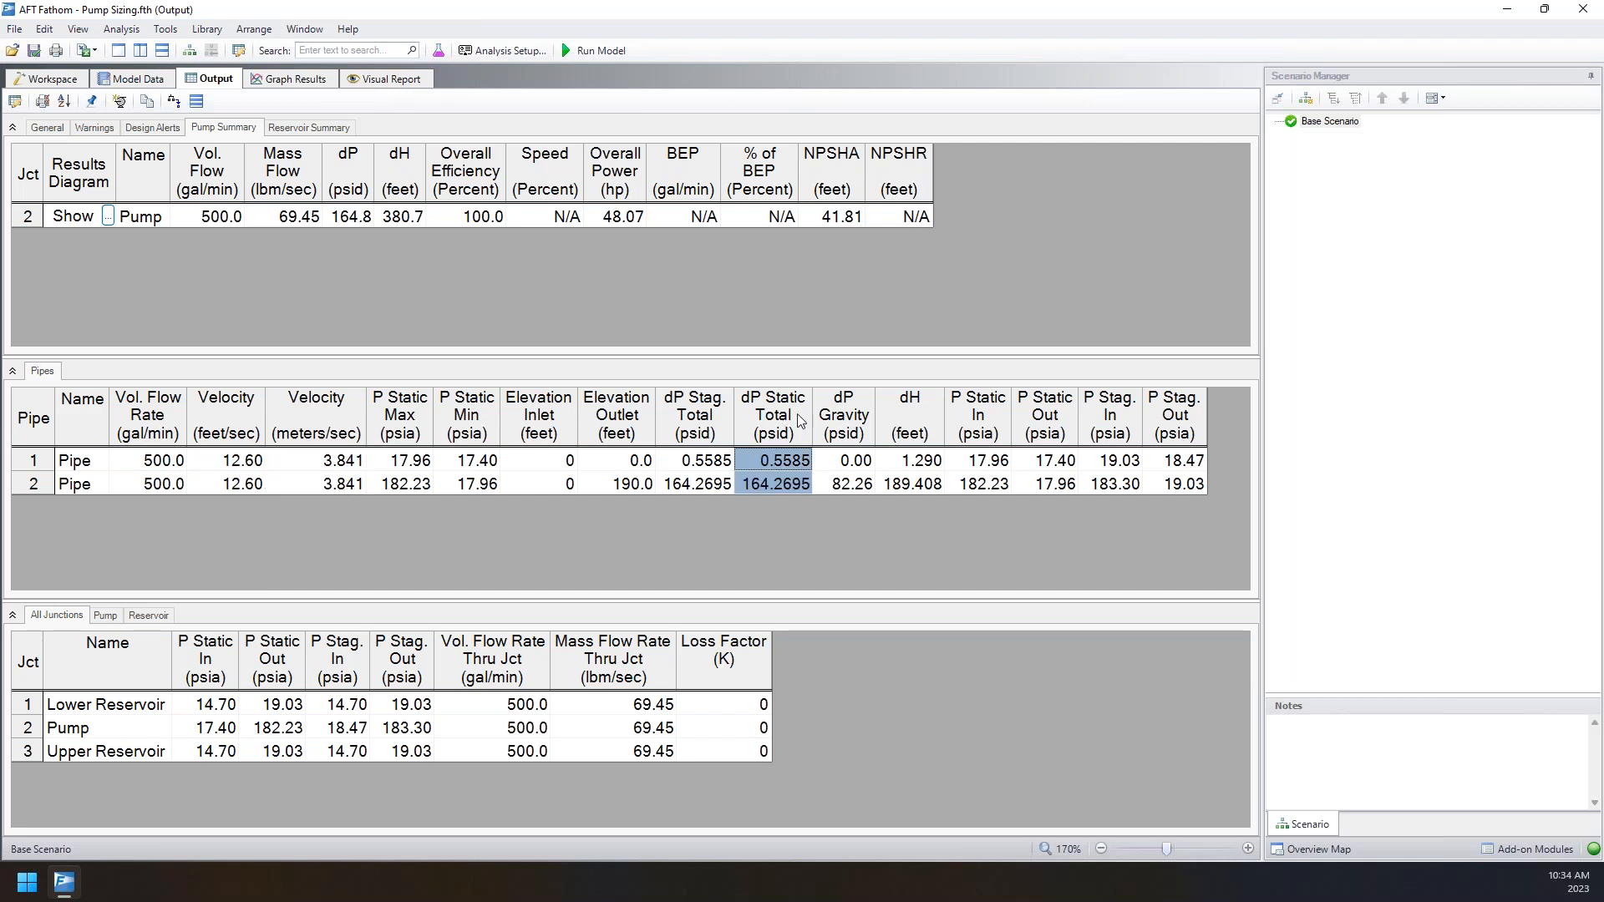
click(845, 428)
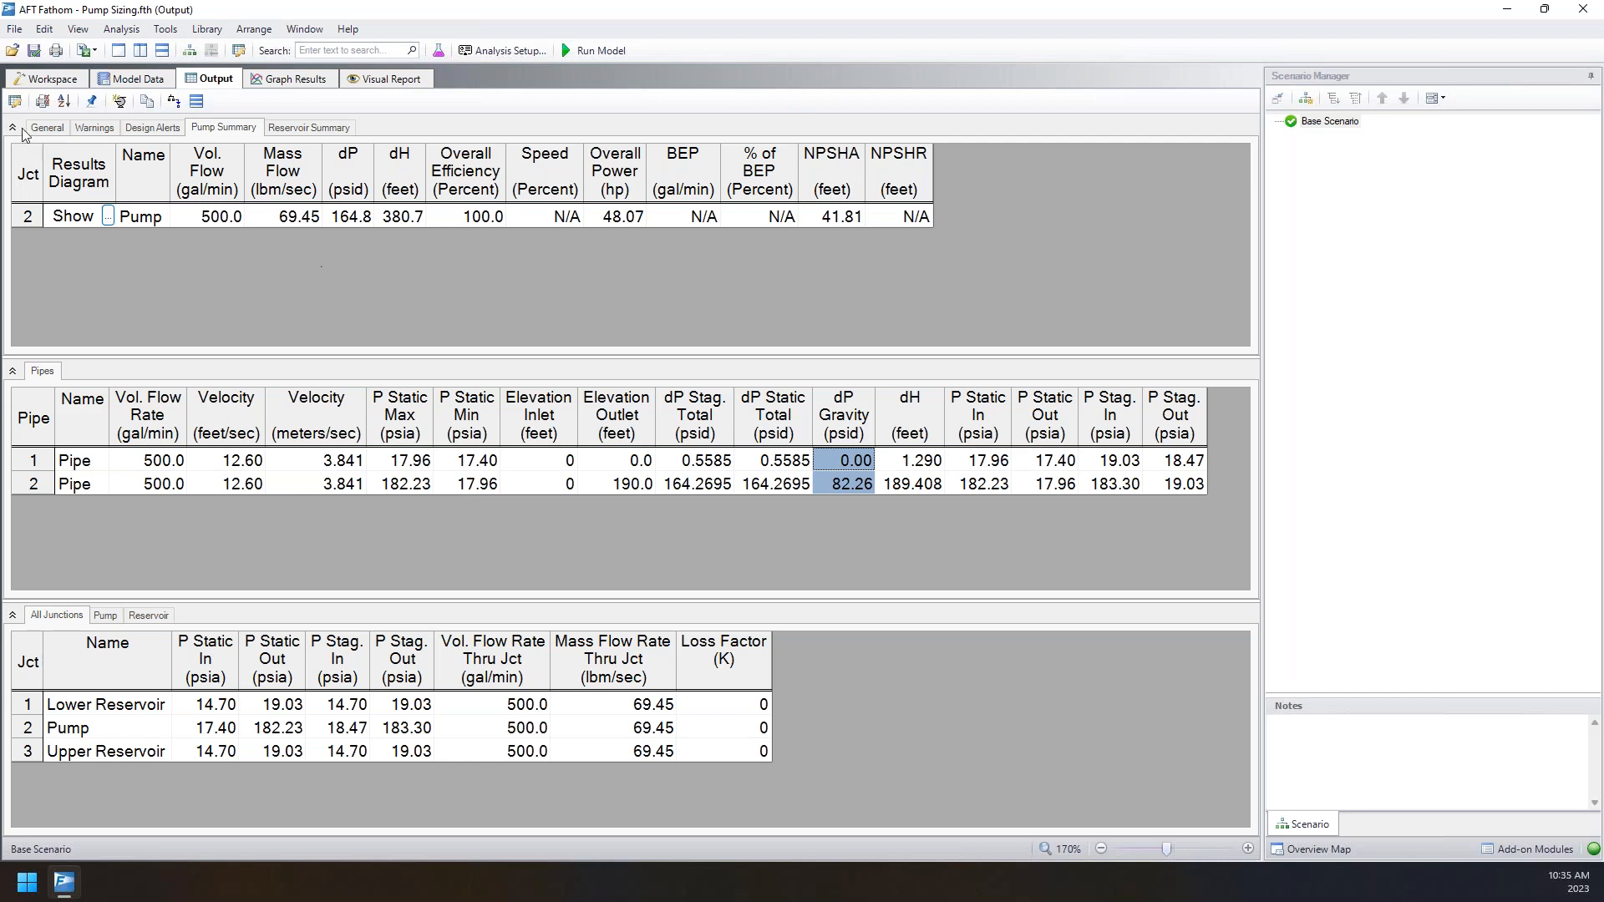
- Reopen Output Control, look through the available output parameters for pipes, junctions and pumps, and leave without applying changes
click(17, 103)
drag(844, 201, 907, 183)
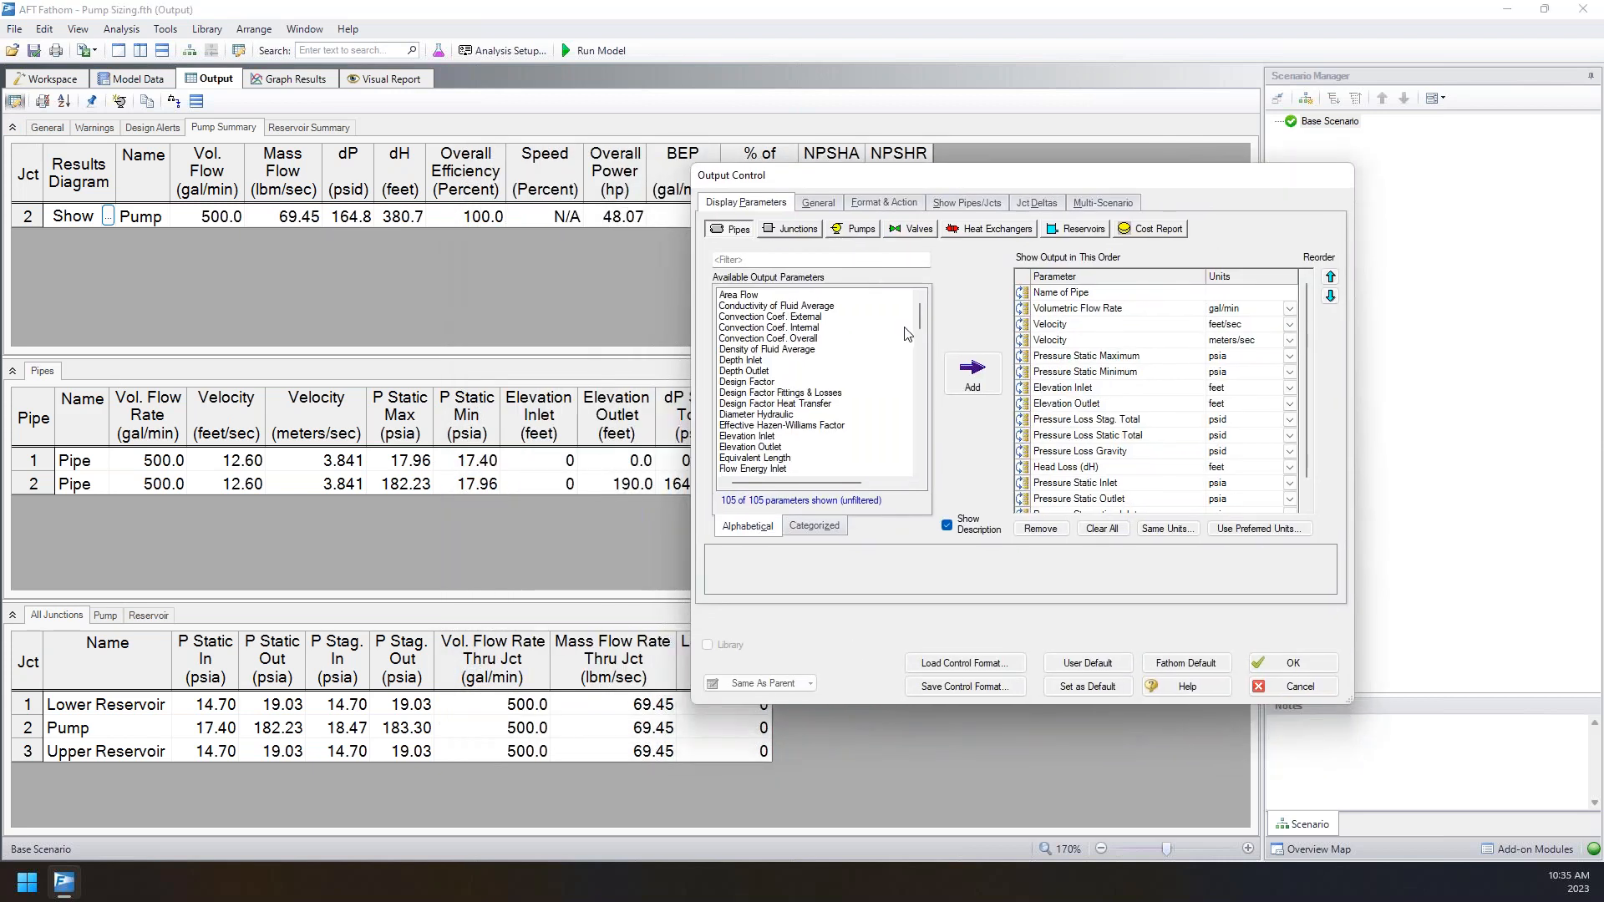
drag(919, 318, 923, 384)
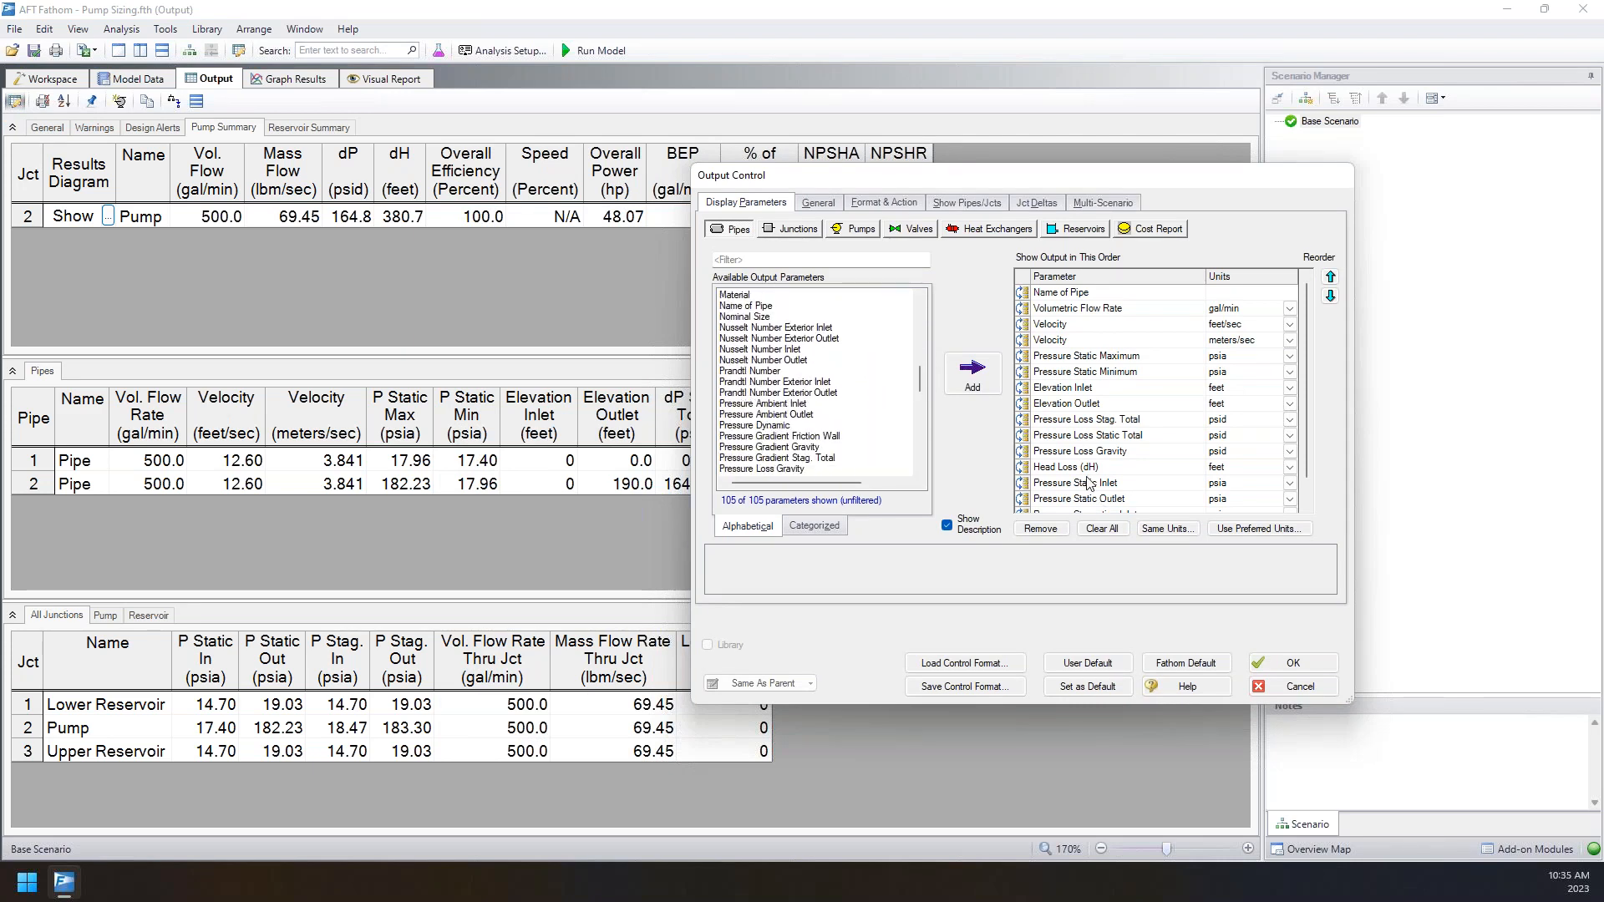
drag(923, 379, 919, 461)
click(793, 229)
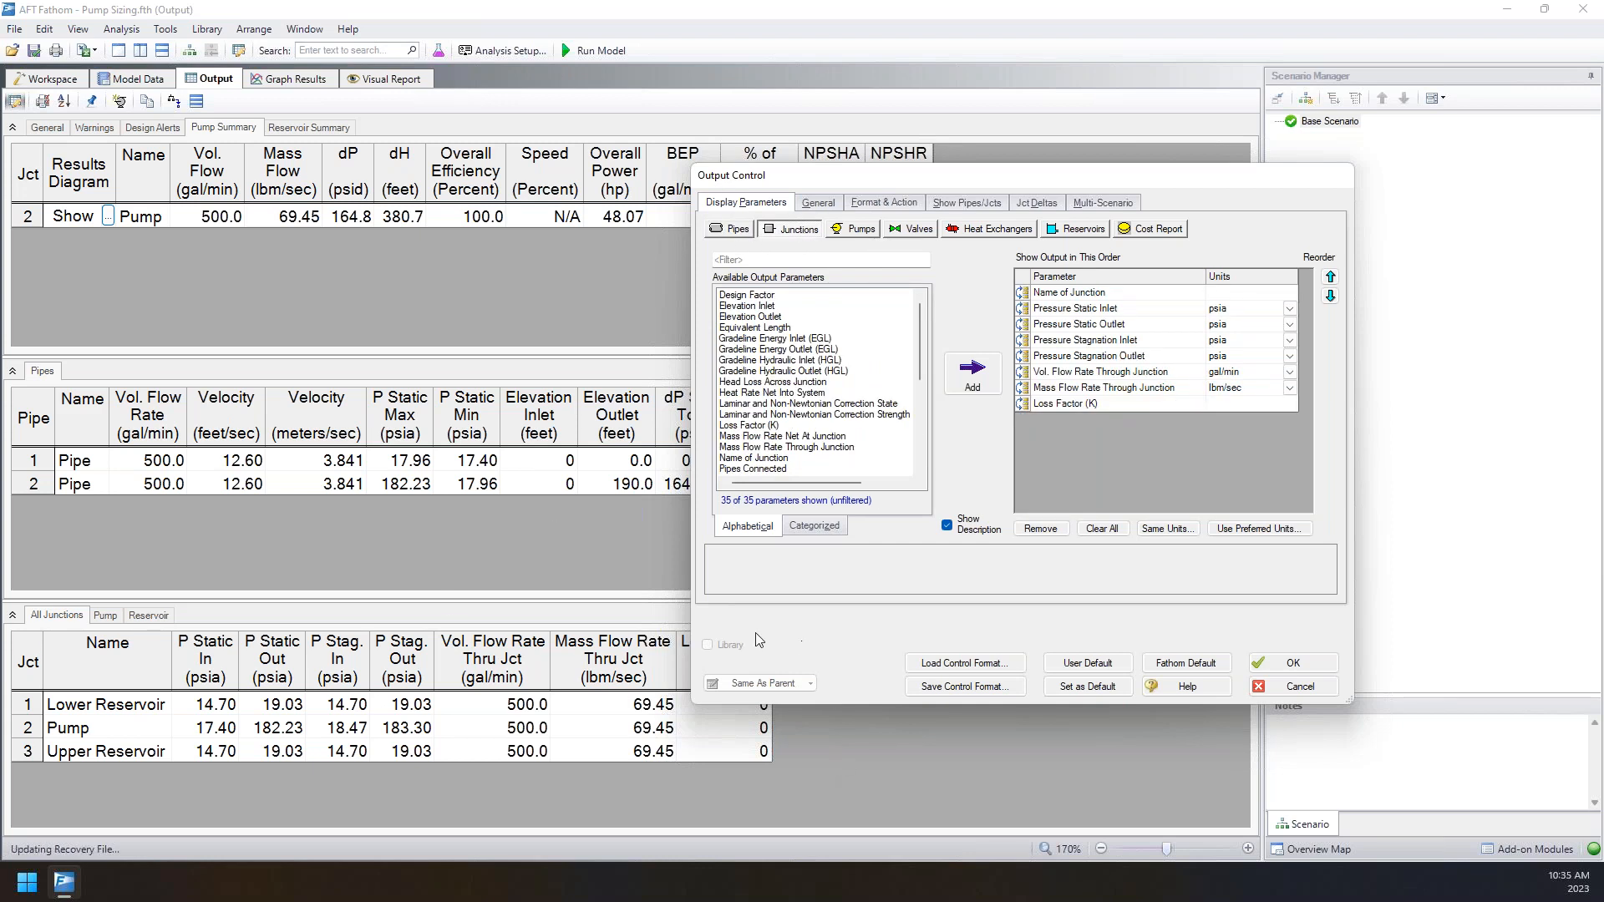
click(858, 230)
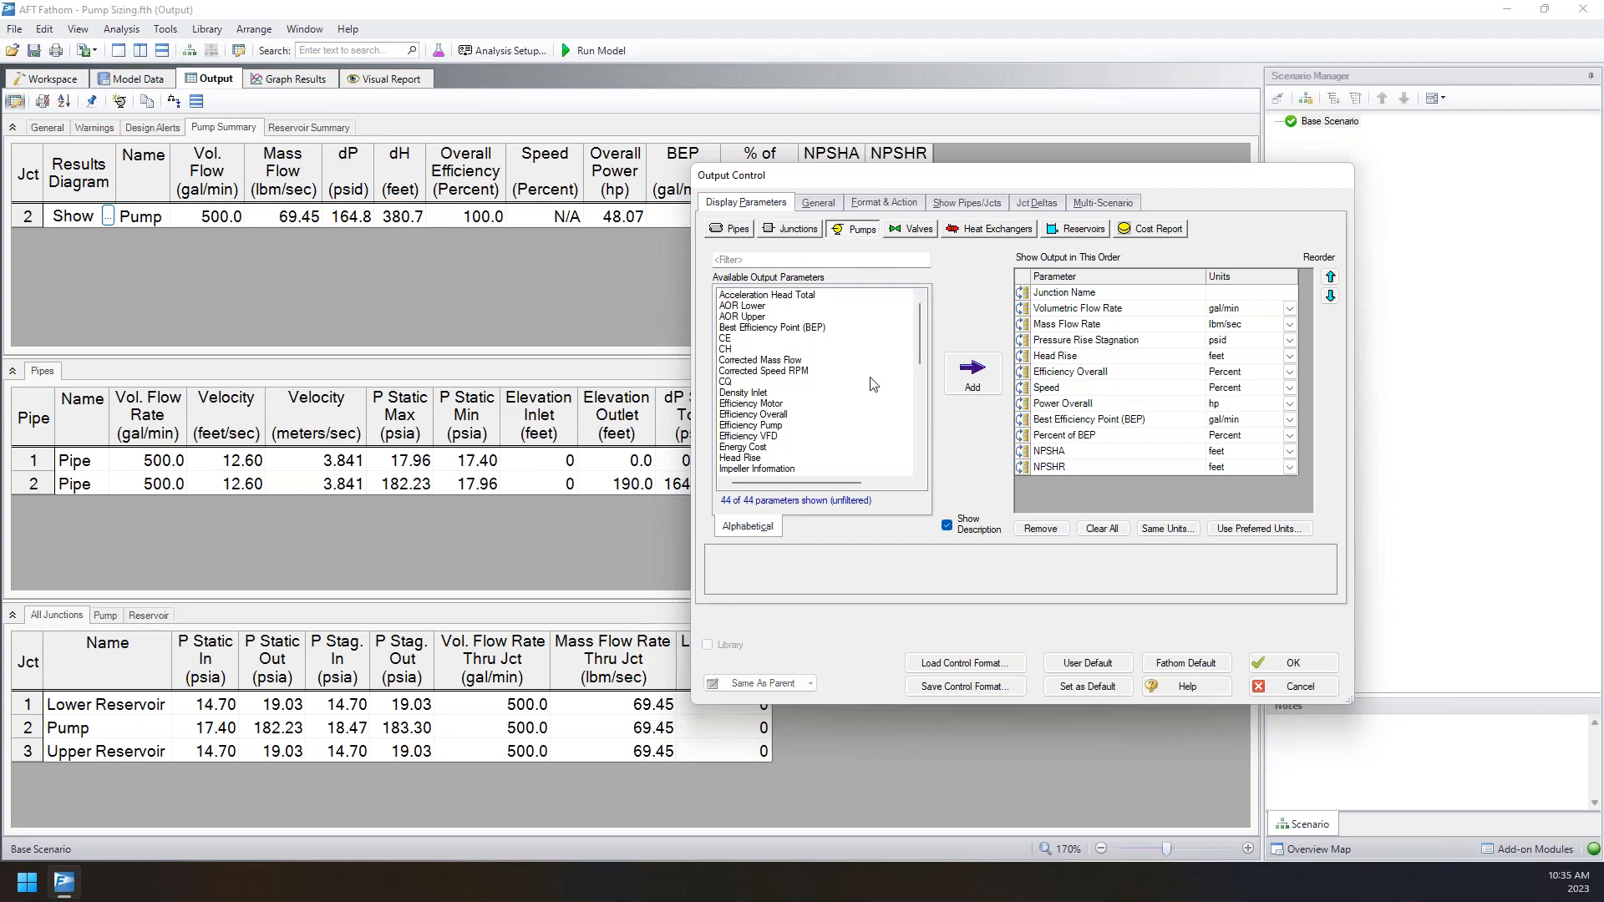
scroll(869, 384, down, 2)
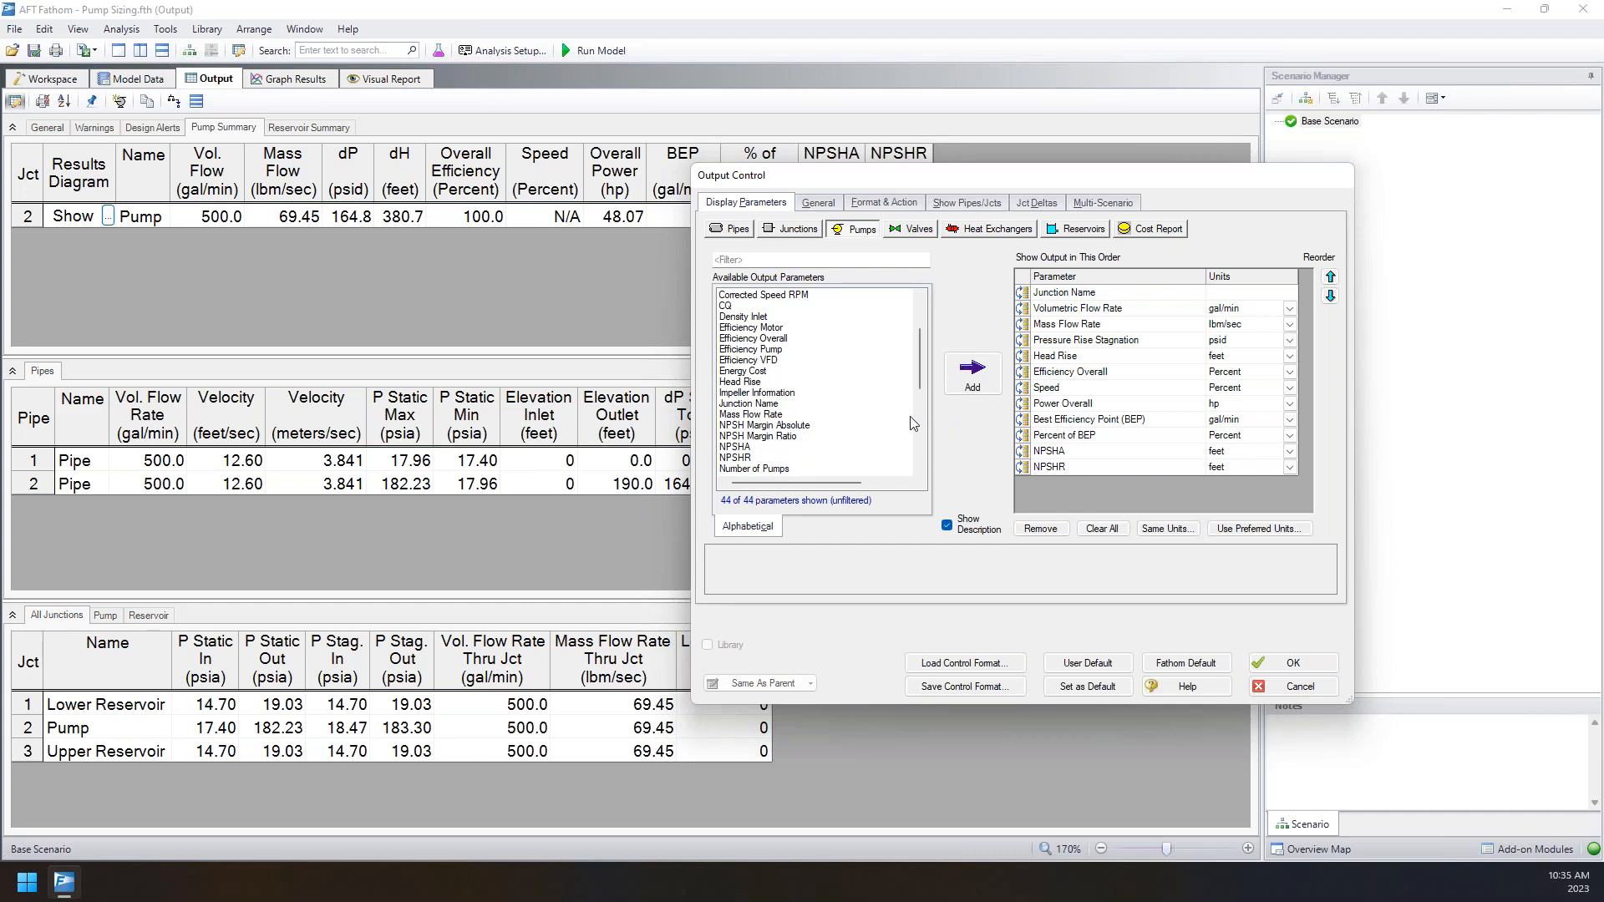
click(1308, 687)
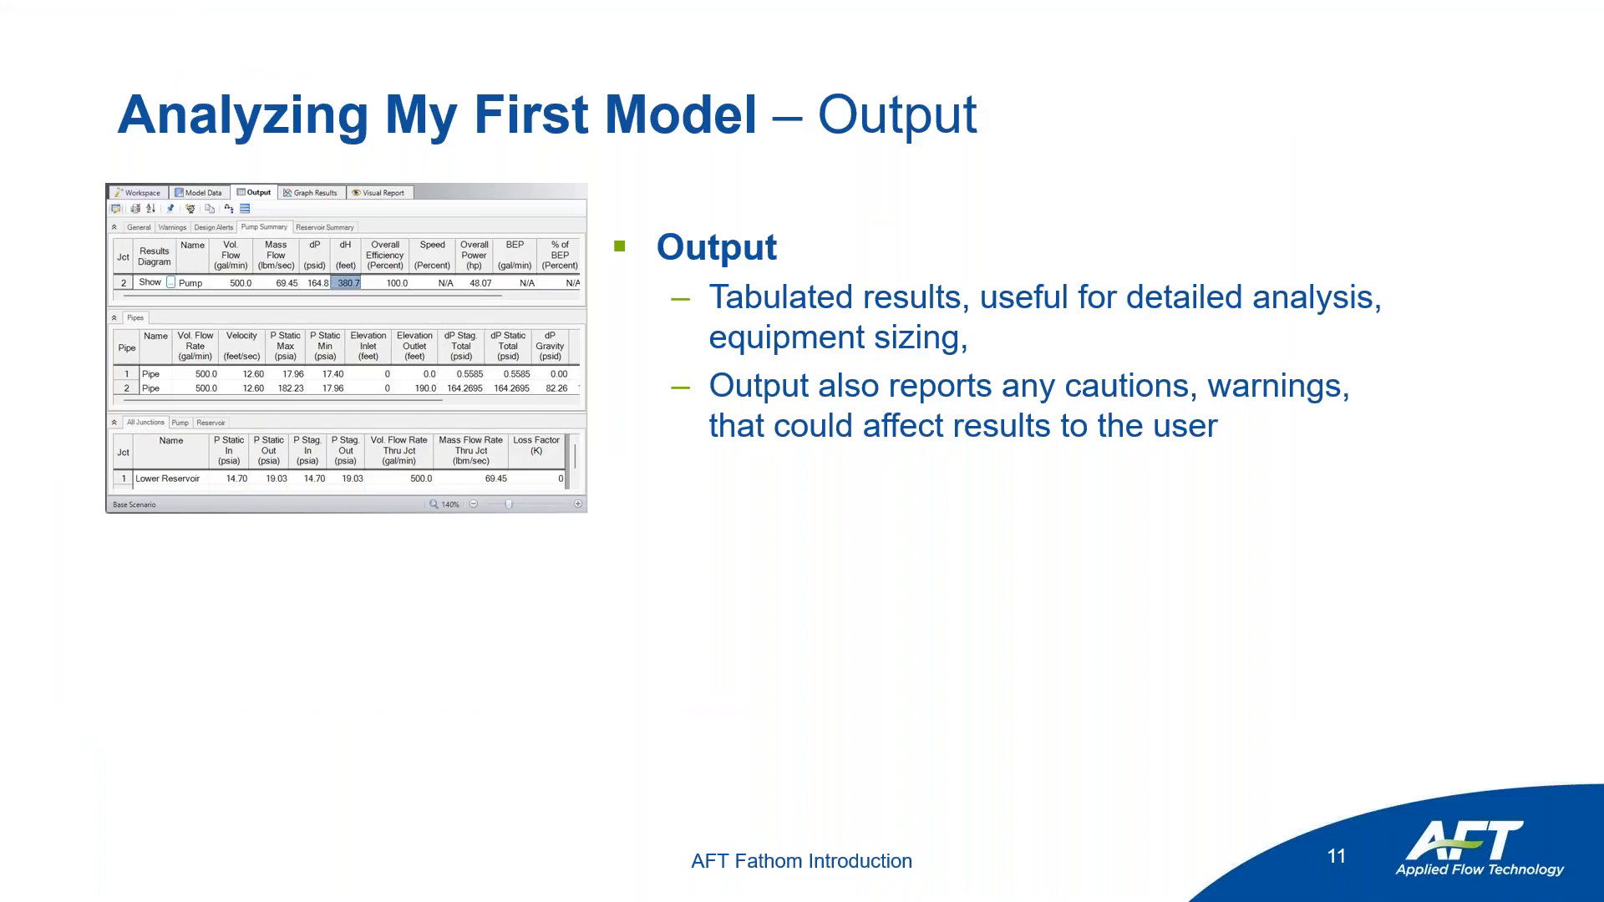
key(Right)
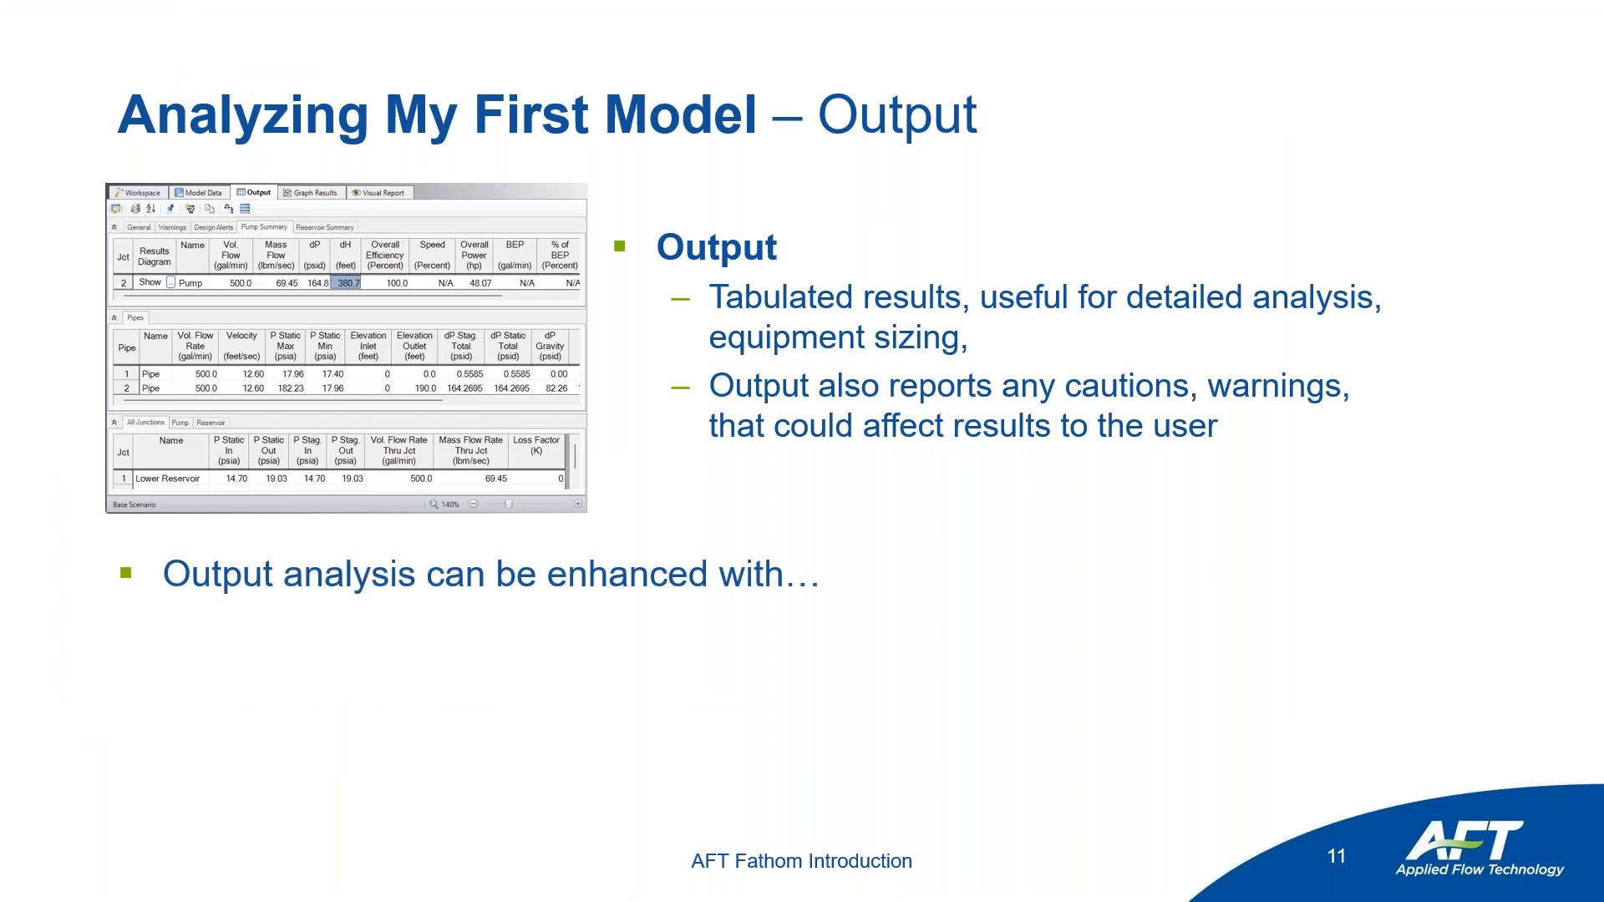
key(Right)
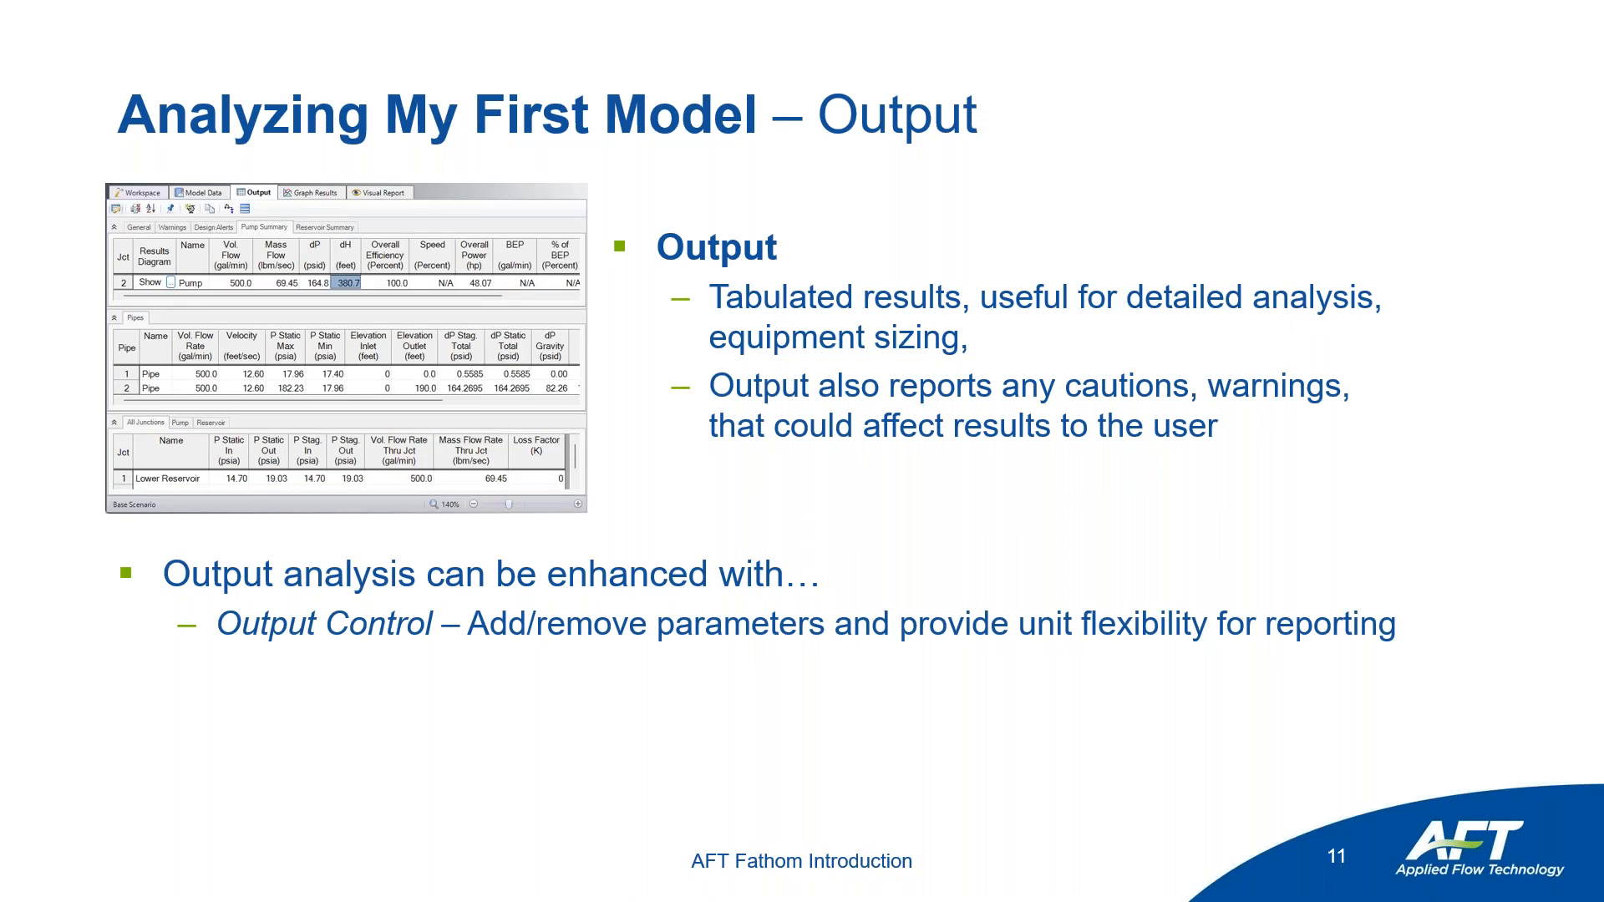
key(Right)
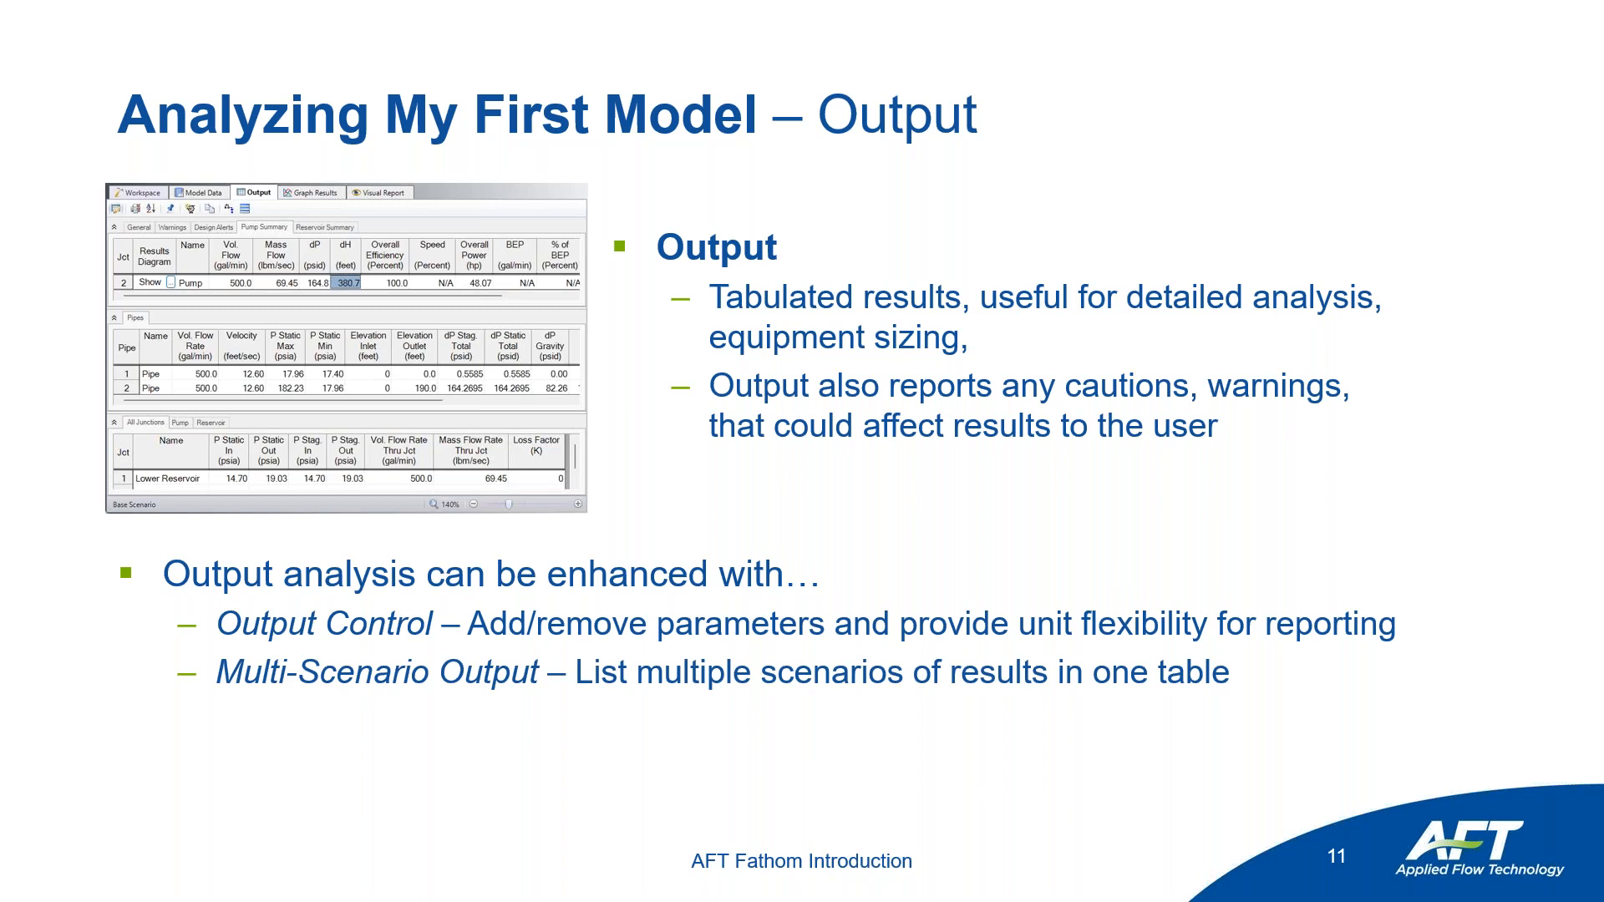
key(Right)
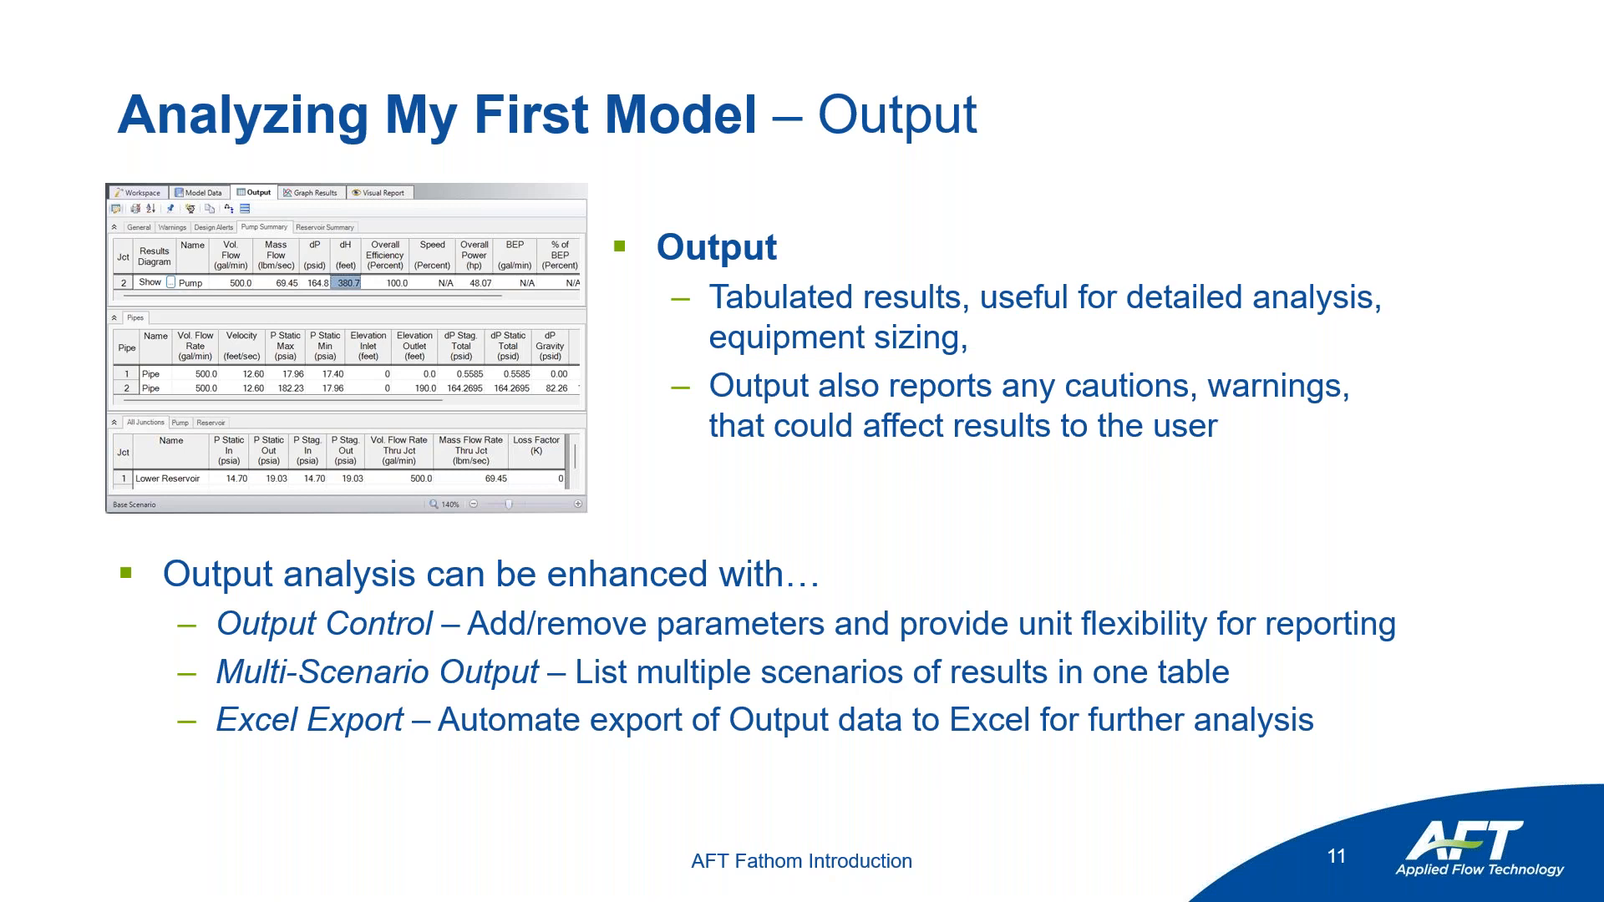
key(Right)
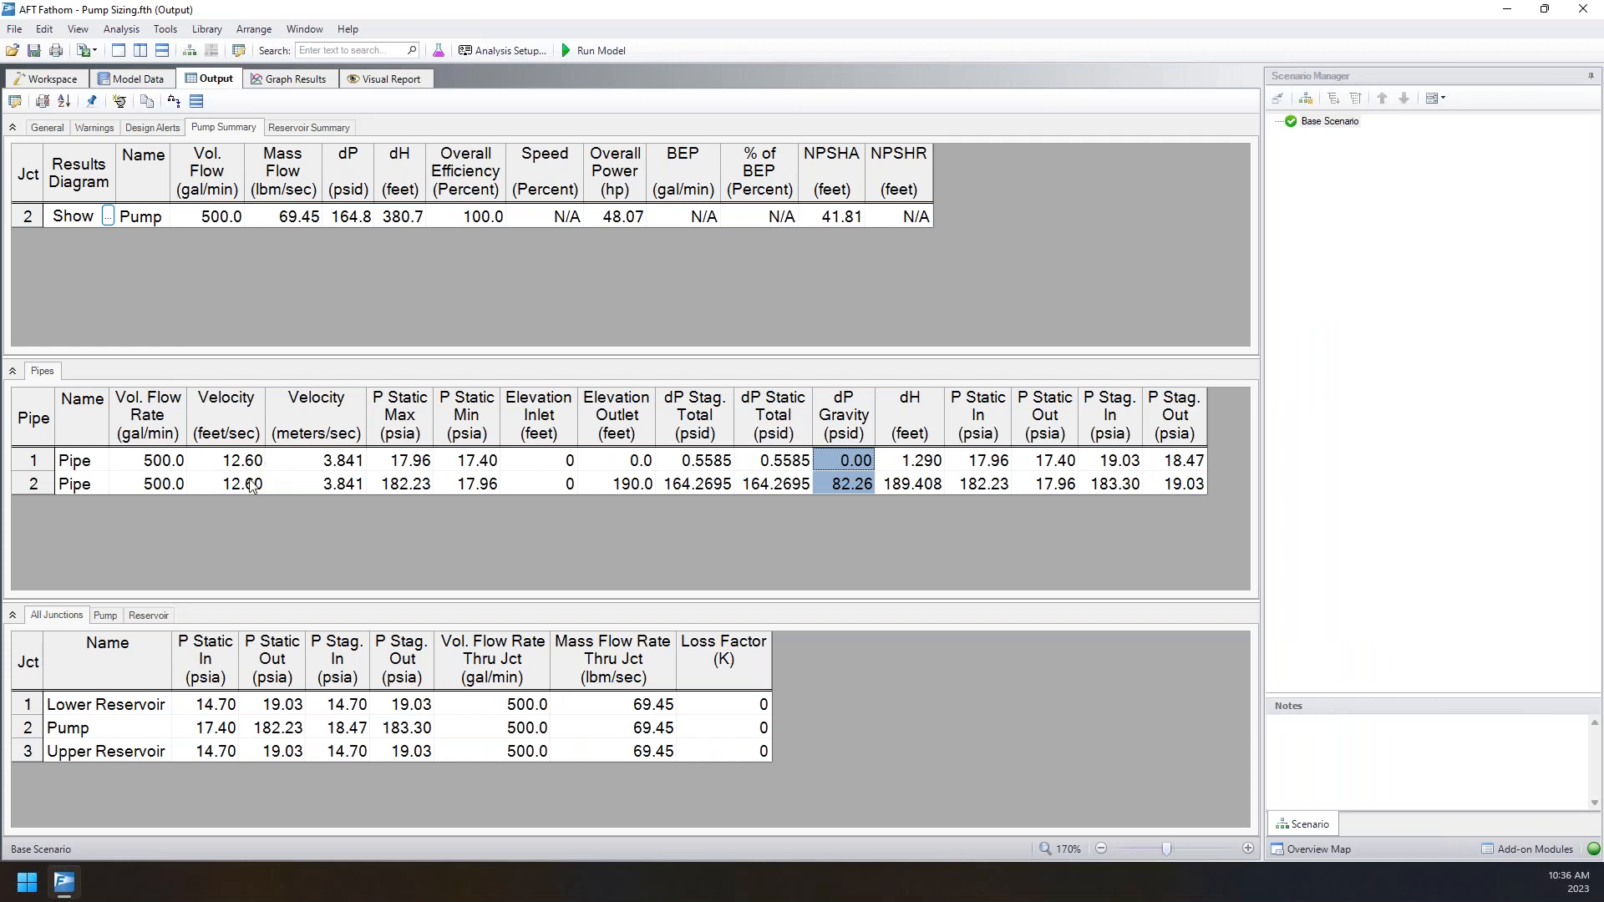
- Check the feet/sec velocities of both pipes and show the model's warnings
drag(252, 487, 238, 462)
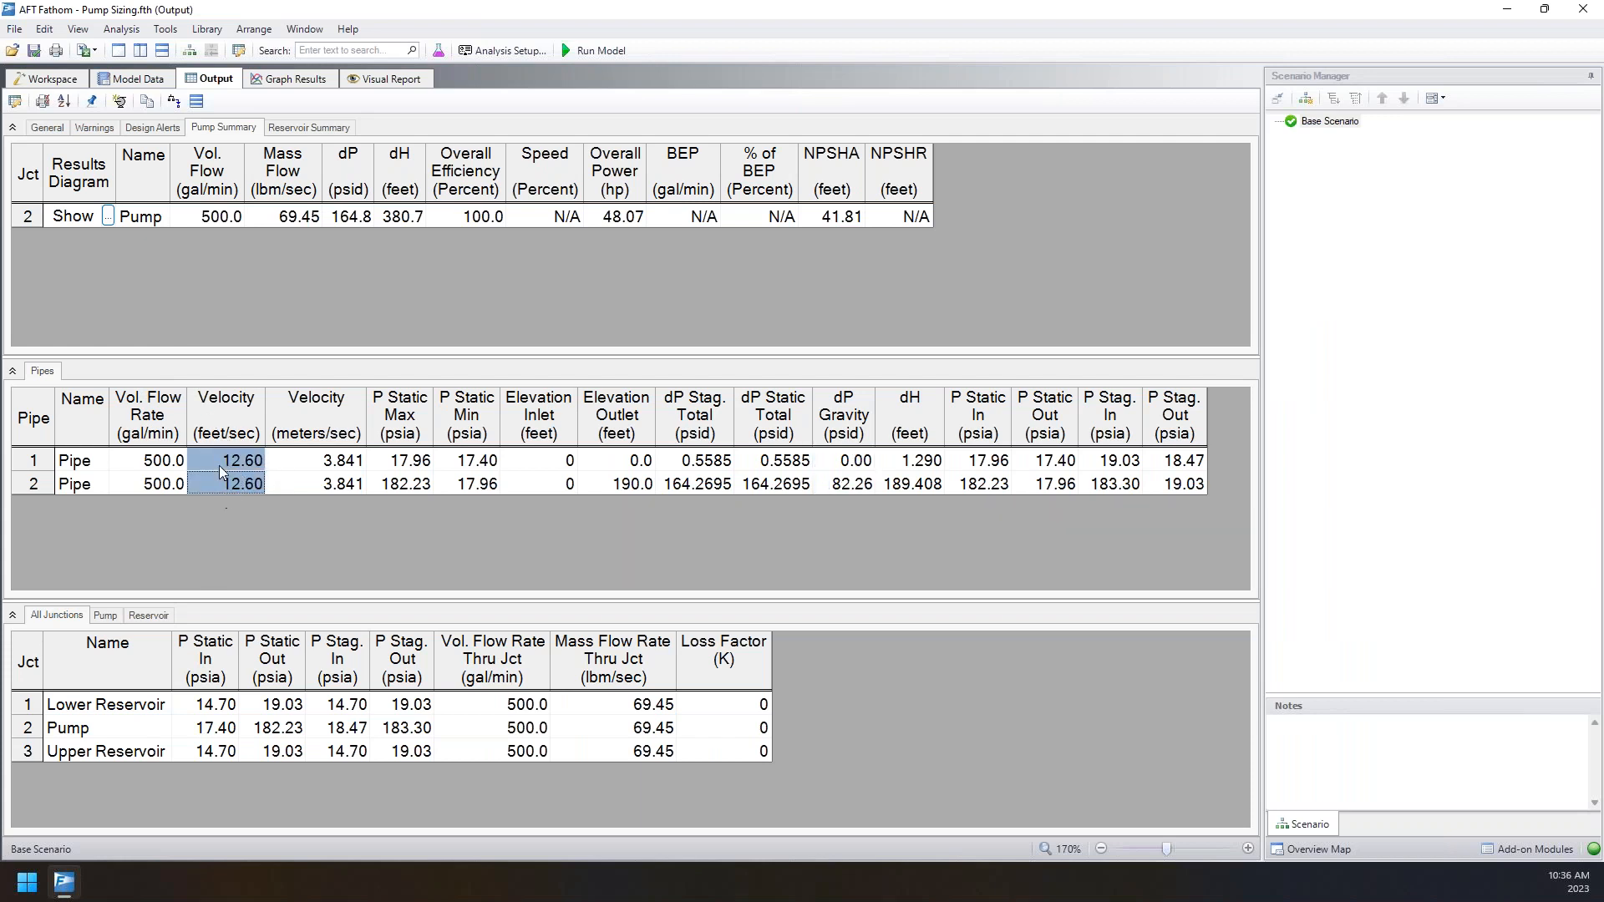
click(92, 129)
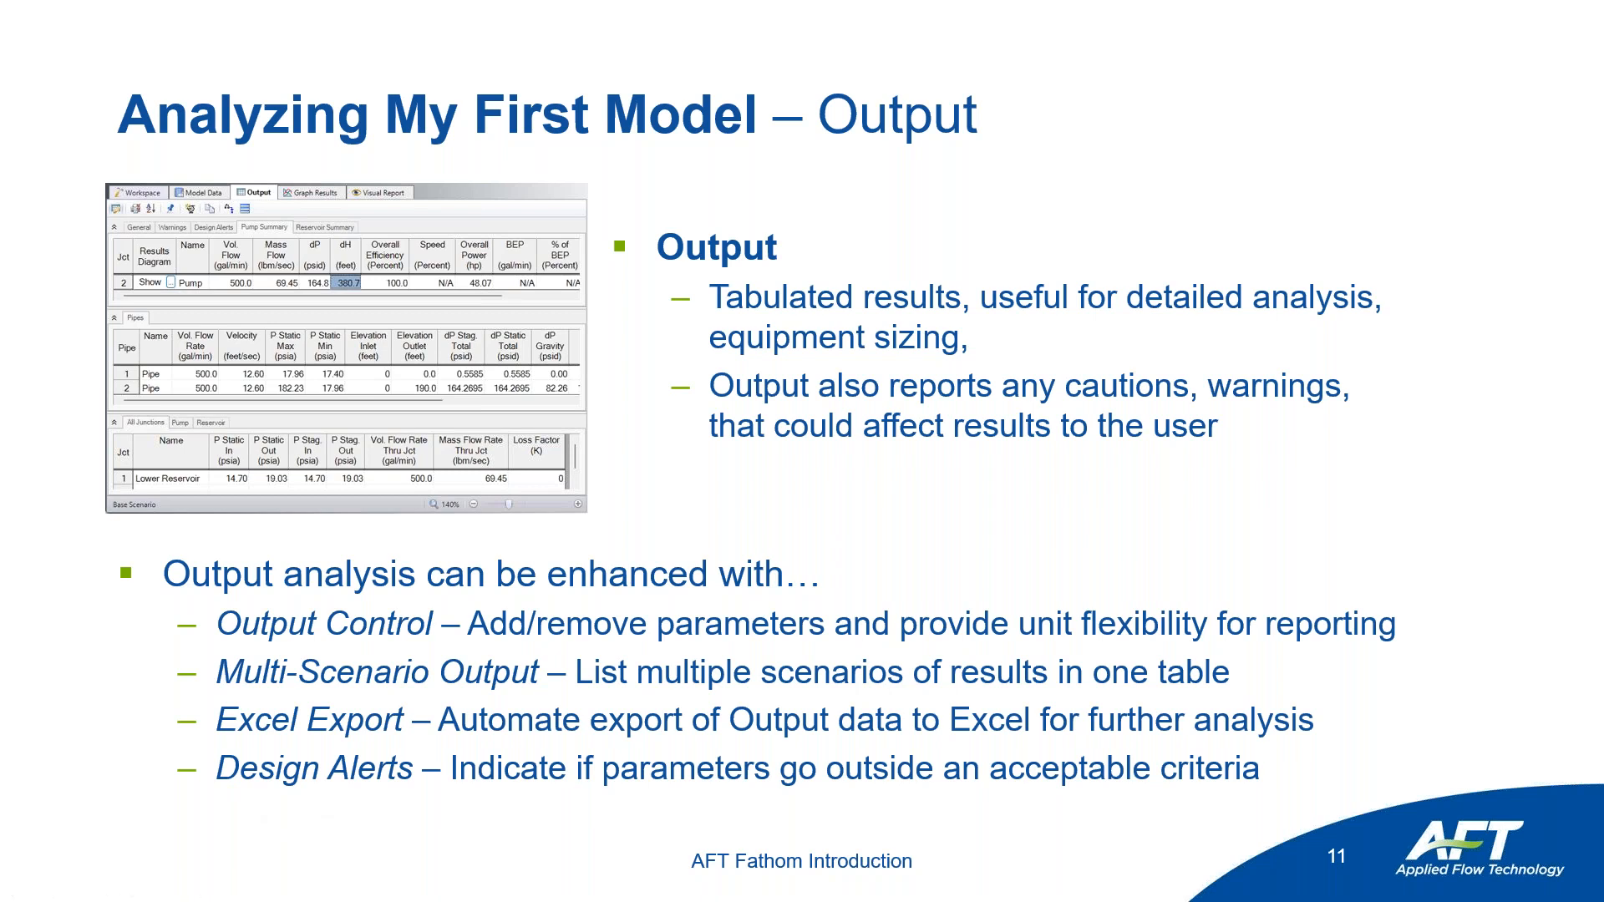
key(Right)
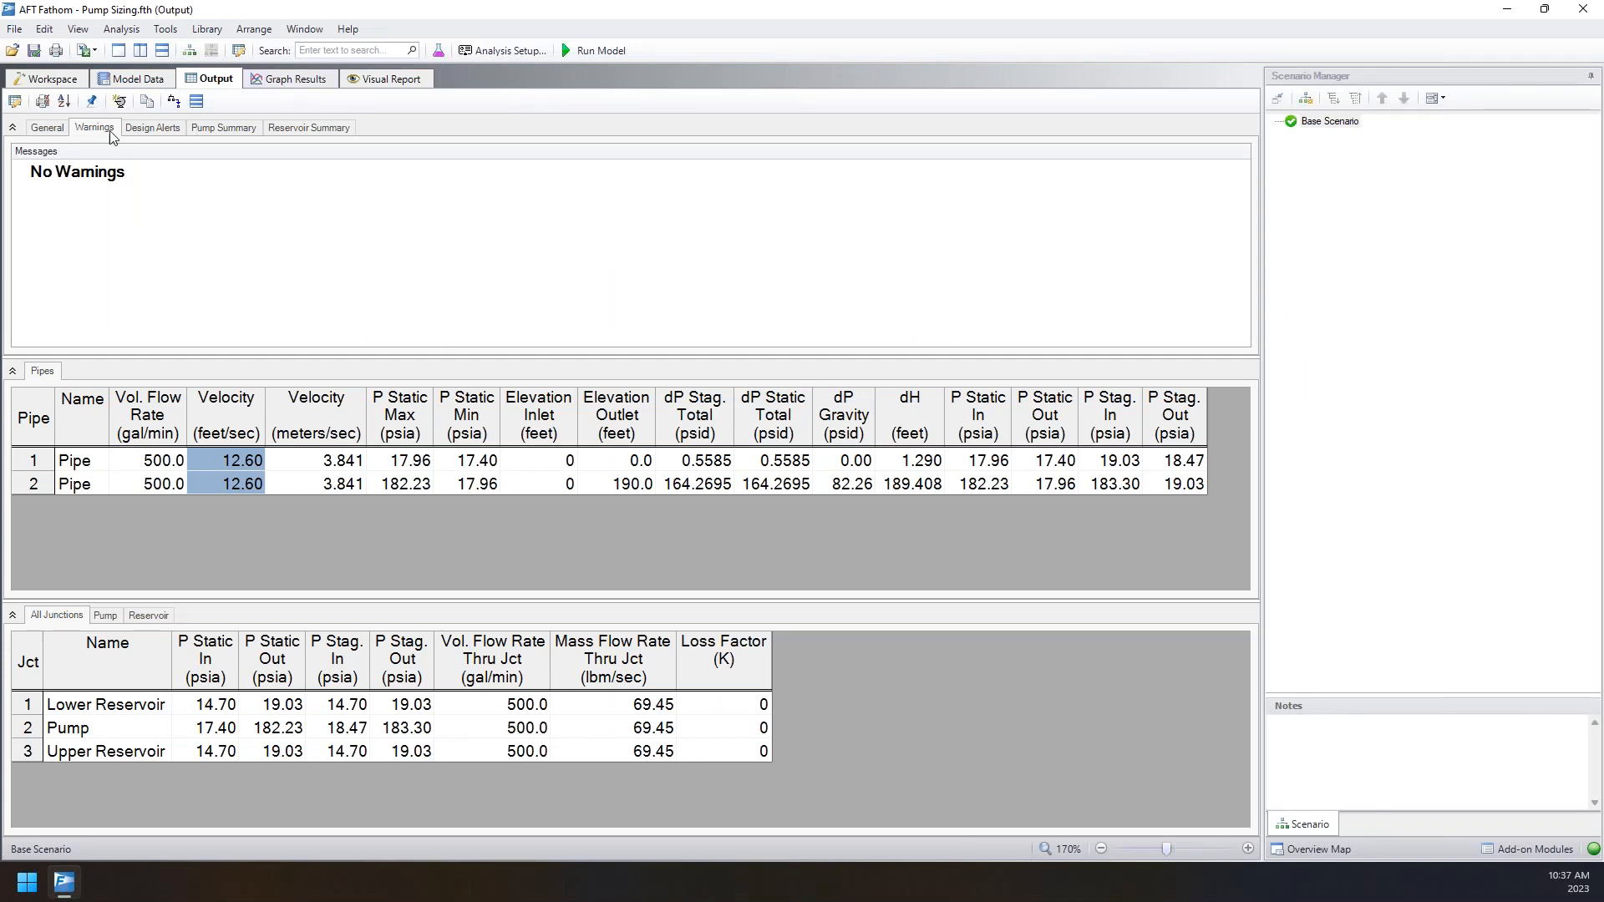
- Generate a profile graph of Pressure Static in psia along pipes 1 and 2
click(284, 82)
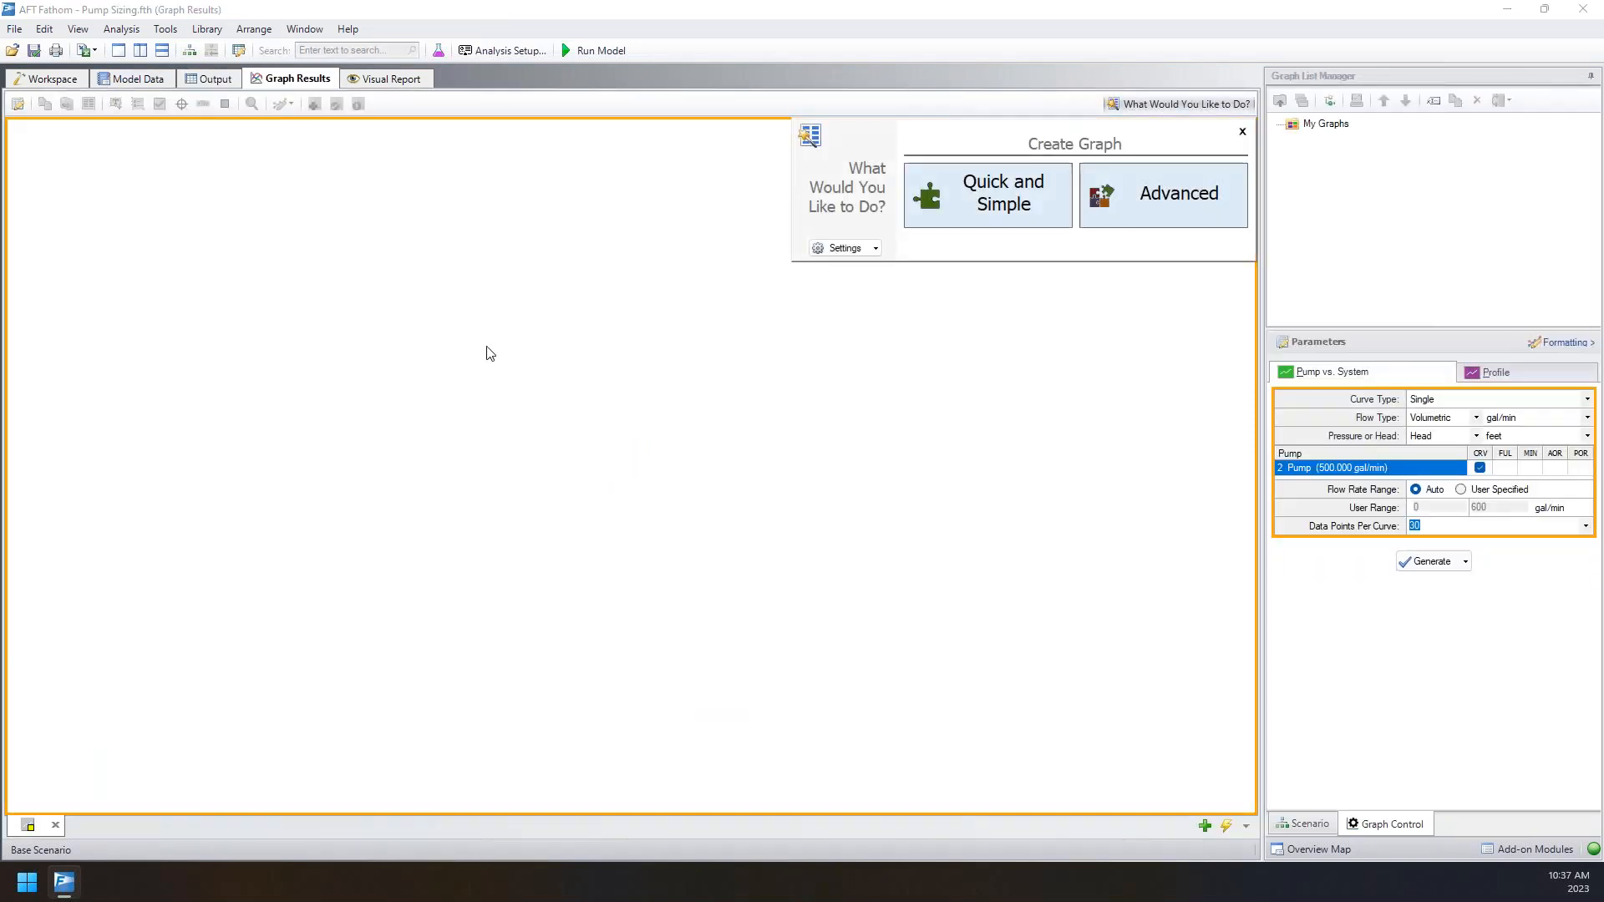
click(1484, 380)
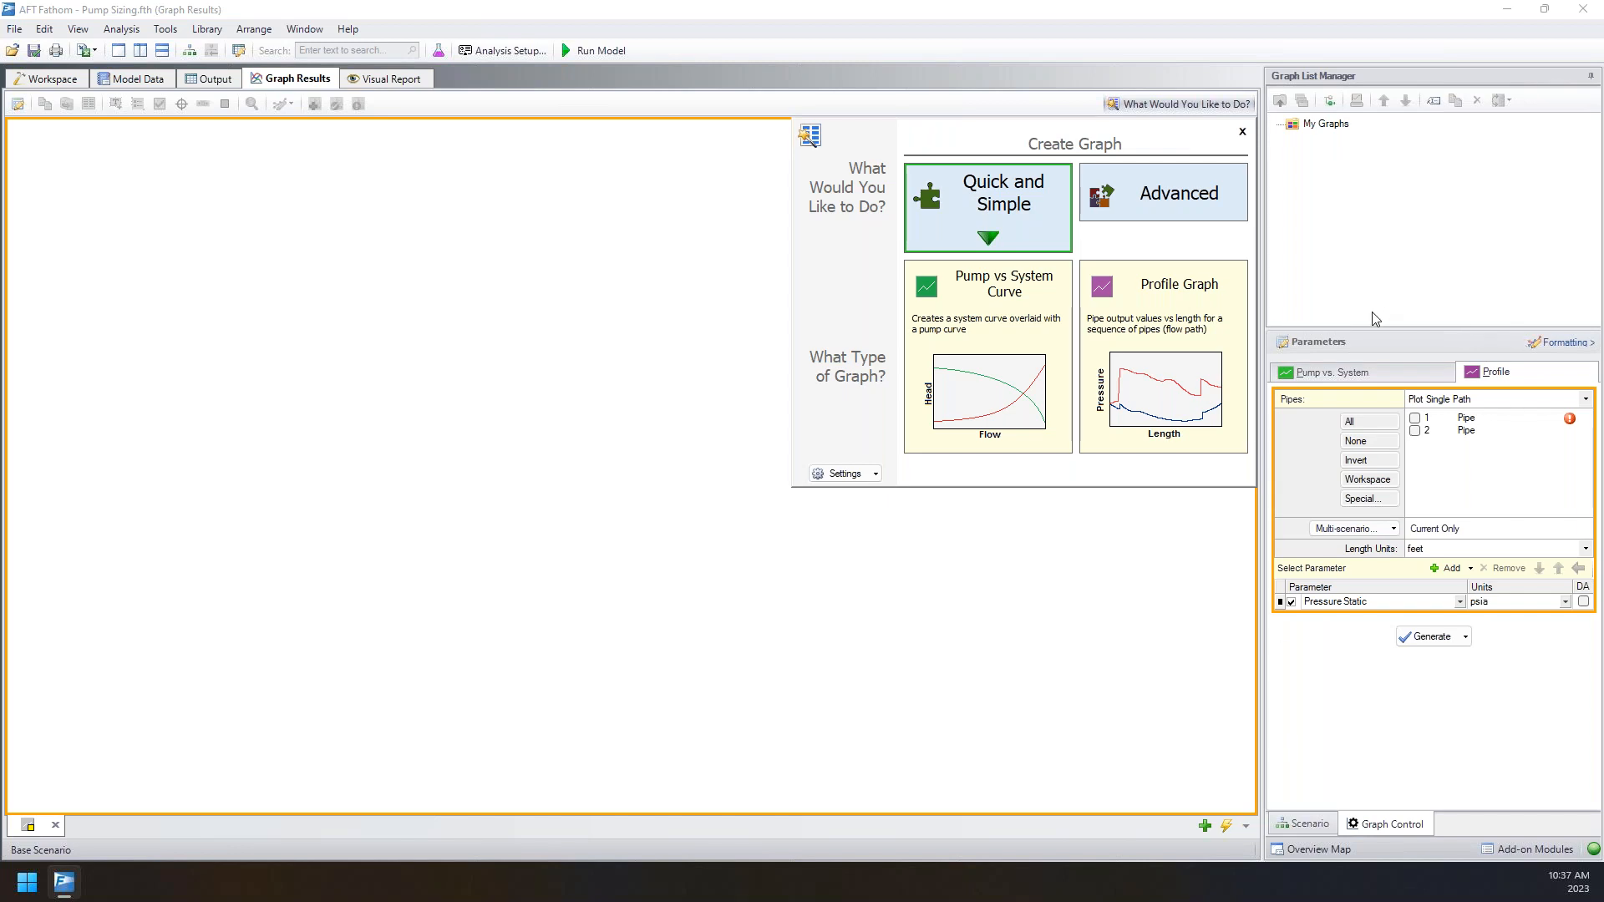
click(1414, 417)
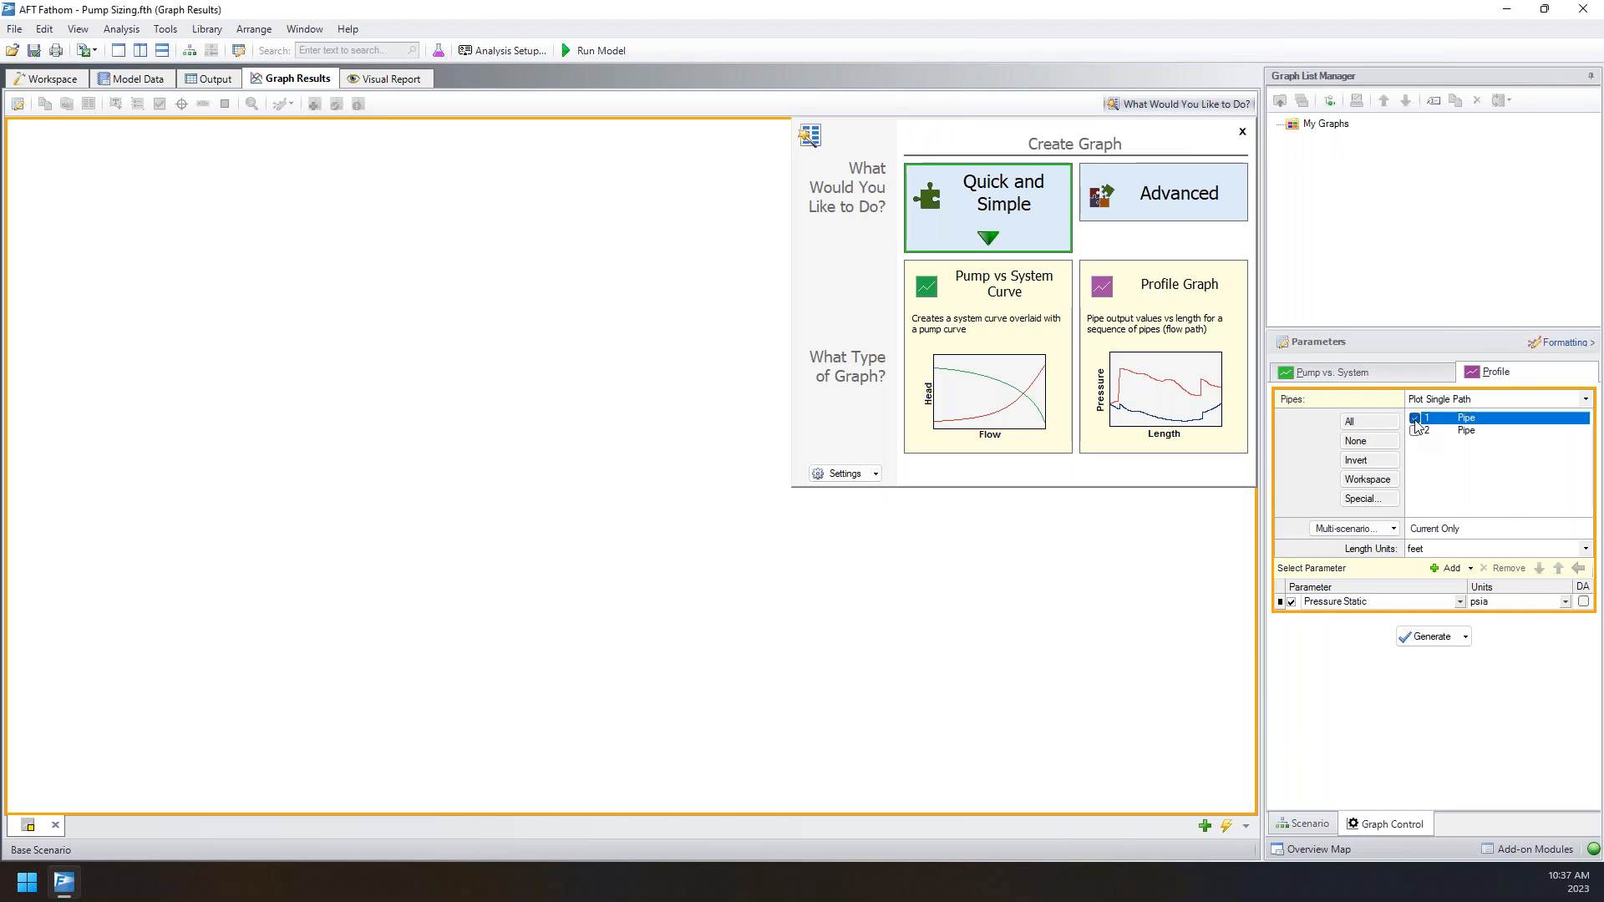
click(1414, 430)
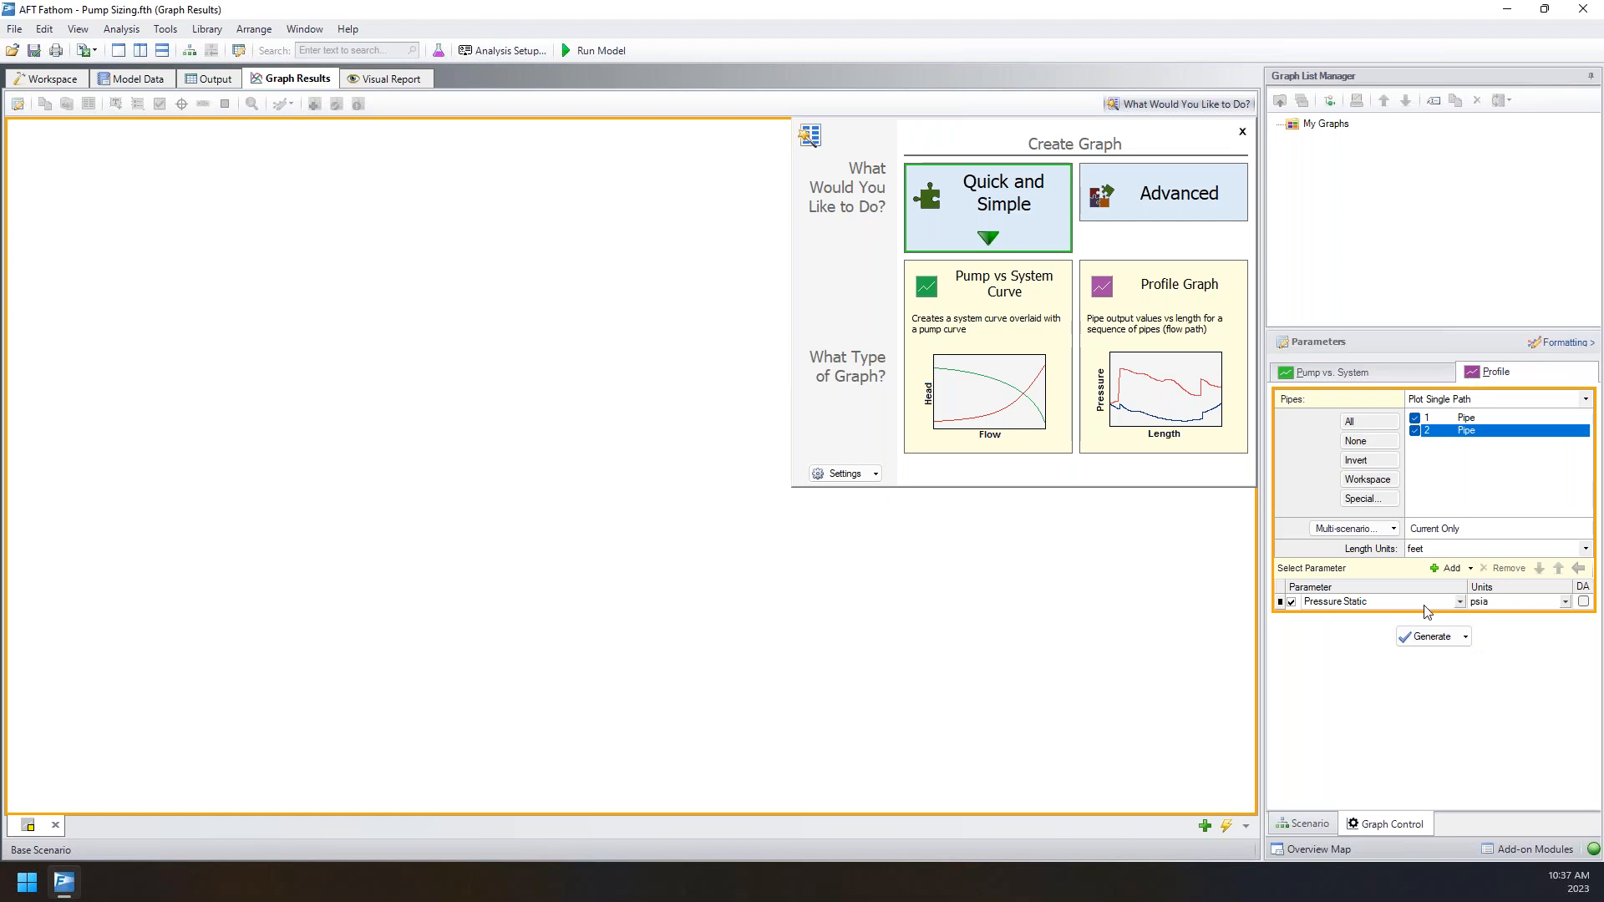
click(1414, 637)
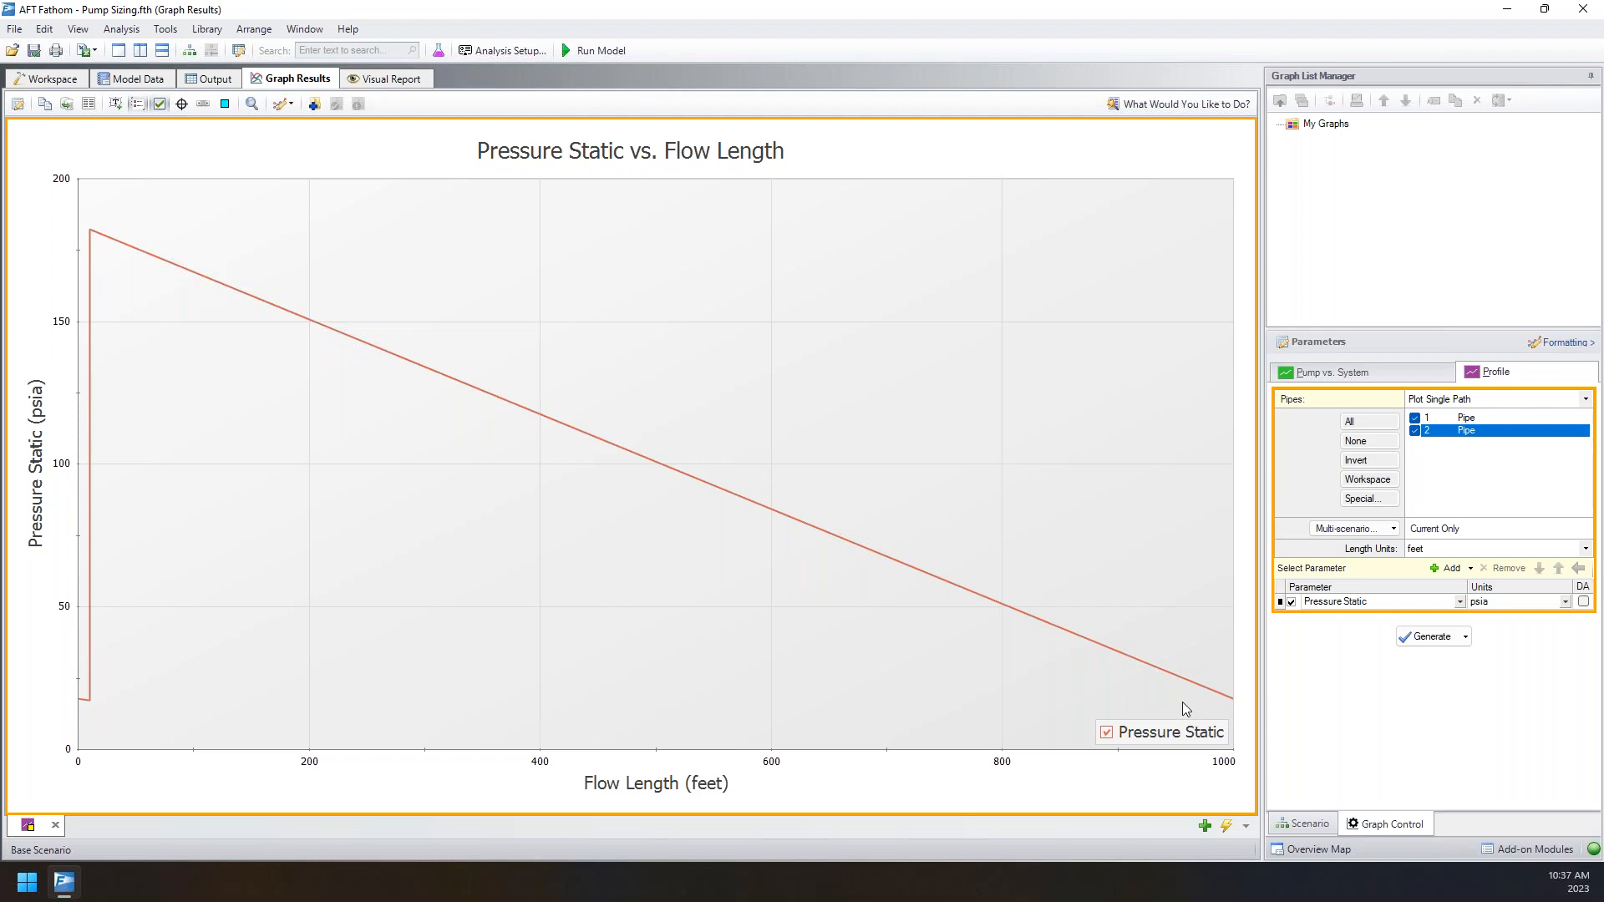
- Set the Pressure Static units of the profile graph to kPa and regenerate the graph
click(1564, 601)
scroll(1529, 643, up, 5)
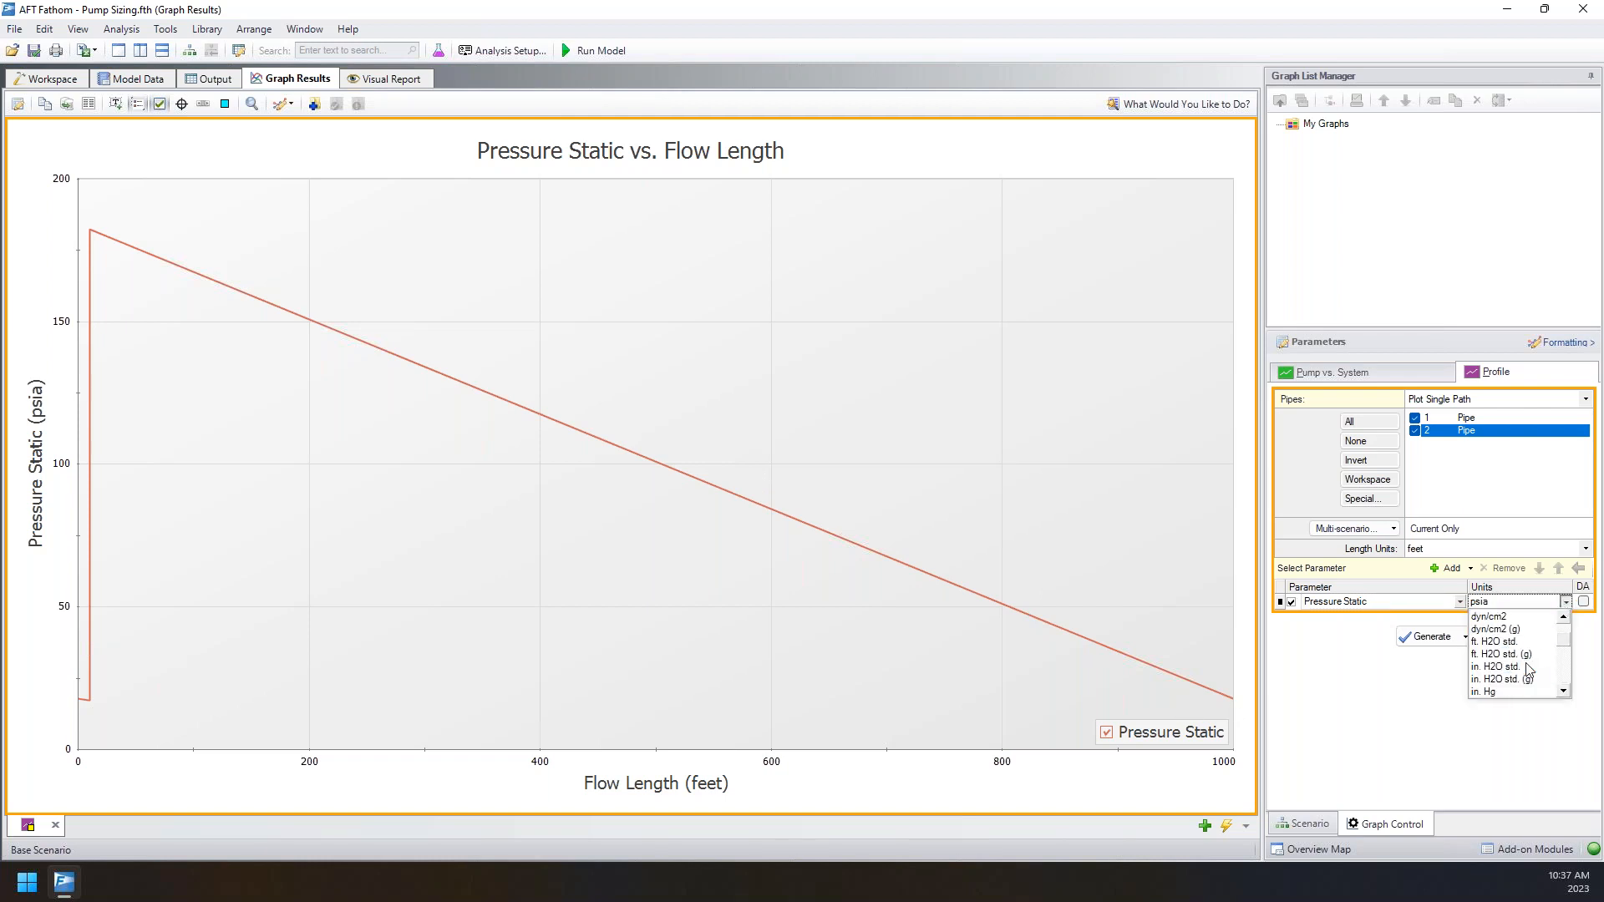
scroll(1503, 664, down, 3)
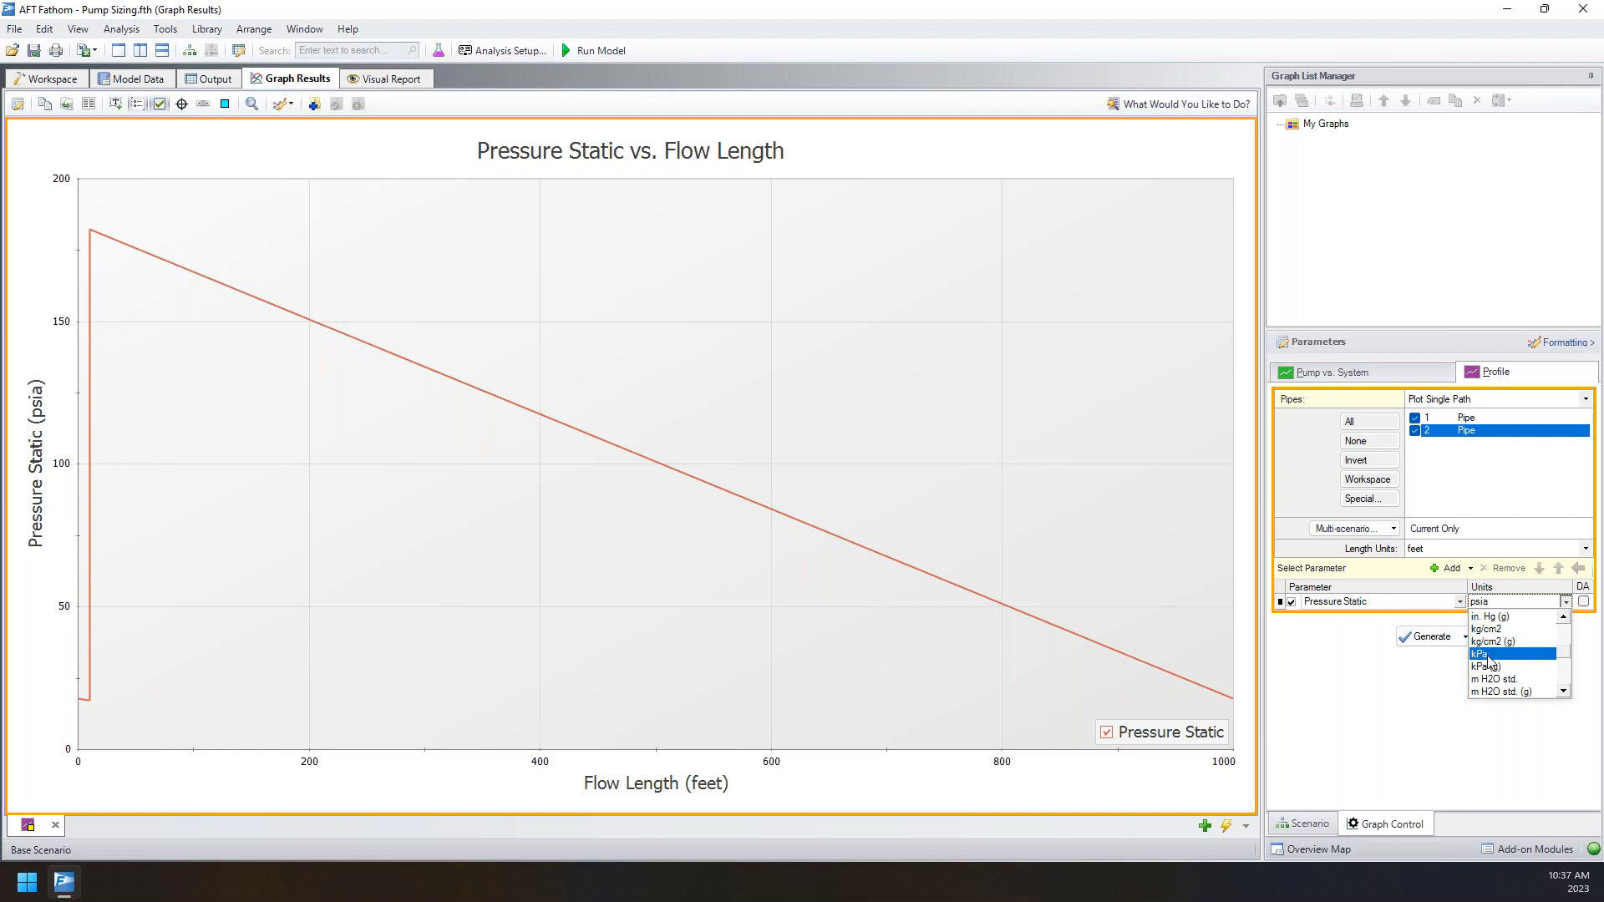
click(1482, 655)
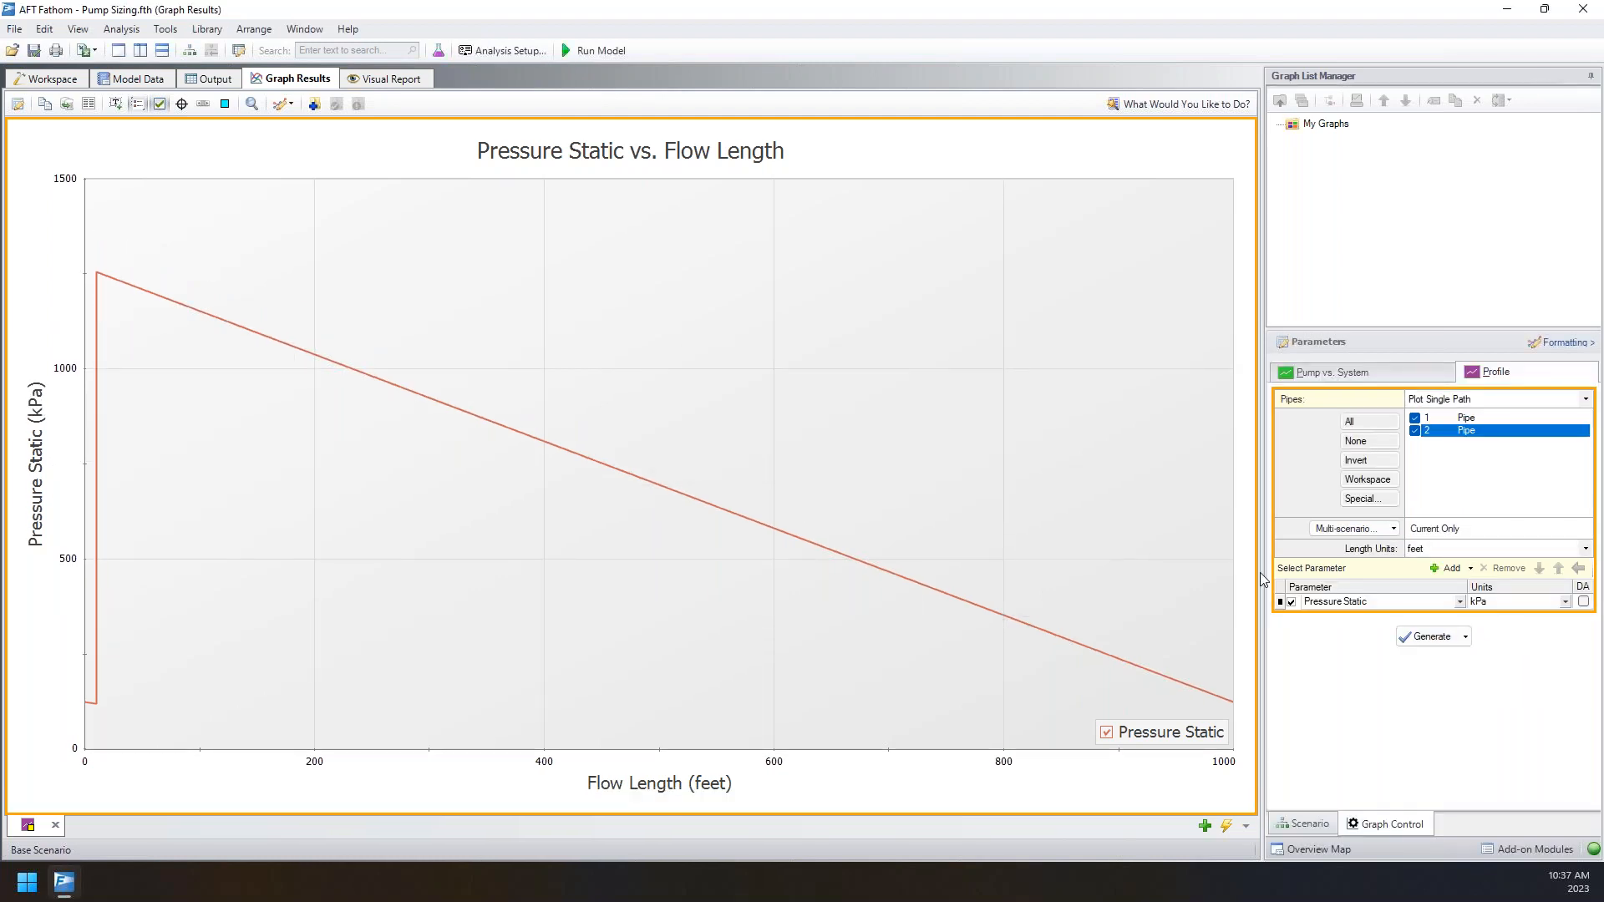
- Add Velocity in feet/sec as a second profile graph parameter and regenerate as stacked graphs
click(1434, 576)
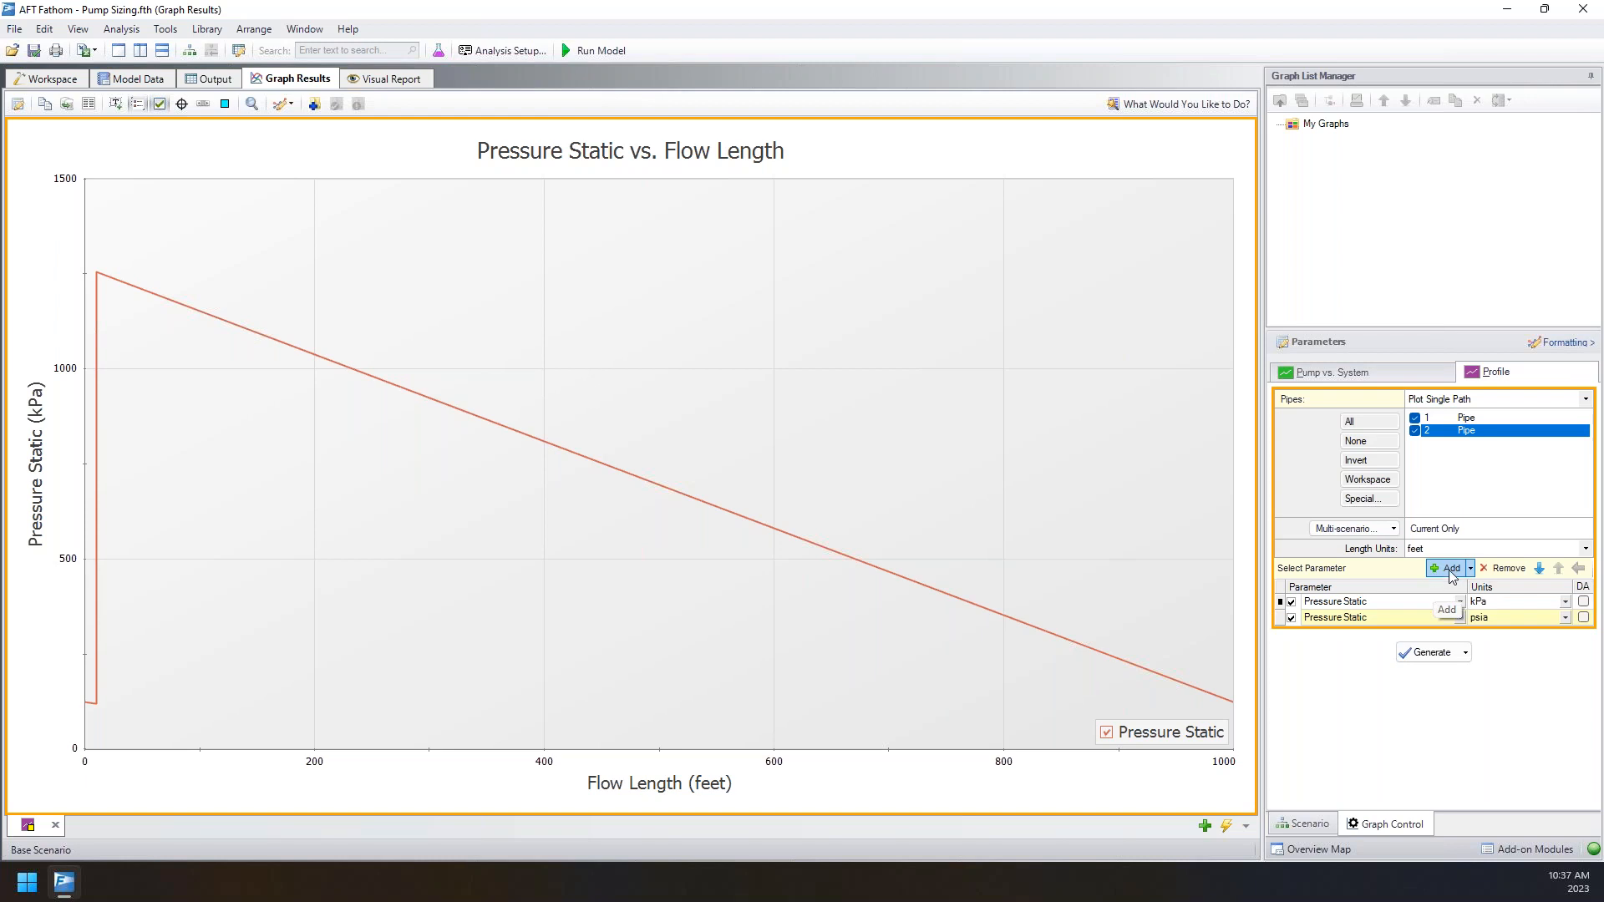
click(1460, 619)
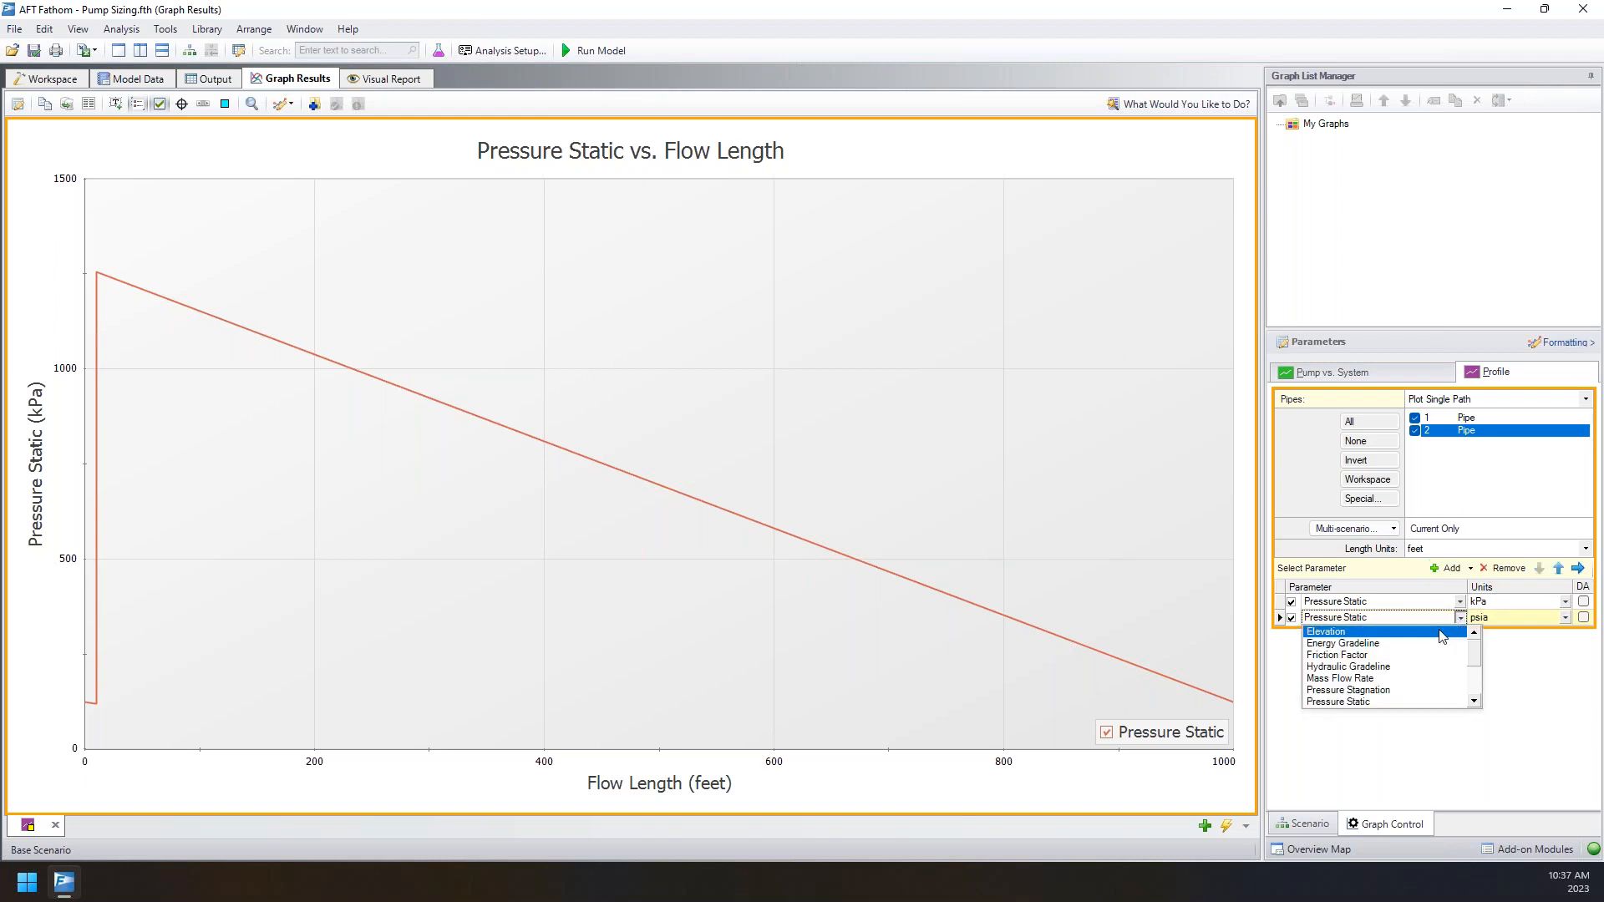
scroll(1370, 639, down, 3)
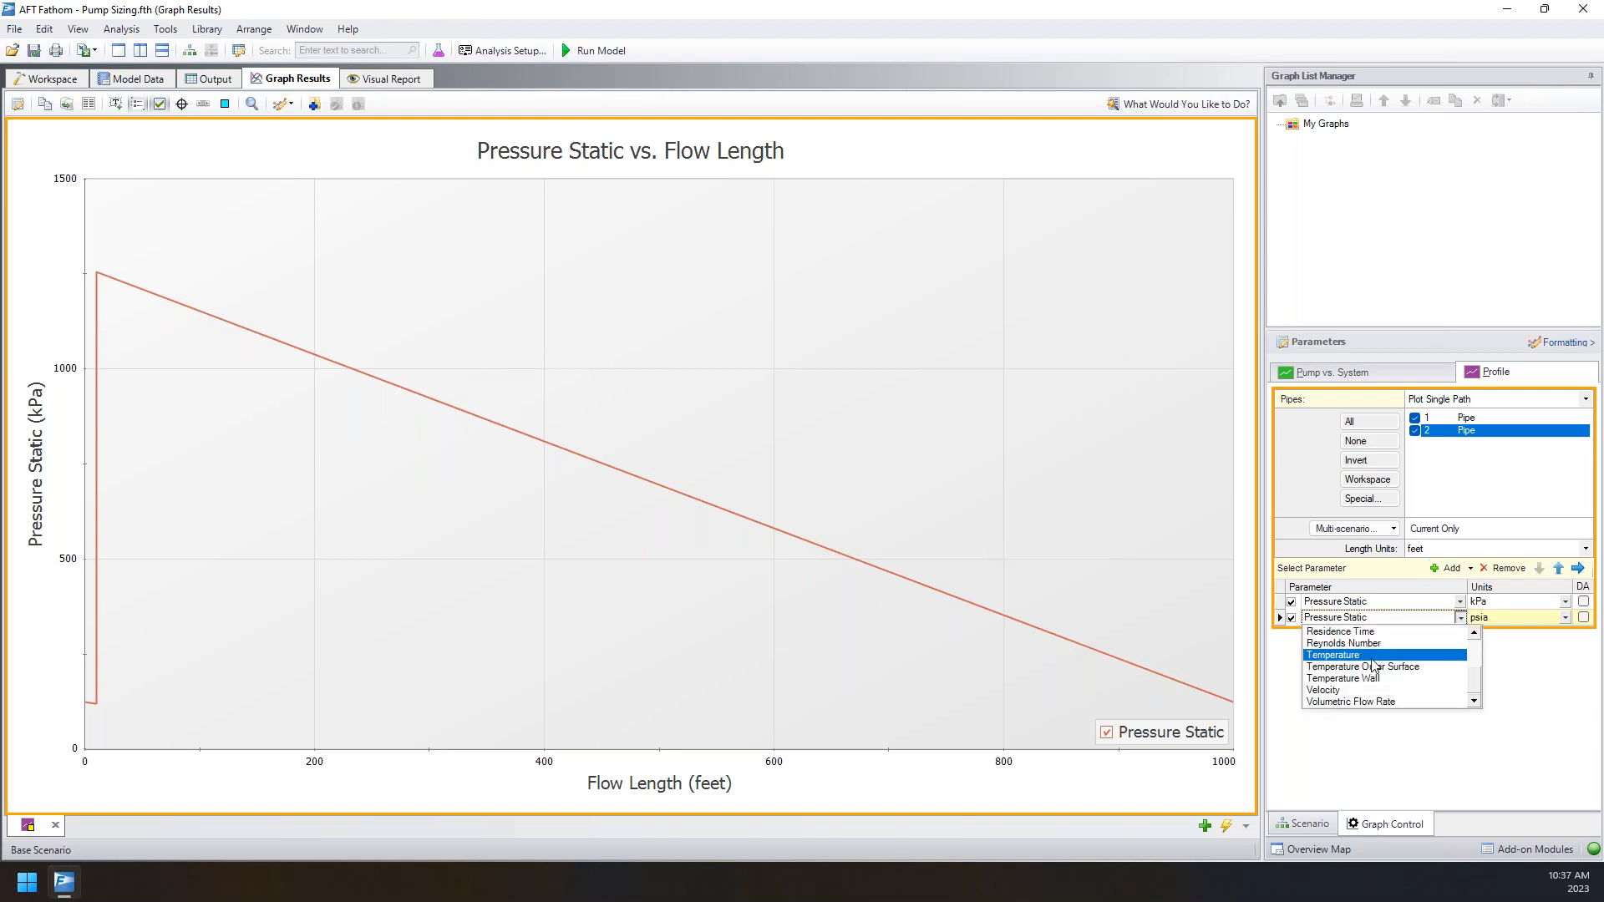
click(1341, 690)
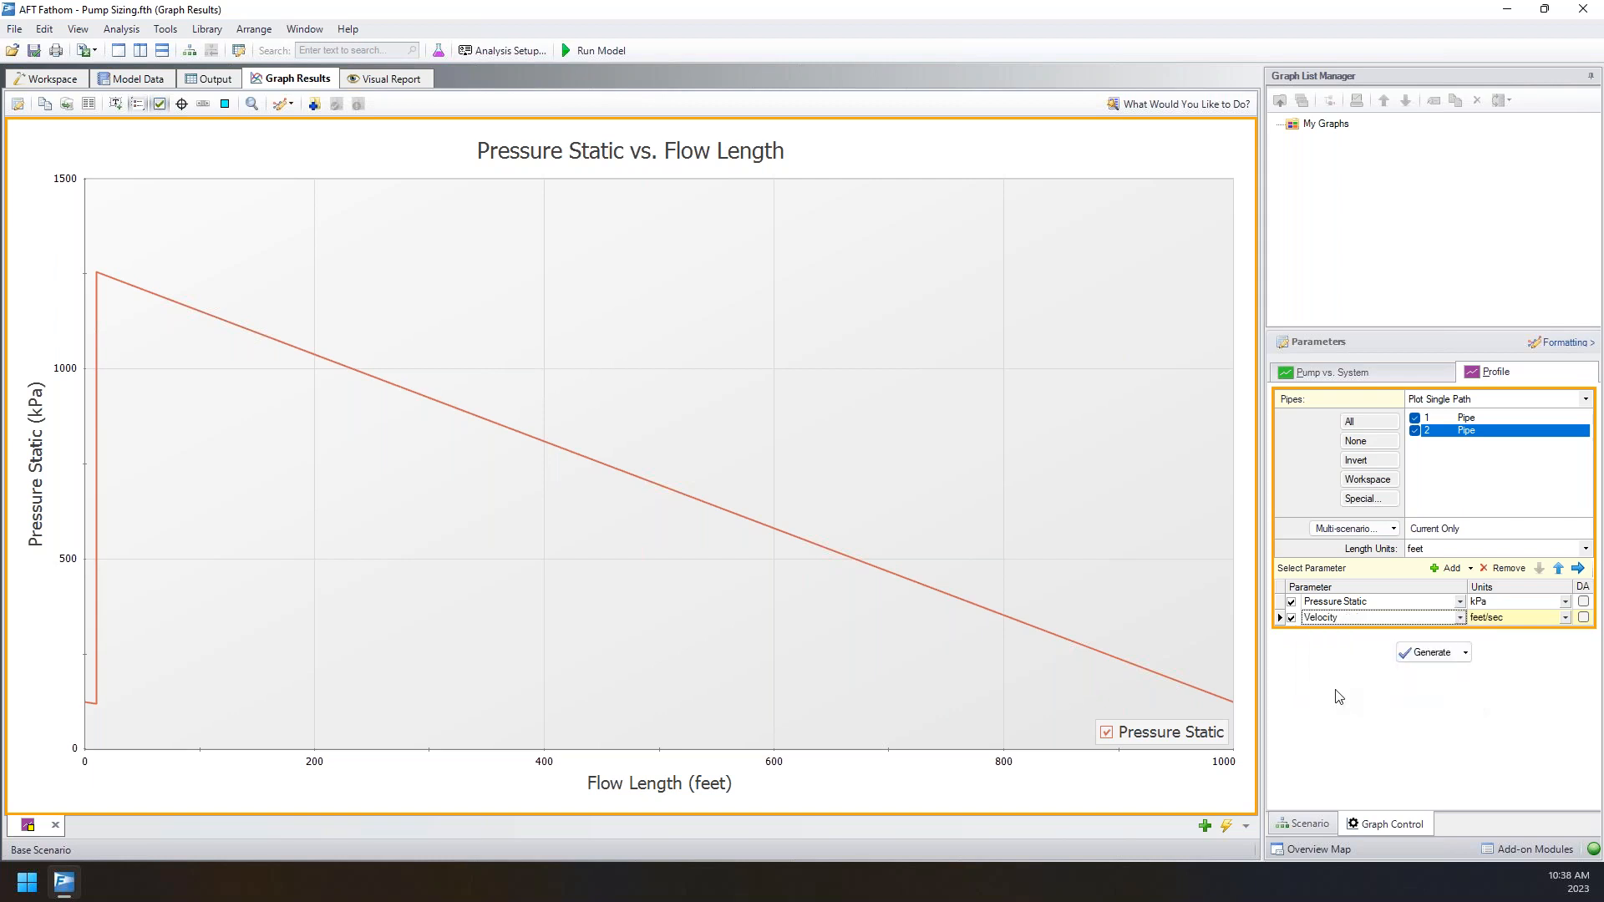
click(1406, 656)
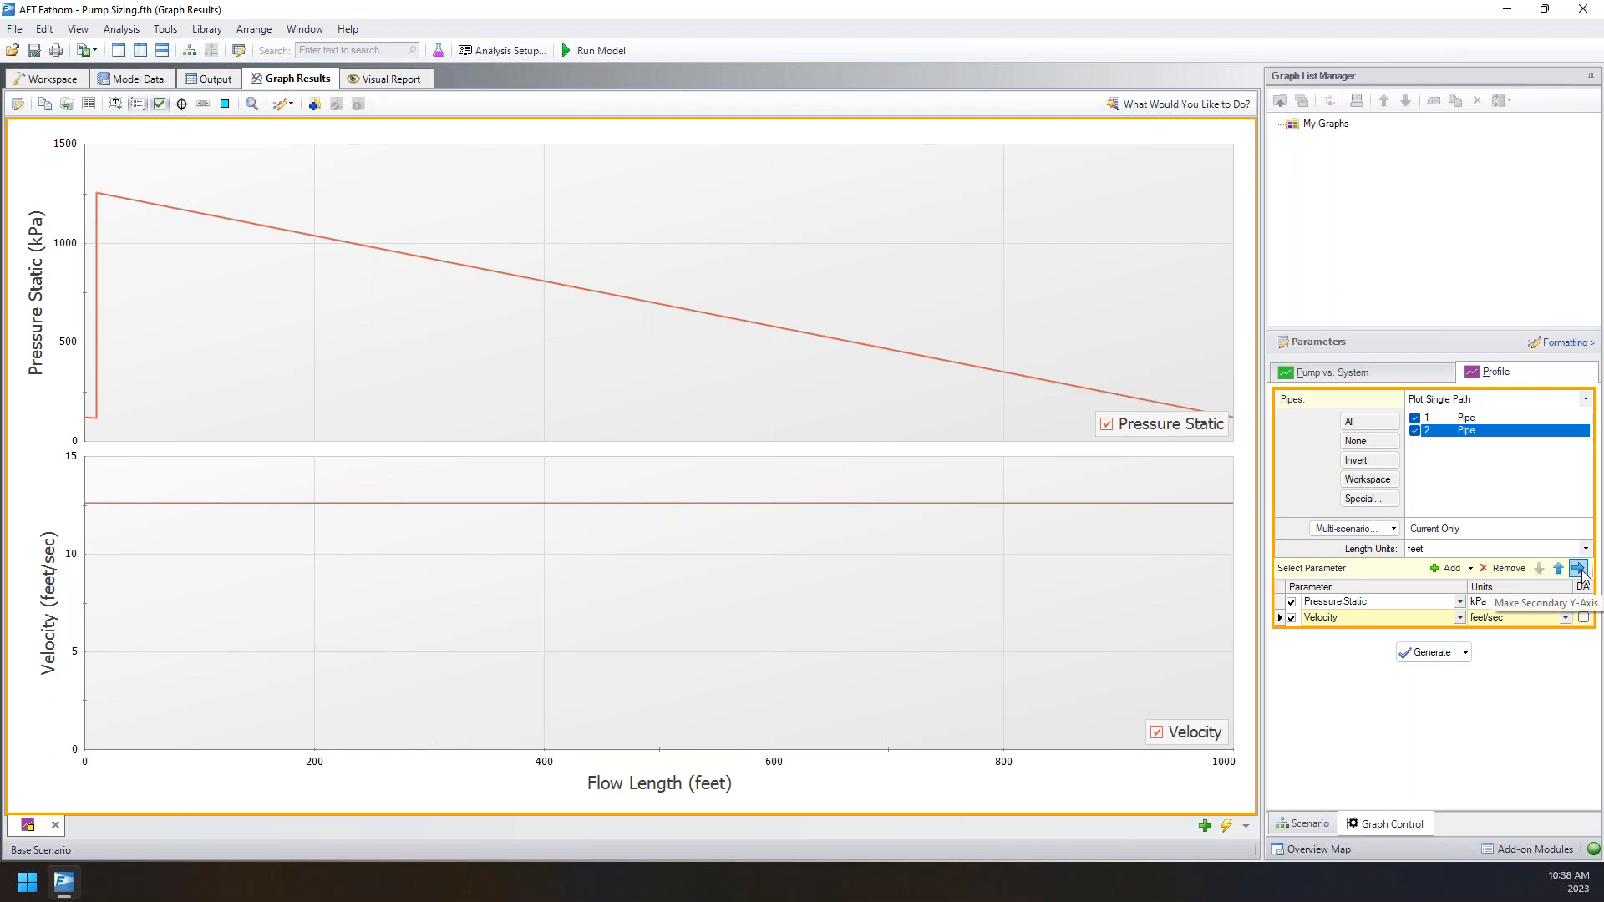
- Make Velocity a secondary Y-axis parameter and regenerate the profile graph
click(1369, 618)
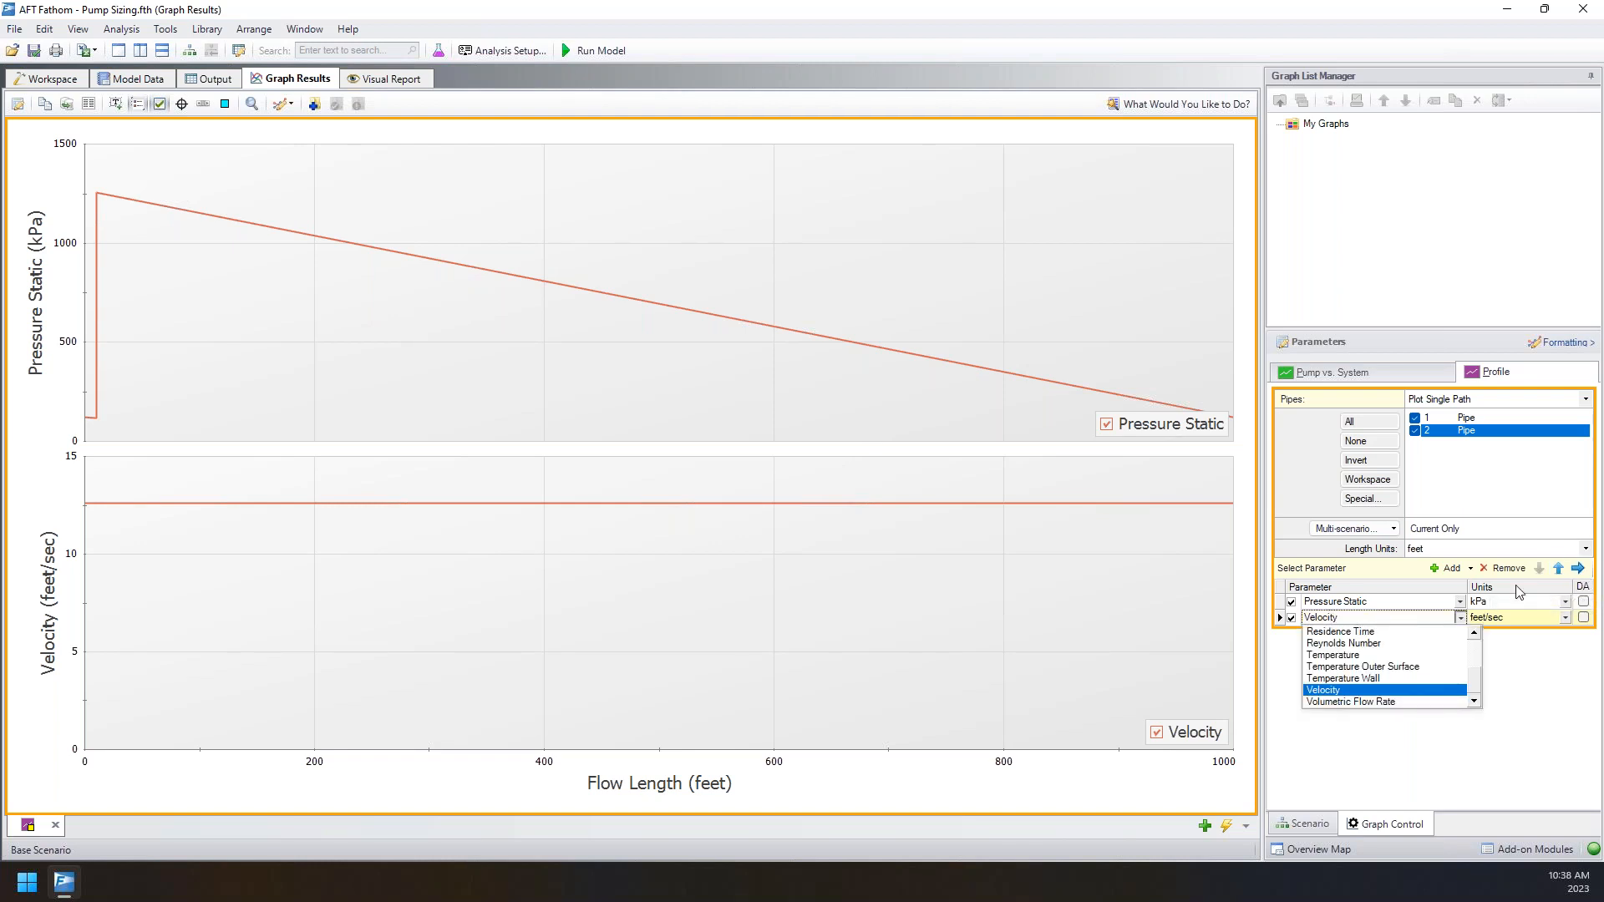
click(1578, 568)
click(1432, 653)
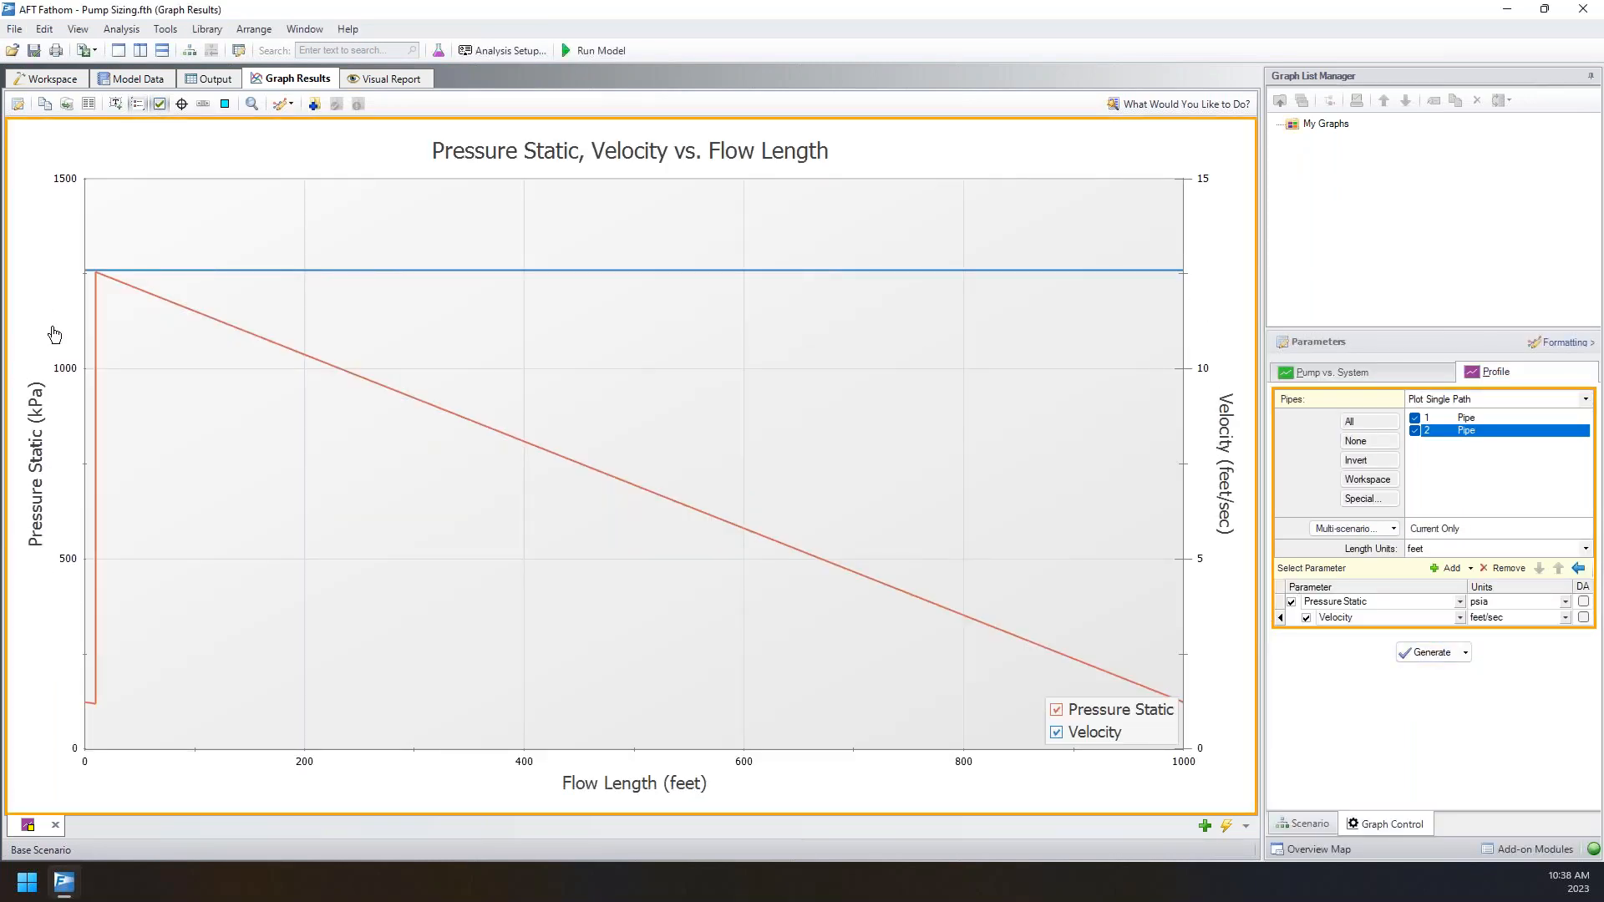
- Change the secondary axis parameter to Pressure Static in psia, set the primary Pressure Static to kPa, and regenerate the graph
click(1458, 617)
scroll(1395, 668, up, 3)
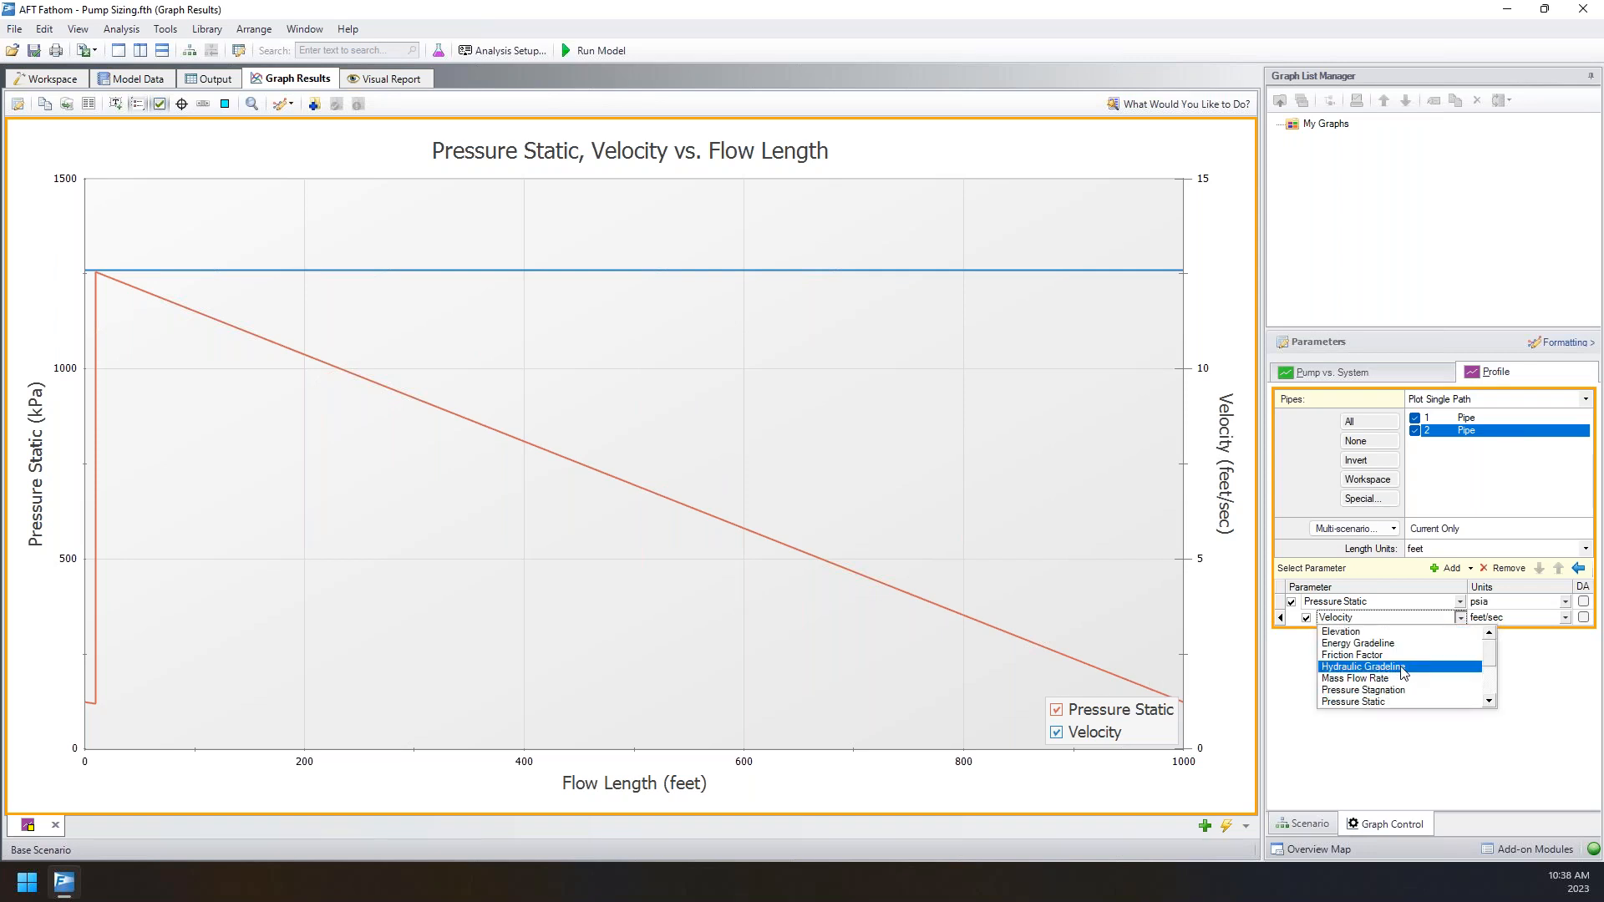
click(1370, 702)
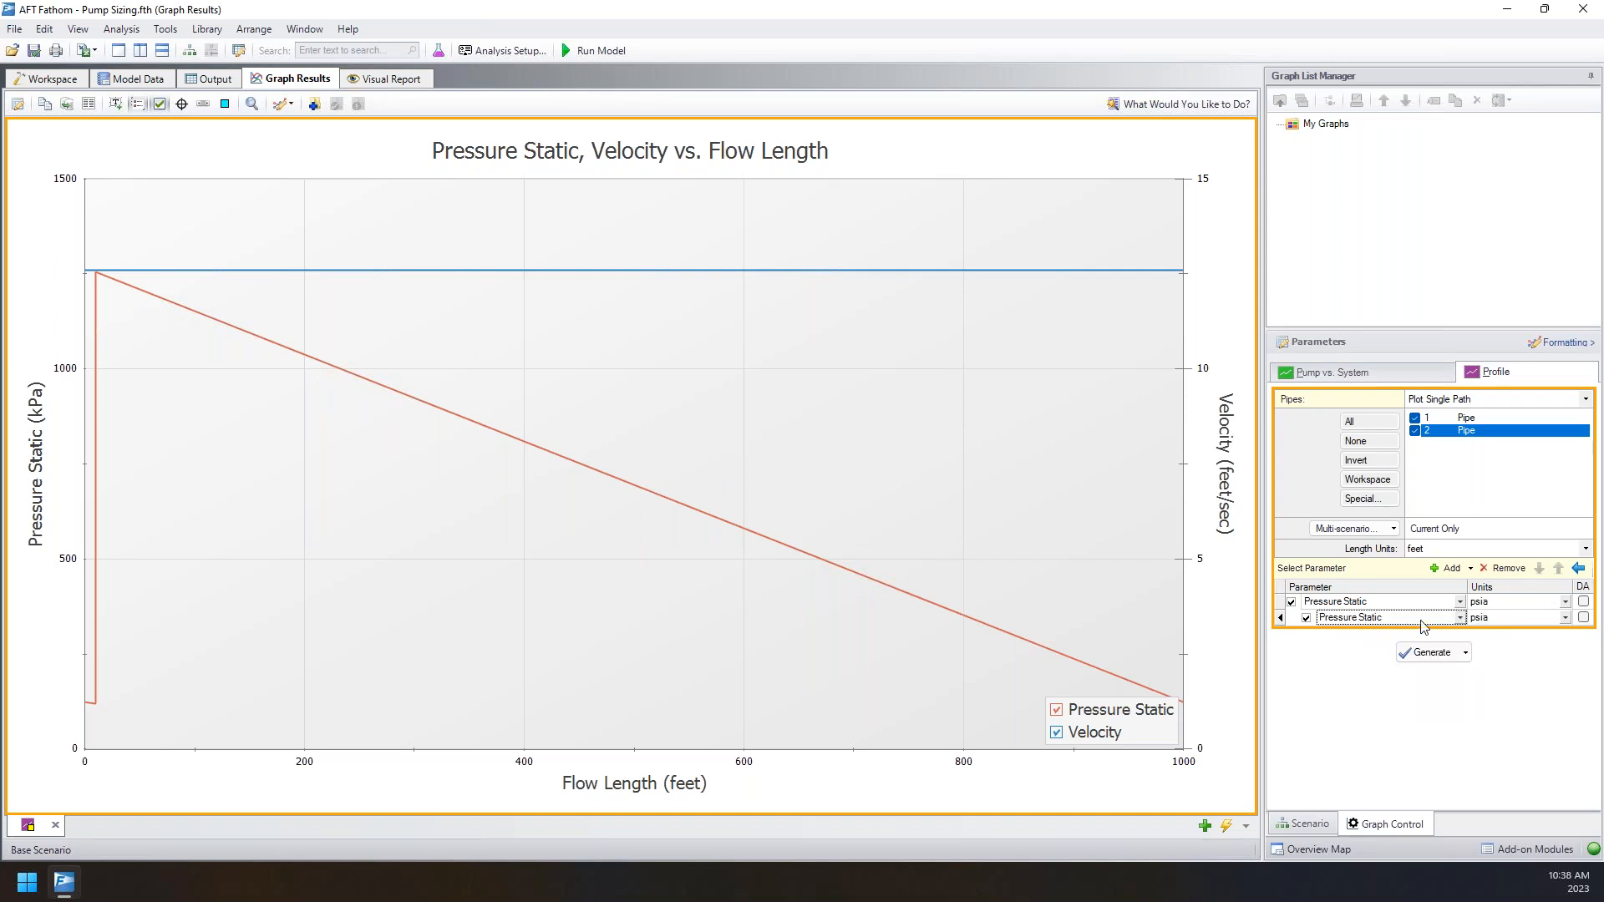
click(1563, 601)
scroll(1495, 656, up, 3)
click(1490, 666)
click(1430, 652)
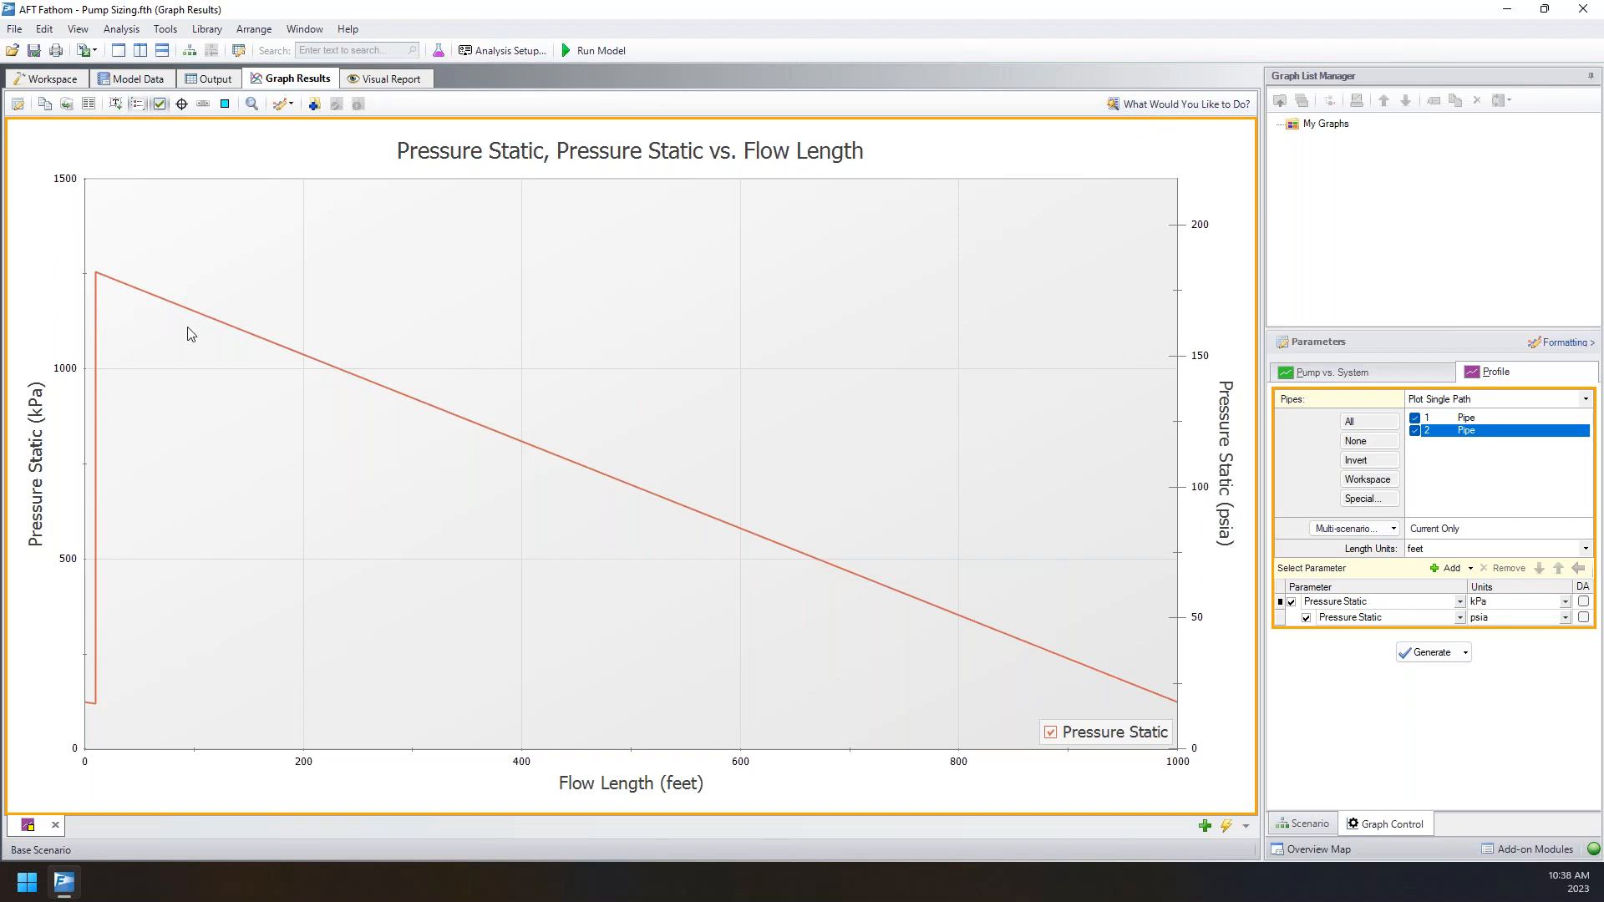
- Add Mass Flow Rate in lbm/sec as another graph parameter and regenerate the stacked profile graph
click(1447, 569)
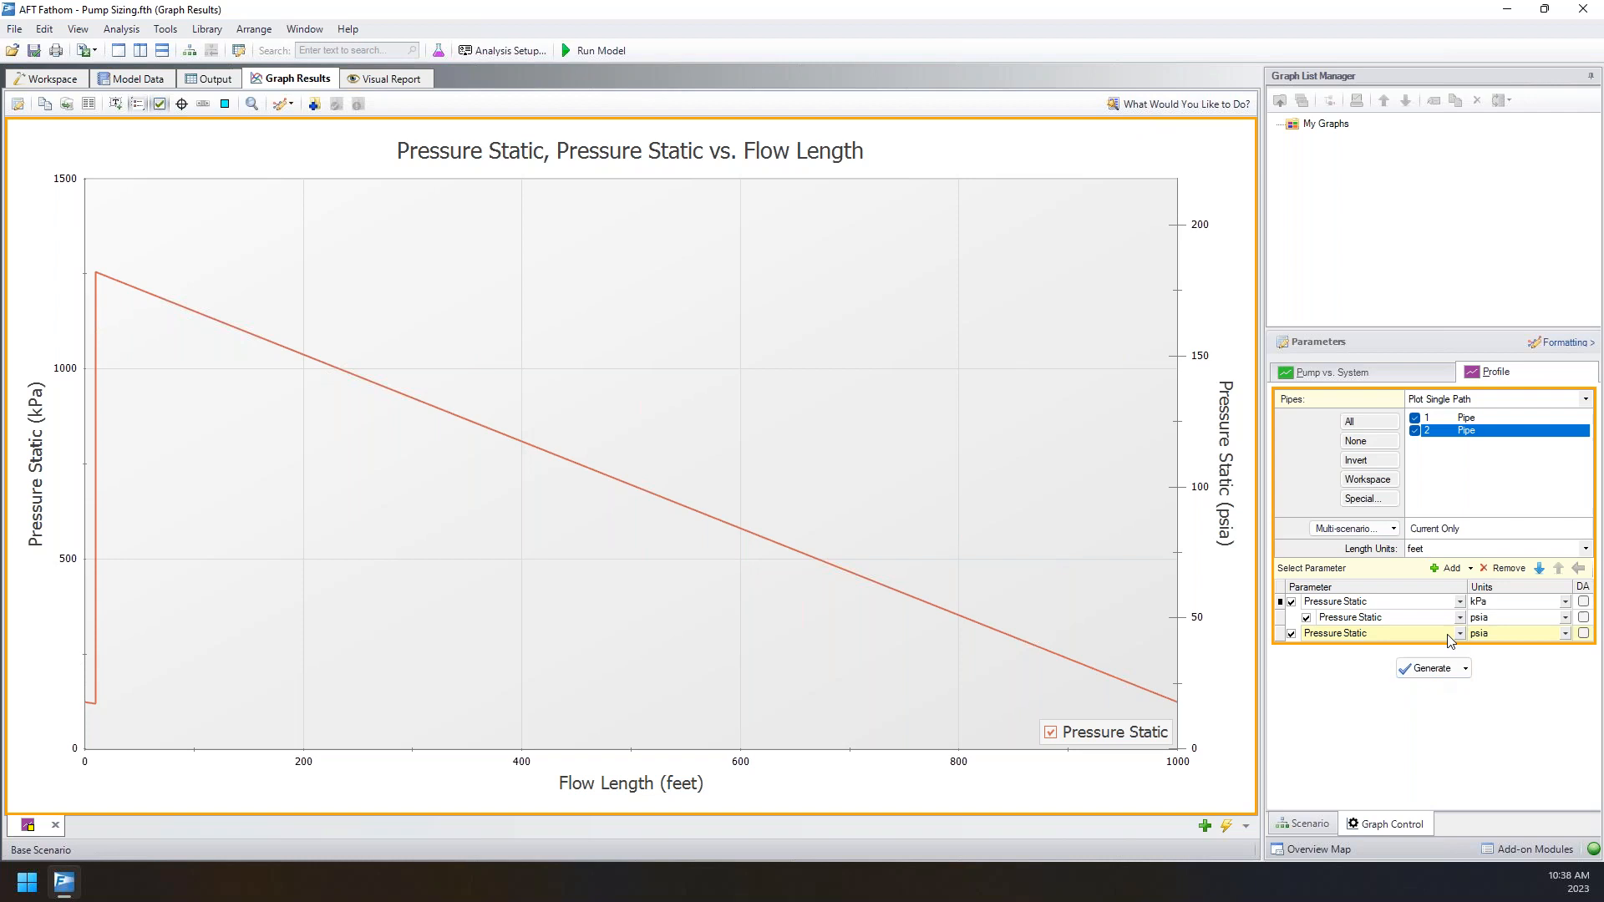
click(1454, 635)
click(1412, 688)
click(1420, 671)
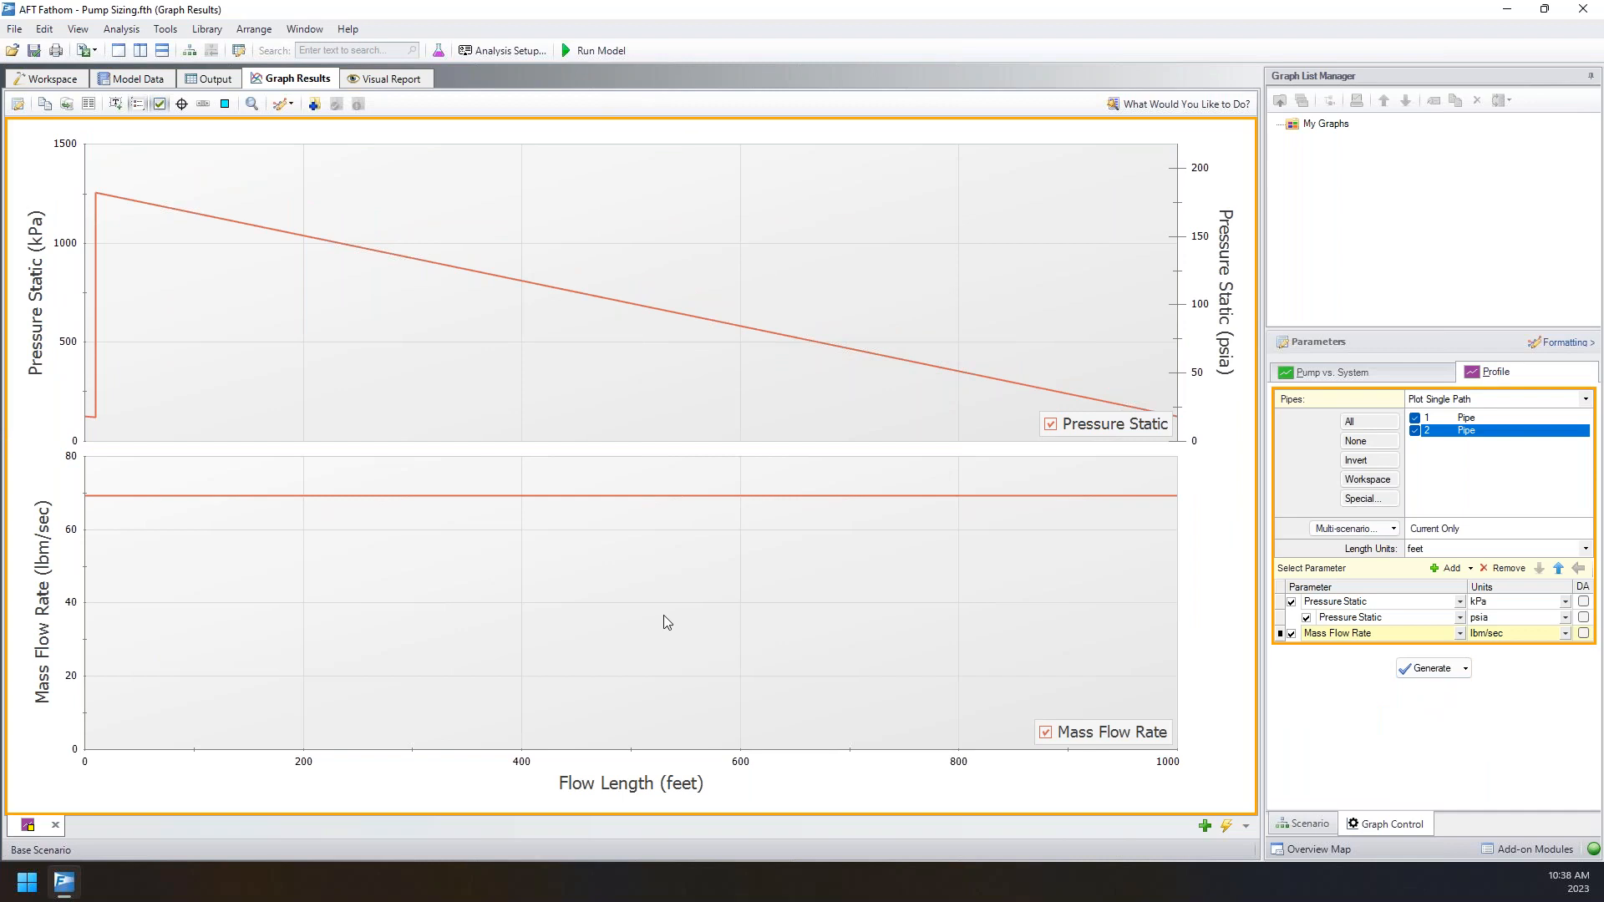
- Add the current graph to the graph list under the name Profile Graph
right_click(638, 374)
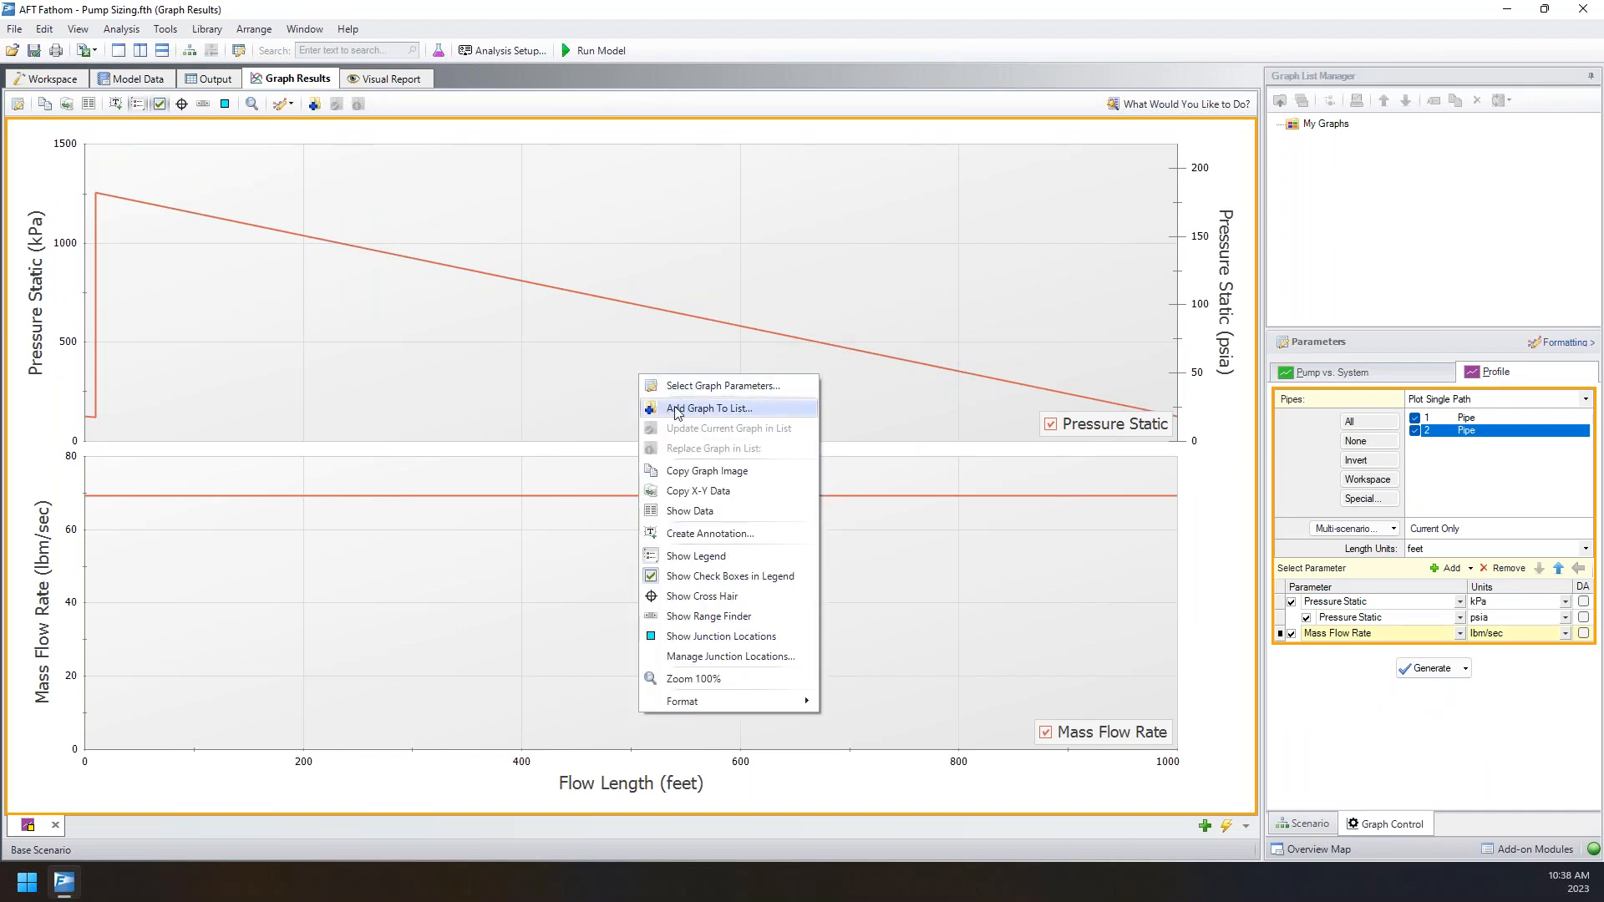
click(749, 408)
text(Profile Graph)
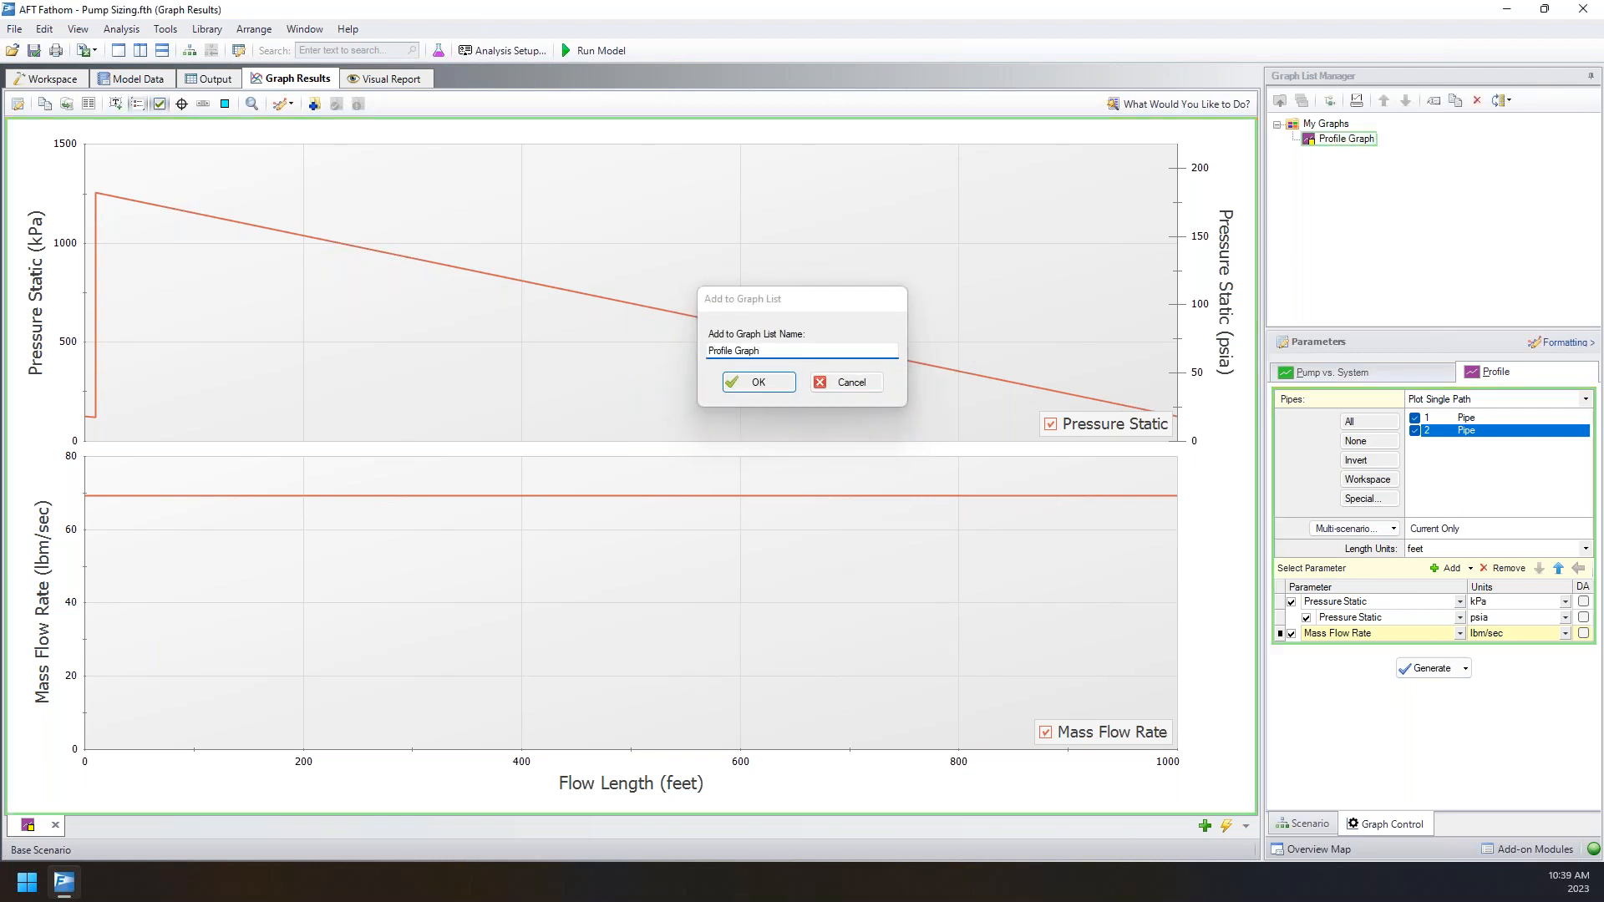
key(Return)
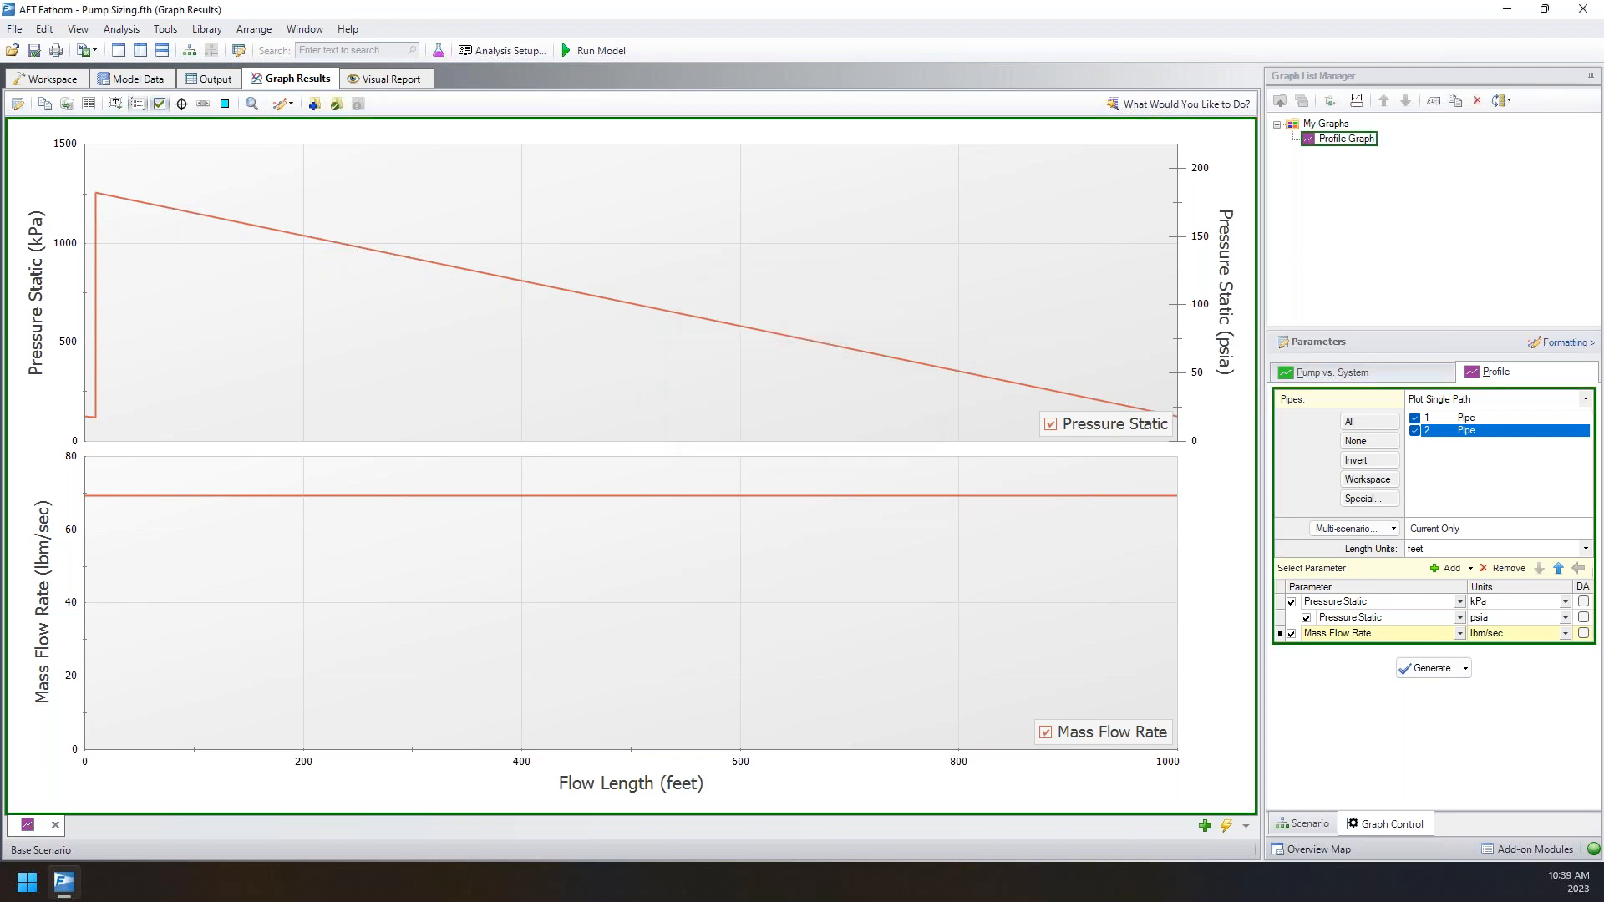
double_click(1341, 139)
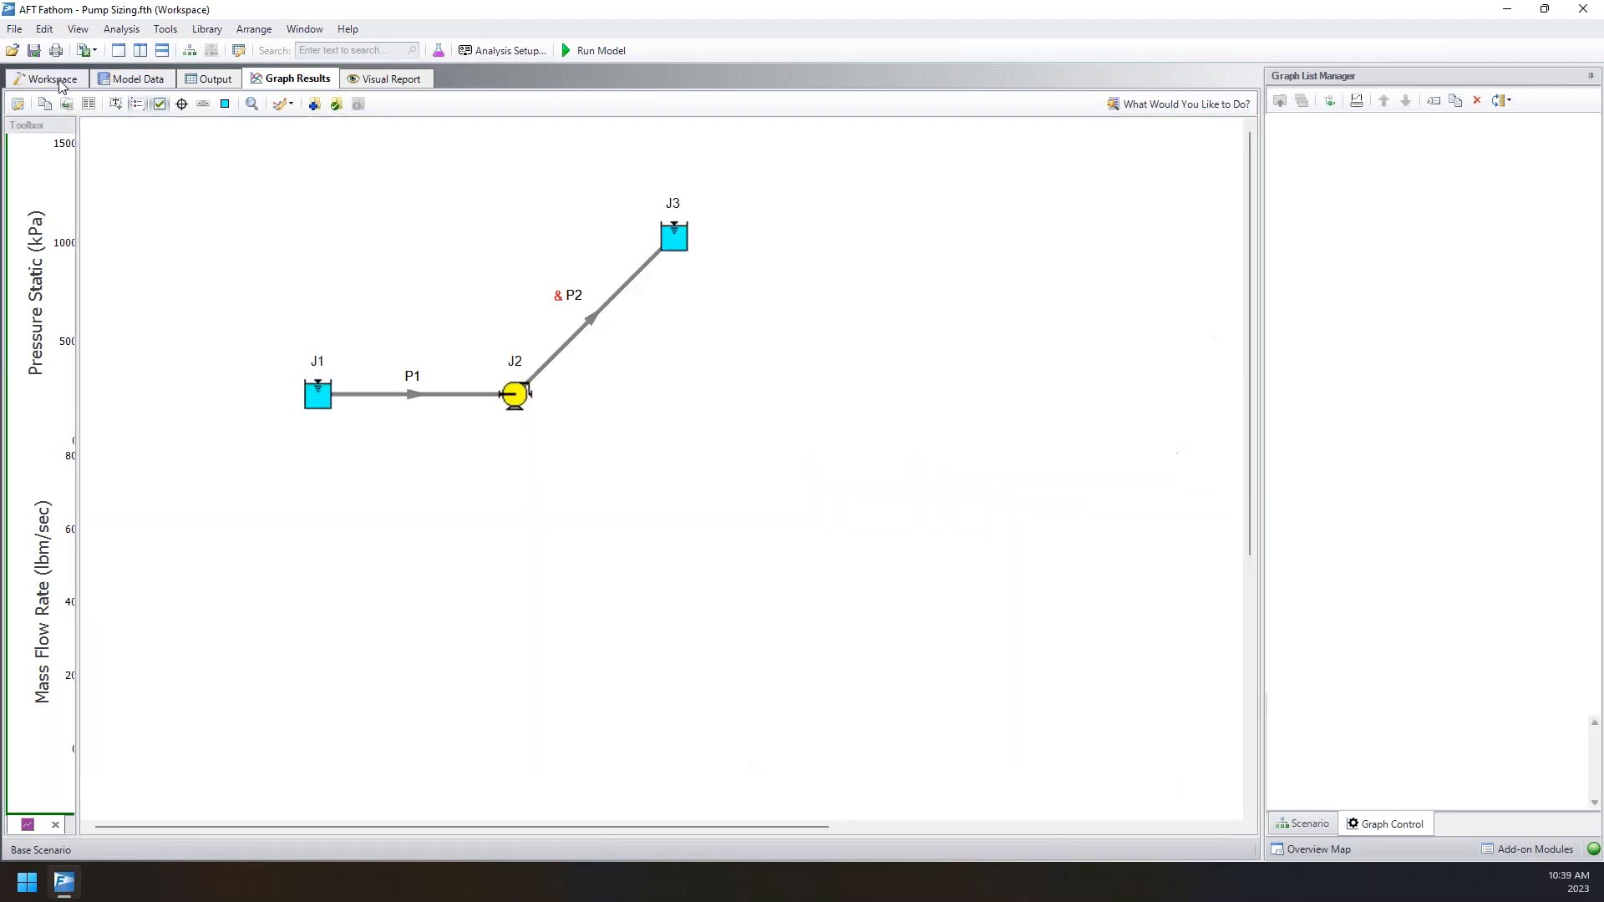
- Set the fixed flow rate of pump J2 to 600 gal/min and check the model output
double_click(501, 401)
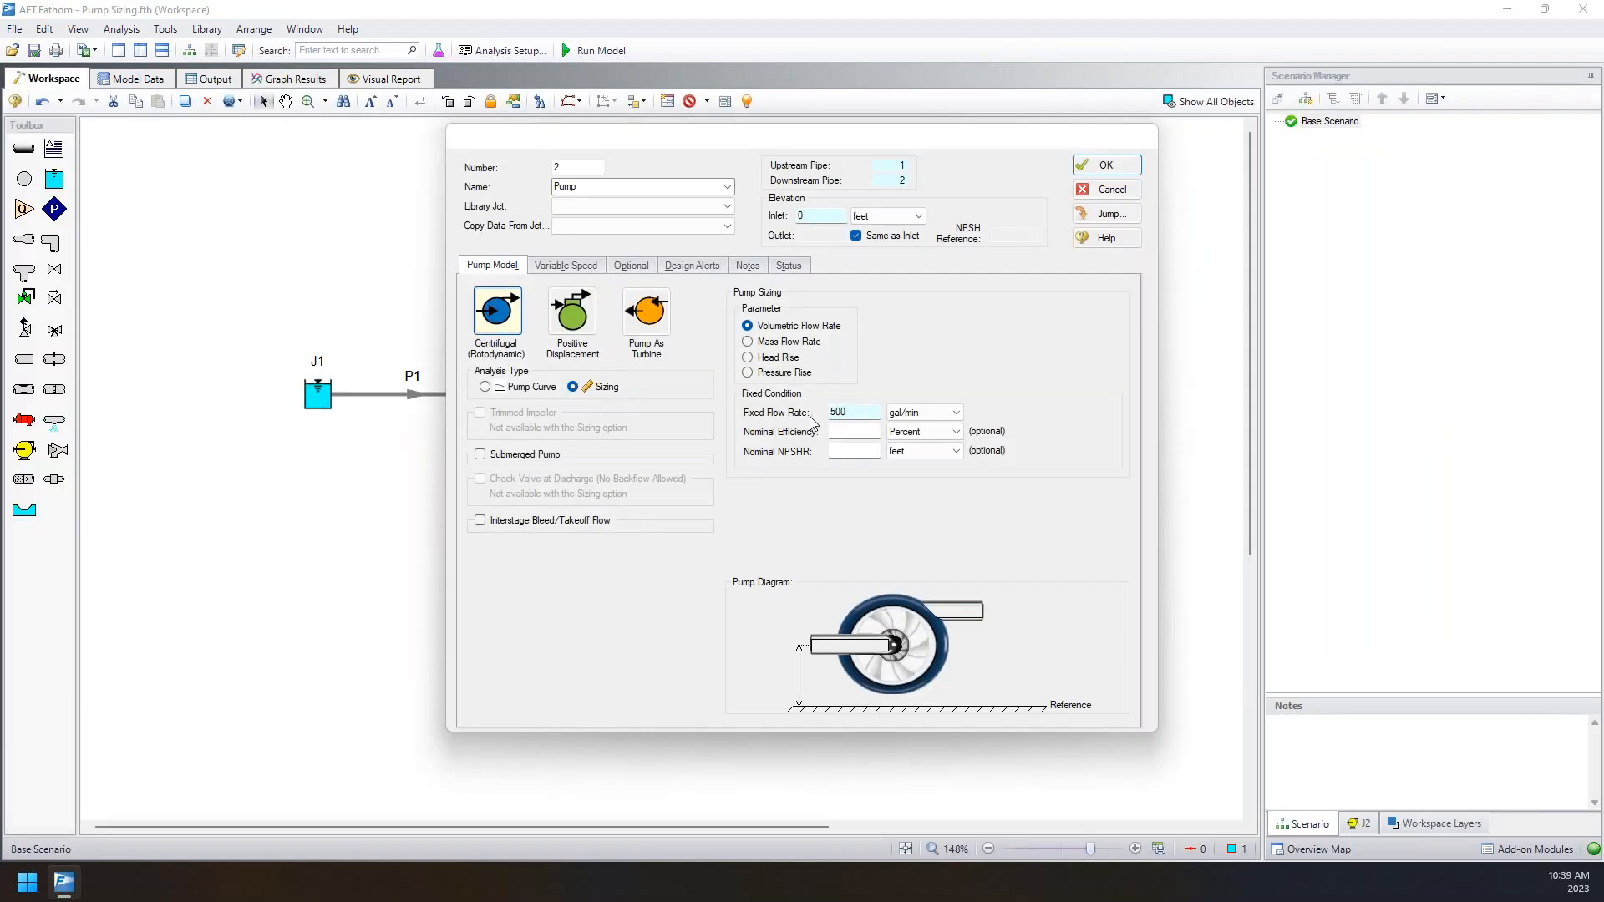
text(600)
click(1104, 164)
click(210, 79)
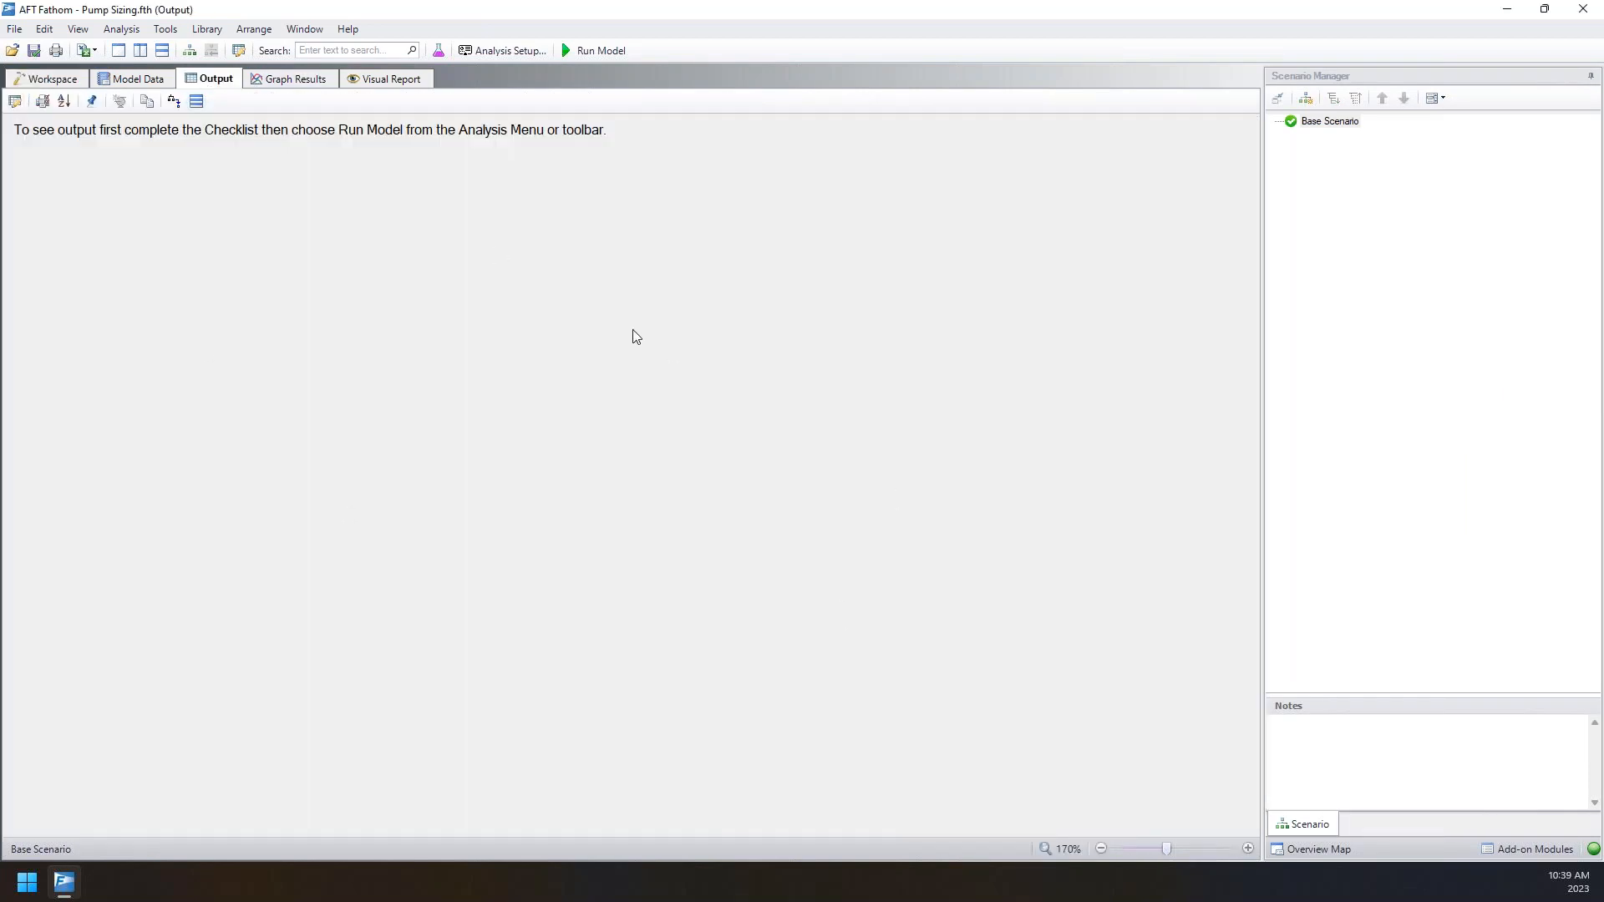
- Rerun the model, go to the graph results and load the saved Profile Graph
click(577, 50)
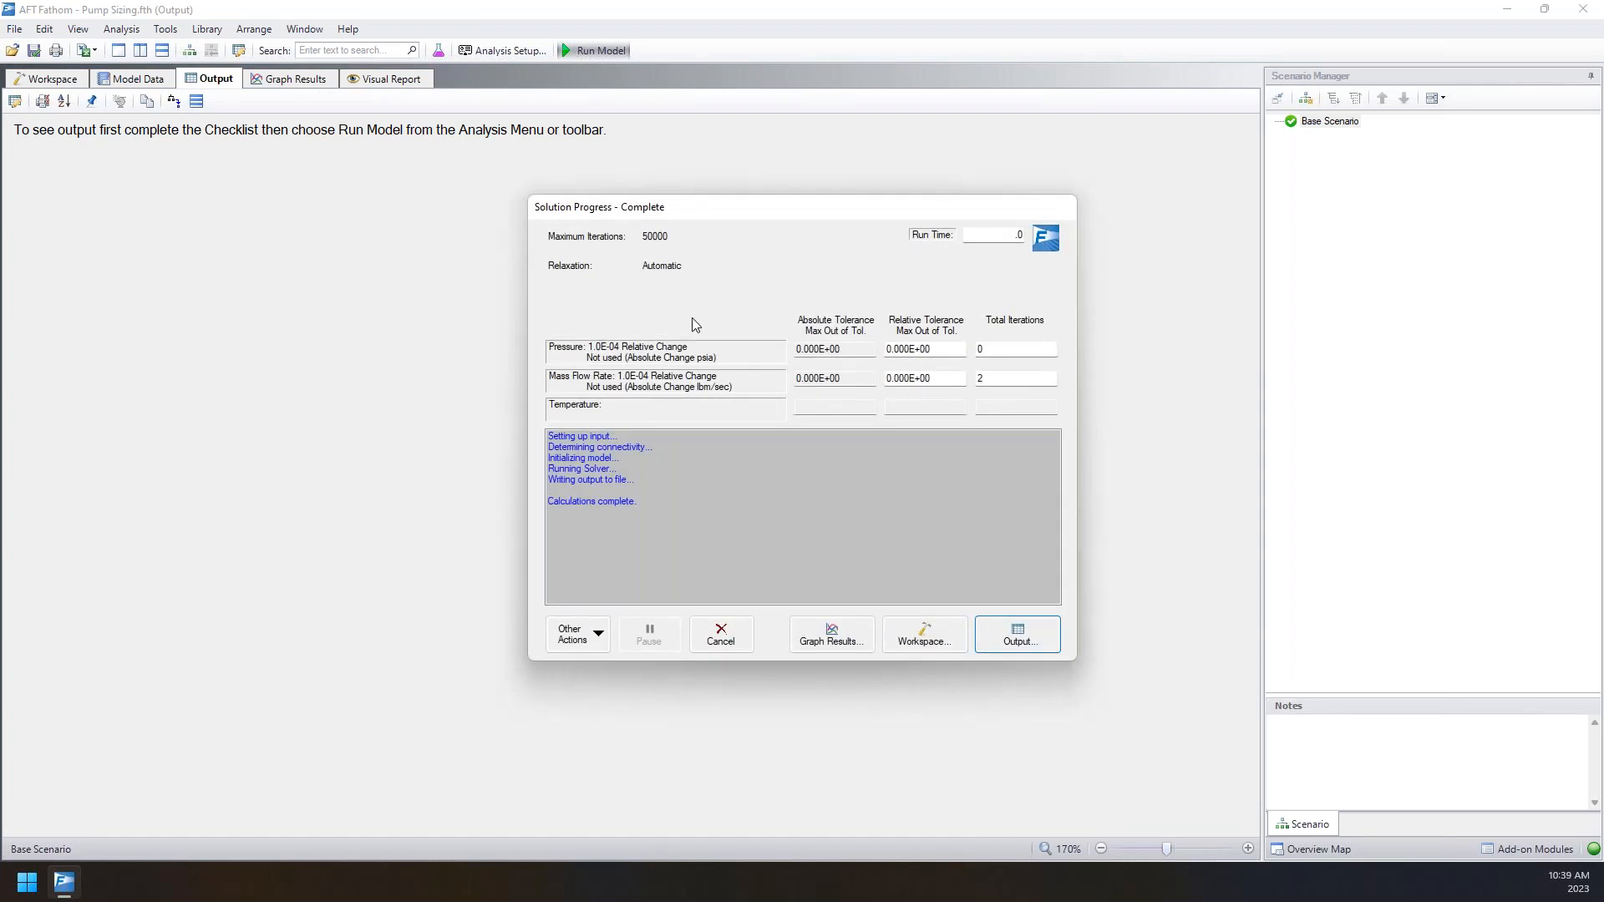
click(827, 635)
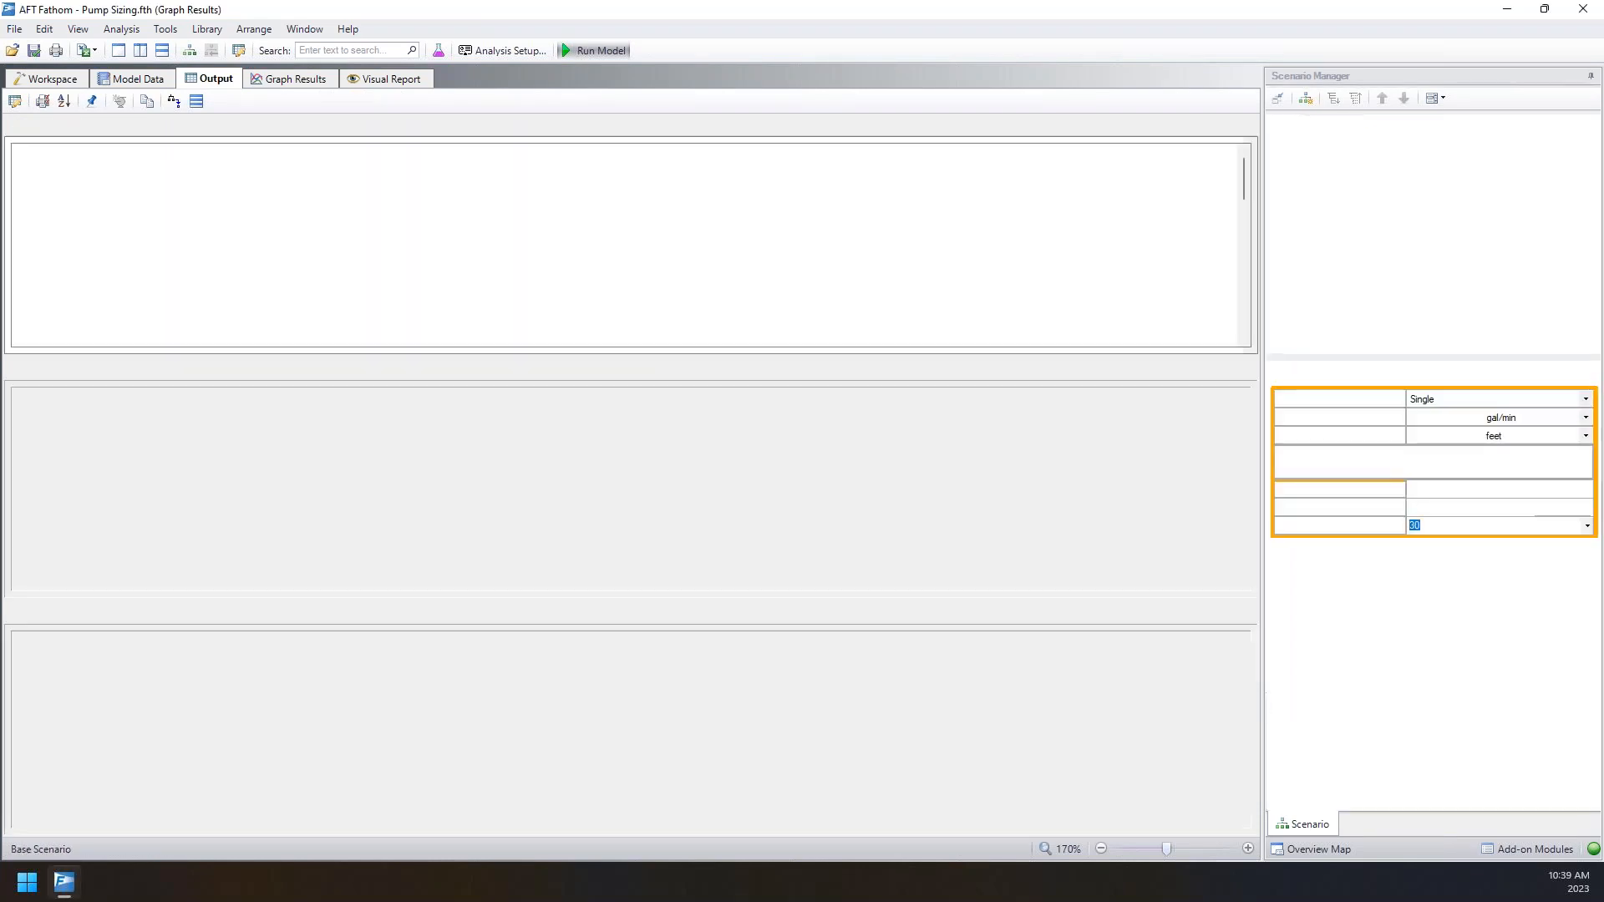
double_click(1340, 138)
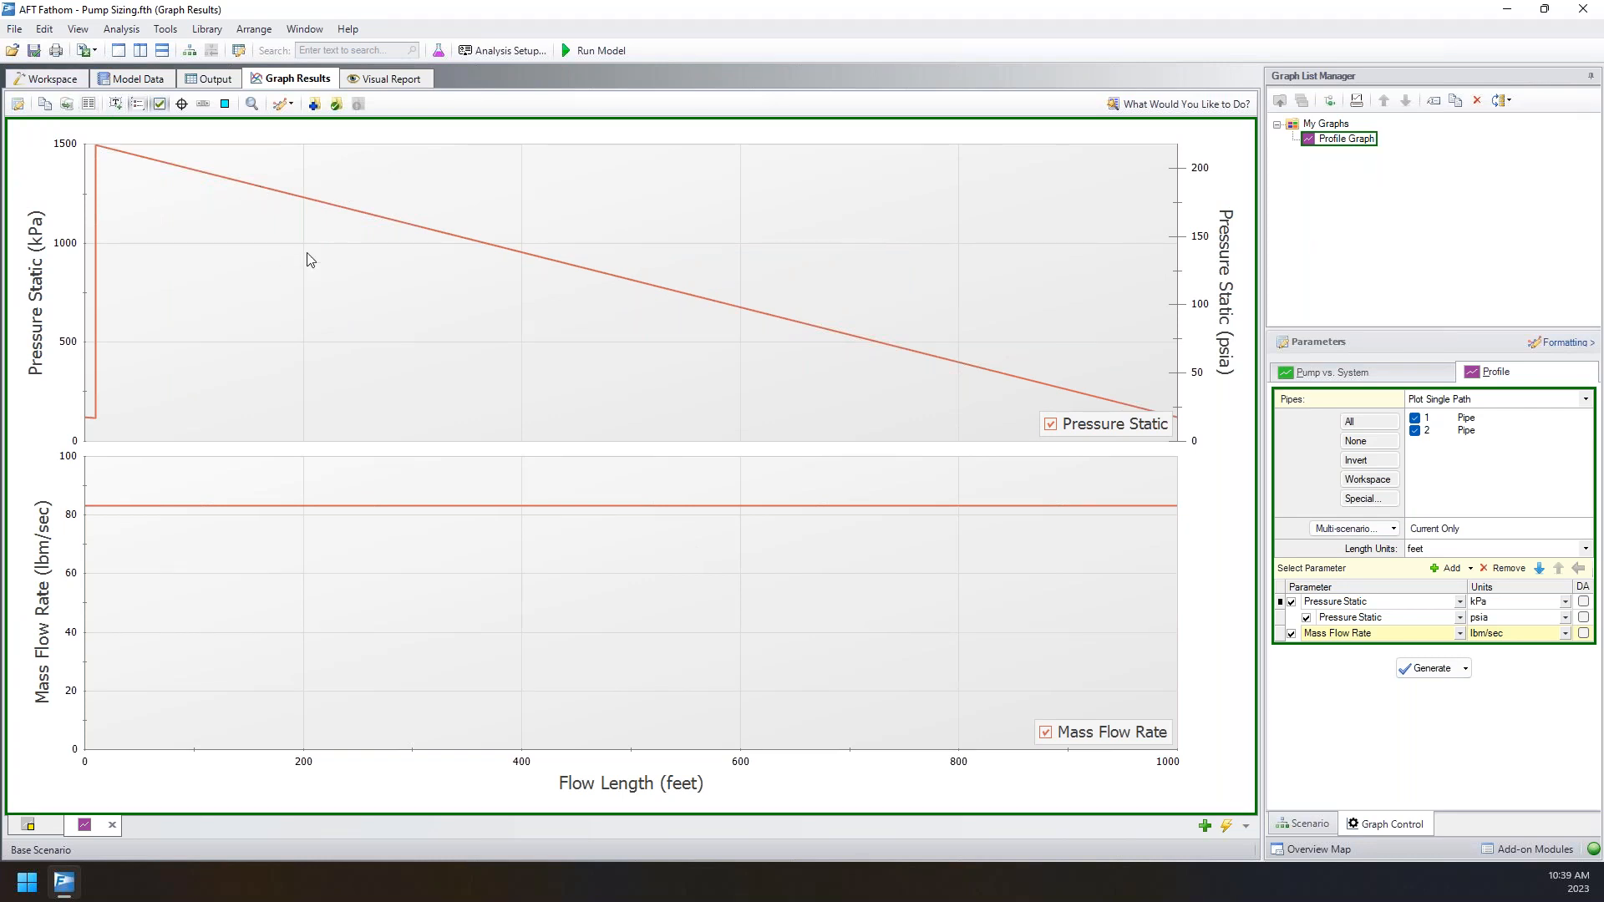
- Copy the profile graph's X-Y data and paste it into the Excel sheet below the pipe output table
right_click(449, 258)
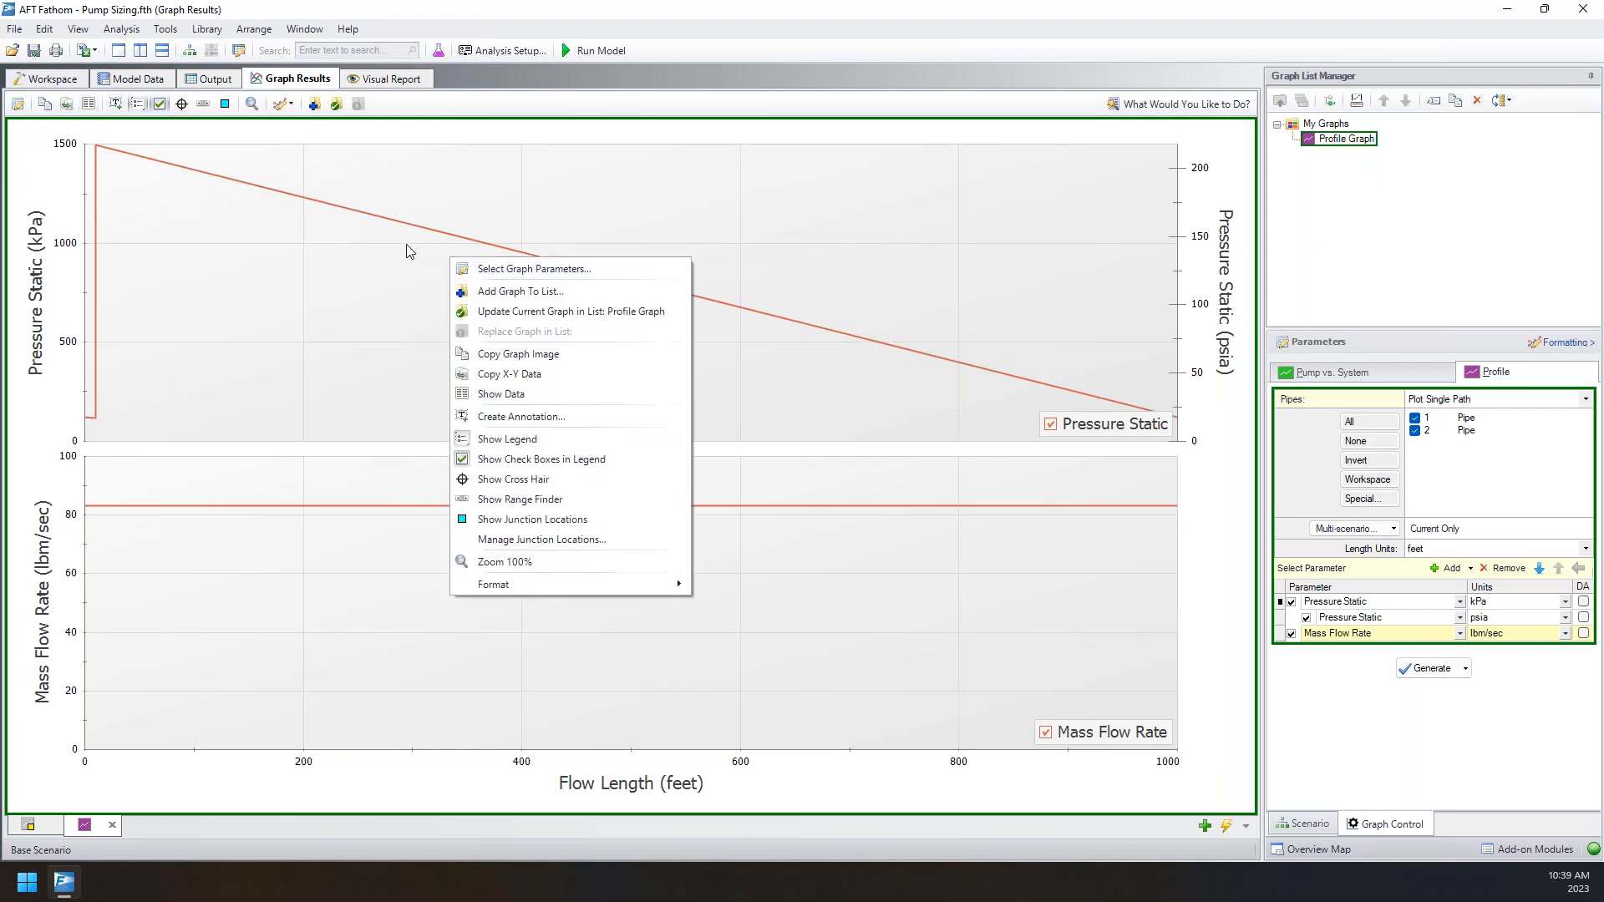
click(511, 374)
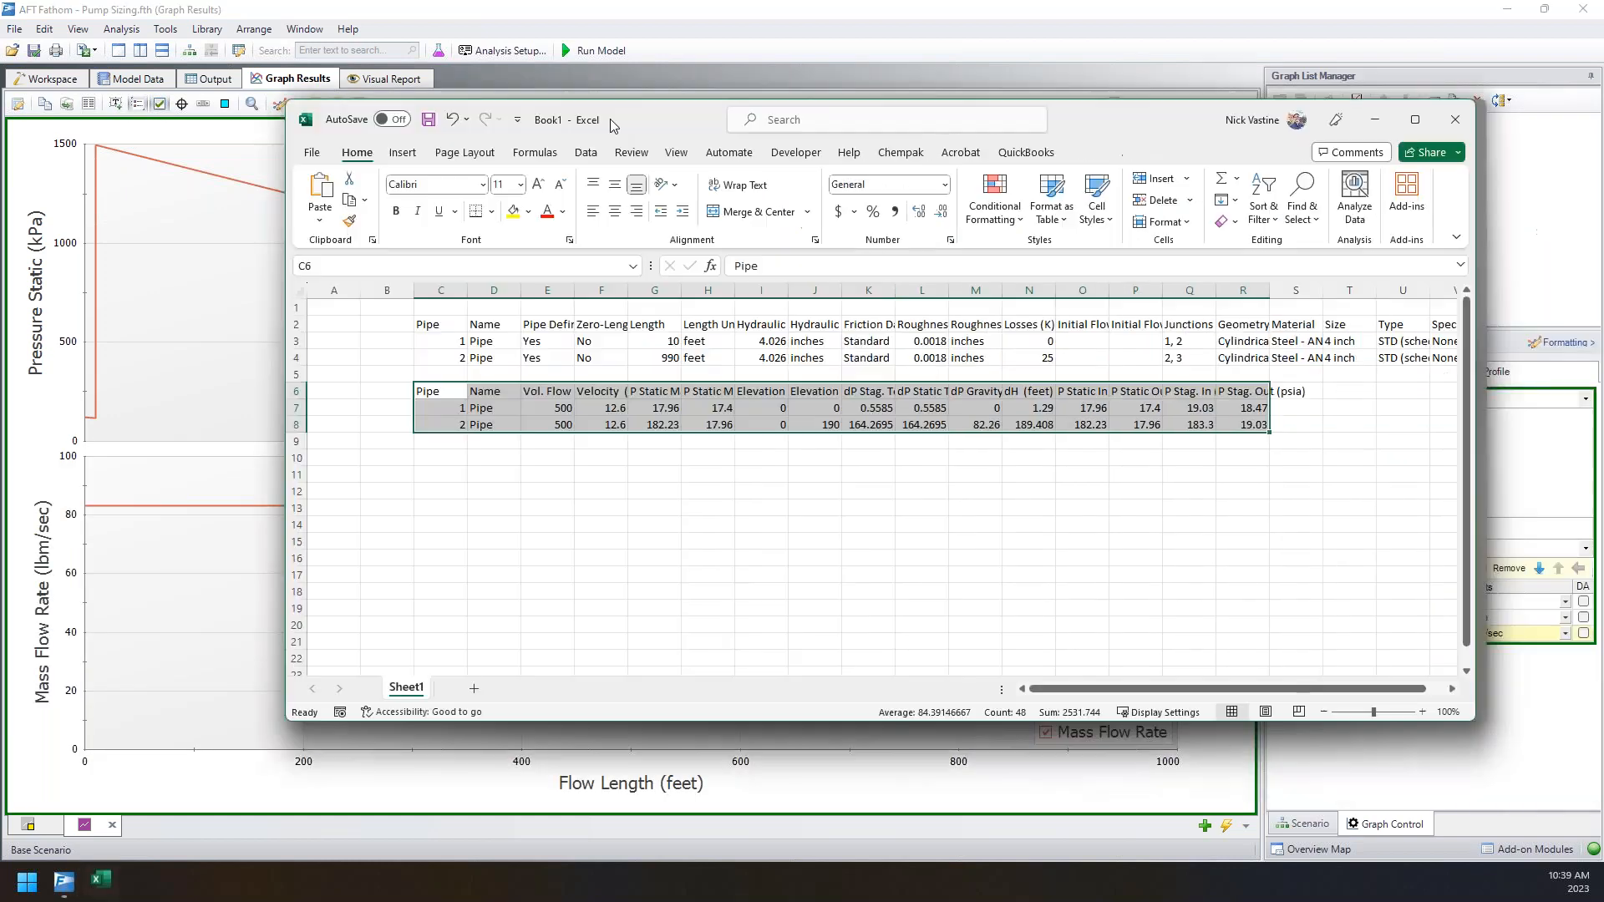
drag(614, 126, 604, 127)
click(443, 459)
key(ctrl+v)
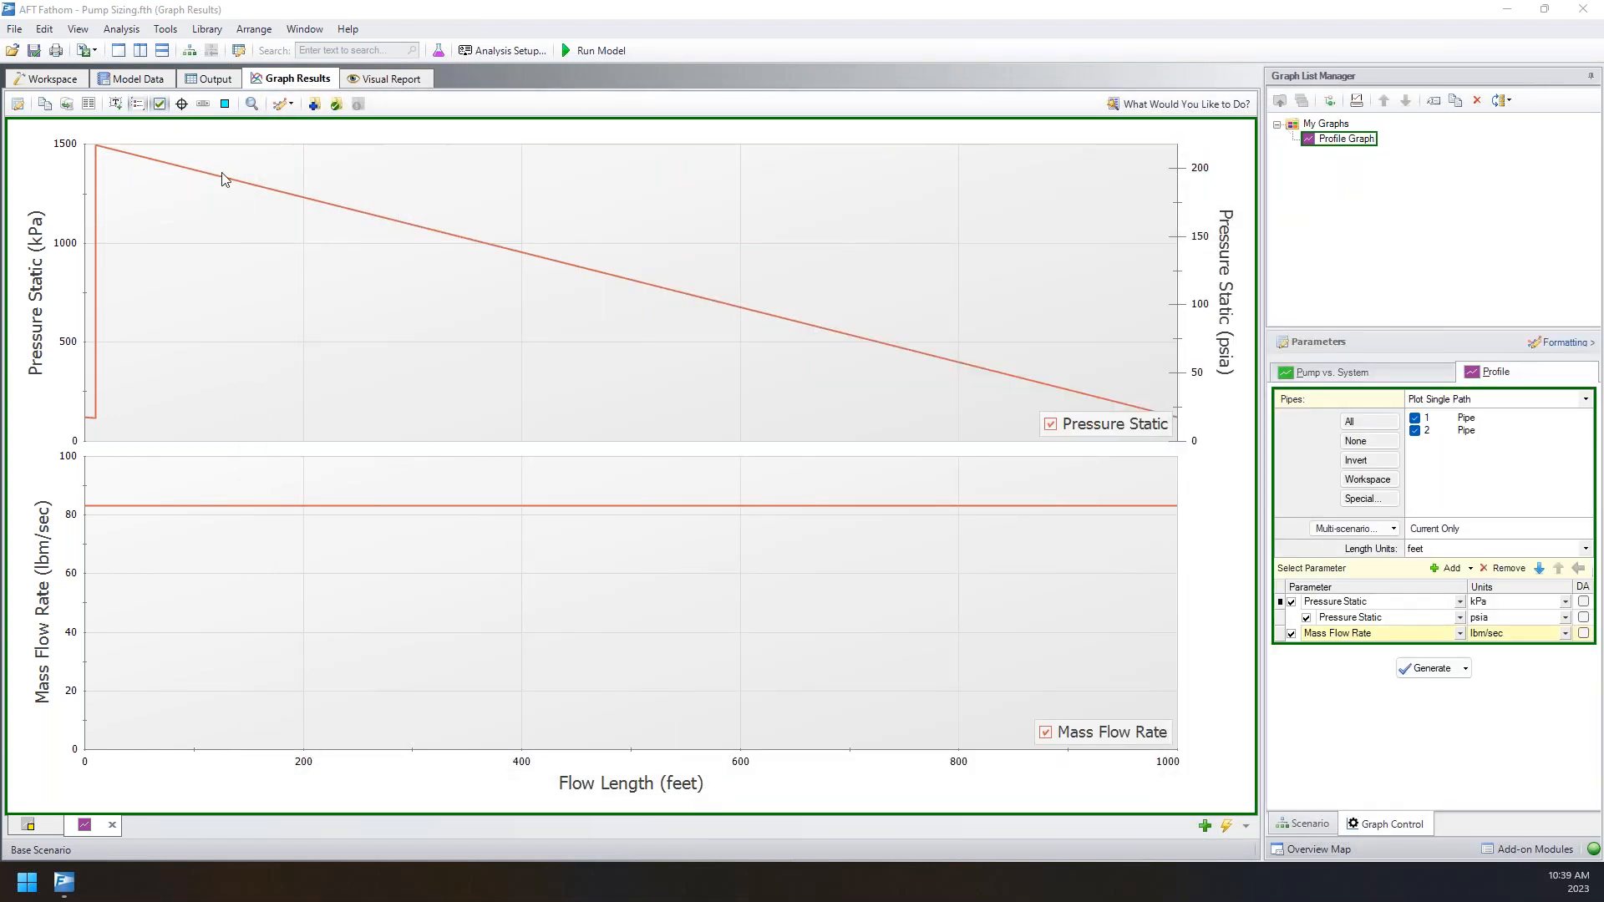
right_click(224, 211)
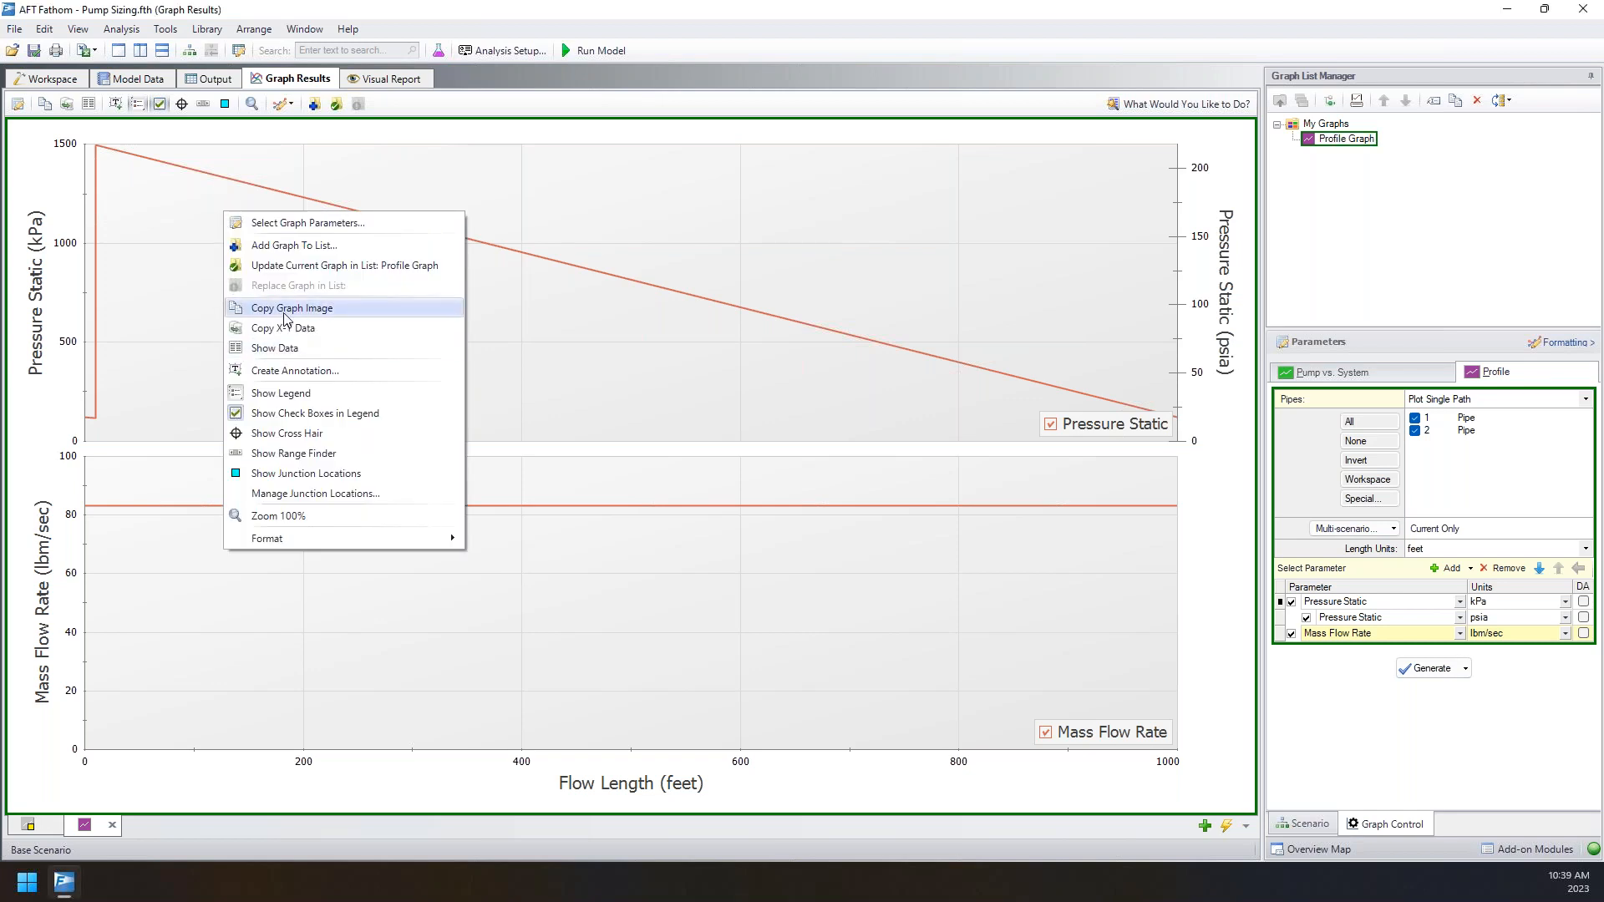
click(199, 209)
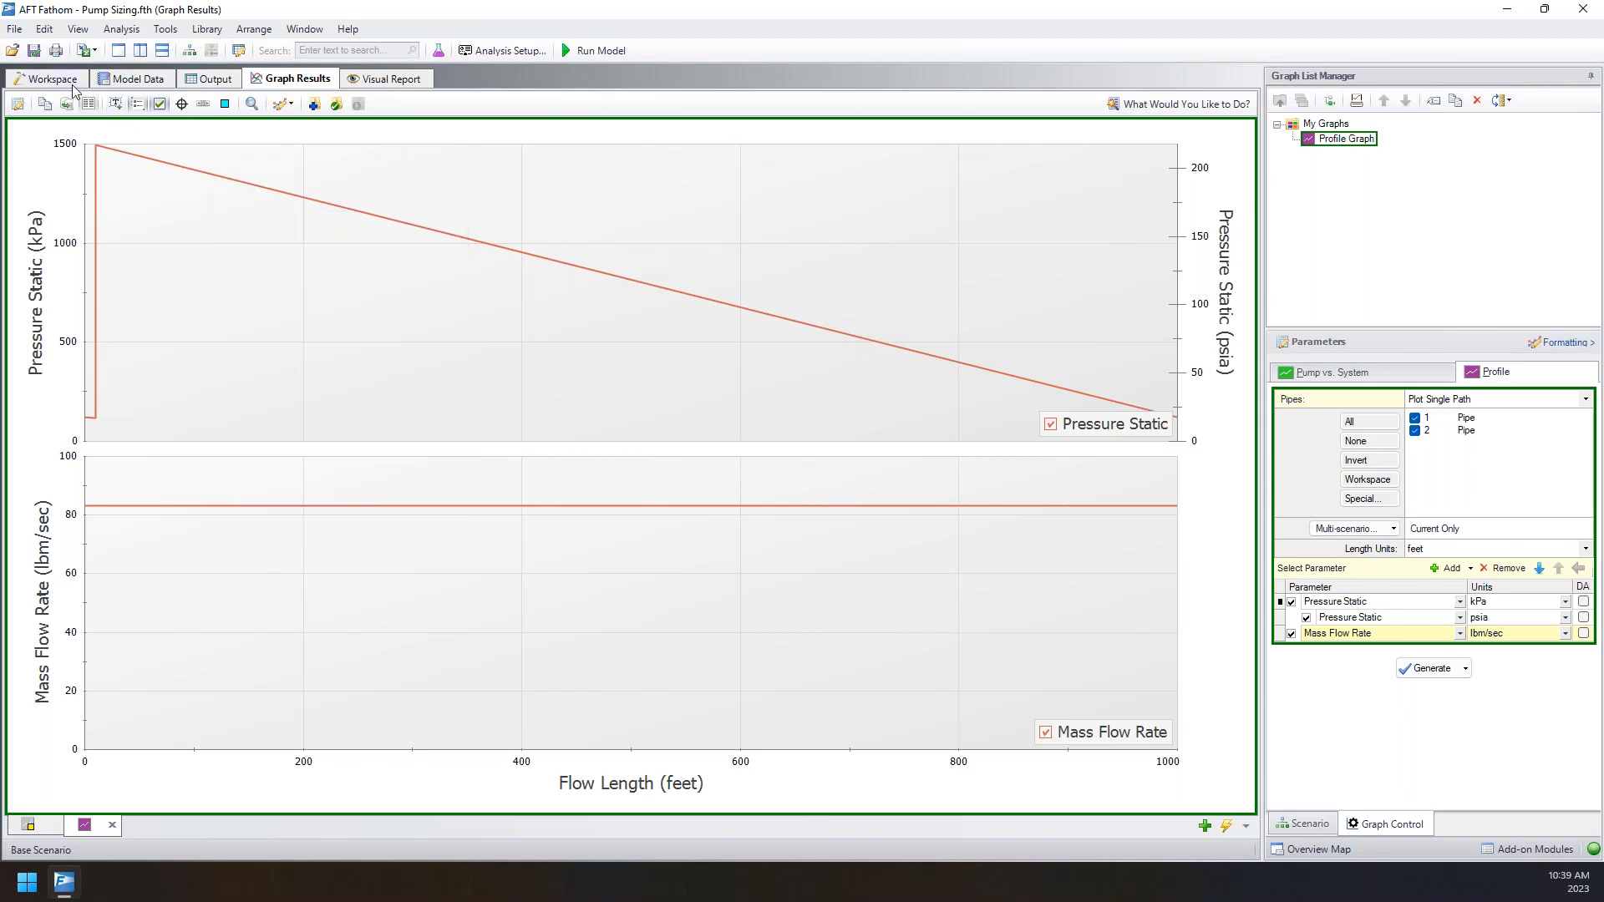
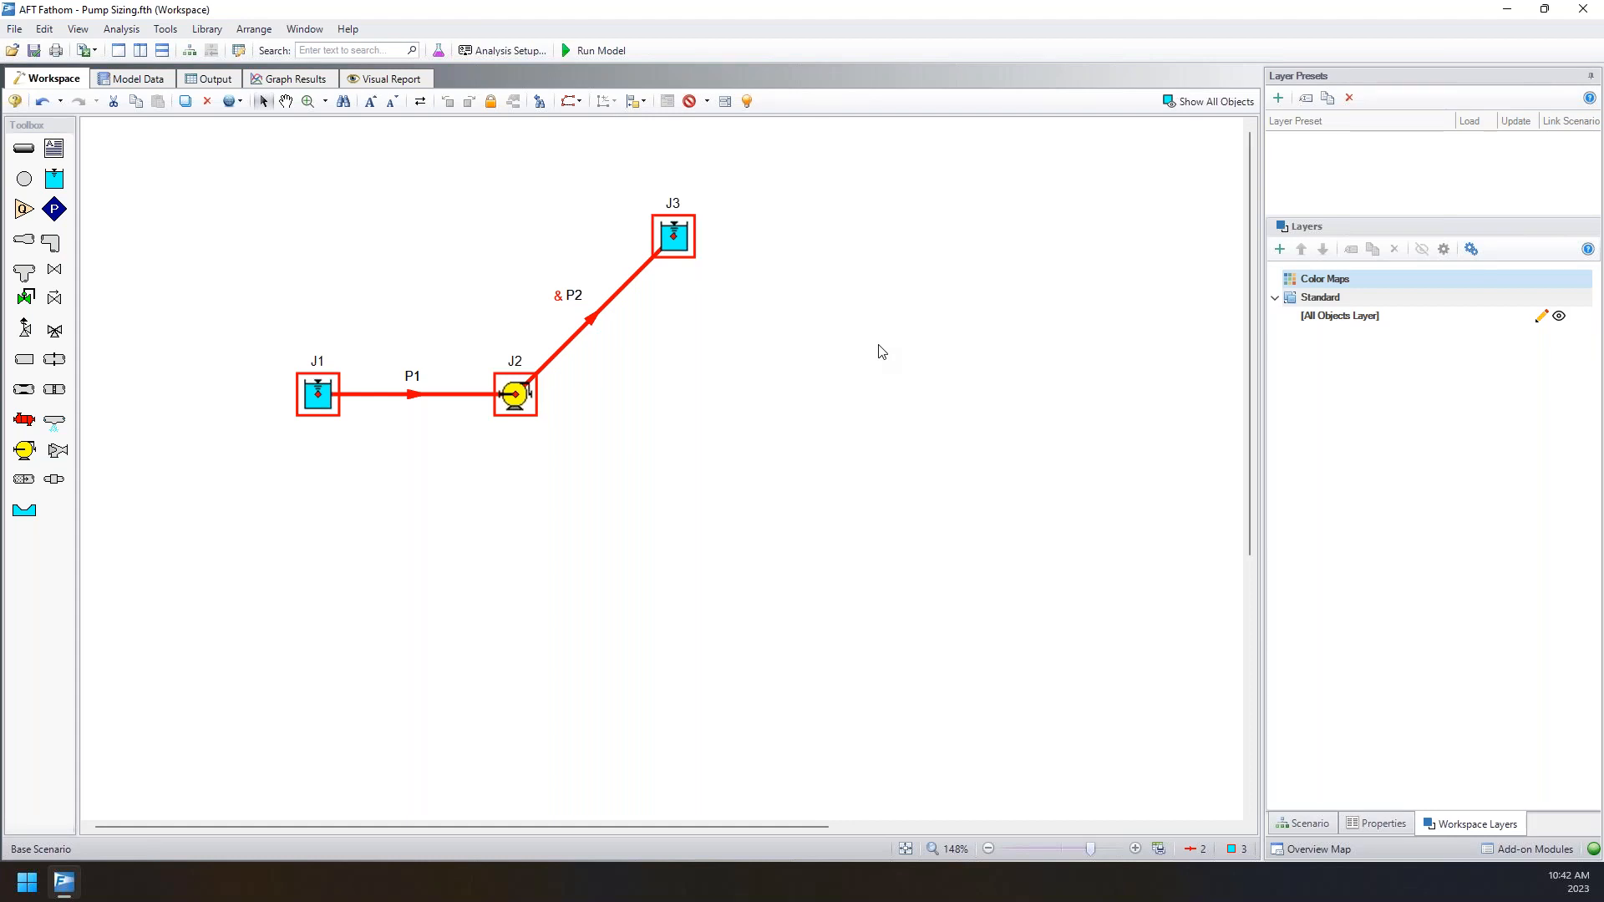
- Select pipes P1 and P2 and create a new layer named Pipe Input from the workspace selection
click(789, 380)
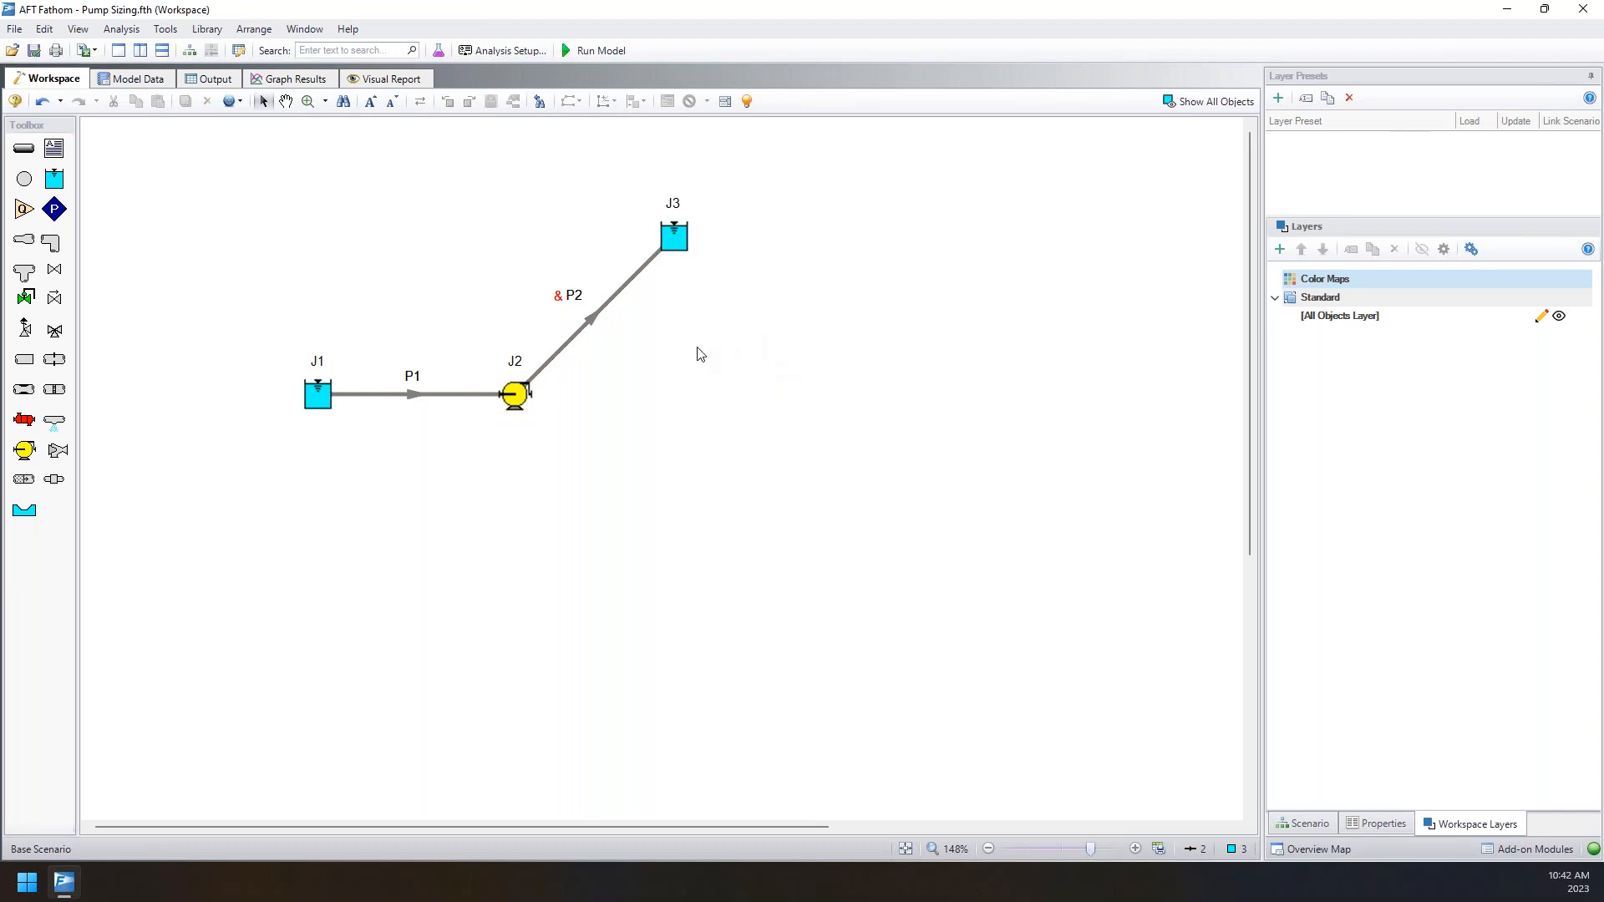
drag(673, 356, 580, 308)
drag(445, 426, 404, 386)
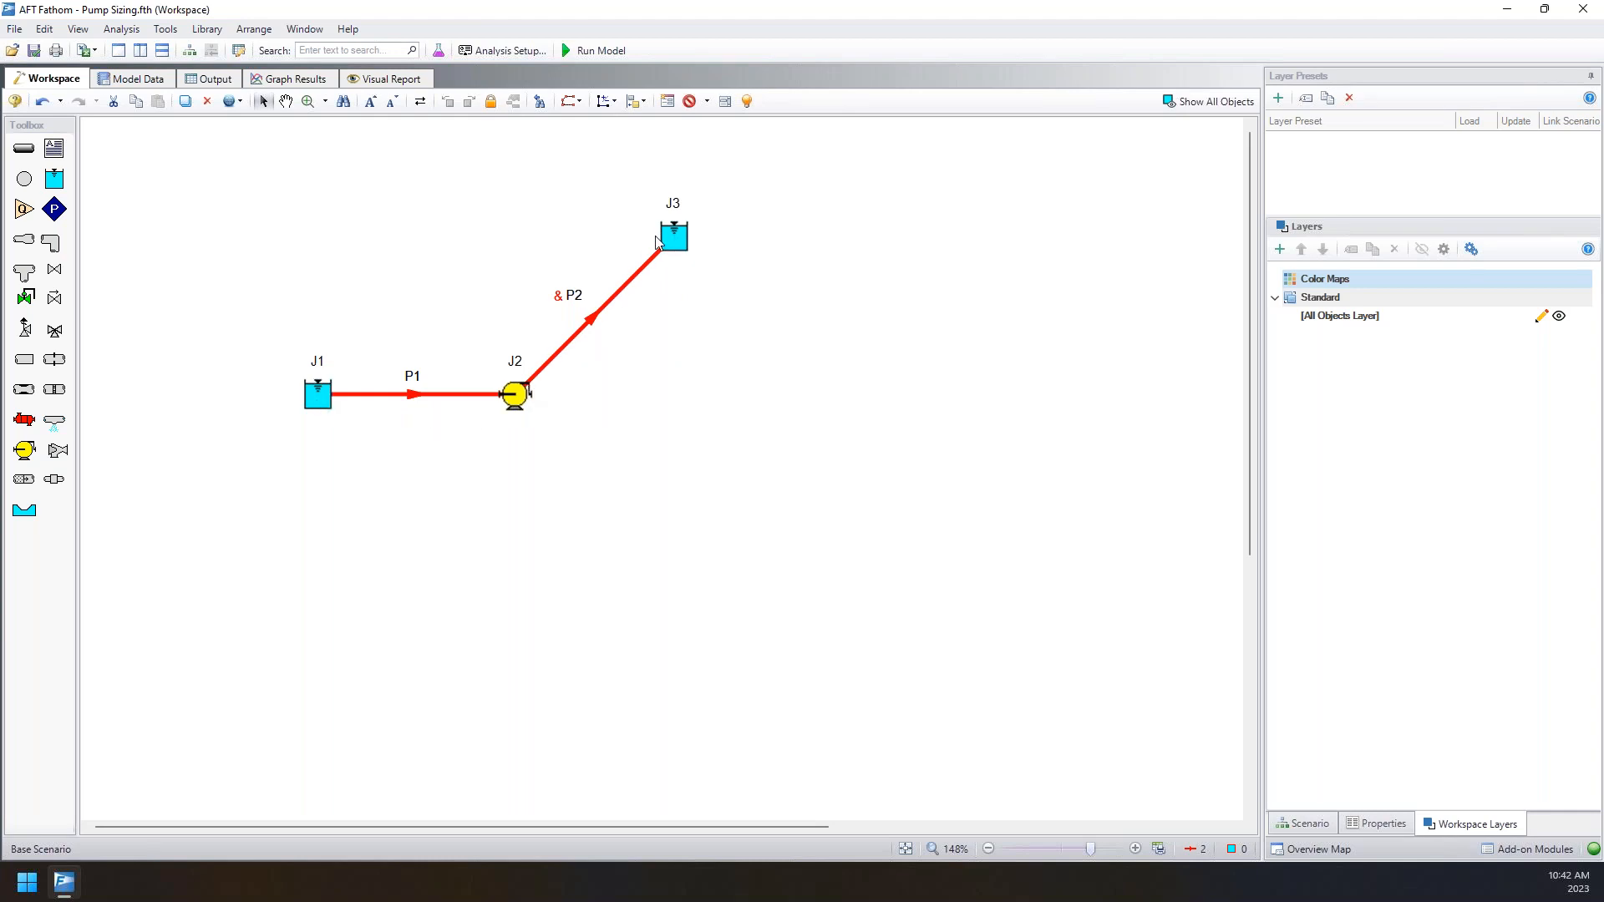
click(1280, 250)
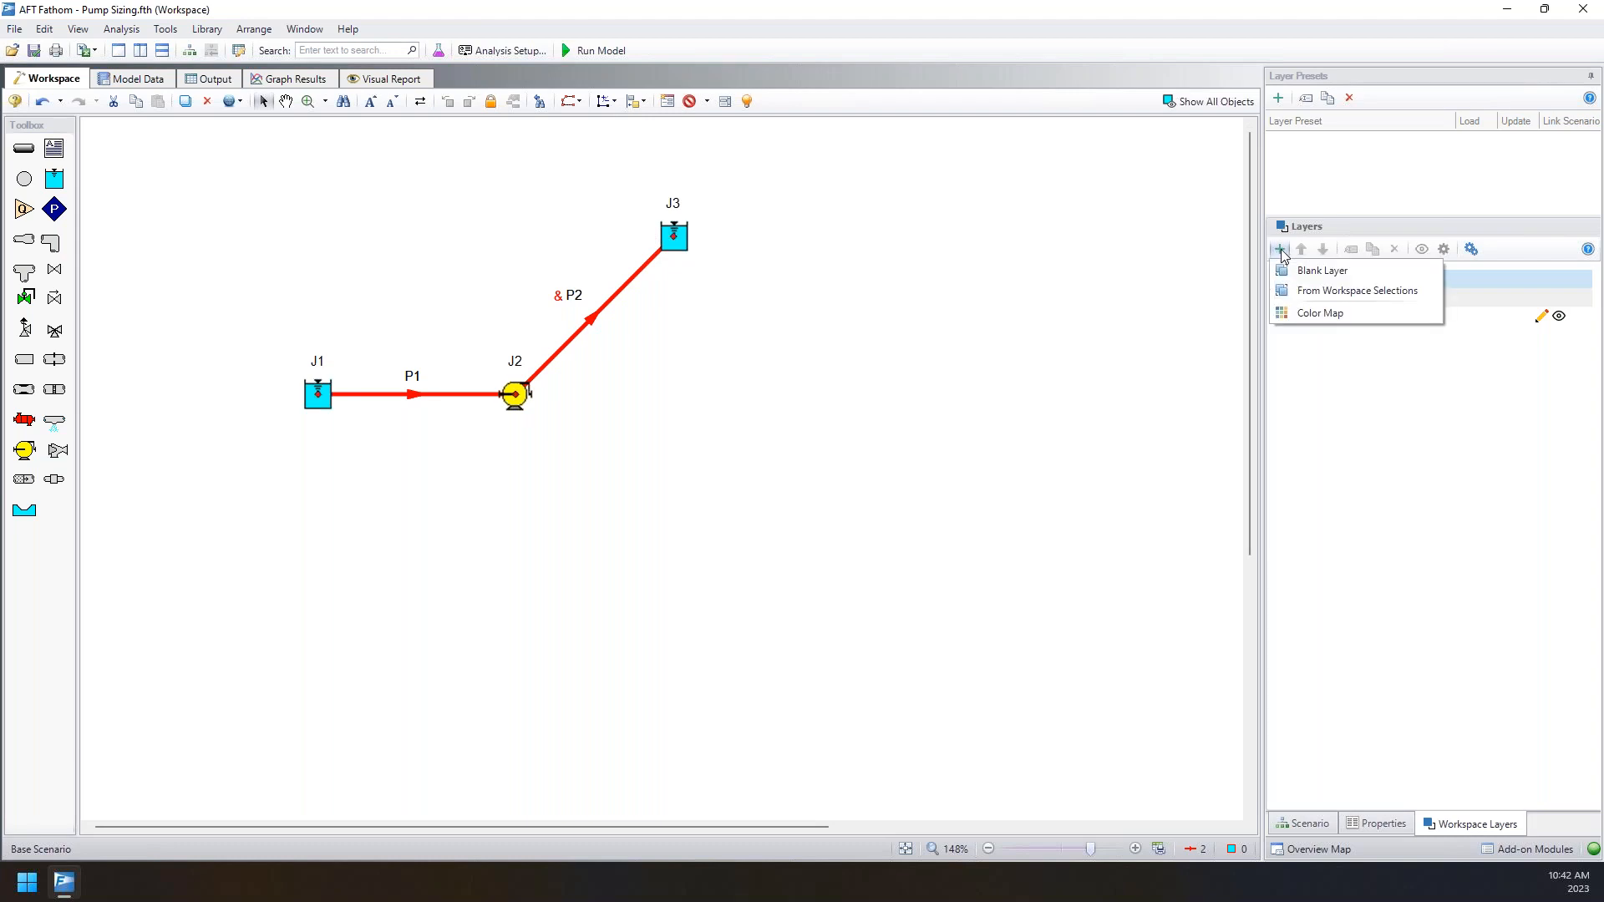
click(1331, 298)
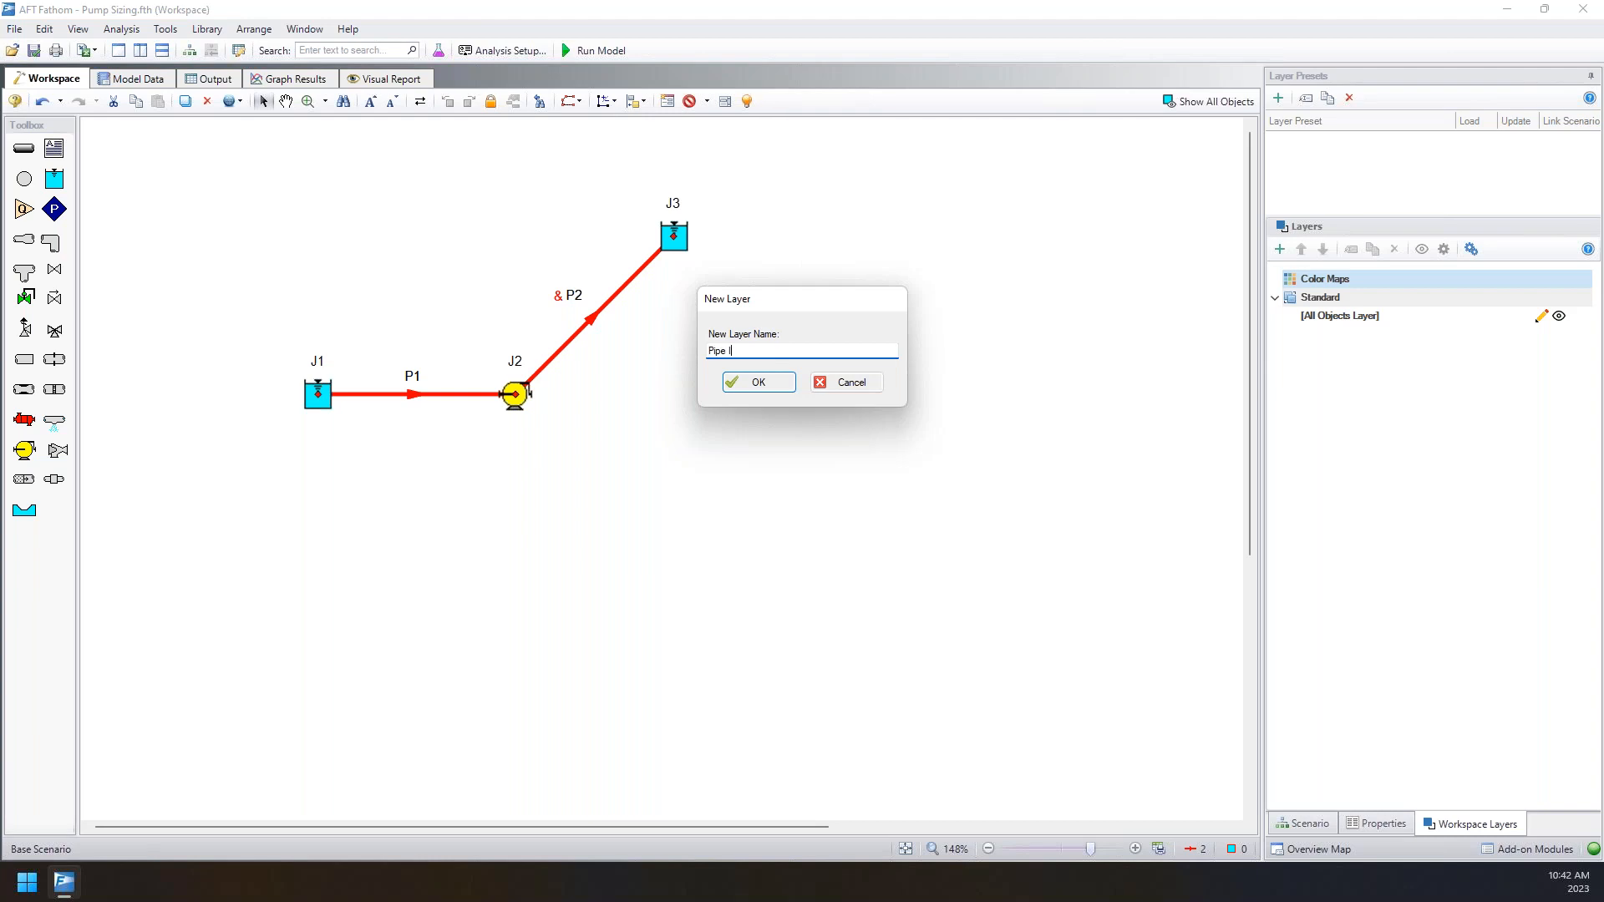
key(Return)
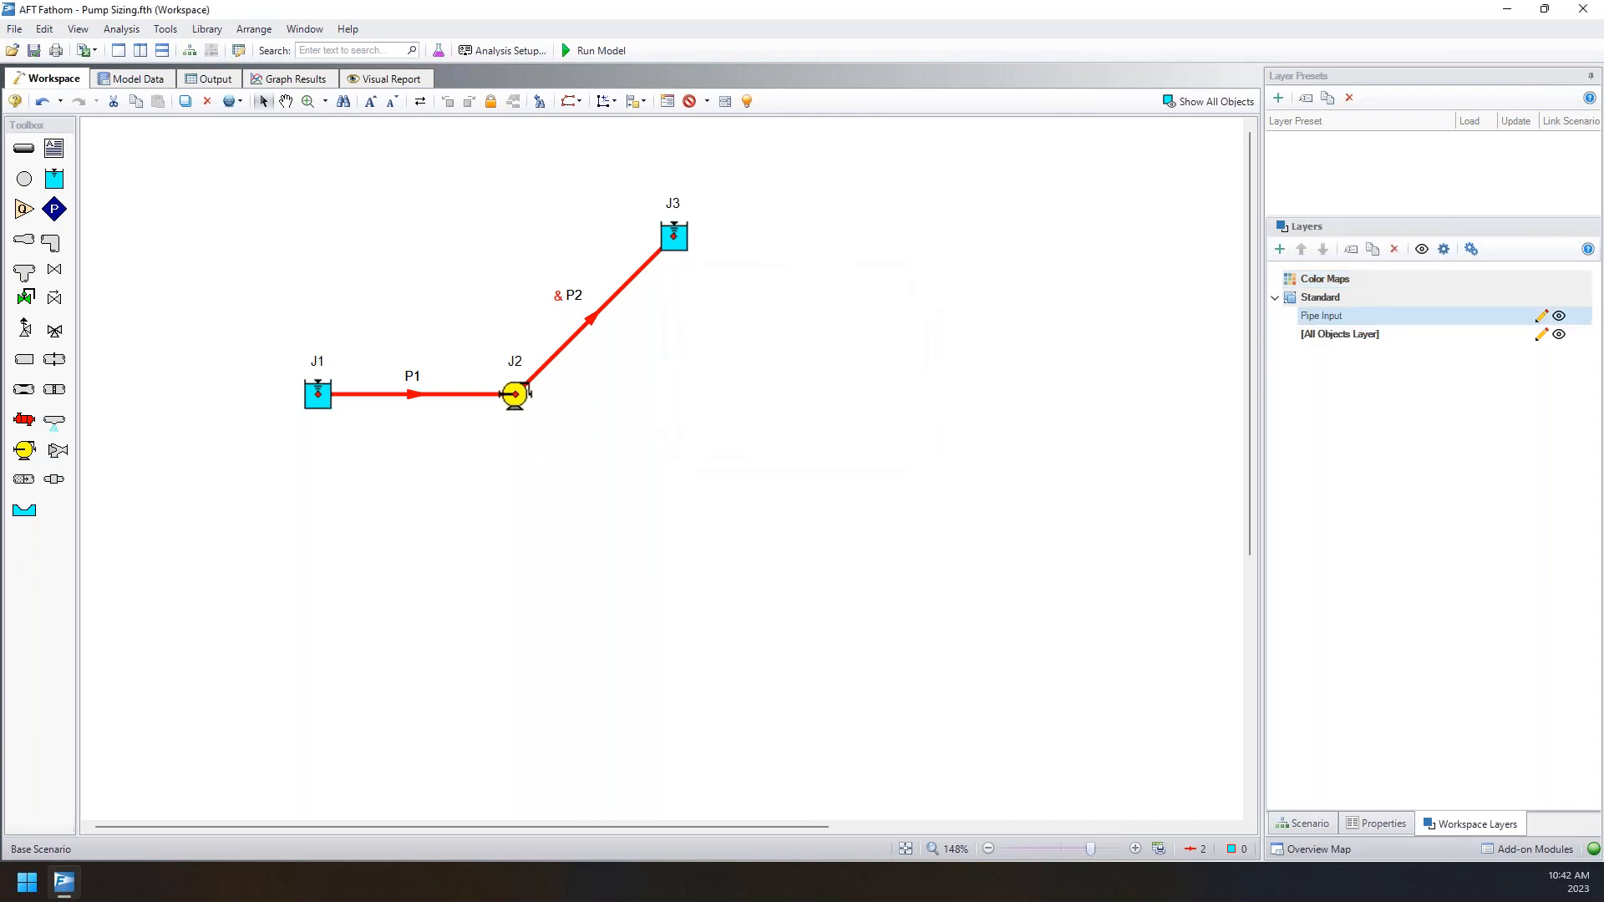
- Check in the Pipe Input layer's settings which pipes and junctions it shows
double_click(1429, 324)
drag(844, 261, 1126, 234)
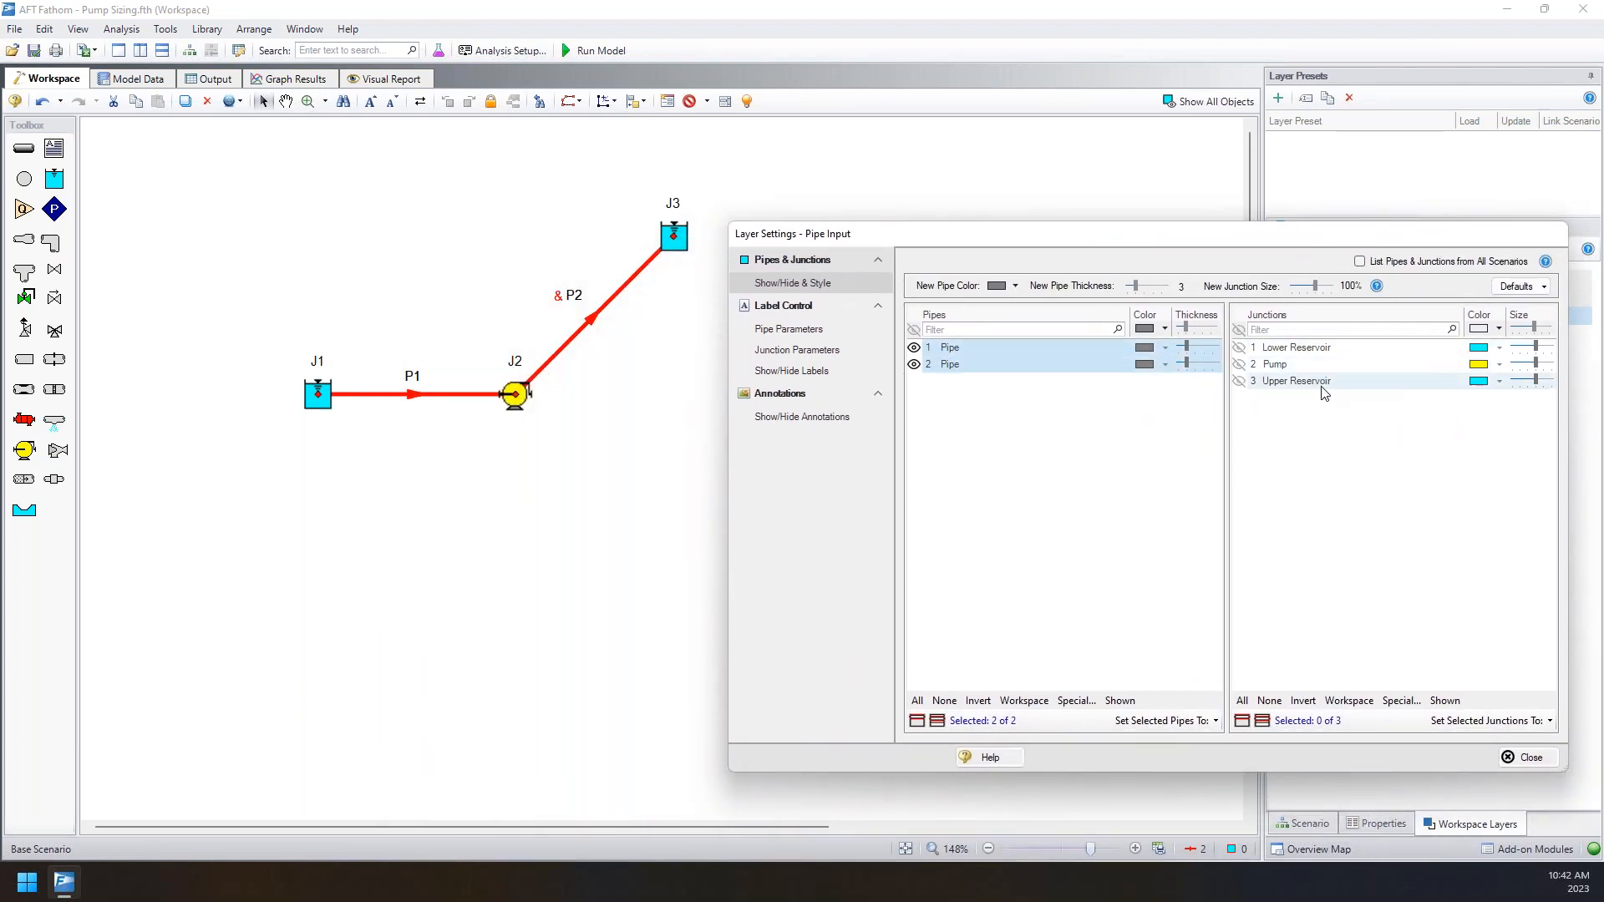
drag(1166, 241, 1054, 336)
click(1415, 852)
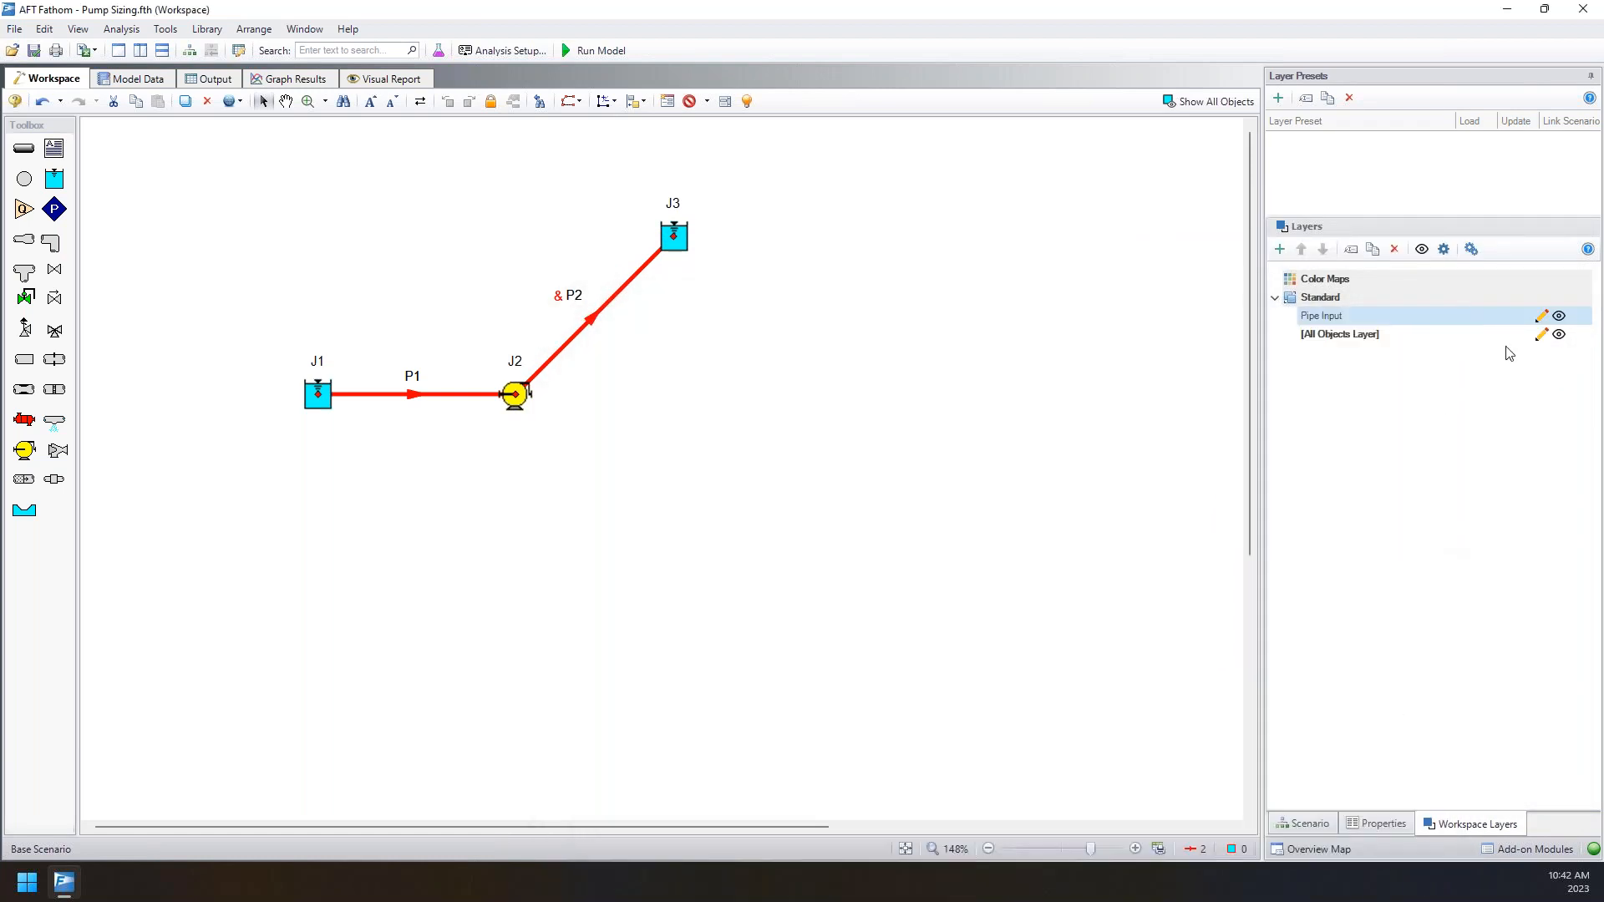
- Hide the All Objects Layer to view the Pipe Input layer alone, and show it again
click(1558, 334)
drag(884, 158, 269, 443)
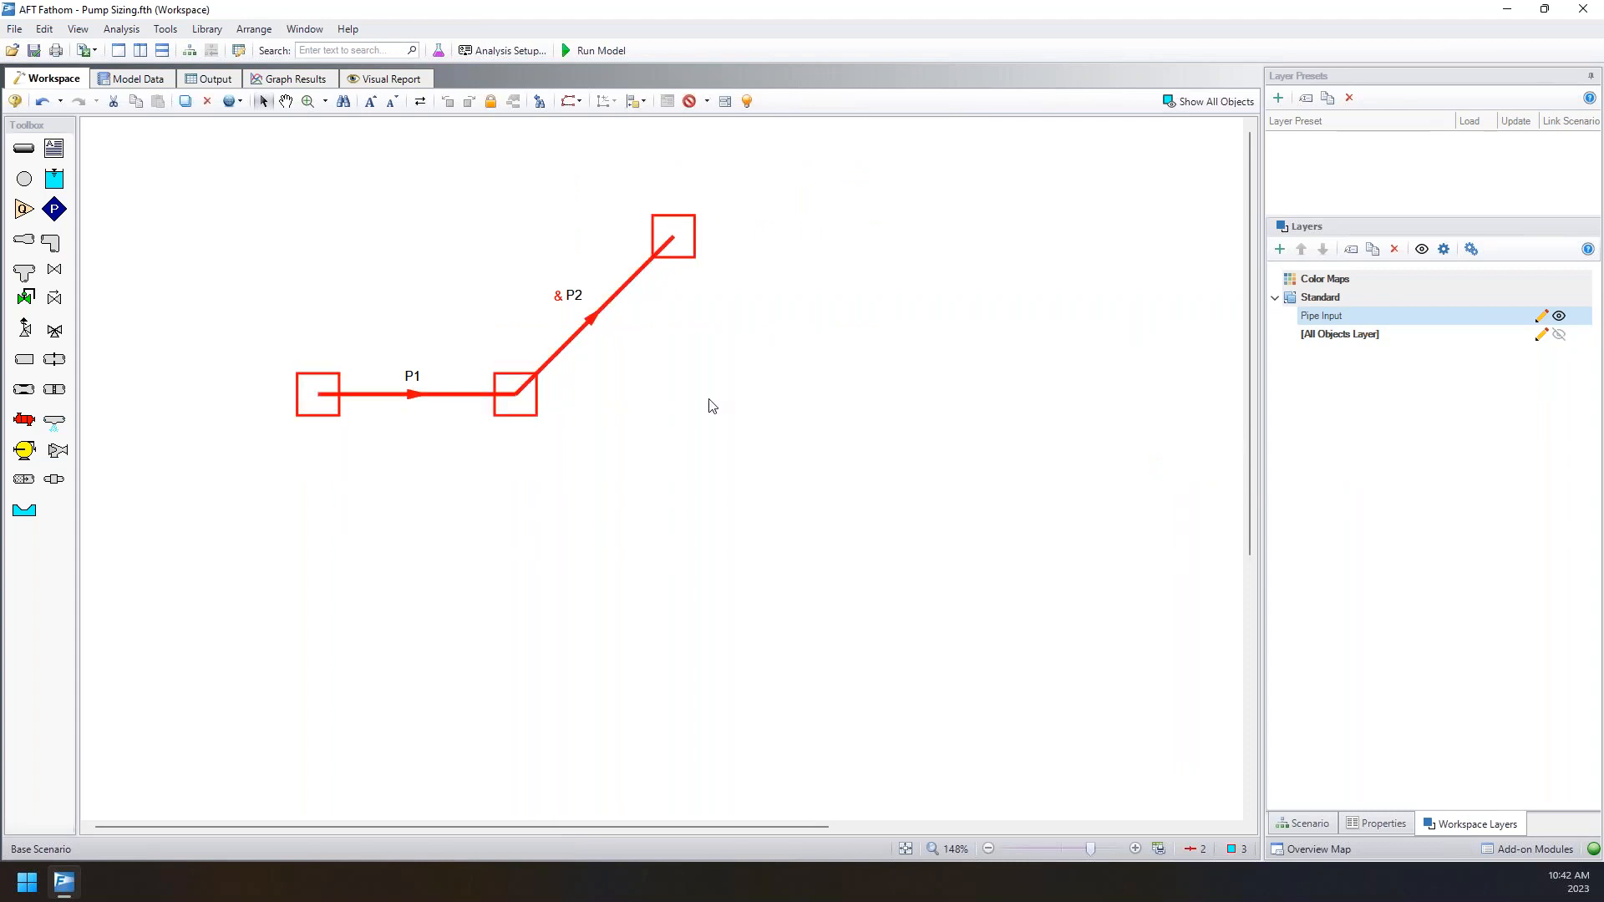
click(1380, 323)
click(1559, 335)
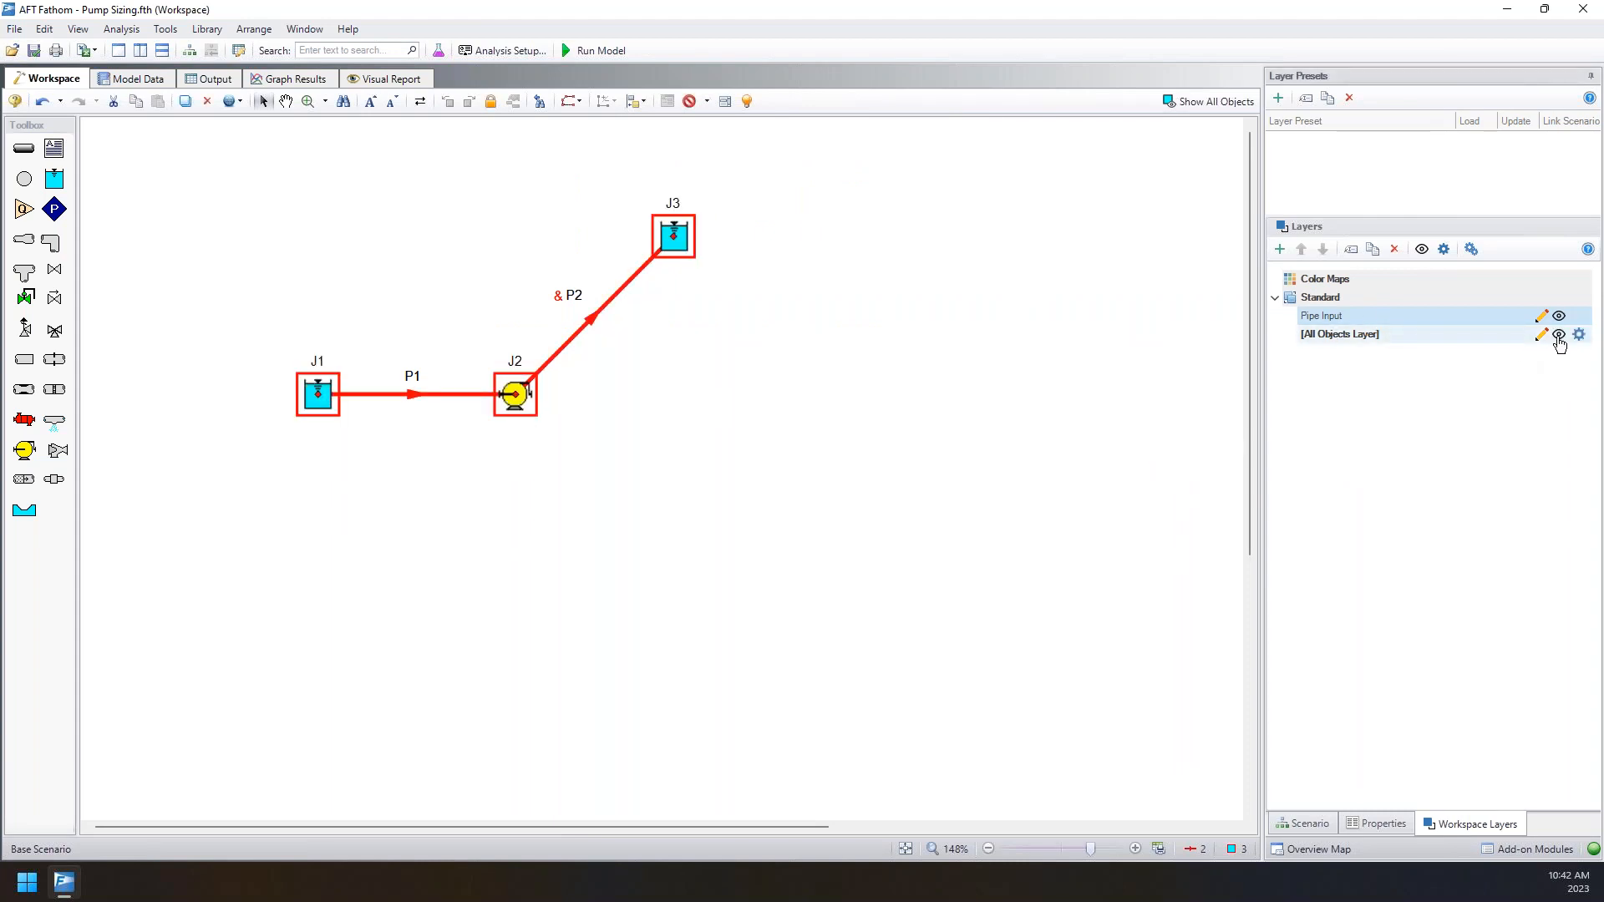
- Color both pipes IndianRed and make them thicker in the Pipe Input layer, and toggle that layer's visibility to compare
double_click(1345, 322)
drag(913, 273, 1224, 204)
click(655, 383)
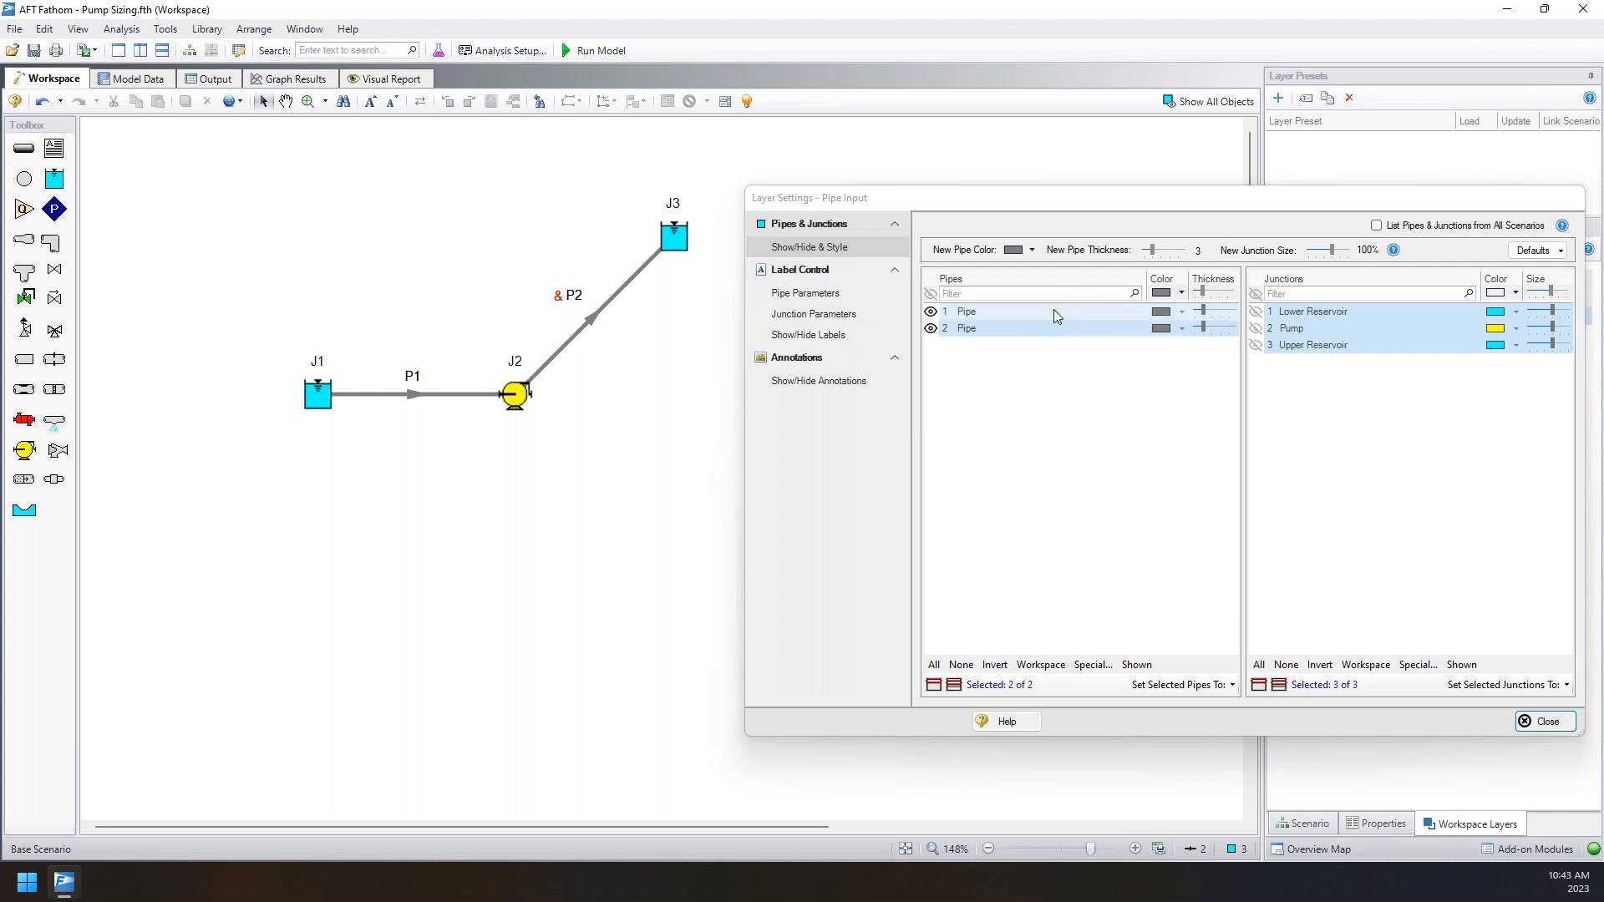
click(1180, 293)
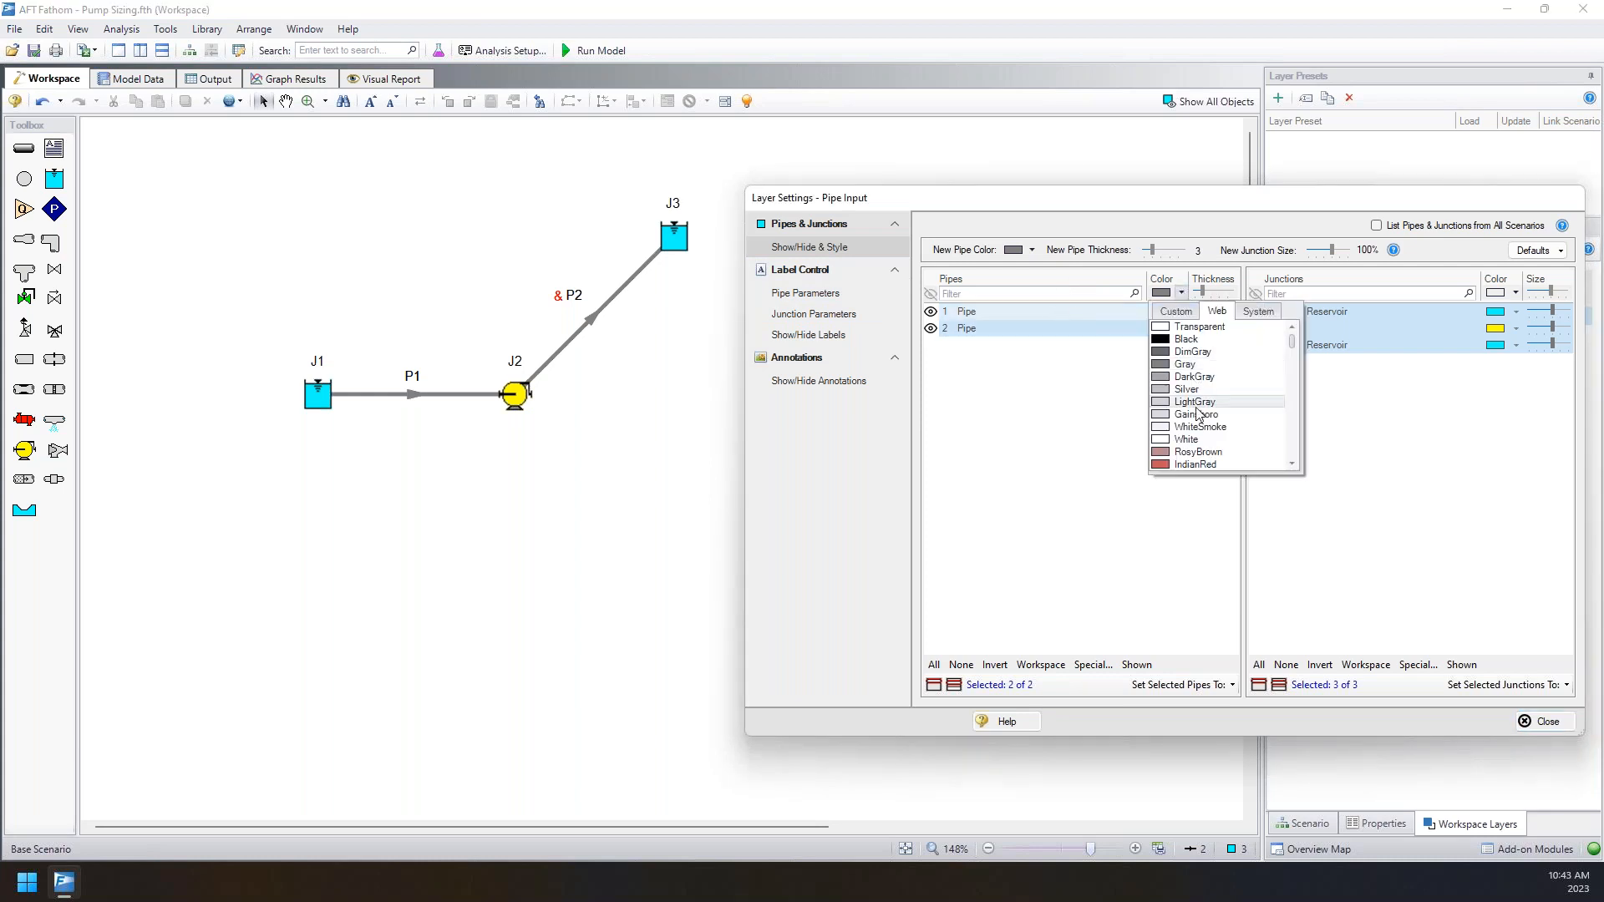
click(1186, 464)
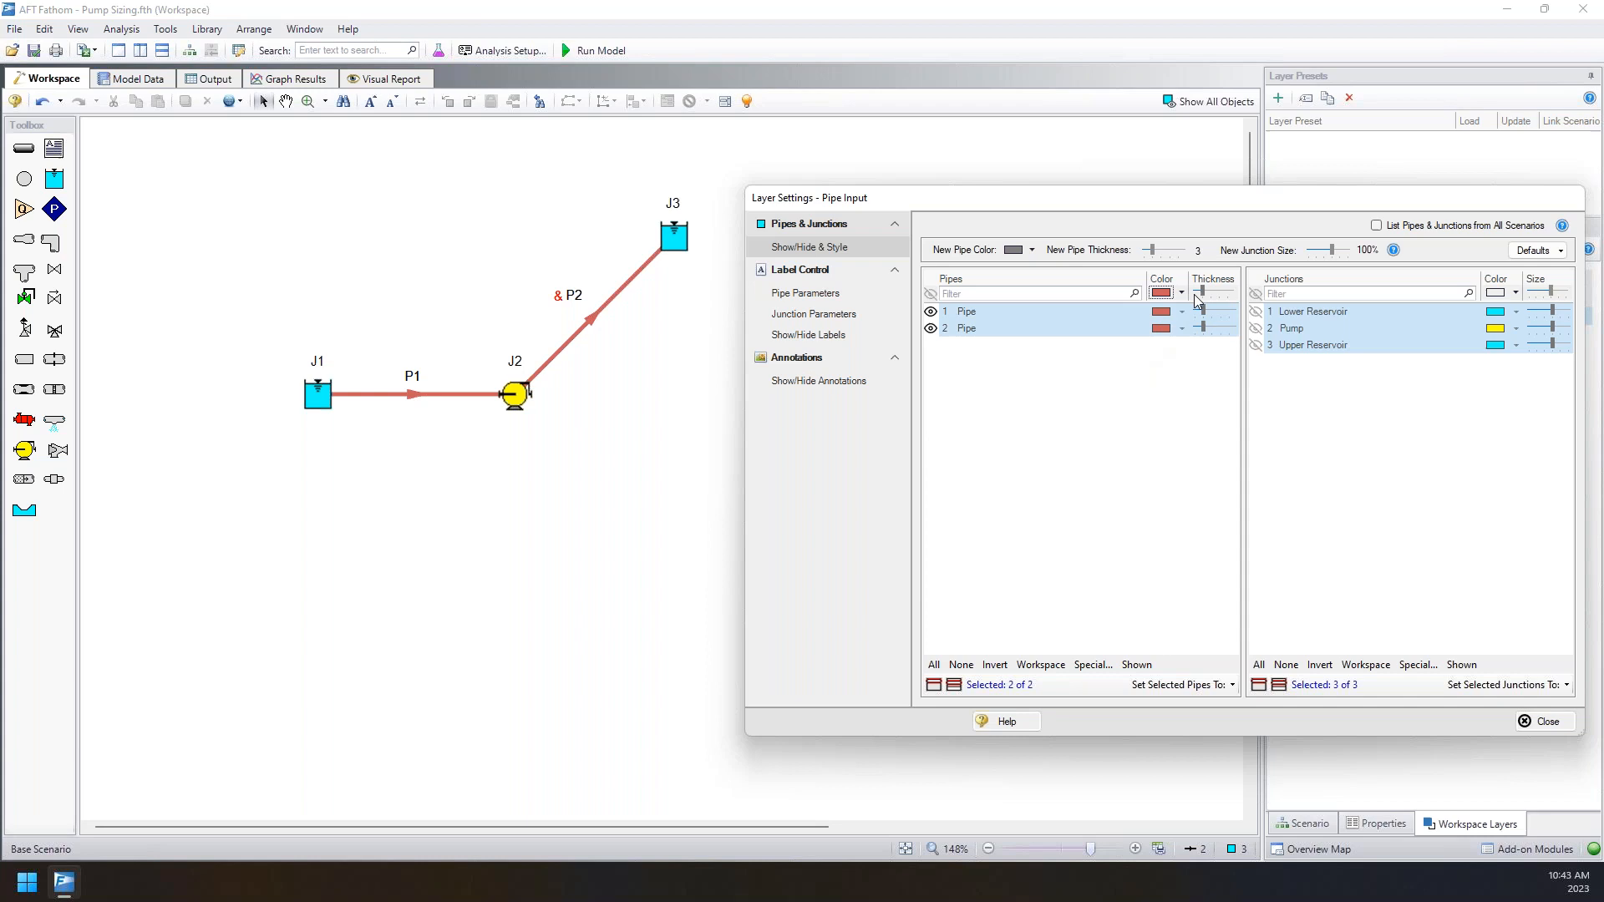
drag(1205, 294, 1212, 295)
drag(1069, 205, 887, 276)
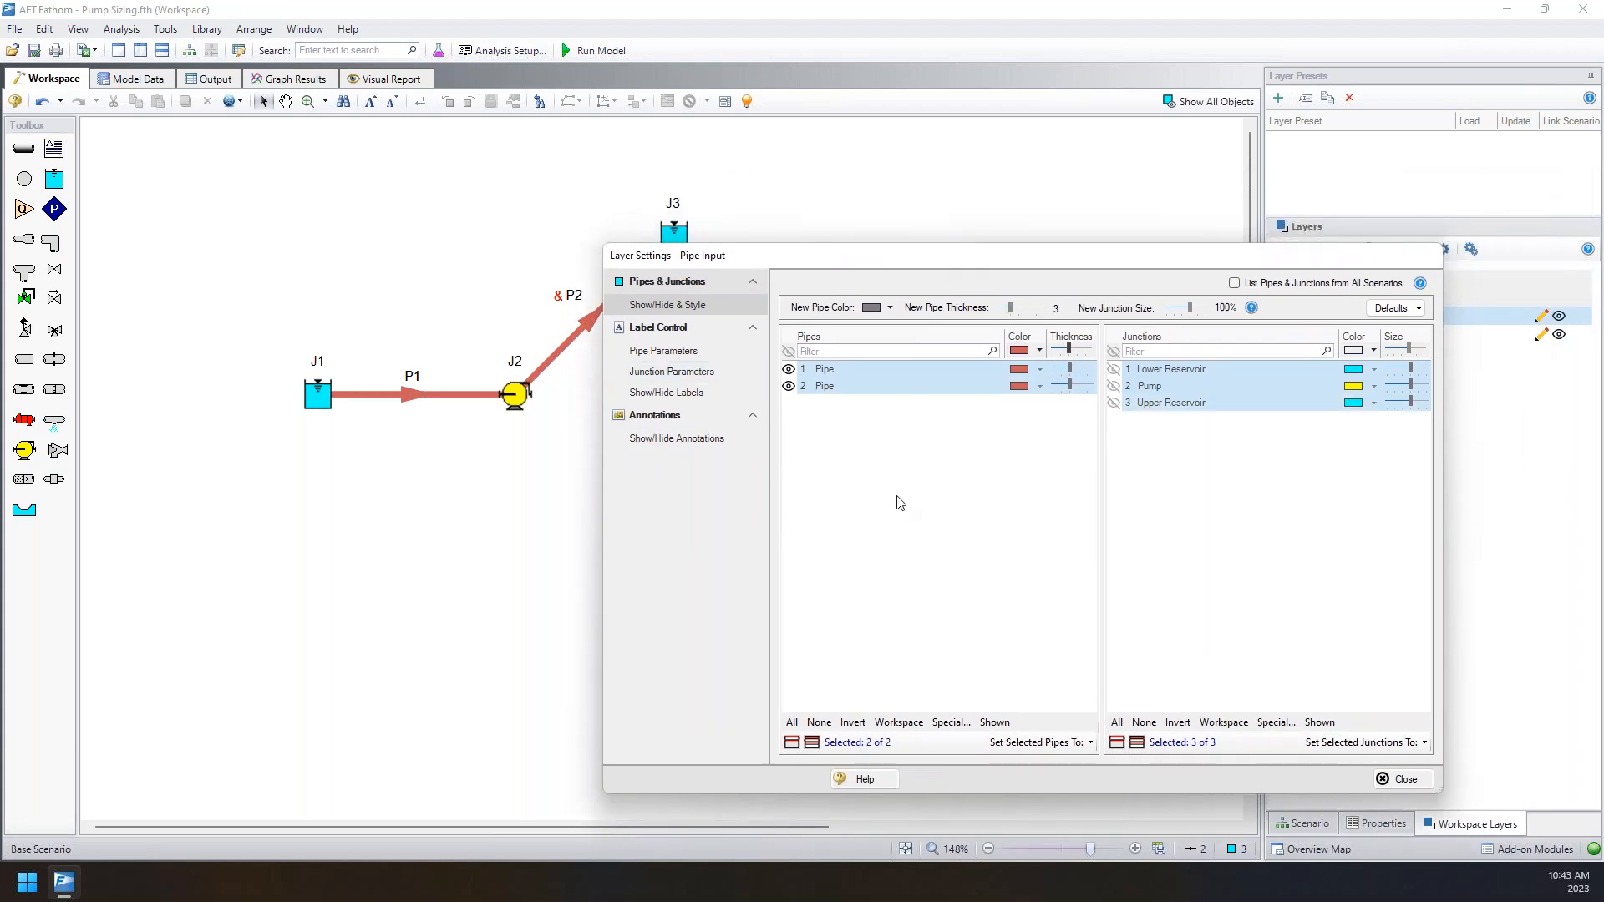
click(1401, 778)
click(1558, 316)
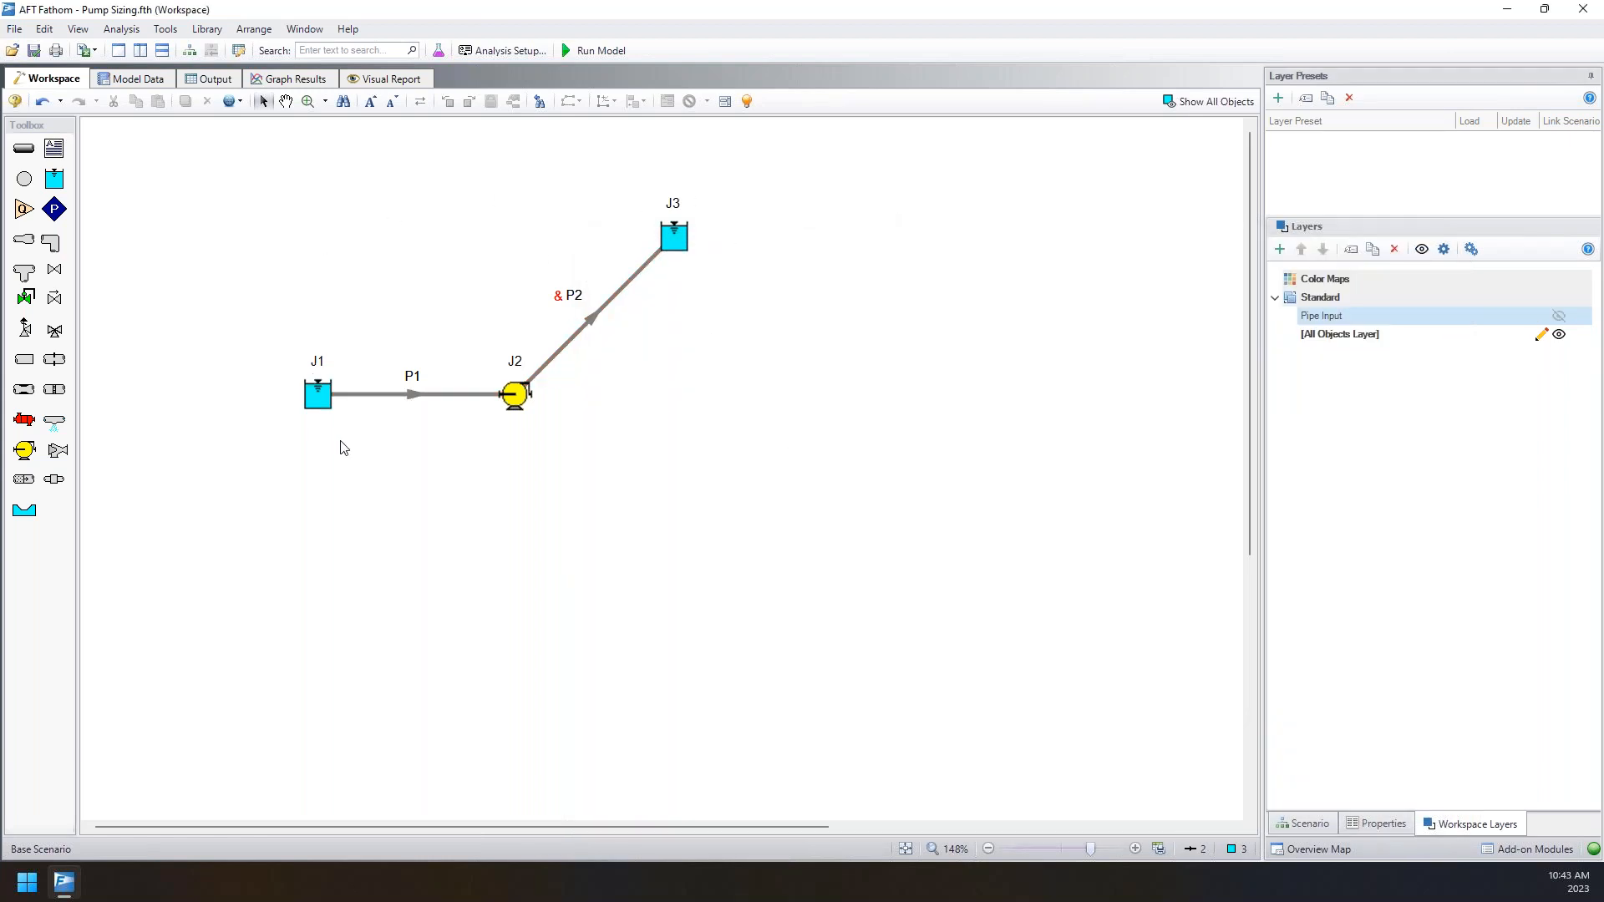
click(1558, 315)
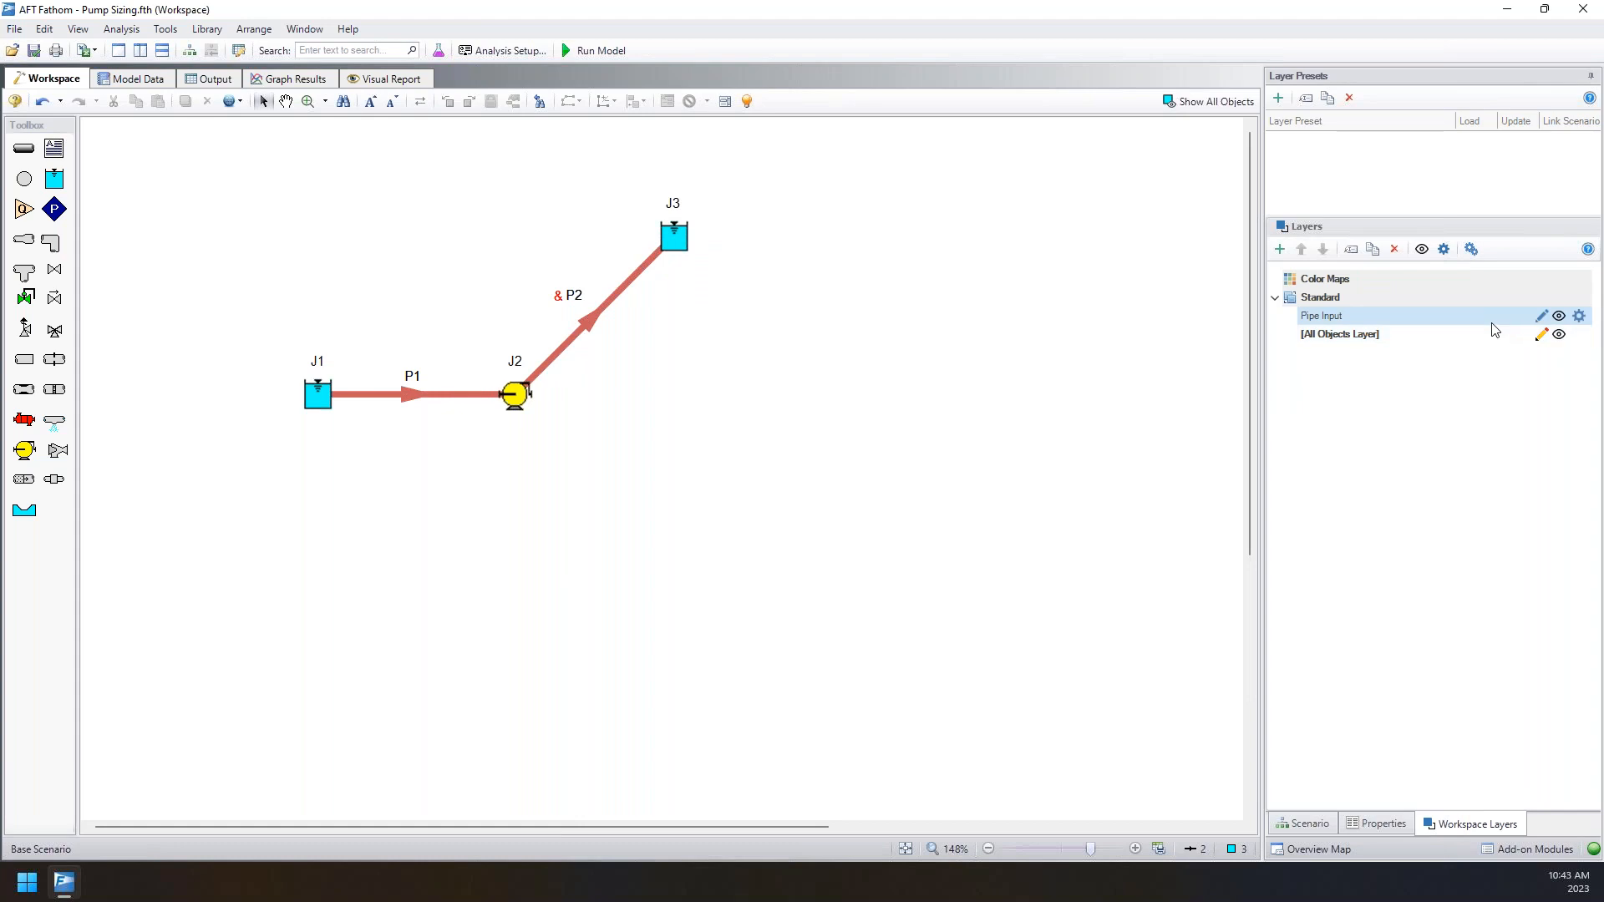
- Add Length in feet to the Pipe Input layer's pipe labels and move the P1 and P2 labels clear of the pipes
click(1578, 316)
drag(848, 265, 1152, 202)
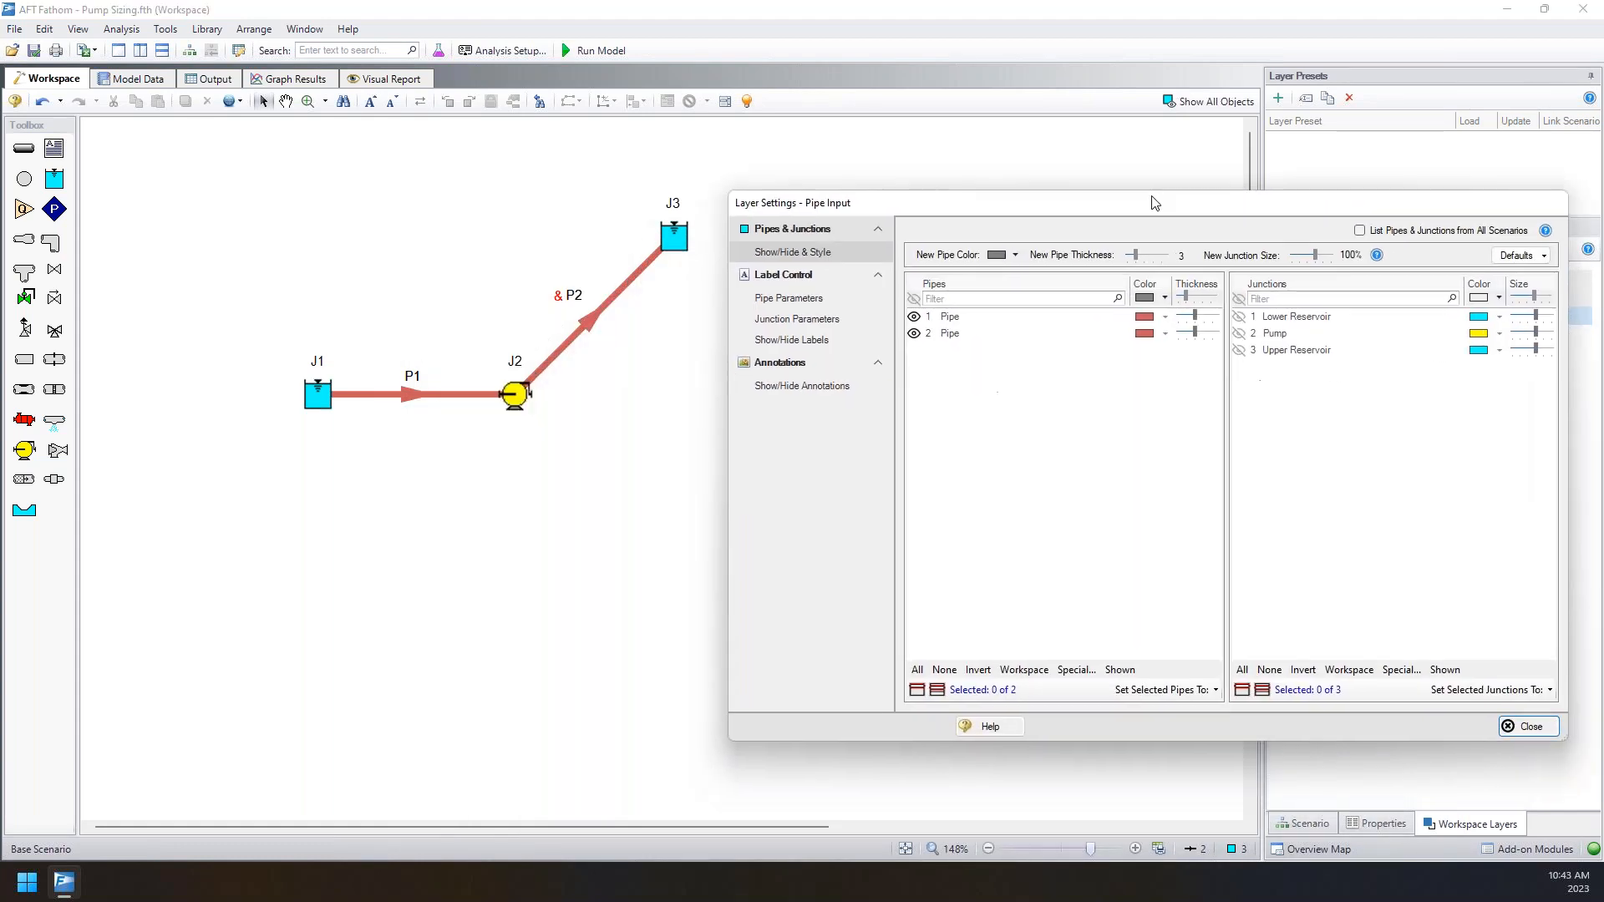
click(810, 304)
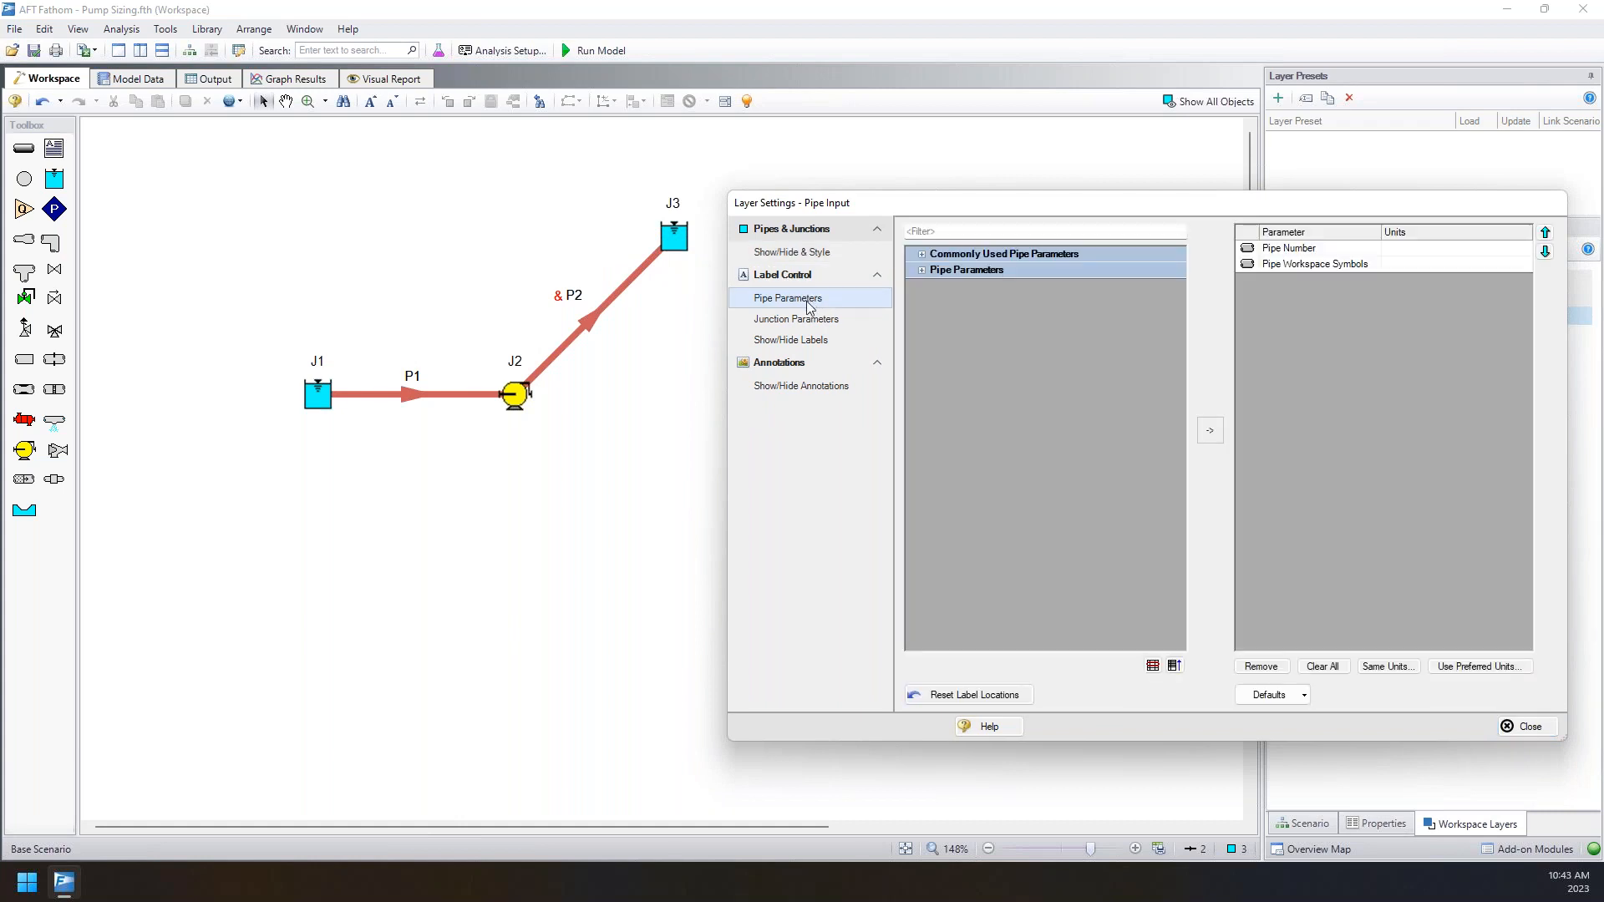
click(922, 270)
click(922, 254)
scroll(1064, 383, down, 10)
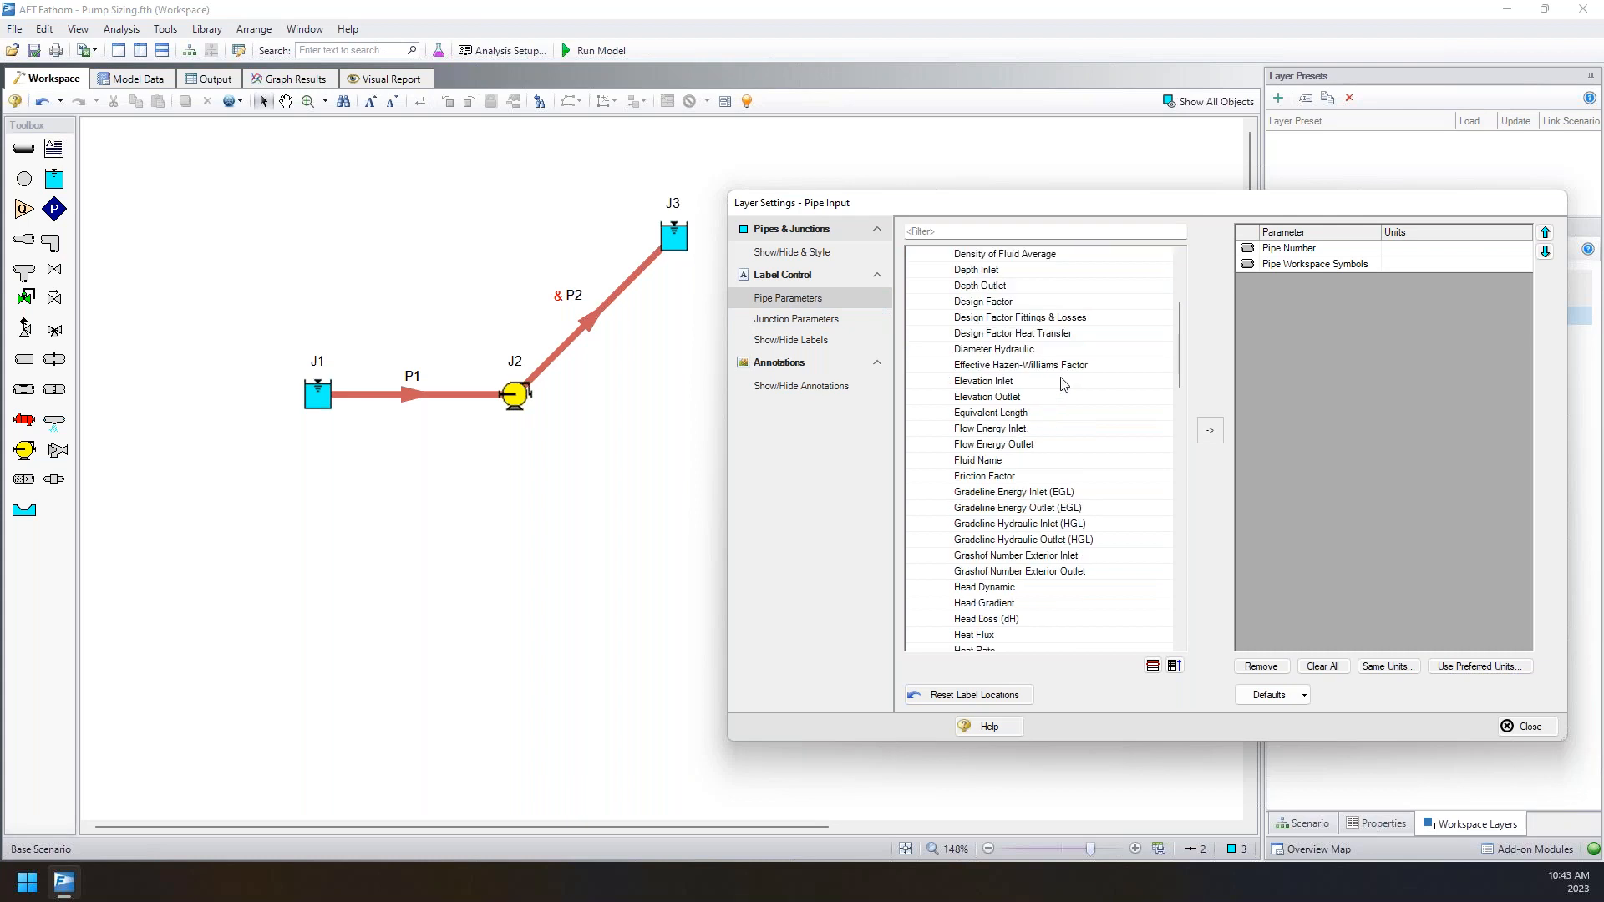
scroll(1064, 383, down, 15)
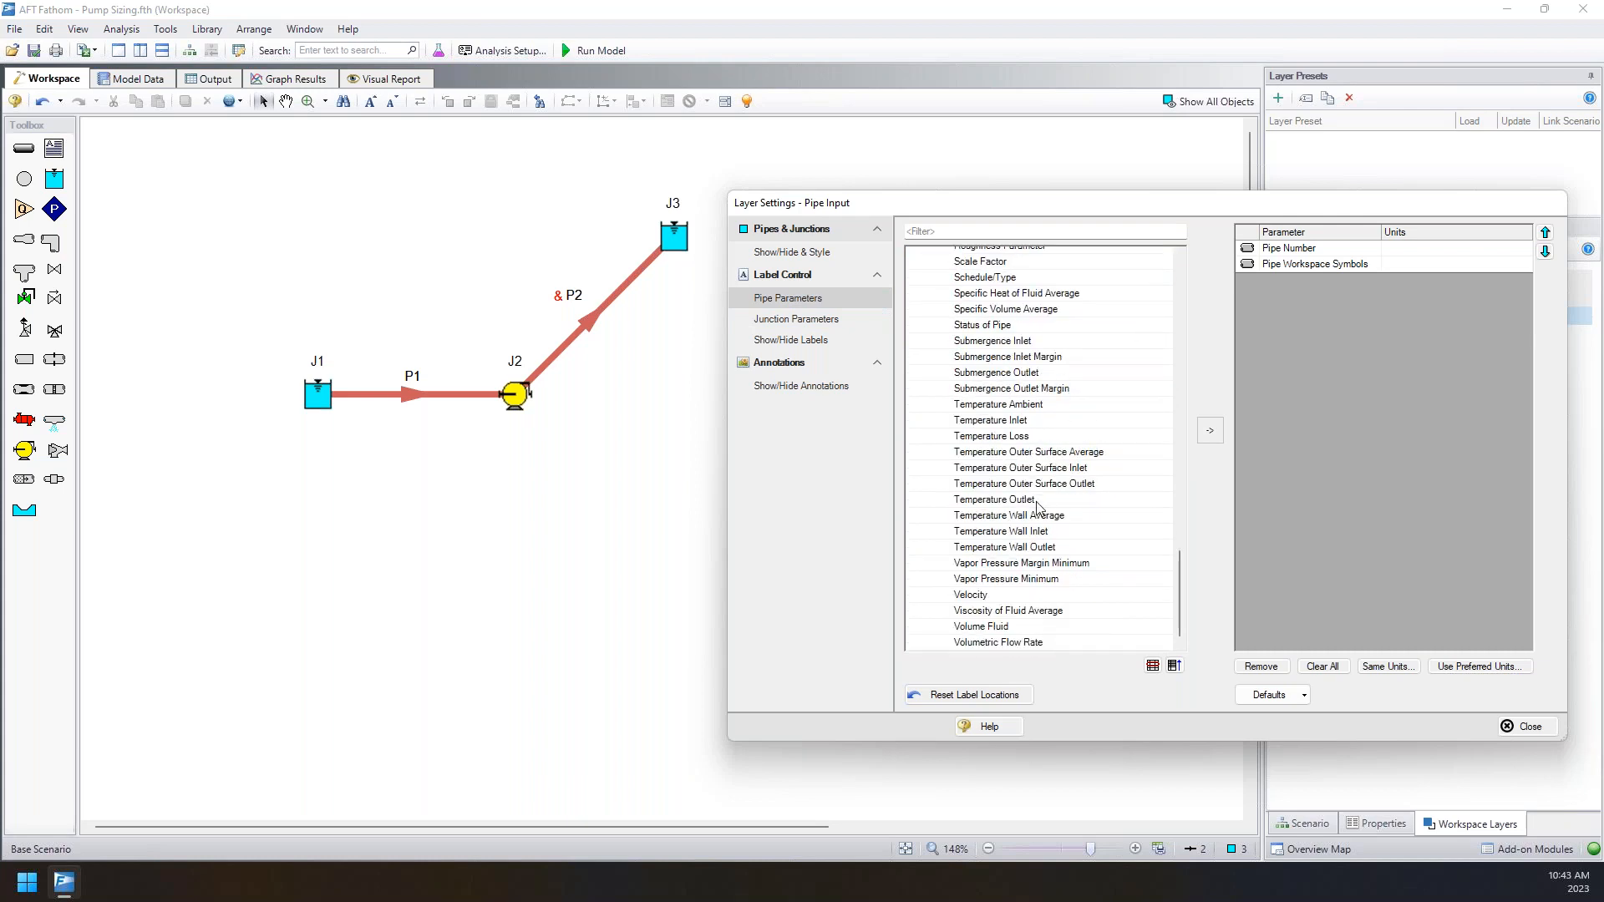
scroll(1037, 506, up, 20)
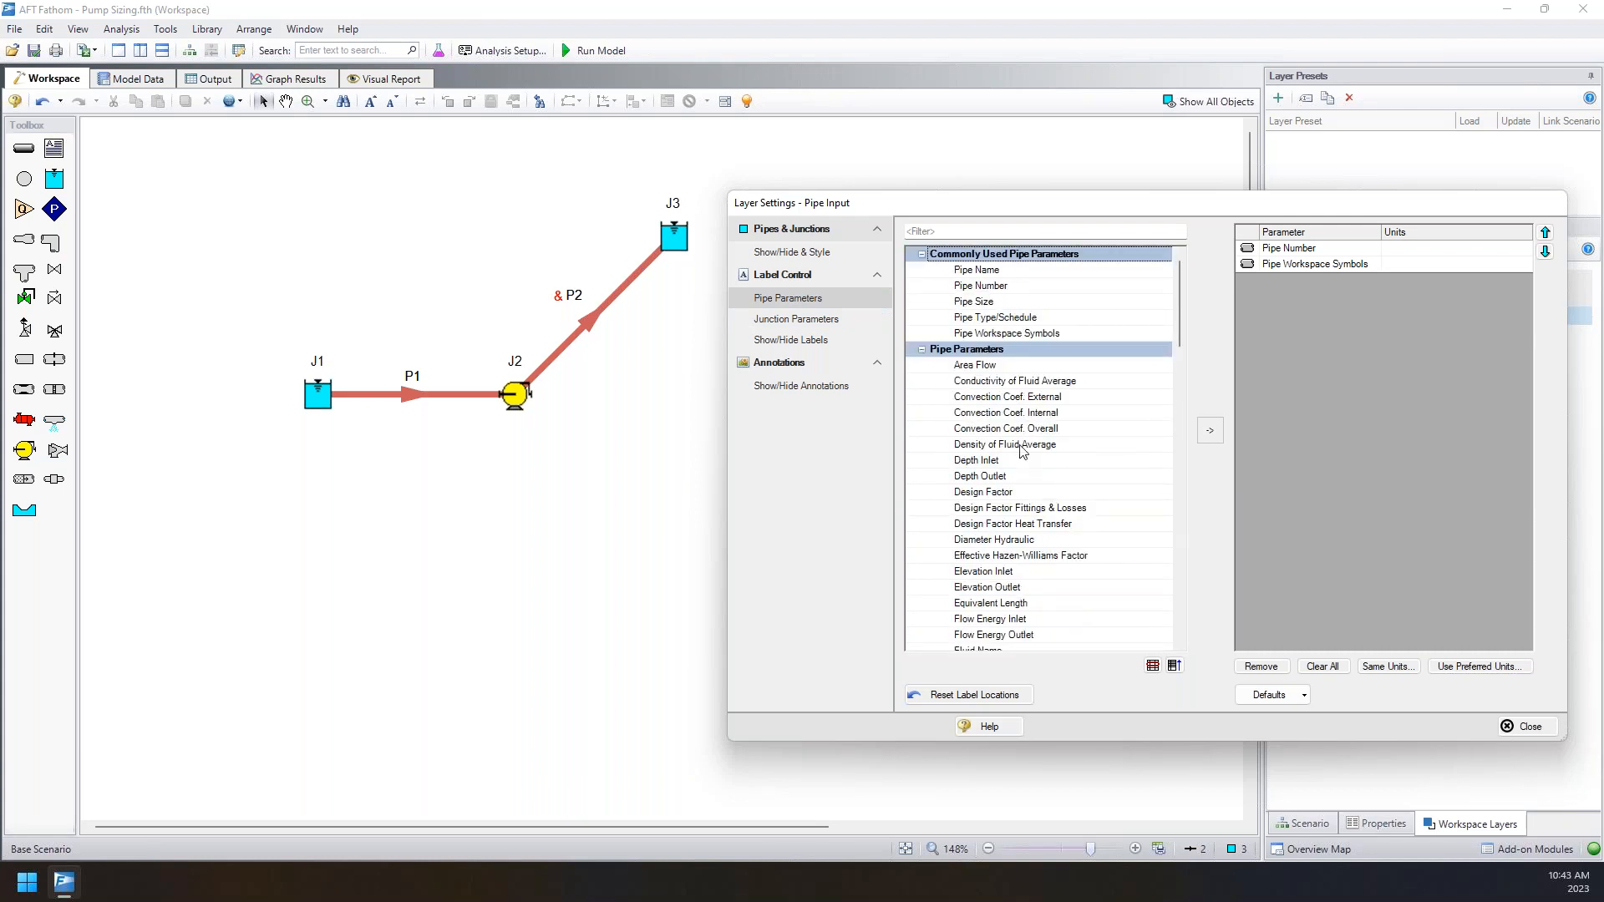
click(957, 230)
text(leng)
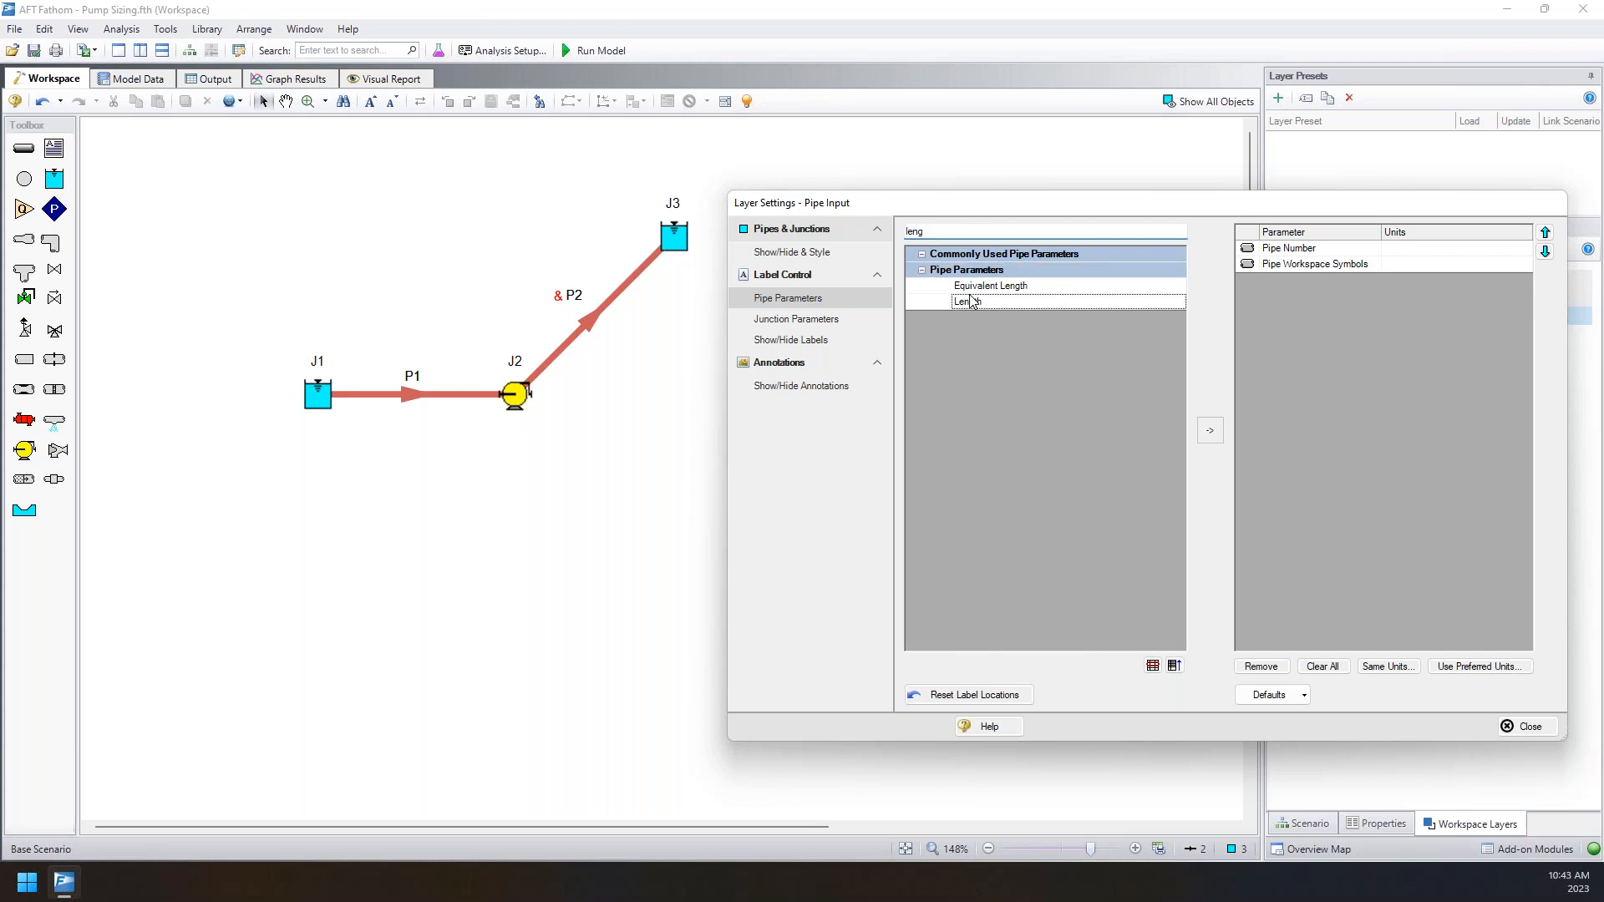
double_click(969, 301)
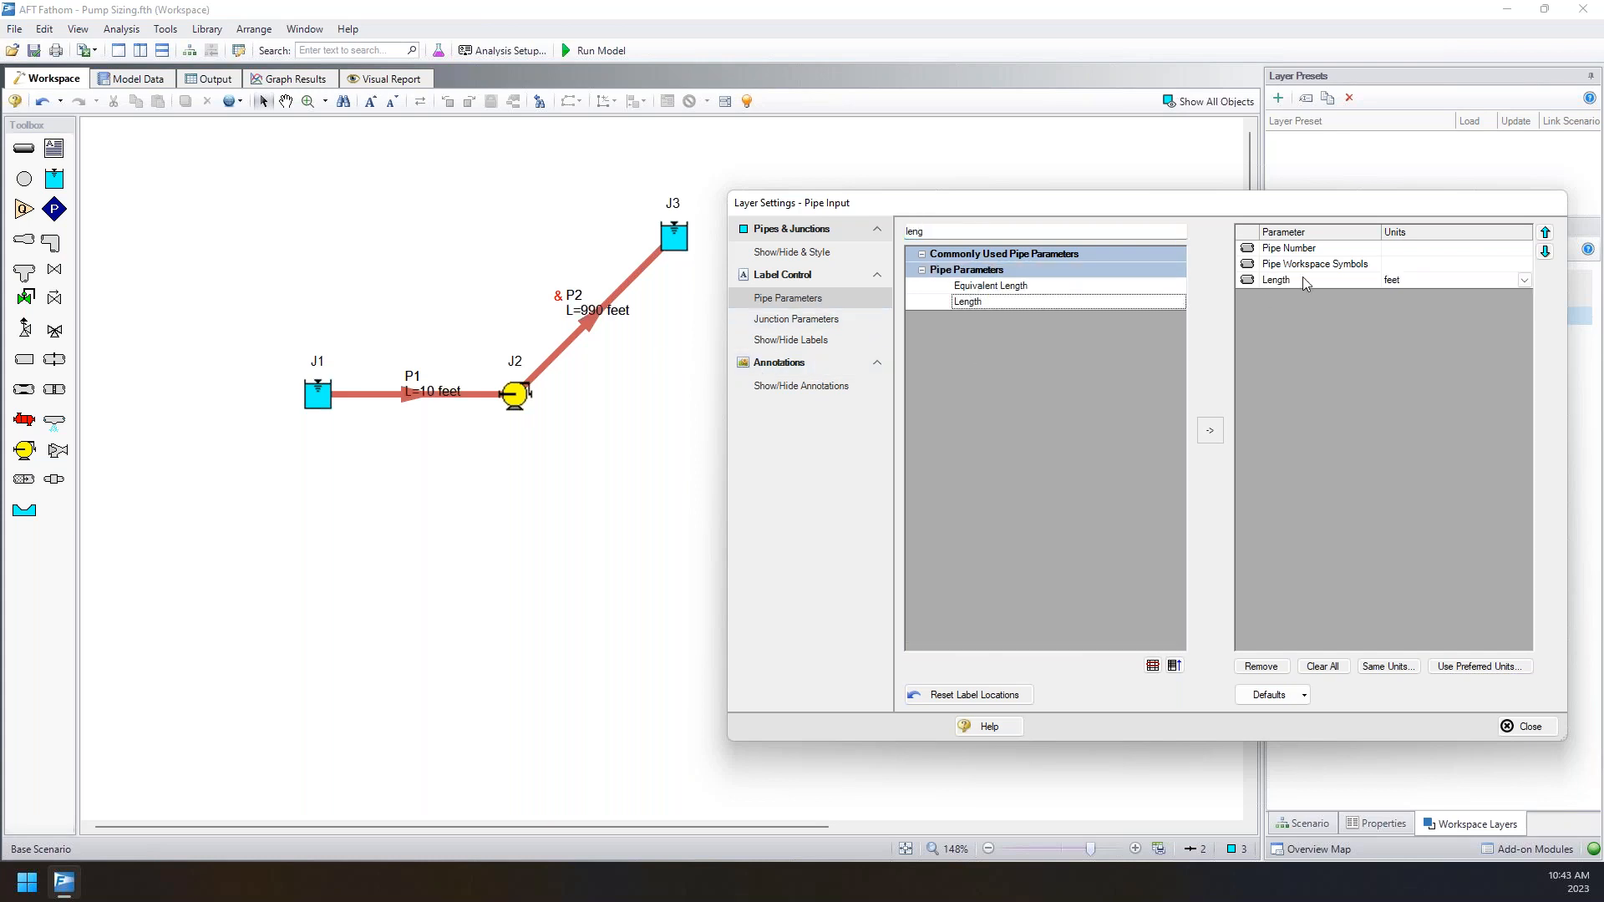
drag(598, 310, 560, 285)
drag(434, 383, 414, 343)
- Add Nominal Size to the Pipe Input layer's pipe labels and close the layer settings
click(967, 232)
double_click(968, 232)
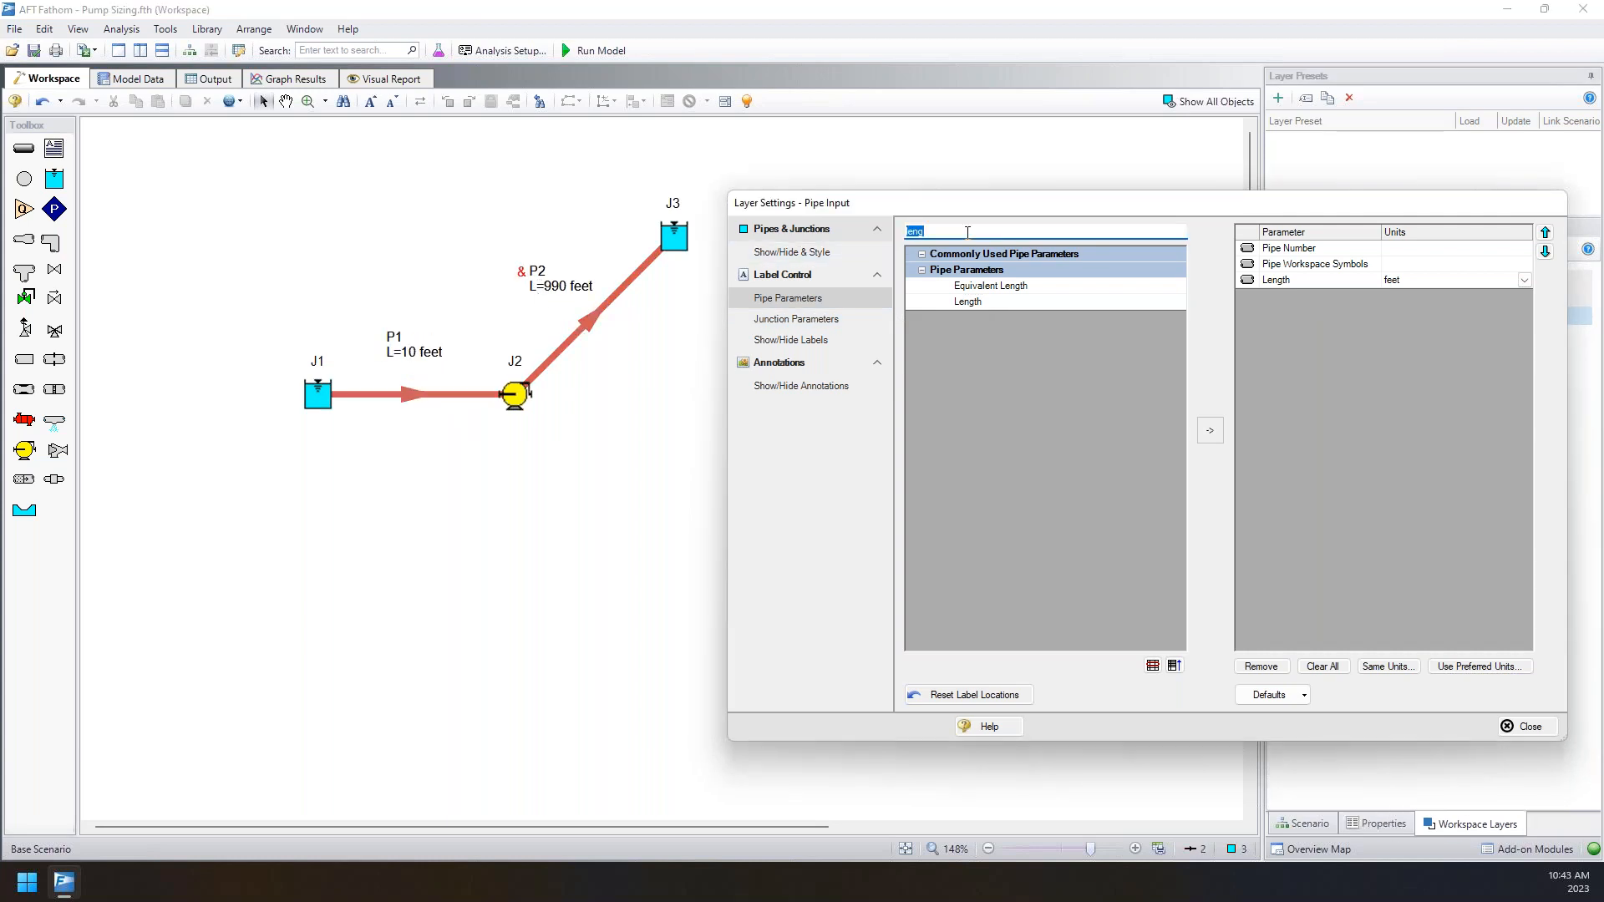
text(diam)
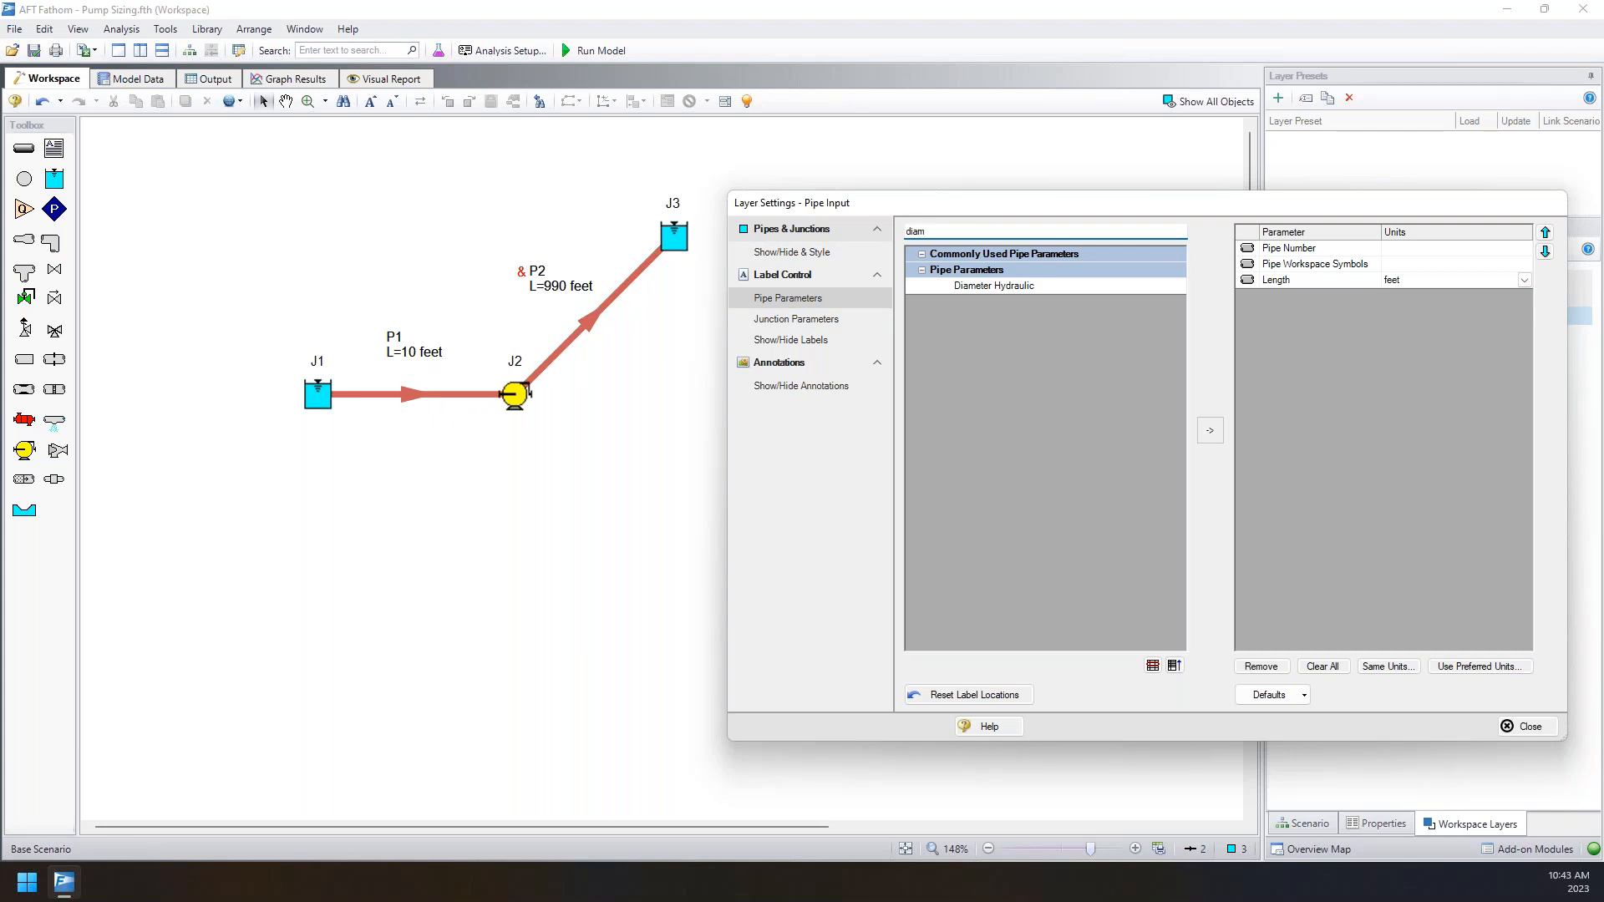
key(BackSpace)
key(BackSpace)
key(BackSpace)
key(BackSpace)
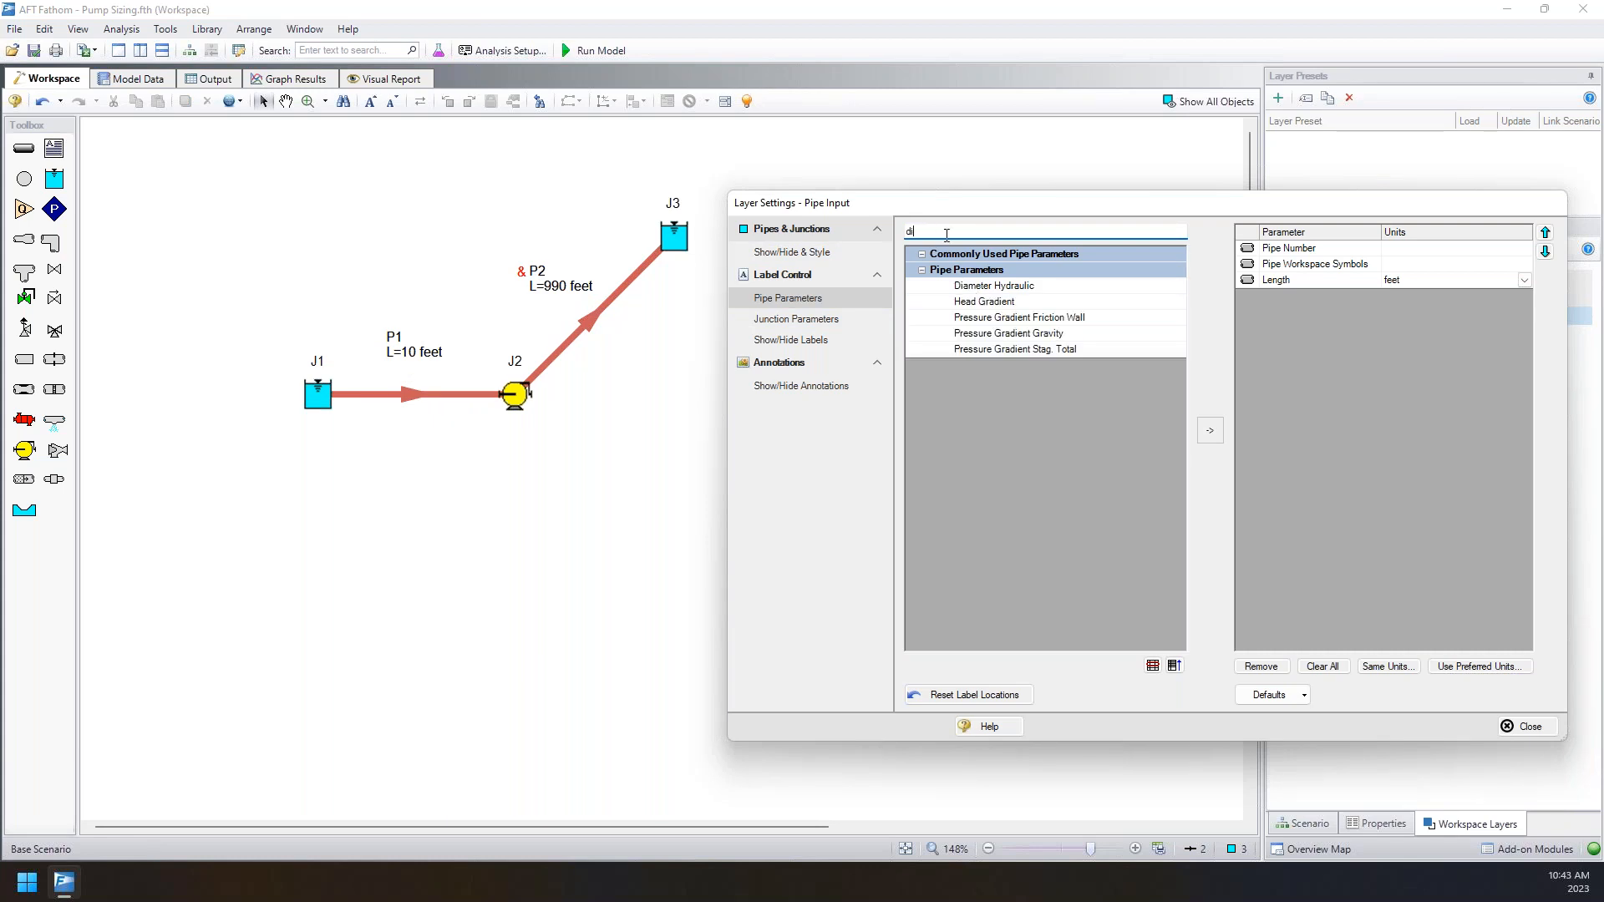
text(nomin)
double_click(982, 286)
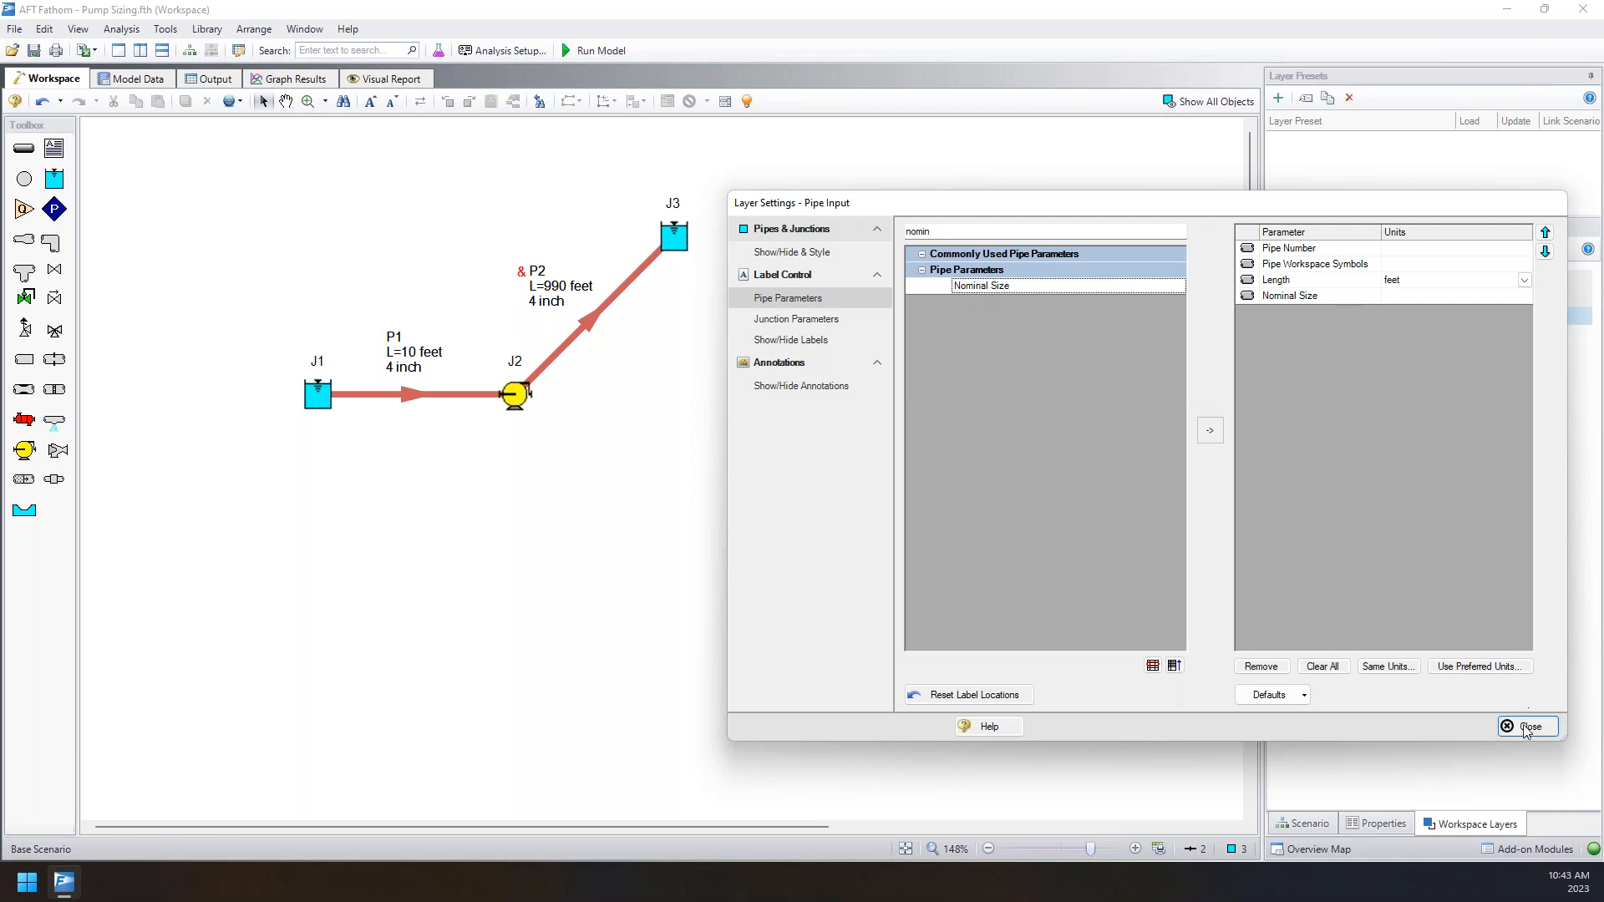
click(1527, 727)
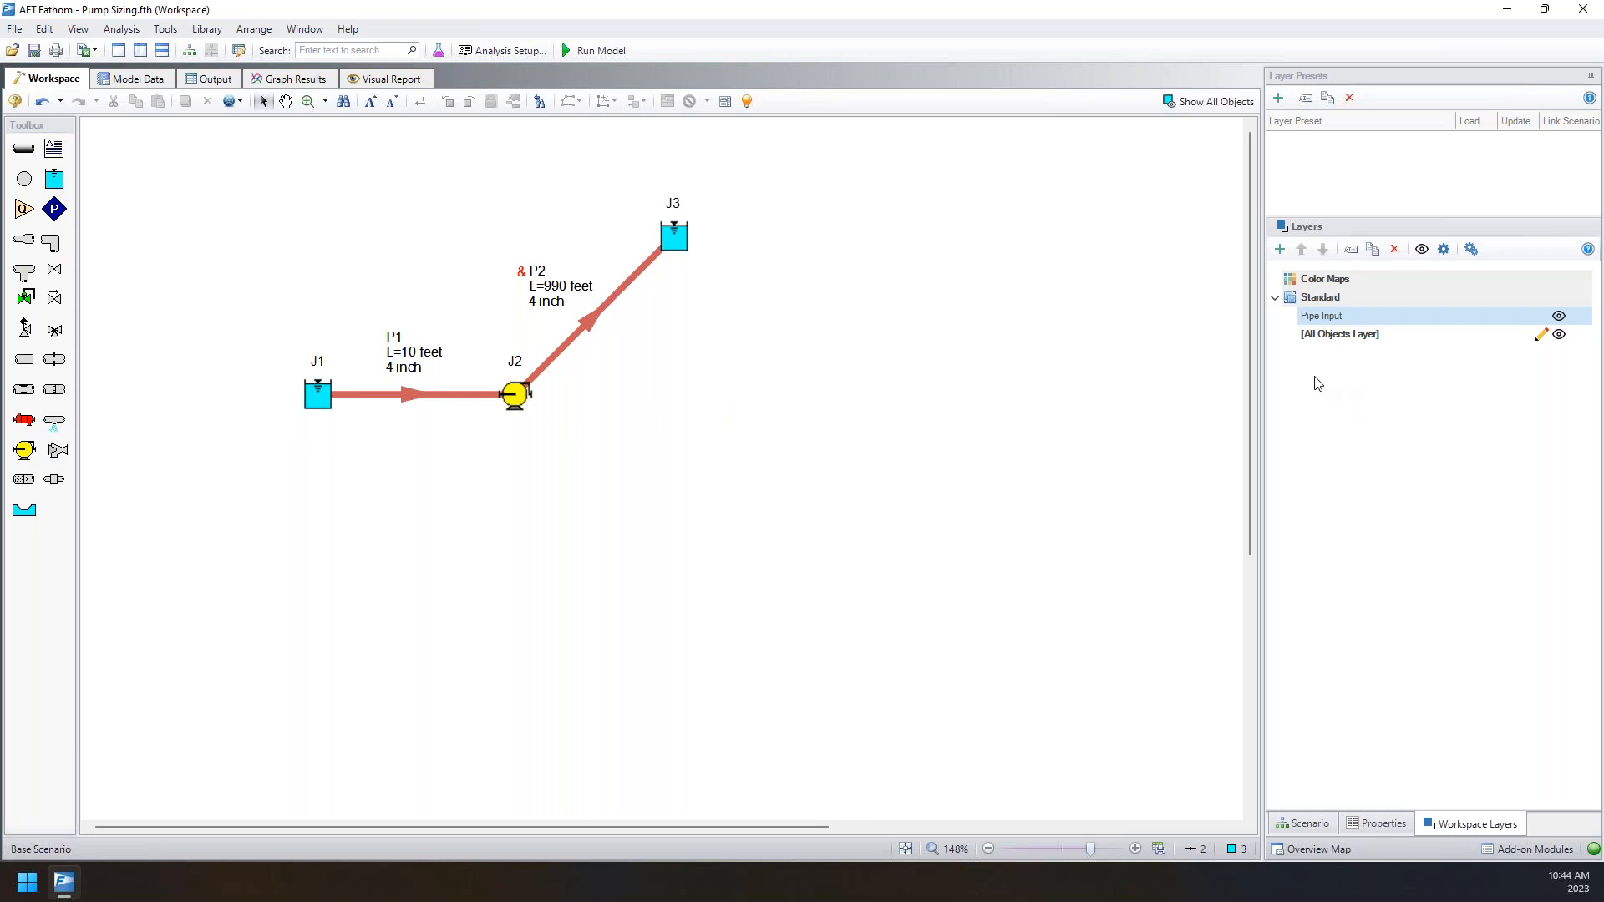
- Create a new color map layer named Max Pressure
drag(746, 183, 262, 531)
click(622, 397)
click(1279, 250)
click(1309, 314)
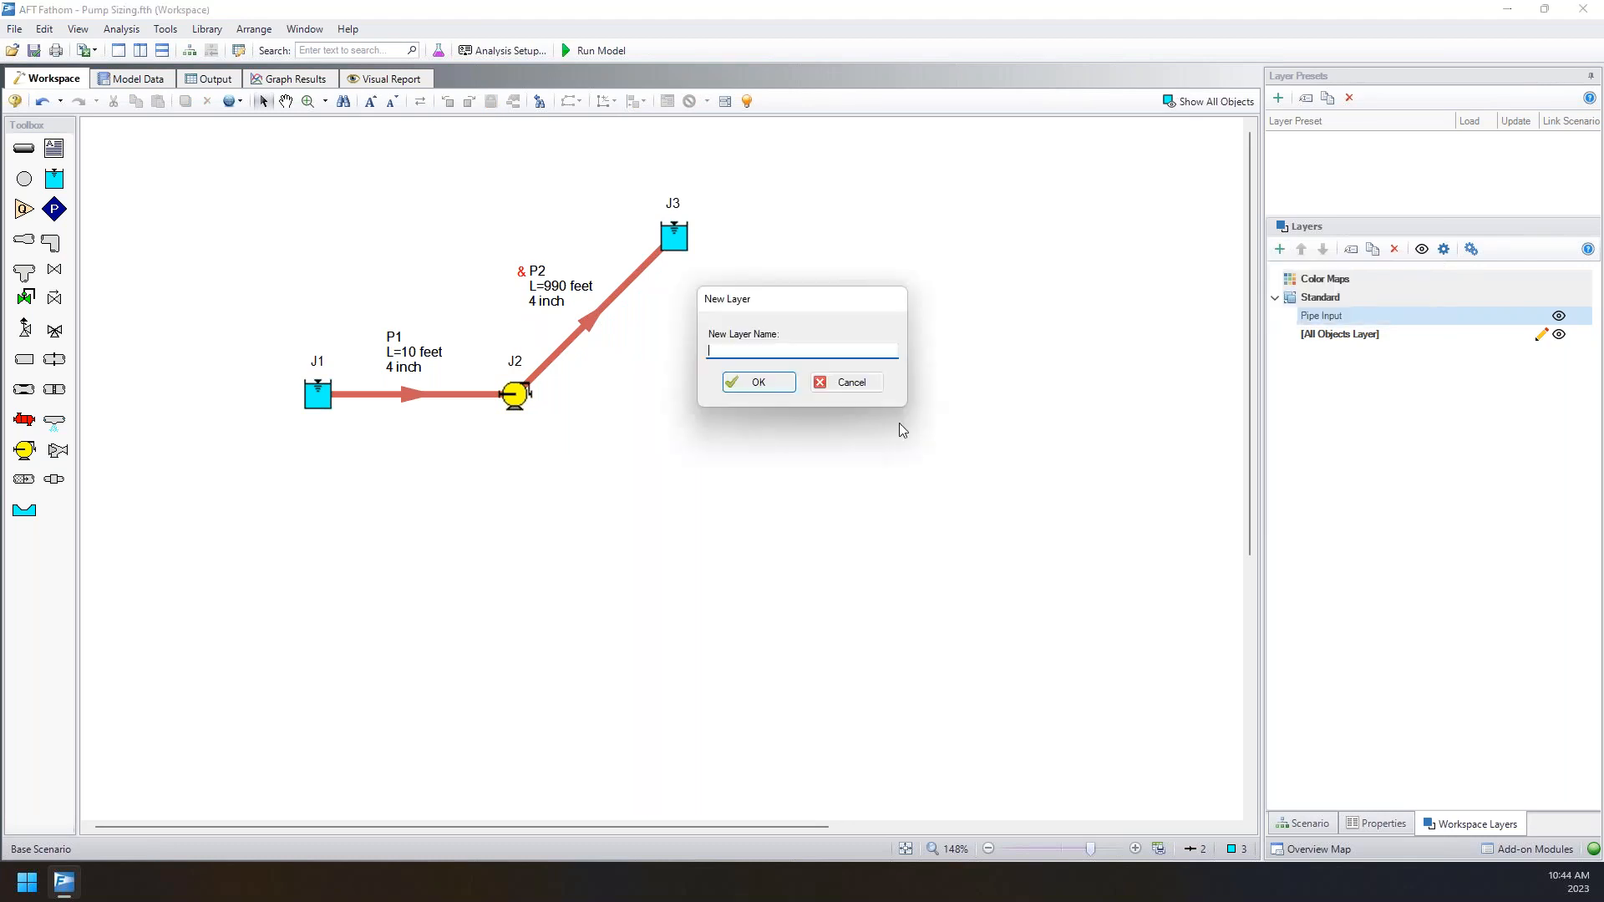
text(Max)
key(Return)
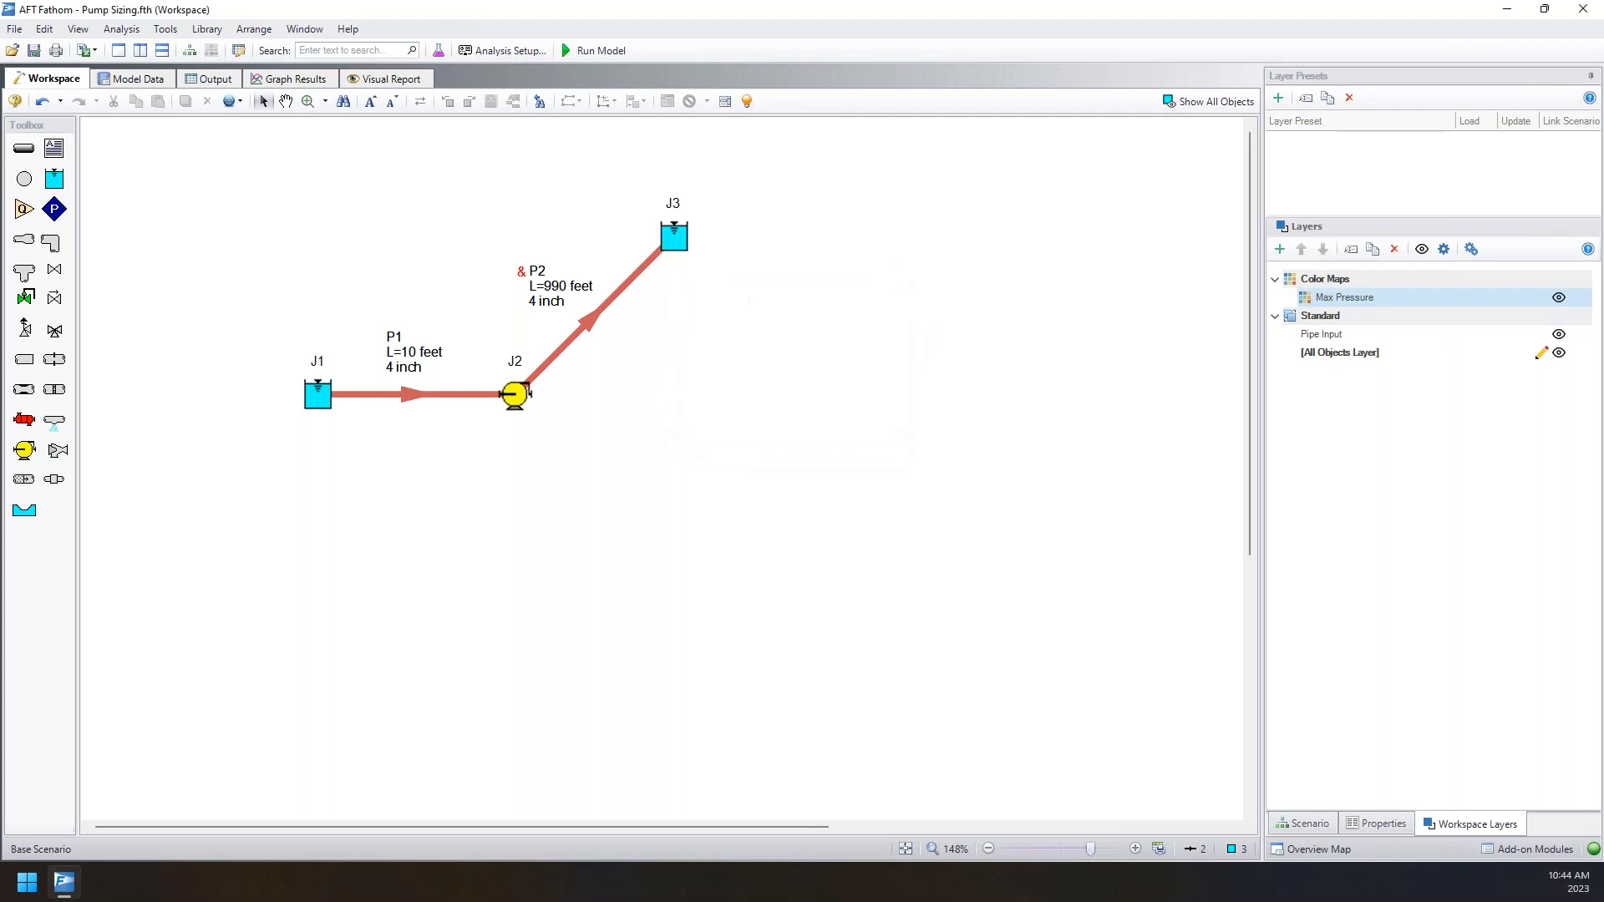
- Open the Max Pressure layer's settings and color the pipes by Pressure Static Maximum in psia
double_click(1354, 301)
drag(854, 274, 1145, 345)
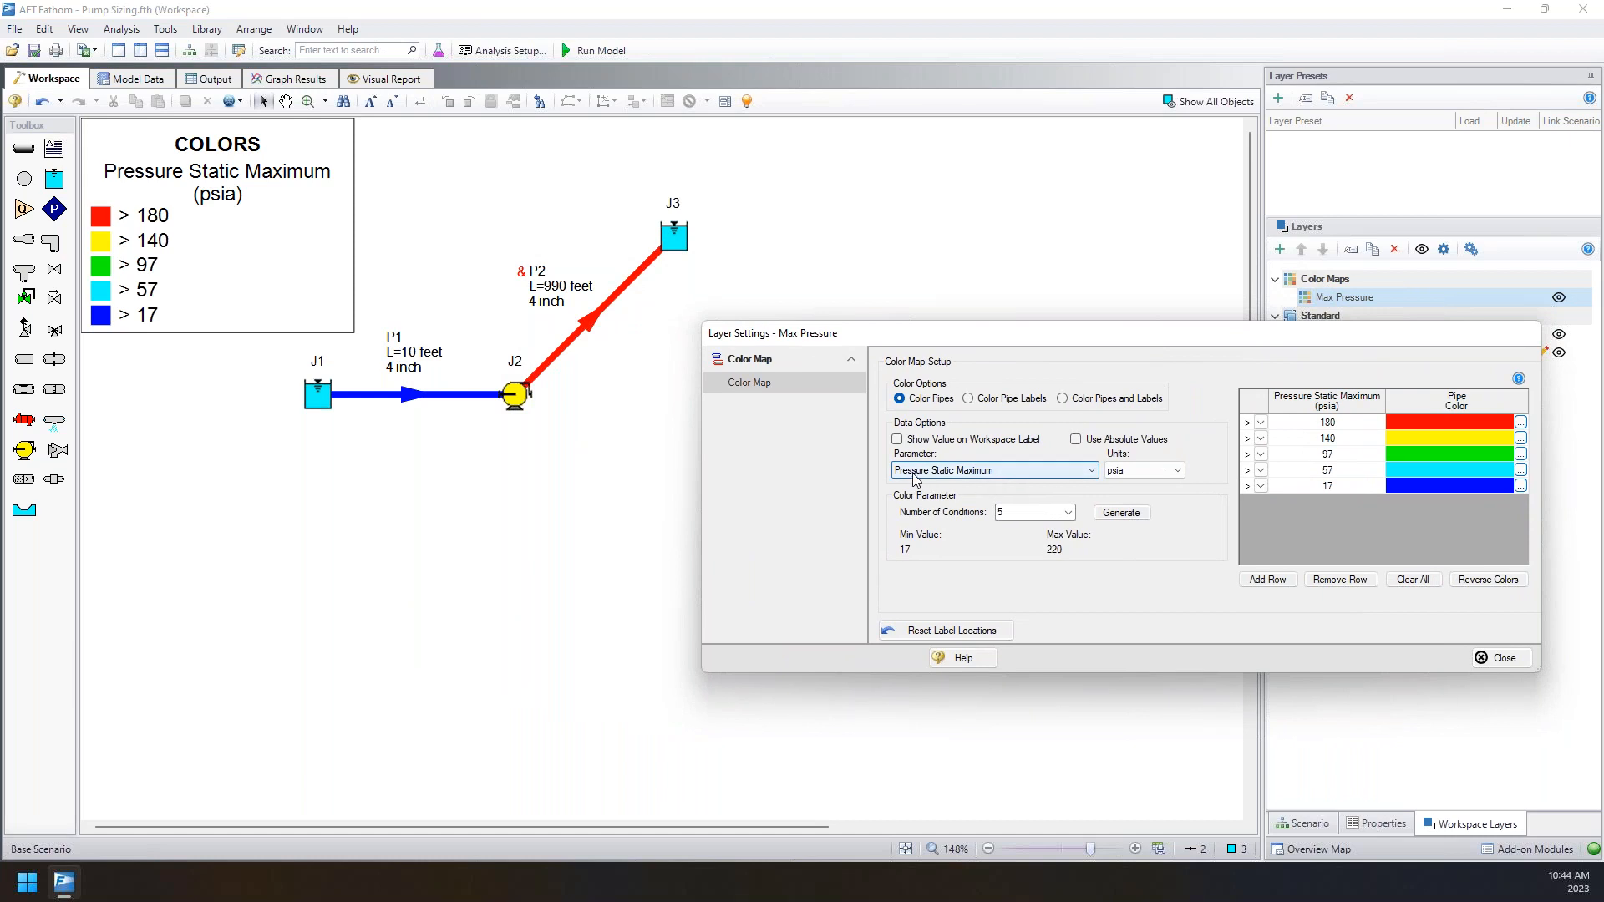
click(916, 472)
scroll(1044, 522, up, 3)
mouse_move(1094, 518)
mouse_down()
mouse_move(1089, 551)
mouse_move(1091, 525)
mouse_up()
click(1153, 345)
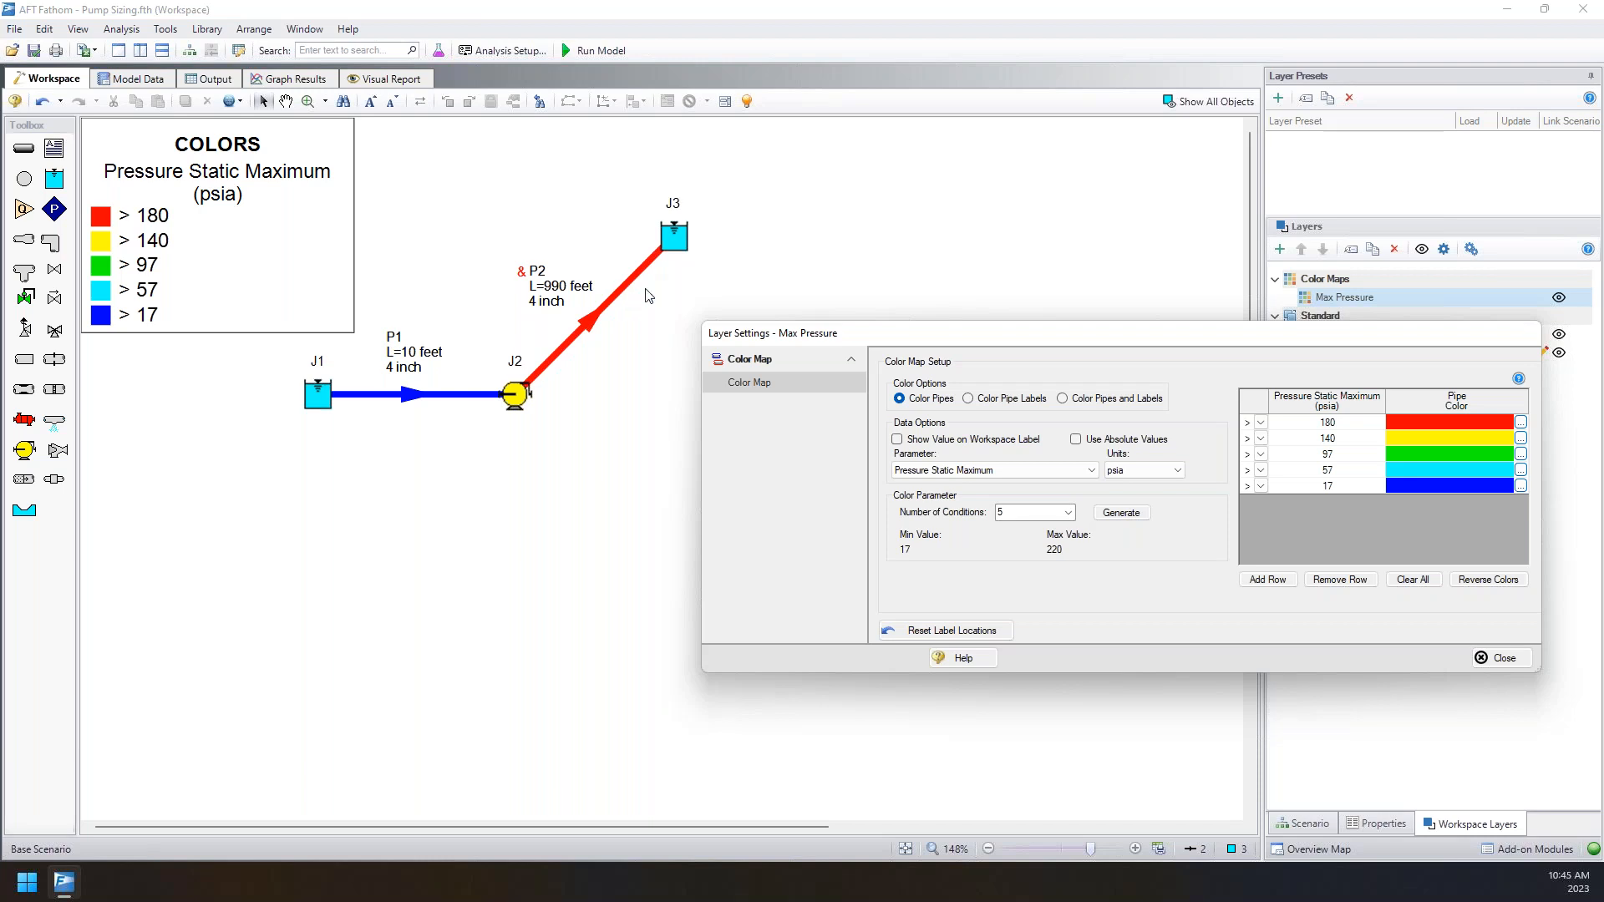
- Go through the threshold rows of the Max Pressure color map and set its number of conditions to 10
click(1262, 424)
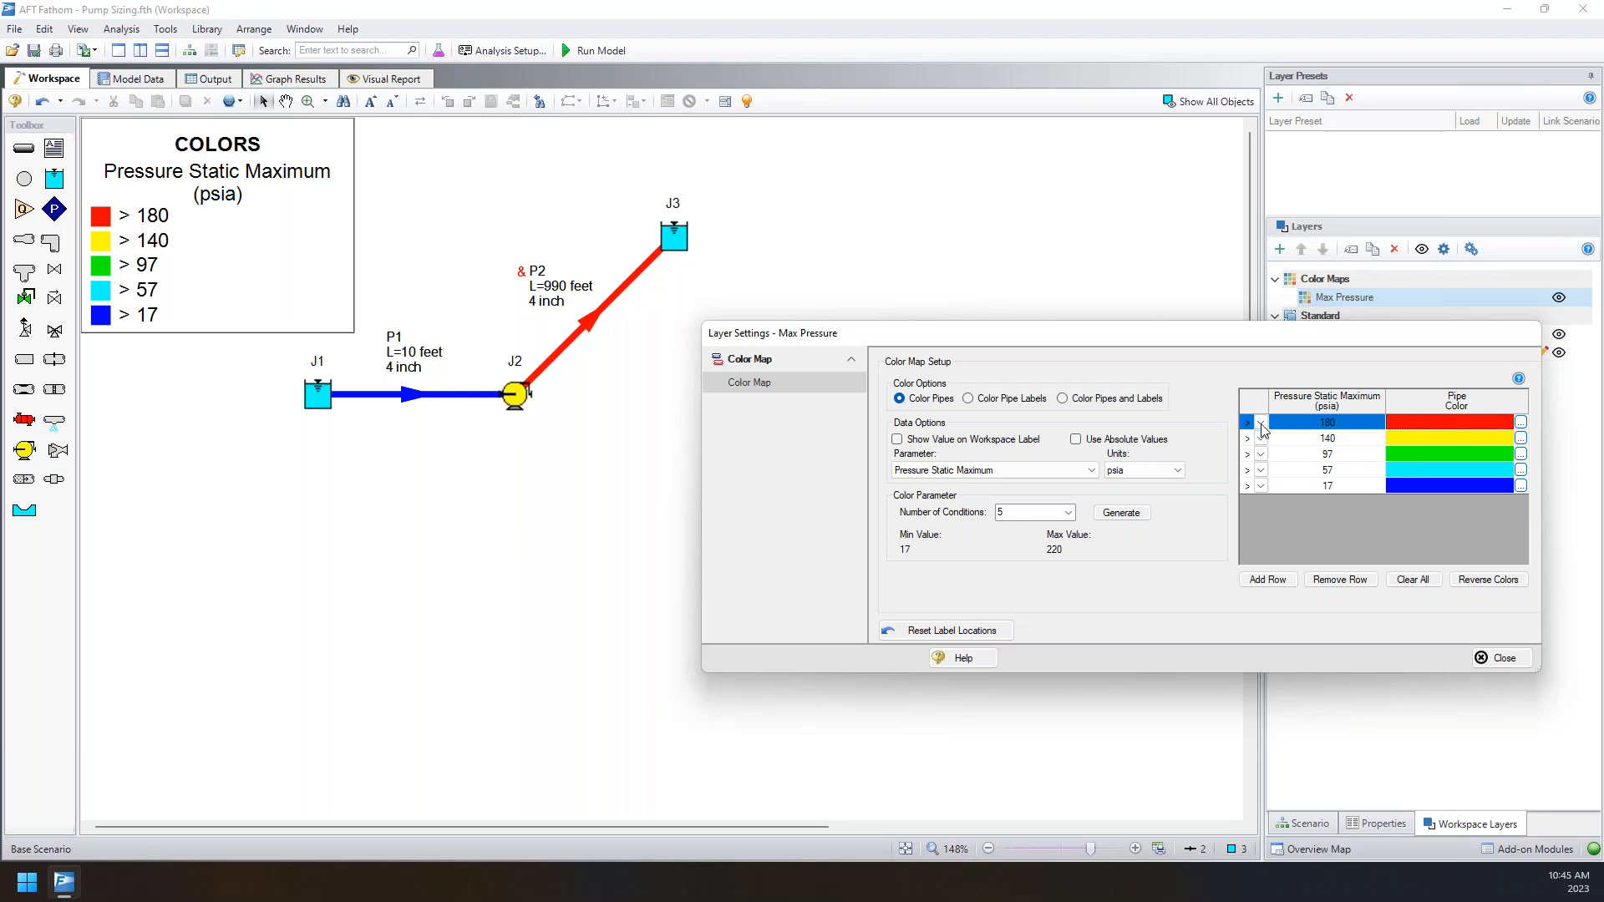
click(1327, 423)
click(1341, 443)
click(1341, 457)
click(1342, 472)
click(1342, 486)
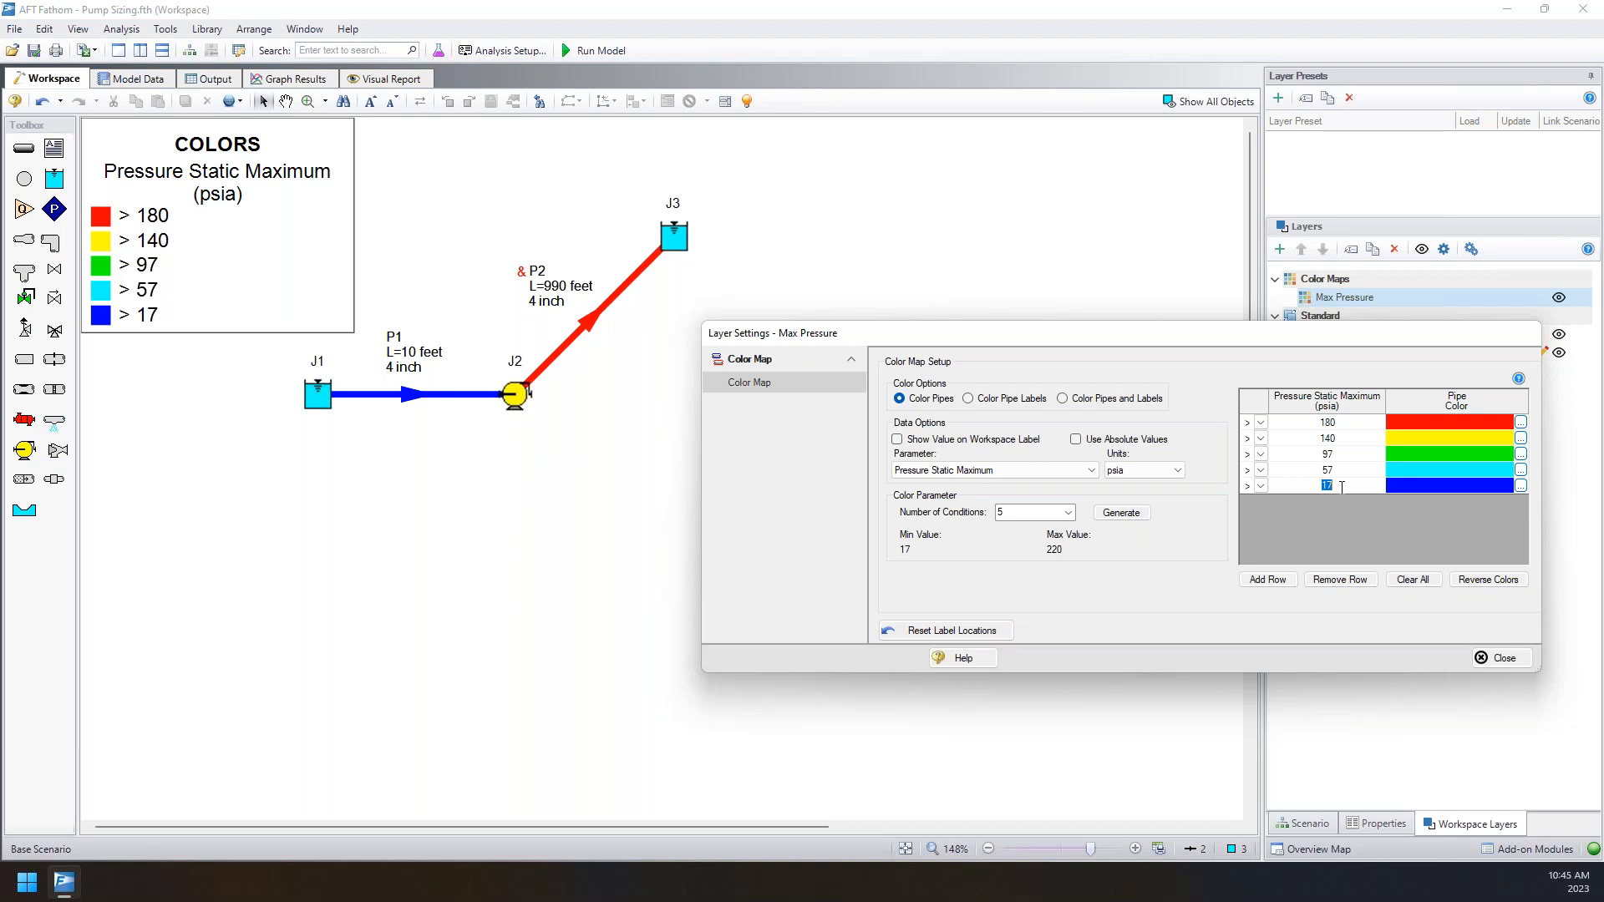
click(1342, 424)
click(1067, 512)
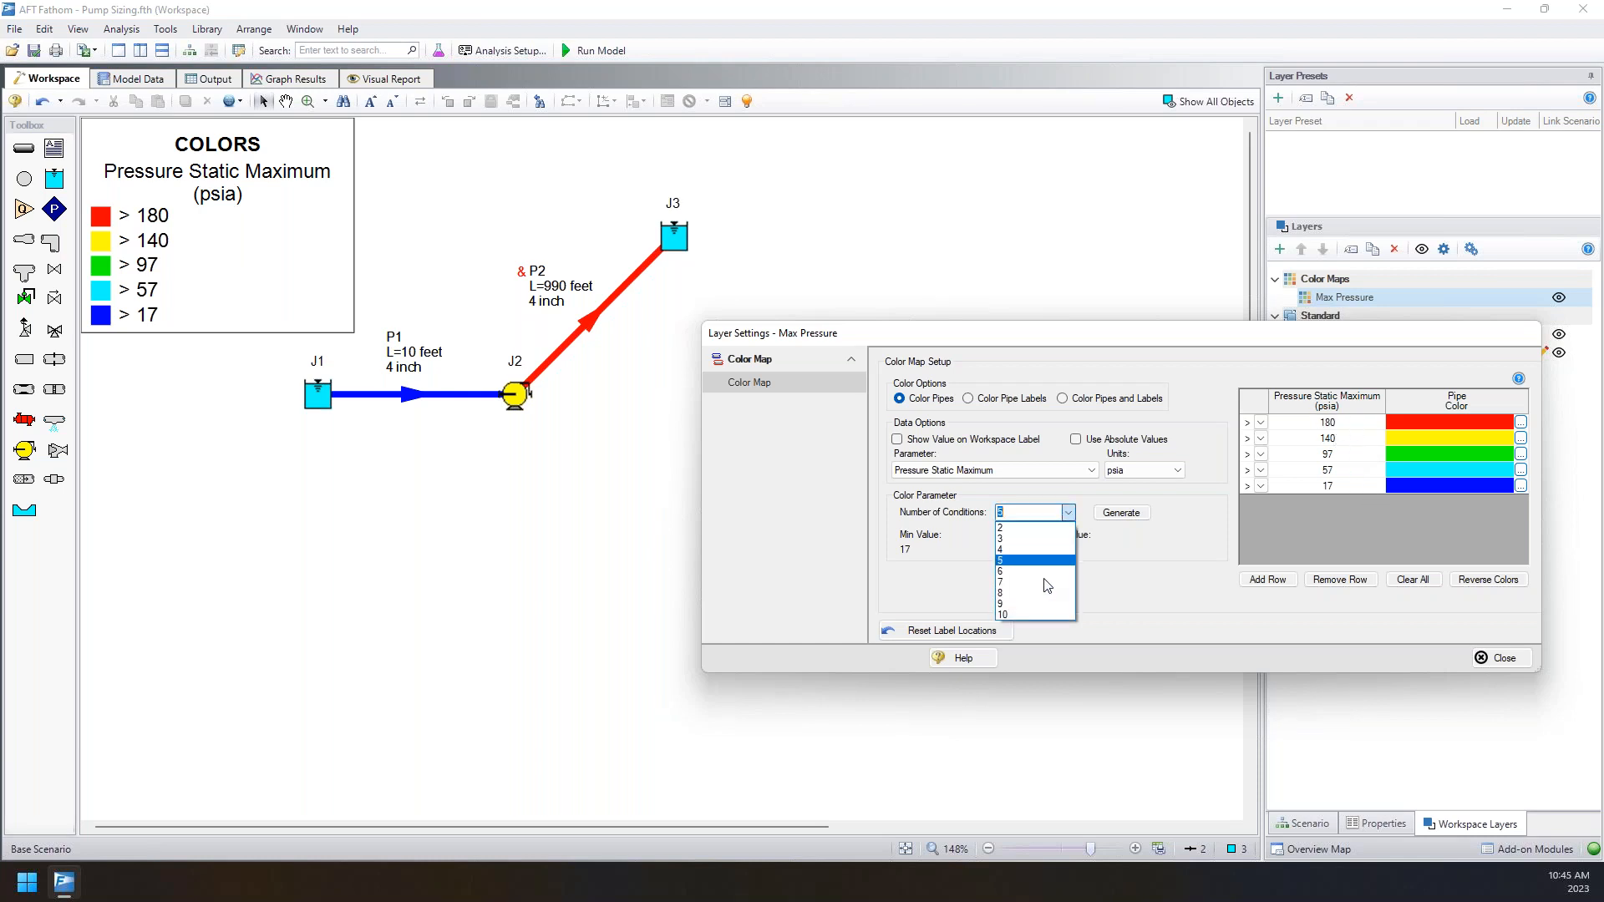
click(1039, 614)
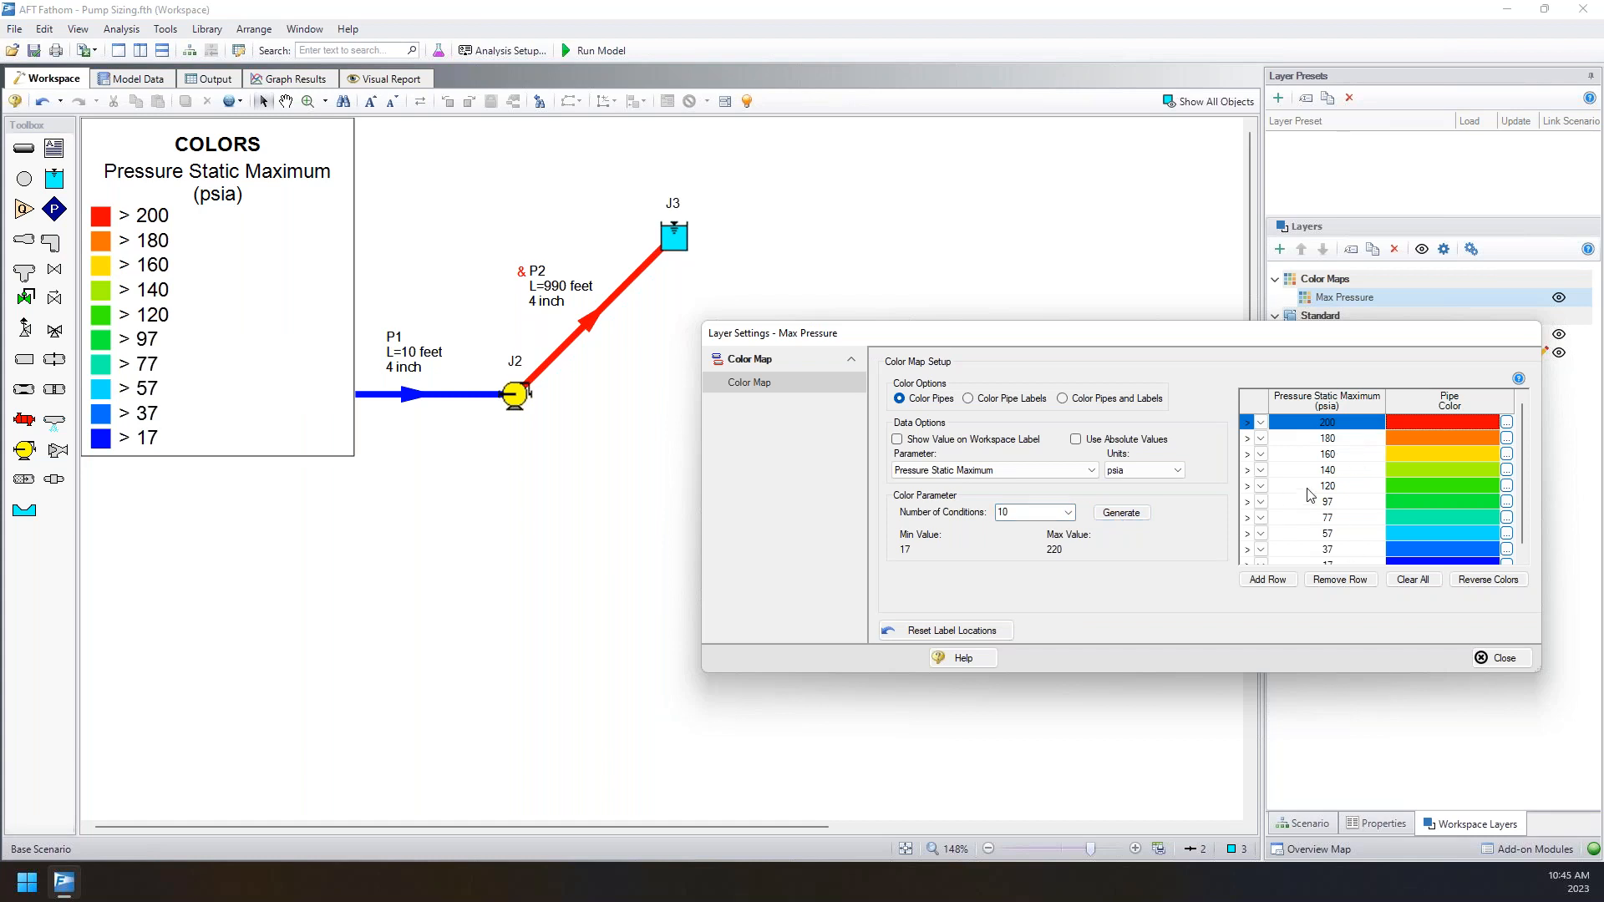
- Set the Max Pressure color map to 5 conditions, close its settings, and place the color legend beside the model, east of J3
click(1067, 512)
click(1028, 561)
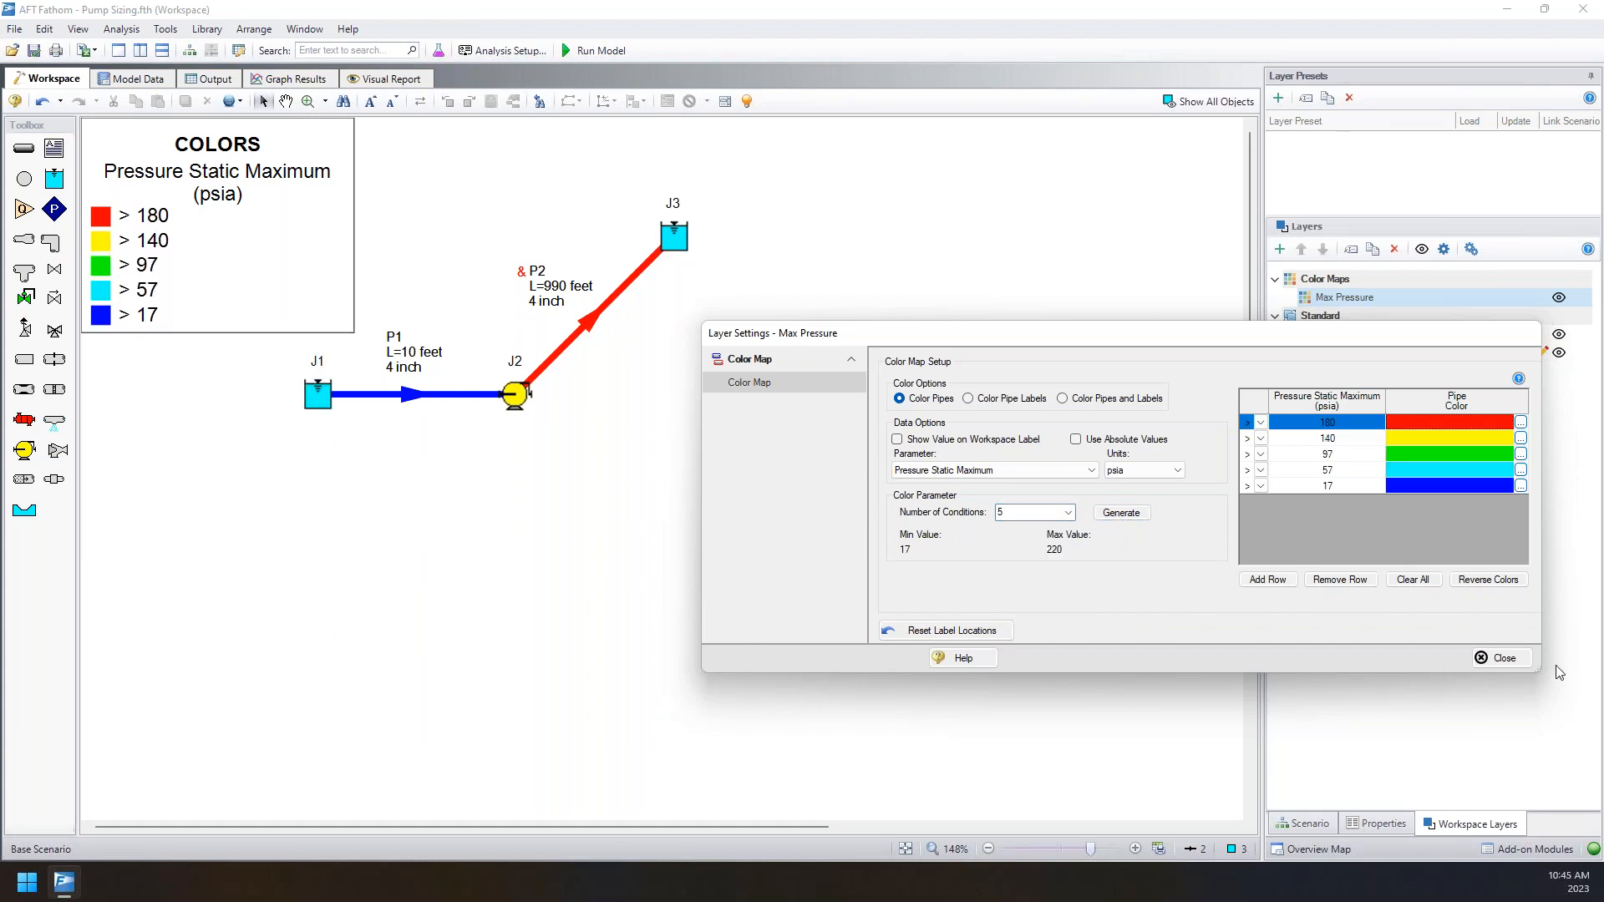
click(1495, 658)
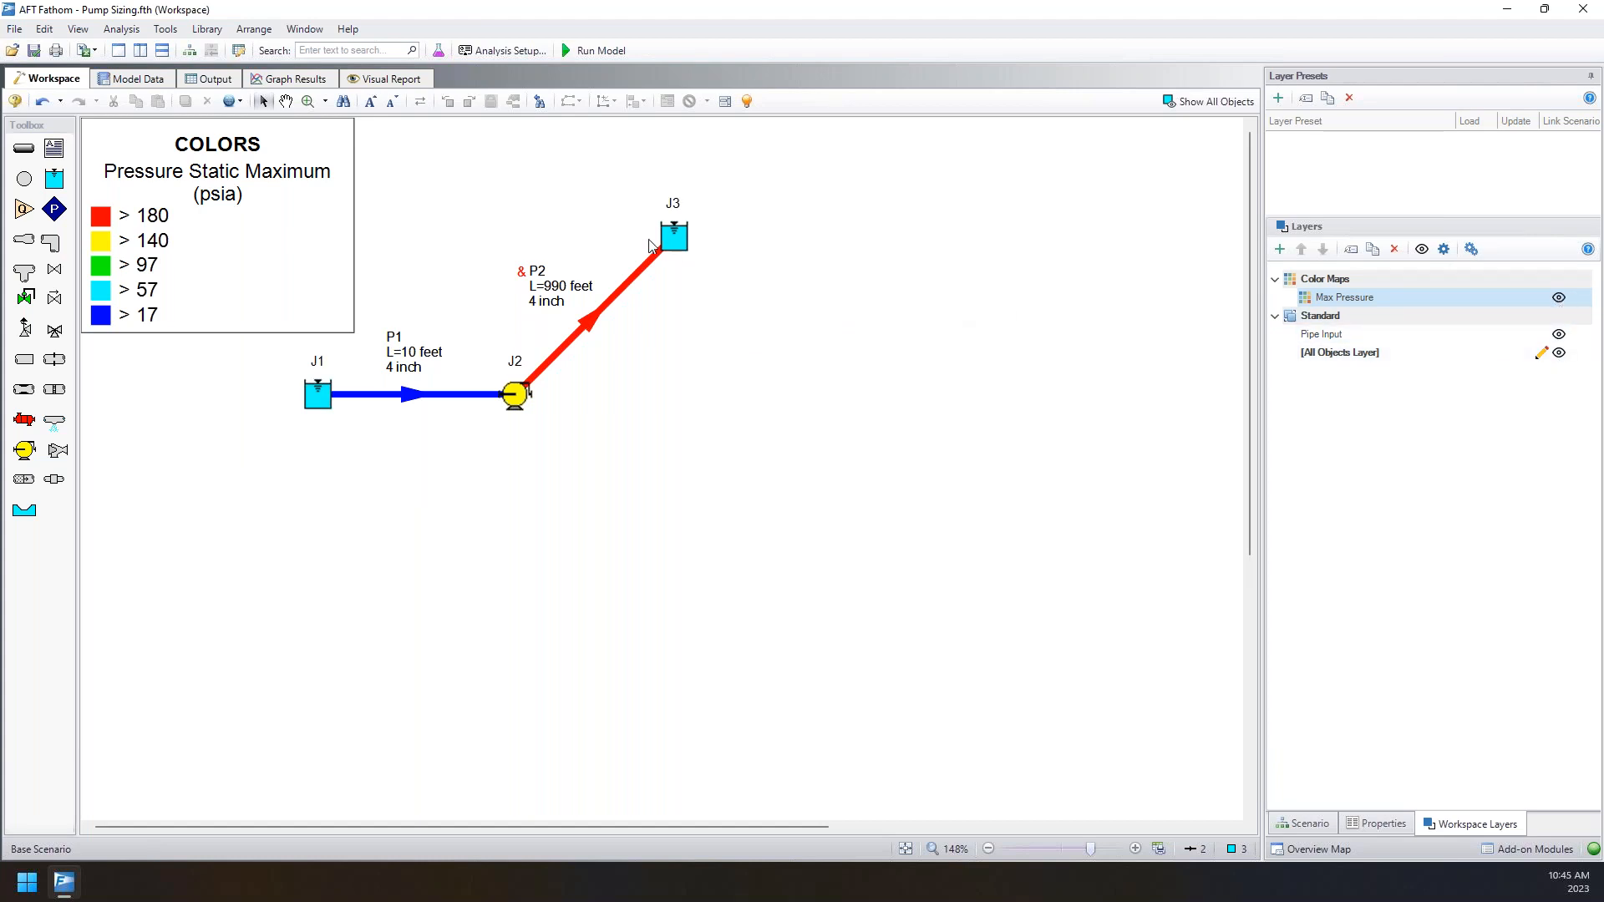
drag(242, 237, 912, 350)
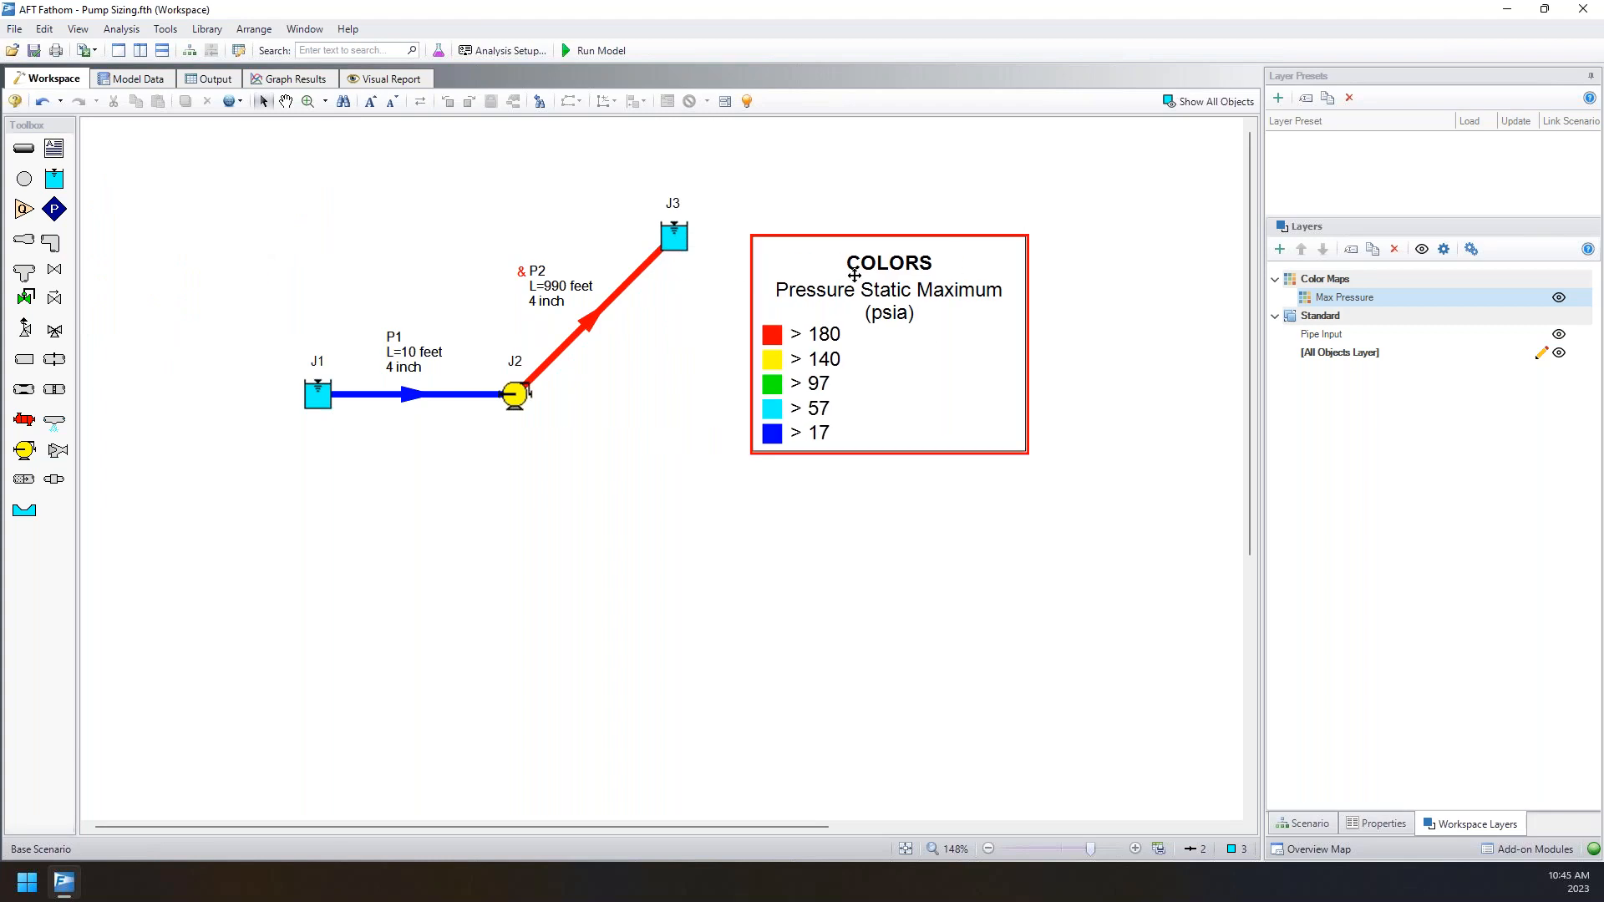
- Hide the Max Pressure and Pipe Input layers, switching Pipe Input on and off once with all pipes and junctions selected
click(1558, 298)
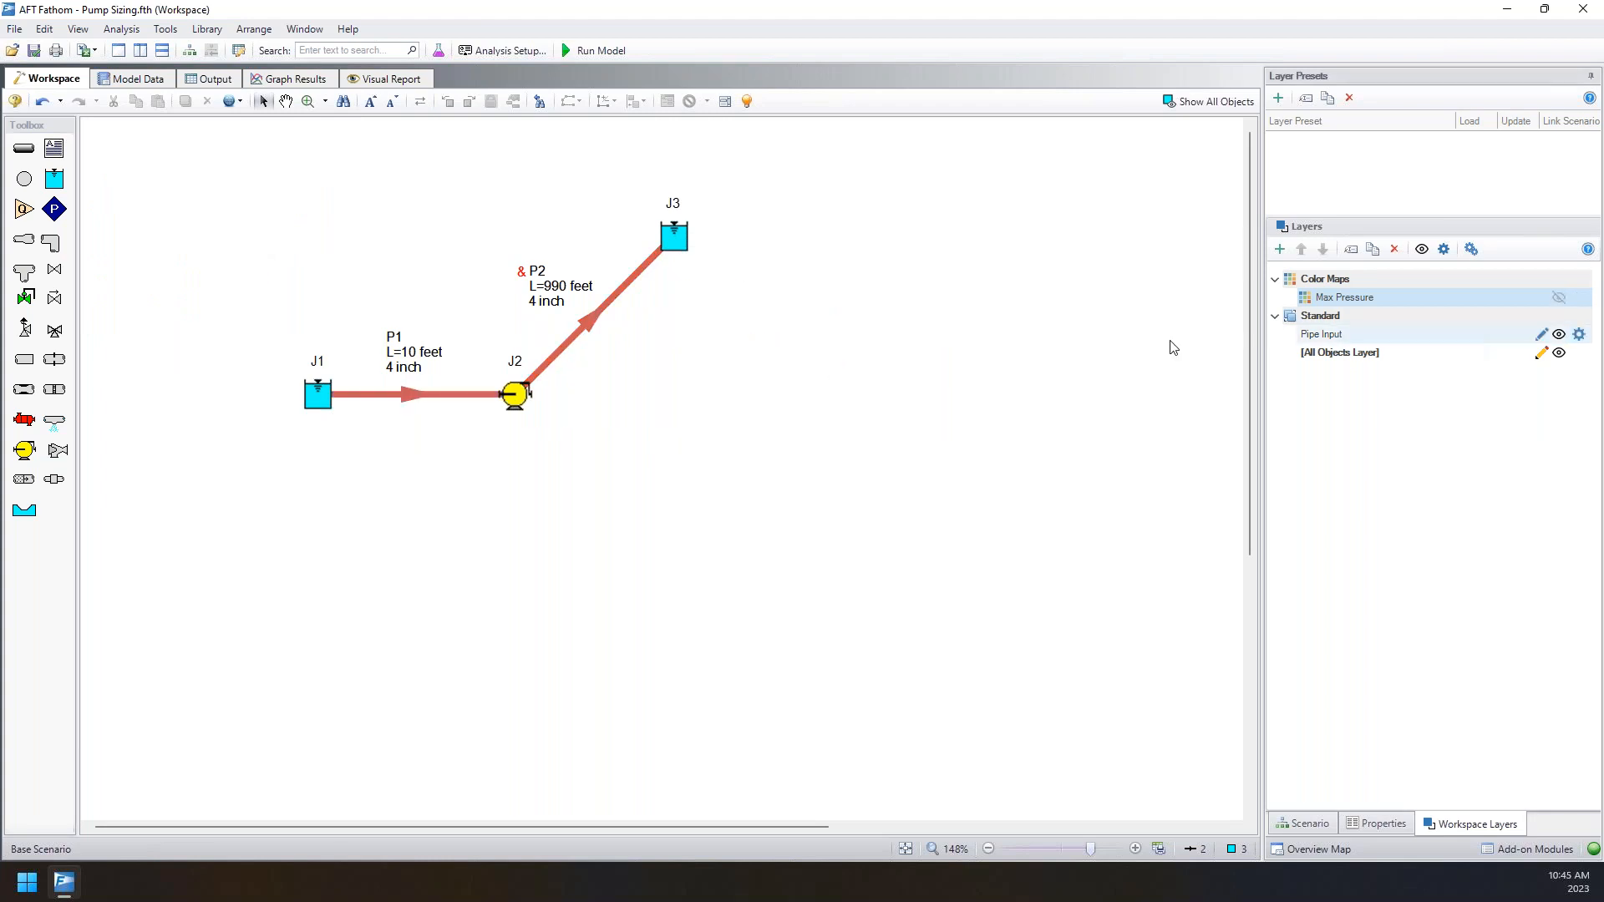
click(1559, 334)
drag(777, 191, 252, 475)
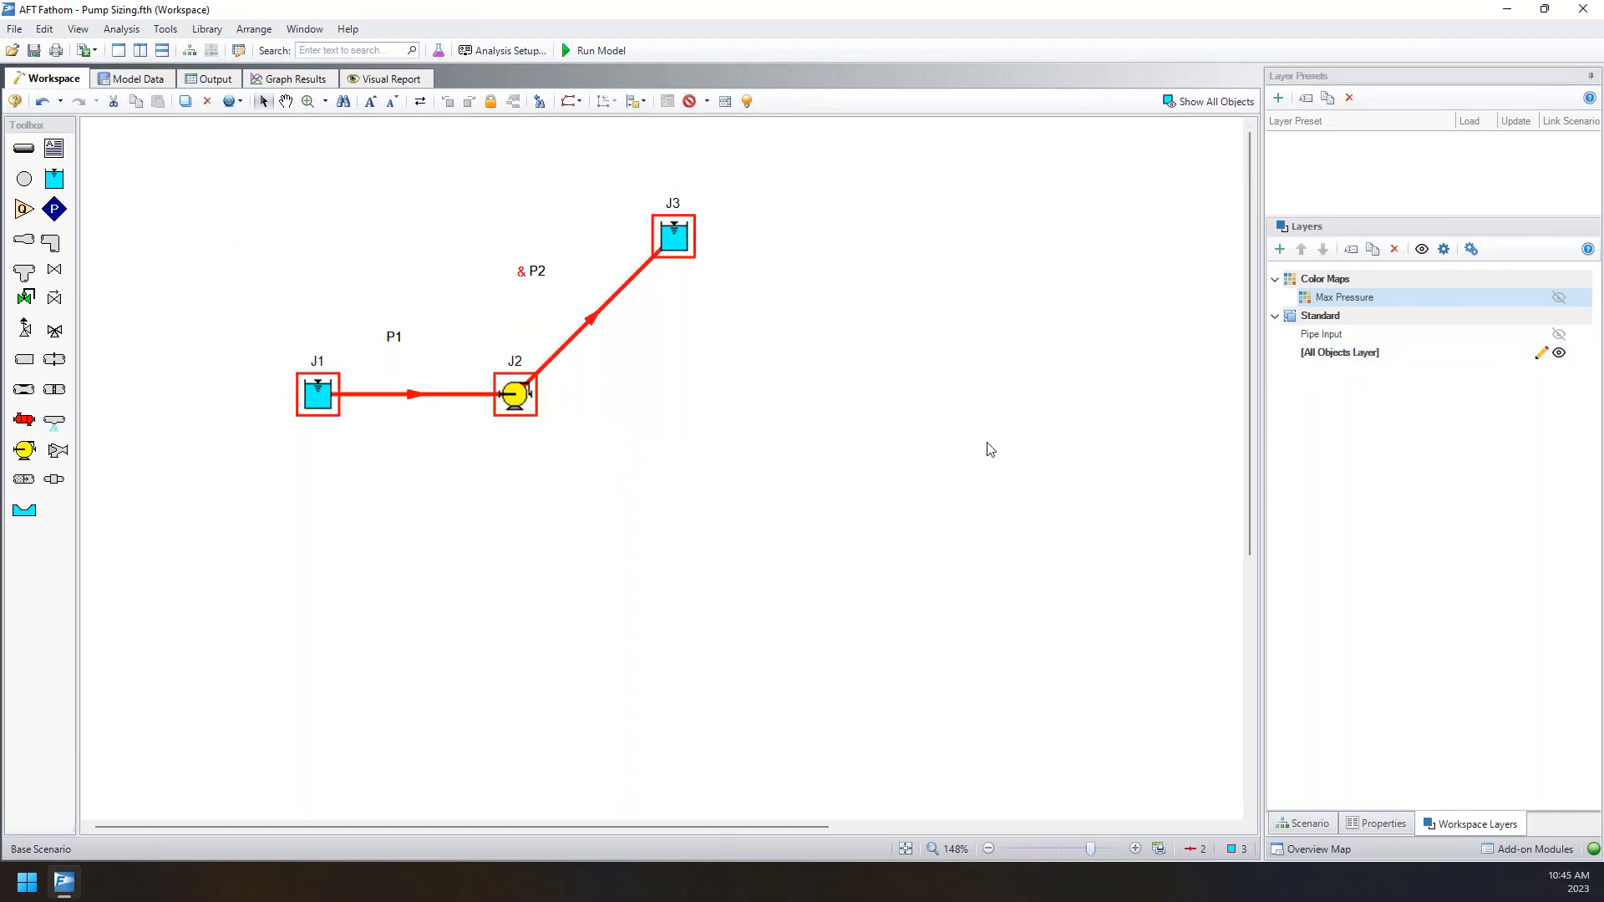
click(1559, 335)
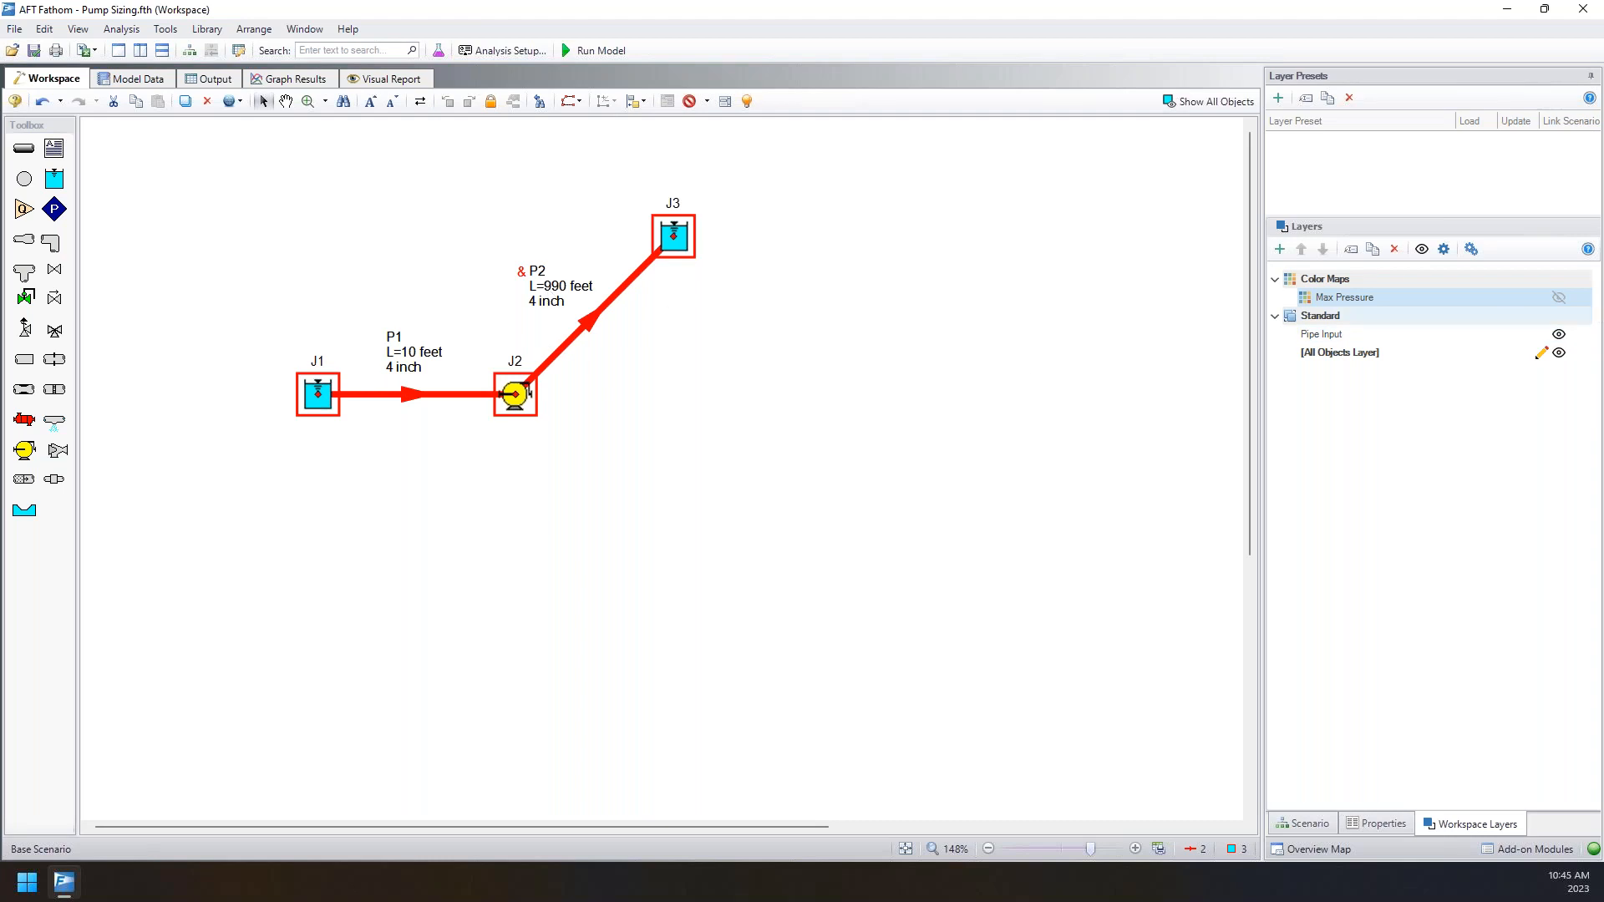
click(1558, 335)
click(1138, 444)
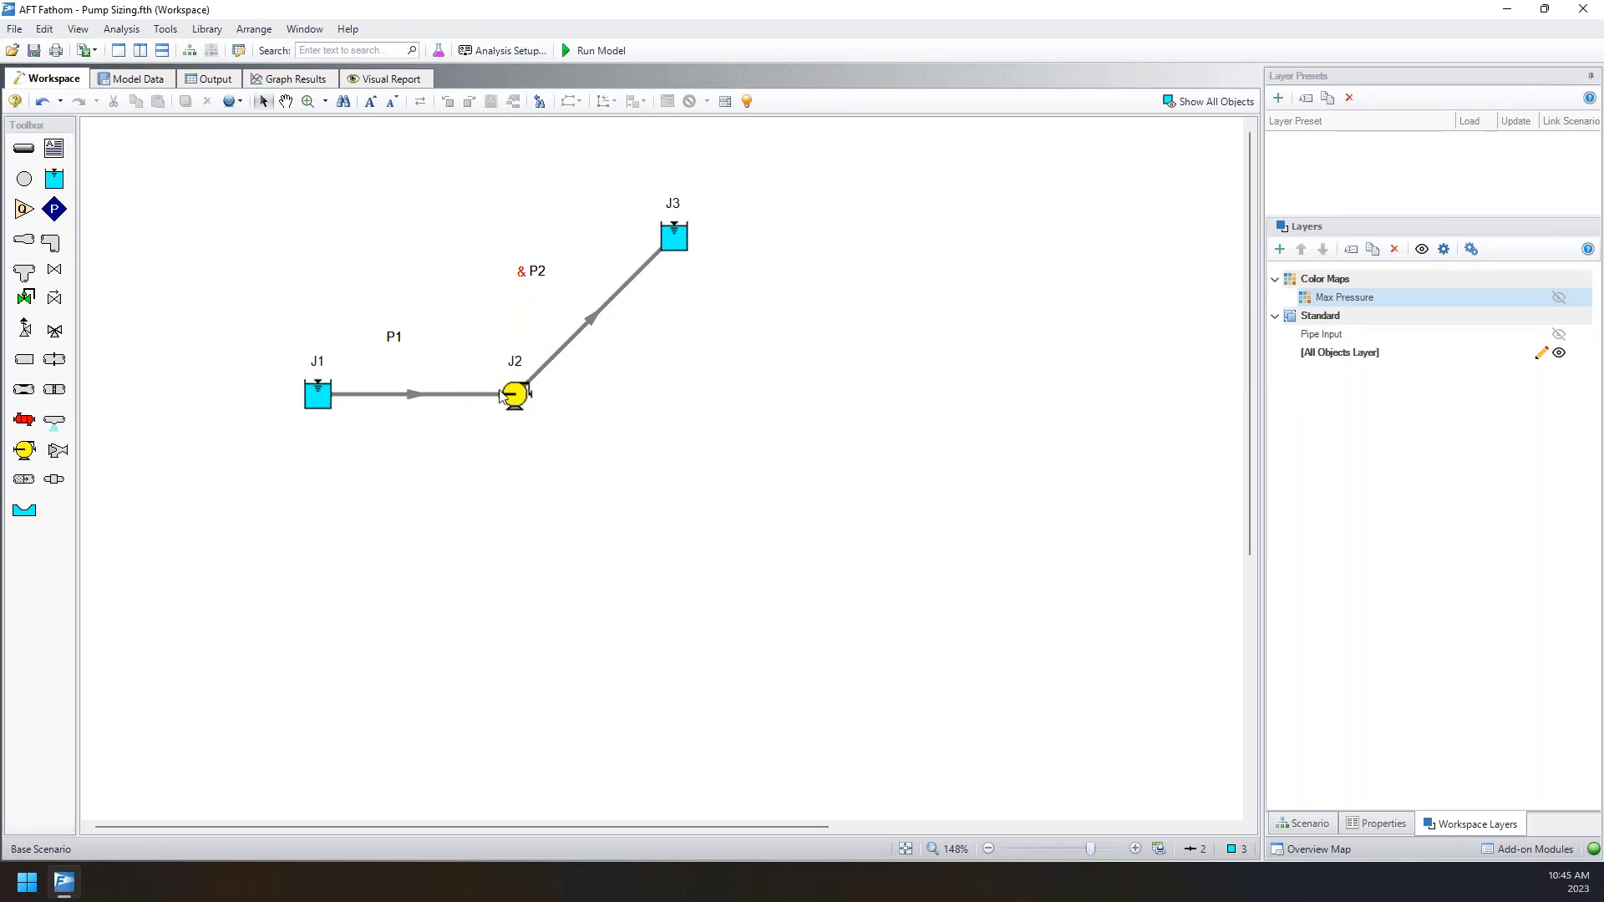
- Switch the Pipe Input and Max Pressure layers on and off in turn, leaving Pipe Input shown and Max Pressure hidden
click(1557, 334)
click(1557, 334)
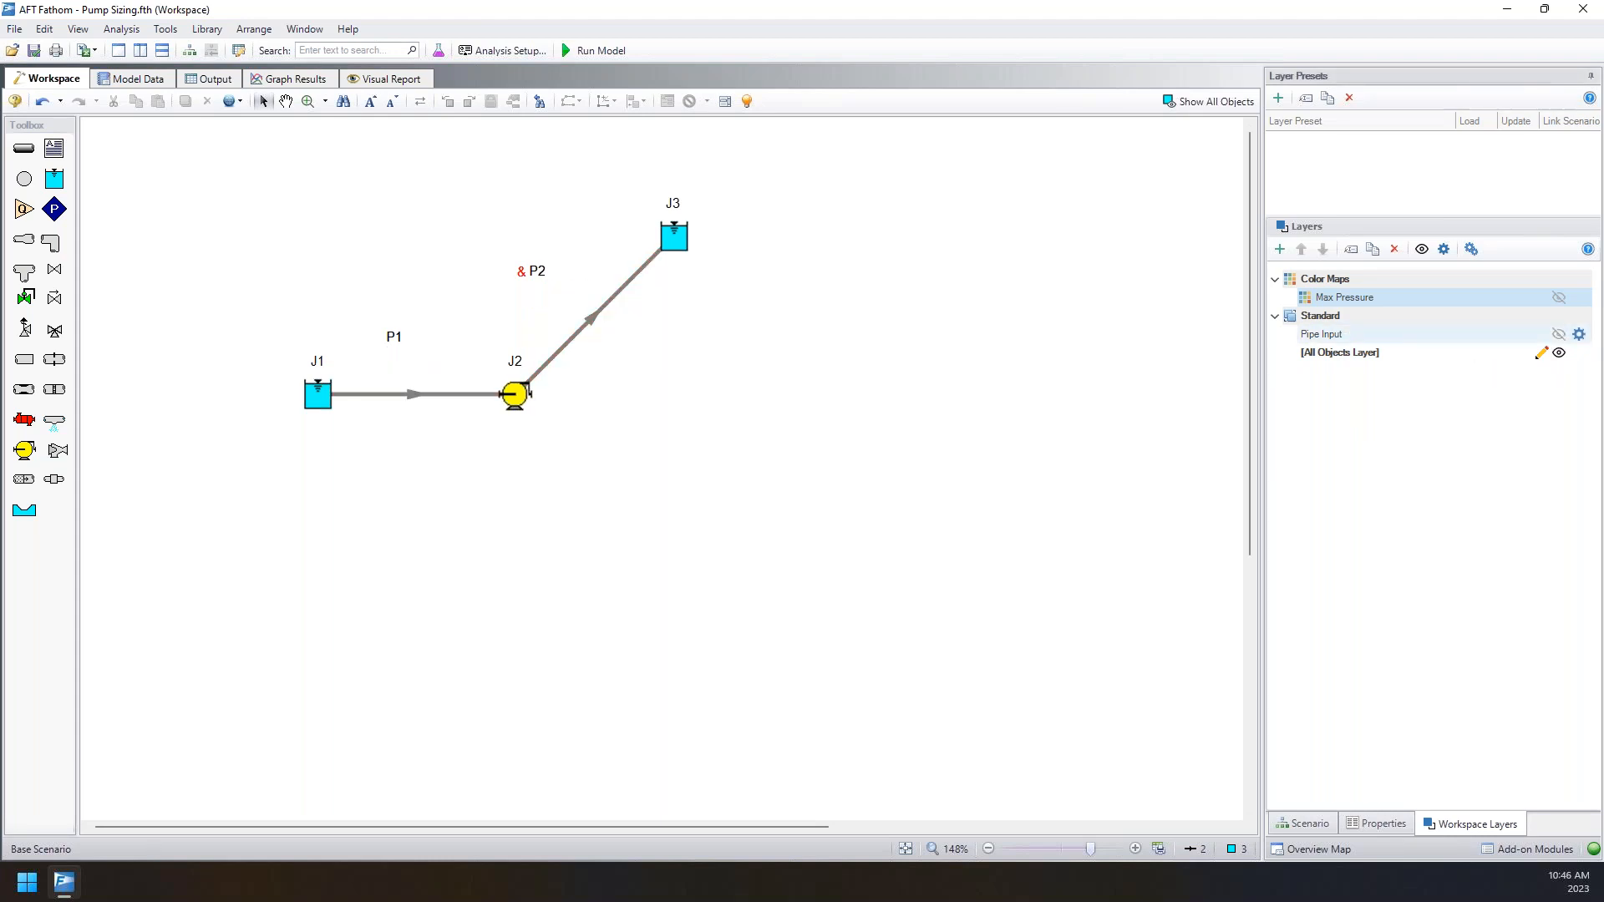
click(1558, 298)
click(1558, 298)
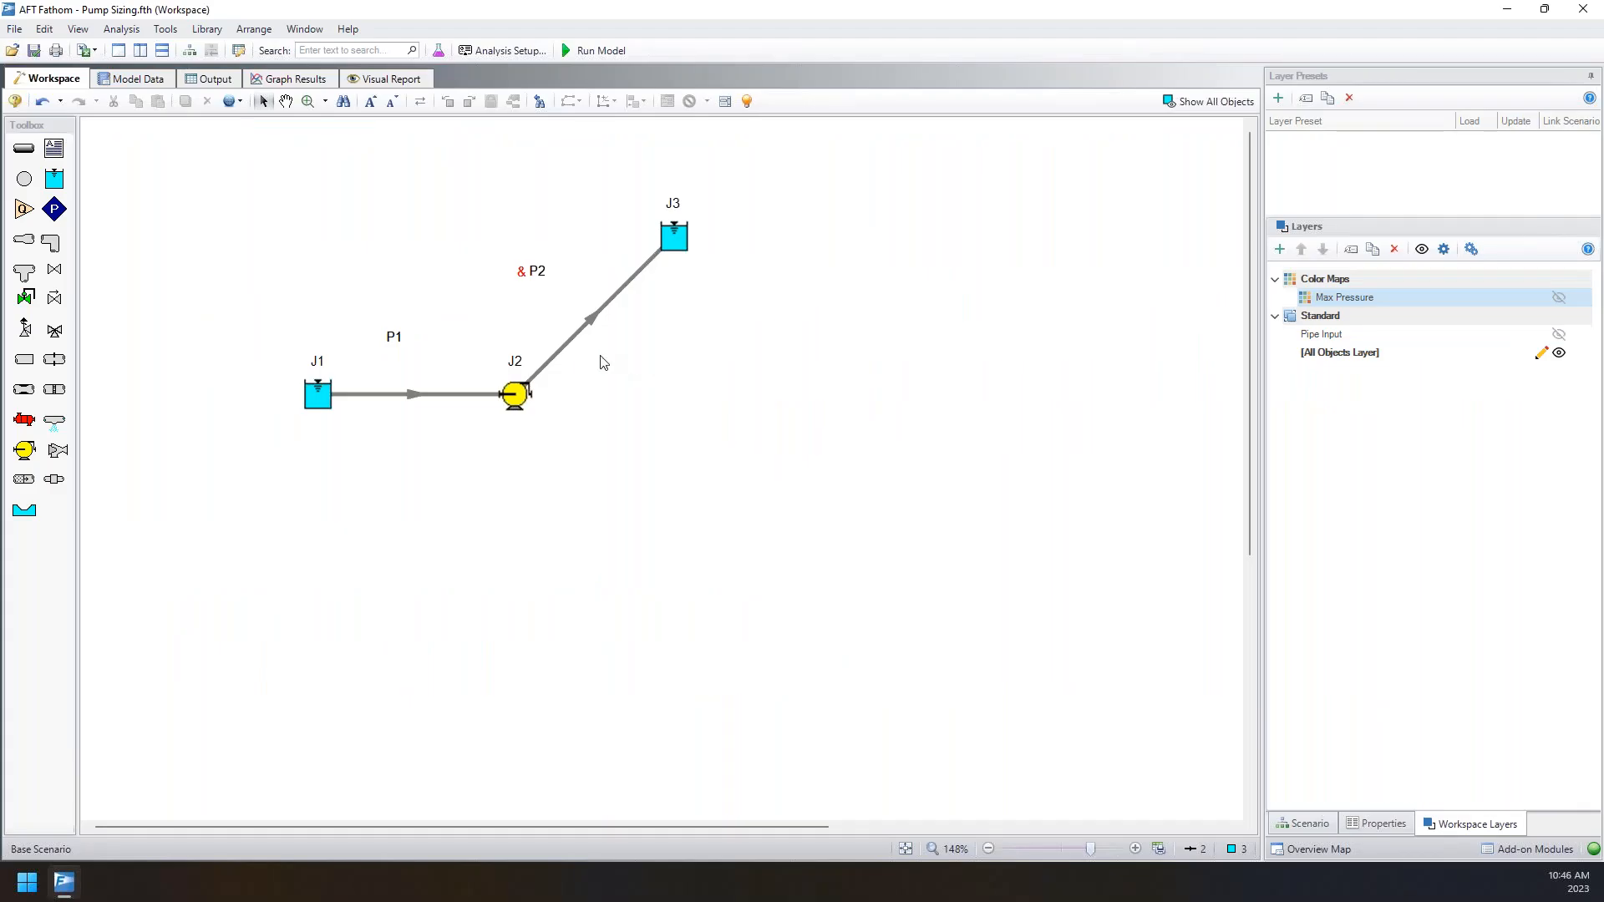
click(1559, 334)
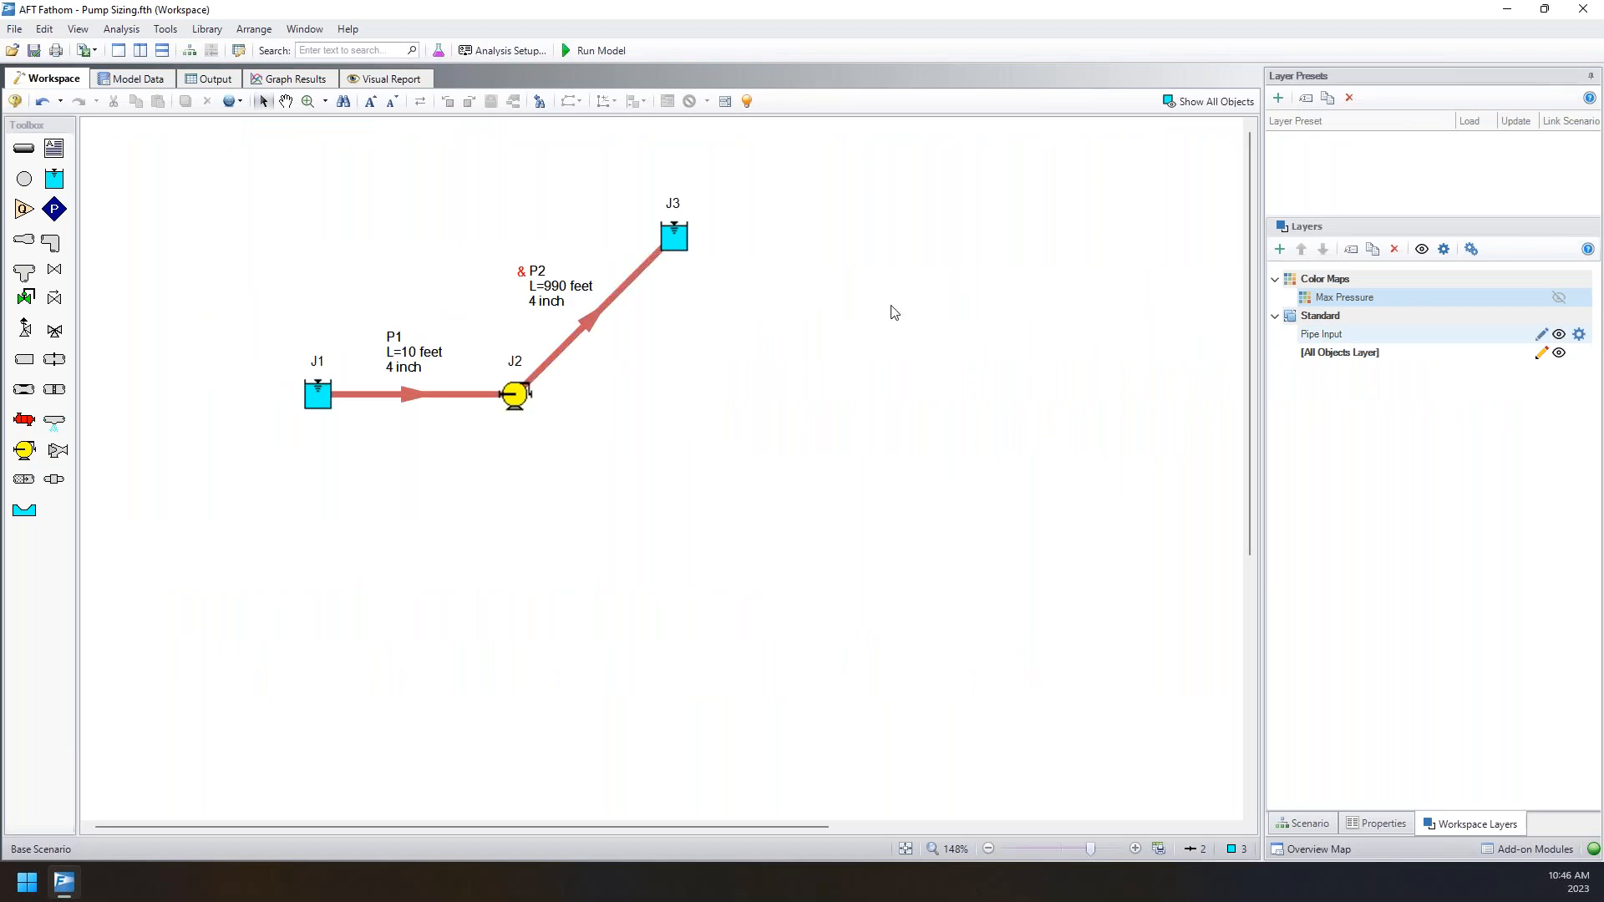
- Check the pipe lengths in the Model Data table and return to the Workspace
click(148, 79)
click(319, 446)
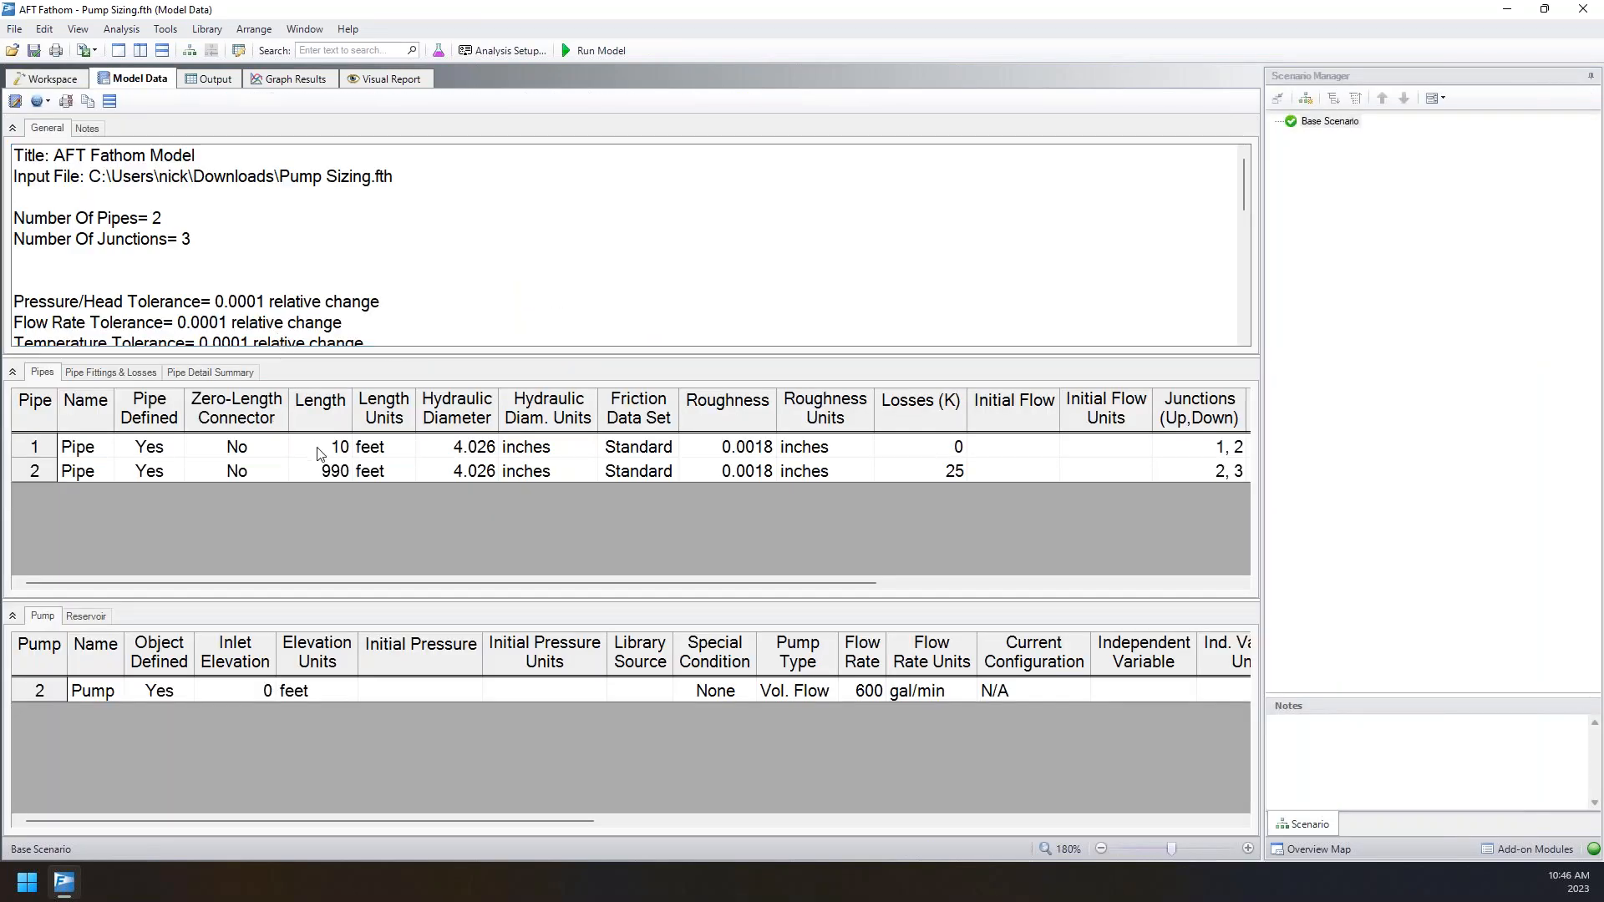
click(46, 78)
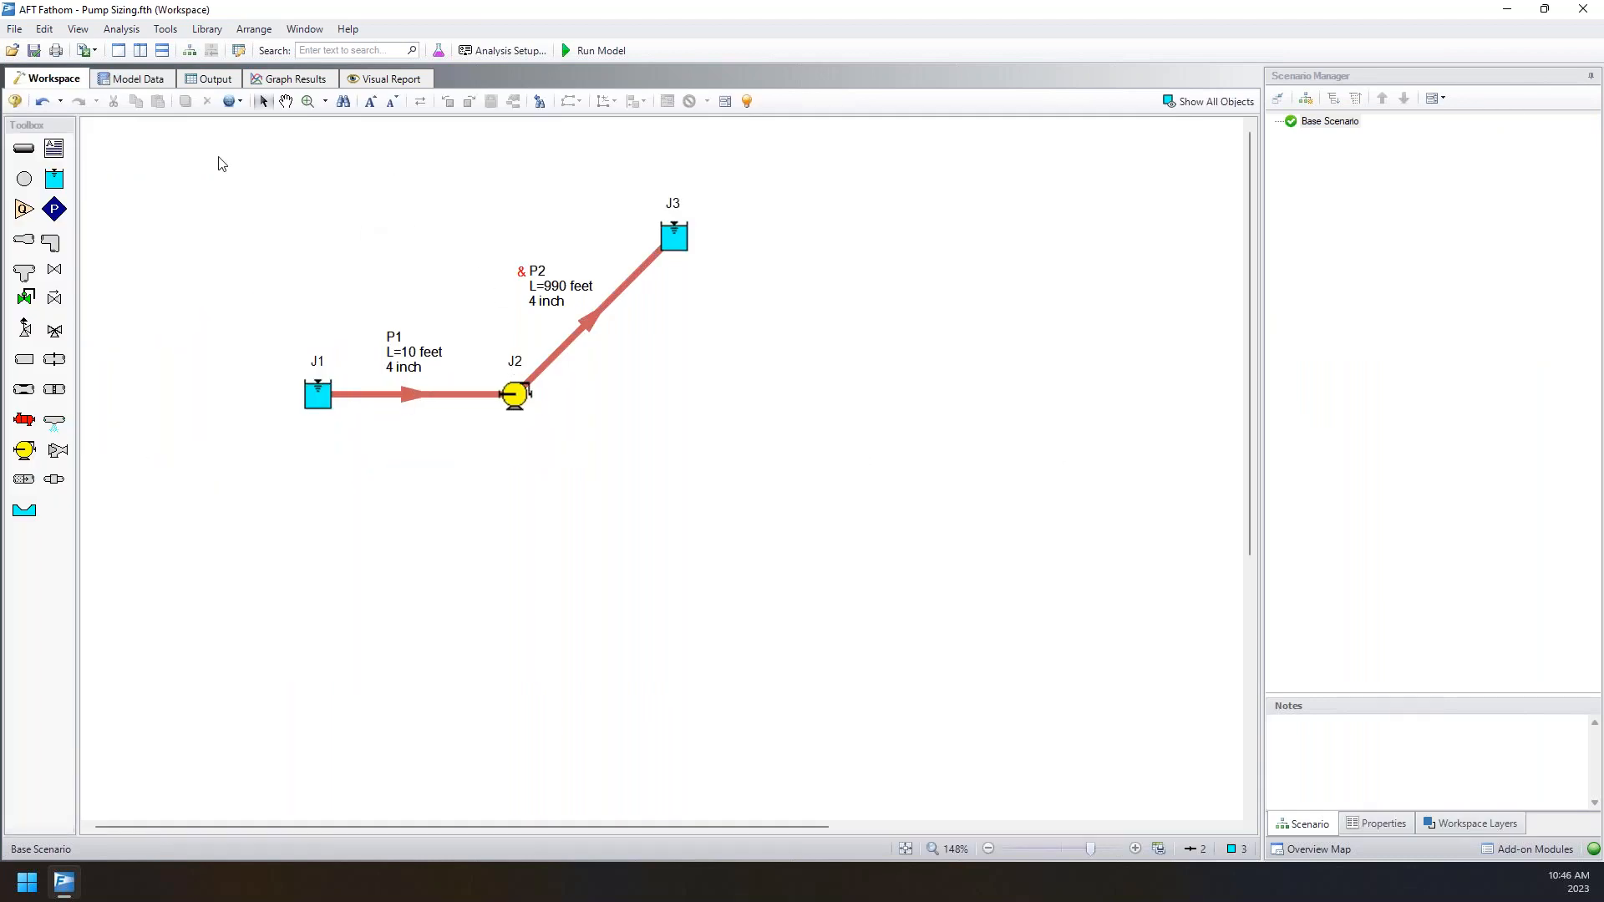
- Dock the Model Data window side by side with the Workspace and shift the model so all of it shows
drag(122, 80, 651, 501)
click(54, 79)
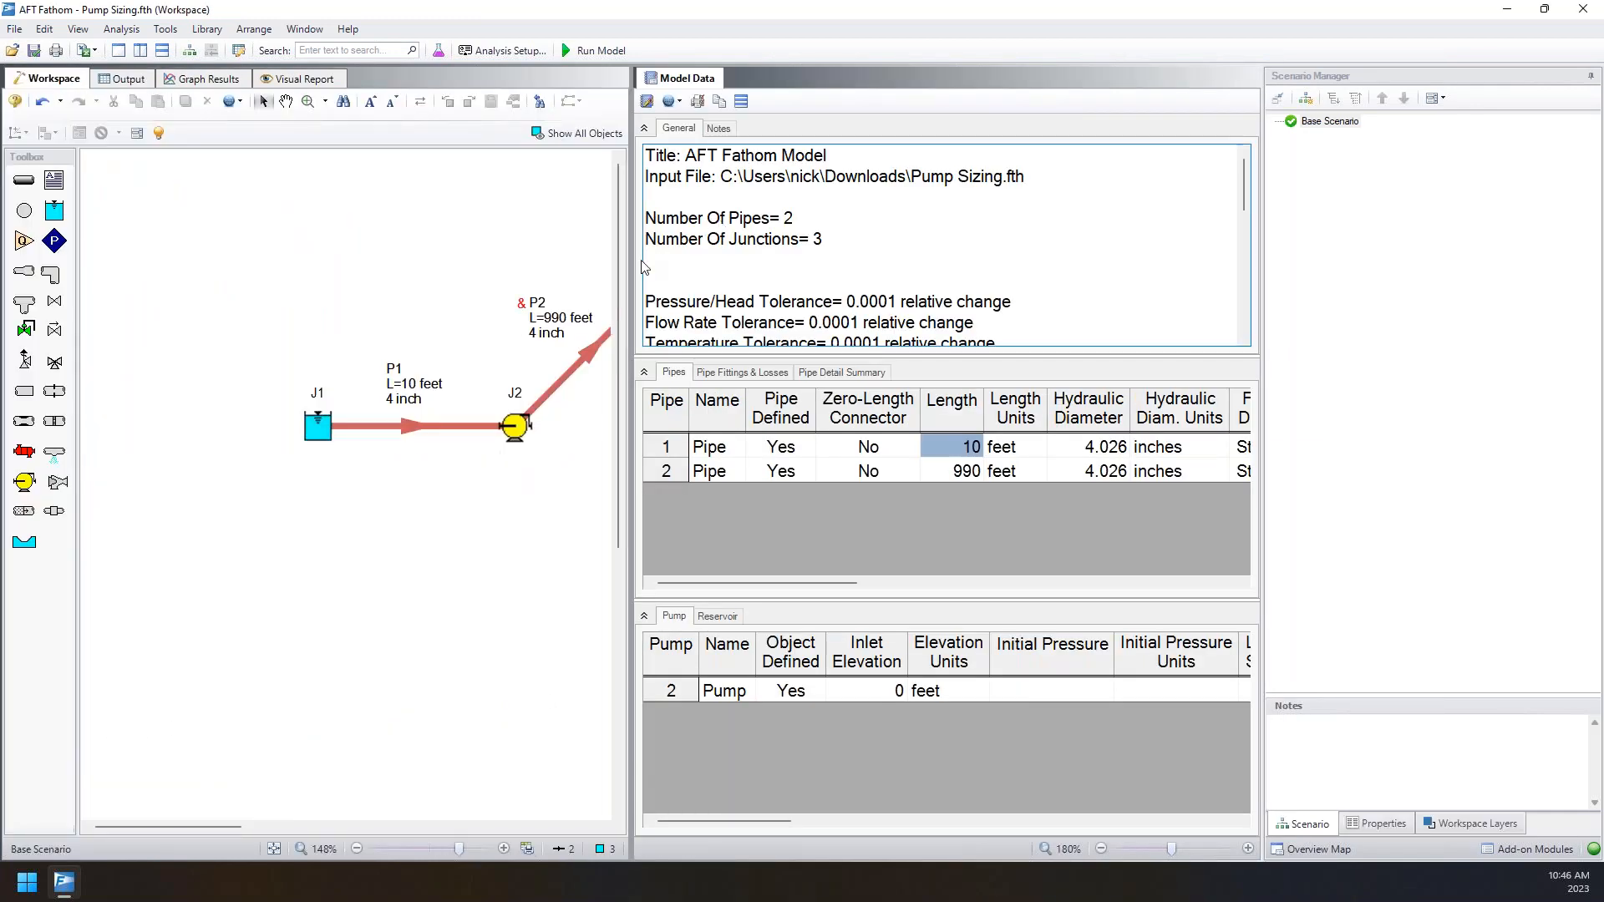
drag(461, 590, 383, 594)
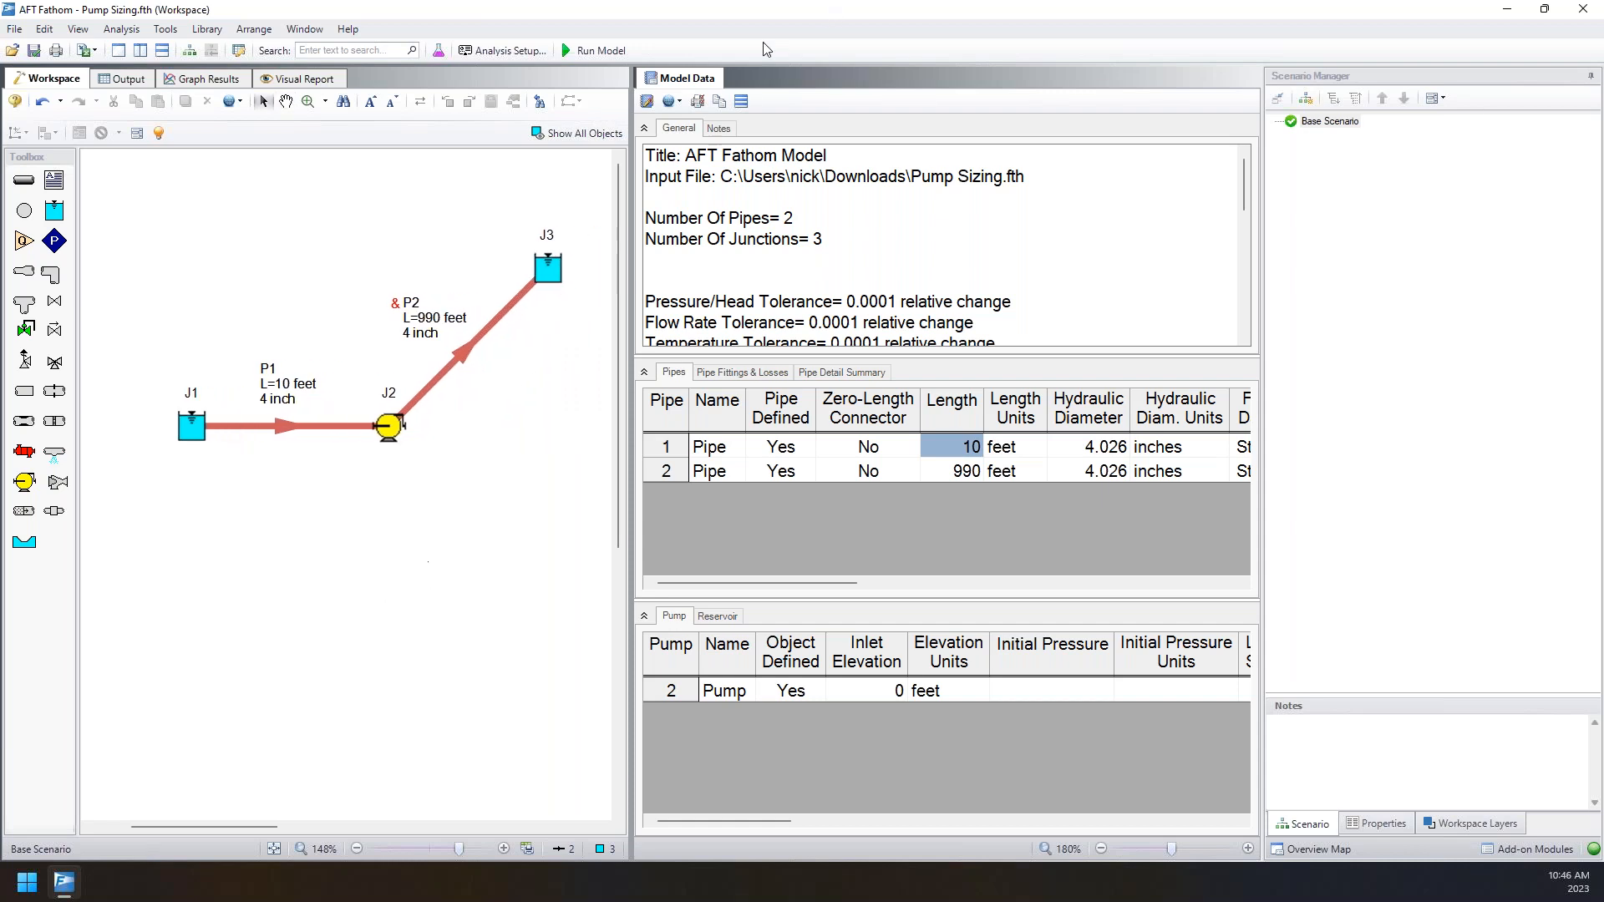
- Undock the Model Data window, regroup it between Workspace and Output, and return to the Workspace
drag(684, 79, 1602, 276)
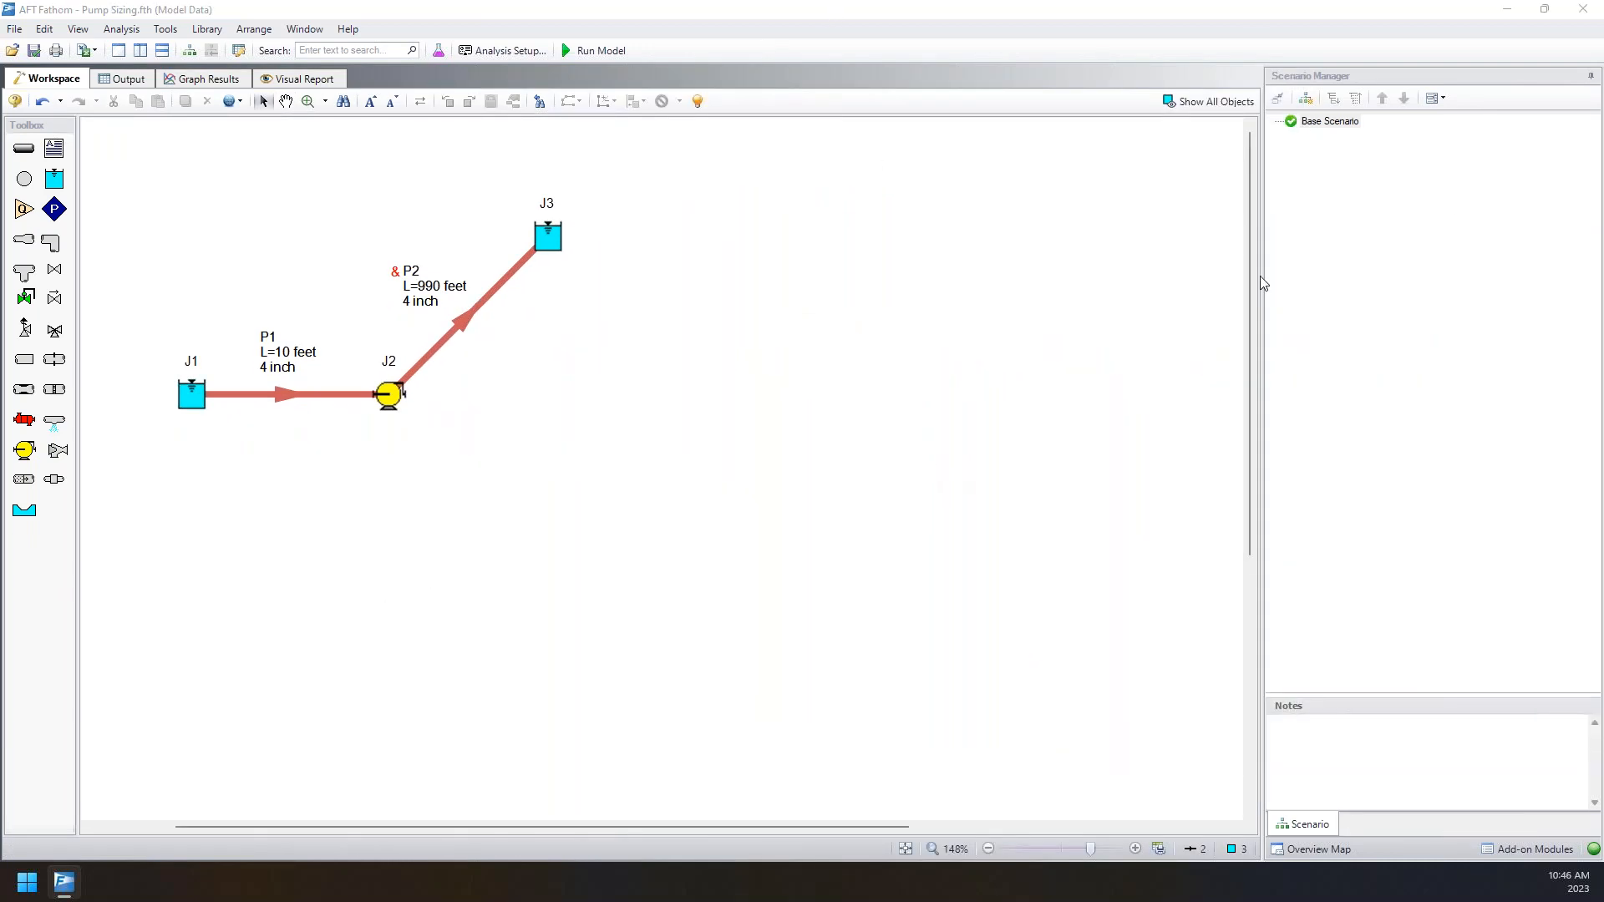
drag(1591, 259, 117, 78)
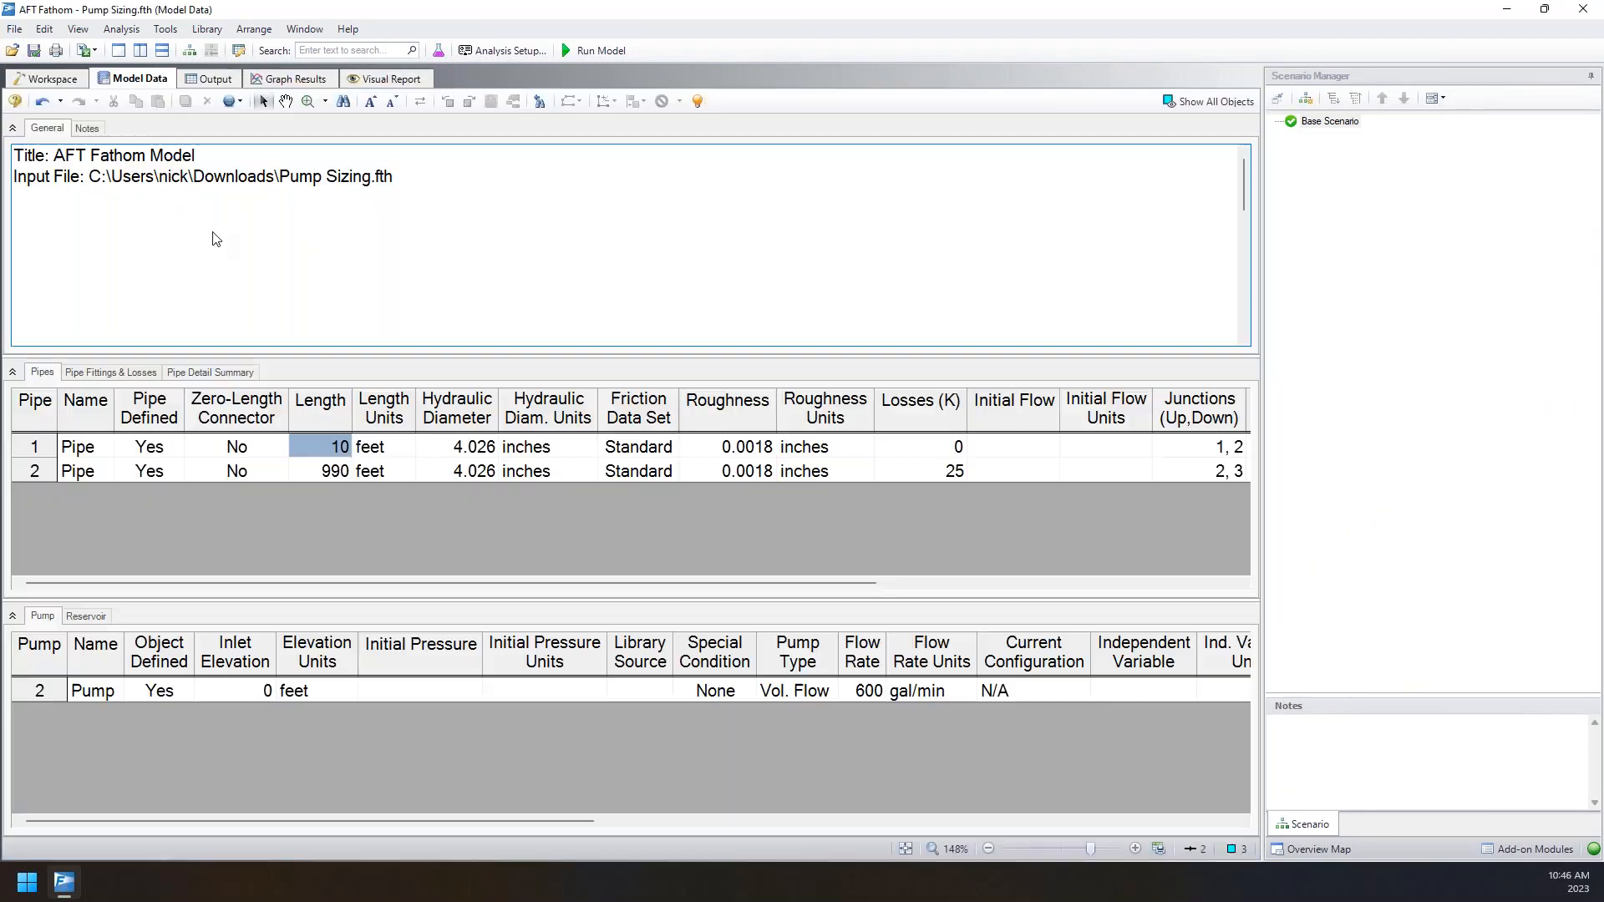
click(50, 78)
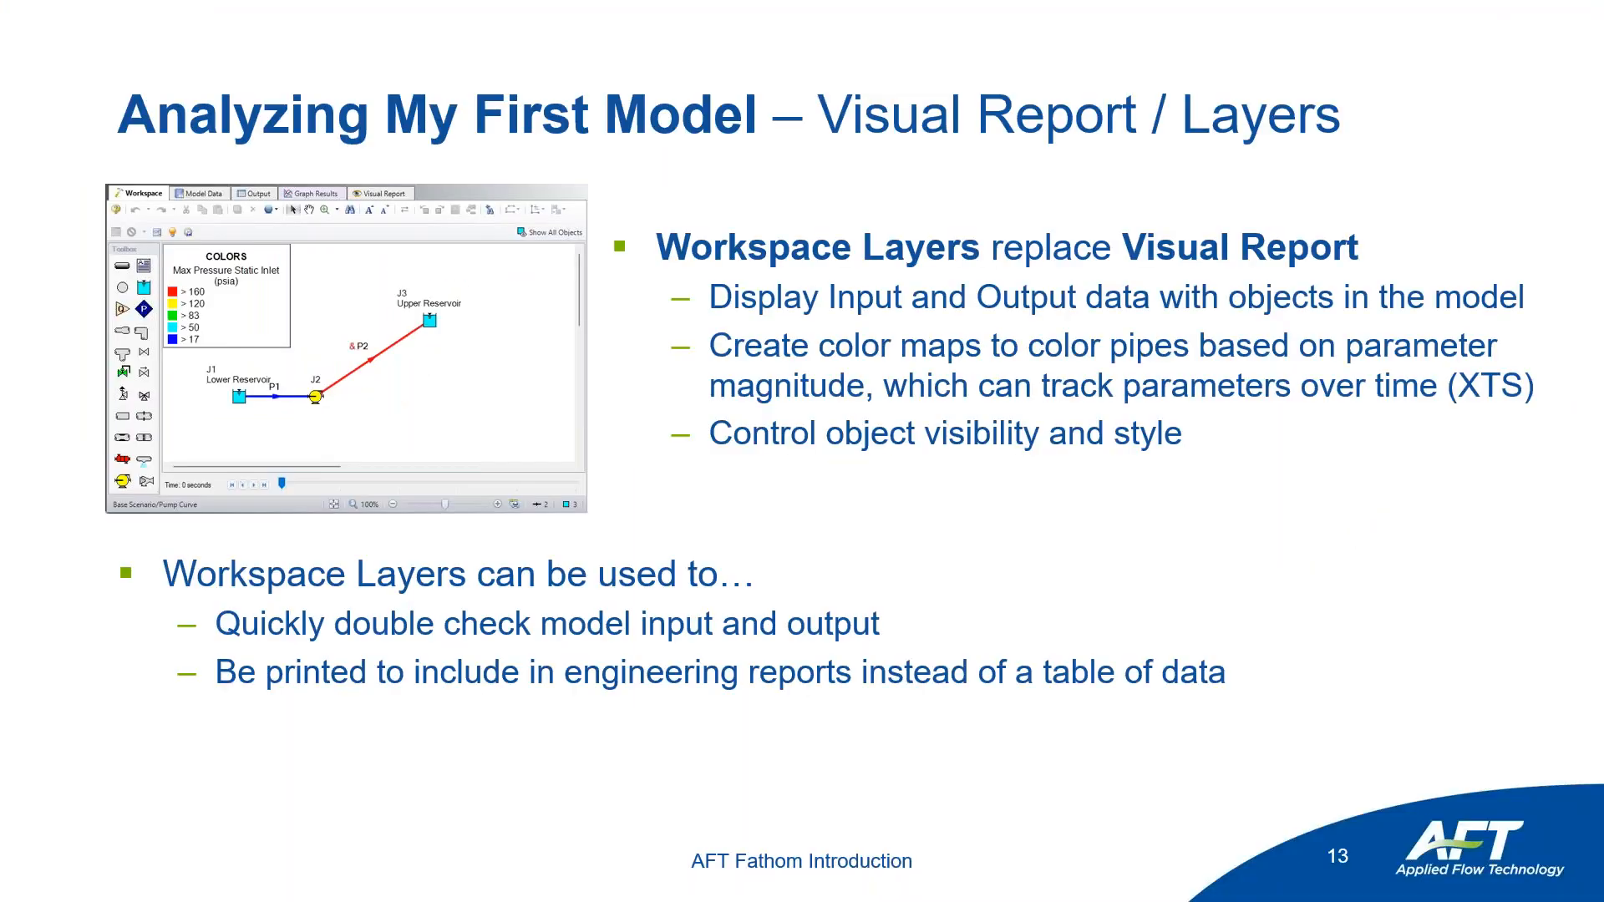
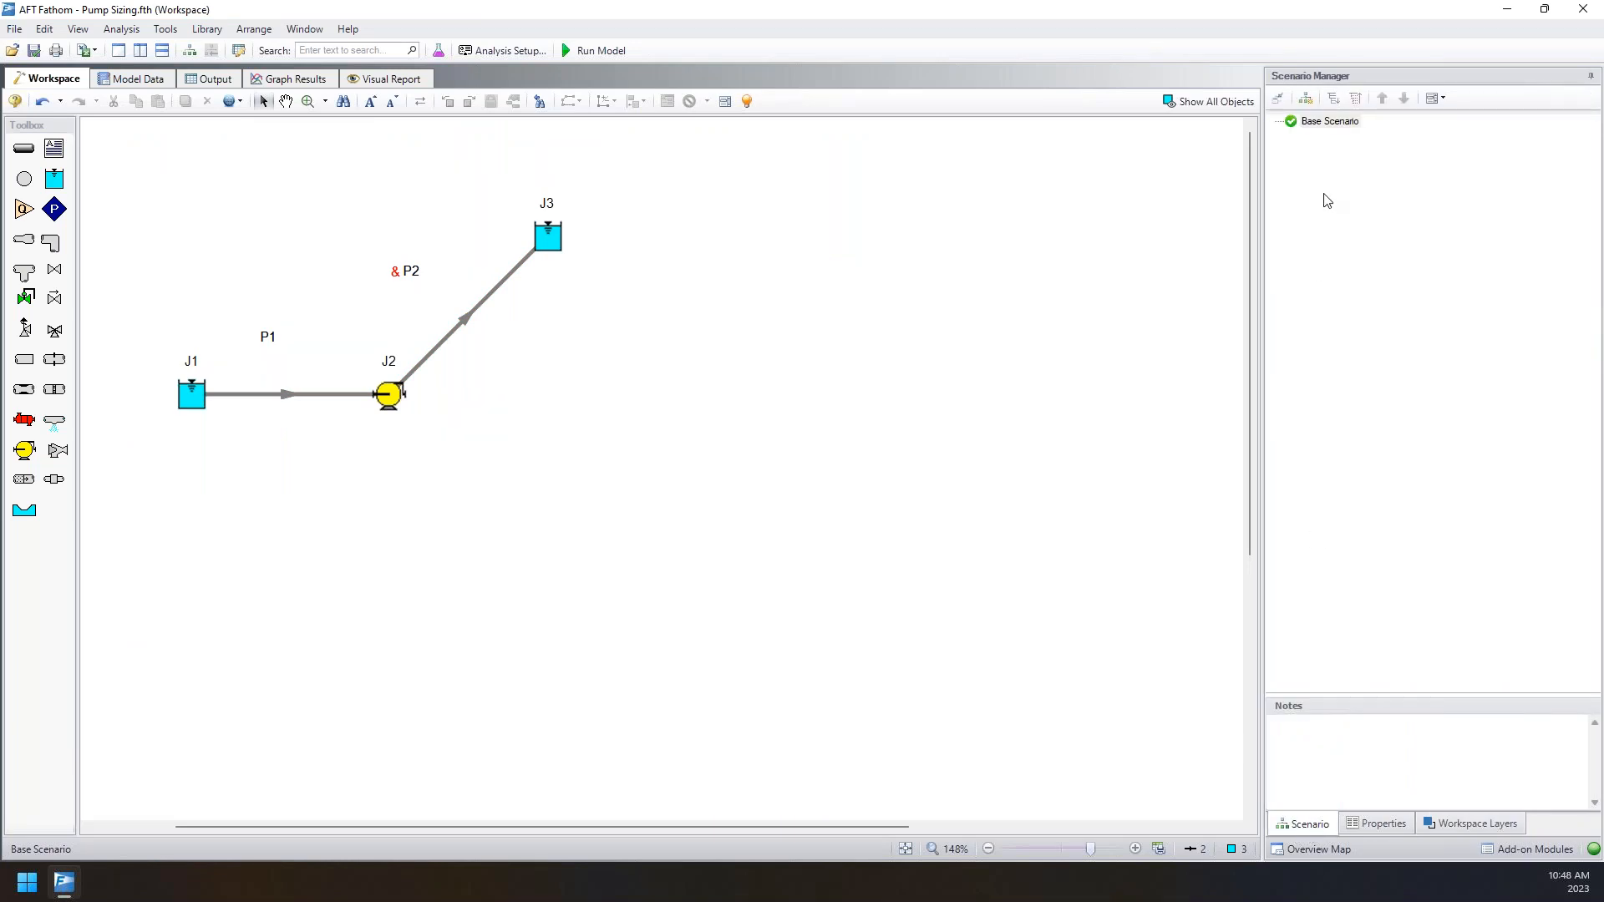
- Create a child of the Base Scenario named Child Scenario
click(1310, 124)
right_click(1314, 124)
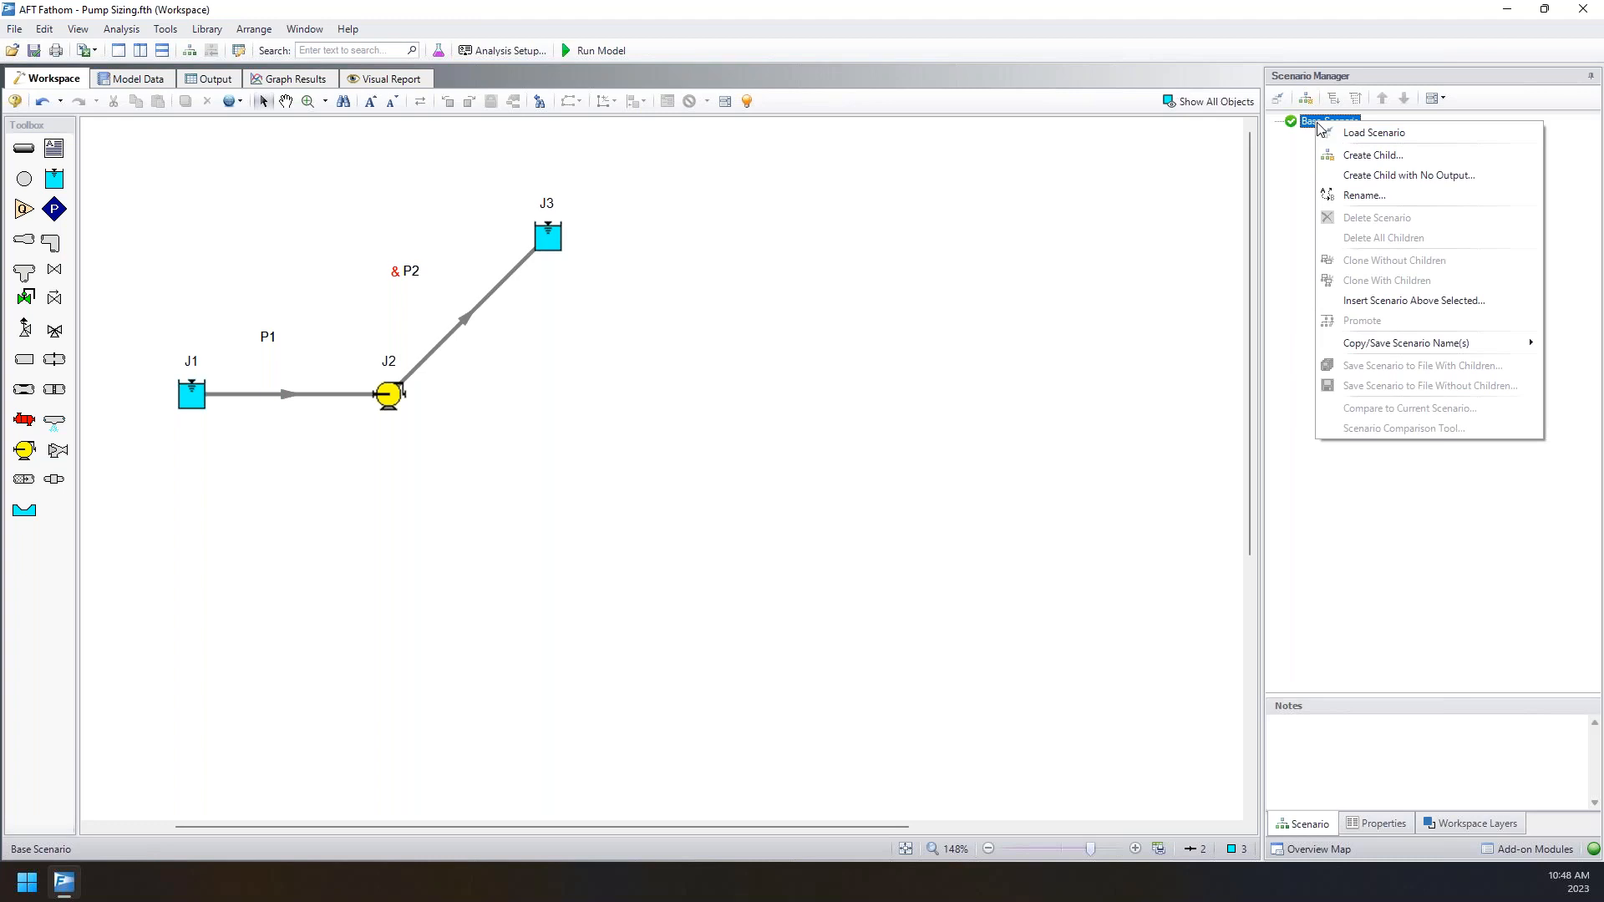
click(1370, 159)
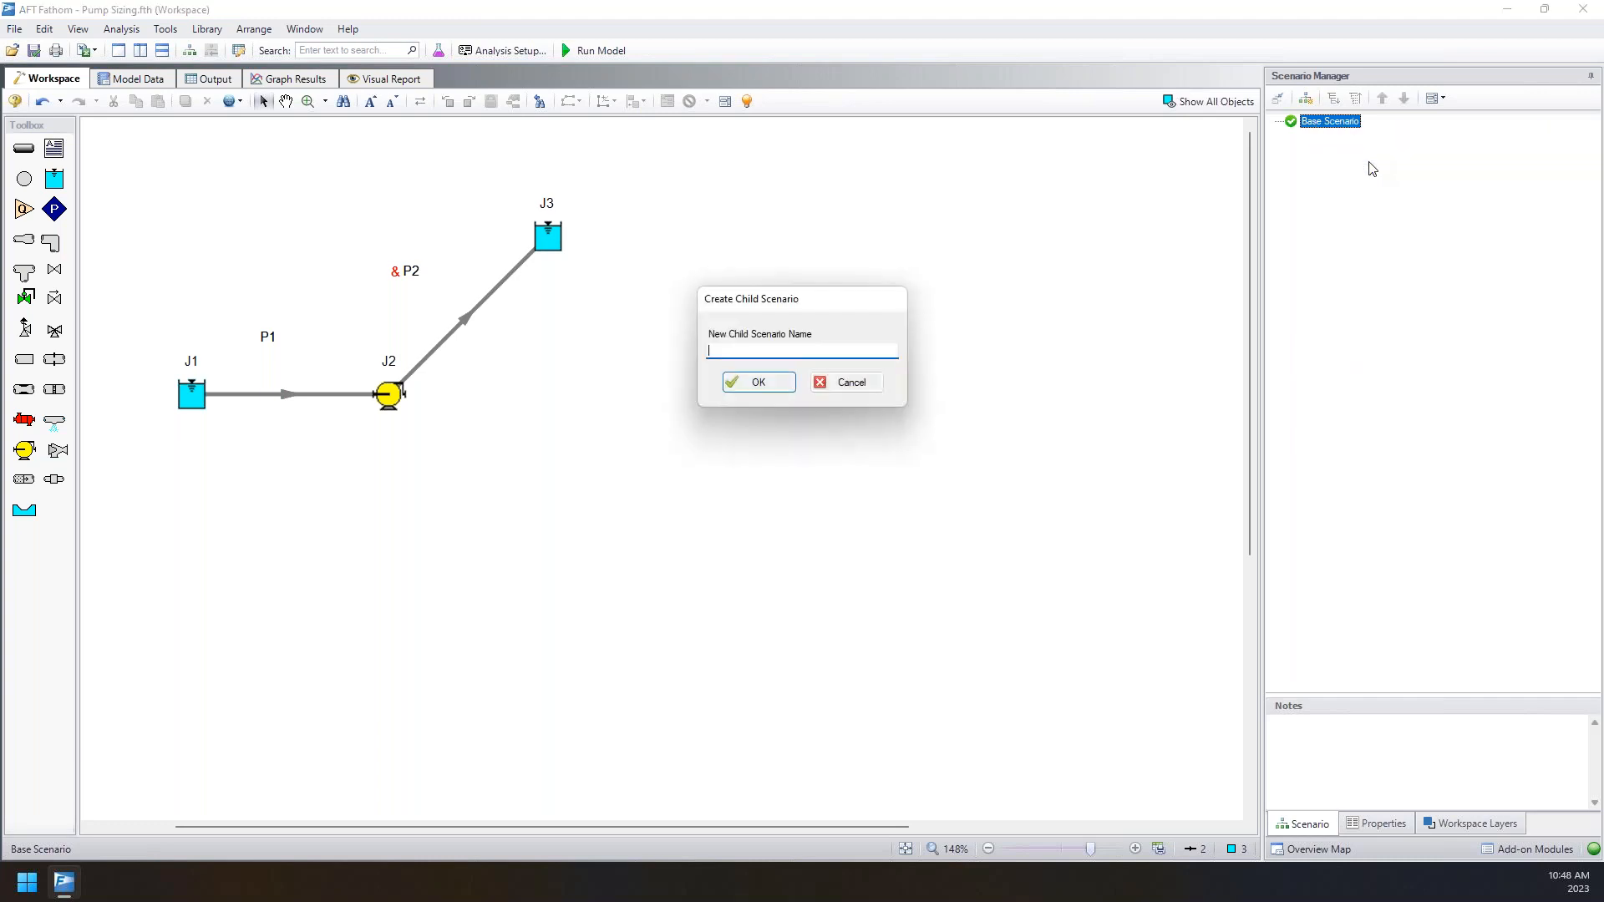
text(Child Scenario)
key(Return)
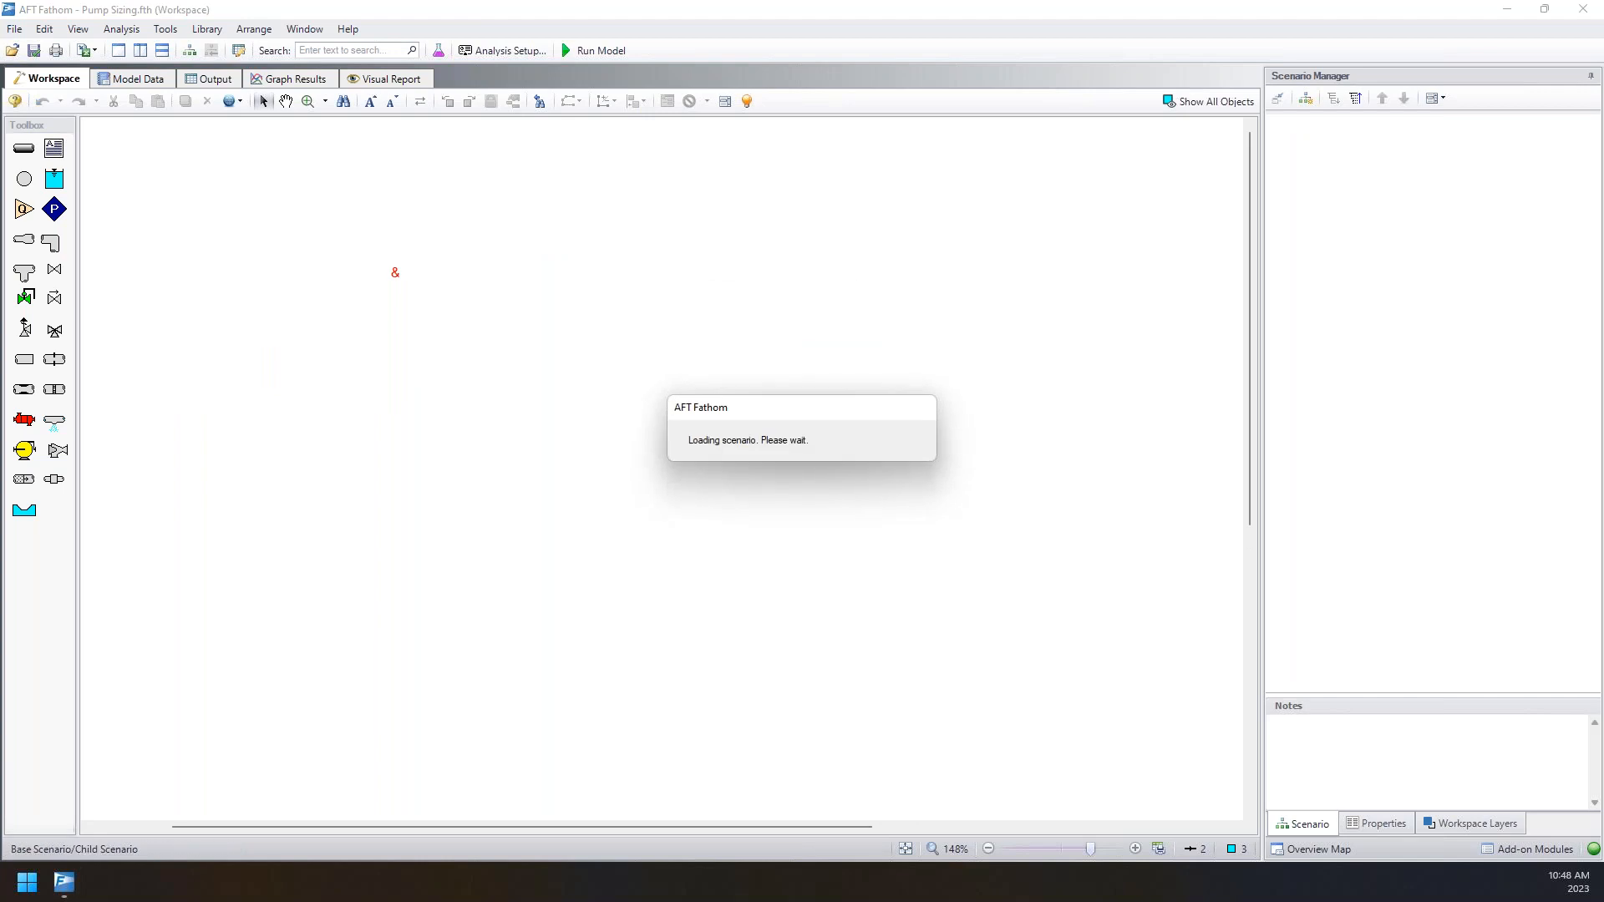
- Review the Child Scenario's inherited objects, pipe volumetric flow rates in the output, and saved graph list, and return to the Workspace
drag(832, 170, 151, 495)
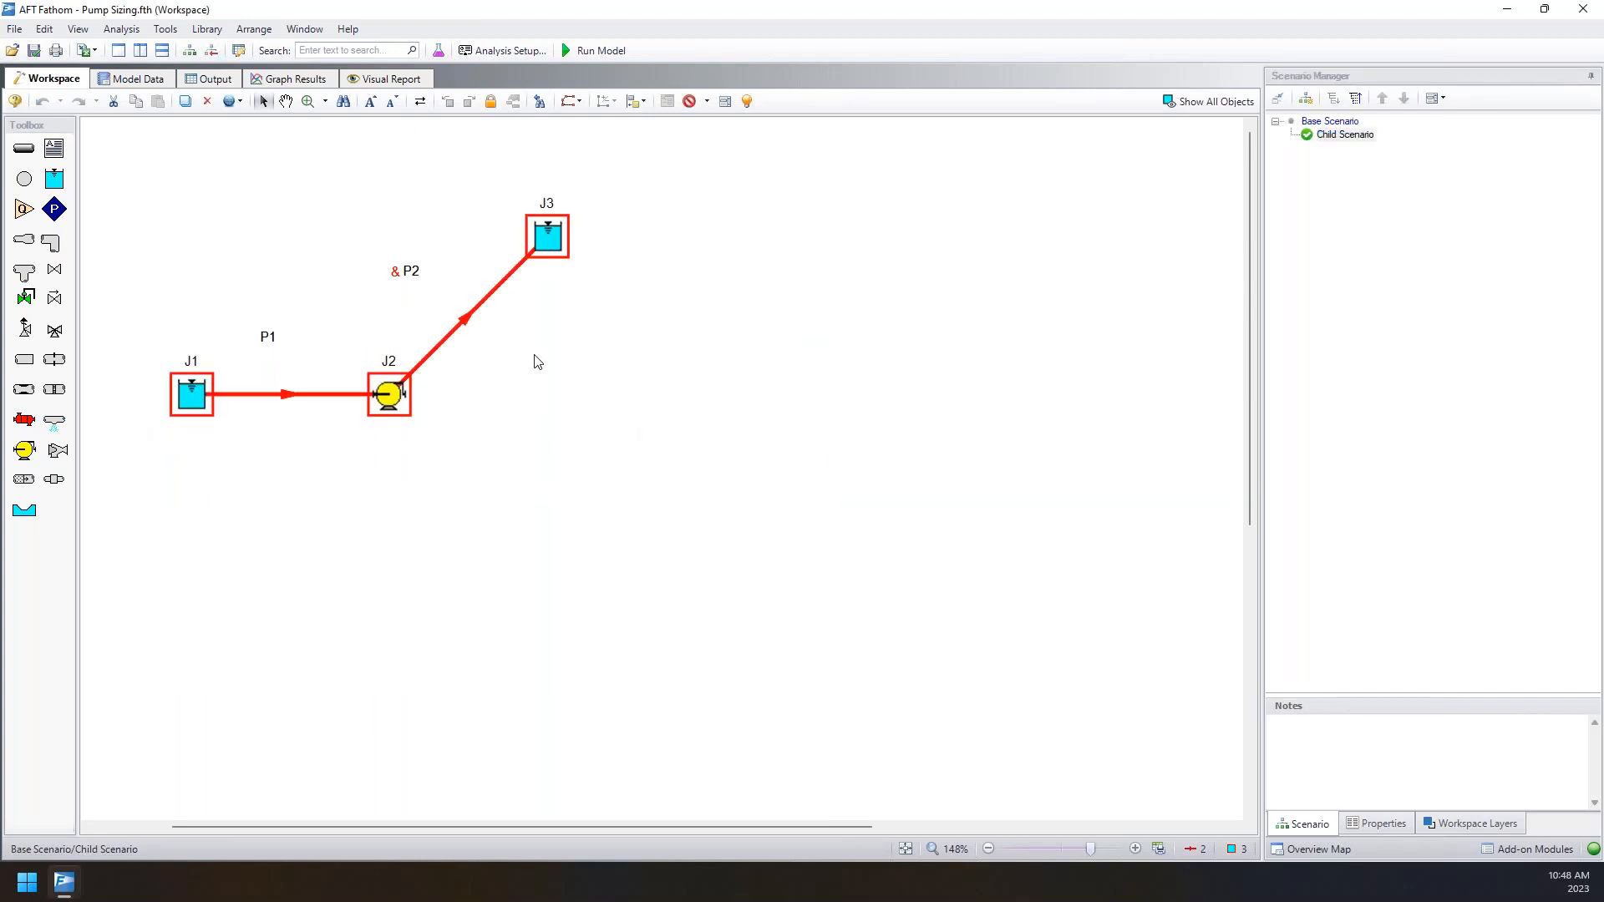
click(228, 84)
drag(180, 462, 174, 487)
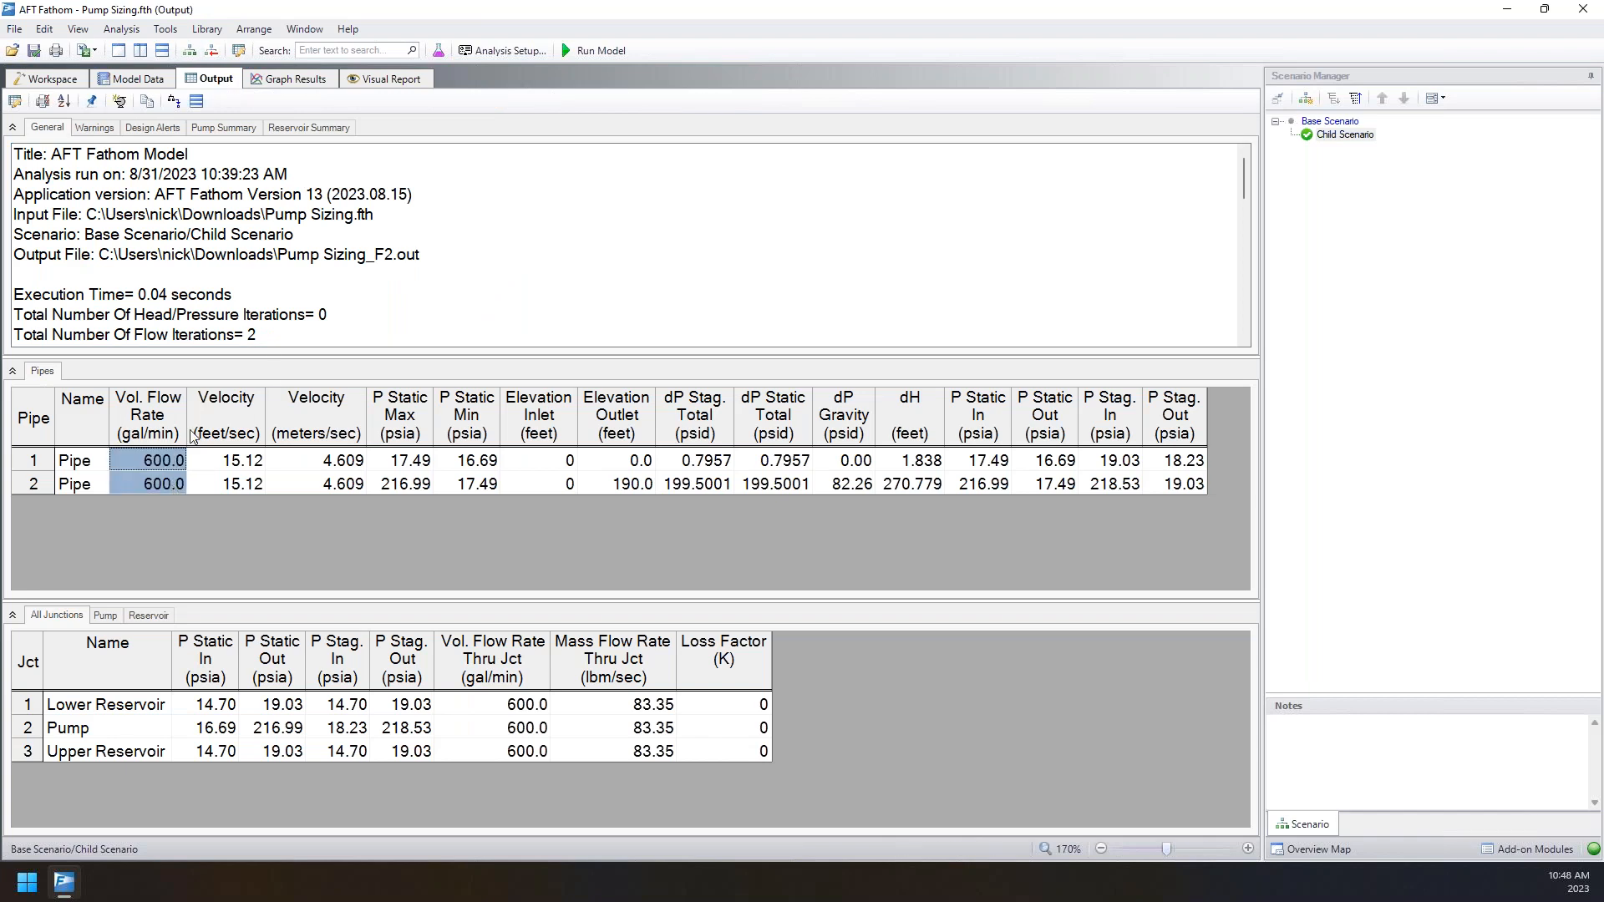
click(267, 81)
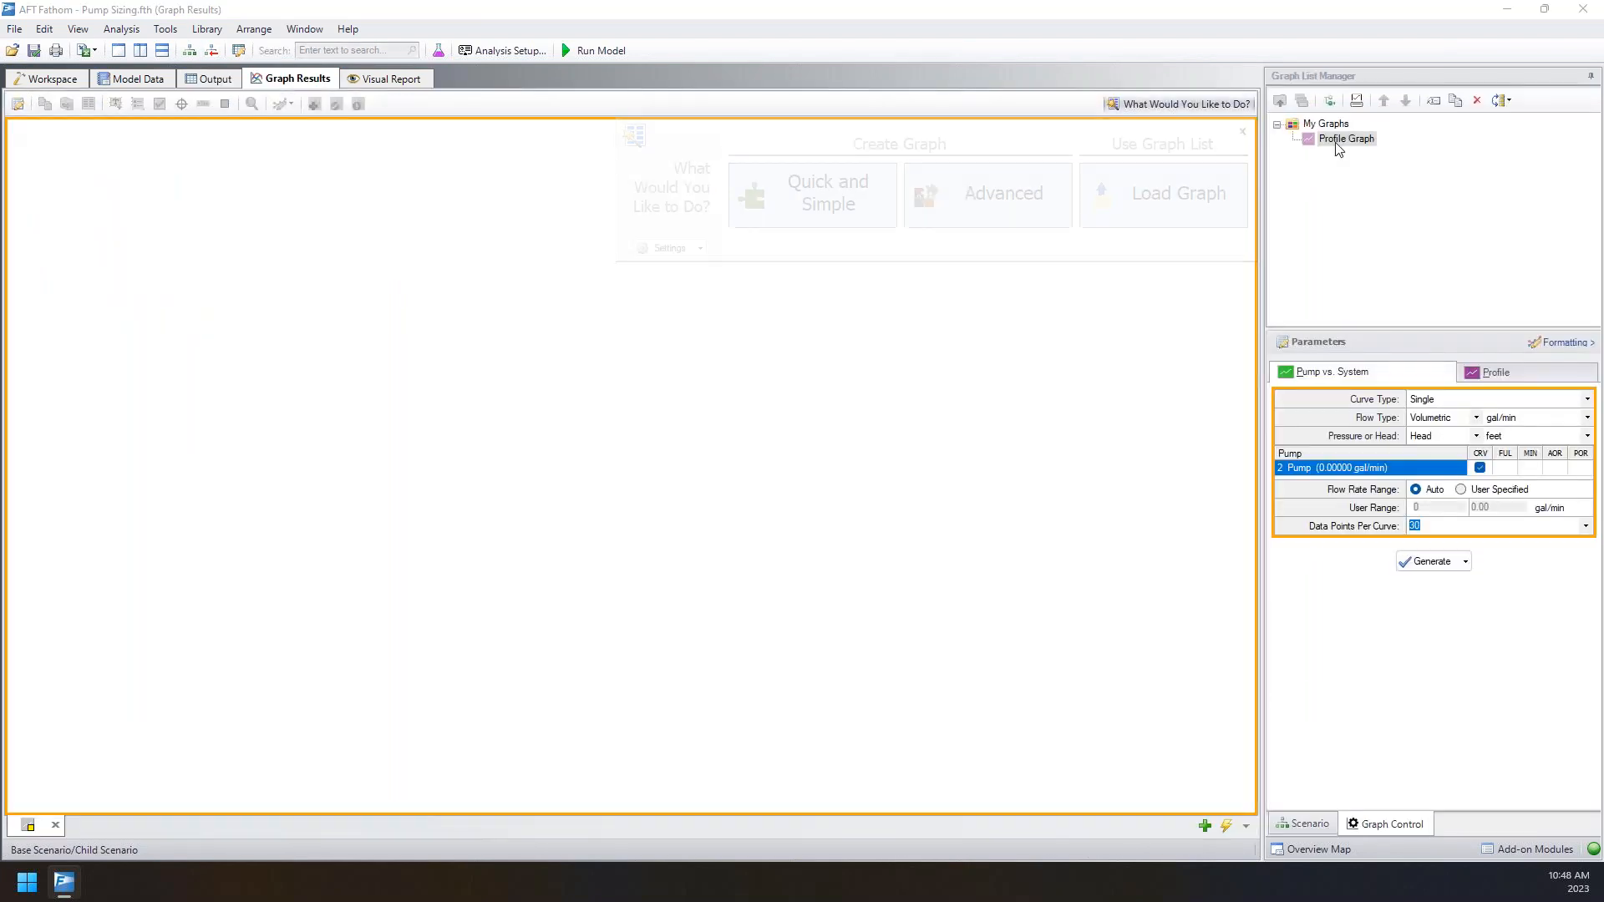
click(42, 80)
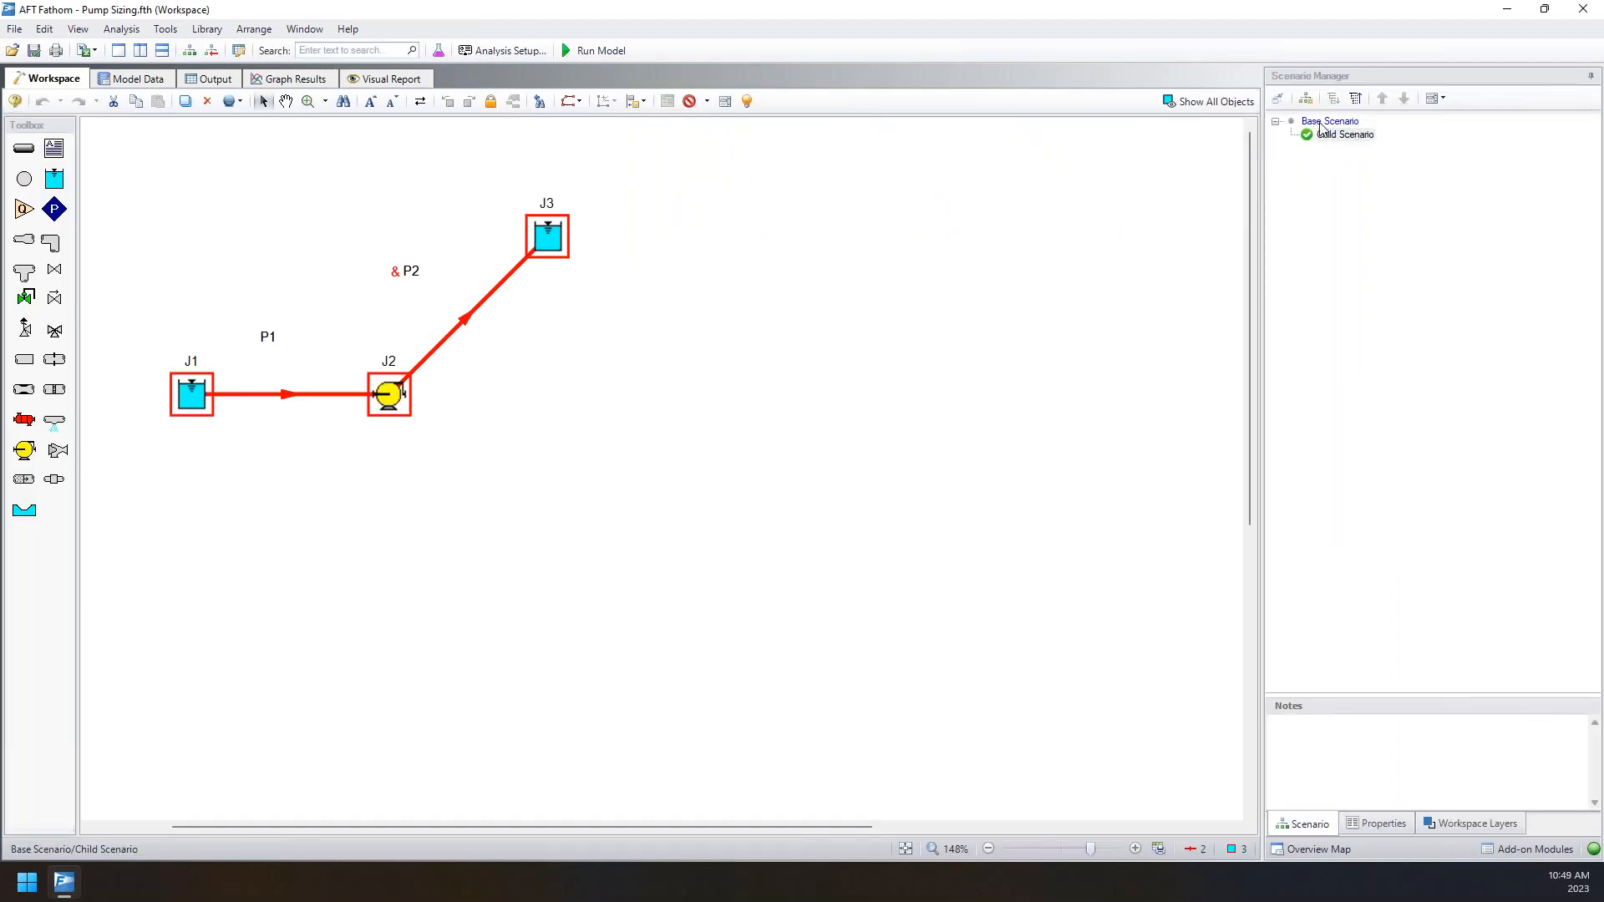
- Copy all the pipes and junctions in the Child Scenario and paste the duplicate system below the original
drag(712, 183, 53, 454)
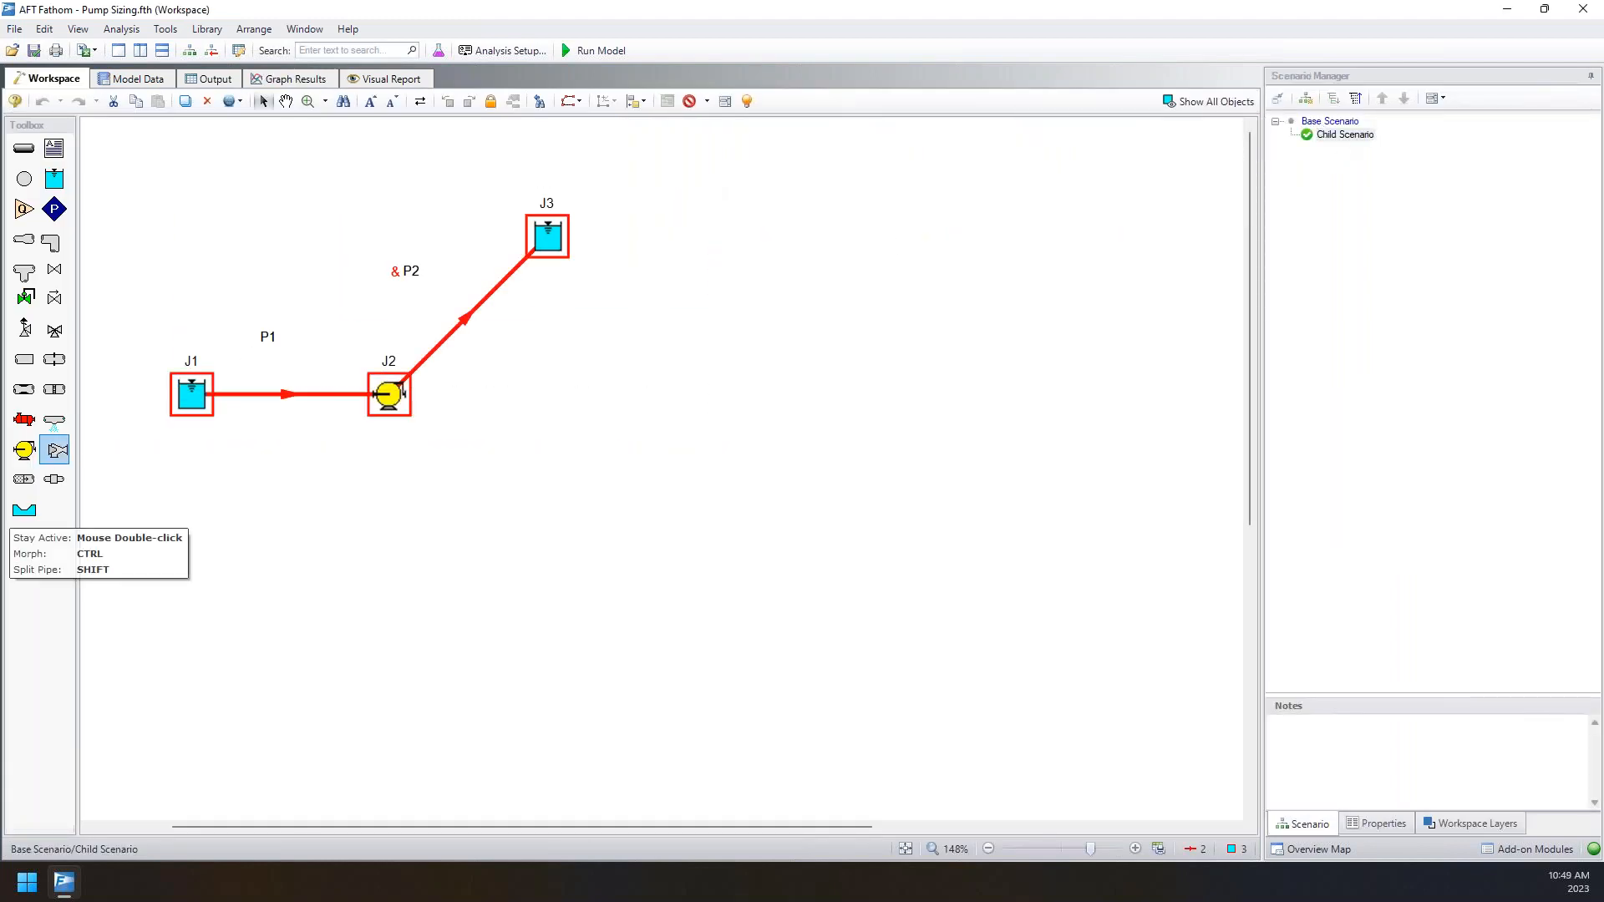
key(ctrl+c)
key(ctrl+v)
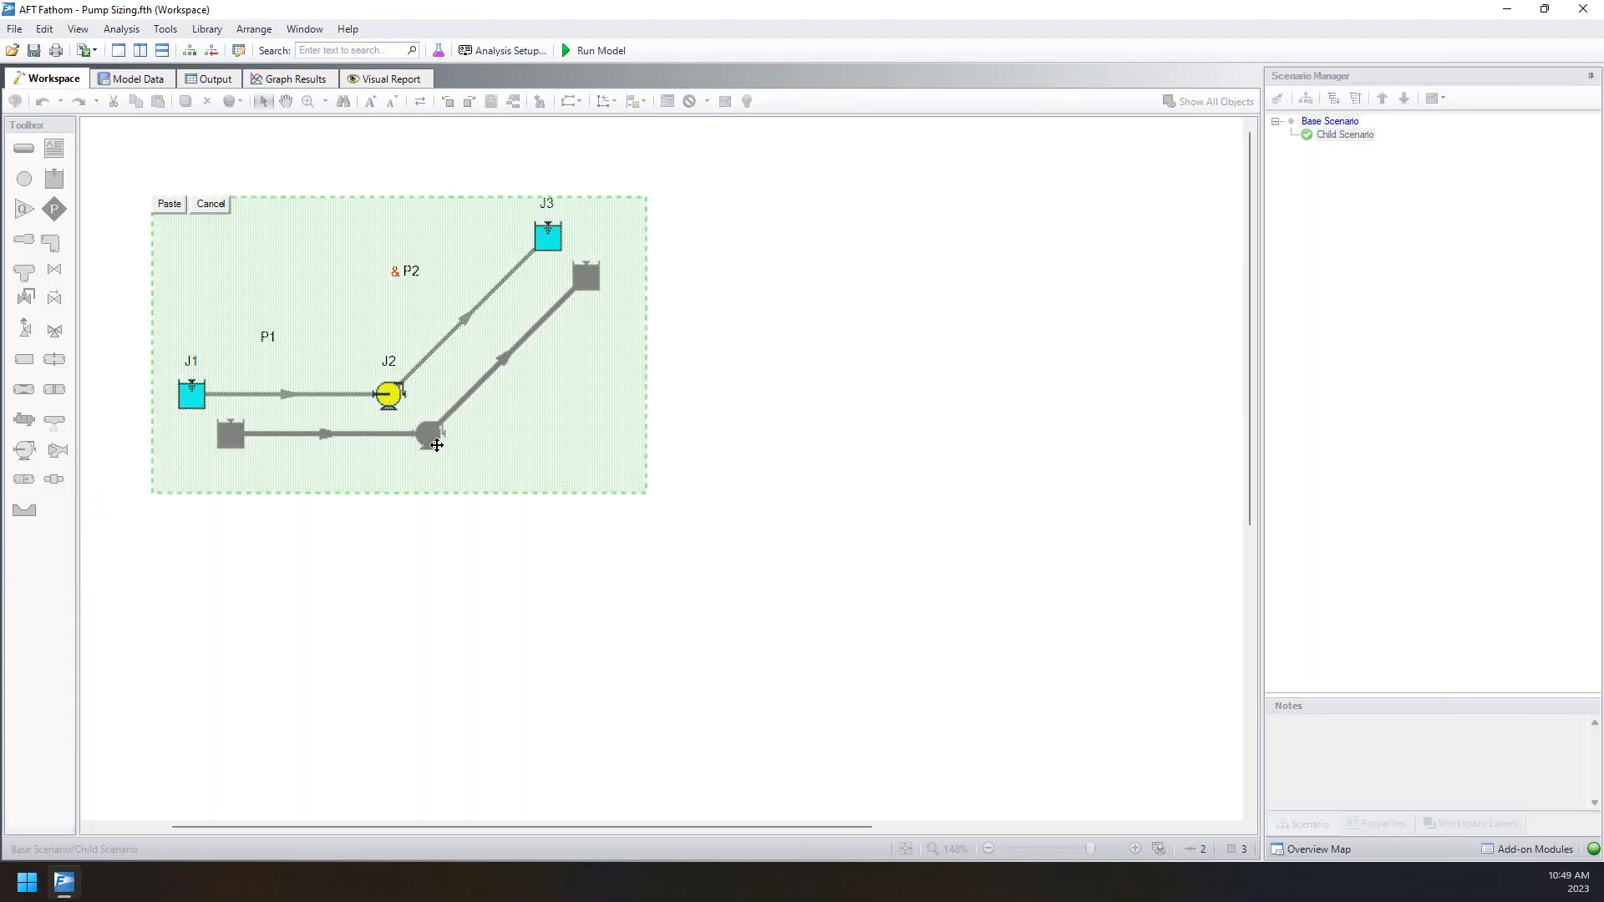
click(795, 424)
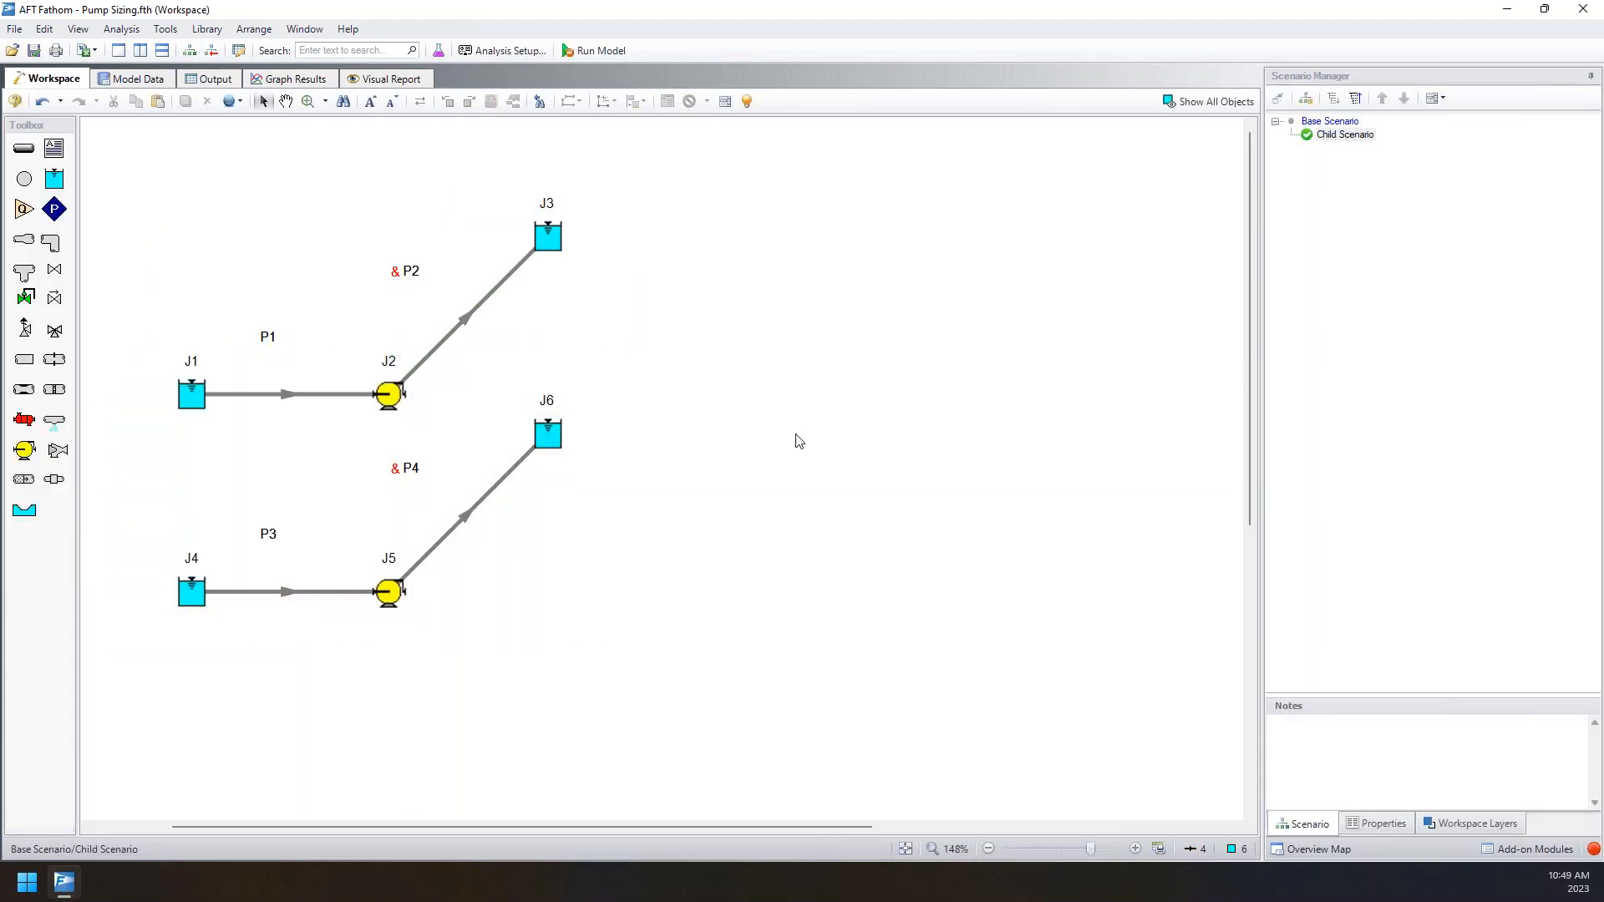
- Load the Base Scenario to compare it, reload the Child Scenario, and delete the duplicate system with J4, J5 and J6
double_click(1324, 123)
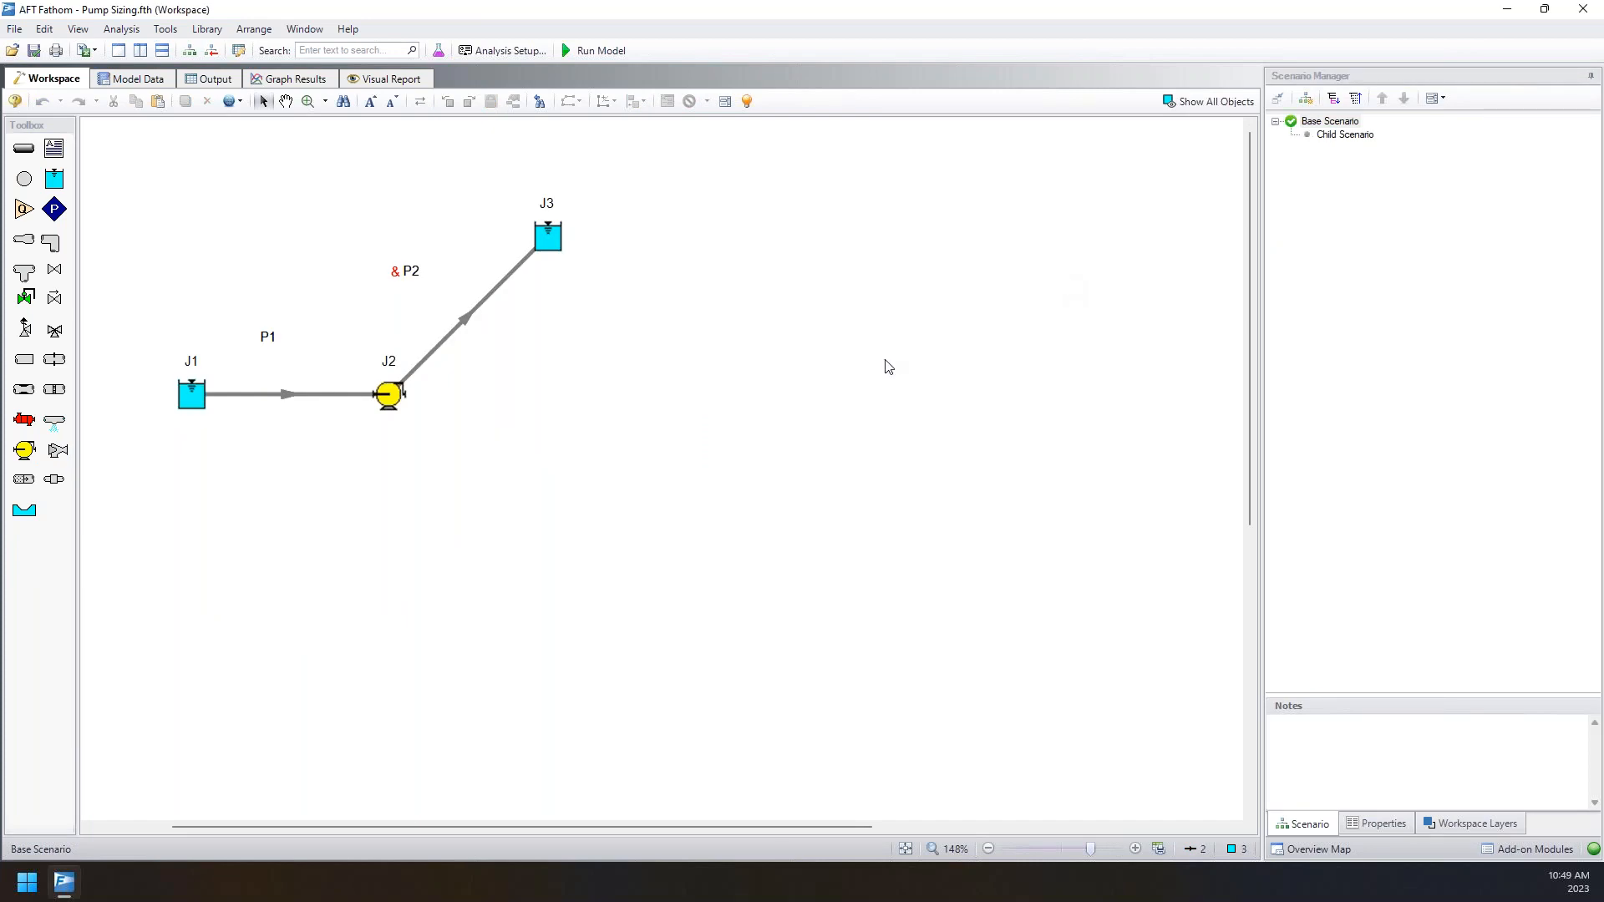
double_click(1331, 135)
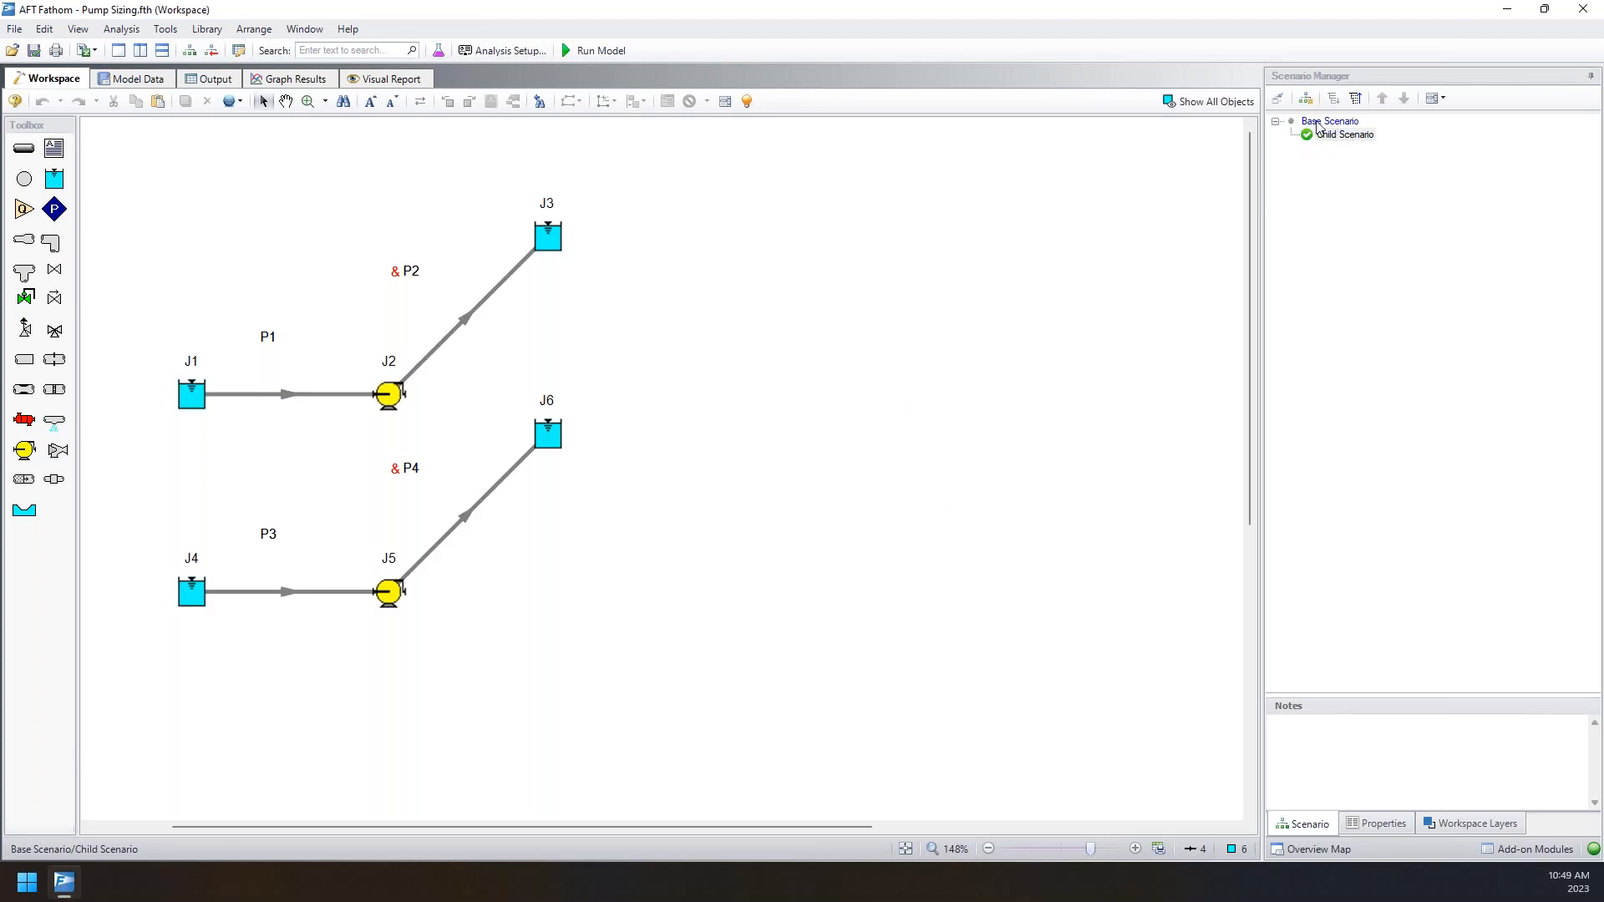
drag(604, 419, 167, 662)
key(Delete)
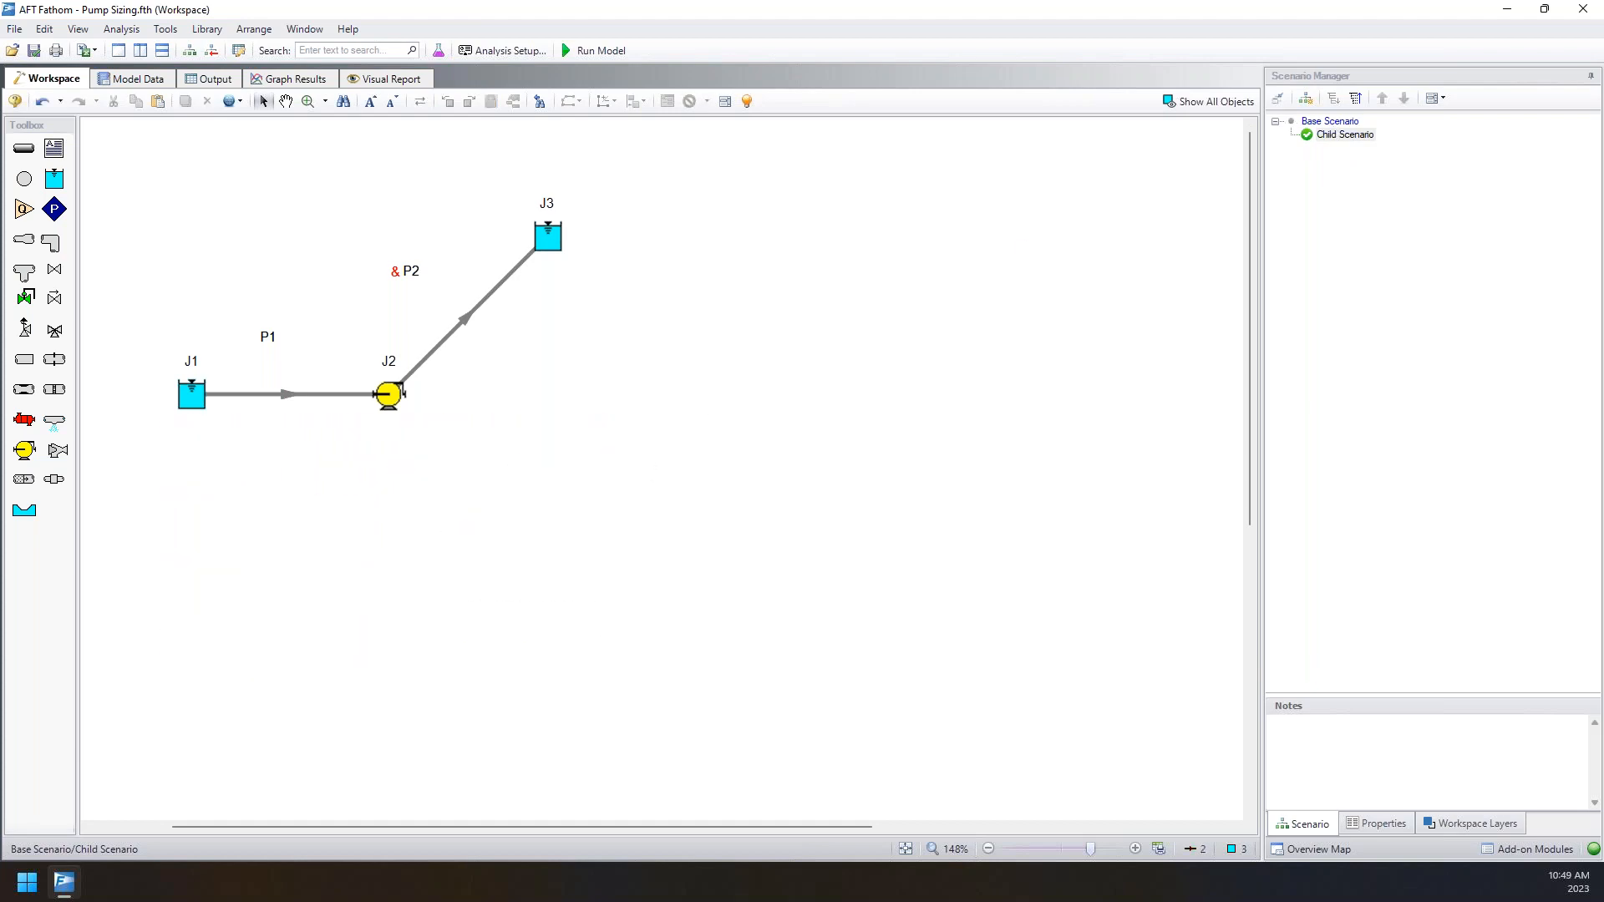
- Set the liquid surface pressure of reservoir J3 to 100 psig in the Child Scenario, and load the Base Scenario
double_click(547, 242)
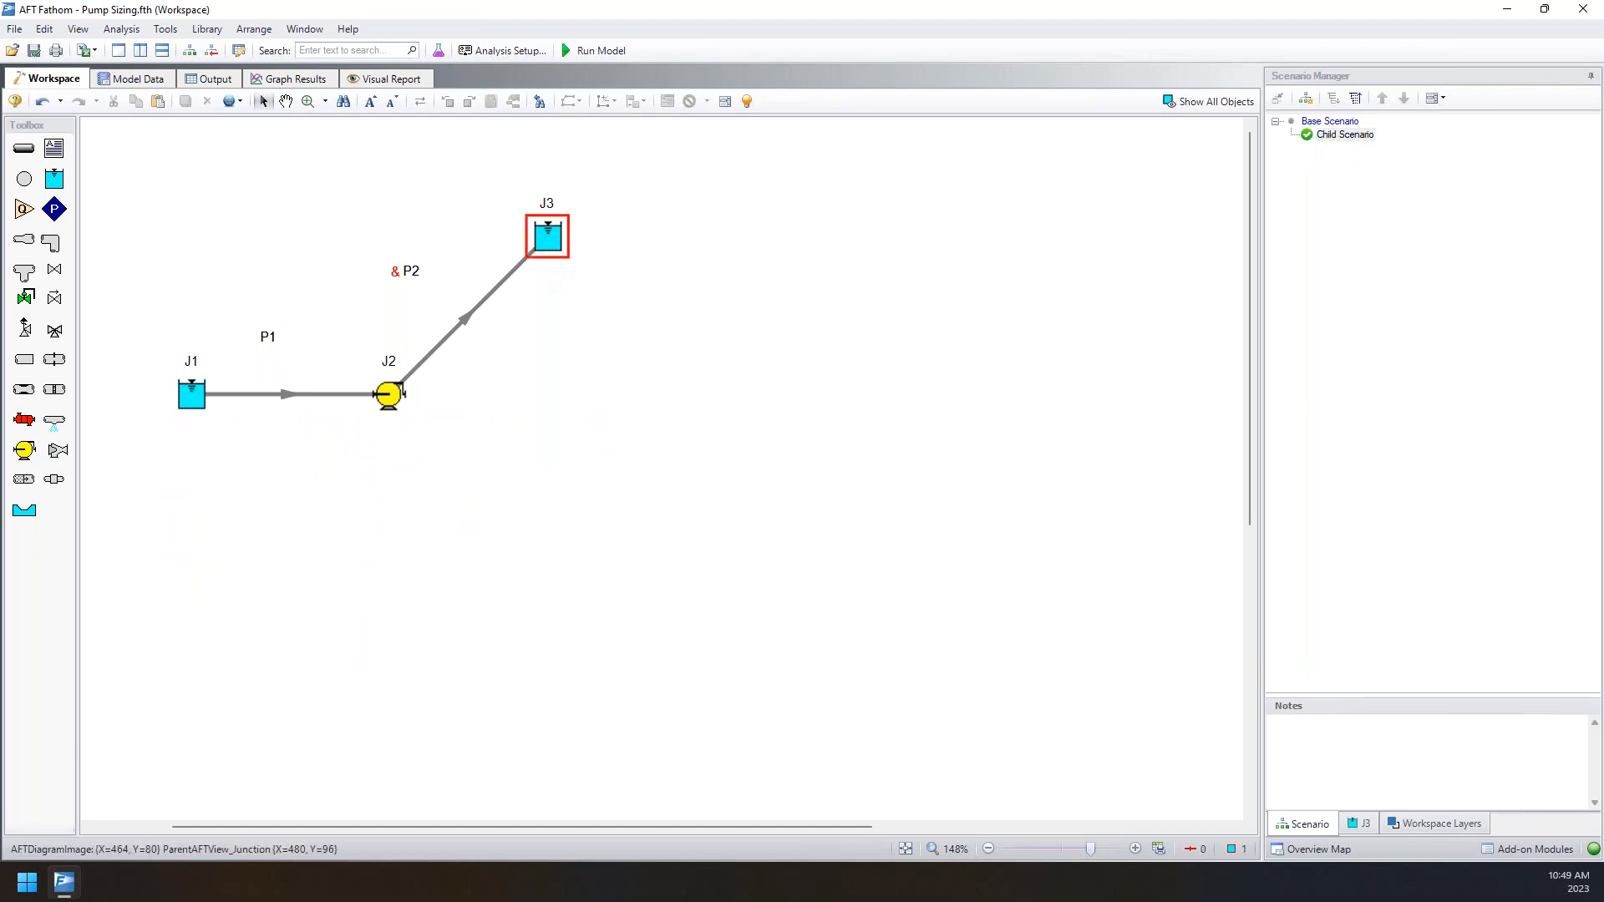
click(952, 401)
text(100)
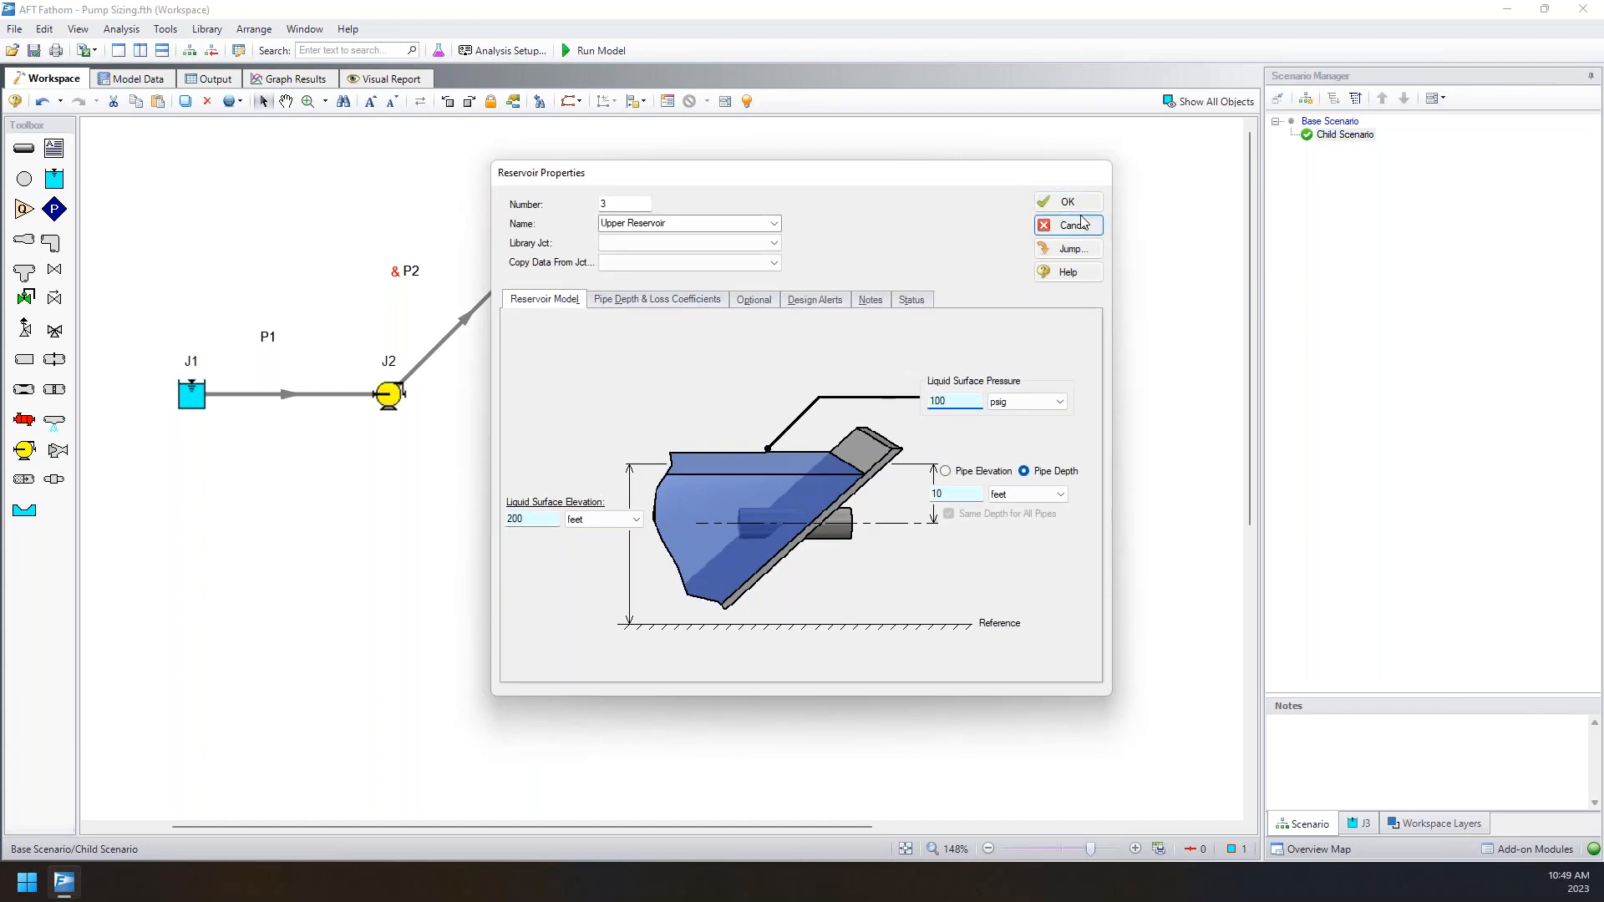
click(1066, 200)
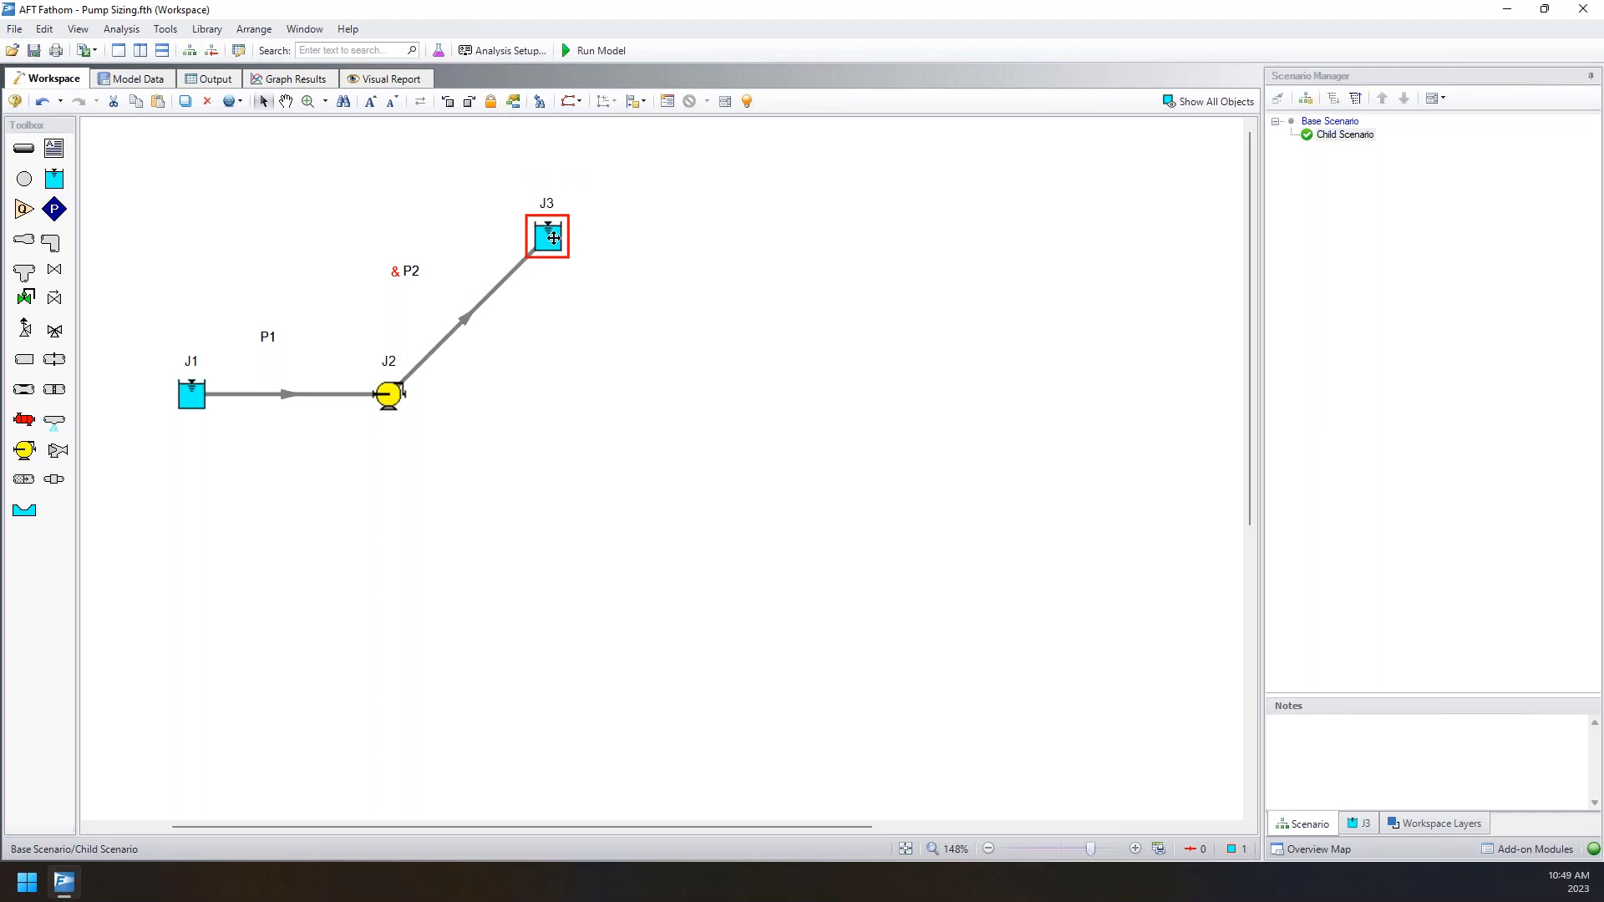
double_click(1330, 122)
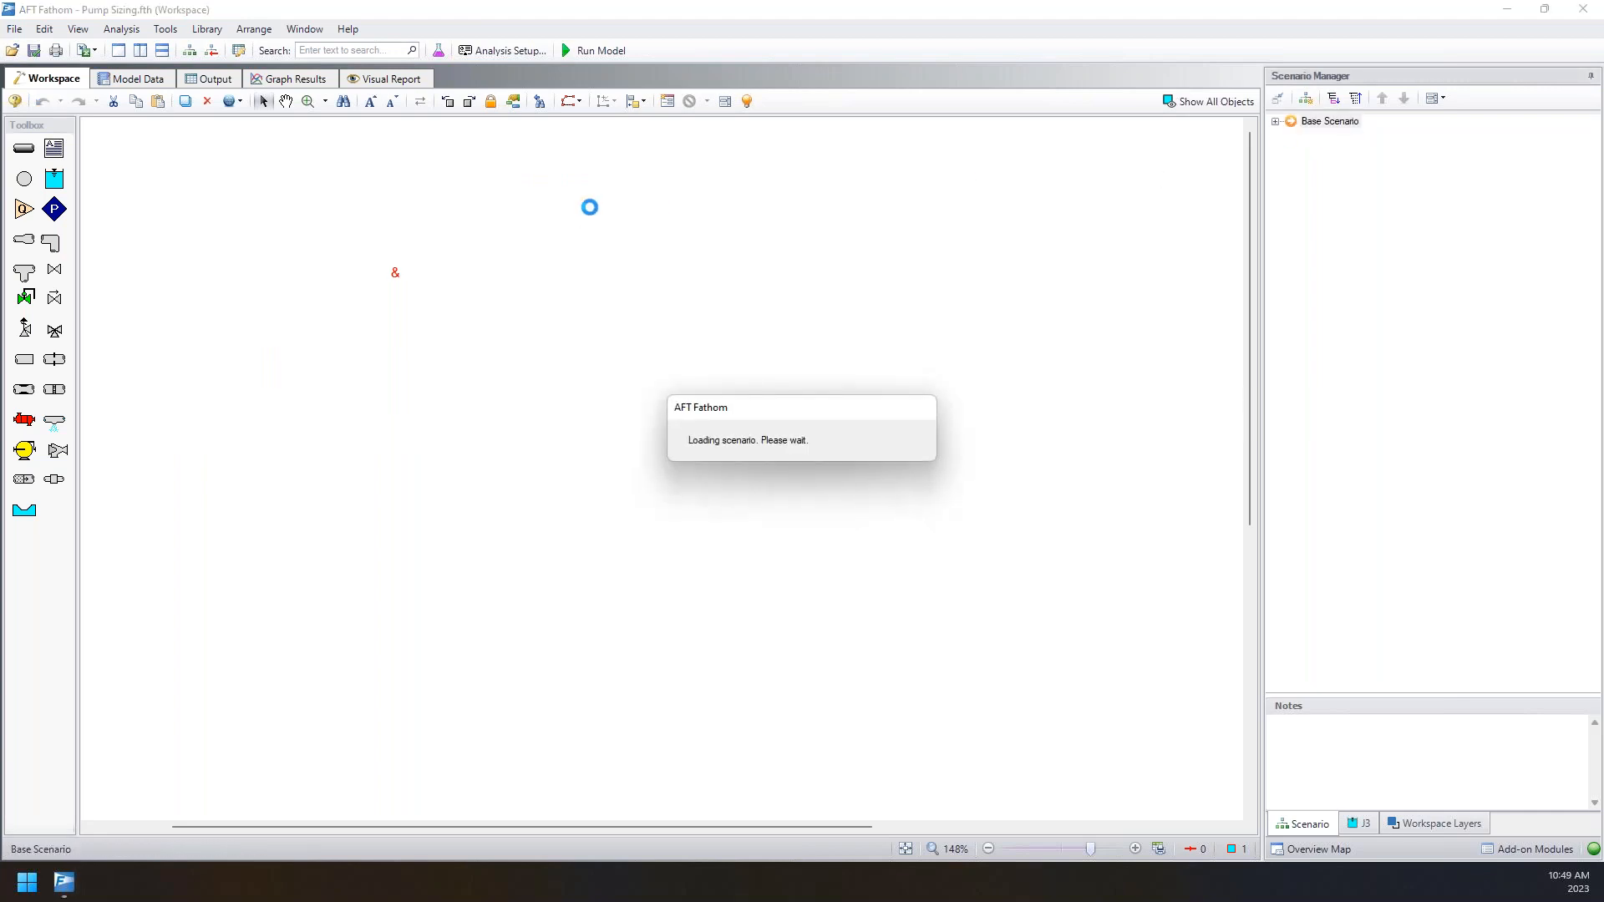
- Check the liquid surface pressure of reservoir J3 in the Base Scenario to compare it with the Child Scenario
double_click(545, 237)
click(953, 401)
double_click(953, 401)
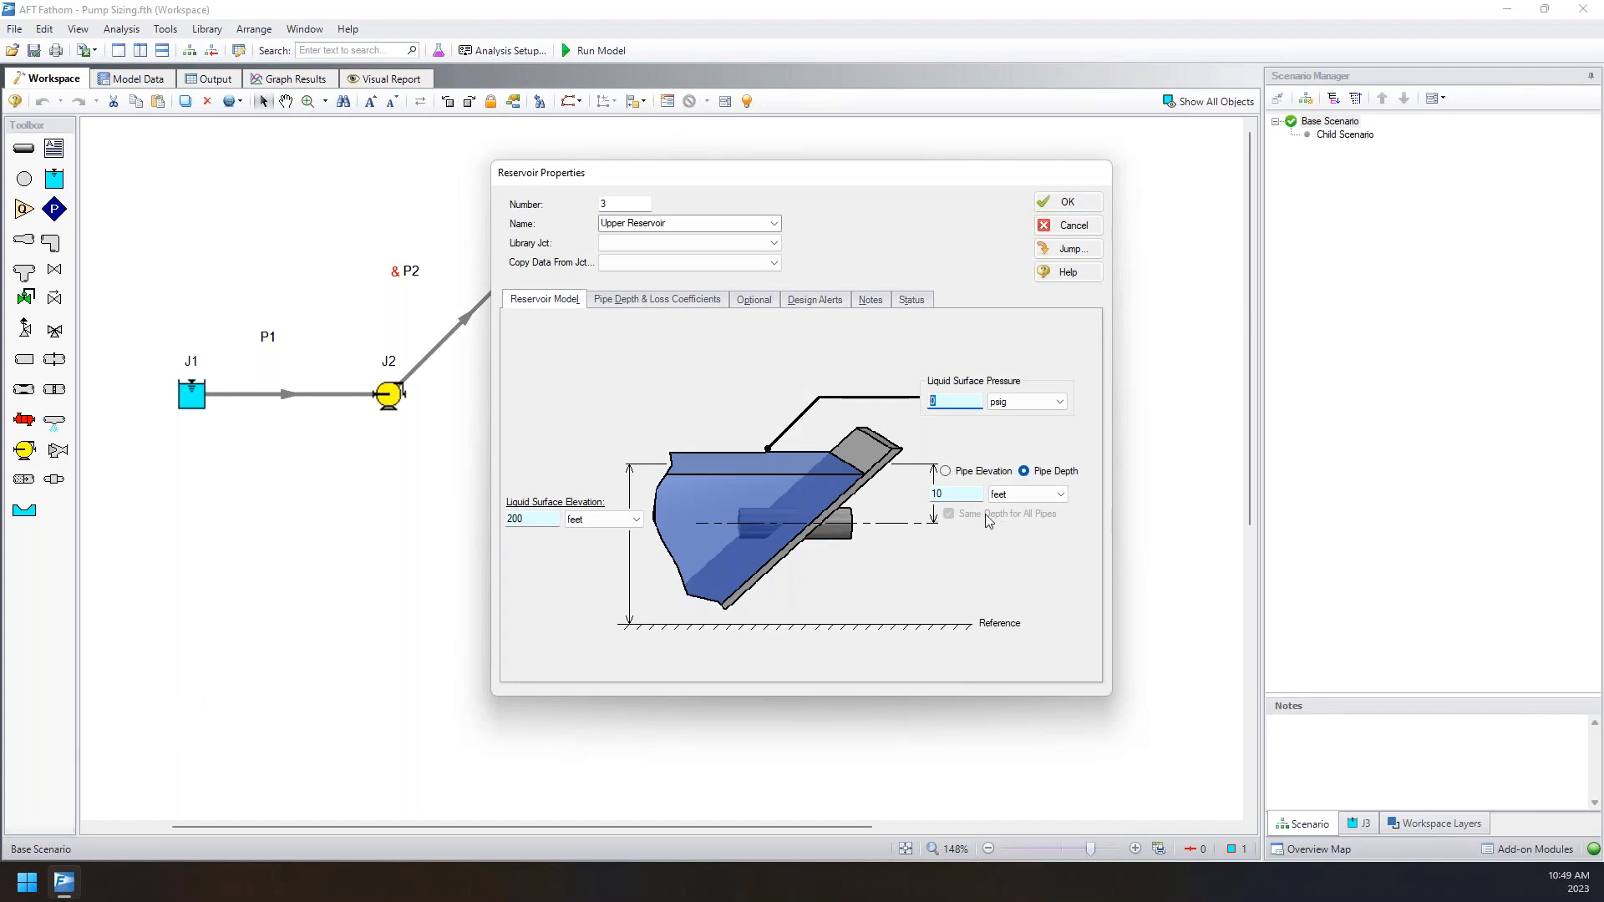
click(1066, 202)
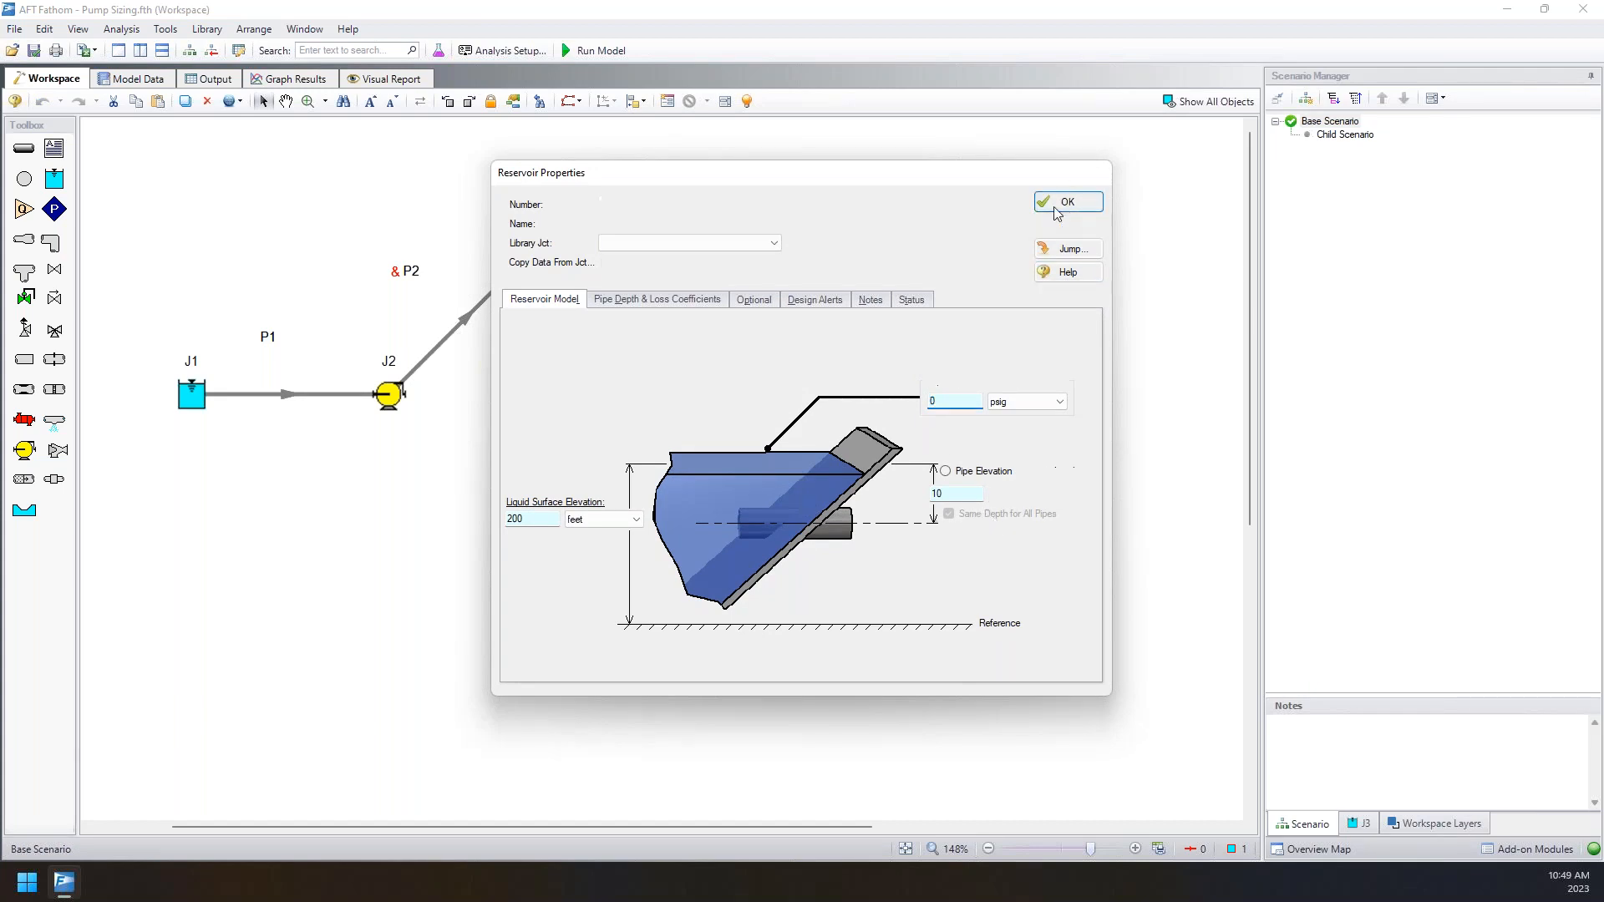
click(1335, 136)
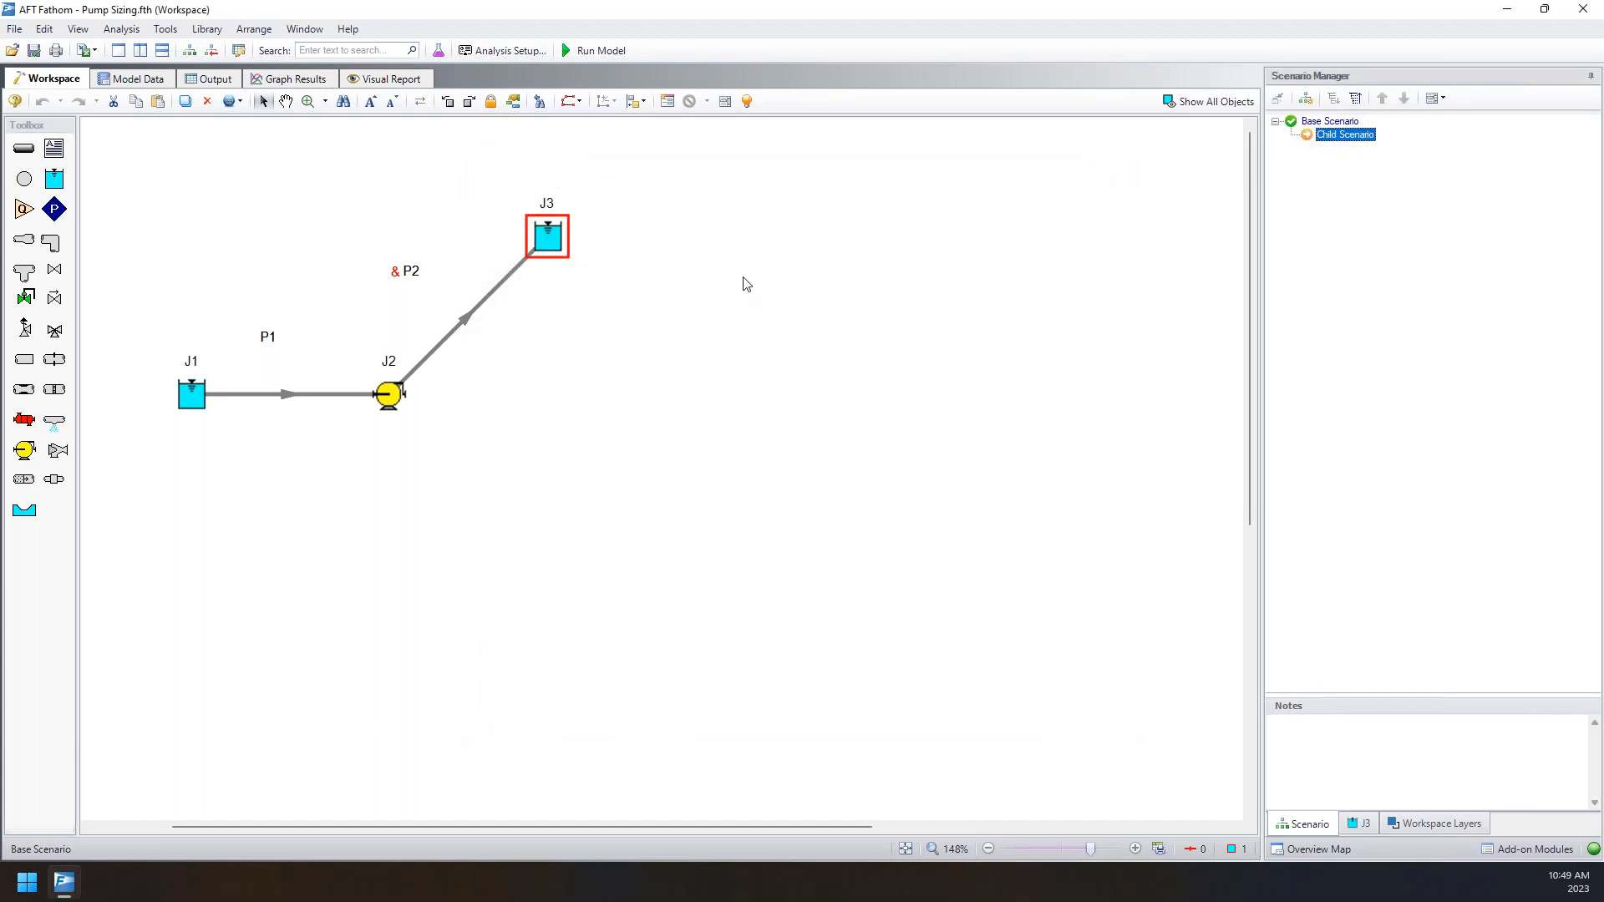
- Set the fixed flow rate of pump J2 to 500 gal/min in the Base Scenario
click(386, 394)
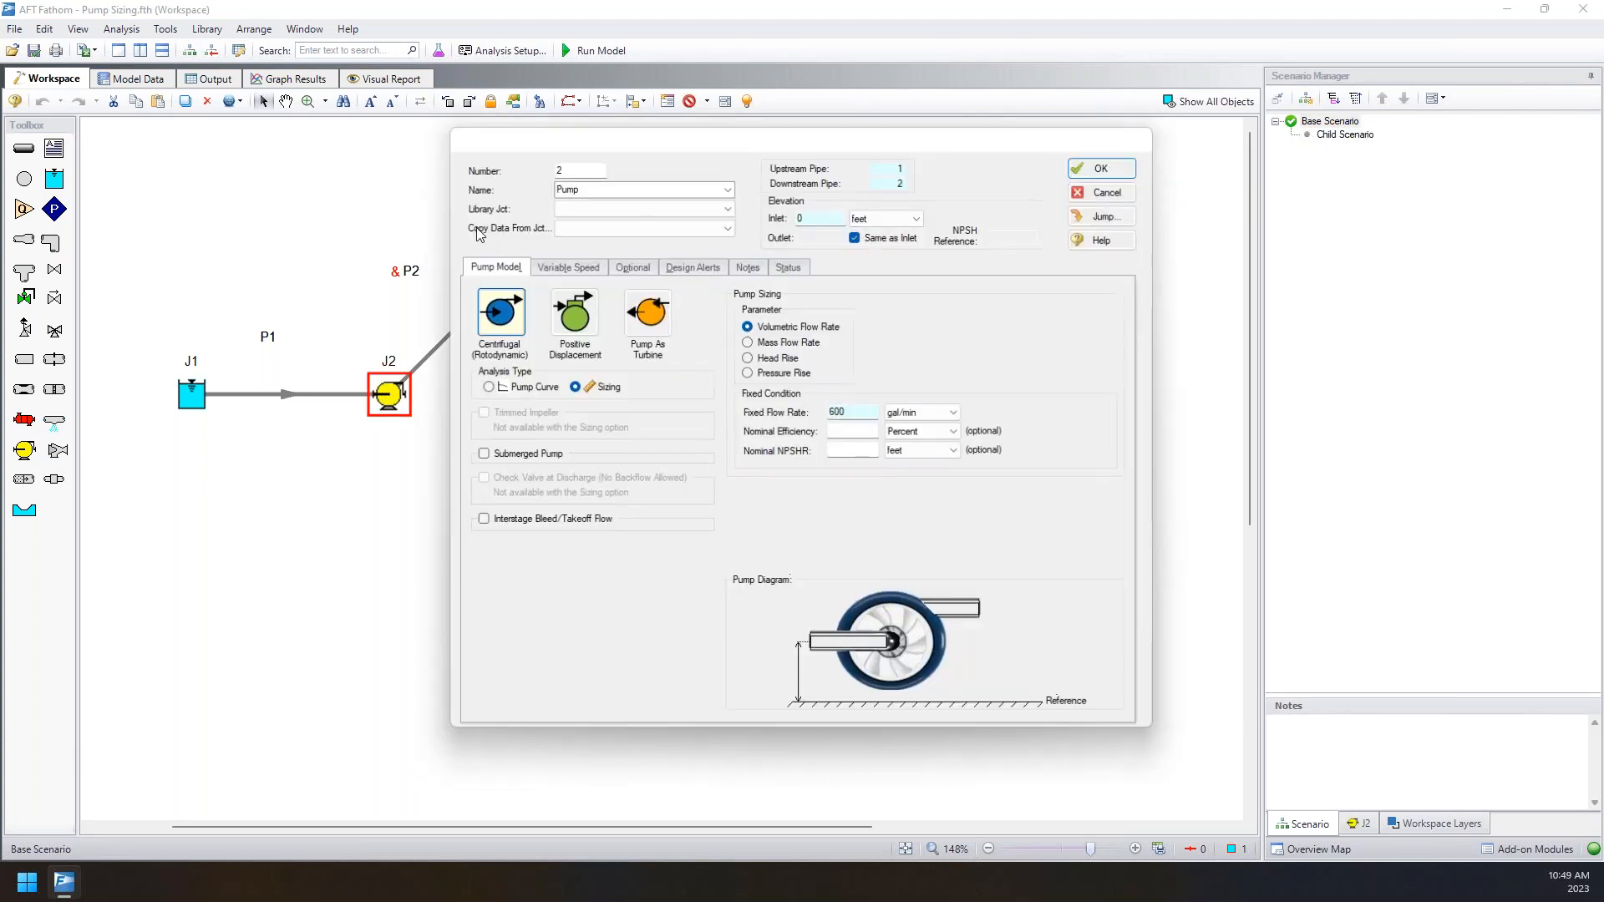
drag(553, 151, 712, 172)
double_click(1037, 440)
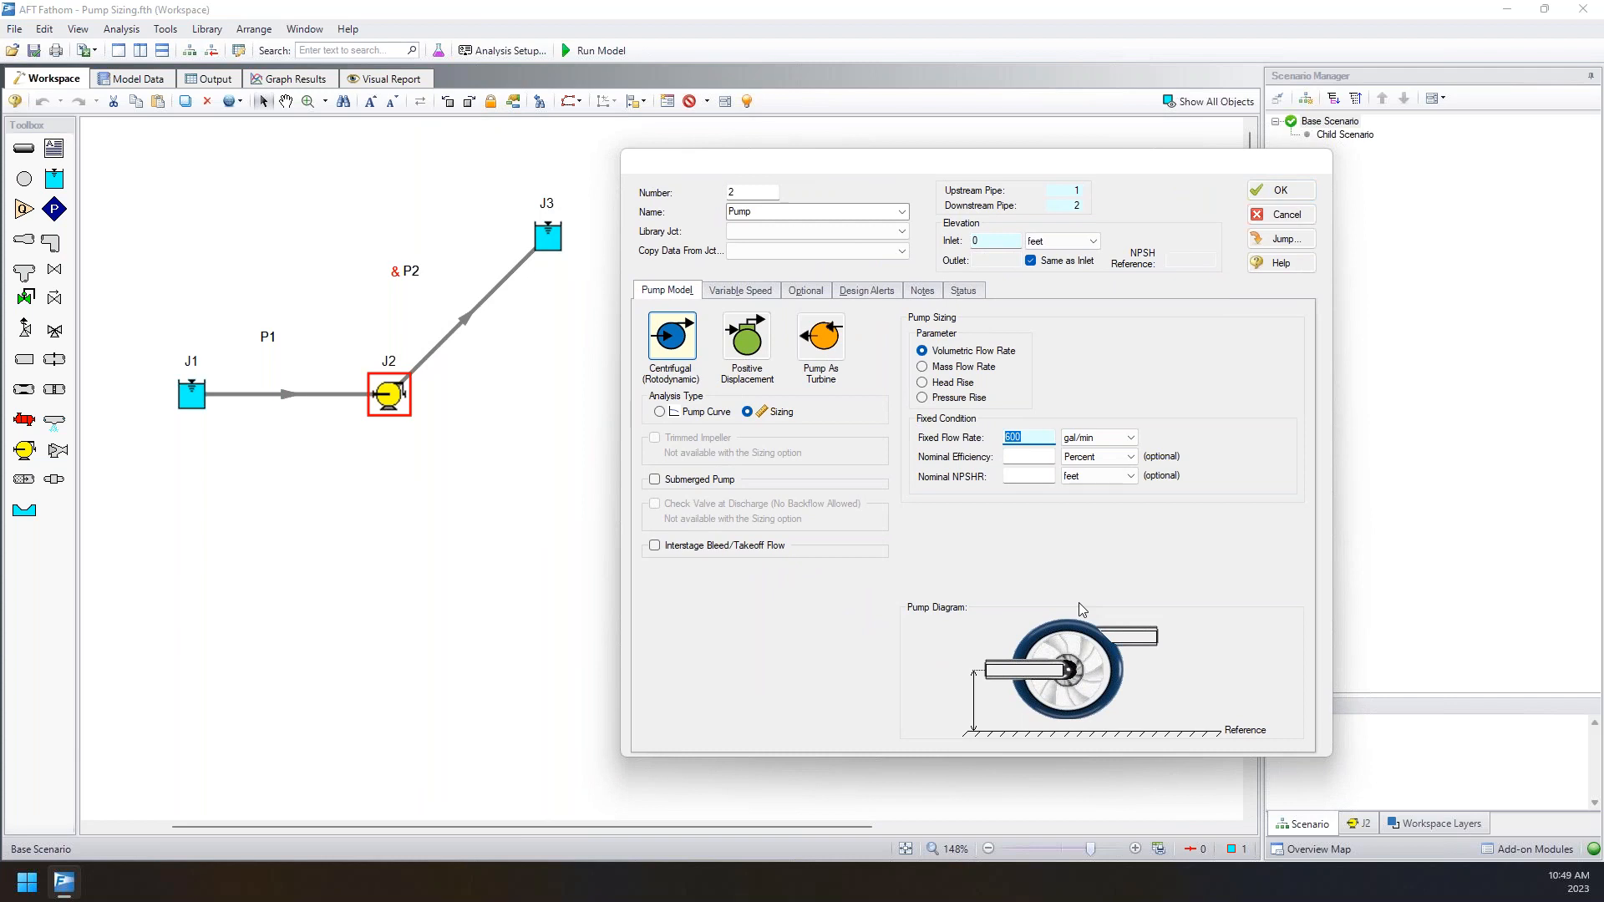
text(500)
click(1278, 191)
- Load the Child Scenario and check the fixed flow rate that pump J2 inherits from its parent
double_click(1345, 134)
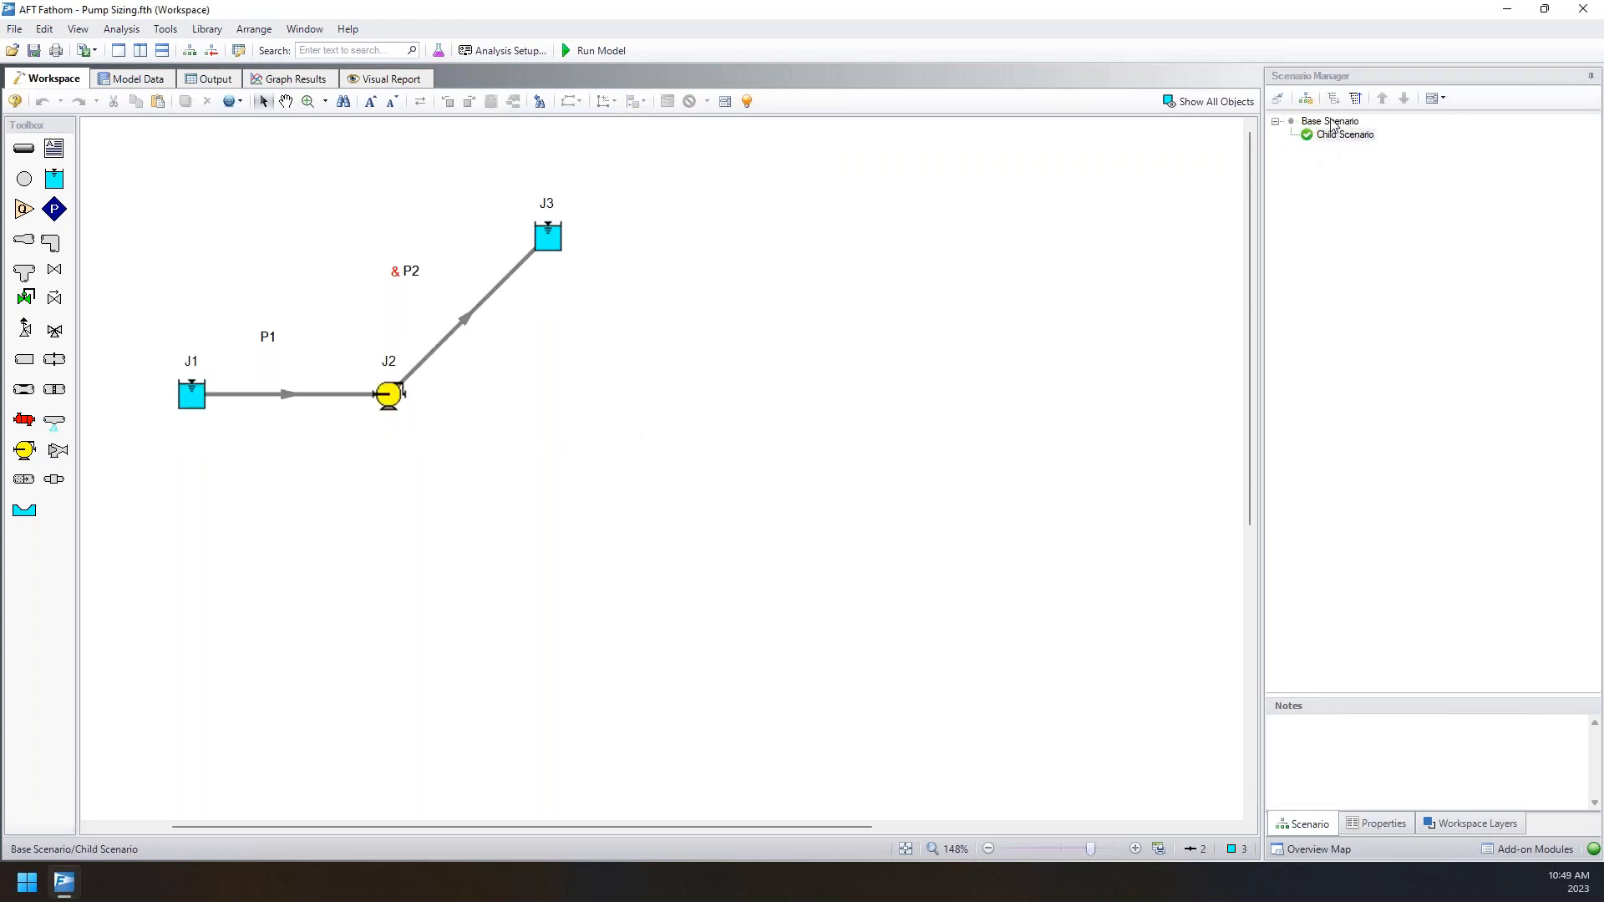
double_click(389, 395)
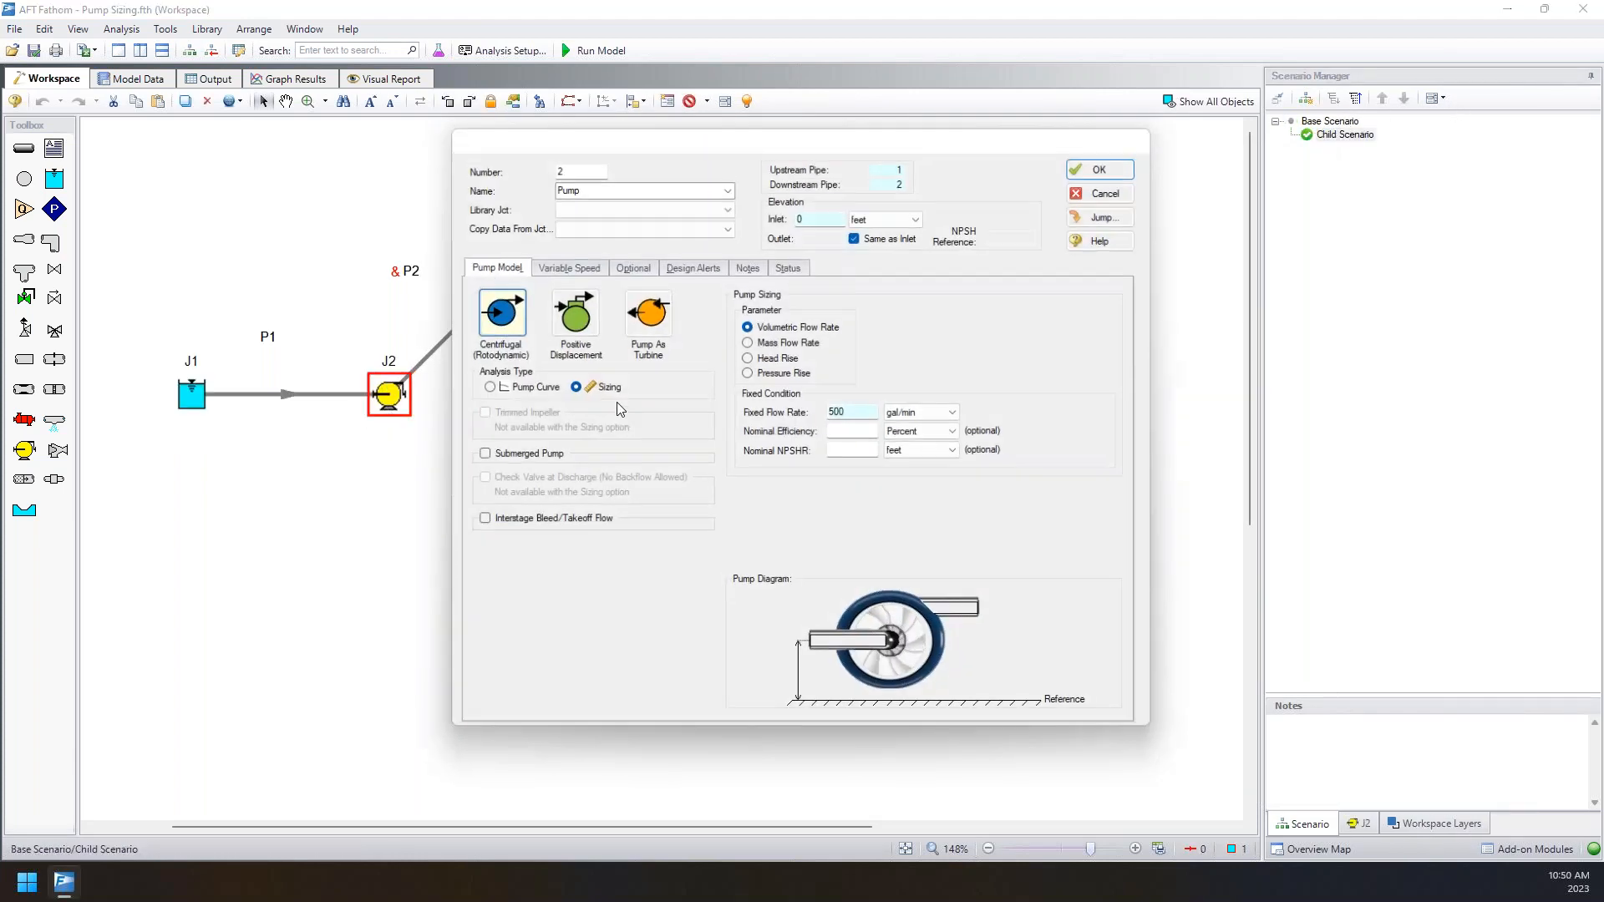
double_click(859, 410)
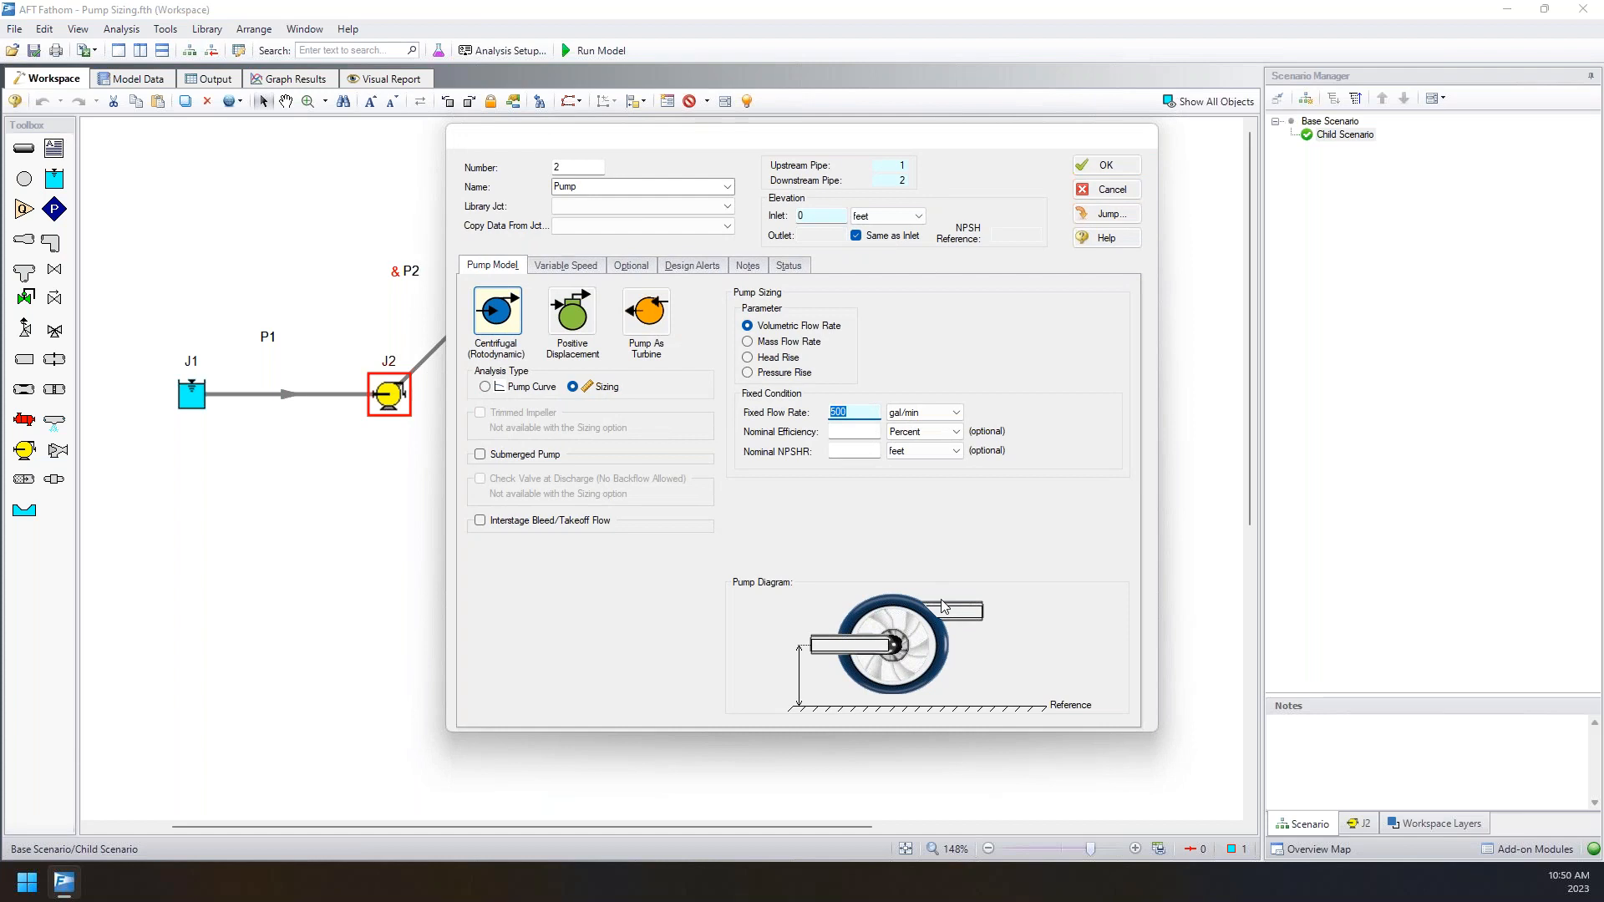
drag(750, 145, 933, 167)
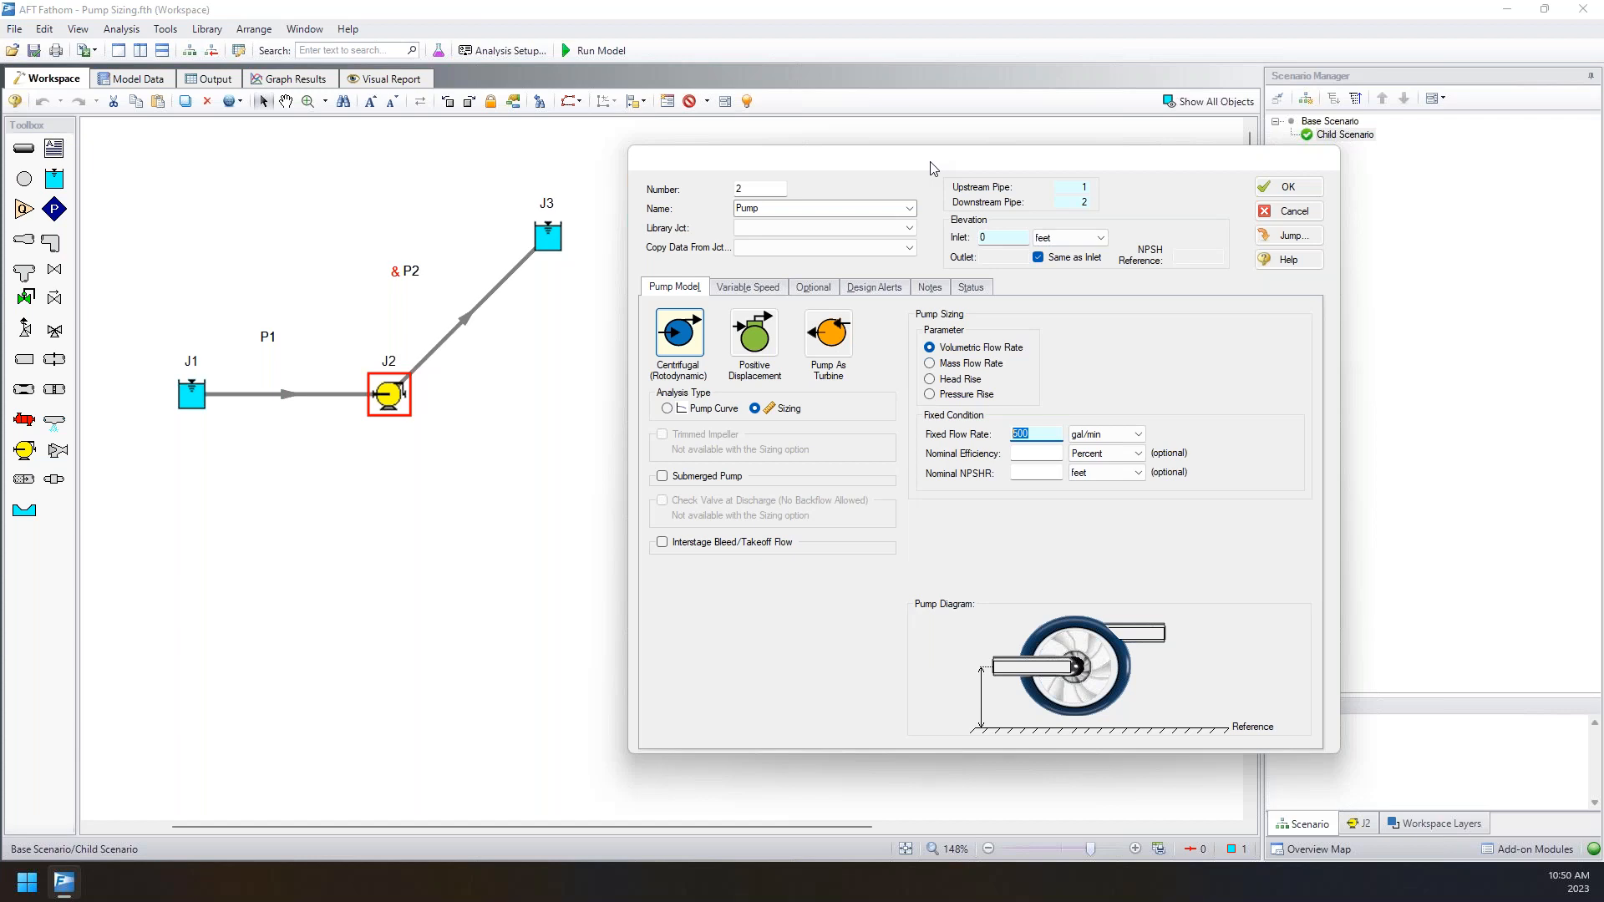
click(1287, 187)
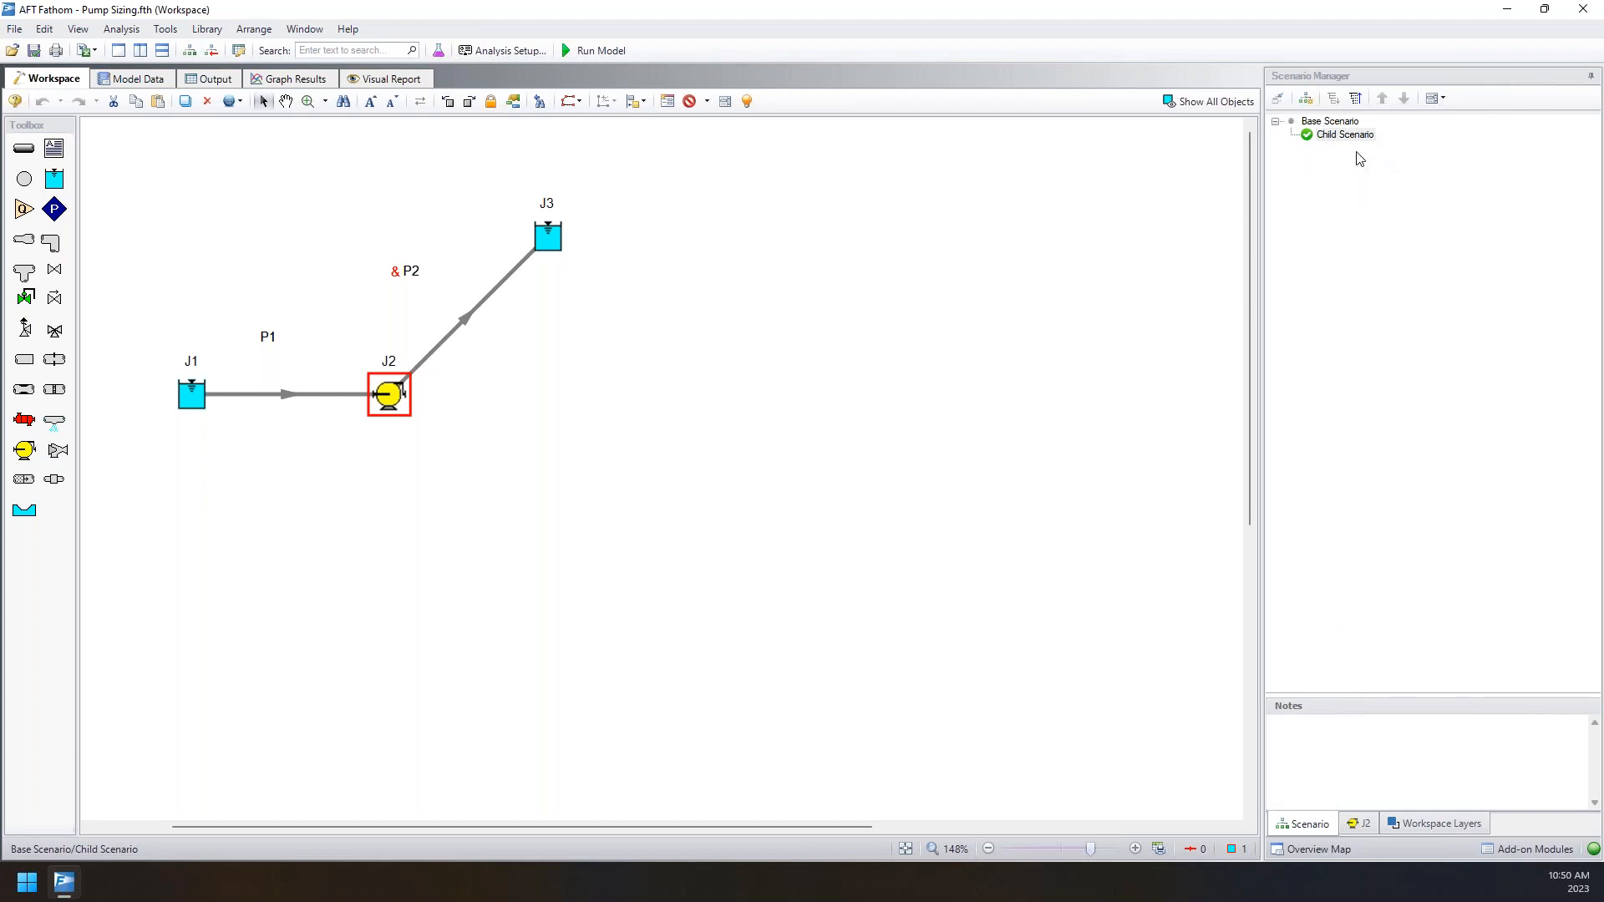
- Delete the Child Scenario from the scenario tree
right_click(1338, 137)
click(1397, 235)
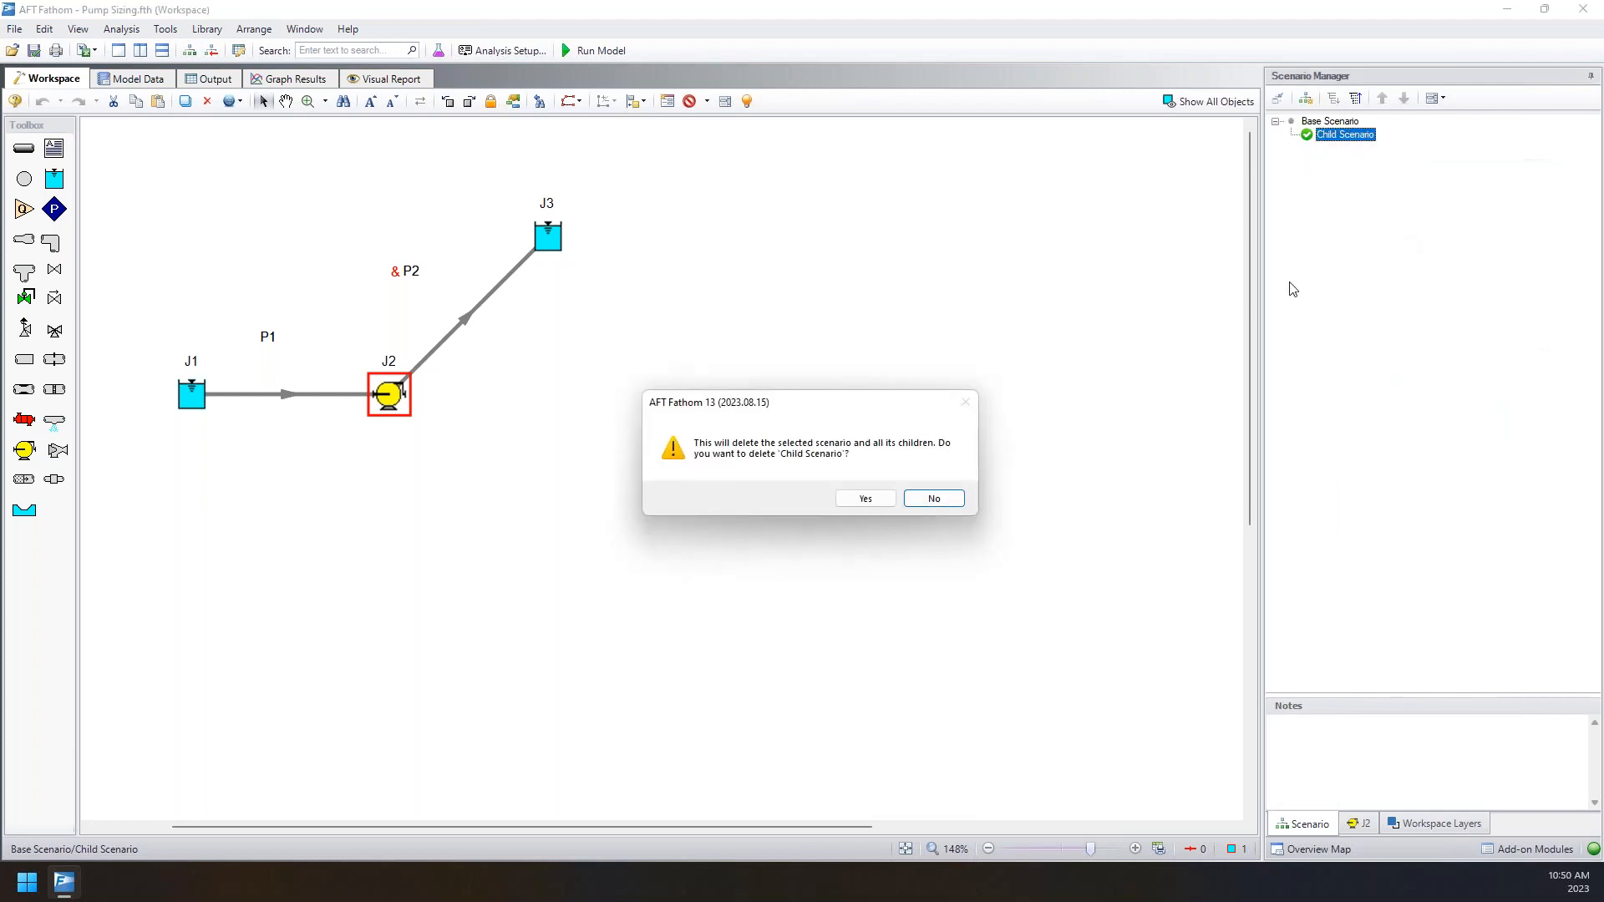
click(865, 499)
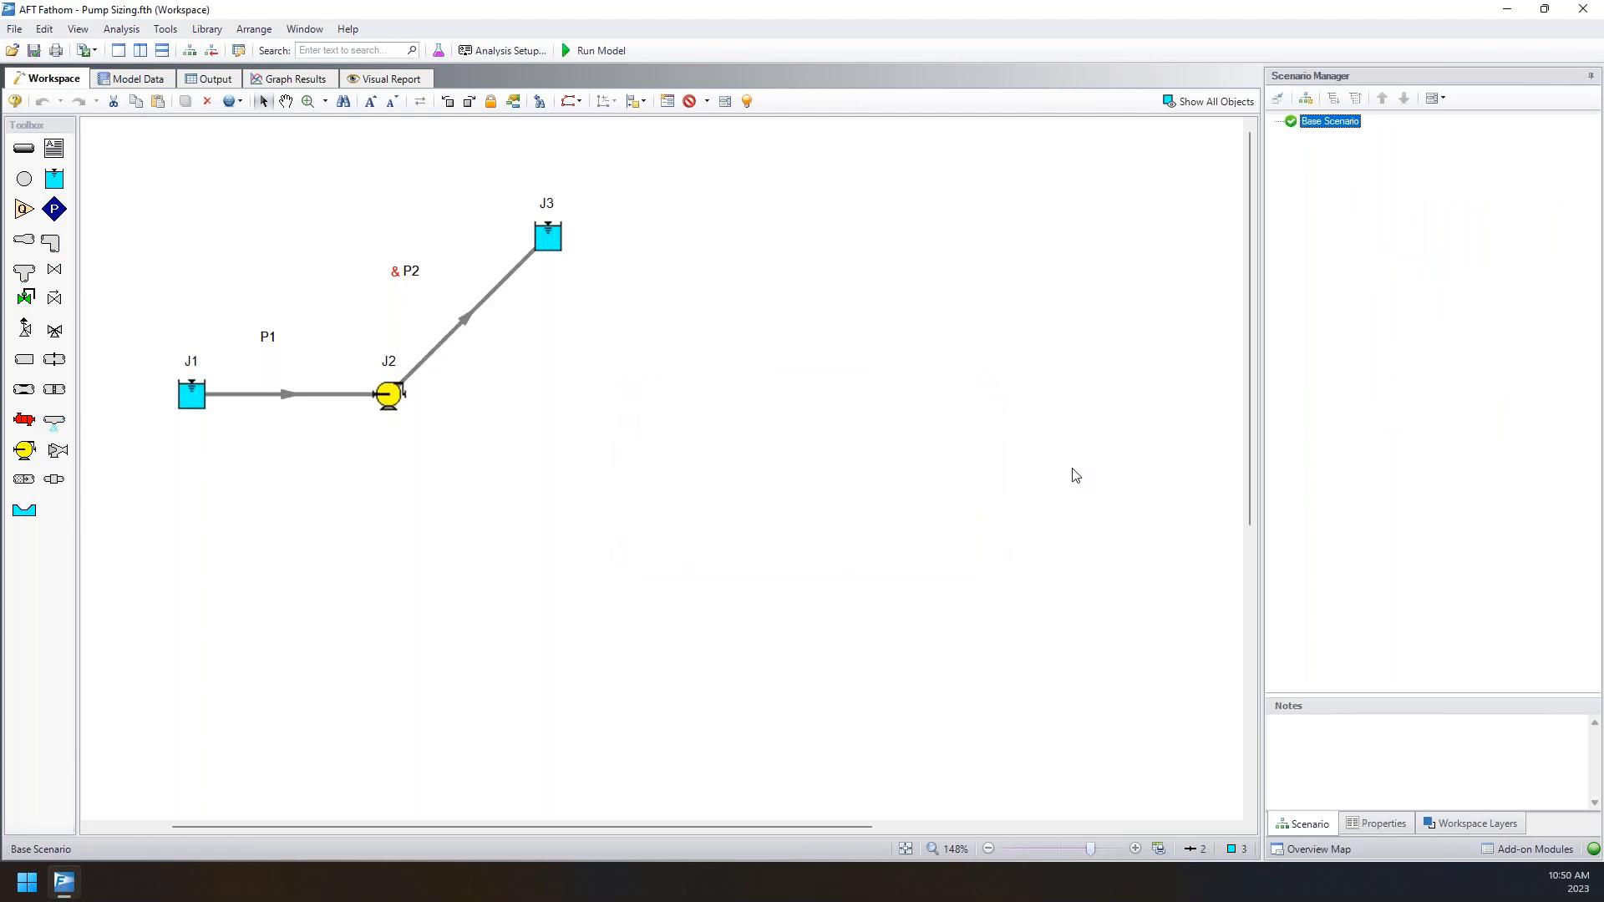
drag(648, 186, 78, 465)
click(823, 445)
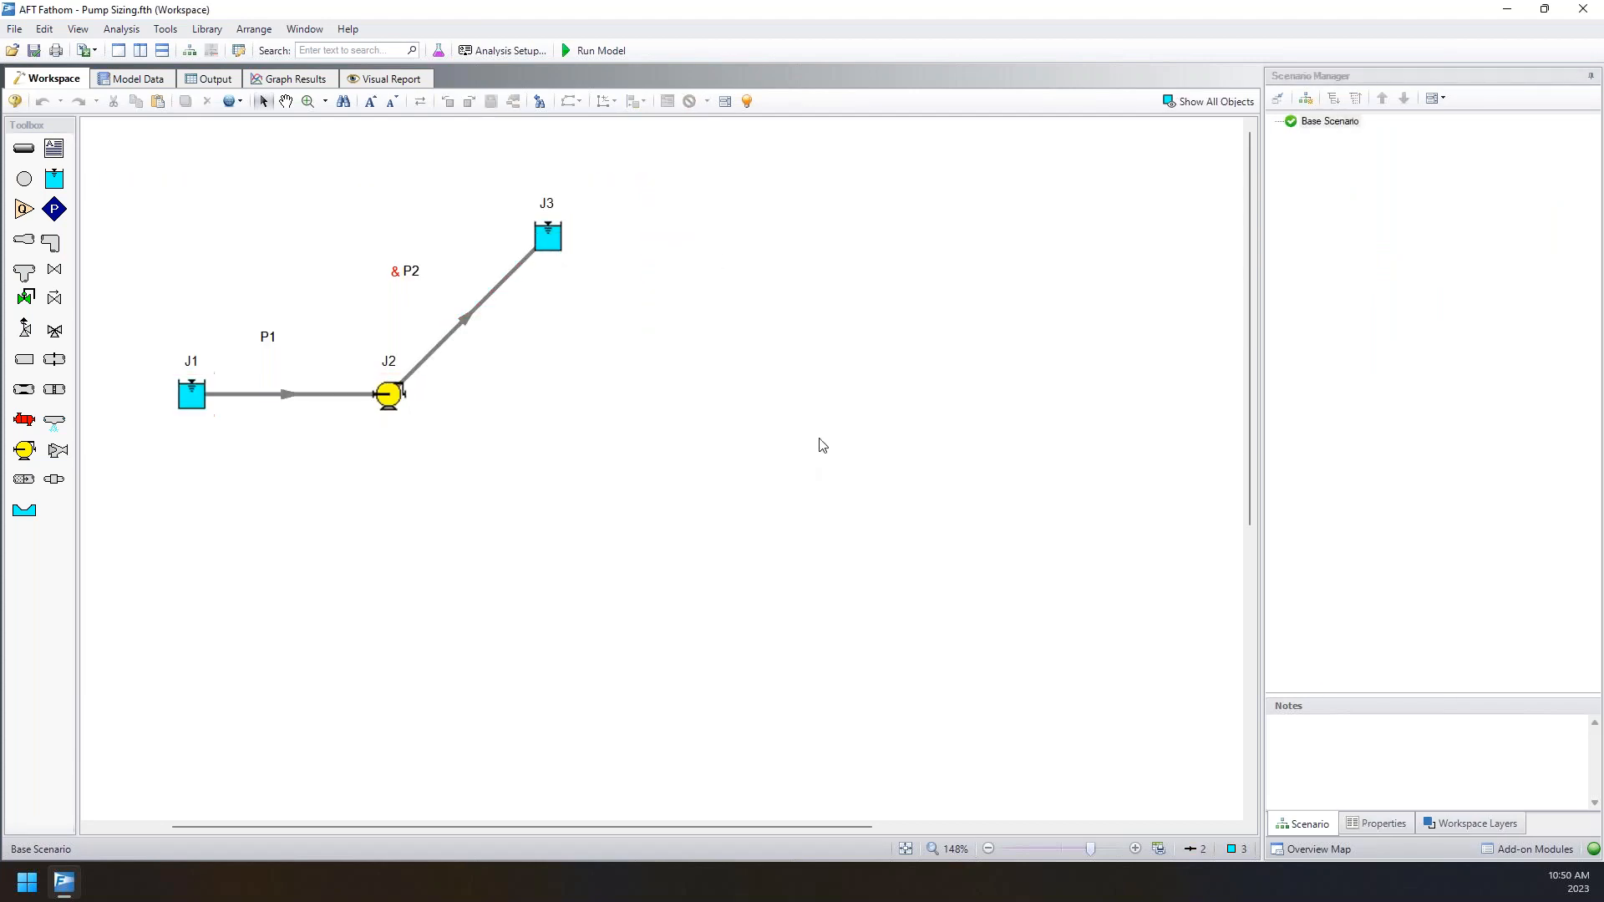
- Create a child scenario named Pump Curve under the Base Scenario
right_click(1308, 122)
click(1350, 158)
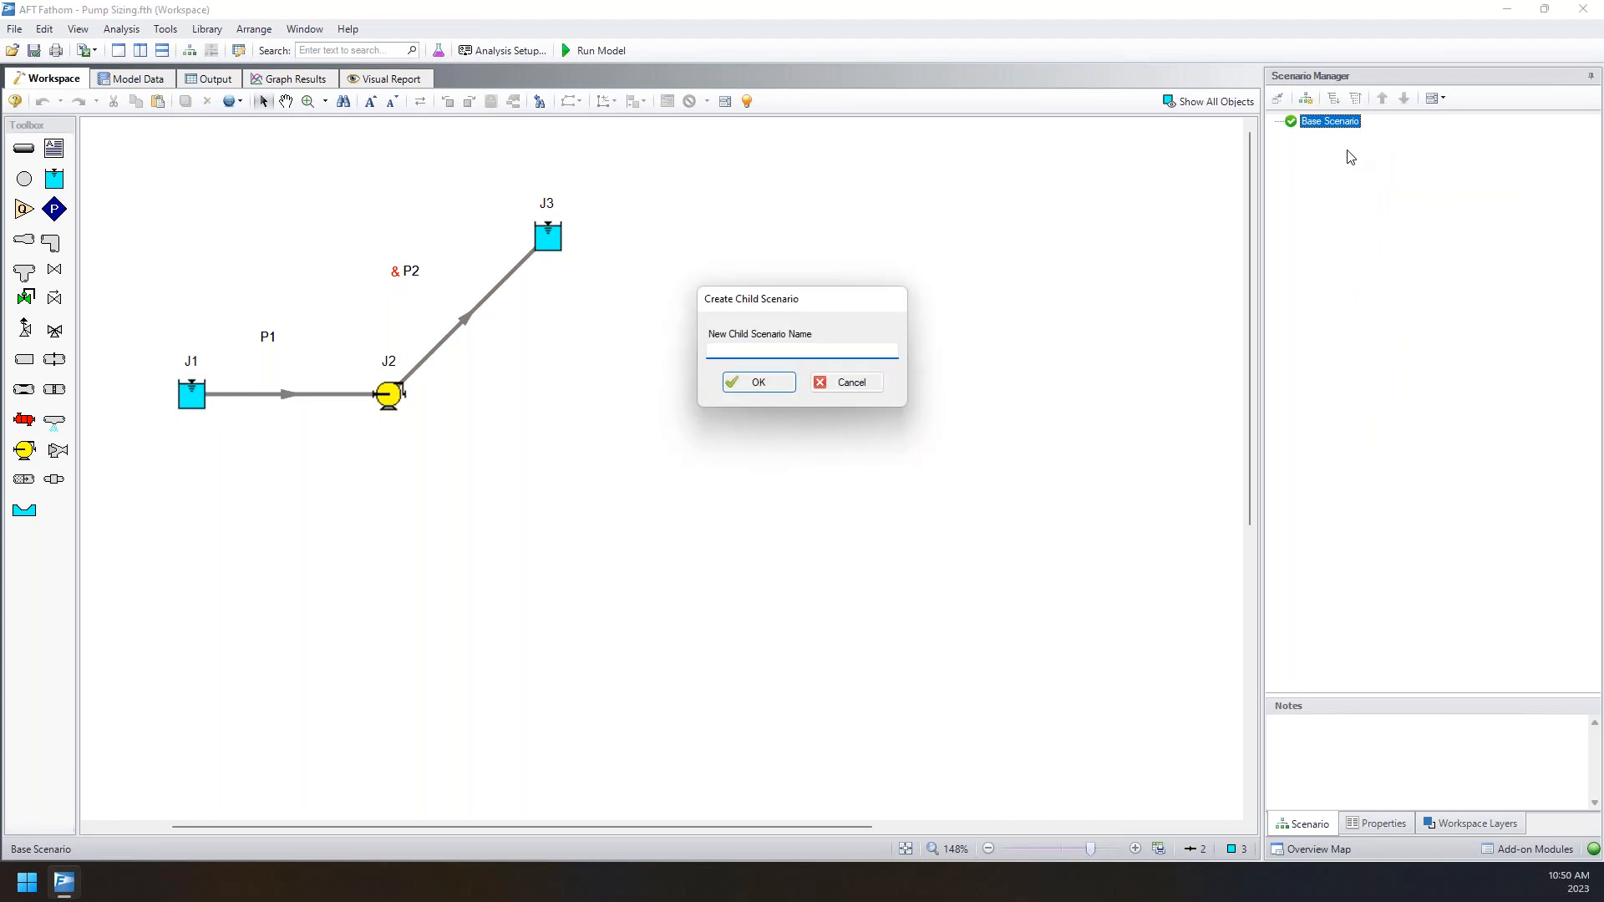
text(Pump Curve)
key(Return)
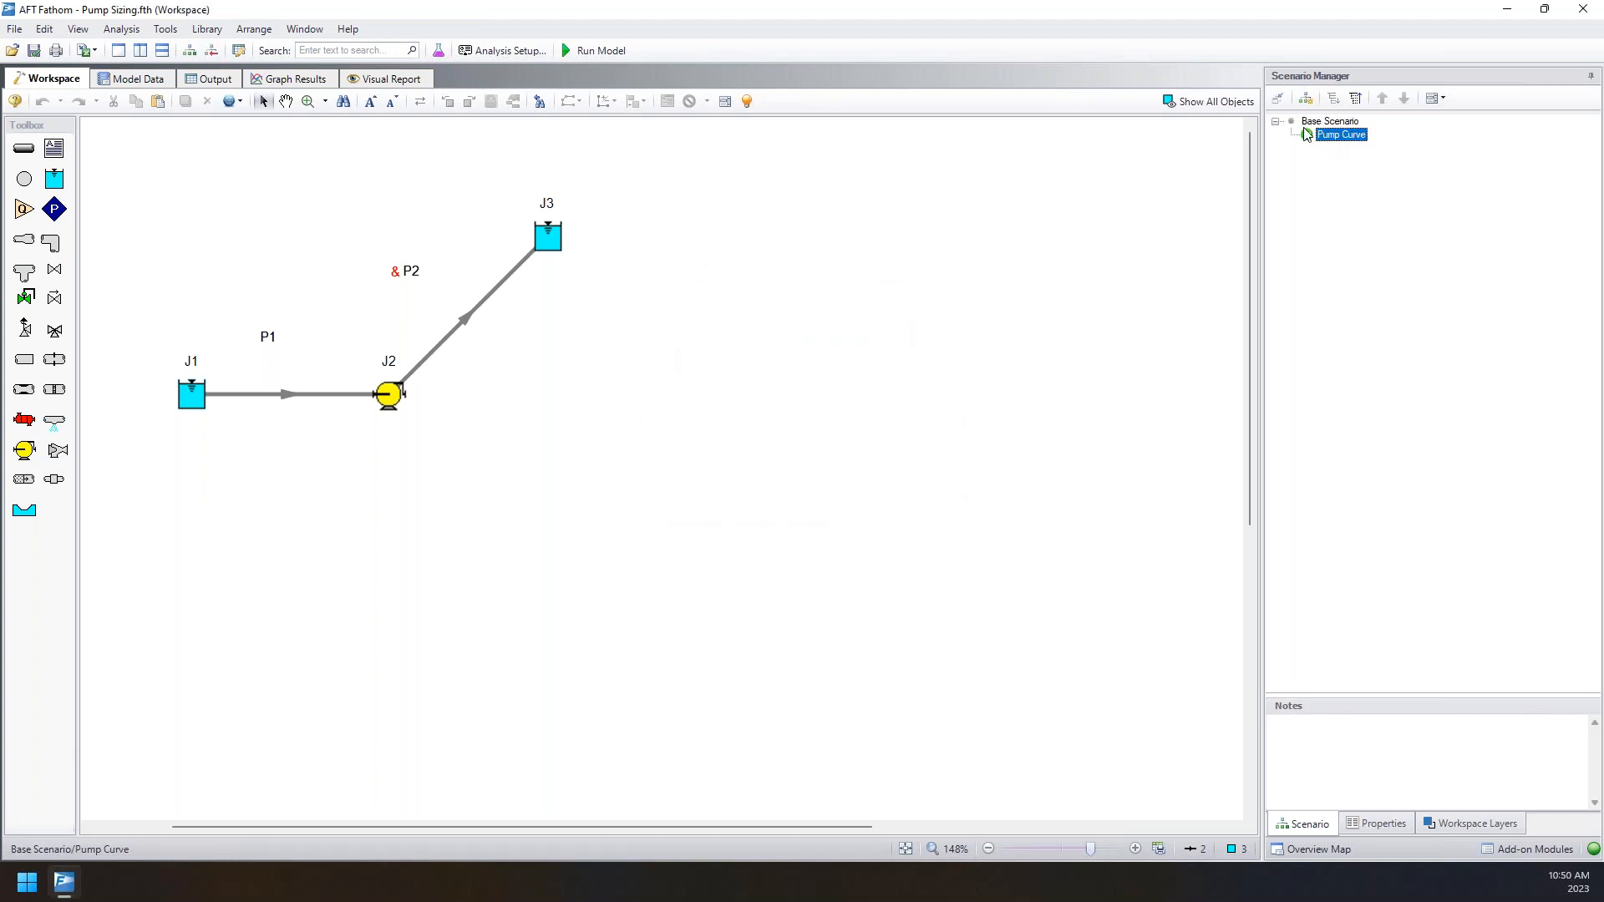
- Run the Pump Curve scenario, review the pump's volumetric flow and head rise in the Pump Summary, and return to the Workspace
click(589, 51)
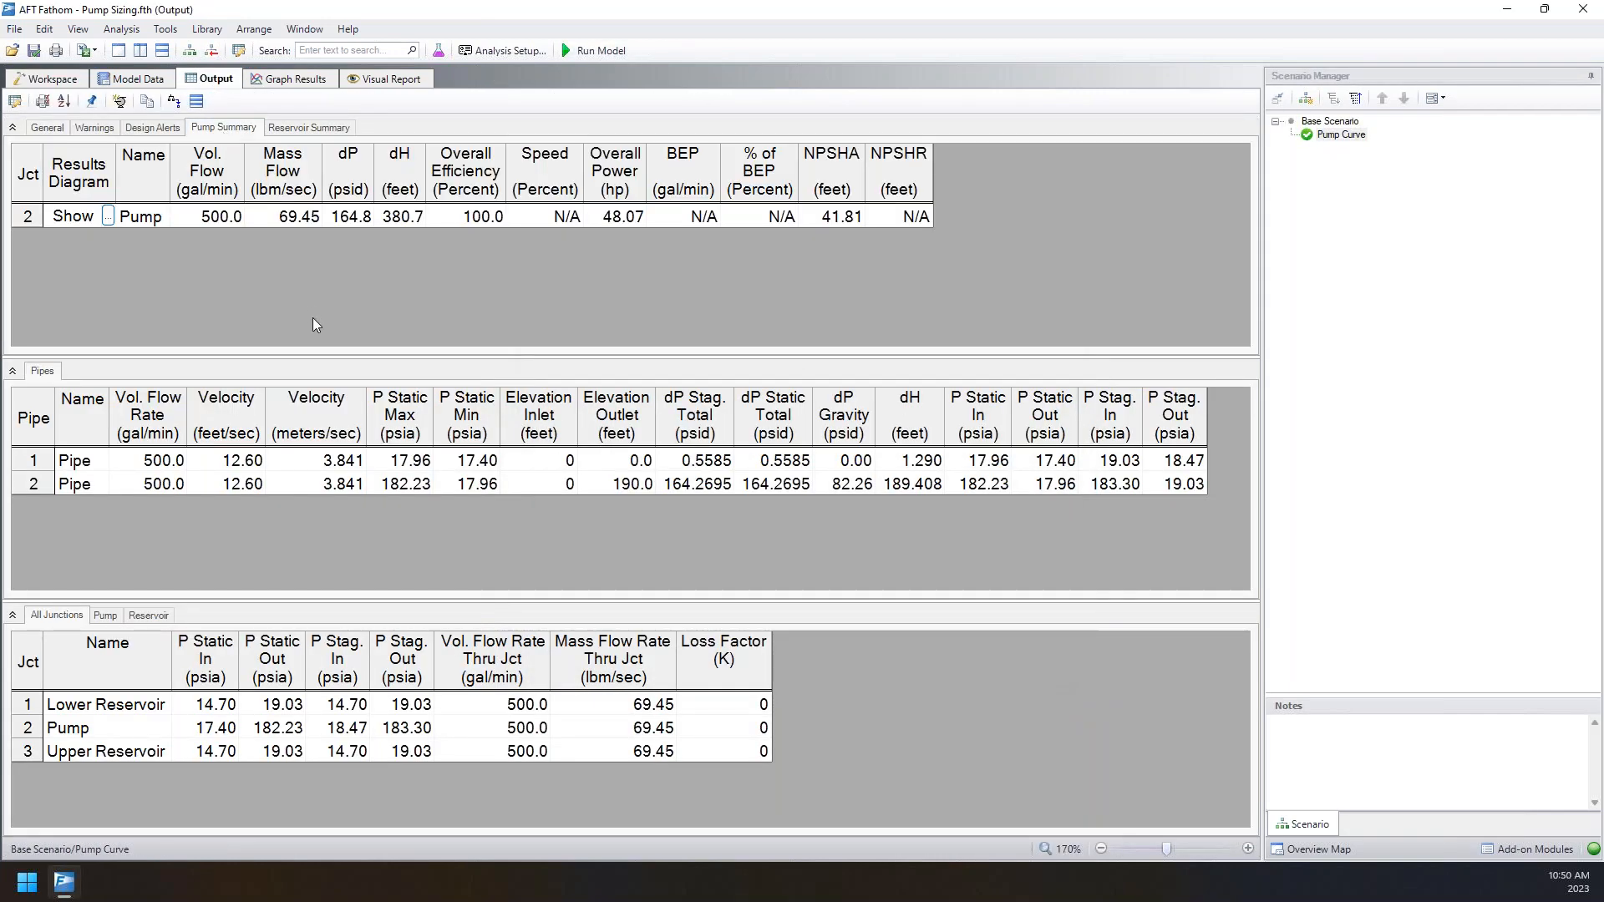
click(217, 220)
click(385, 217)
click(215, 221)
click(70, 81)
- Switch pump J2 to Pump Curve analysis and paste flows 0, 500, 1000 gal/min, heads 400, 381, 250 feet, NPSHR 38, 40, 45 and efficiencies 0, 85, 25
double_click(393, 396)
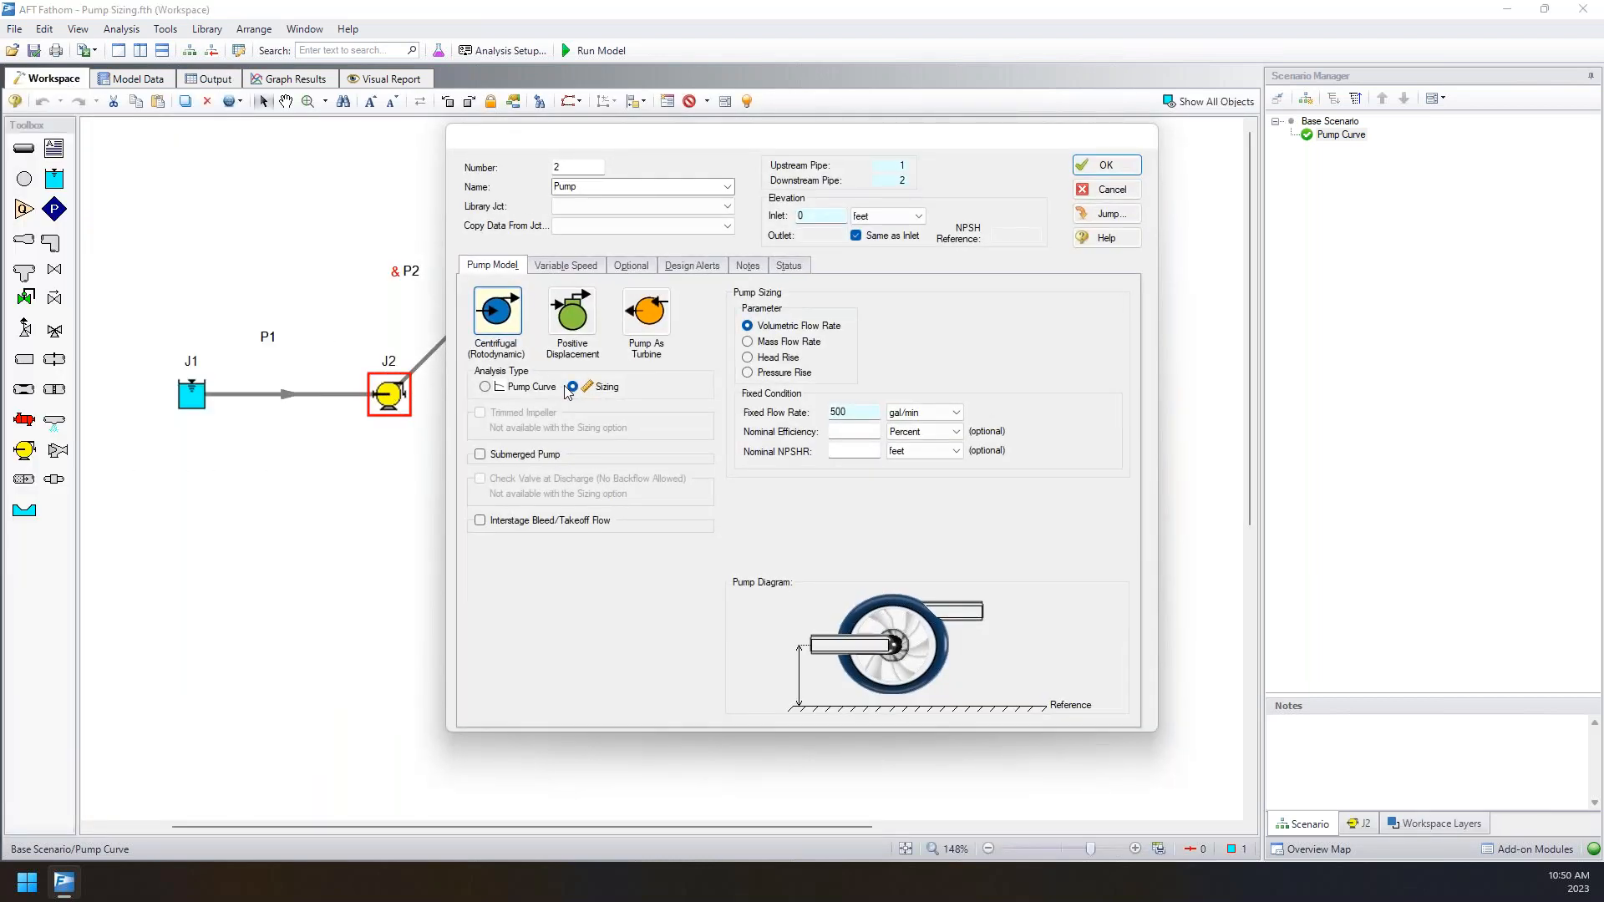
click(486, 386)
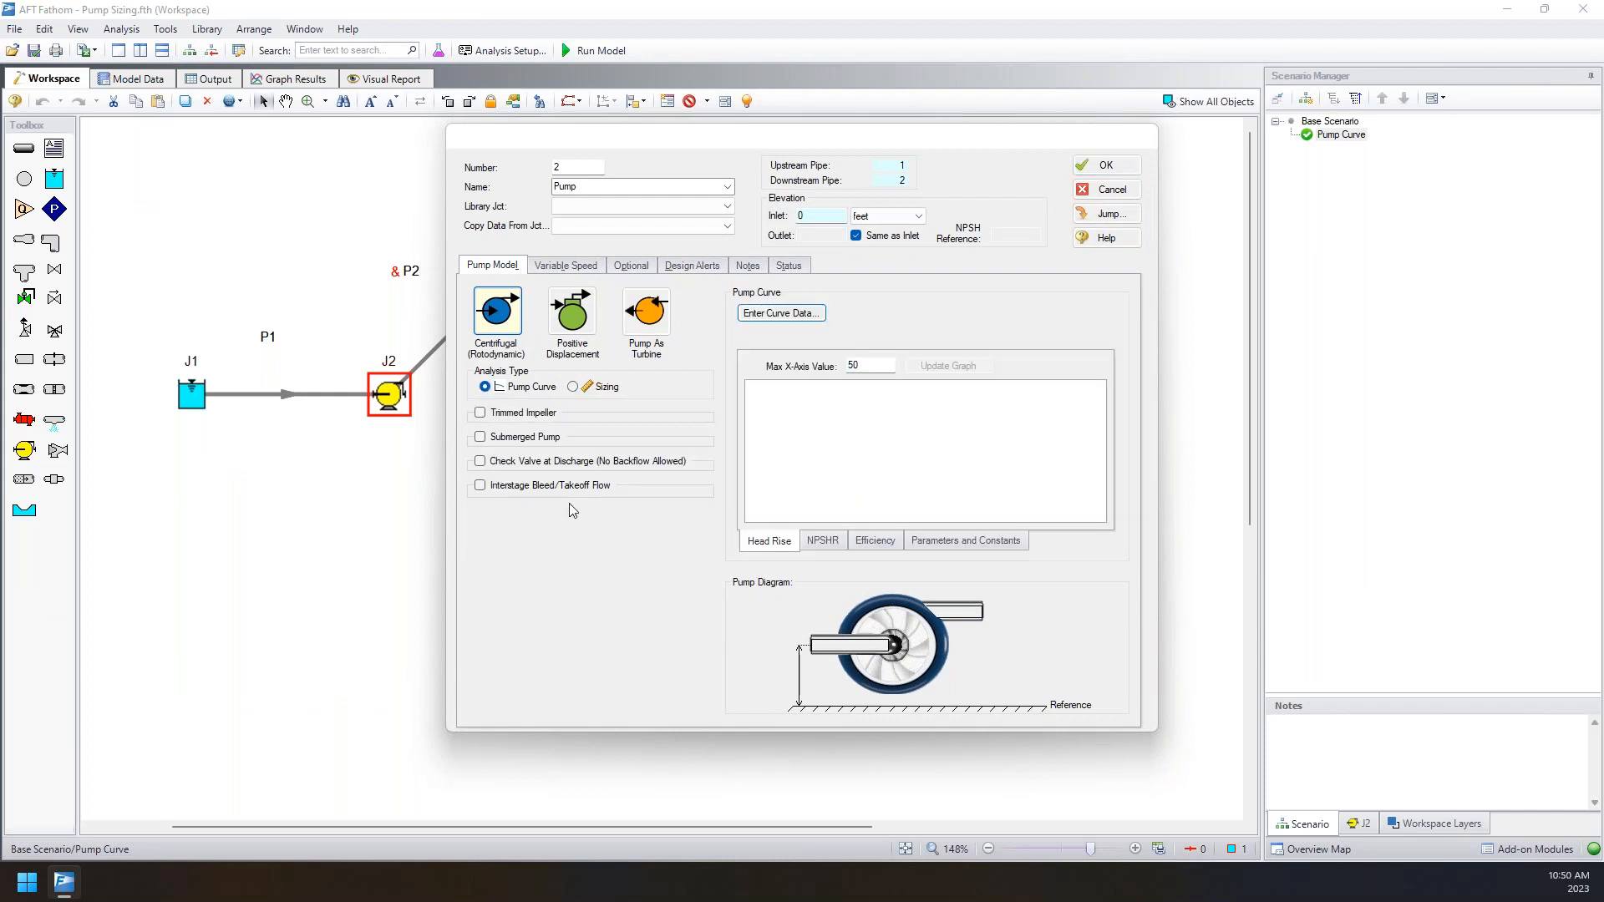
click(779, 314)
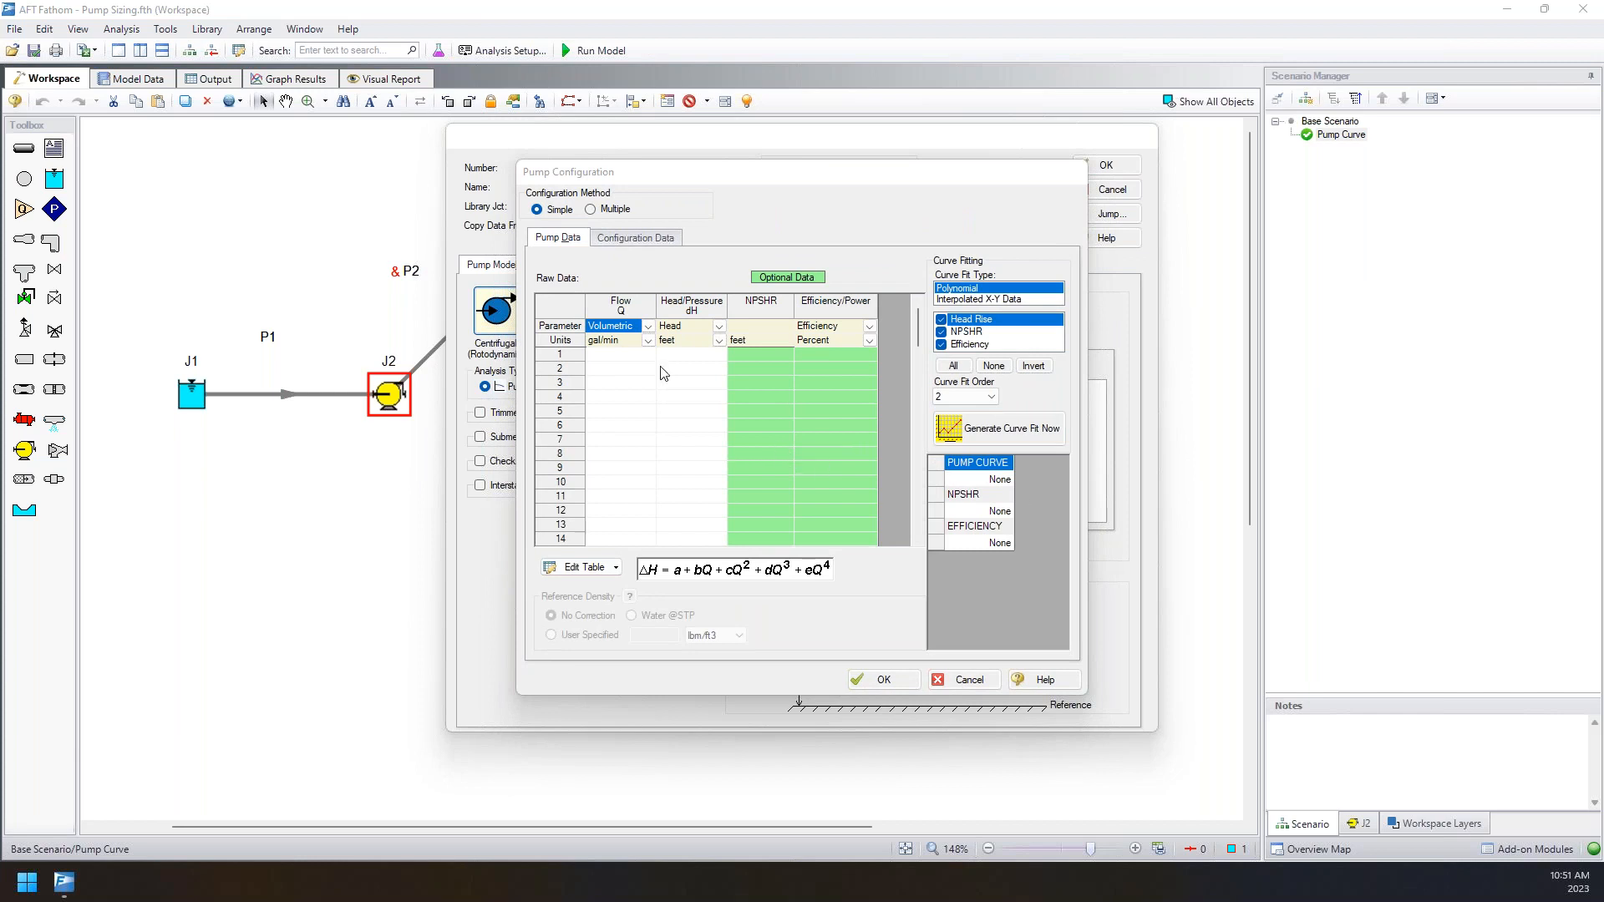
click(616, 354)
key(ctrl+v)
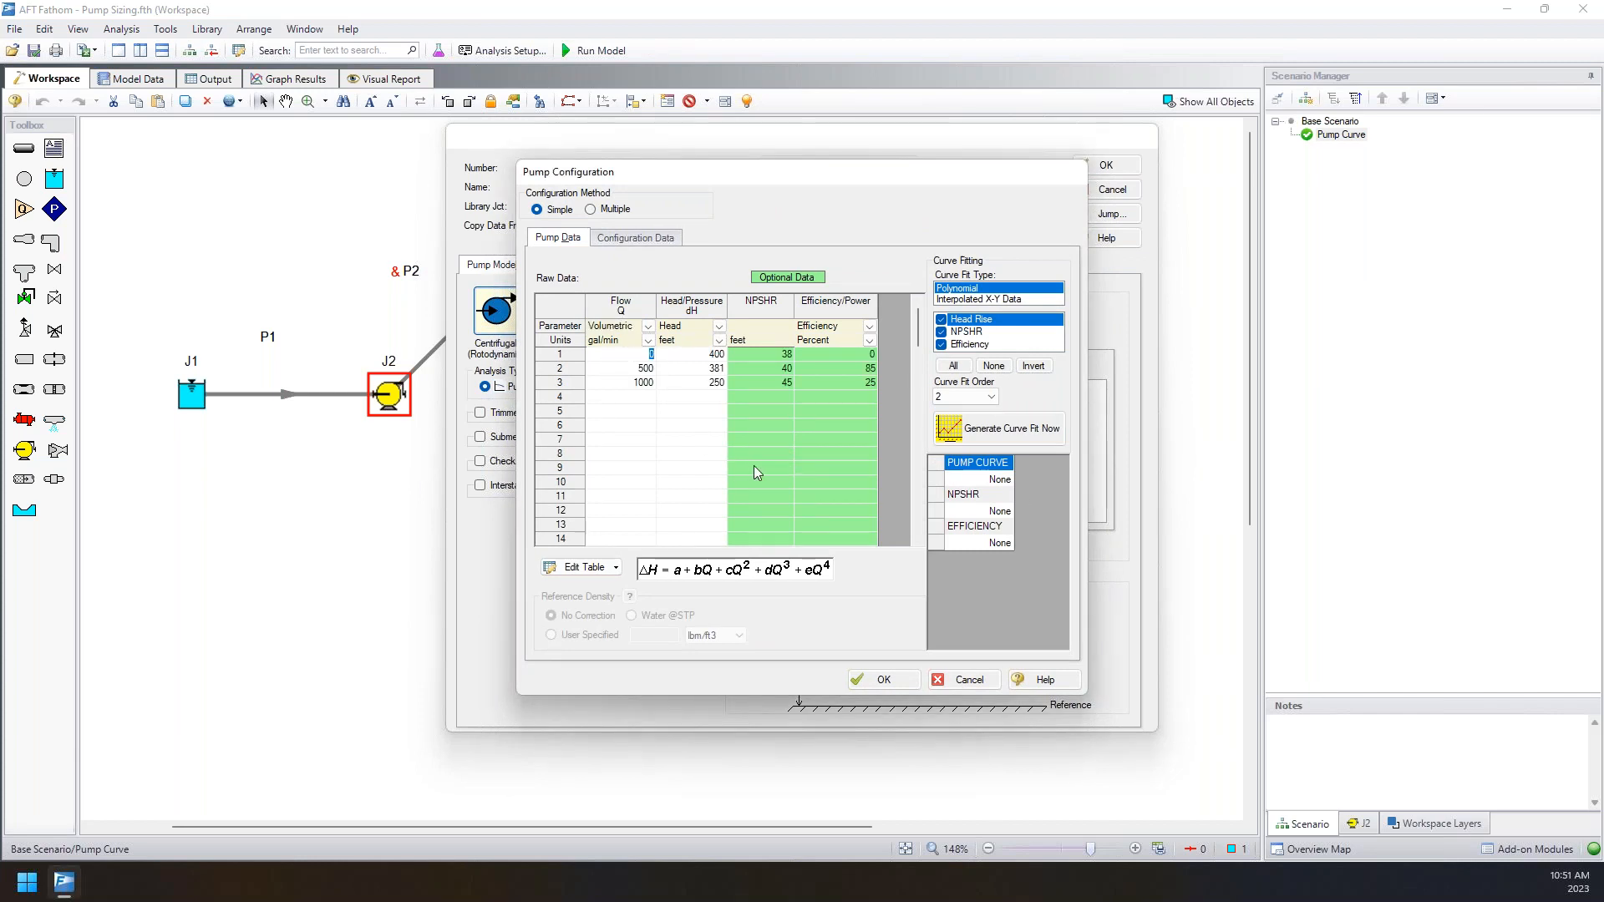
- Generate the second-order polynomial curve fit for pump J2 and accept the pump configuration and properties
click(994, 429)
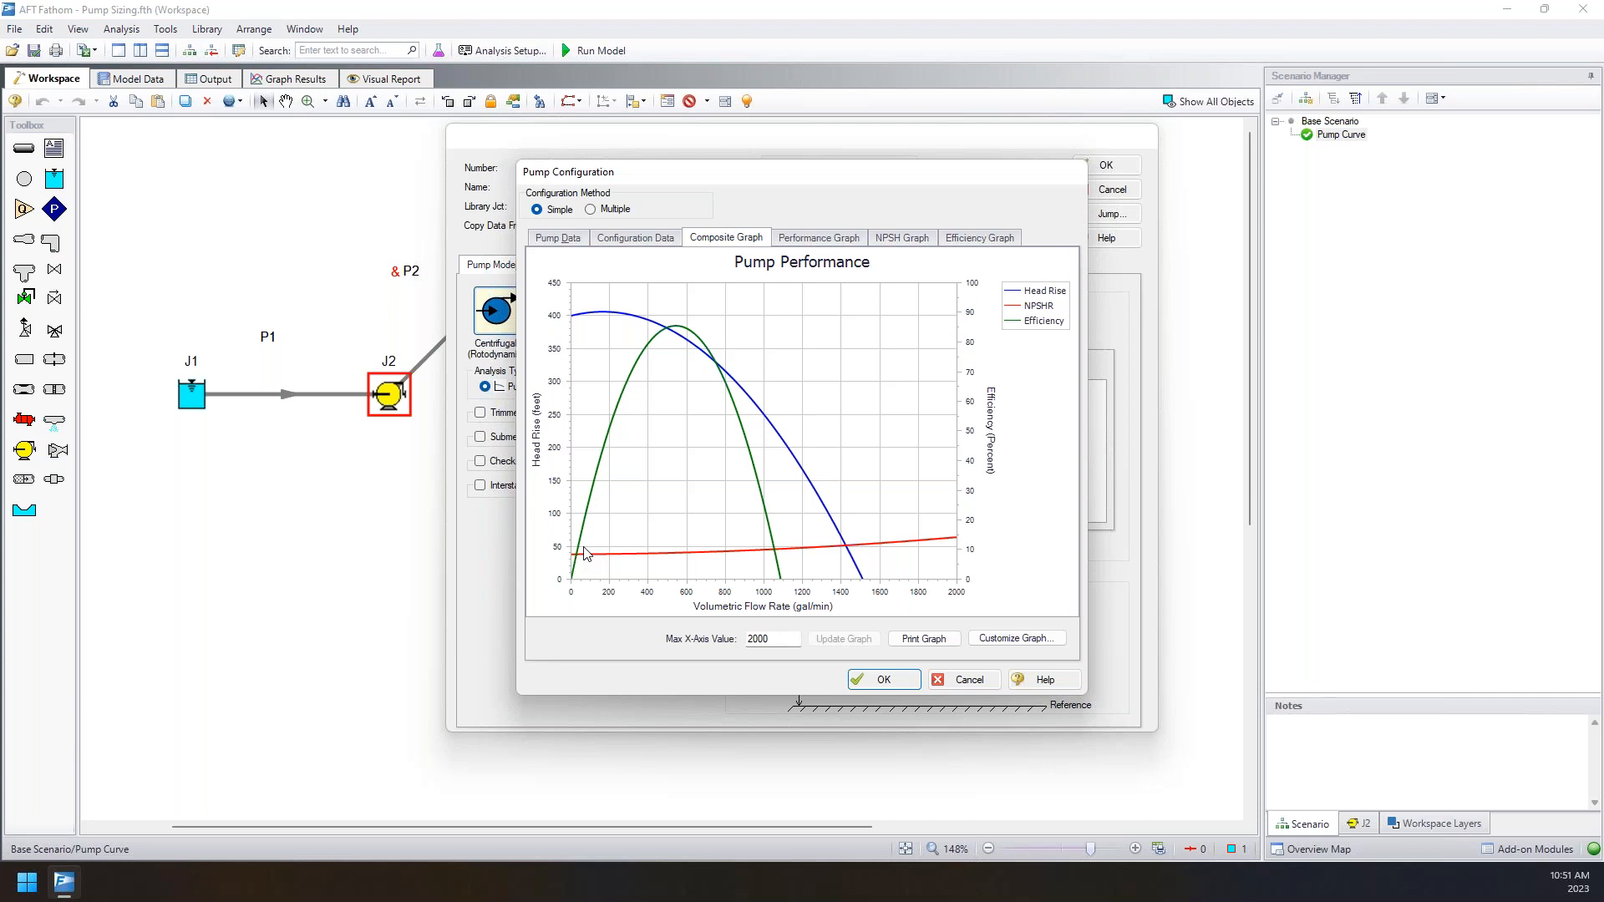
click(869, 681)
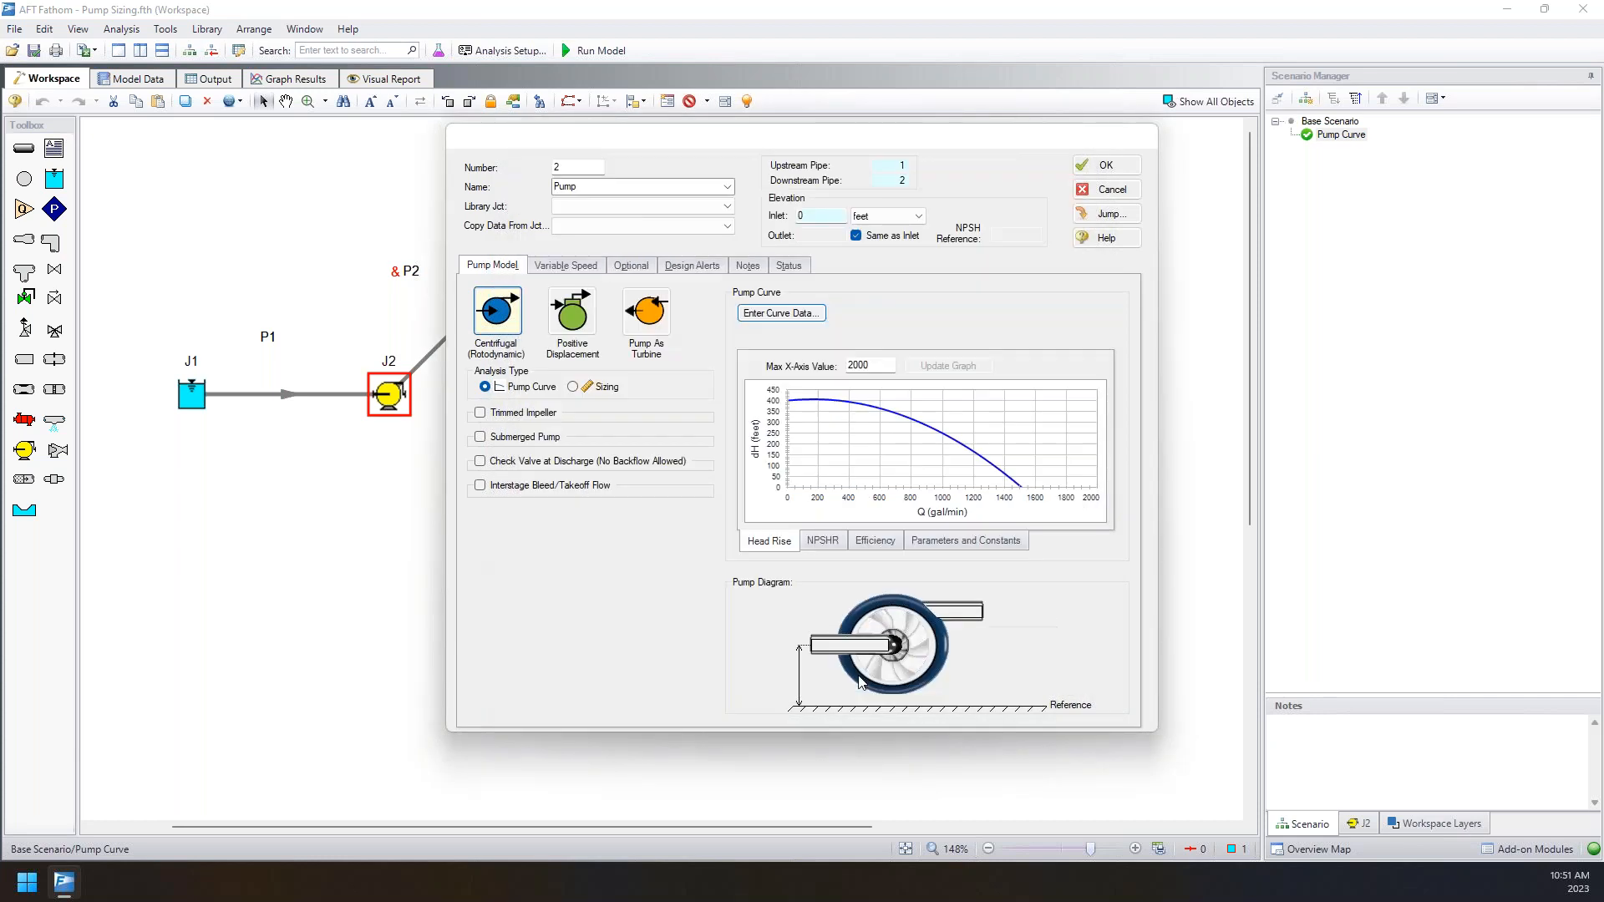
click(1107, 165)
- Run the Pump Curve scenario with the fitted curve and review the pipe flow rates and the pump's head rise
click(589, 52)
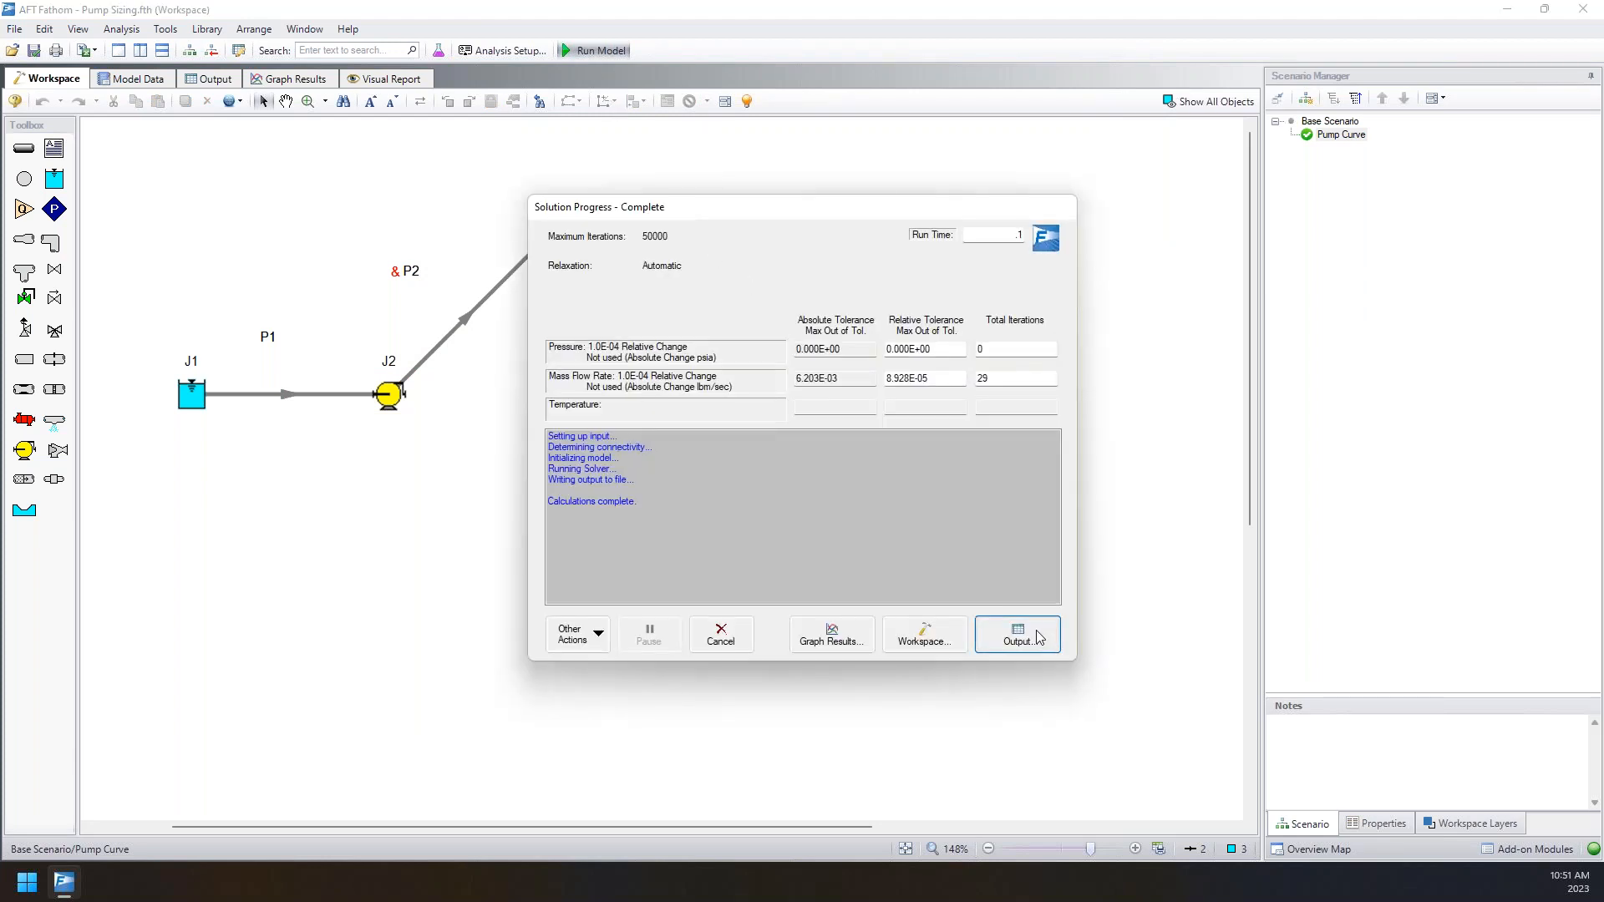
click(1039, 638)
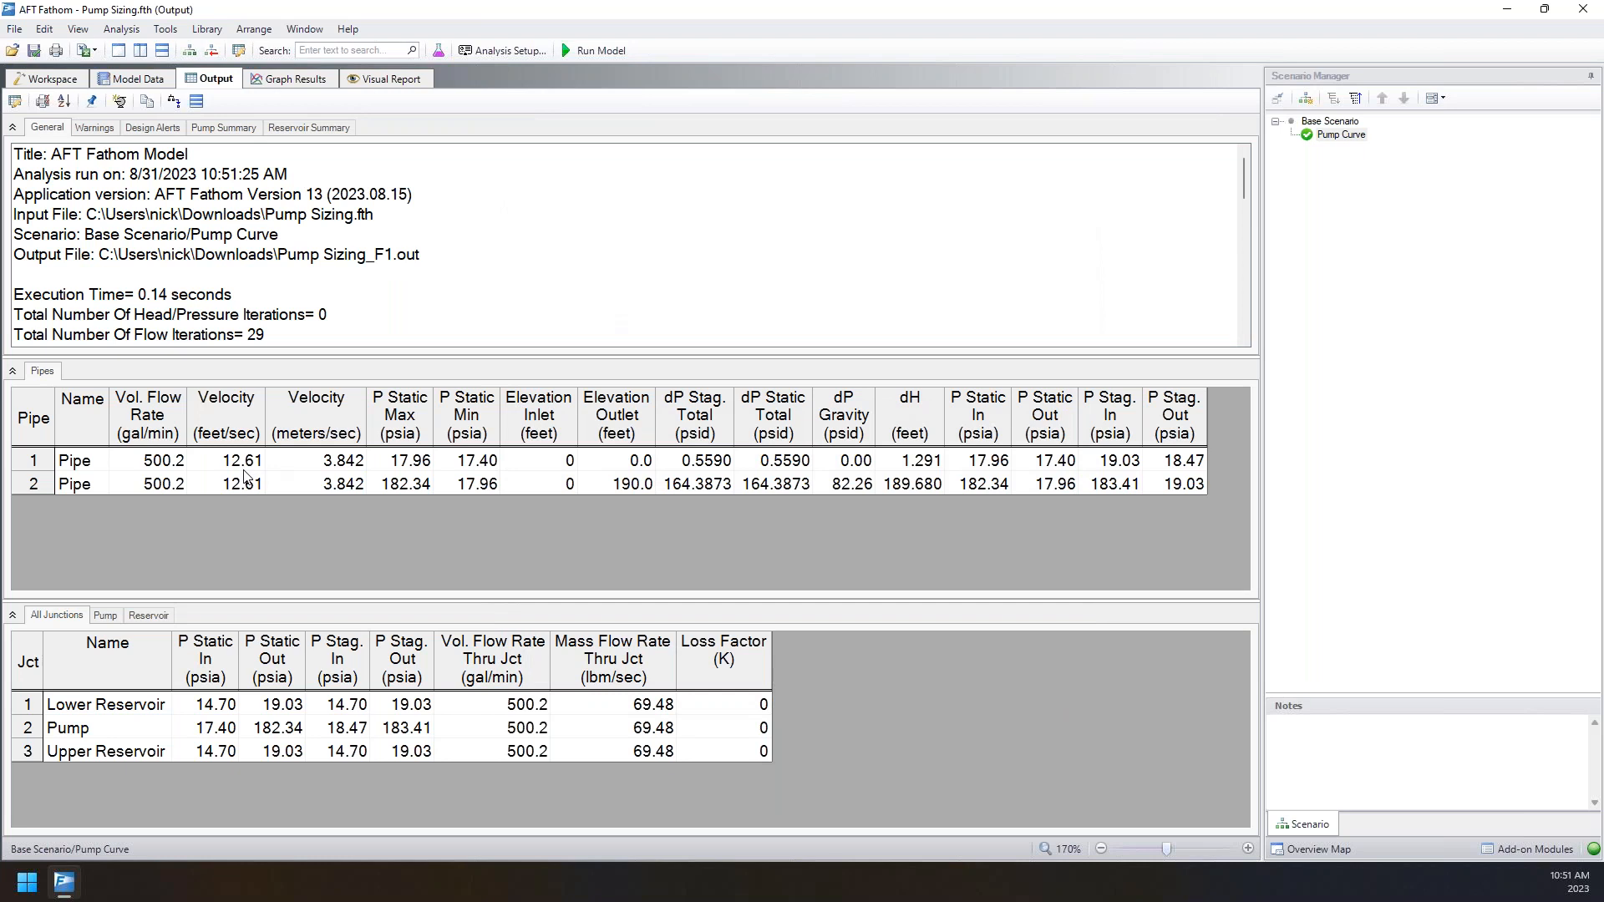
drag(167, 489, 159, 461)
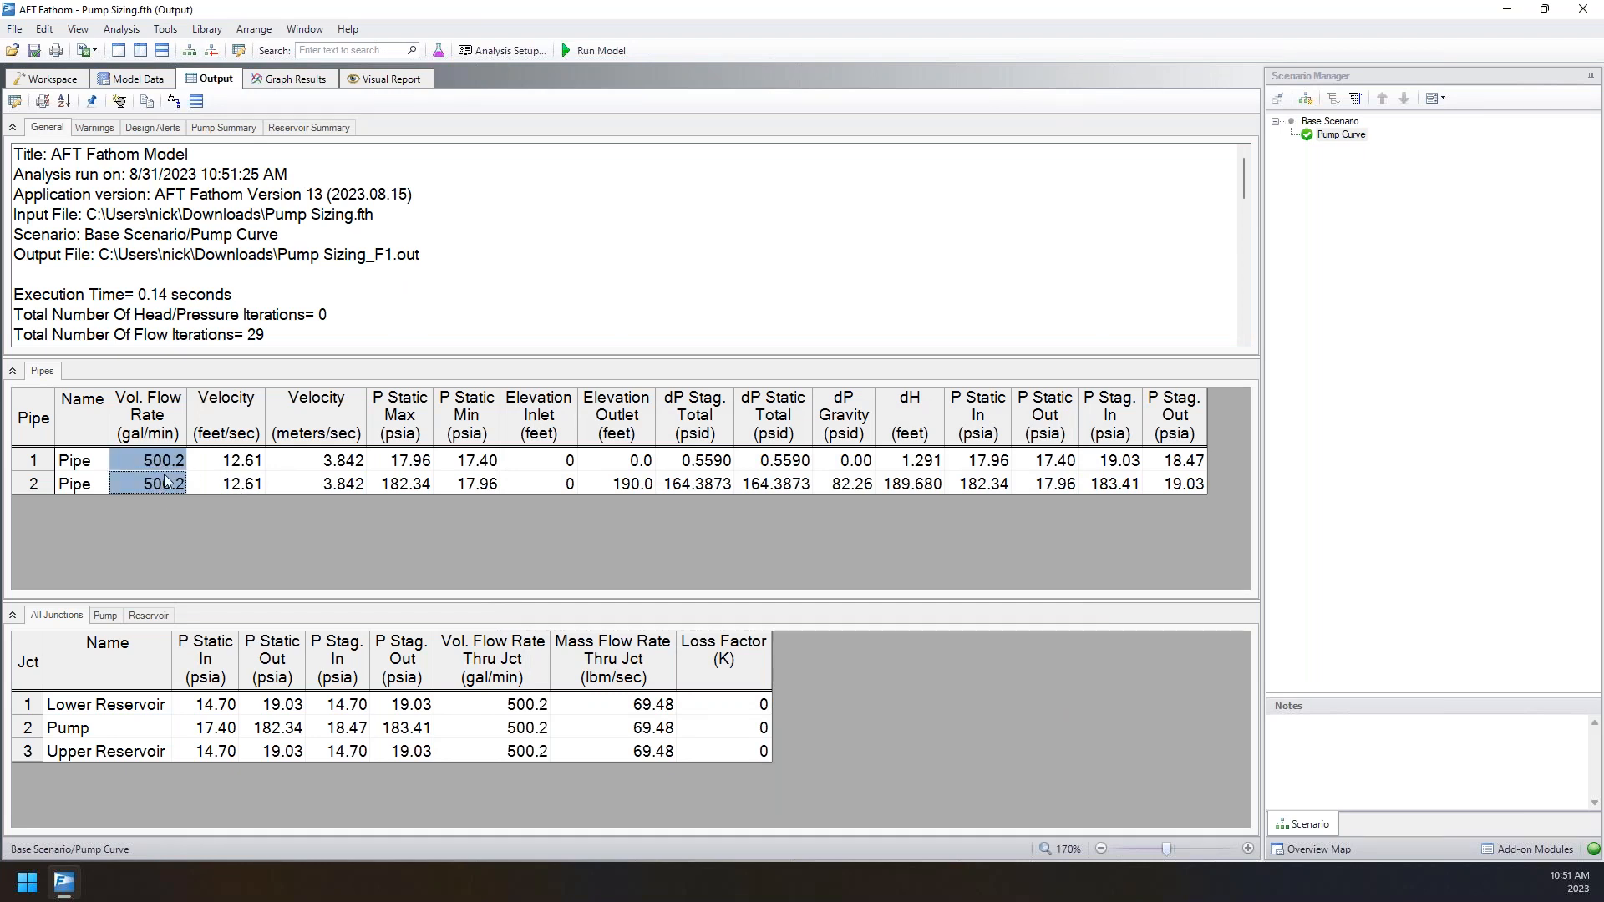
click(223, 127)
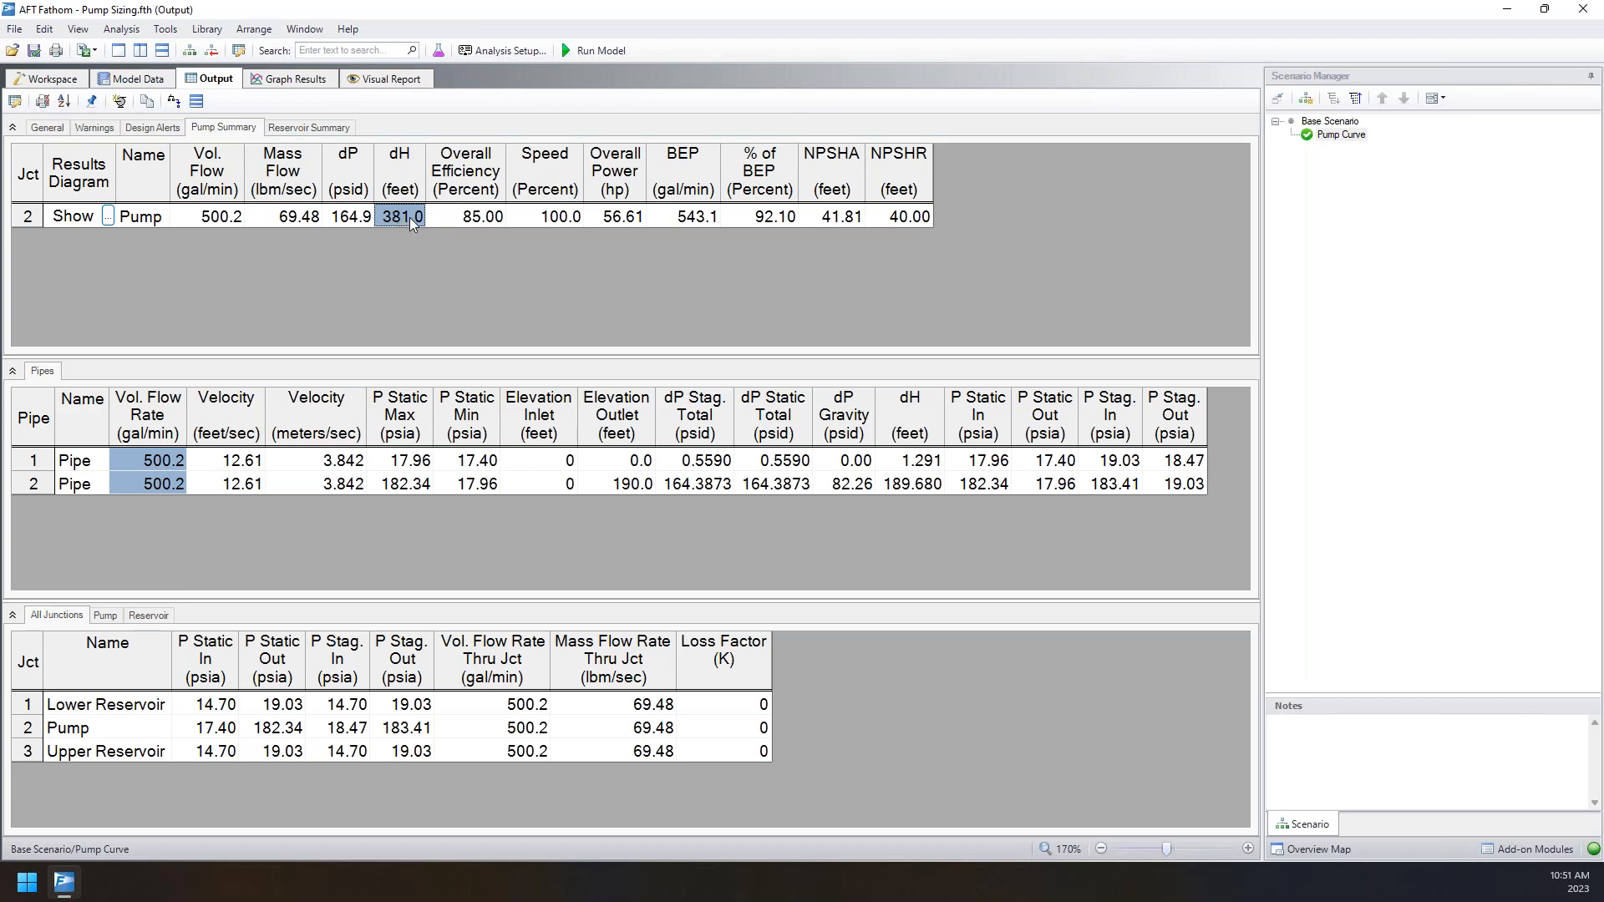
- Load and run the Base Scenario, and review its pump volumetric flow and head rise for comparison with the Pump Curve scenario
double_click(1328, 123)
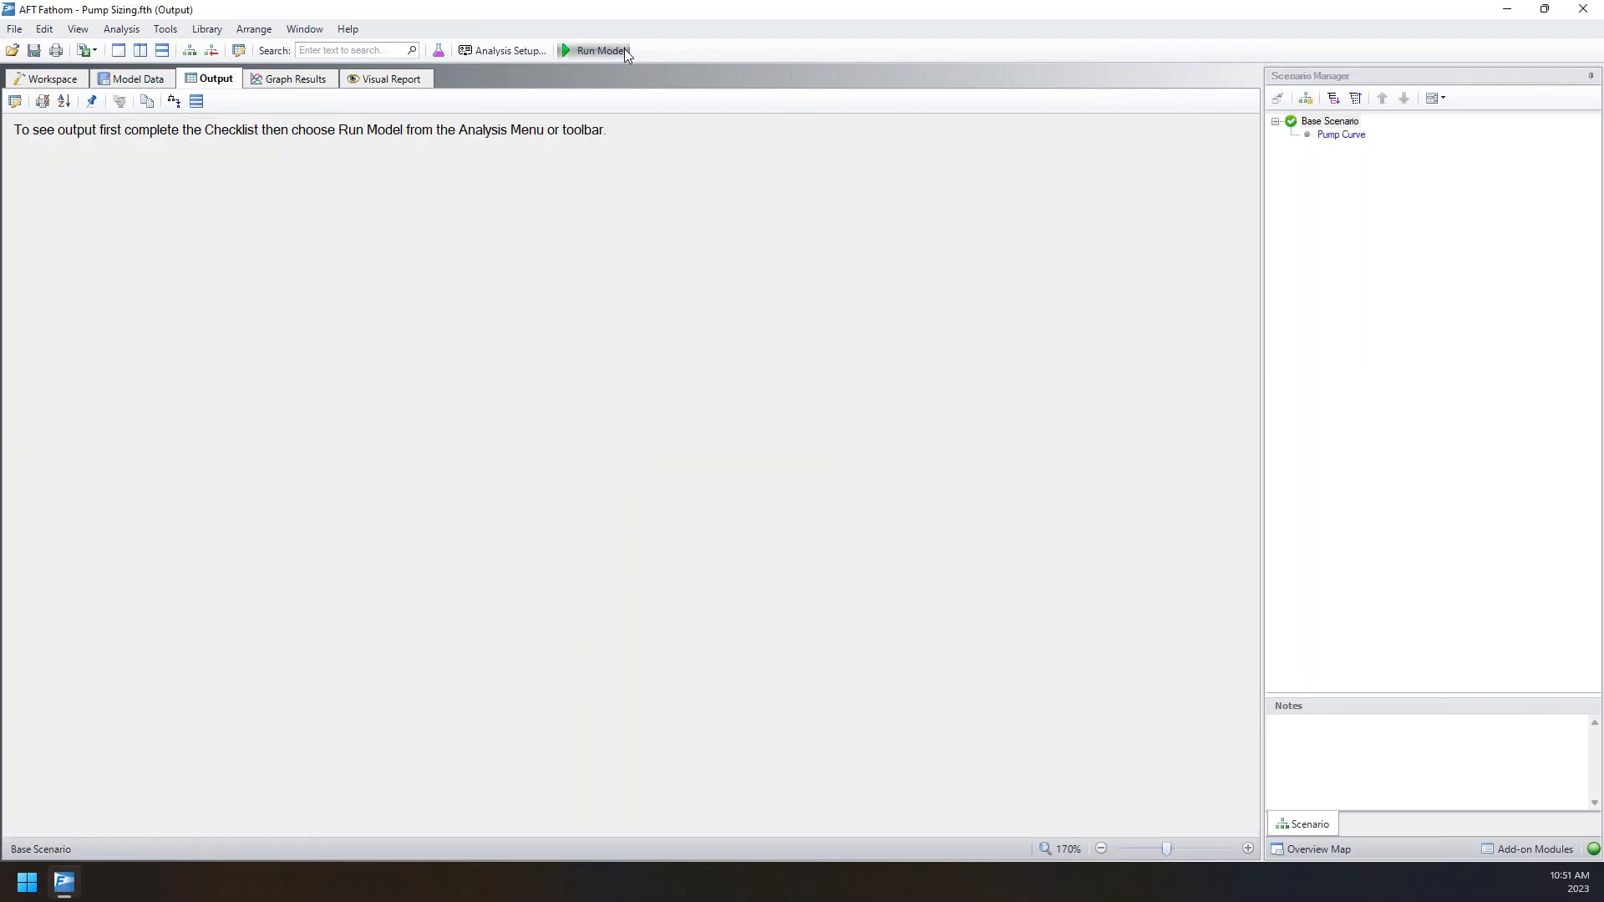
click(599, 51)
click(1016, 630)
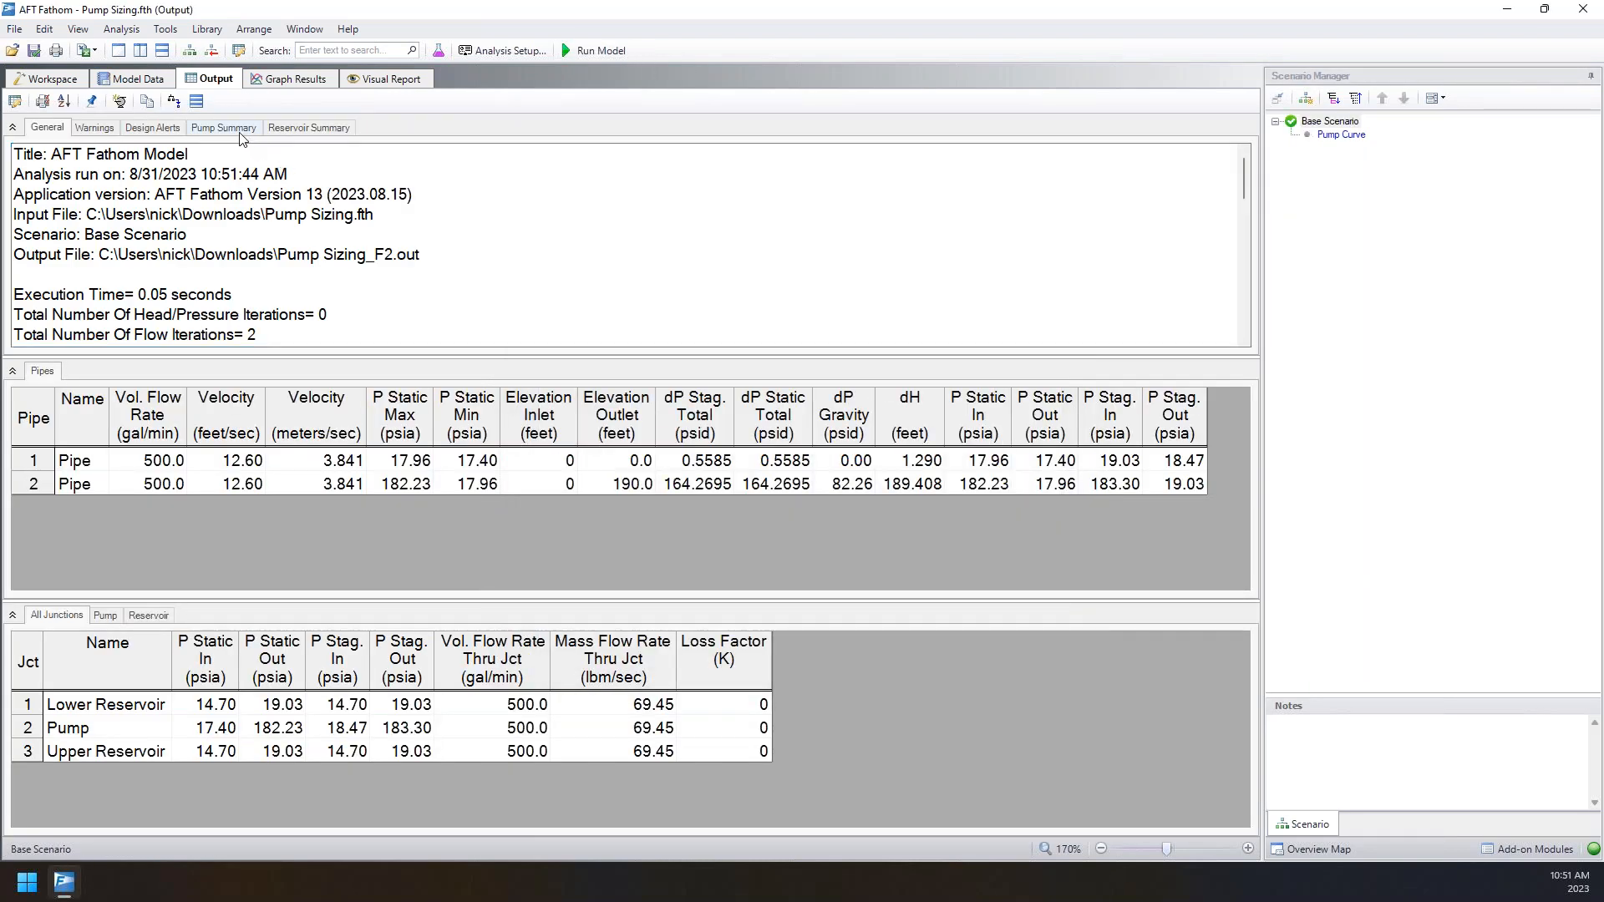
click(223, 127)
click(205, 217)
click(402, 219)
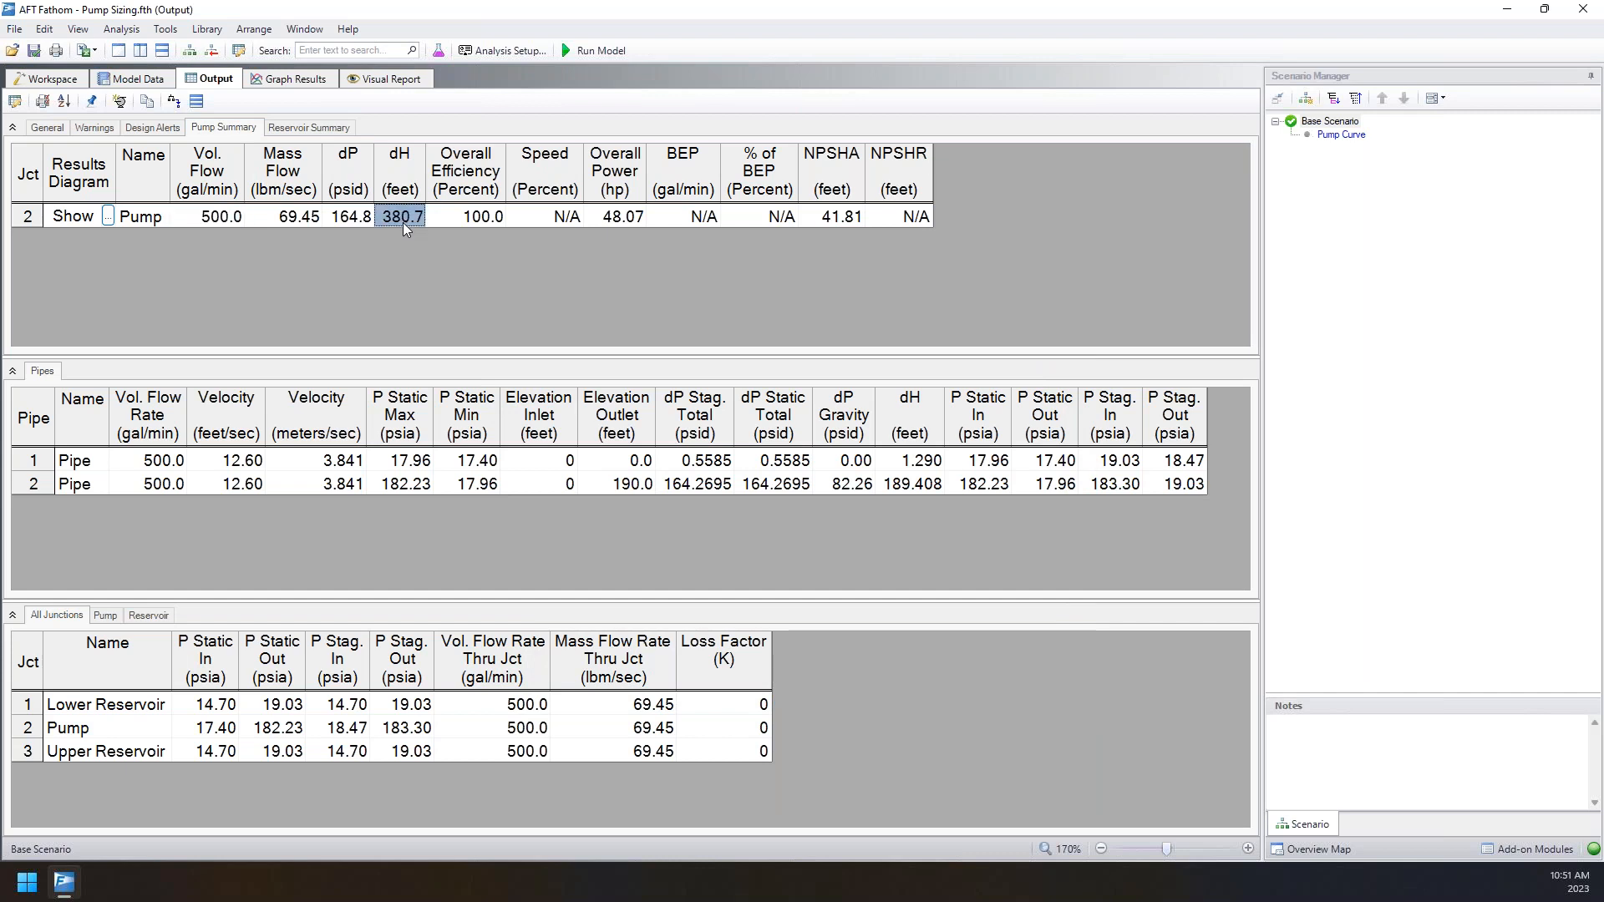
click(232, 219)
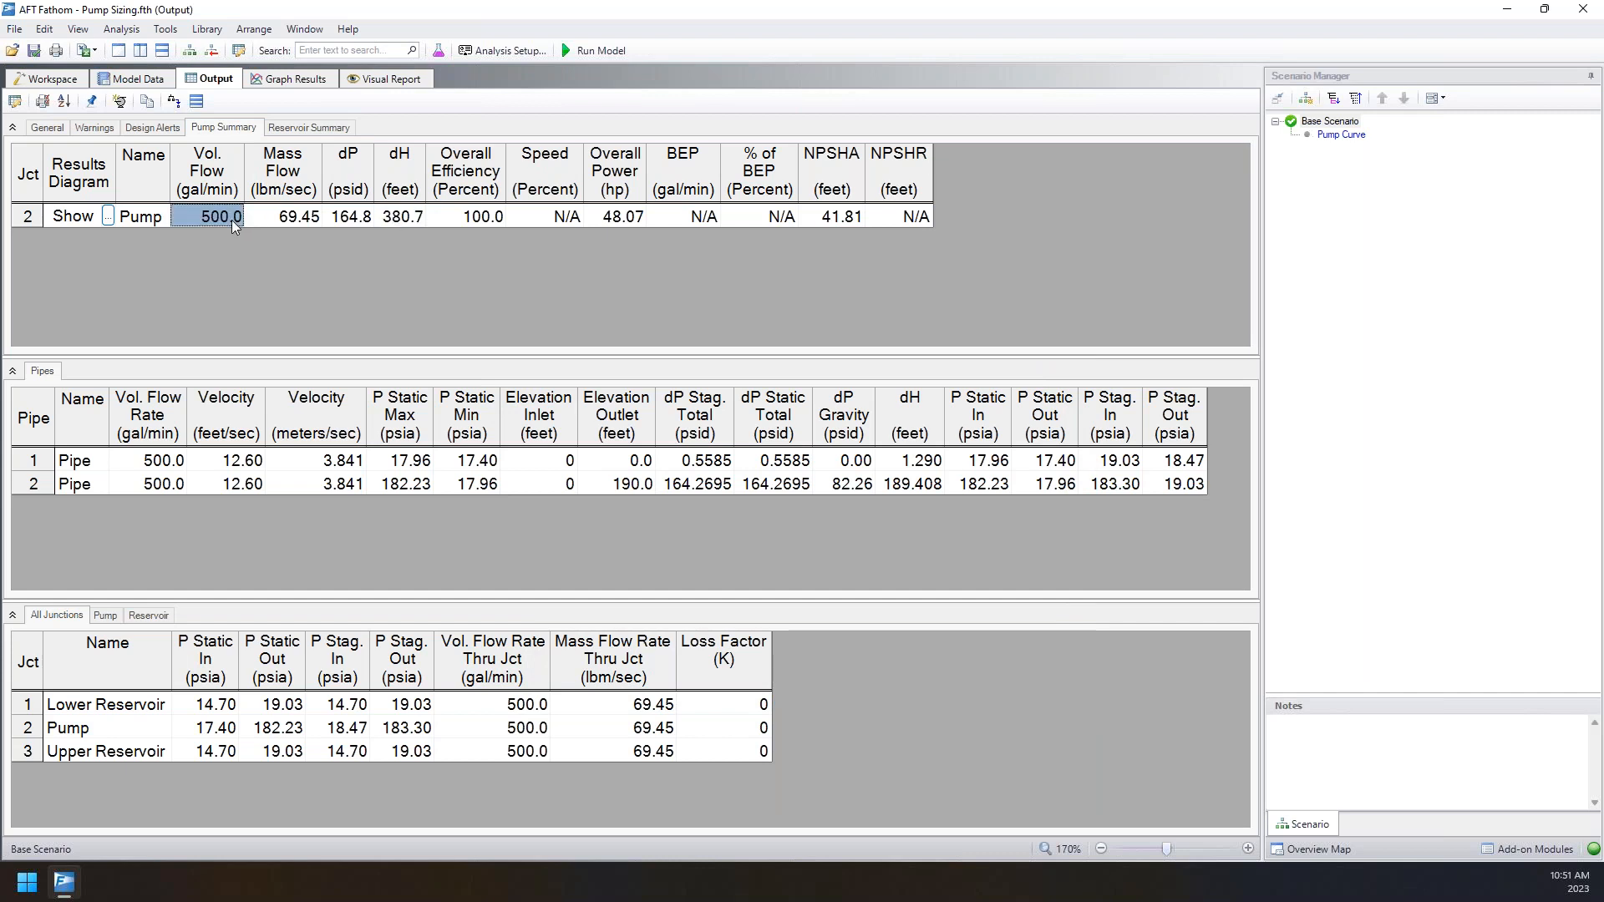
- Load the Pump Curve scenario and create a child scenario under it named Slow down - 400 gpm
double_click(1341, 134)
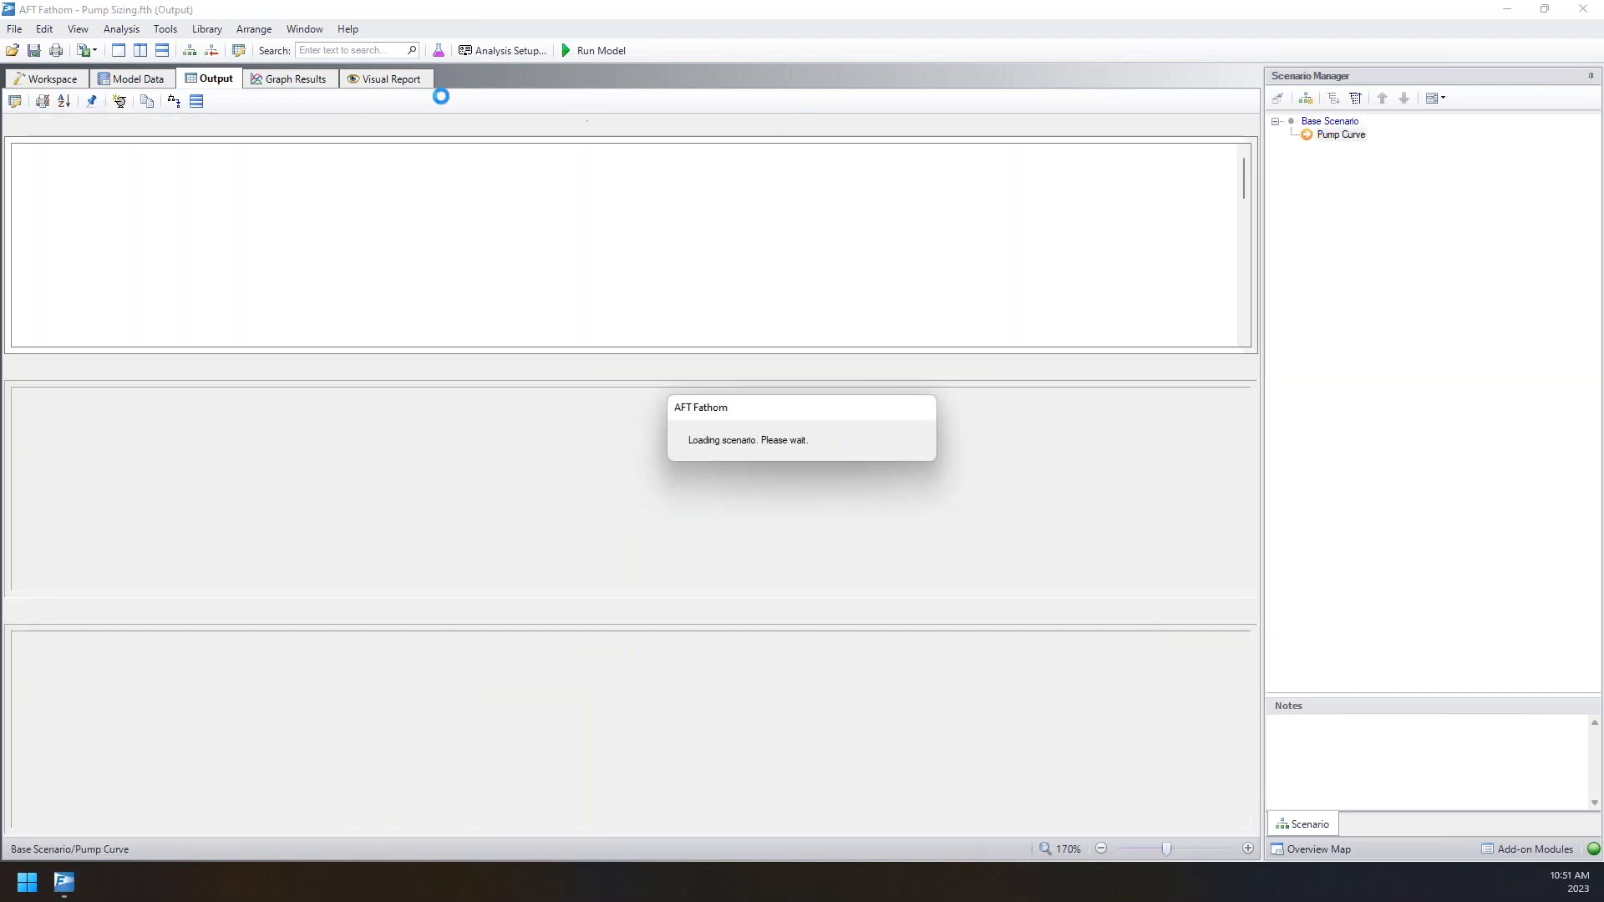
right_click(1330, 136)
click(1395, 175)
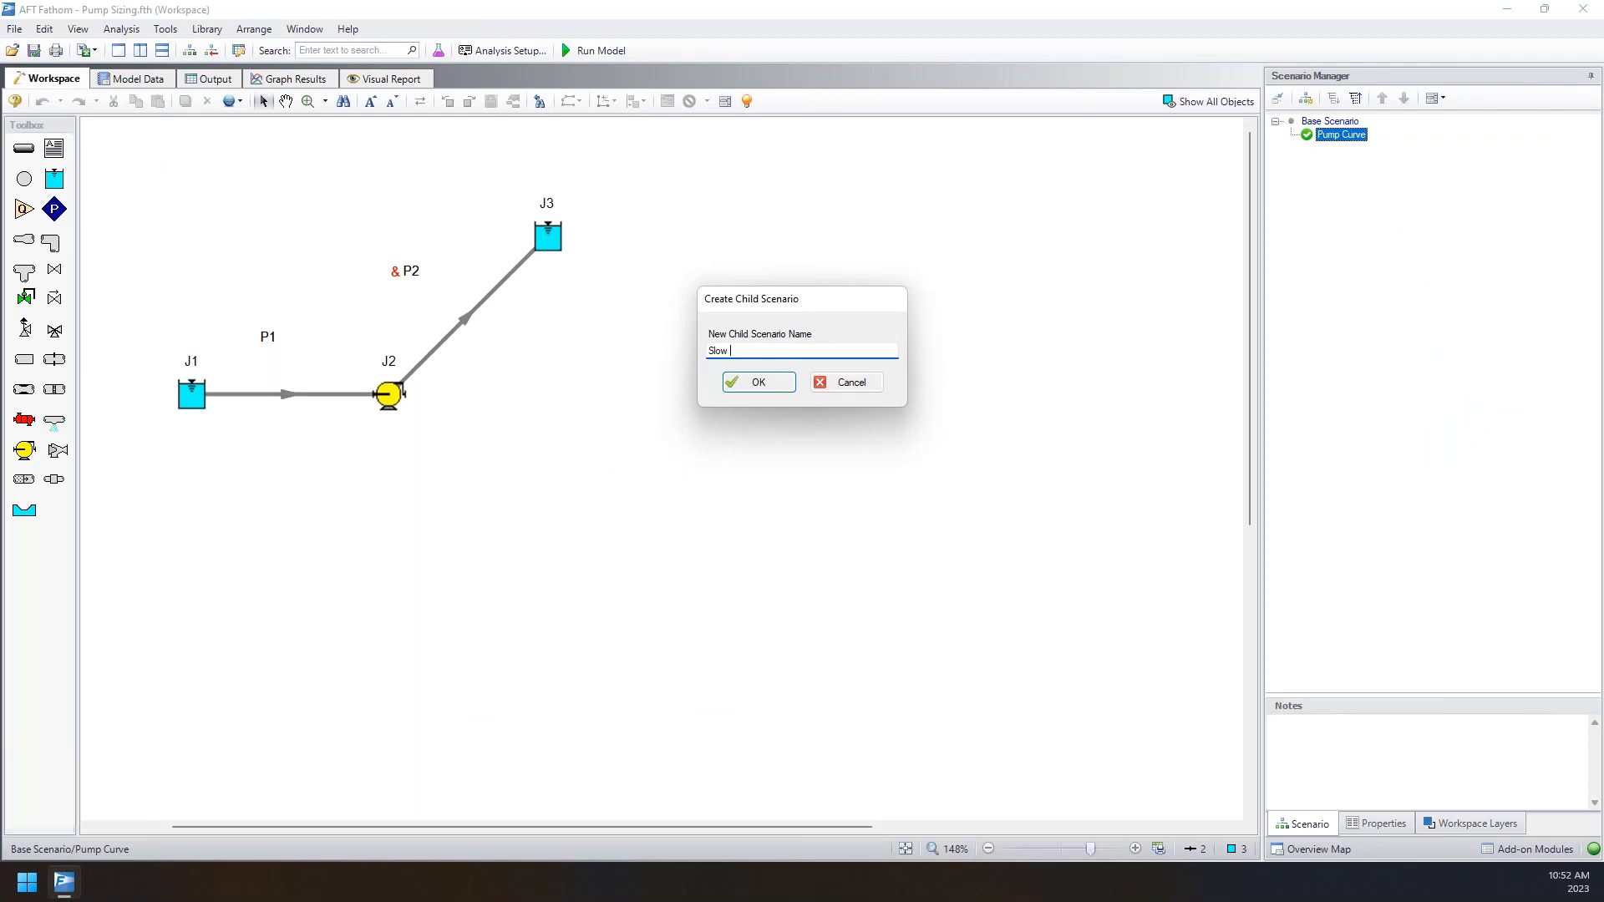
text(Slow down - 400 gpm)
key(Return)
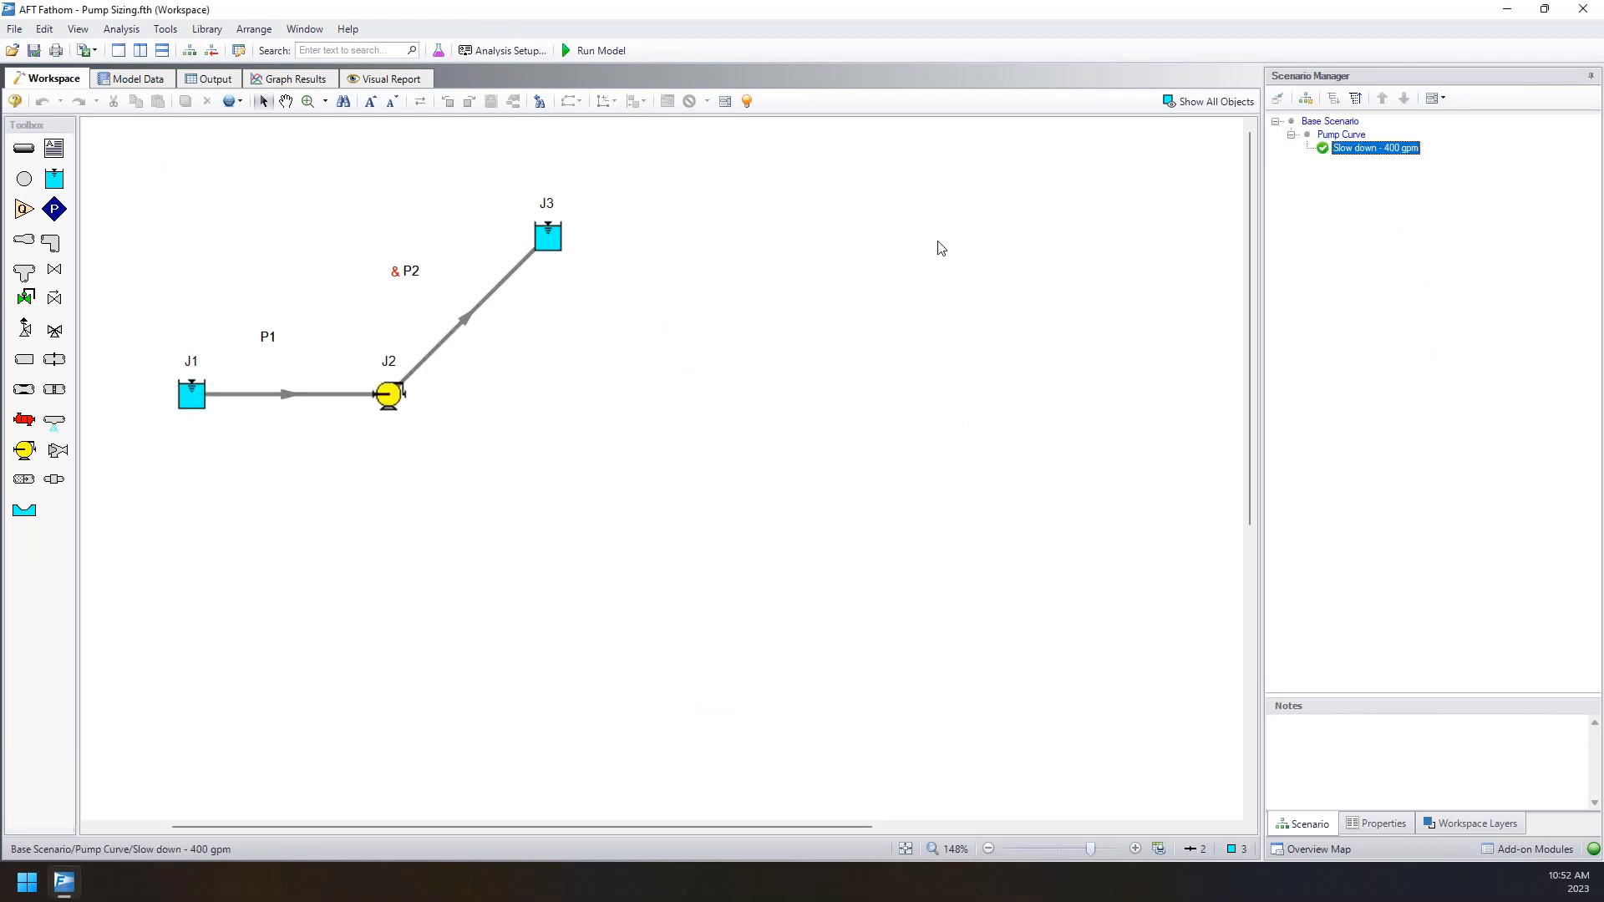
- Make pump J2 a controlled variable speed pump with a volumetric flow rate setpoint of 400 gal/min
double_click(390, 395)
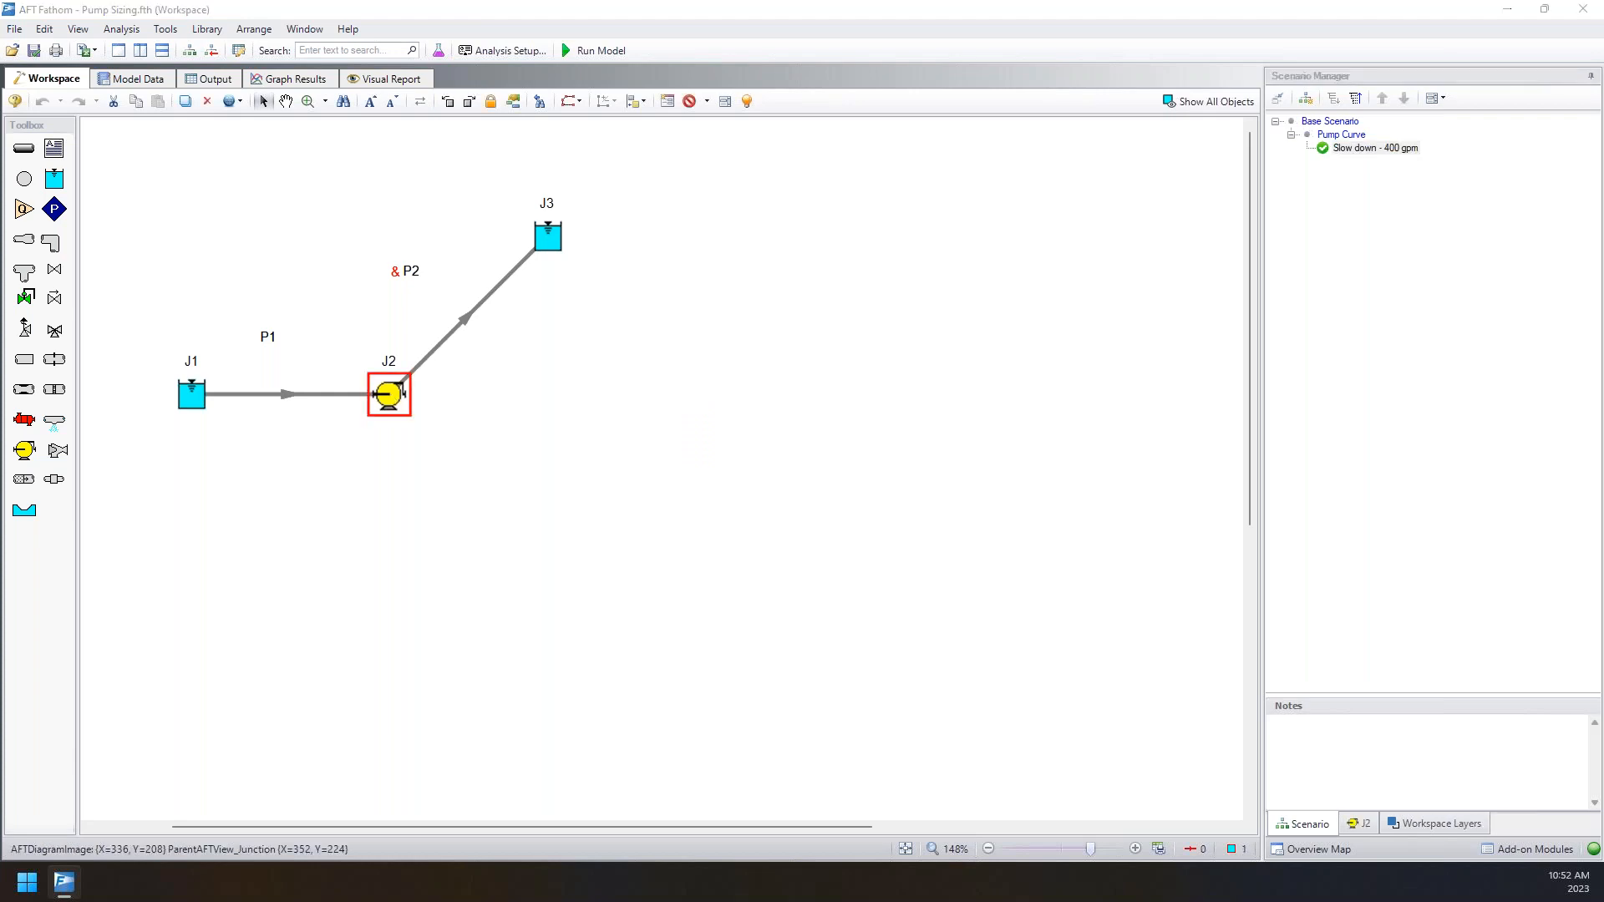
click(564, 265)
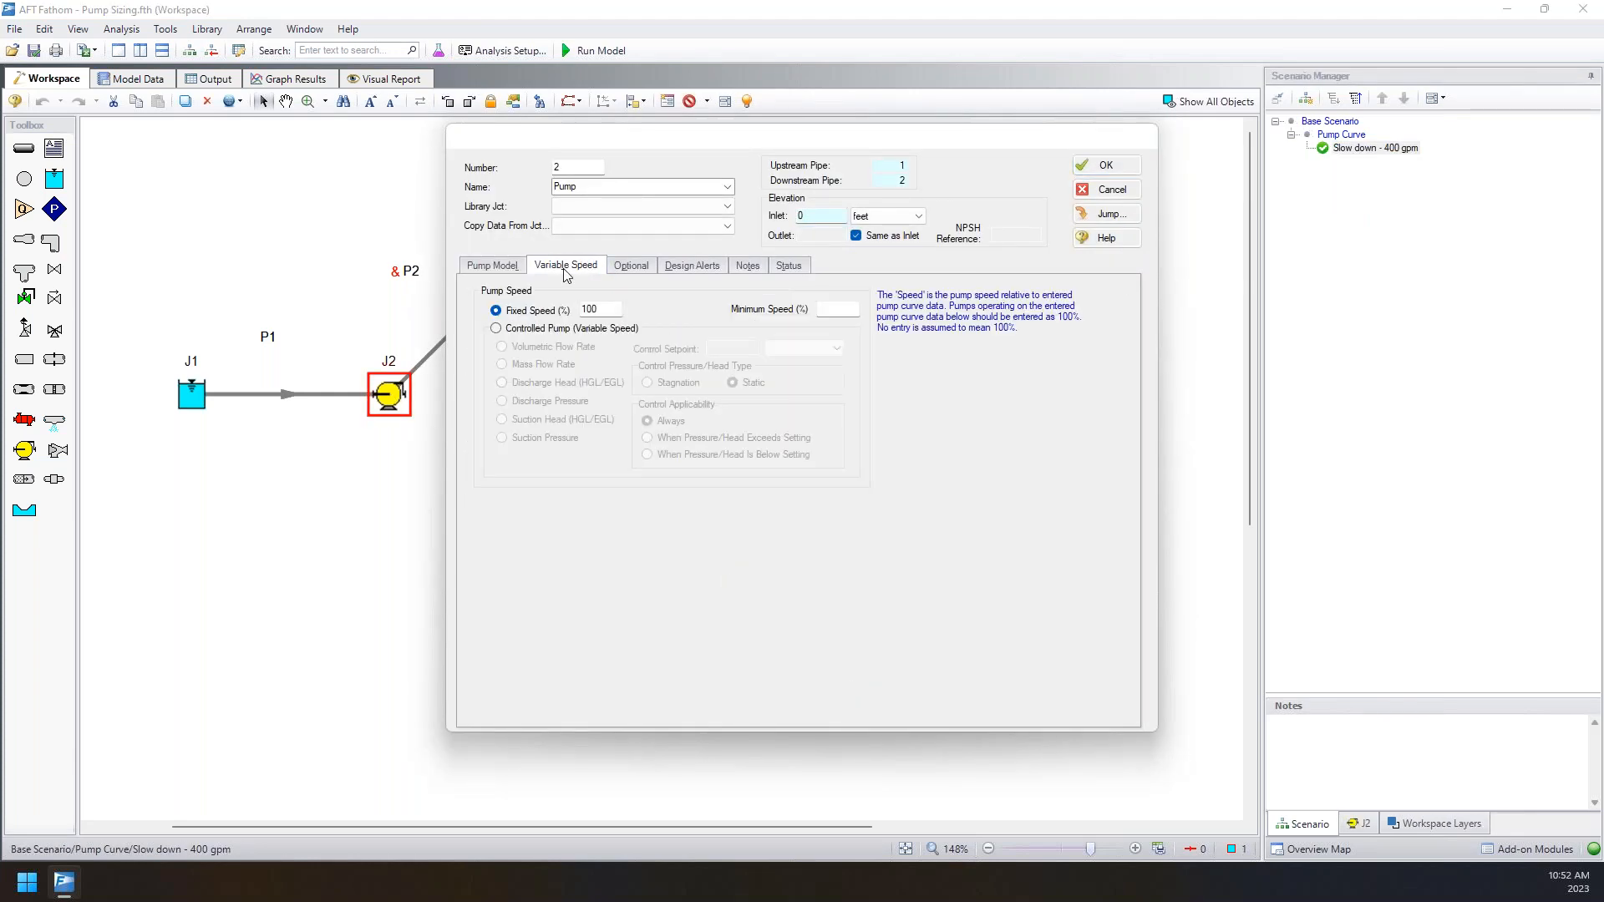
click(549, 330)
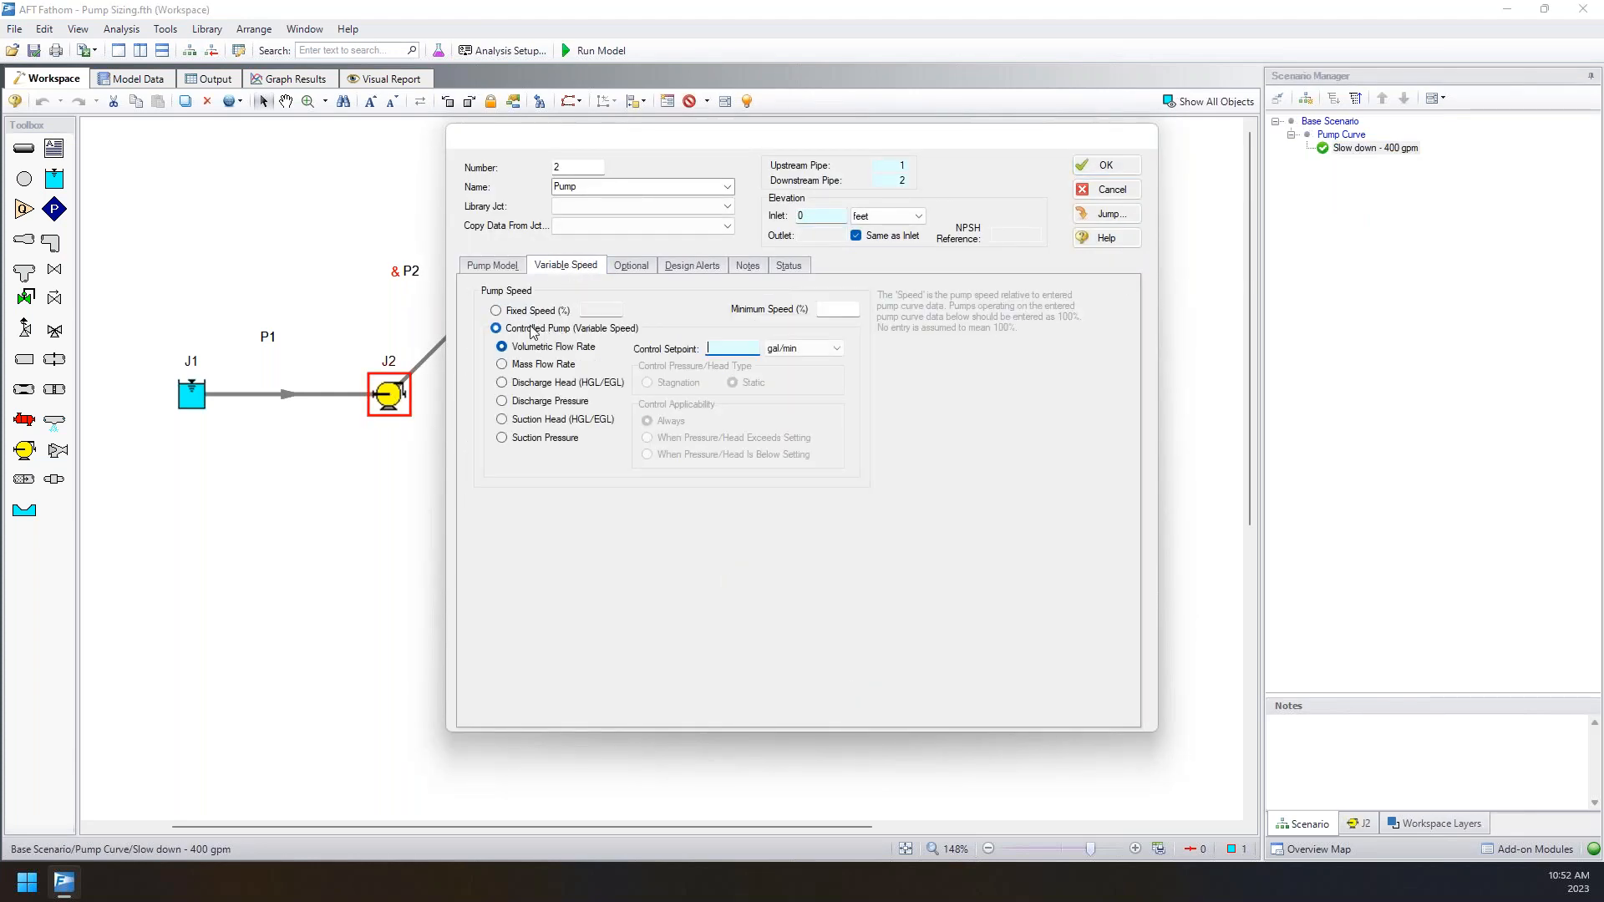
text(400)
click(1103, 171)
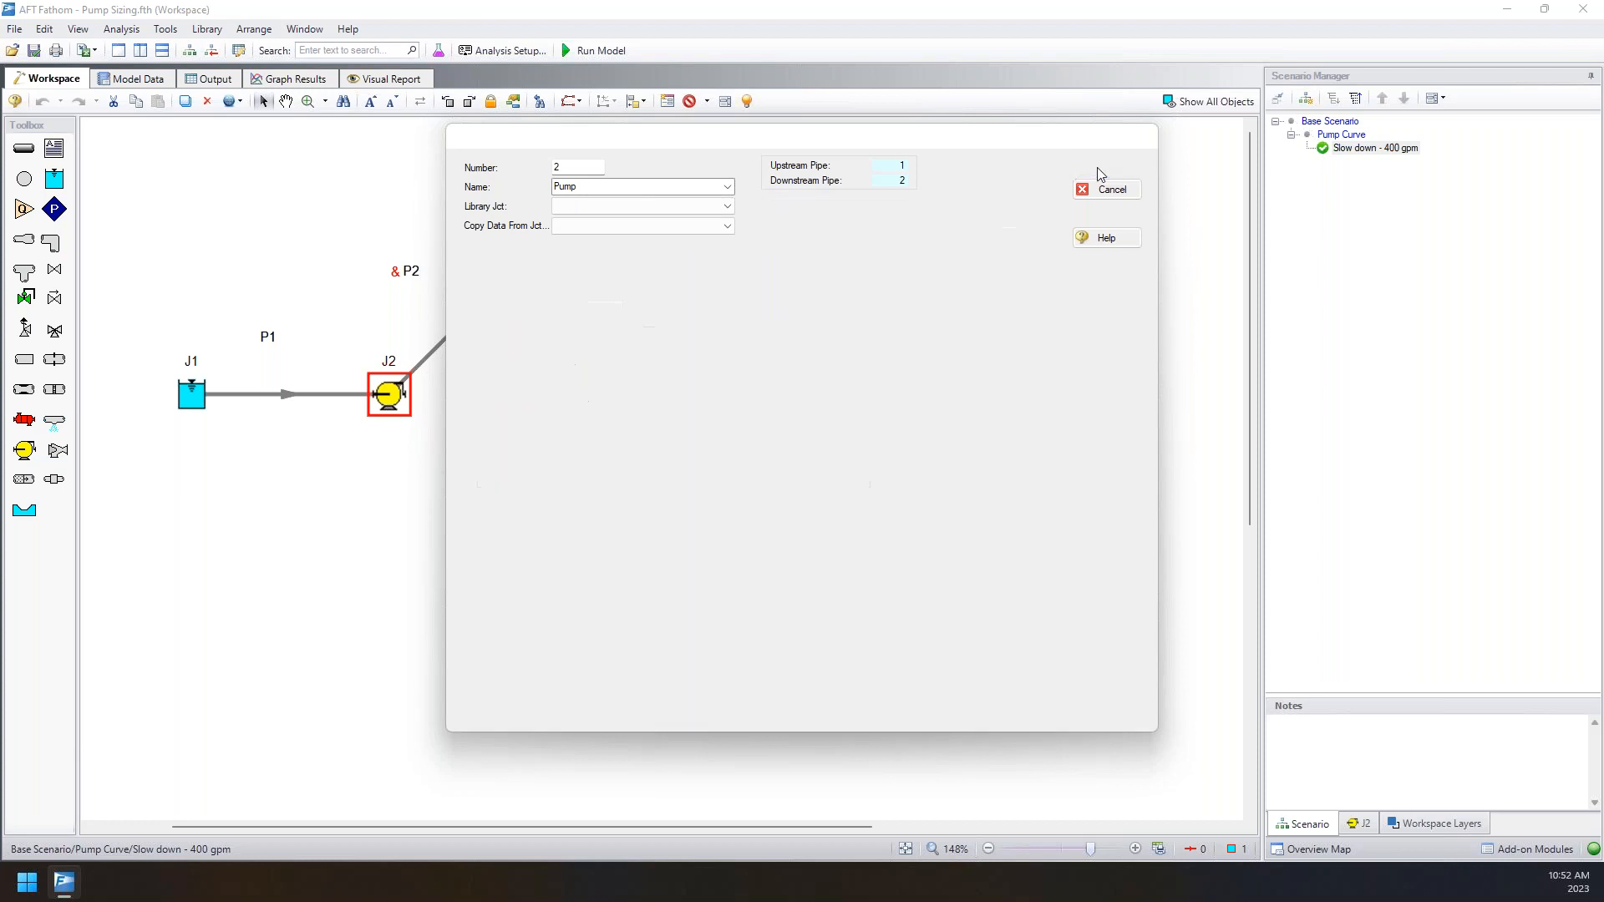
- Run the Slow down - 400 gpm scenario and check the pump speed in the Pump Summary
click(593, 50)
click(1016, 635)
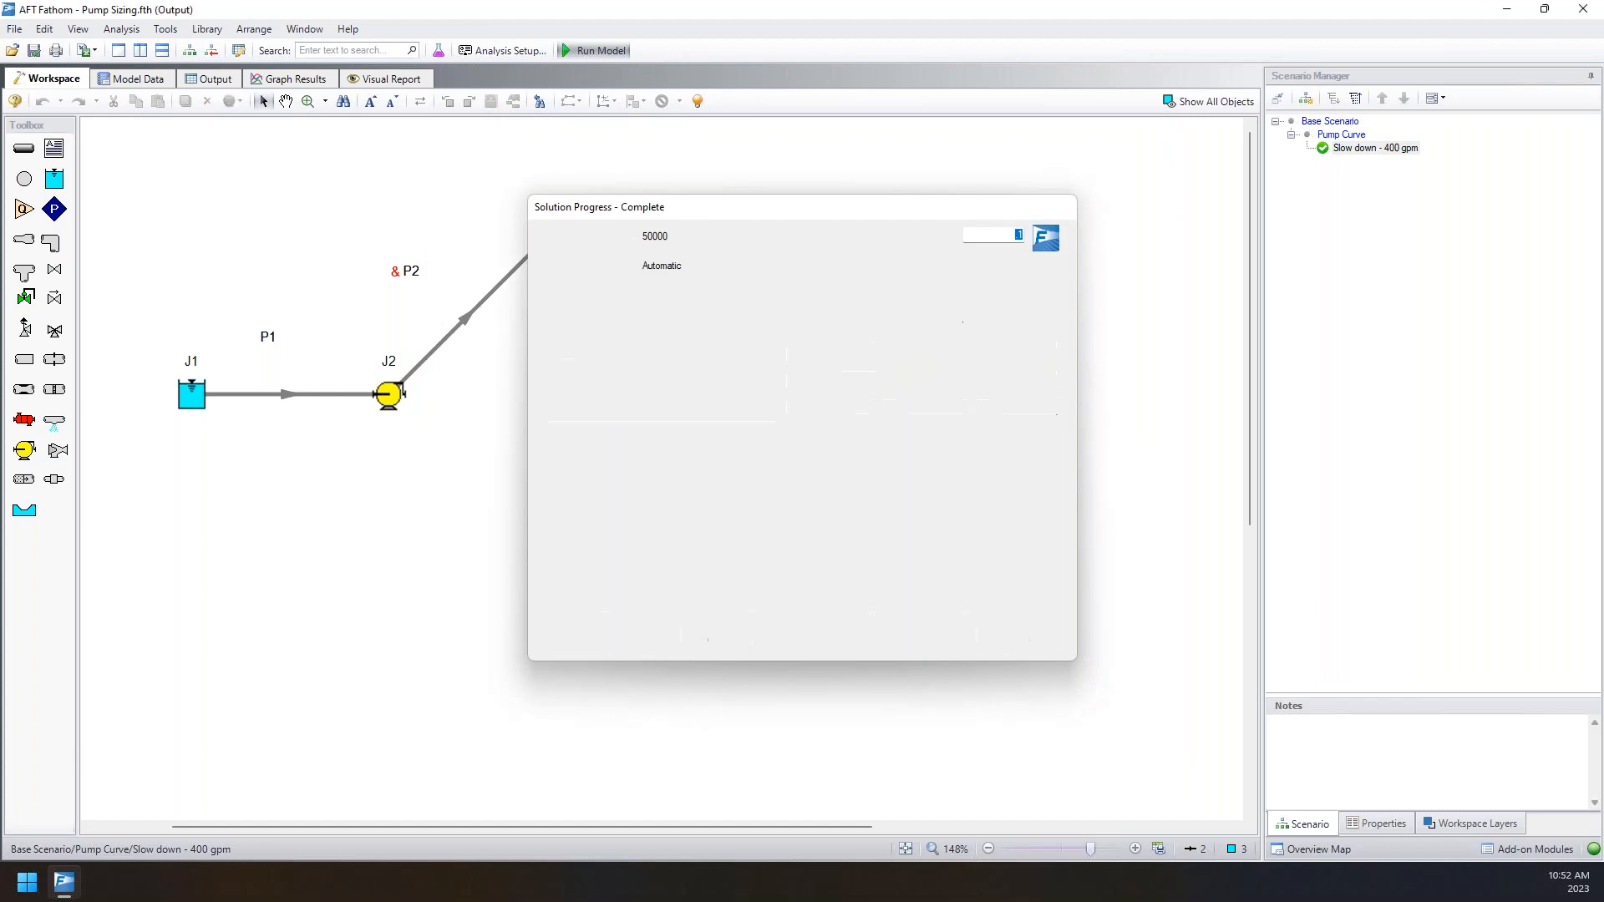
click(233, 130)
click(560, 218)
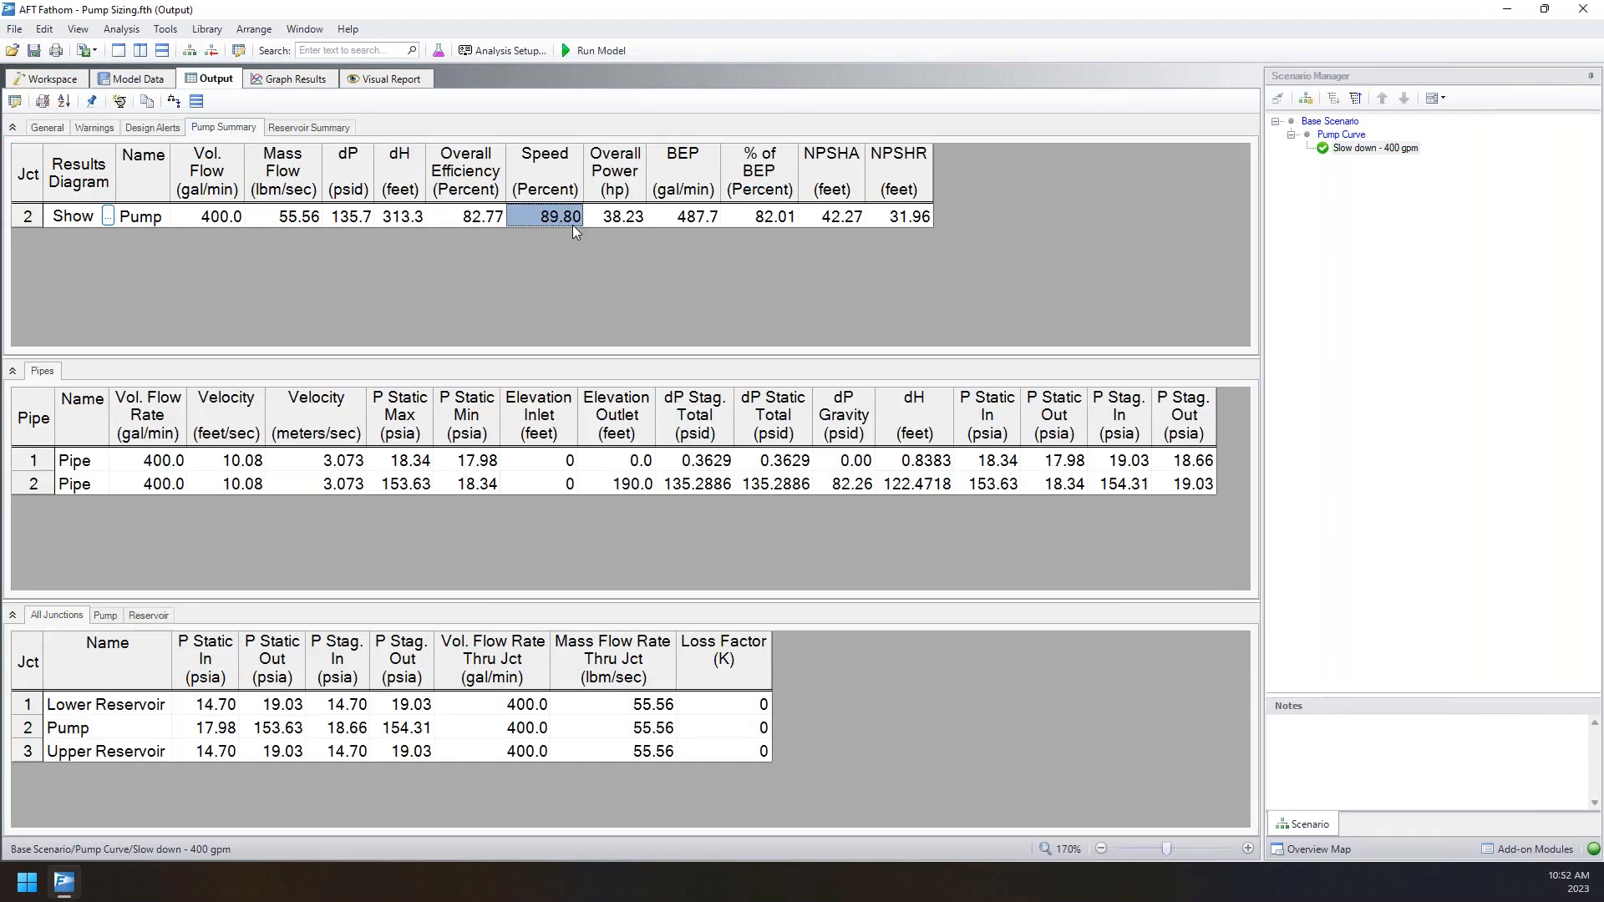